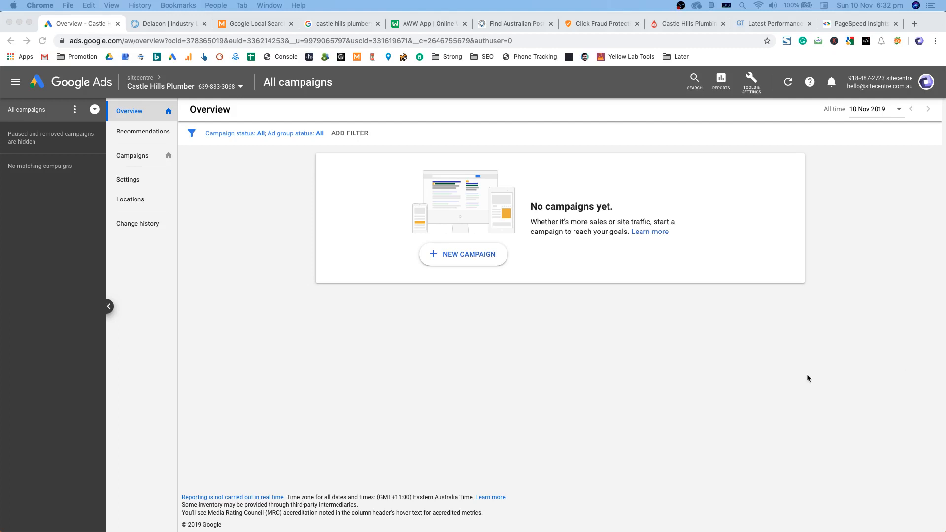
Step: Bring Chrome forward and open a blank untitled Sublime Text note over Google Ads
left_click(906, 363)
left_click_drag(945, 434, 472, 143)
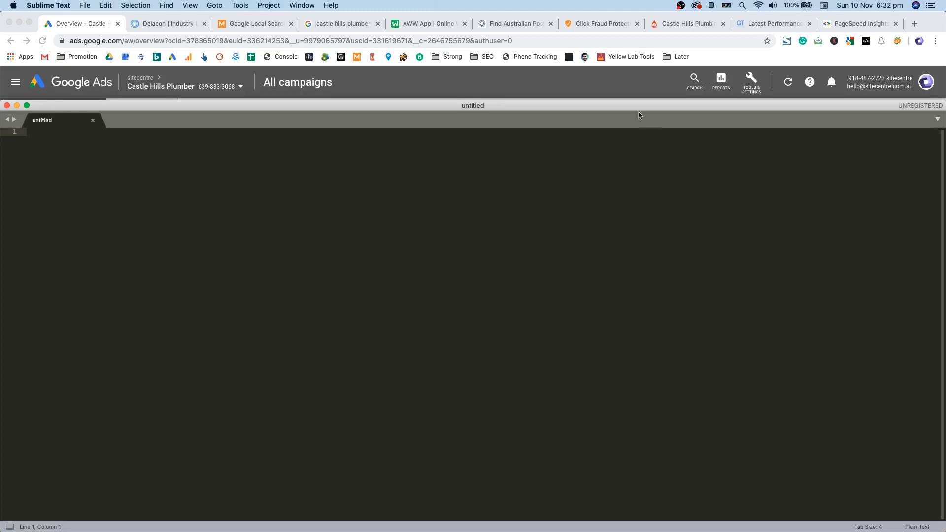
Step: Maximise the untitled Sublime Text window to fill the screen
double_click(630, 108)
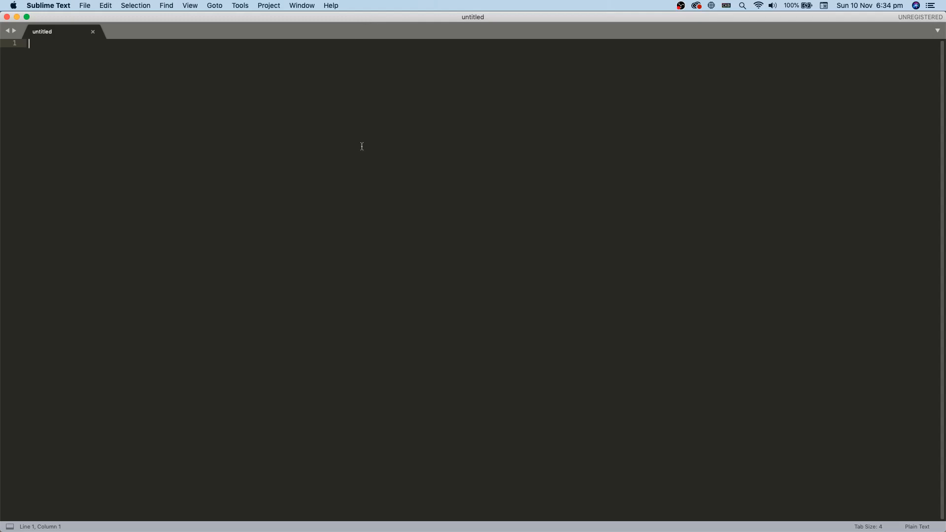
Step: List Hot Water, Gas, Blocked Drains, General, Near Me, Emergency on separate lines, then select them
type("Hot Water")
key("Return")
type("Gas")
key("Return")
type("Blocked Drains")
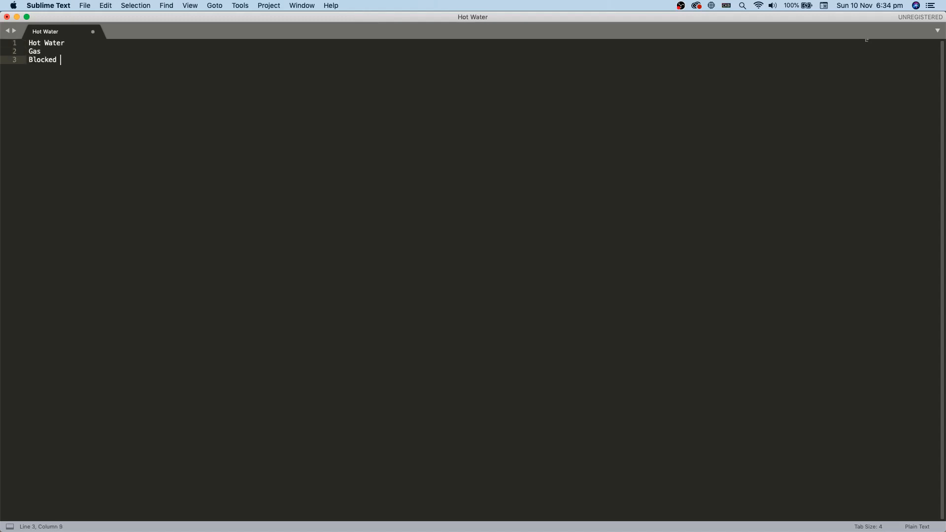
key("Return")
type("General")
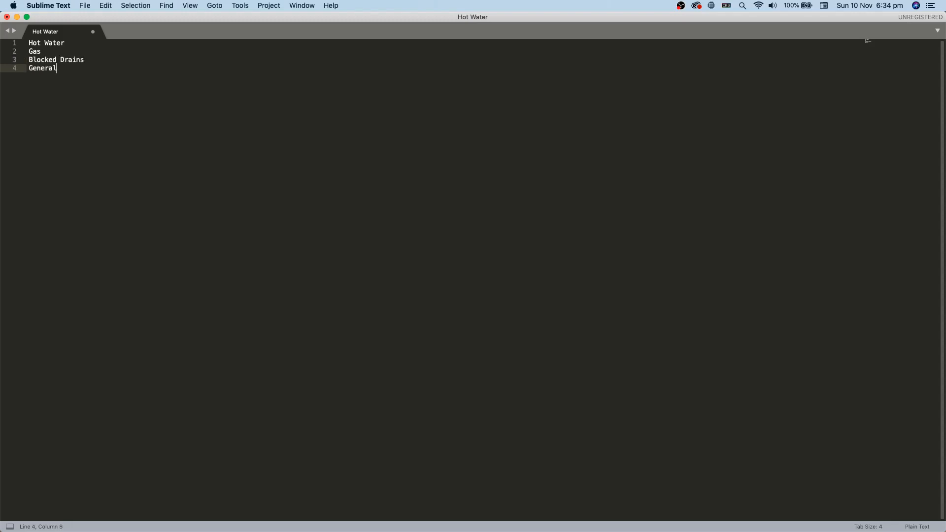
key("Return")
type("Near Me")
key("Return")
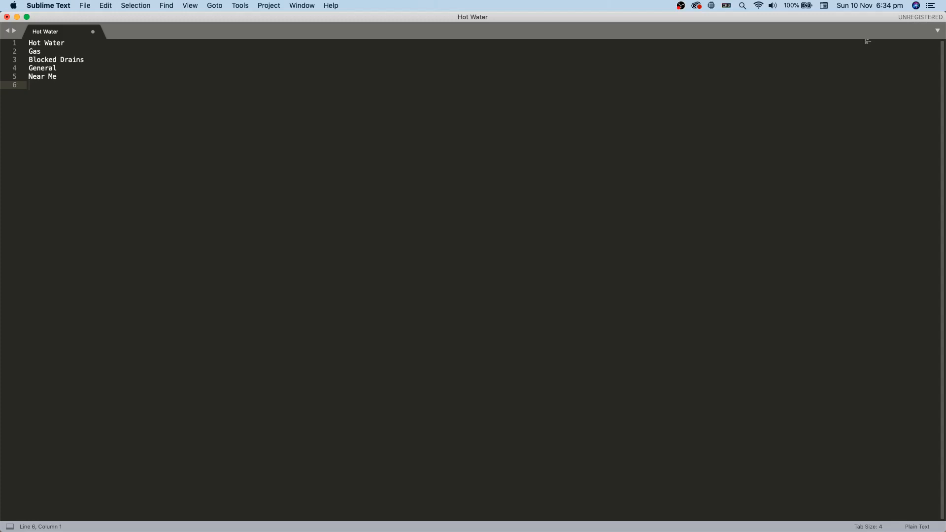
type("Emergency")
key("Return")
key("Return")
key("Return")
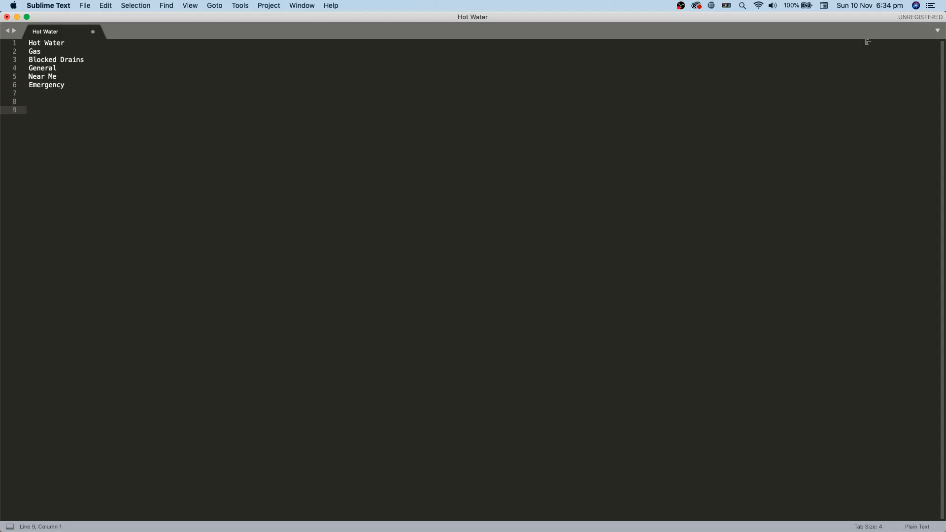
left_click_drag(67, 86, 28, 43)
Step: Deselect the list, minimise Sublime Text and switch Chrome to the AWW App whiteboard
left_click(88, 127)
left_click(85, 105)
left_click(96, 120)
double_click(166, 18)
left_click(585, 319)
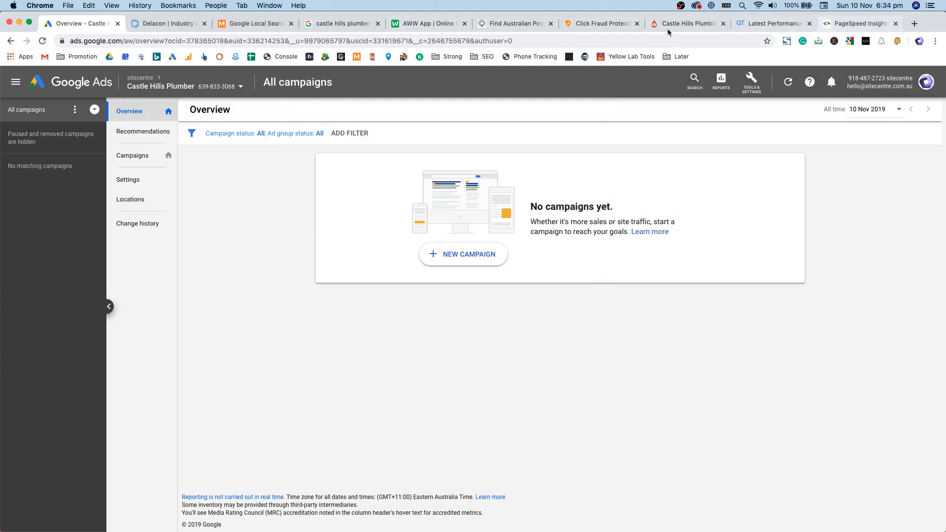
left_click(425, 25)
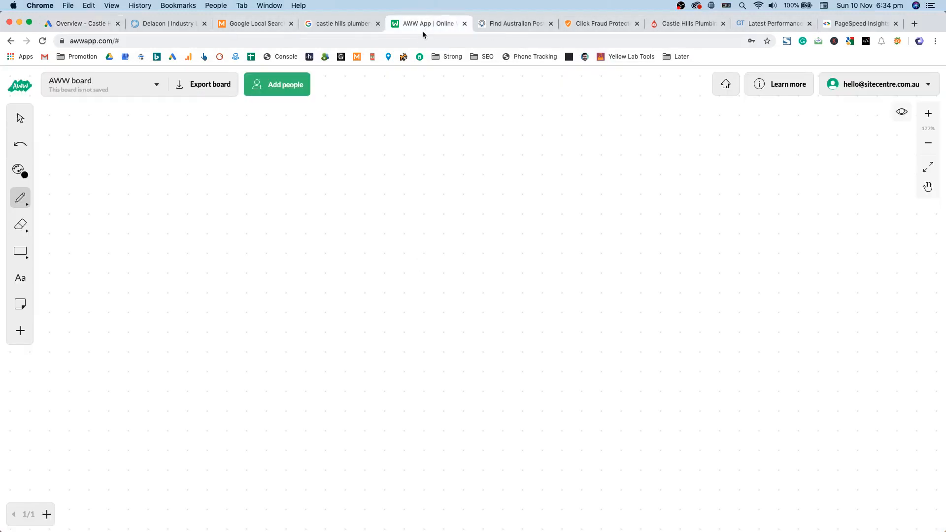
Step: Sketch a box labelled 'acc' with an arrow at its top-right corner
mouse_move(475, 156)
left_mouse_down()
mouse_move(398, 146)
mouse_move(525, 217)
mouse_move(506, 161)
mouse_move(458, 154)
mouse_move(427, 190)
mouse_move(440, 189)
left_mouse_up()
mouse_move(455, 173)
left_mouse_down()
mouse_move(450, 179)
mouse_move(490, 182)
left_mouse_up()
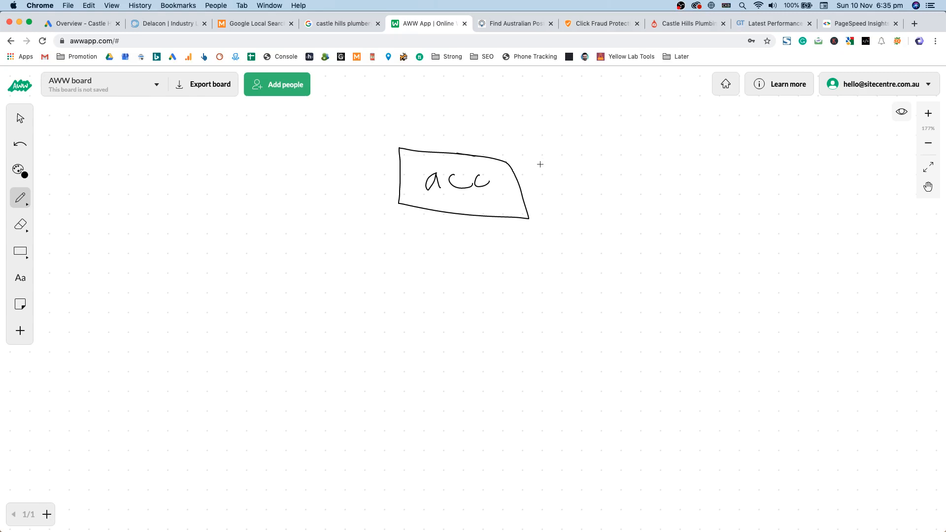
mouse_move(513, 161)
left_mouse_down()
mouse_move(533, 147)
mouse_move(512, 166)
mouse_move(513, 154)
mouse_move(511, 168)
mouse_move(521, 167)
mouse_move(534, 146)
left_mouse_up()
Step: Draw a branch line under the acc box connecting down to five boxes
left_click_drag(455, 214, 452, 253)
left_click_drag(255, 256, 654, 236)
mouse_move(231, 281)
left_mouse_down()
mouse_move(277, 281)
mouse_move(228, 277)
left_mouse_up()
mouse_move(320, 270)
left_mouse_down()
mouse_move(389, 282)
mouse_move(314, 275)
left_mouse_up()
mouse_move(454, 262)
left_mouse_down()
mouse_move(507, 279)
mouse_move(449, 259)
left_mouse_up()
mouse_move(570, 259)
left_mouse_down()
mouse_move(633, 278)
mouse_move(566, 259)
left_mouse_up()
mouse_move(663, 253)
left_mouse_down()
mouse_move(666, 275)
mouse_move(720, 243)
mouse_move(671, 252)
mouse_move(681, 237)
mouse_move(693, 249)
left_mouse_up()
left_click_drag(597, 242, 598, 252)
left_click_drag(484, 248, 484, 254)
left_click_drag(351, 250, 349, 264)
left_click_drag(261, 254, 254, 264)
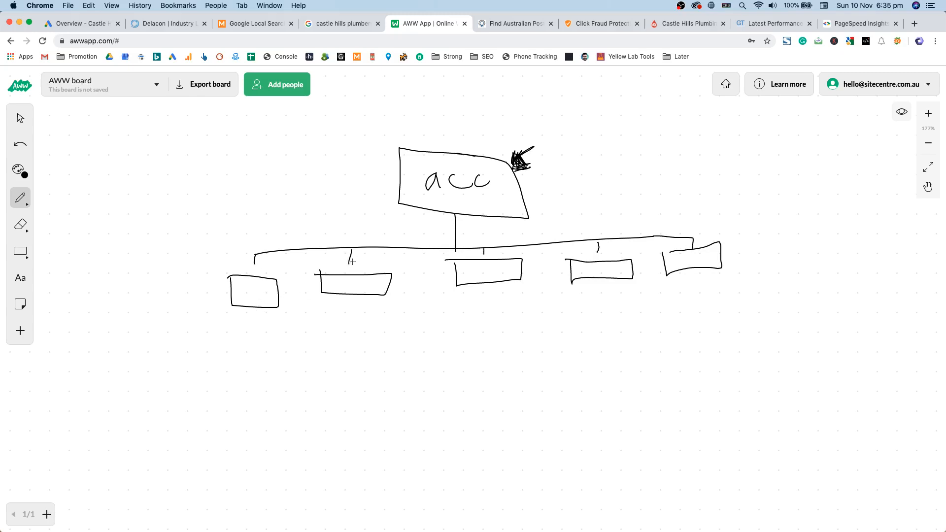
left_click_drag(351, 248, 351, 258)
Step: Write 'hours' and 'location' to the left of the first box with a pointer line
left_click_drag(225, 288, 199, 284)
mouse_move(160, 254)
left_mouse_down()
mouse_move(173, 270)
mouse_move(162, 261)
left_mouse_up()
mouse_move(178, 257)
left_mouse_down()
mouse_move(177, 267)
mouse_move(201, 251)
mouse_move(197, 262)
left_mouse_up()
mouse_move(154, 284)
left_mouse_down()
mouse_move(154, 301)
mouse_move(169, 299)
left_mouse_up()
mouse_move(176, 281)
left_mouse_down()
mouse_move(176, 300)
mouse_move(196, 294)
mouse_move(161, 331)
mouse_move(187, 309)
mouse_move(199, 327)
mouse_move(207, 316)
left_mouse_up()
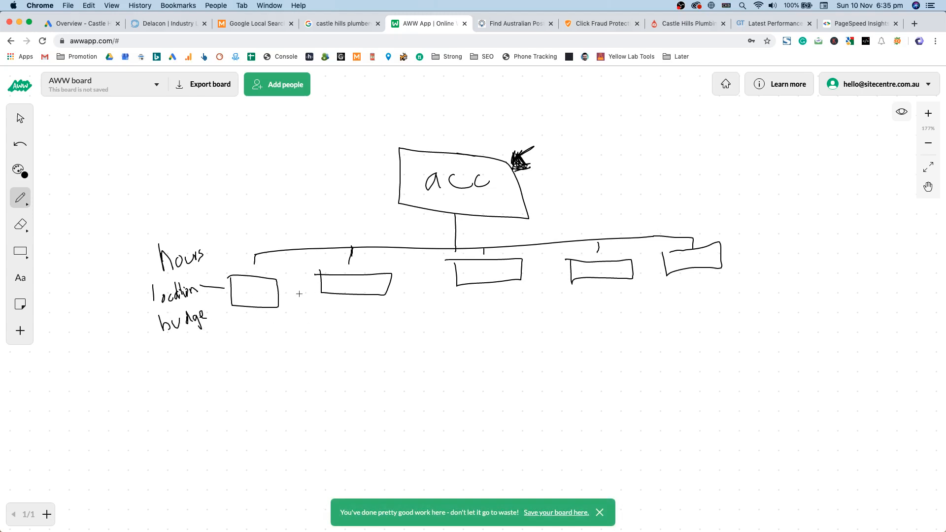
Step: Draw a tree of five small loops branching down from the second box
left_click_drag(349, 295, 345, 348)
mouse_move(285, 349)
left_mouse_down()
mouse_move(432, 347)
mouse_move(438, 394)
left_mouse_up()
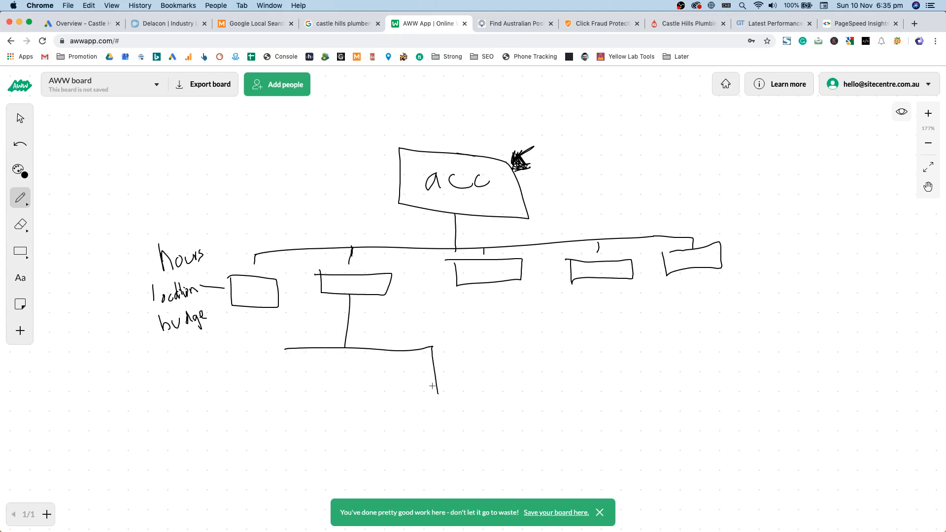
mouse_move(379, 349)
left_mouse_down()
mouse_move(382, 373)
mouse_move(343, 377)
left_mouse_up()
mouse_move(312, 350)
left_mouse_down()
mouse_move(312, 374)
mouse_move(283, 362)
mouse_move(276, 387)
mouse_move(313, 376)
mouse_move(337, 393)
mouse_move(344, 378)
mouse_move(373, 397)
mouse_move(376, 378)
left_mouse_up()
left_click_drag(435, 392, 445, 389)
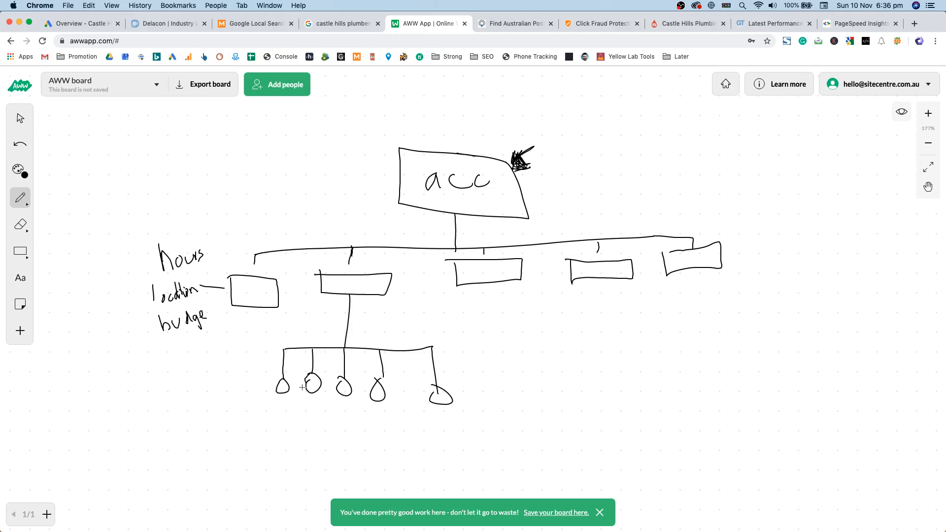
Step: Add fan lines and a pointer by the first loop, and write 'castlehills' beside acc
mouse_move(274, 394)
left_mouse_down()
mouse_move(233, 412)
mouse_move(298, 434)
mouse_move(303, 402)
mouse_move(313, 414)
left_mouse_up()
mouse_move(270, 383)
left_mouse_down()
mouse_move(229, 388)
mouse_move(237, 389)
mouse_move(239, 370)
mouse_move(242, 391)
mouse_move(225, 403)
mouse_move(233, 394)
mouse_move(250, 405)
mouse_move(265, 389)
left_mouse_up()
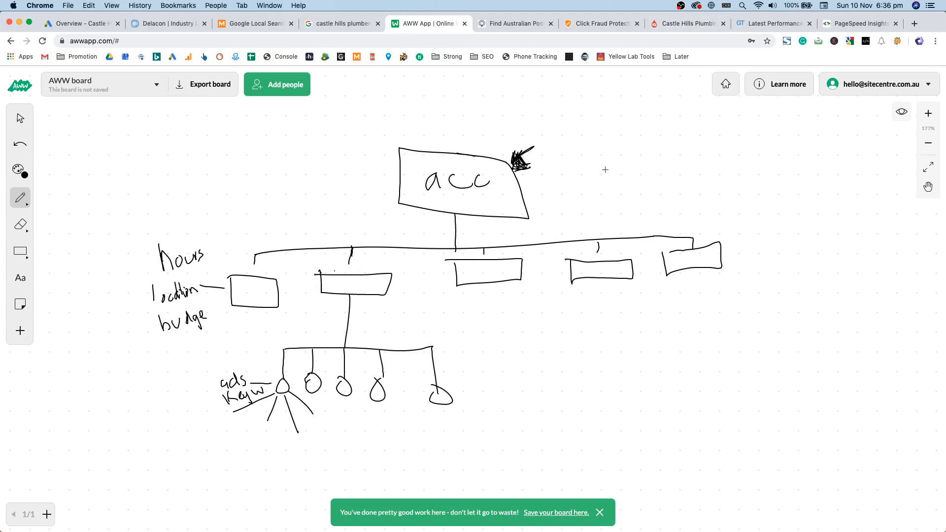
left_click_drag(610, 169, 624, 181)
mouse_move(622, 151)
left_mouse_down()
mouse_move(635, 177)
mouse_move(663, 162)
mouse_move(695, 169)
left_mouse_up()
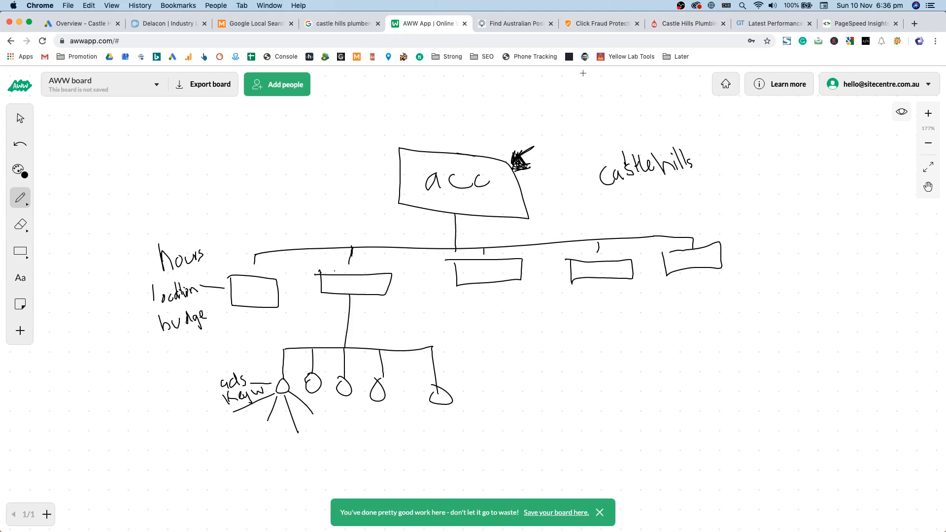
Step: Scroll the Castle Hills Plumber homepage through specials, services, FAQ and the Areas Served footer
left_click(690, 24)
scroll(689, 295, "down", 10)
scroll(688, 305, "up", 15)
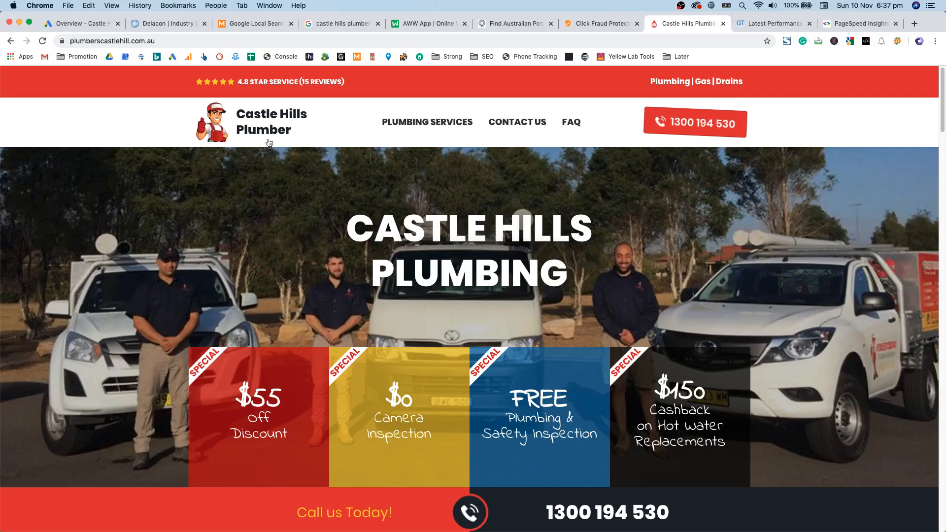
scroll(523, 236, "down", 10)
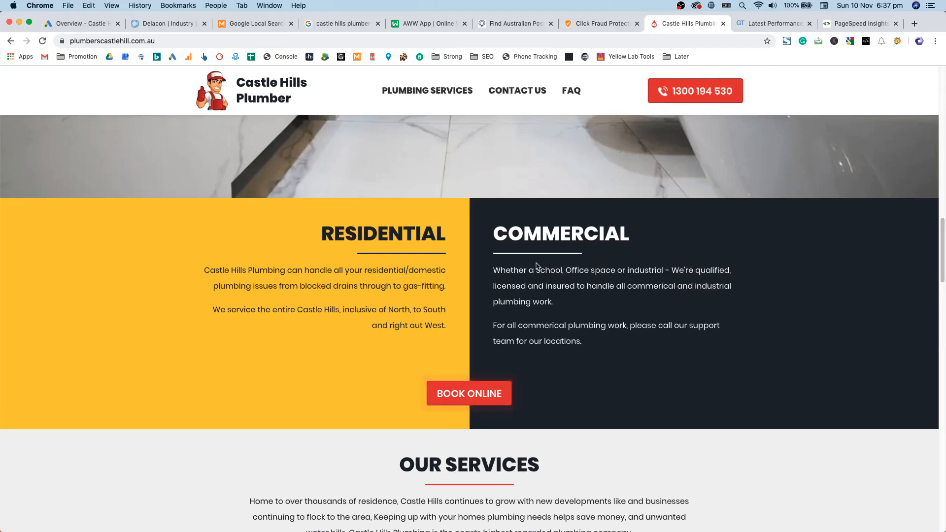
scroll(536, 266, "up", 6)
scroll(537, 267, "up", 7)
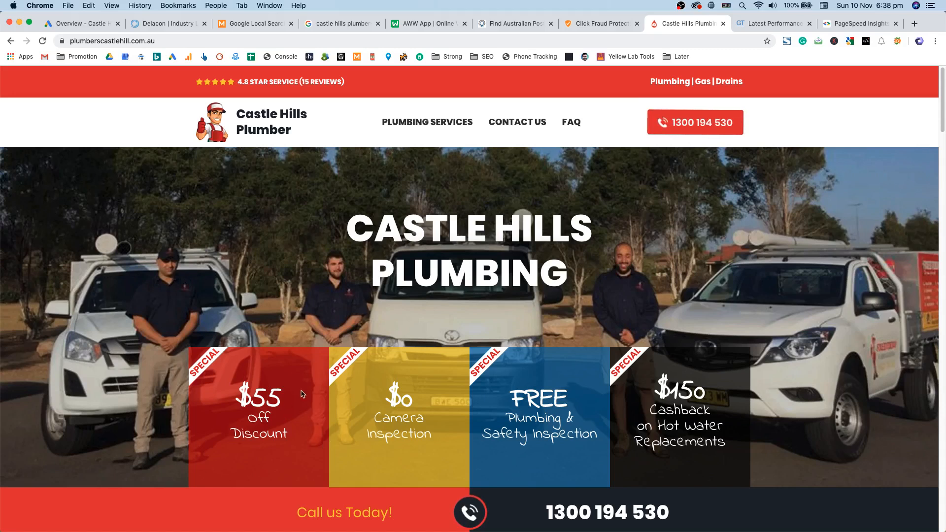
scroll(333, 378, "down", 1)
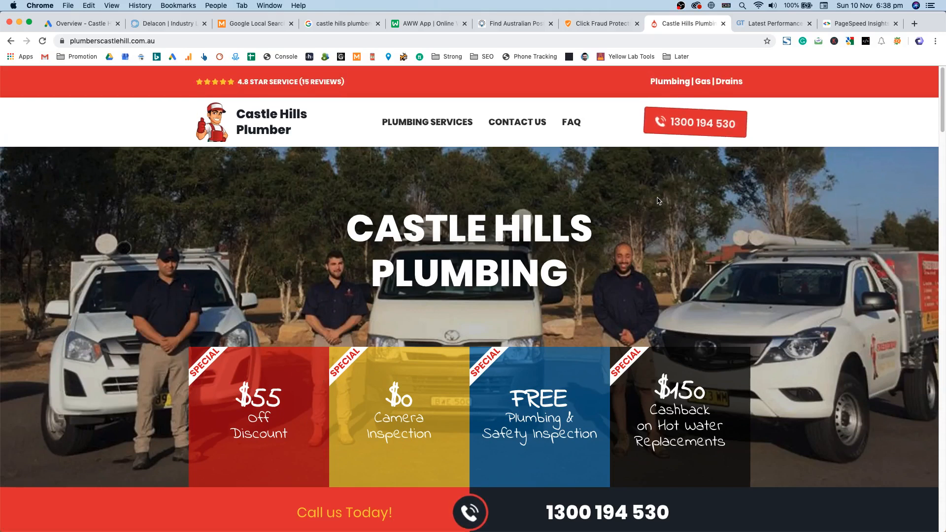
scroll(660, 197, "down", 6)
scroll(659, 202, "up", 6)
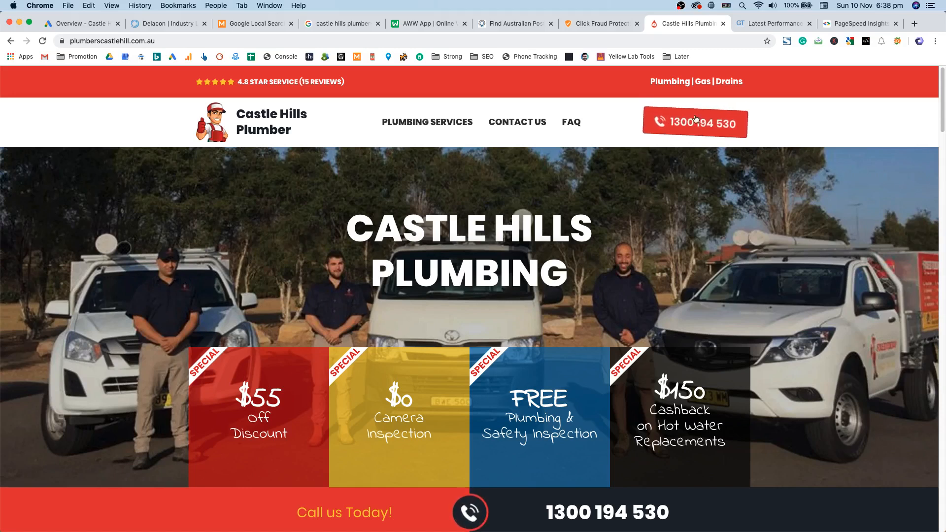
scroll(727, 274, "down", 5)
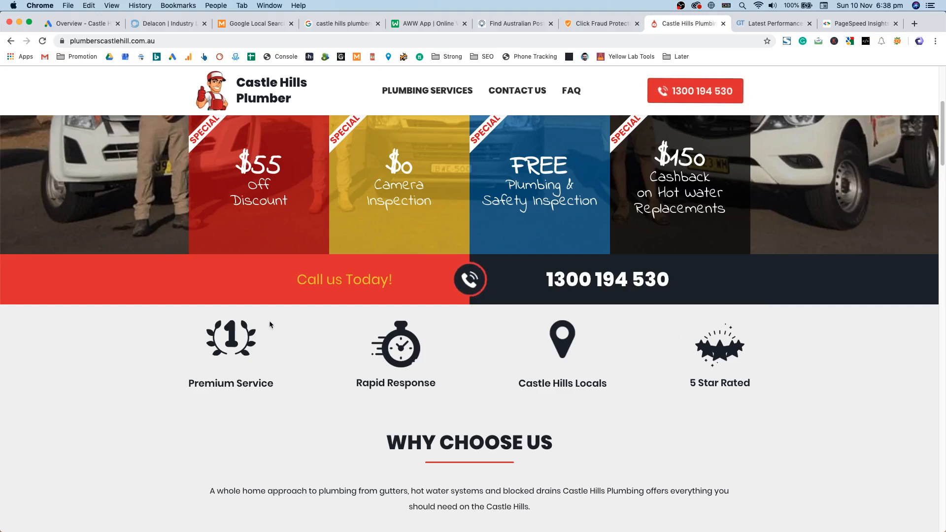
scroll(238, 368, "down", 10)
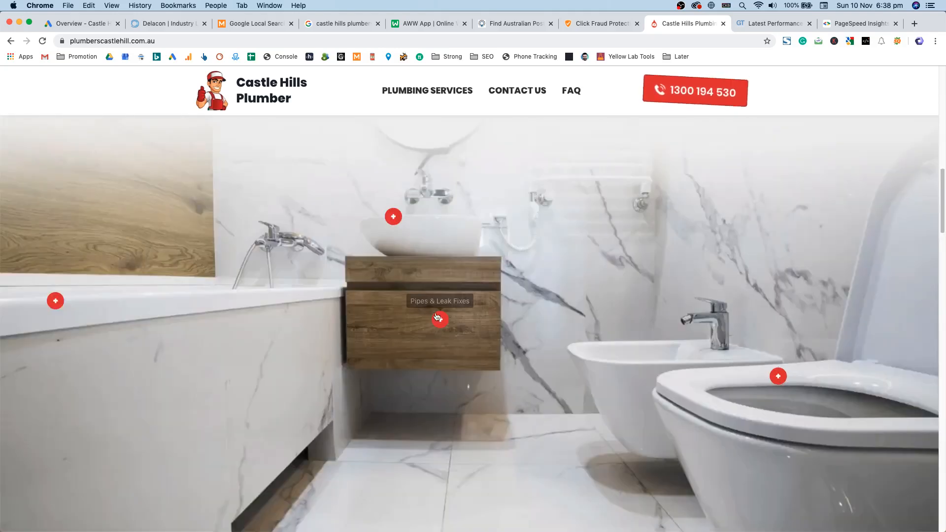
scroll(356, 286, "down", 6)
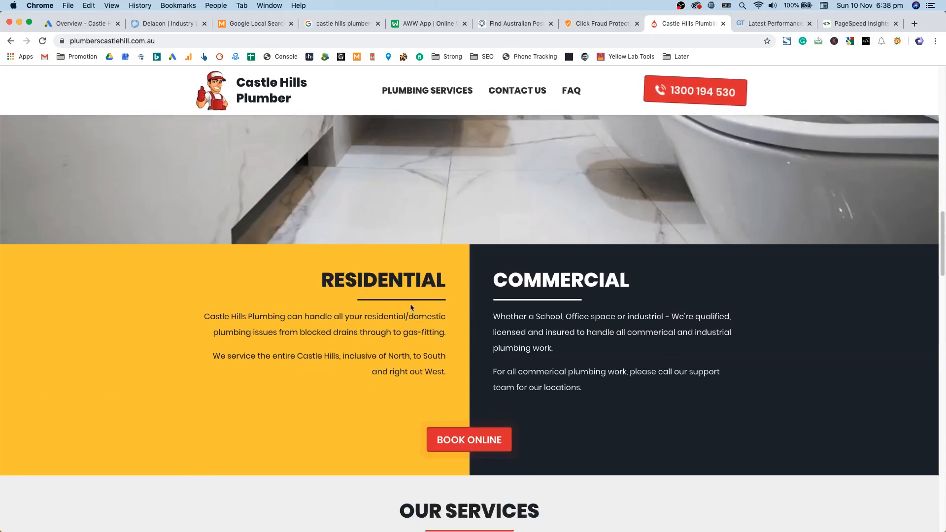
scroll(468, 439, "down", 5)
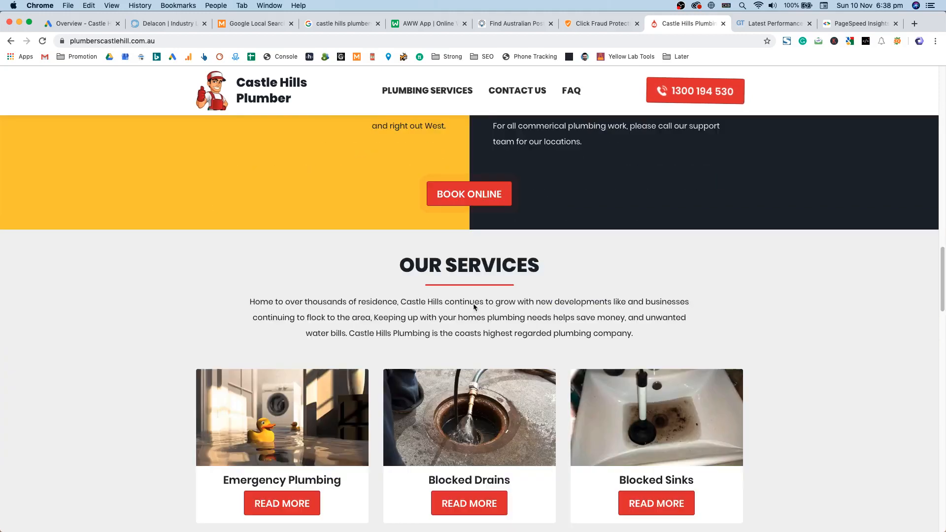
scroll(468, 202, "down", 5)
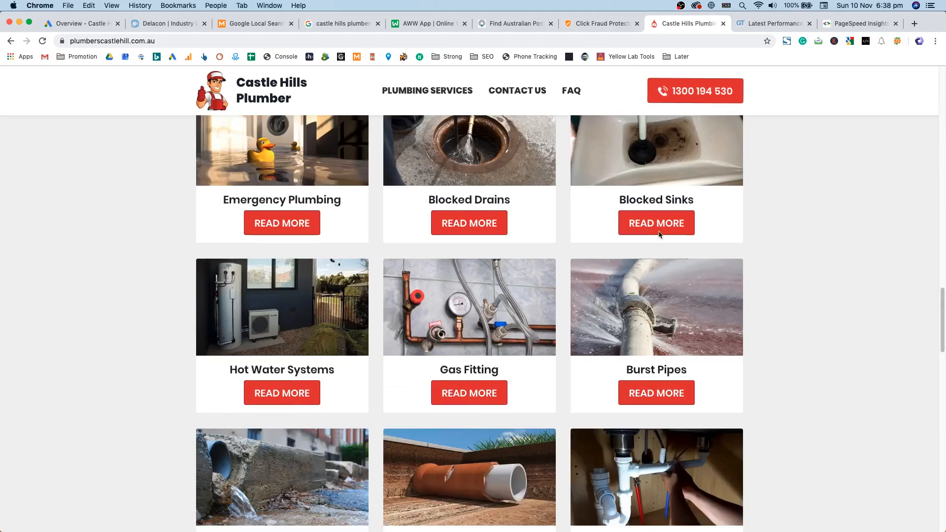
scroll(457, 233, "down", 15)
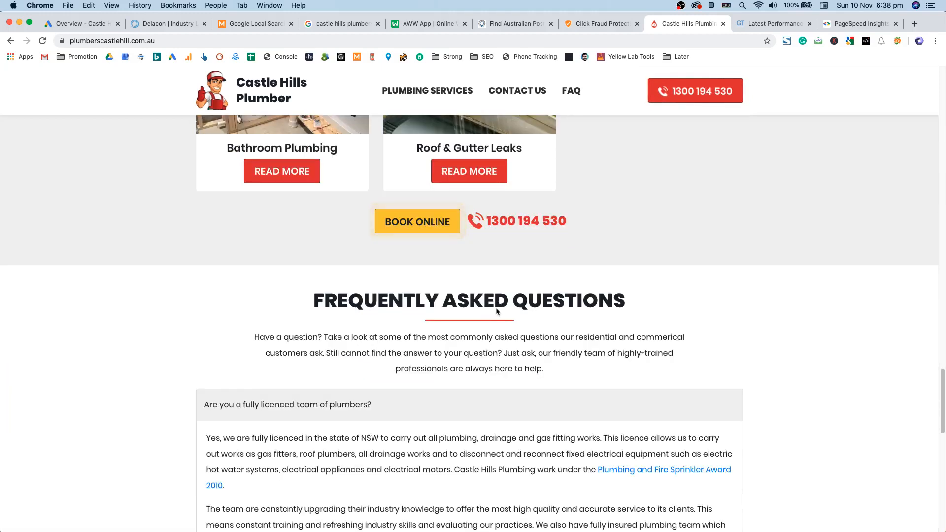
scroll(276, 211, "down", 15)
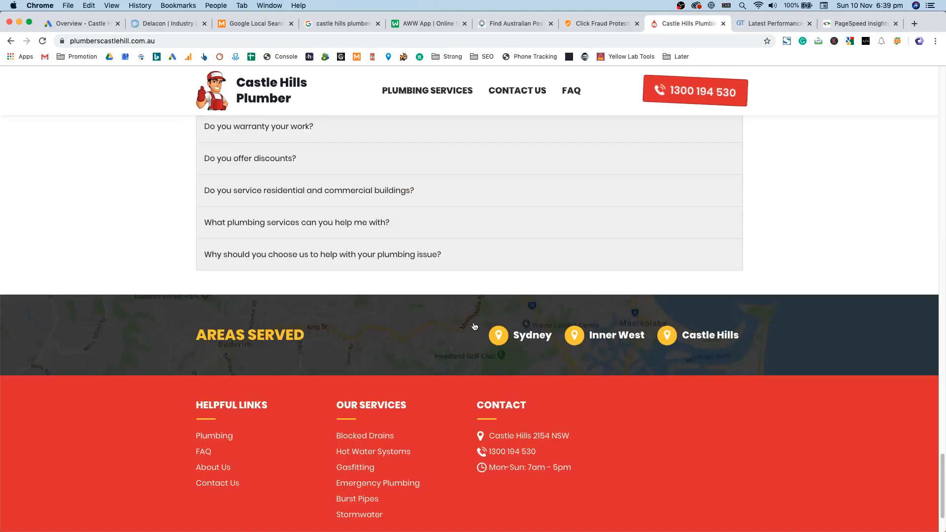
scroll(452, 384, "up", 20)
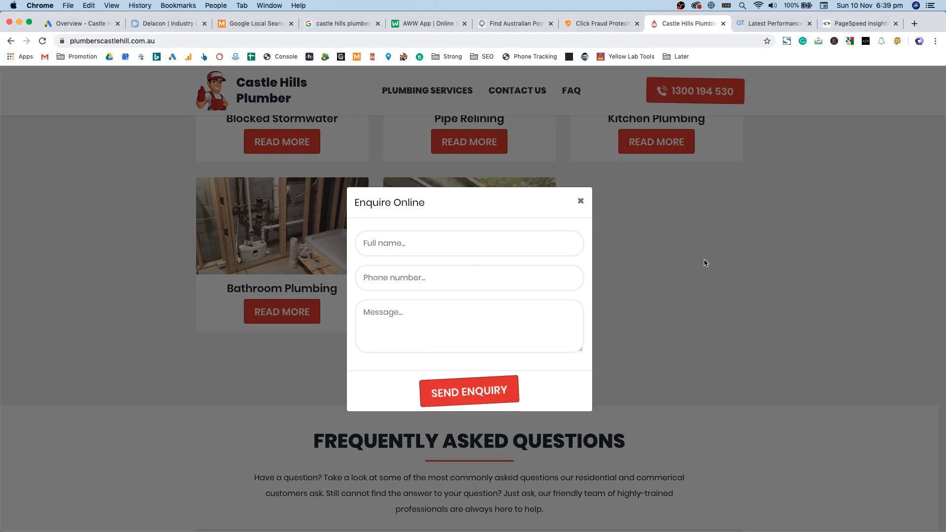
Step: Check and close the Enquire Online booking form, then go to the Plumbing Services page
left_click(656, 286)
scroll(656, 246, "up", 10)
scroll(495, 278, "down", 5)
scroll(504, 278, "up", 5)
scroll(504, 277, "down", 6)
scroll(555, 271, "up", 2)
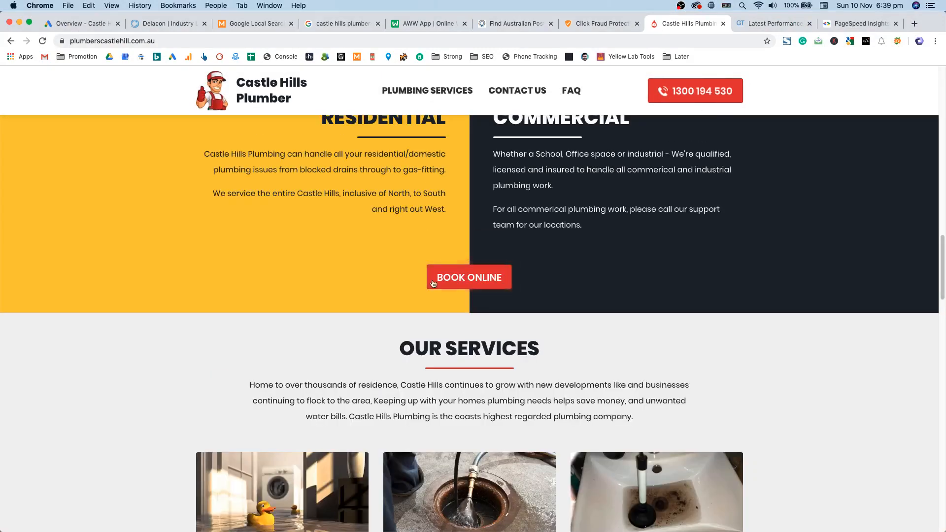
left_click(468, 278)
left_click(580, 198)
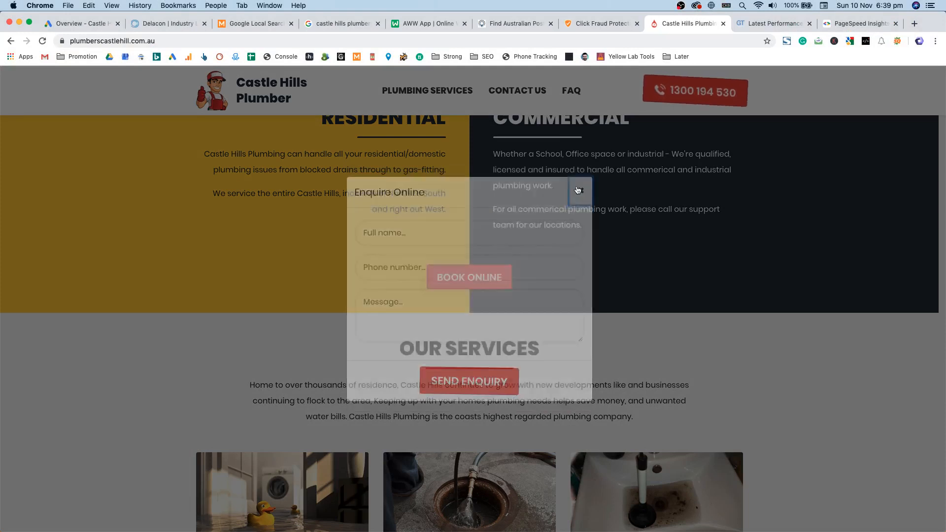
left_click(446, 95)
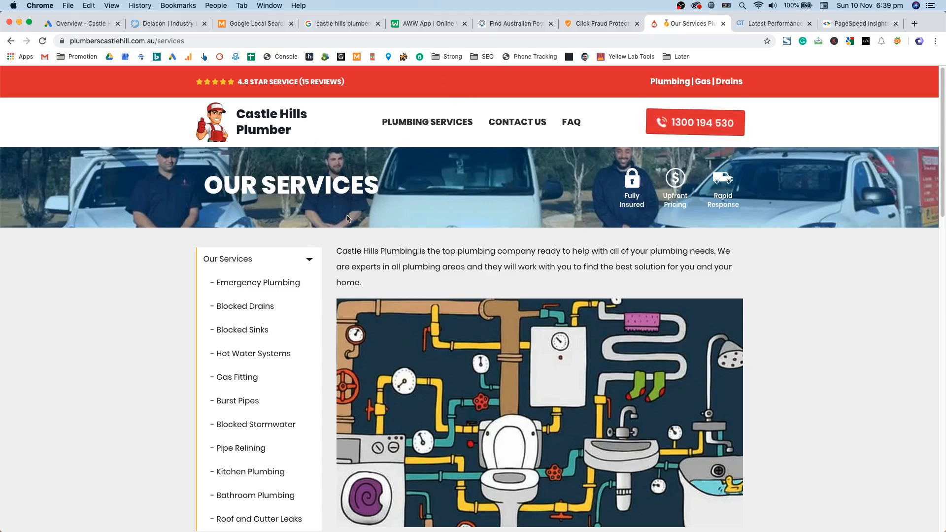
Step: Visit Contact Us, Blocked Drains, Hot Water Systems, Gas Fitting, Pipe Relining and Emergency Plumbing pages
scroll(349, 217, "down", 5)
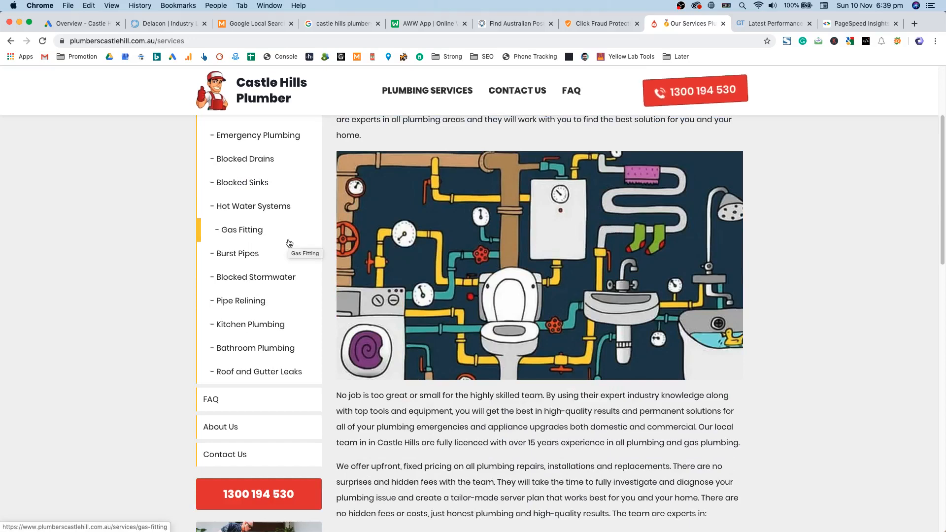
scroll(406, 413, "down", 3)
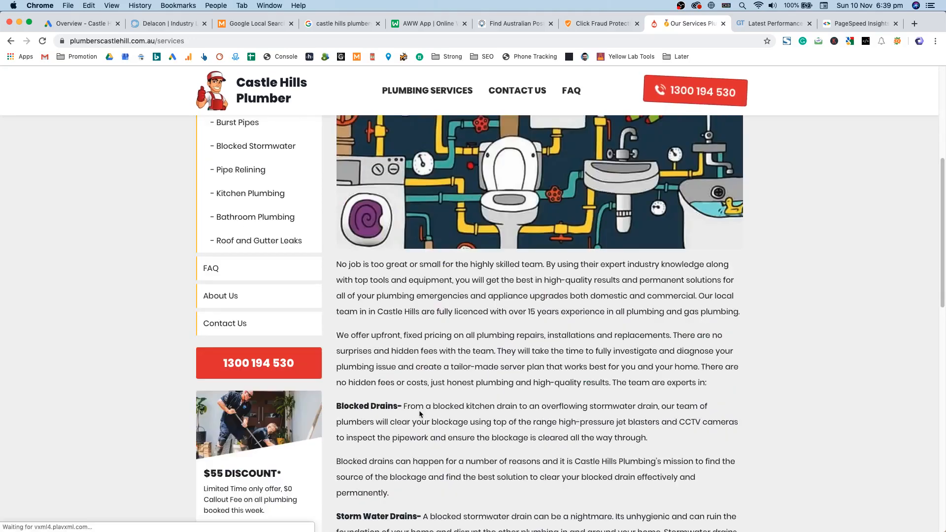
scroll(419, 410, "up", 10)
left_click(523, 139)
left_click(440, 133)
left_click(305, 304)
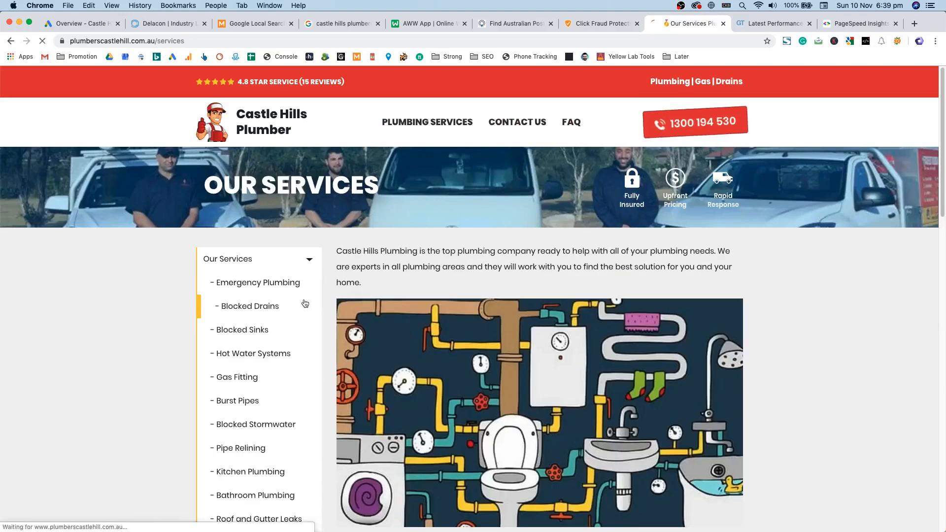
left_click(274, 371)
left_click(272, 422)
left_click(267, 460)
left_click(261, 345)
left_click(258, 298)
Step: Visit Kitchen Plumbing, Hot Water, Blocked Stormwater, Pipe Relining and FAQ pages, then return home
scroll(261, 305, "down", 3)
left_click(268, 324)
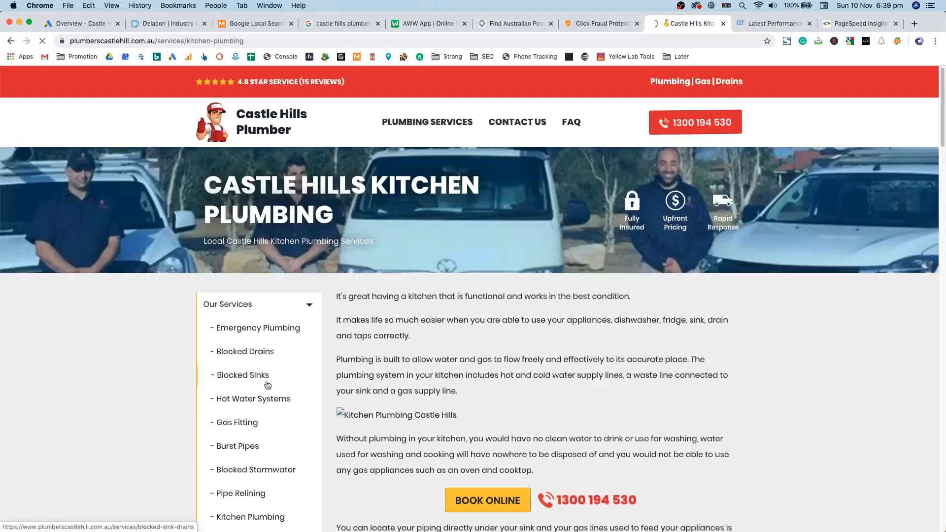
left_click(253, 369)
left_click(256, 441)
left_click(241, 464)
left_click(572, 121)
left_click(241, 144)
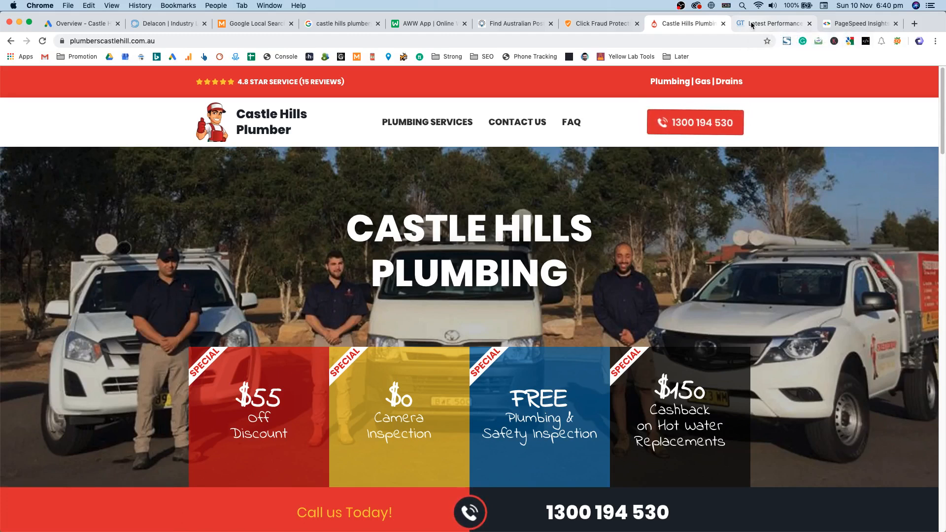
Step: Open the GTmetrix report and highlight the 2.1s Fully Loaded Time
left_click(752, 25)
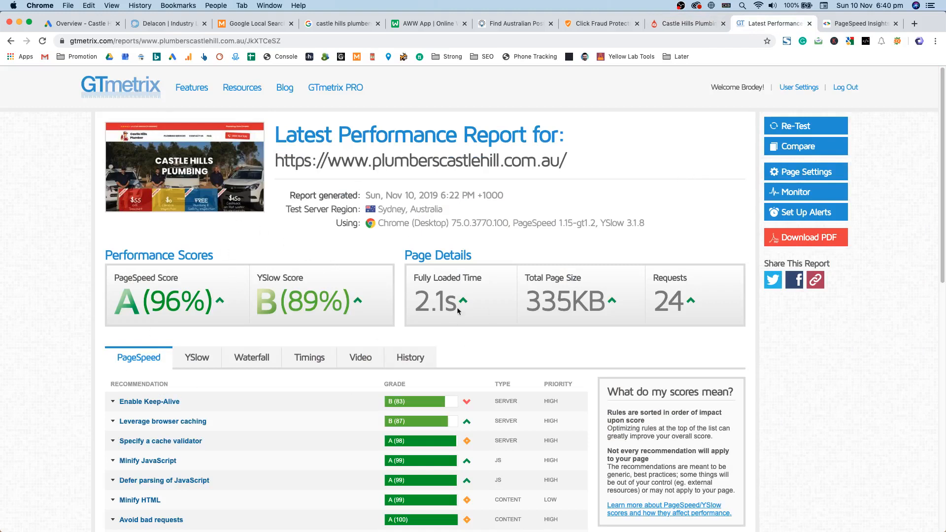
double_click(438, 295)
left_click_drag(415, 278, 485, 282)
left_click(479, 306)
double_click(752, 87)
Step: Review the Waterfall, Timings, YSlow and PageSpeed tabs, then close the GTmetrix report
left_click(254, 363)
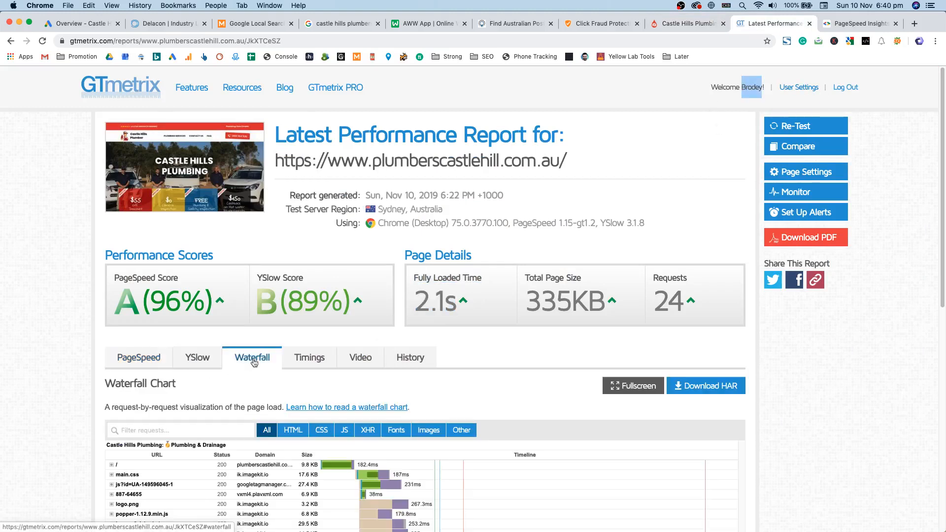
left_click(300, 358)
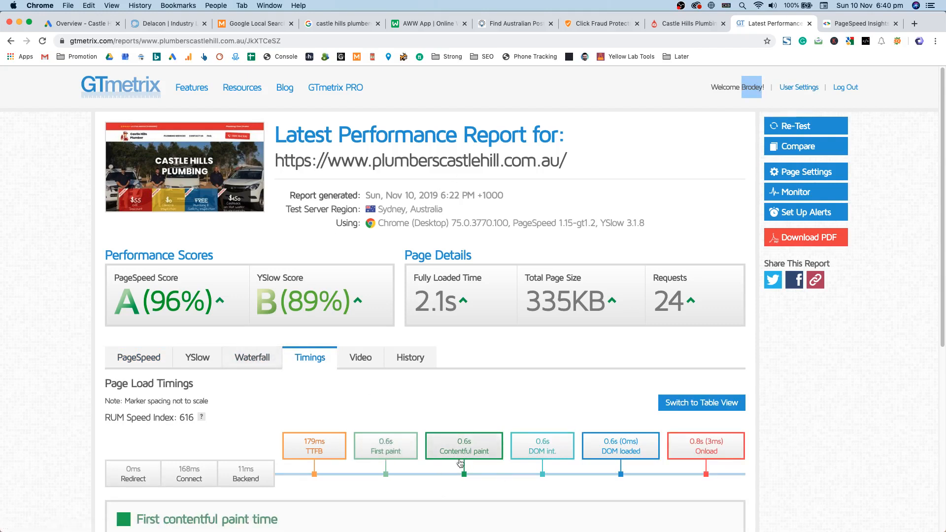
left_click(439, 329)
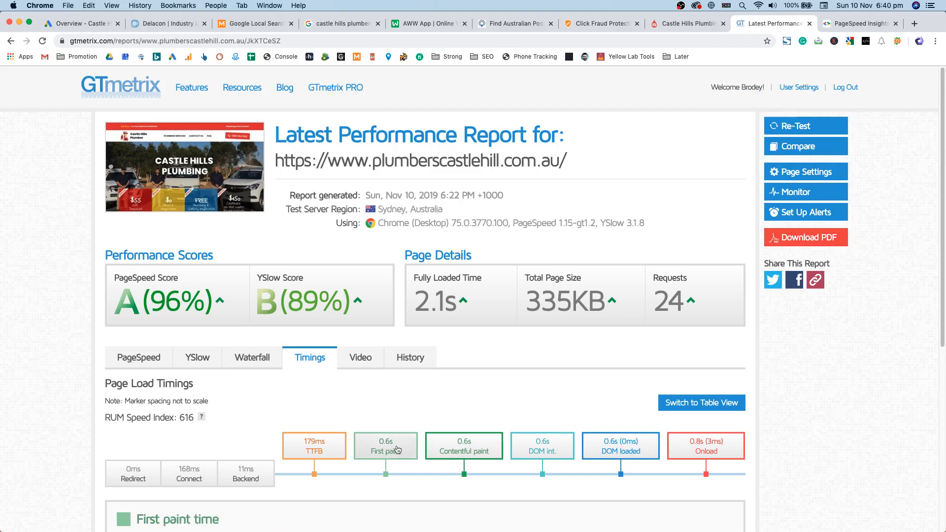
left_click(198, 360)
left_click(146, 358)
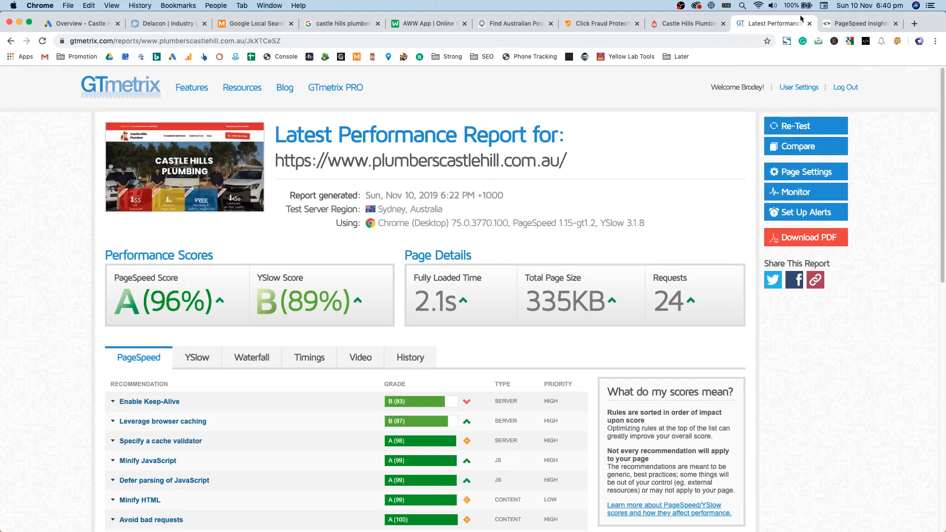
left_click(809, 24)
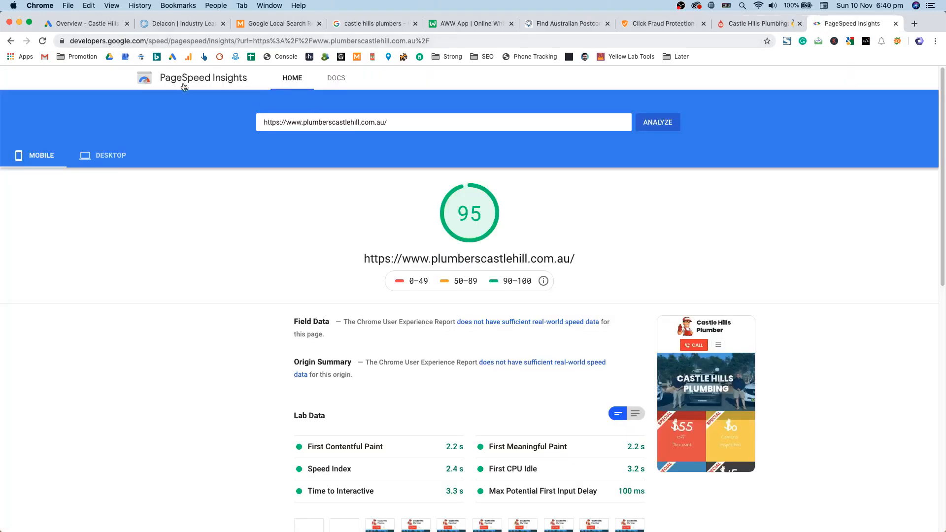
Step: Review the analysed site URL and its mobile PageSpeed results, scoring 95
double_click(325, 121)
left_click(387, 131)
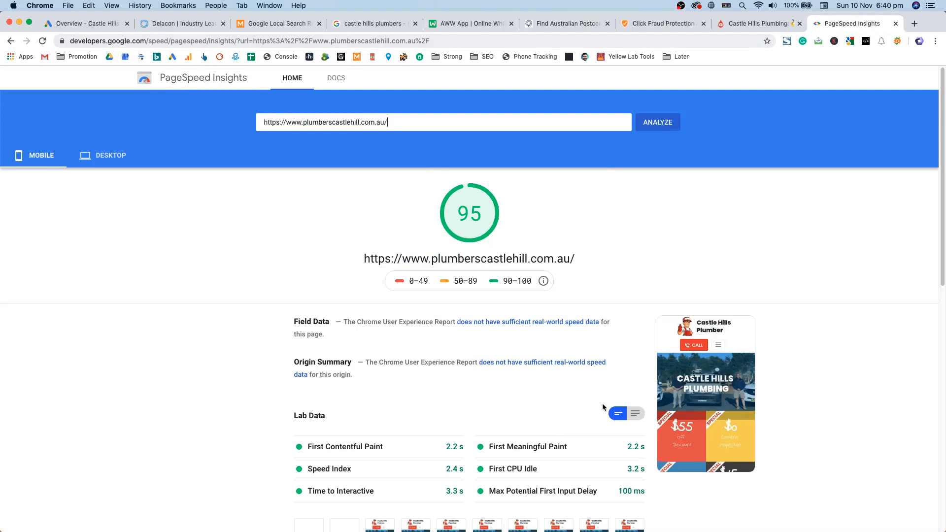
scroll(659, 376, "down", 3)
scroll(641, 375, "up", 1)
scroll(461, 303, "down", 5)
scroll(443, 339, "up", 6)
Step: Check the desktop score of 87 and its 2.2 s Speed Index, then close the results
left_click(105, 155)
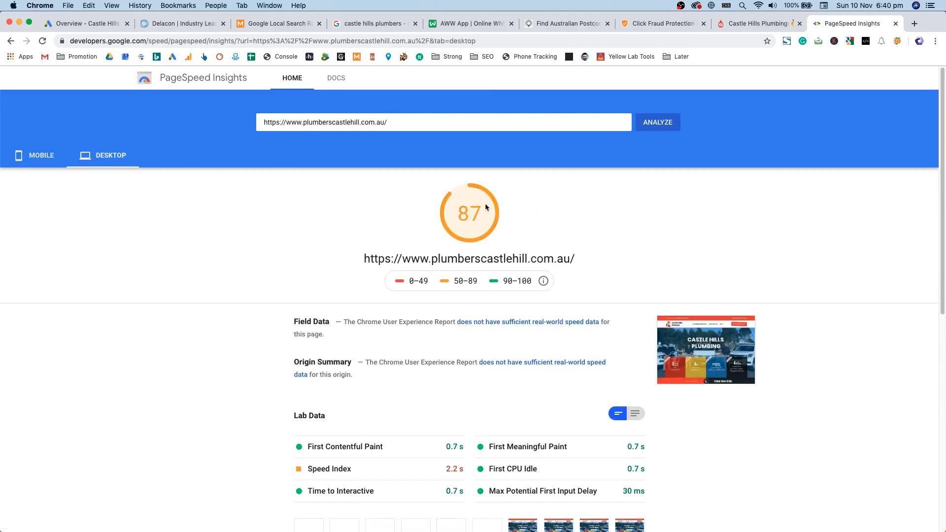
scroll(656, 246, "down", 6)
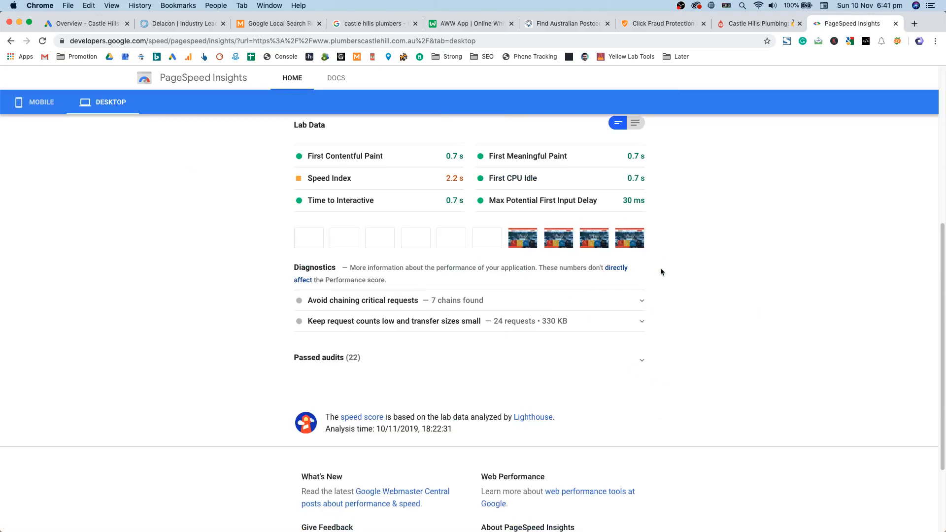
scroll(456, 266, "up", 2)
double_click(452, 250)
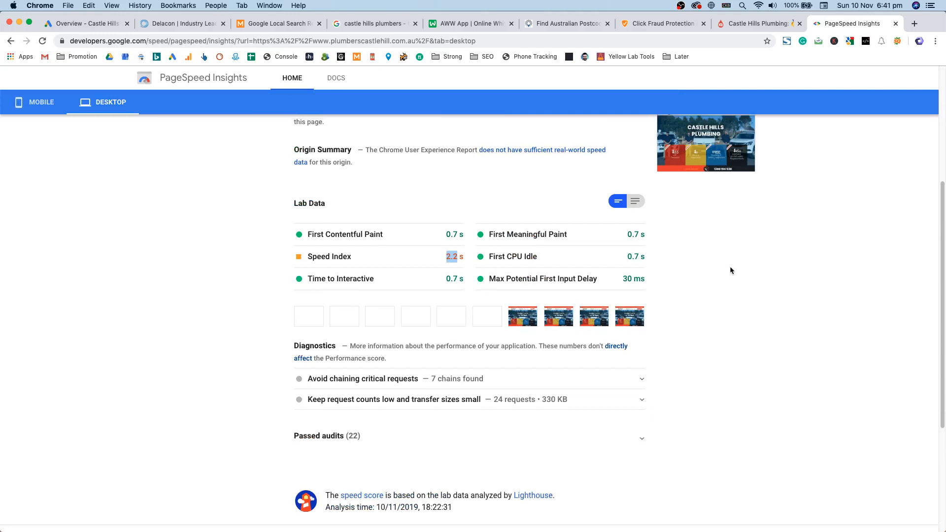
scroll(729, 269, "up", 2)
scroll(724, 256, "up", 3)
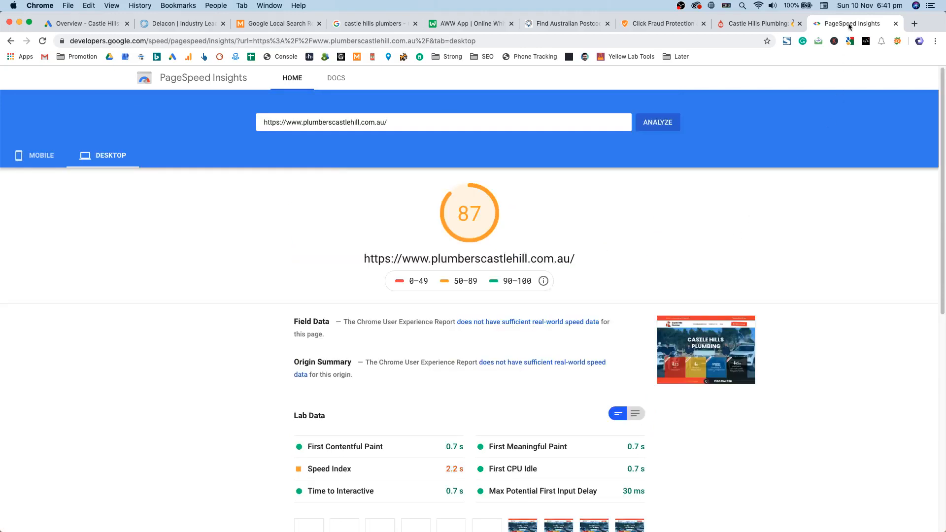
key("super+w")
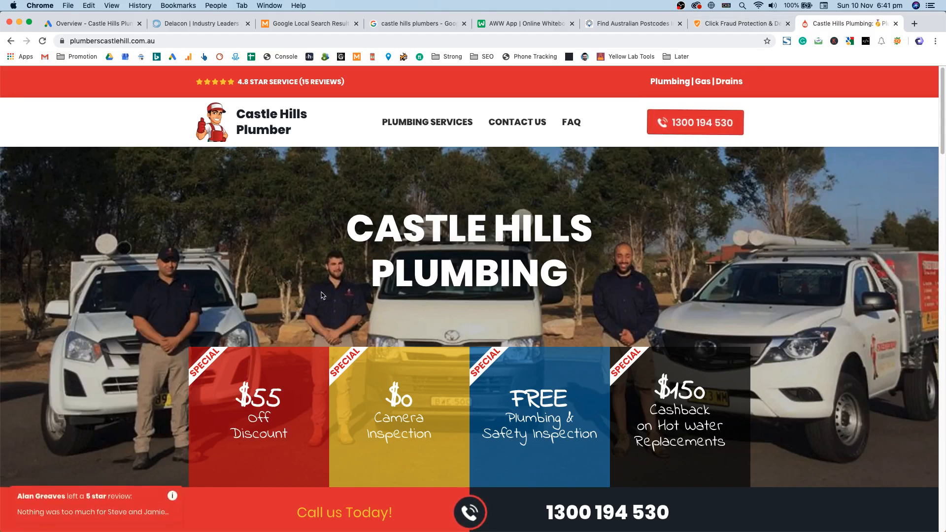
scroll(323, 293, "down", 6)
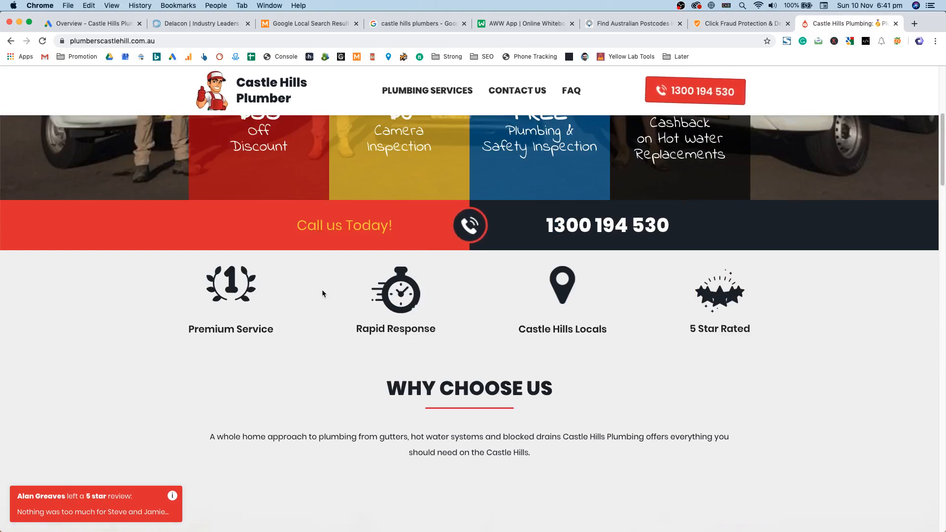
scroll(323, 294, "up", 6)
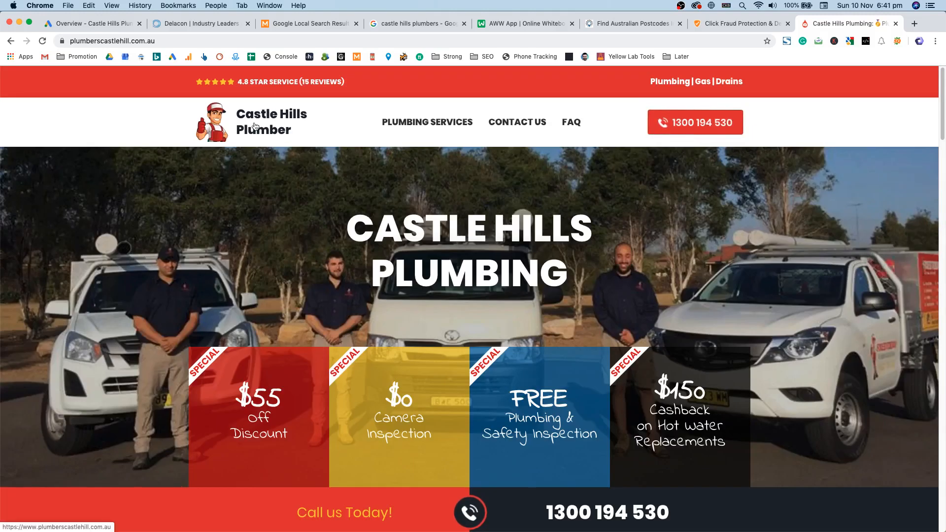
double_click(157, 40)
left_click(141, 44)
double_click(157, 40)
left_click(171, 41)
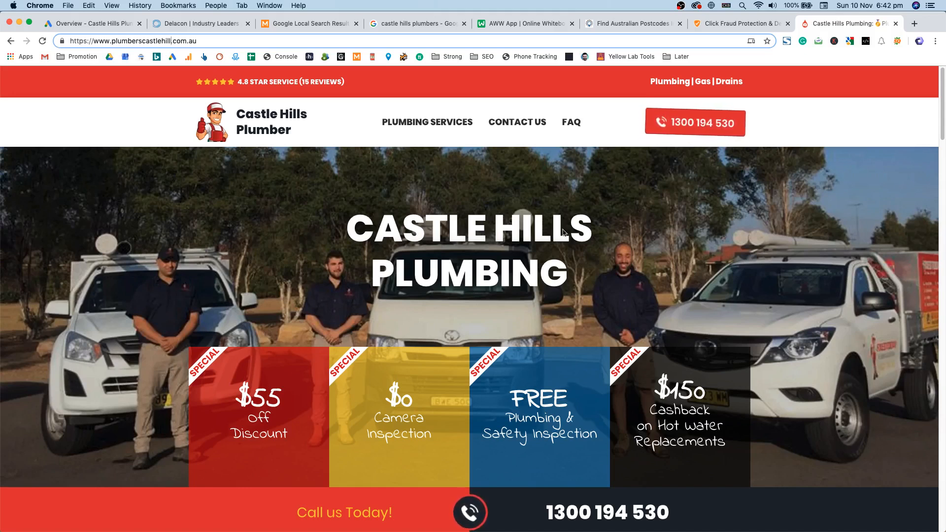
Step: Load the plumber site with '/?l=Caloundra' appended to the web address
left_click(595, 256)
left_click(258, 39)
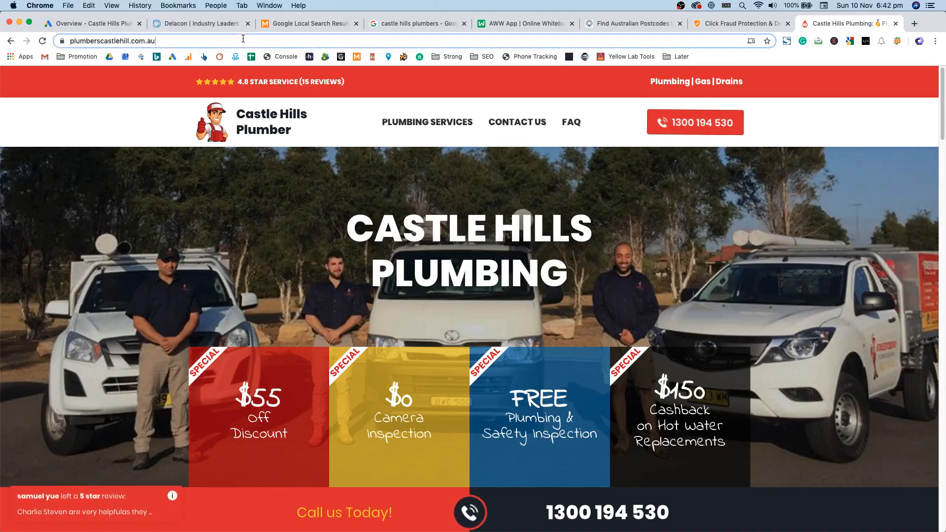
type("/?l=Caloundra")
key("Return")
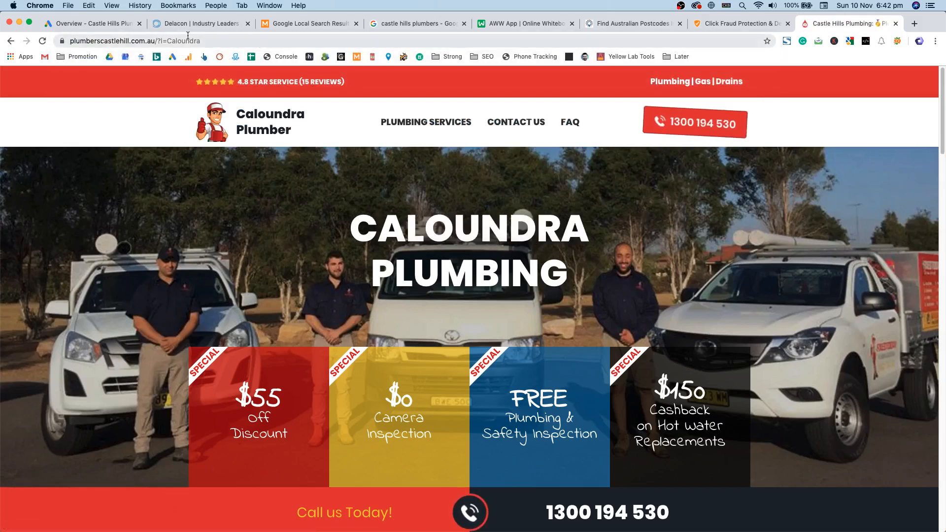
left_click(193, 41)
left_click(199, 41)
left_click_drag(199, 41, 242, 41)
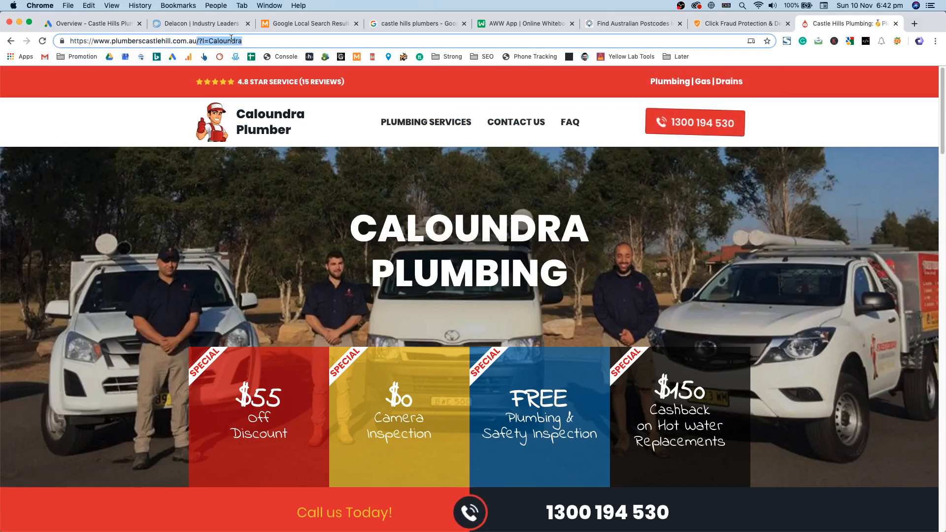
left_click(446, 218)
Step: Scroll the Caloundra page down to the footer and back up to the hero banner
scroll(608, 248, "down", 4)
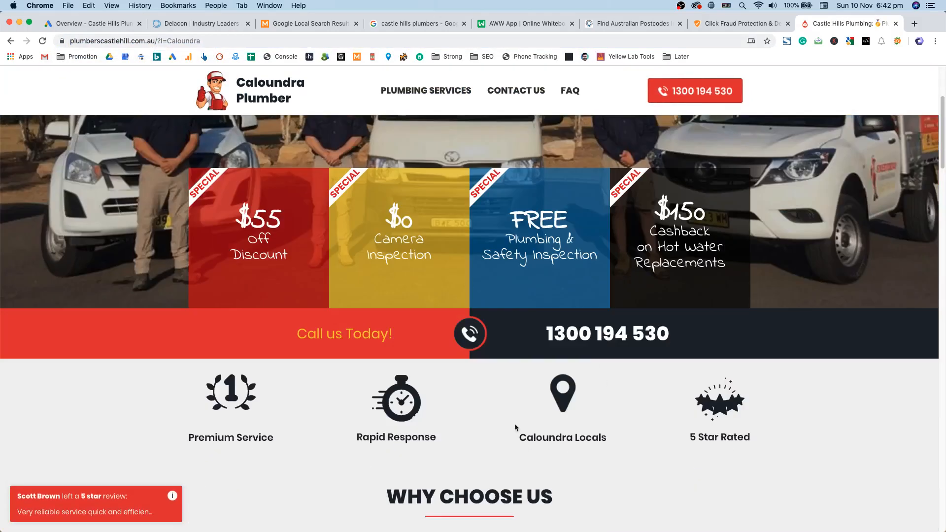
scroll(515, 428, "up", 4)
scroll(474, 279, "down", 4)
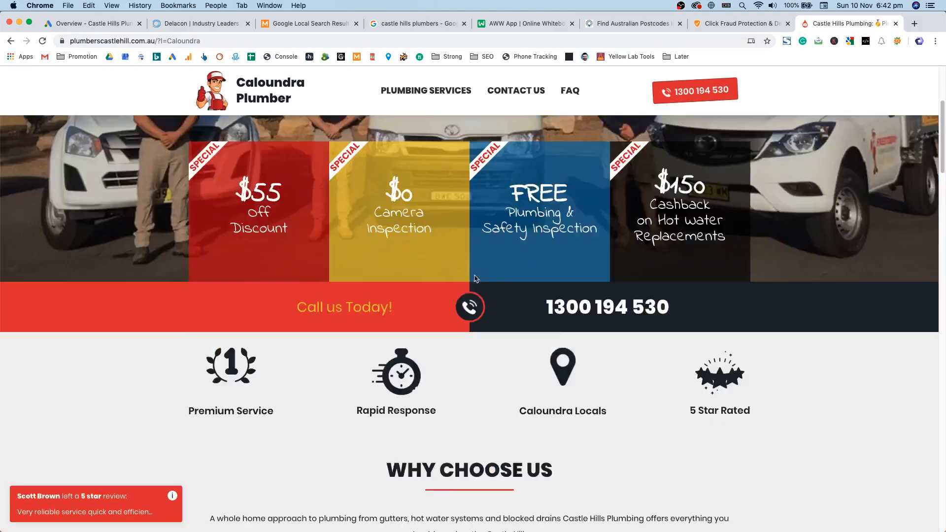
scroll(475, 278, "down", 20)
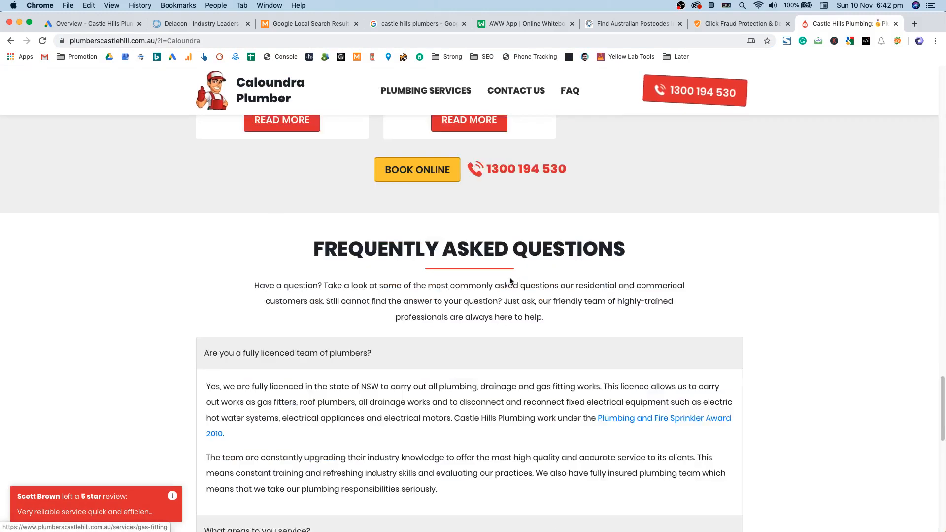
scroll(542, 295, "down", 10)
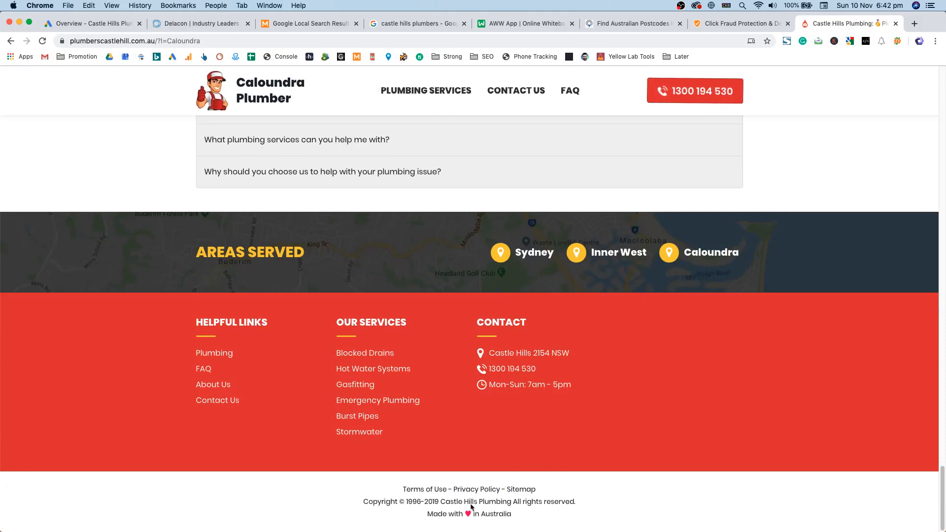
scroll(488, 439, "up", 20)
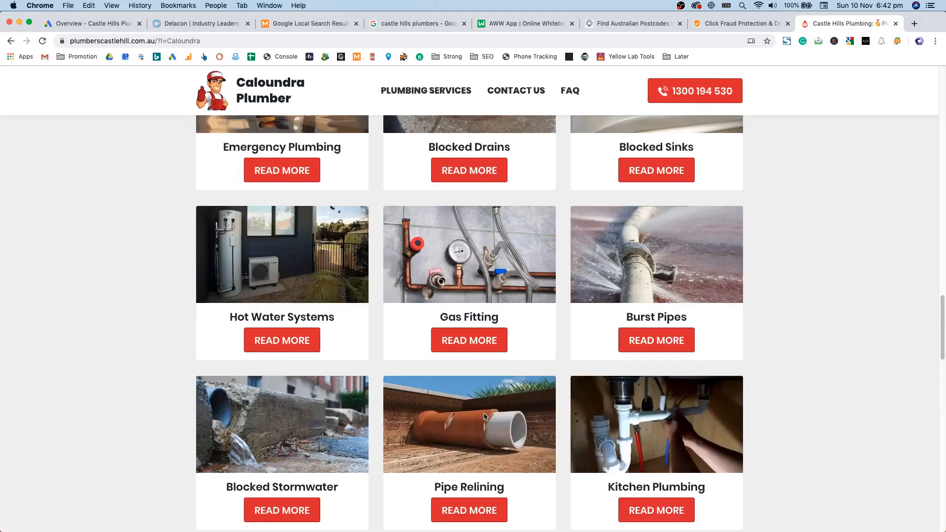
scroll(484, 409, "up", 10)
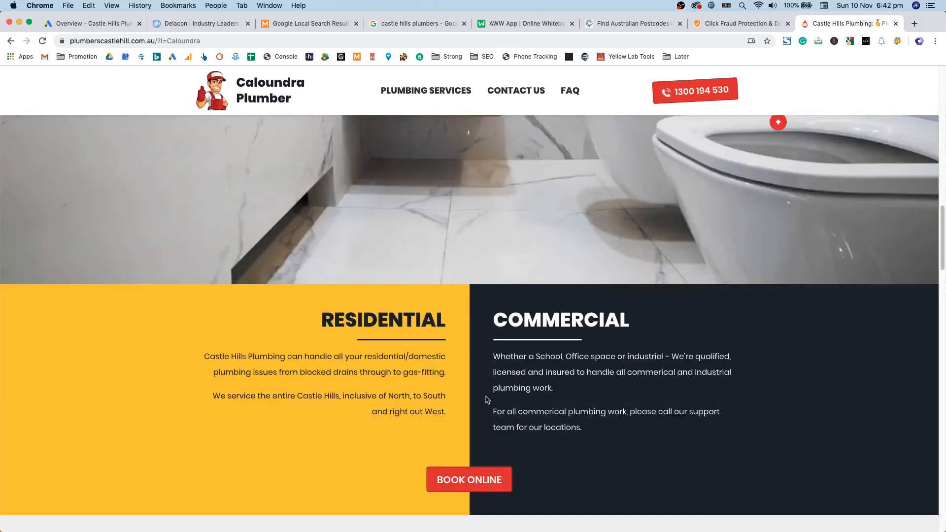
scroll(487, 399, "up", 10)
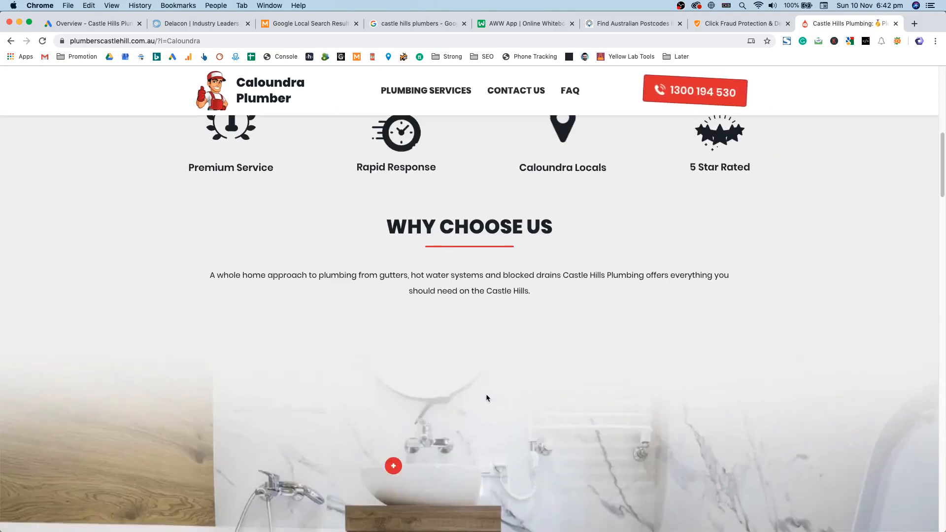
scroll(487, 397, "up", 3)
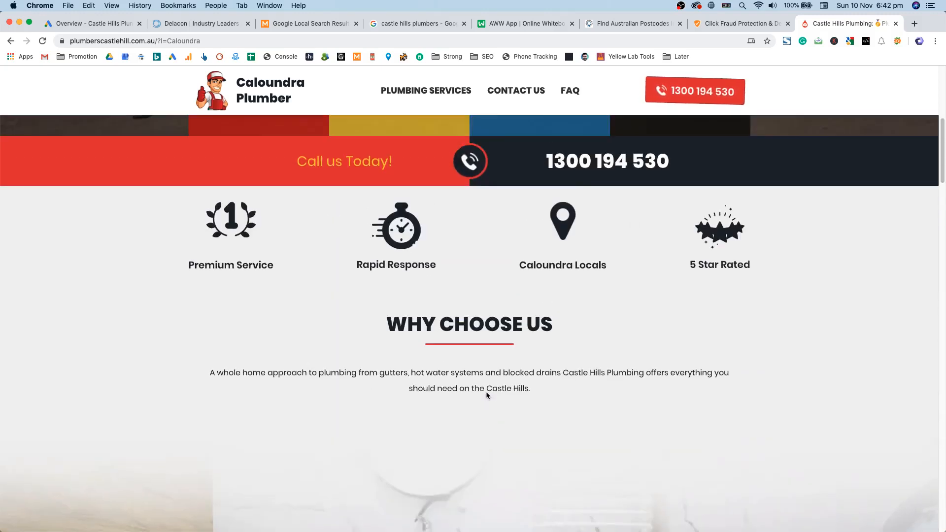
scroll(486, 391, "up", 6)
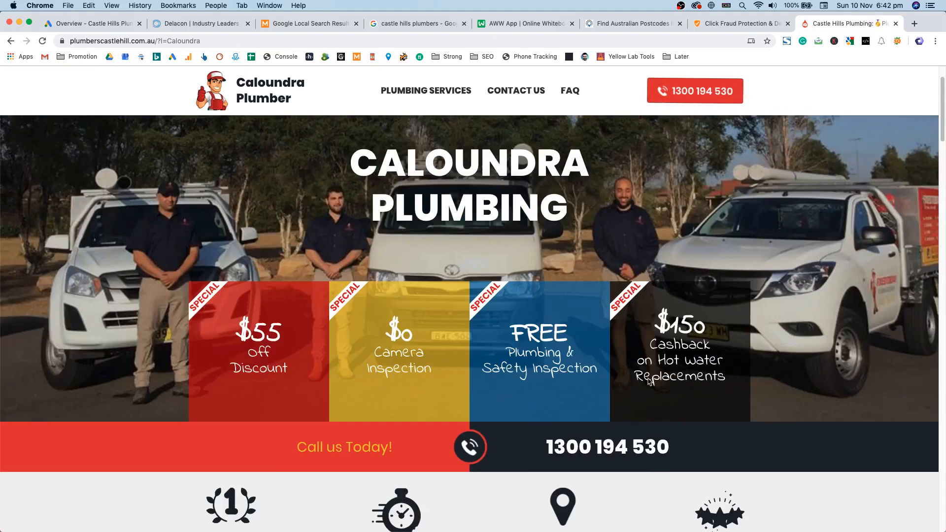
scroll(649, 381, "up", 2)
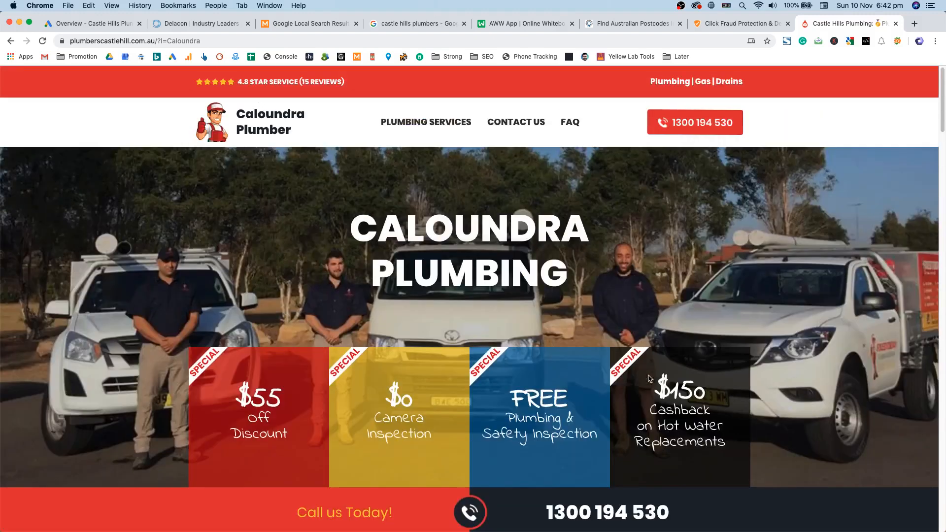
Step: Go via Plumbing Services and Contact Us back to the plain plumberscastlehill.com.au homepage
left_click(403, 120)
key("super+r")
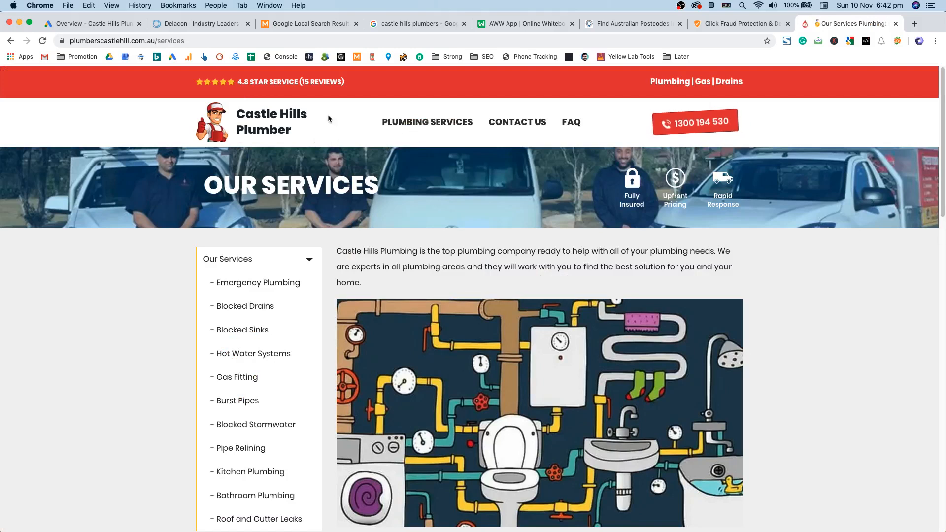
left_click(268, 129)
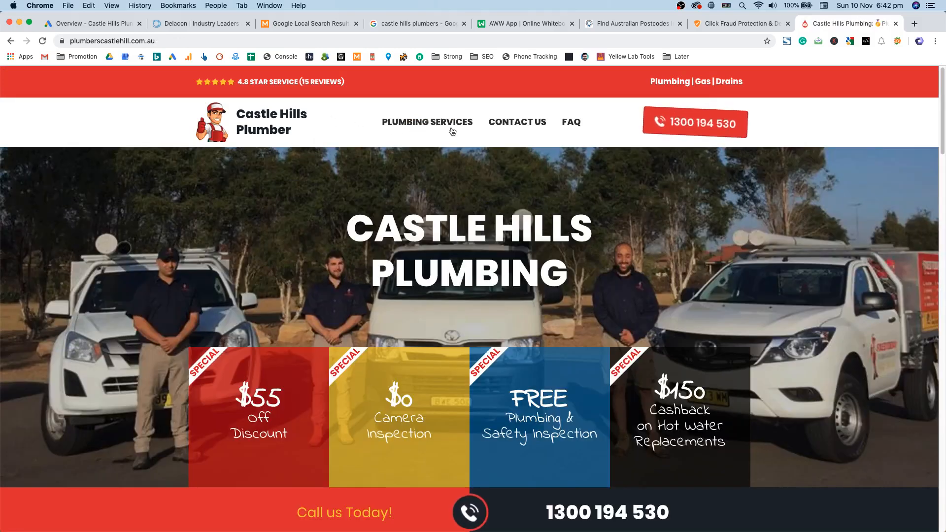
left_click(451, 129)
left_click(513, 129)
left_click(295, 123)
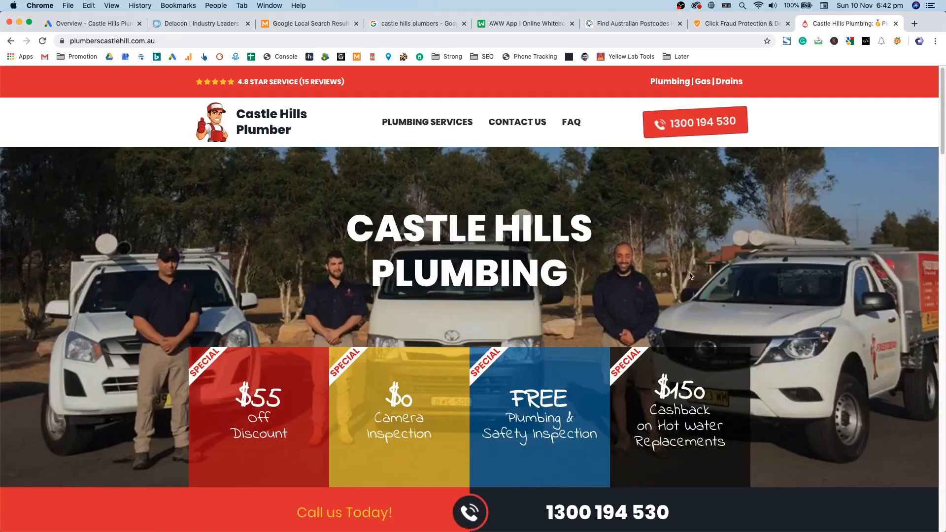
scroll(689, 274, "down", 1)
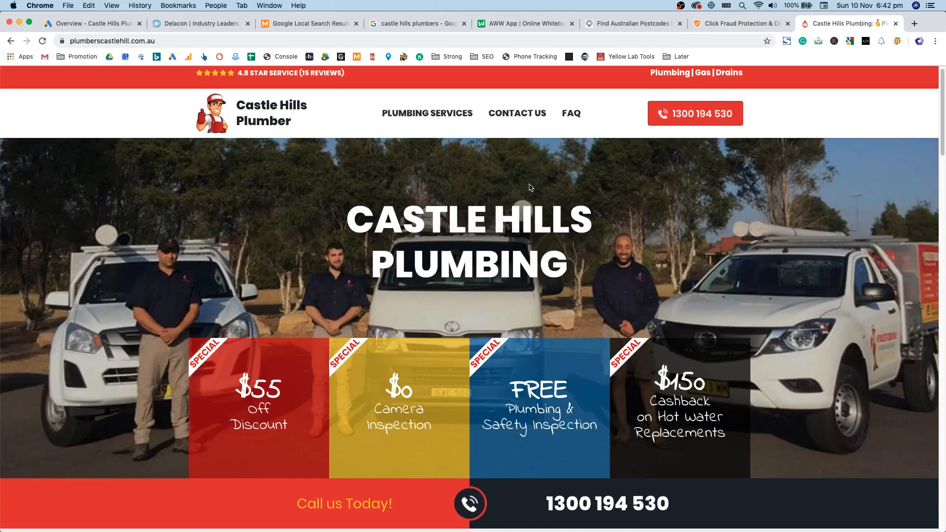
scroll(528, 187, "up", 1)
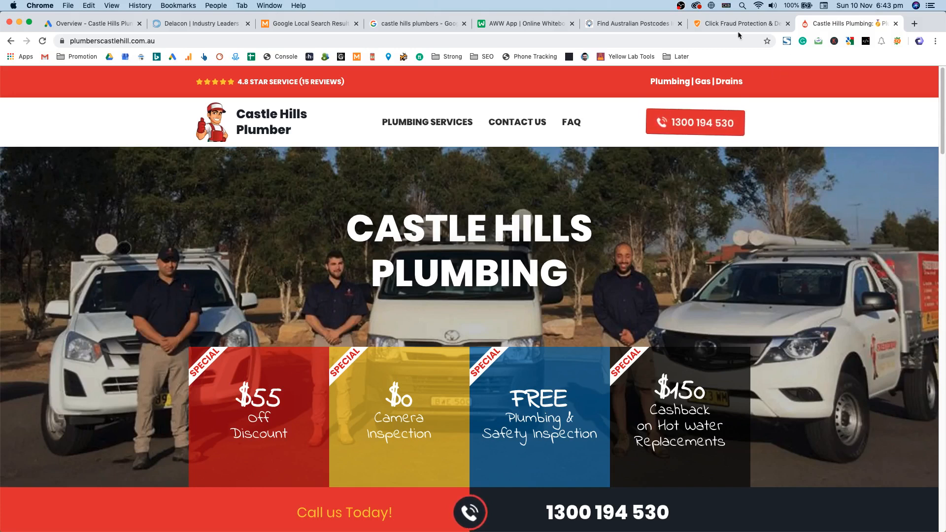
Step: Switch to the FreeMapTools Australian postcodes radius tool
left_click(655, 30)
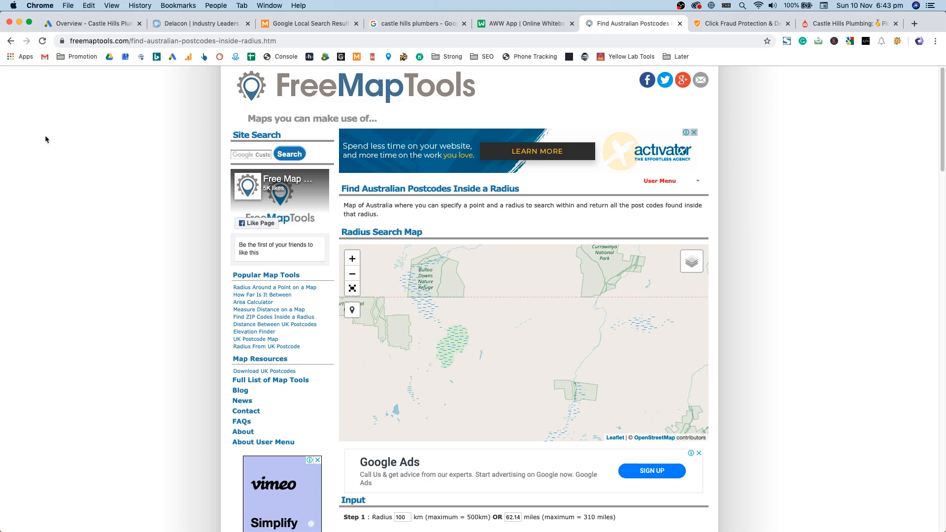
double_click(86, 38)
left_click_drag(86, 39, 257, 41)
left_click(212, 38)
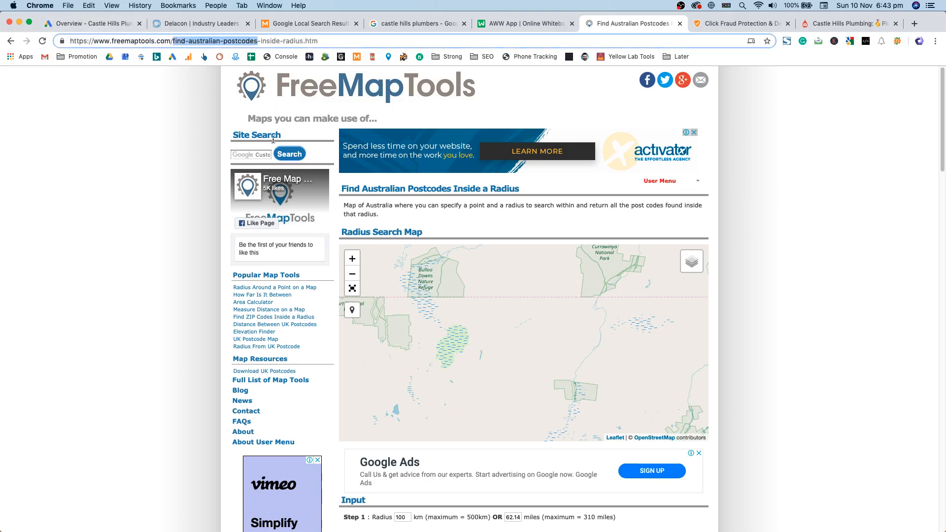
scroll(106, 169, "down", 15)
scroll(118, 196, "down", 10)
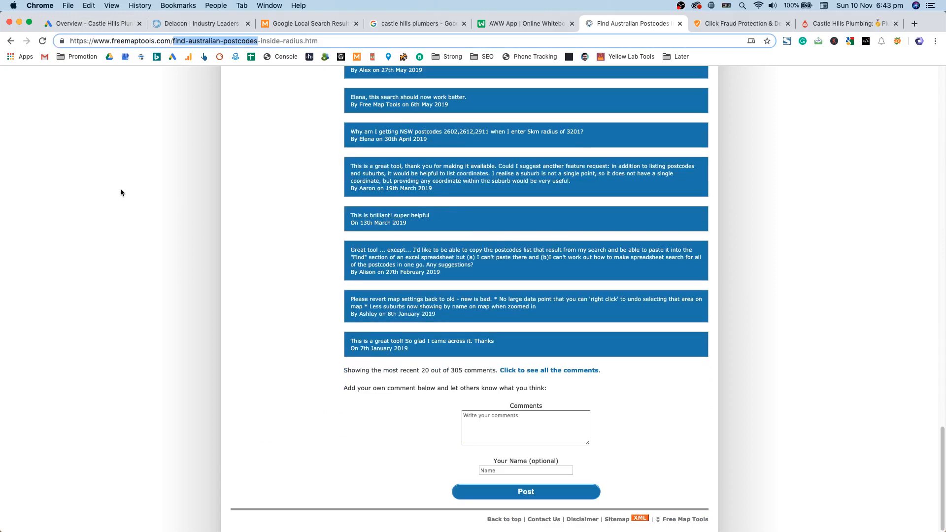
scroll(121, 193, "up", 20)
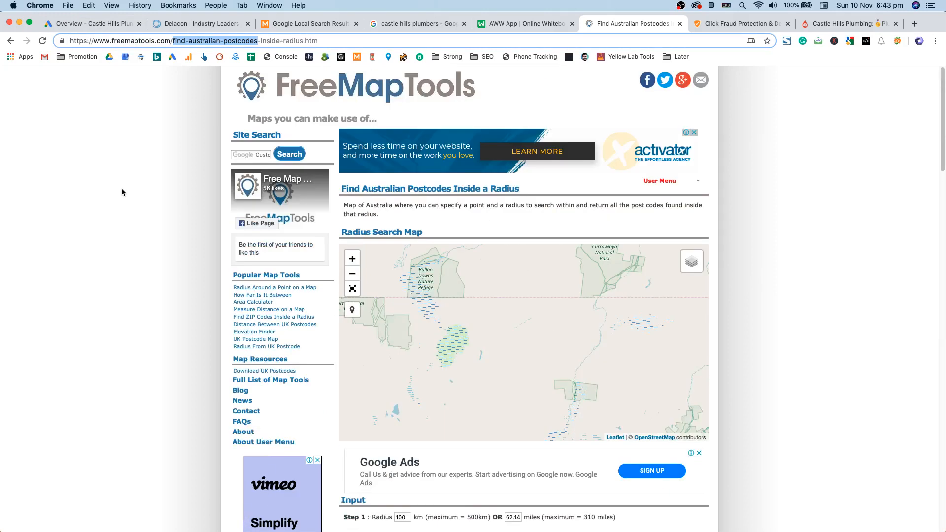
left_click_drag(186, 41, 332, 40)
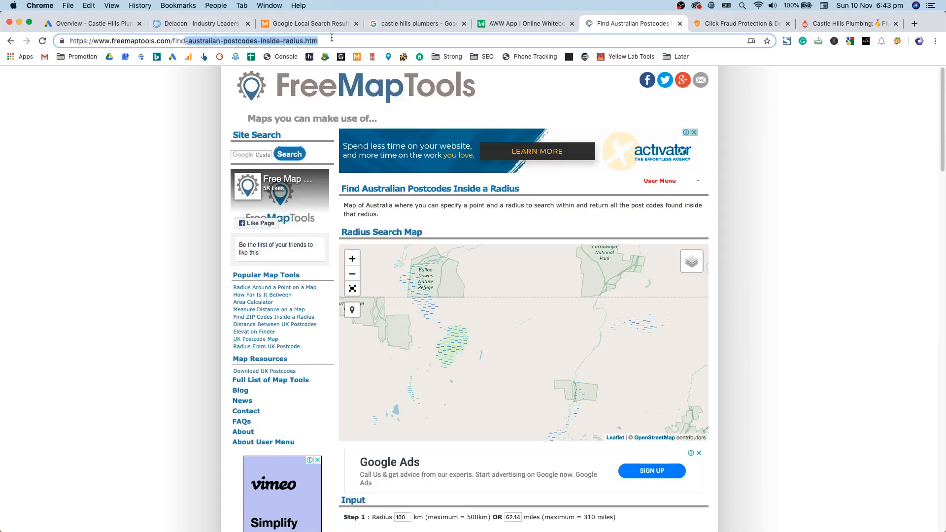
left_click(331, 39)
left_click(133, 241)
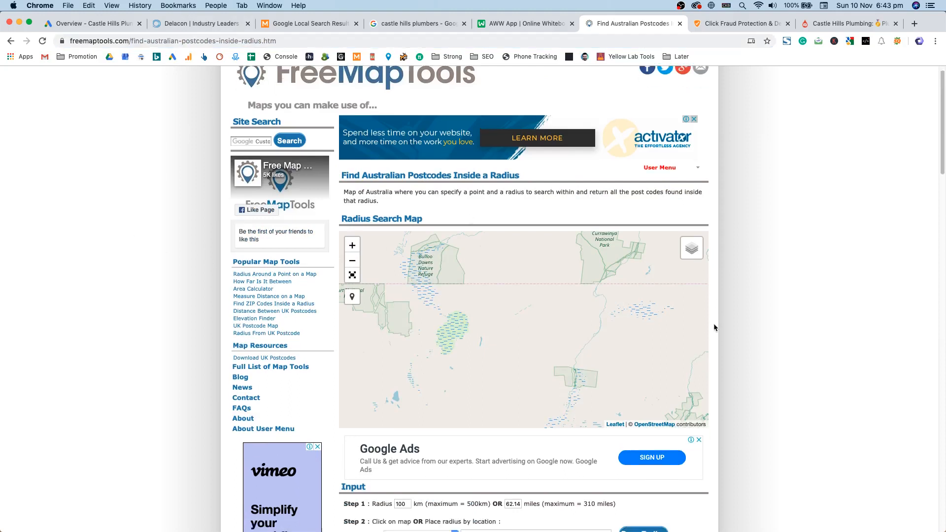
Step: Set the radius to 15 km and draw it around 'Castle Hills, NSW'
scroll(715, 318, "down", 5)
double_click(402, 386)
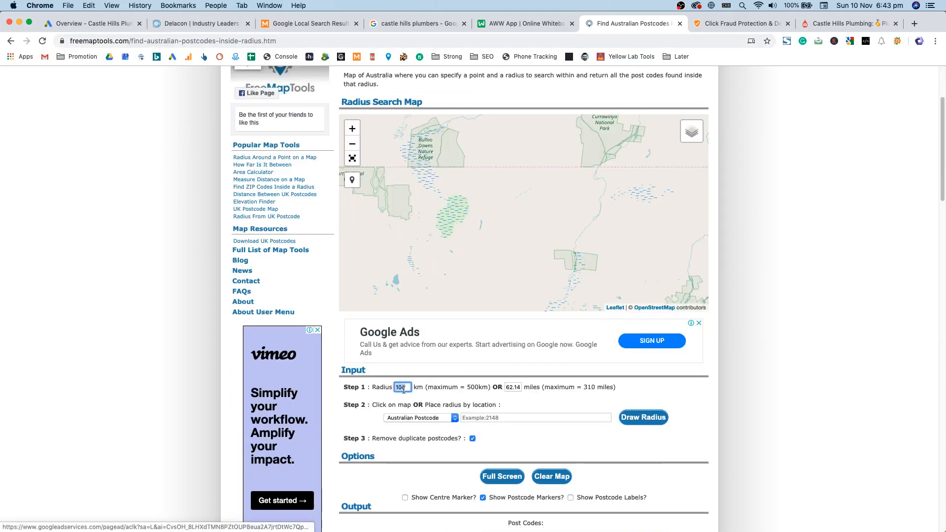
left_click(501, 417)
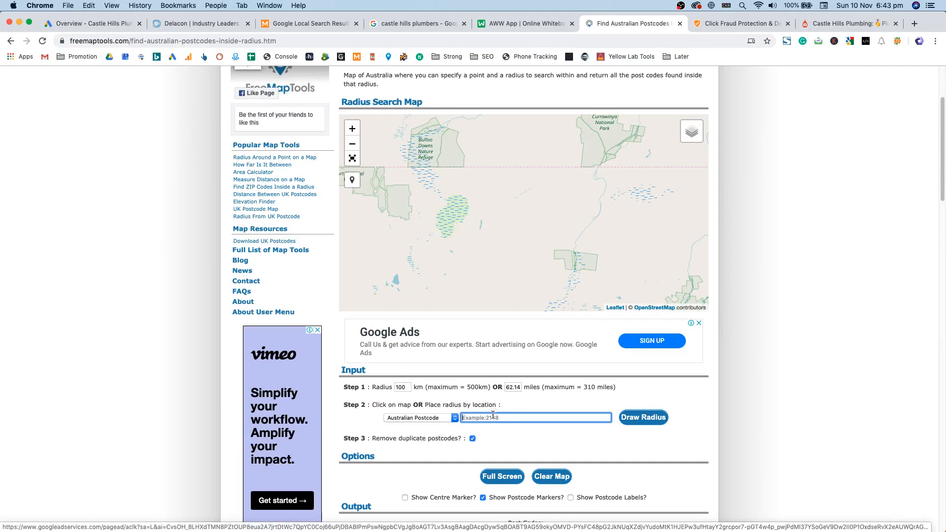
double_click(409, 389)
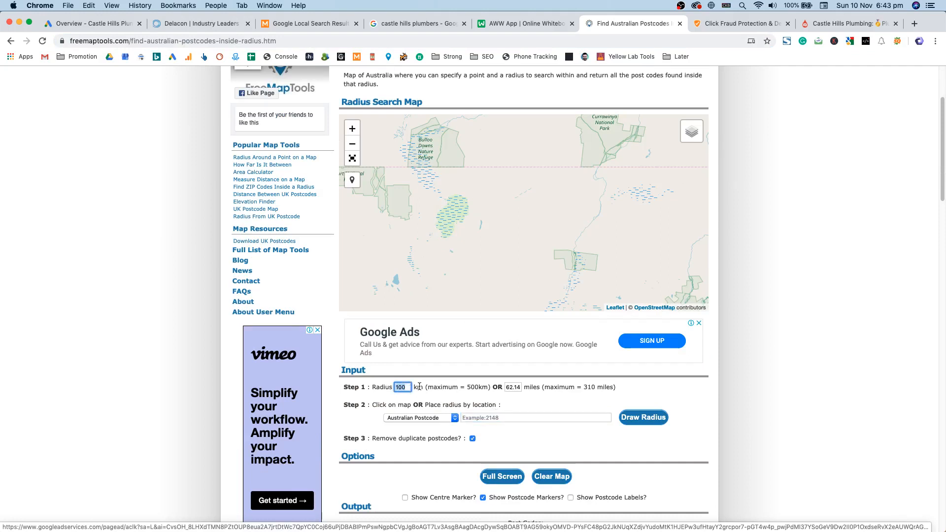
type("185")
left_click(505, 418)
type("Castle Hills")
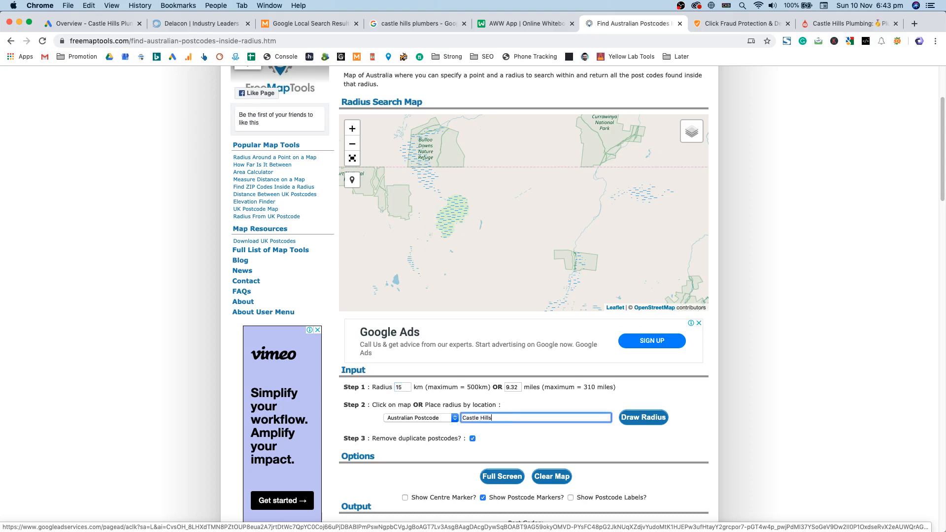
type(", NSW")
left_click(640, 424)
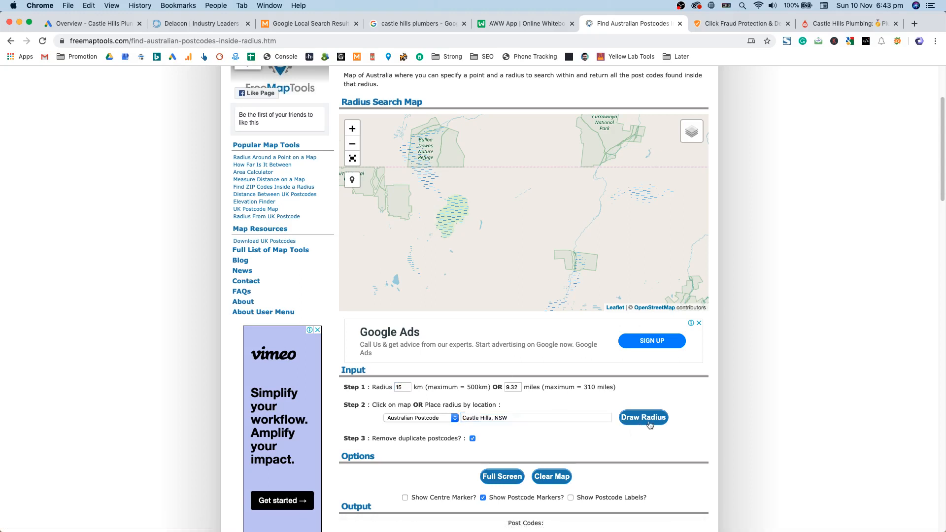
Step: Correct the location to Castle Hill, NSW using Free Text Search and run the search
scroll(400, 392, "down", 5)
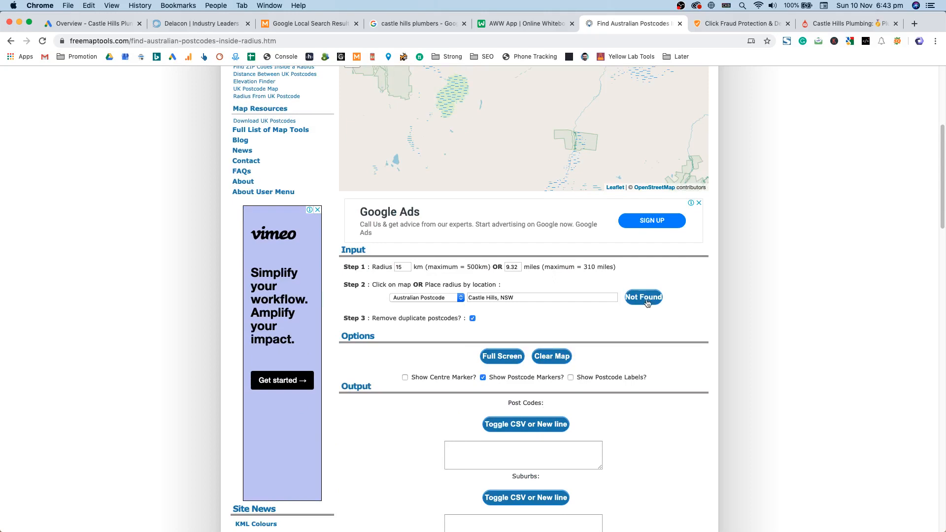
scroll(543, 327, "up", 3)
left_click(497, 372)
key("BackSpace")
type(",")
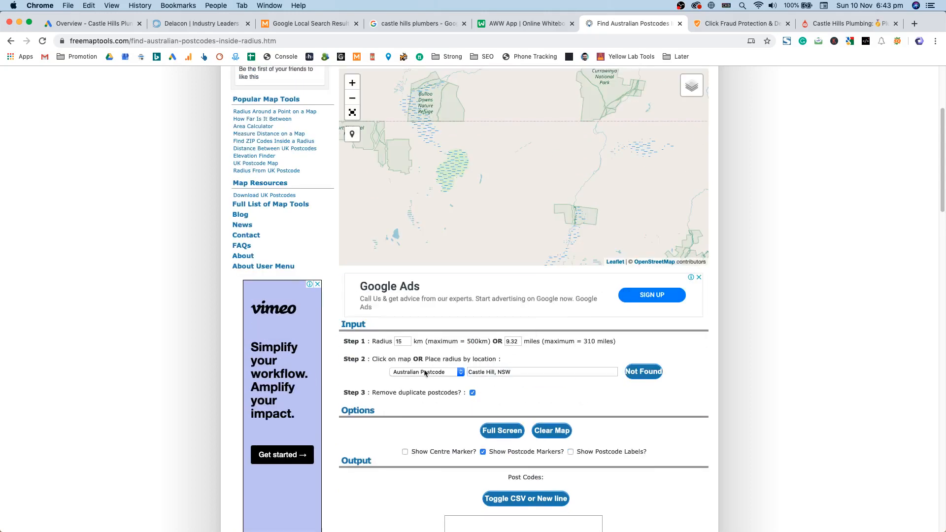
left_click(425, 373)
left_click(416, 380)
key("Tab")
type("C")
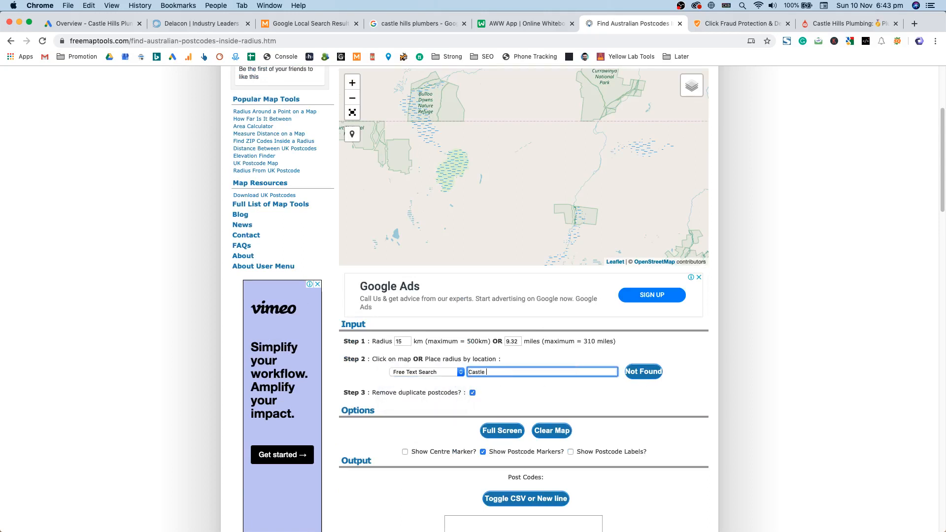
key("Tab")
Step: Centre the map on the 15 km radius circle around Castle Hill
left_click_drag(640, 370, 752, 363)
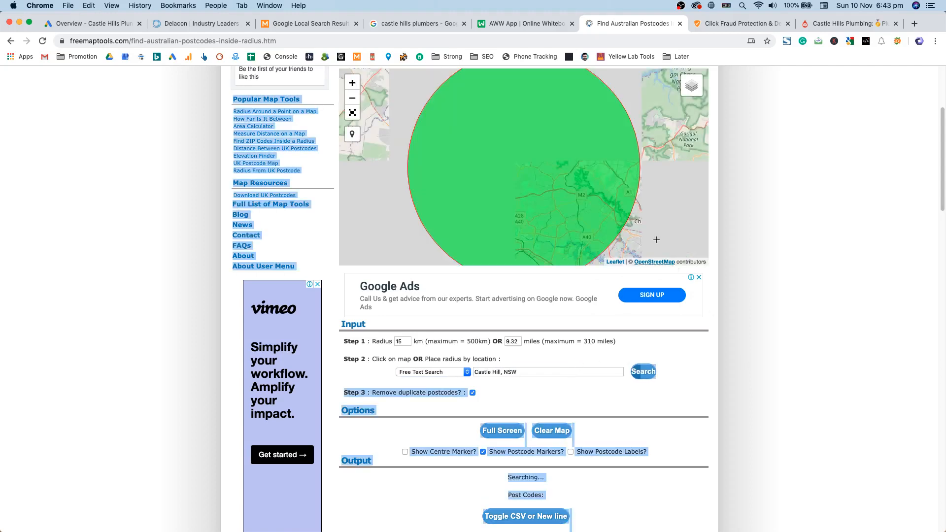
scroll(767, 197, "up", 2)
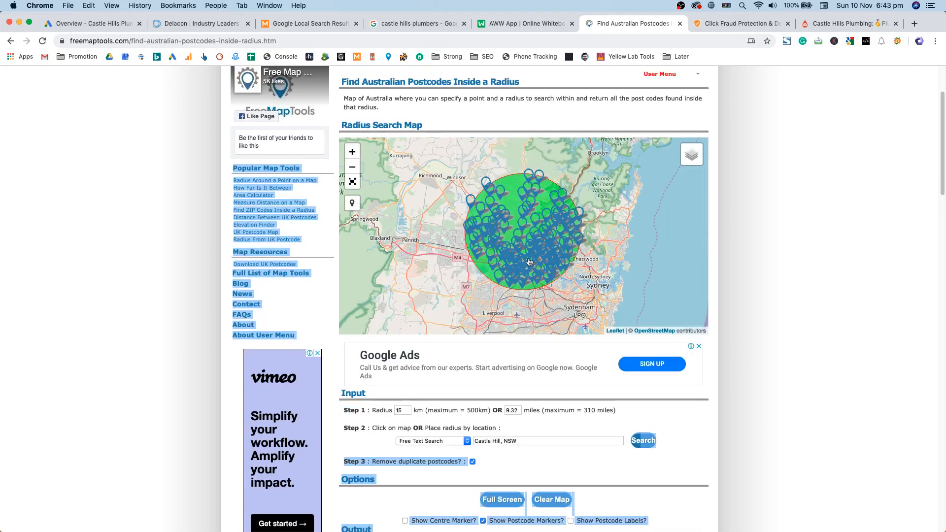
scroll(517, 220, "up", 2)
left_click_drag(540, 258, 537, 244)
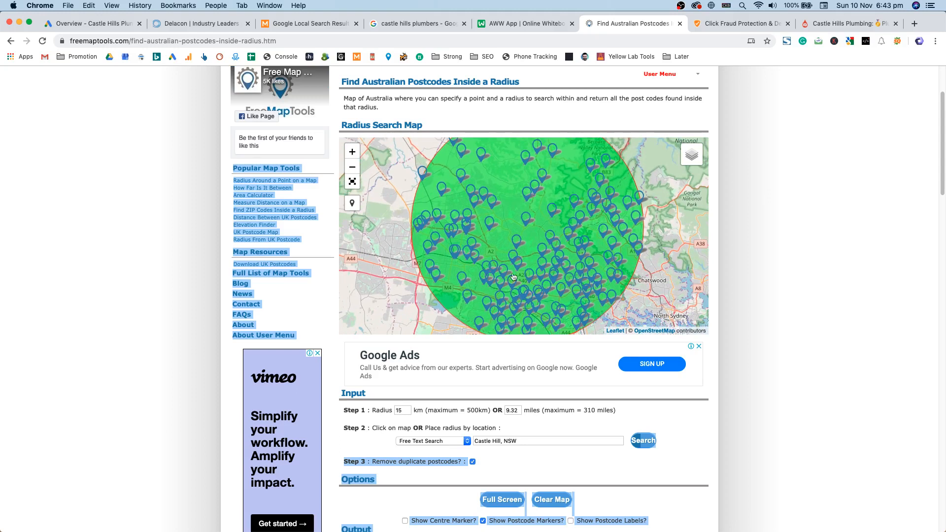
scroll(788, 352, "down", 6)
left_click(727, 367)
Step: Enlarge the postcode box and list the 52 postcodes one per line
left_click_drag(599, 309, 607, 346)
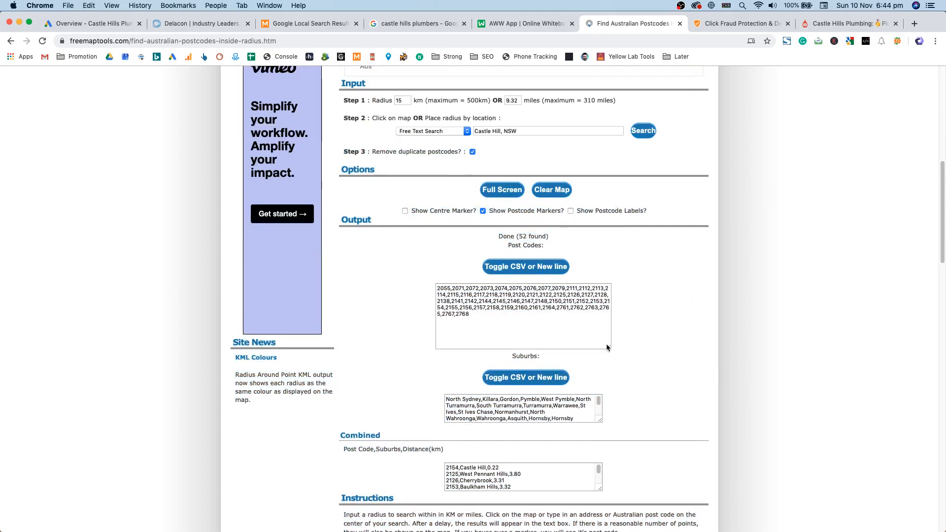
left_click(572, 316)
left_click(471, 321)
left_click(526, 267)
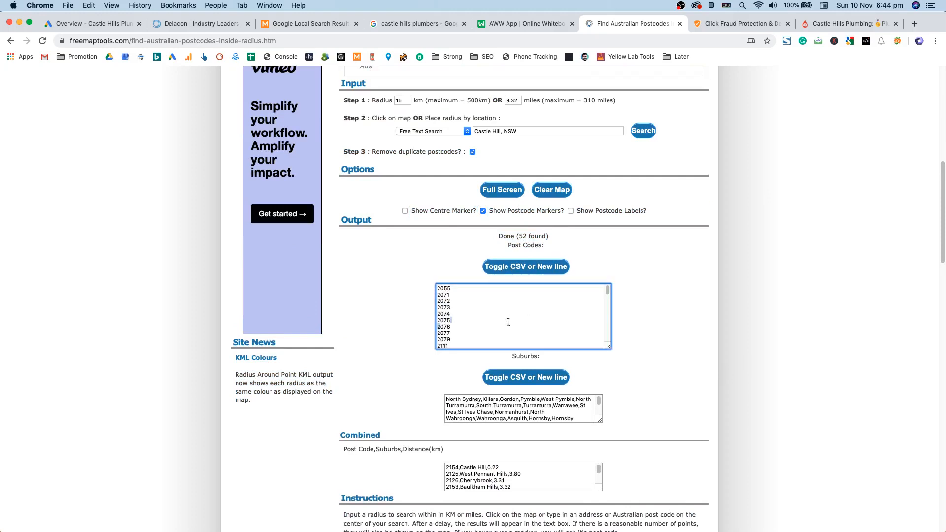
left_click_drag(438, 288, 451, 320)
left_click(451, 318)
scroll(522, 315, "down", 3)
scroll(675, 331, "down", 4)
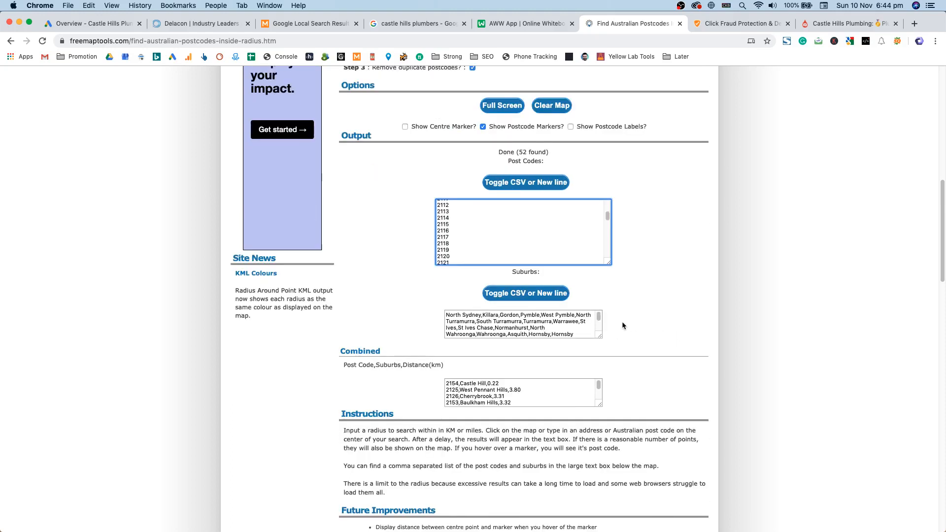
left_click(548, 295)
scroll(669, 315, "down", 4)
Step: List the suburbs one per line and select the whole suburb list for copying
left_click_drag(599, 252, 607, 399)
left_click(548, 211)
left_click(515, 256)
scroll(515, 257, "down", 10)
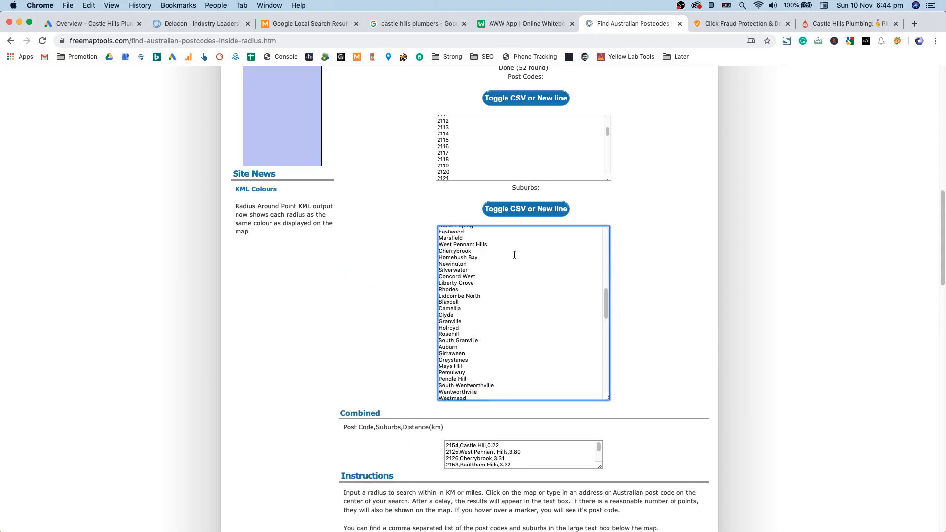
scroll(513, 271, "down", 6)
scroll(492, 302, "up", 10)
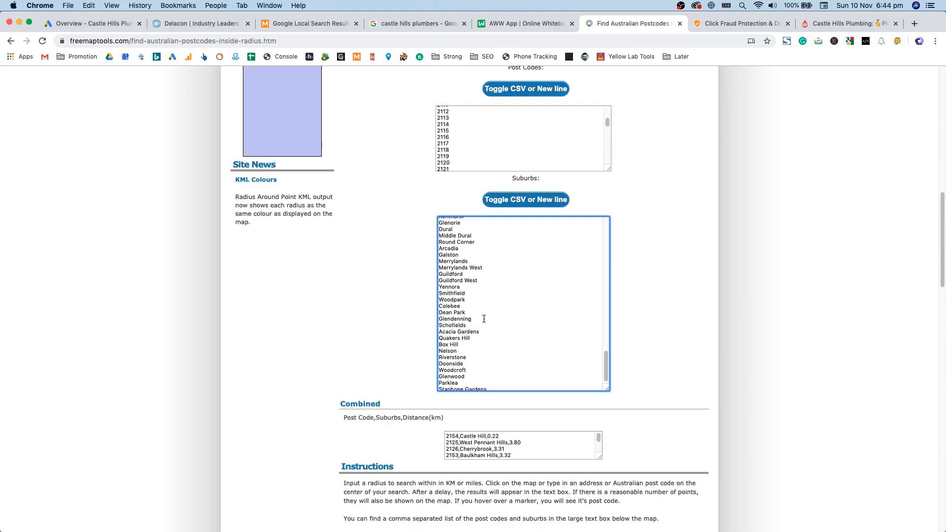
scroll(484, 319, "up", 10)
triple_click(442, 396)
scroll(494, 363, "down", 3)
scroll(495, 364, "down", 10)
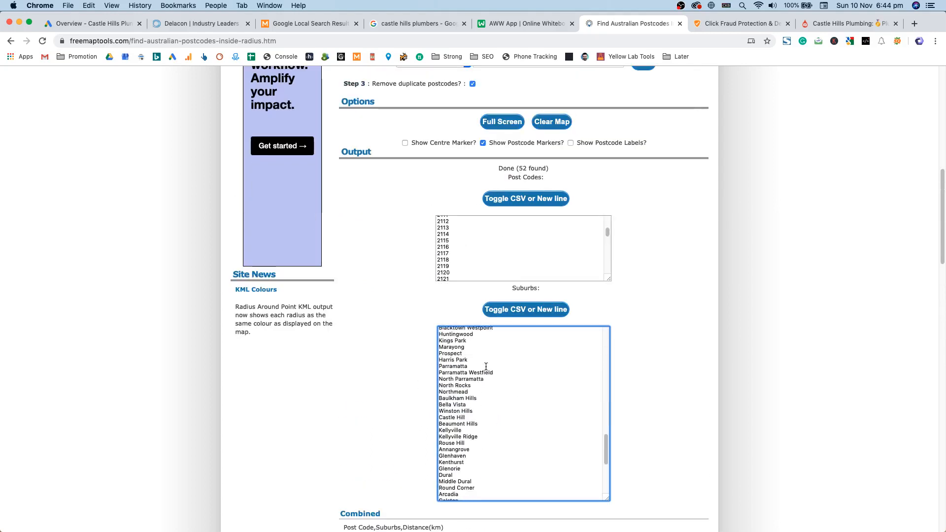
key("super+a")
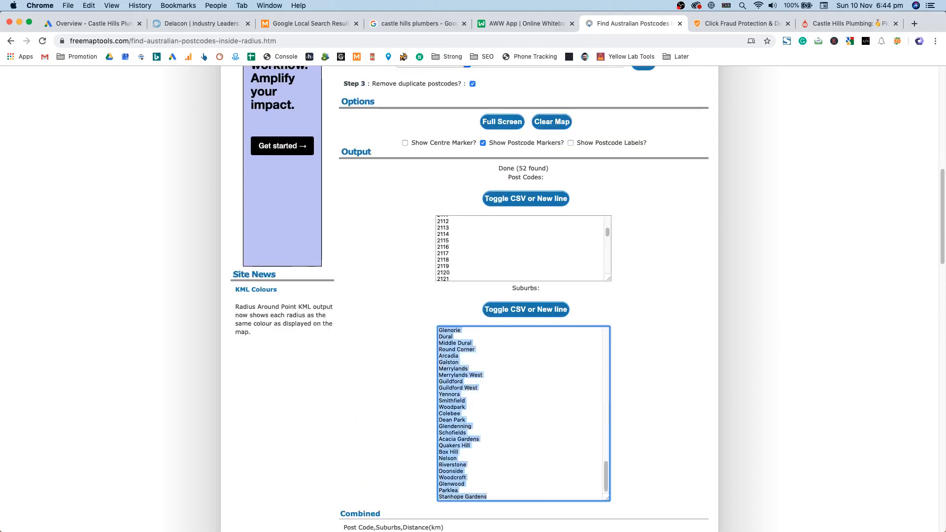
Step: Paste the copied suburb list into a new Sublime Text file
key("super+Tab")
key("super+n")
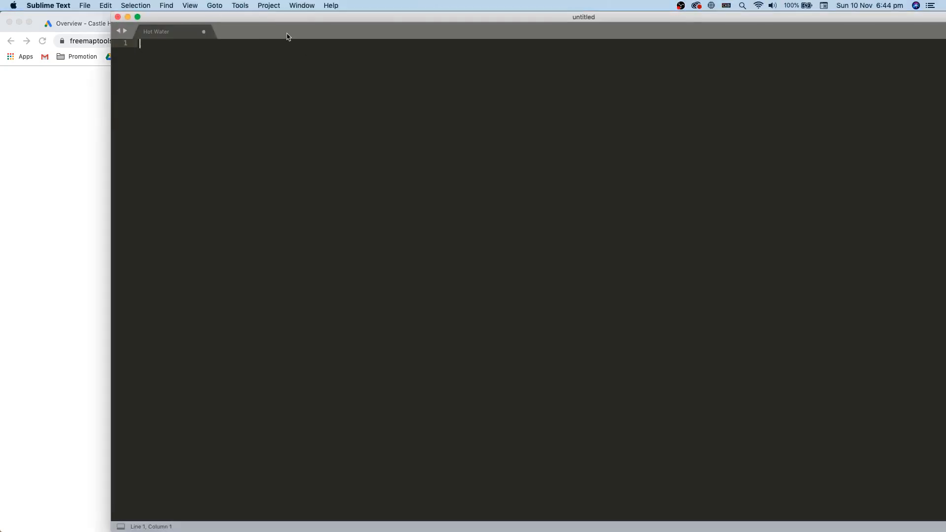
key("super+v")
left_click(170, 517)
scroll(160, 356, "up", 15)
scroll(160, 356, "up", 8)
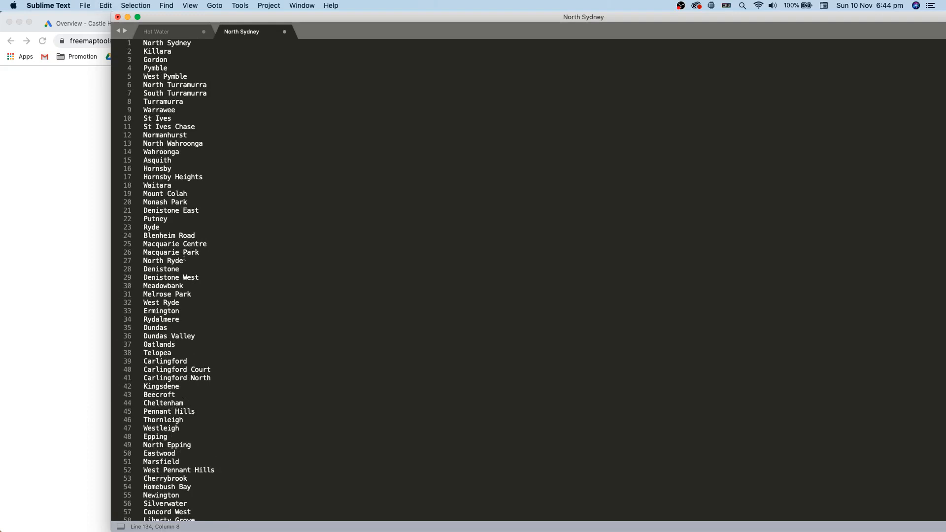
Step: Delete the Macquarie Centre entry and review the Park, Turramurra and North suburbs
left_click(207, 244)
key("shift+super+Left")
key("BackSpace")
key("BackSpace")
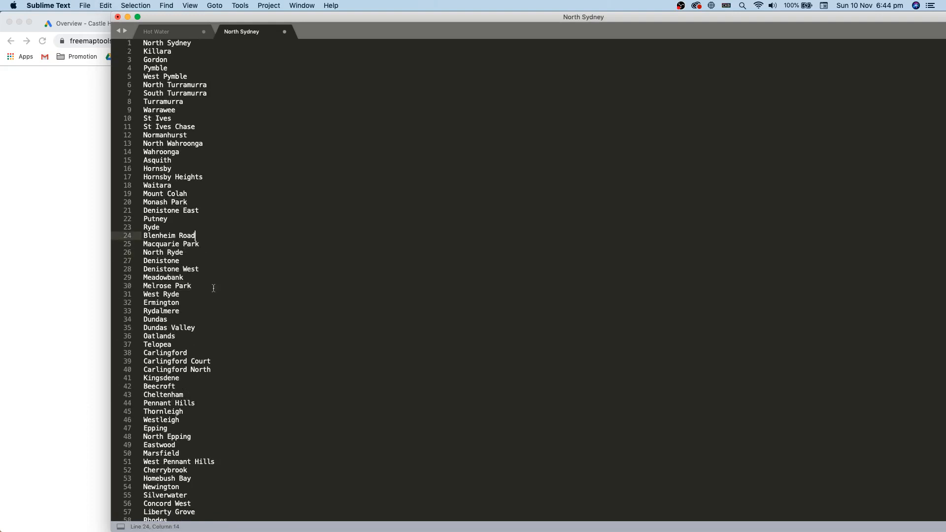
double_click(192, 247)
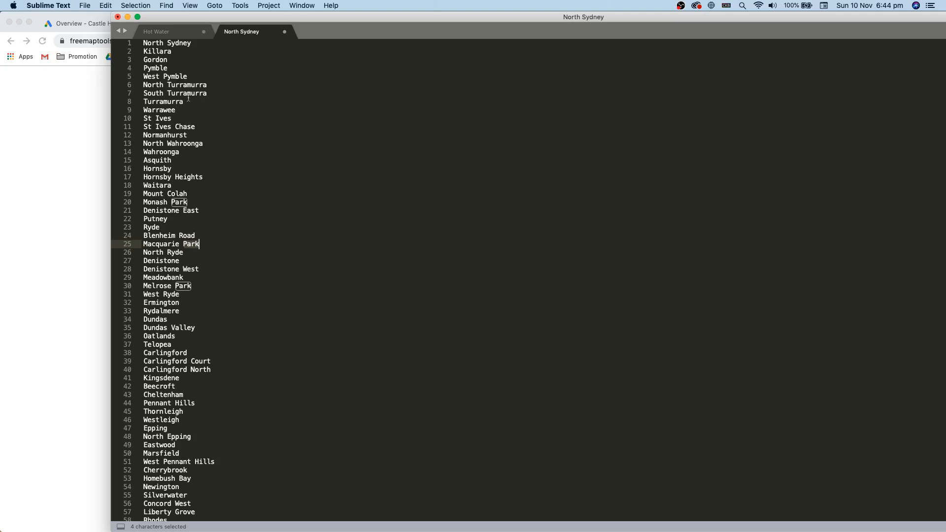
double_click(192, 95)
left_click_drag(192, 95, 157, 89)
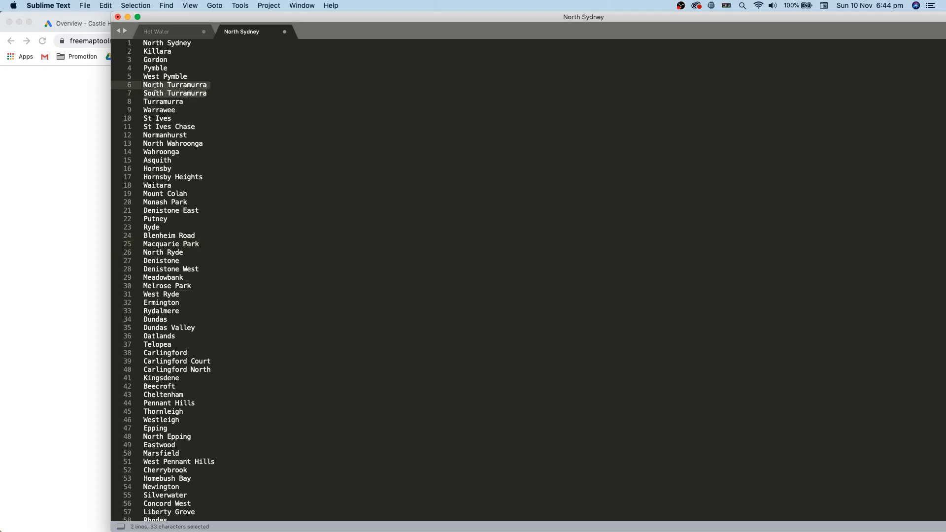
double_click(178, 104)
left_click_drag(225, 97, 215, 86)
left_click(215, 87)
double_click(154, 86)
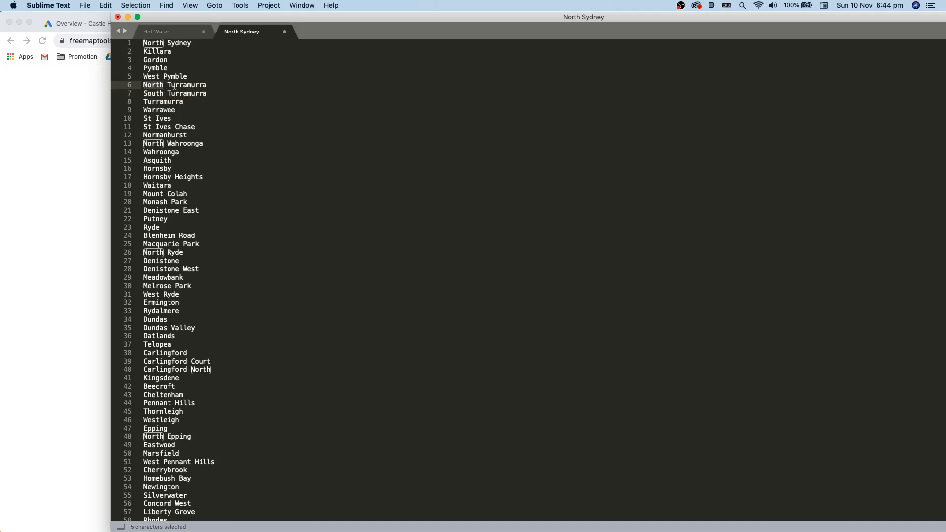
Step: Delete the Merrylands West entry from the suburb list
scroll(200, 351, "down", 20)
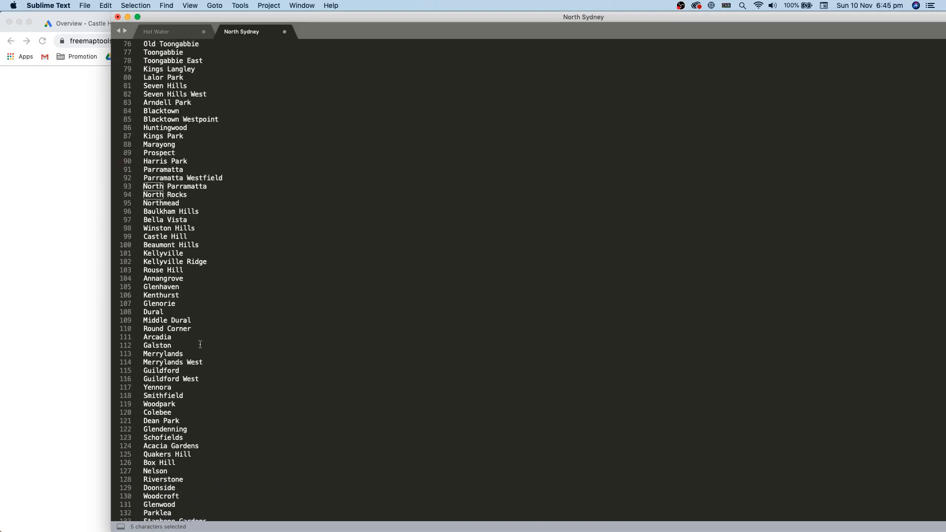
double_click(200, 351)
left_click(198, 374)
mouse_move(203, 357)
left_mouse_down()
mouse_move(198, 349)
mouse_move(206, 375)
left_mouse_up()
key("BackSpace")
key("BackSpace")
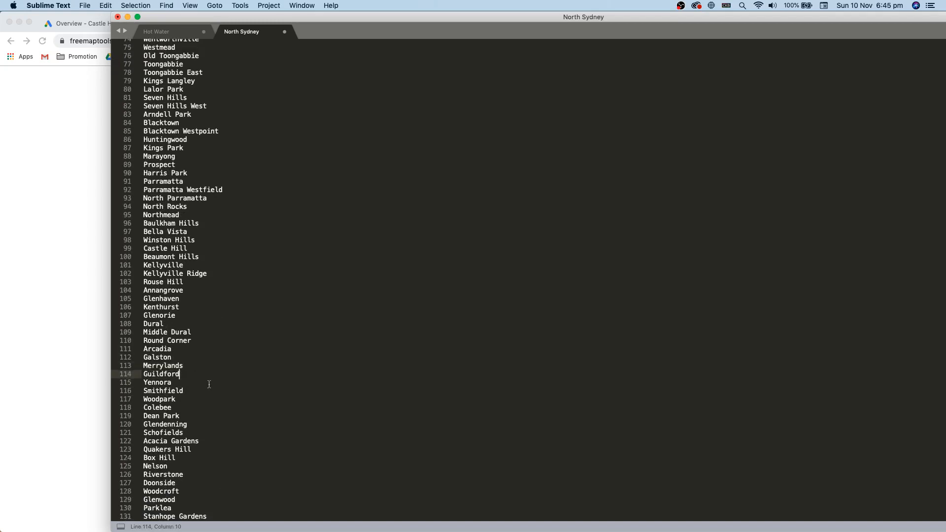
scroll(204, 411, "up", 8)
scroll(200, 320, "up", 3)
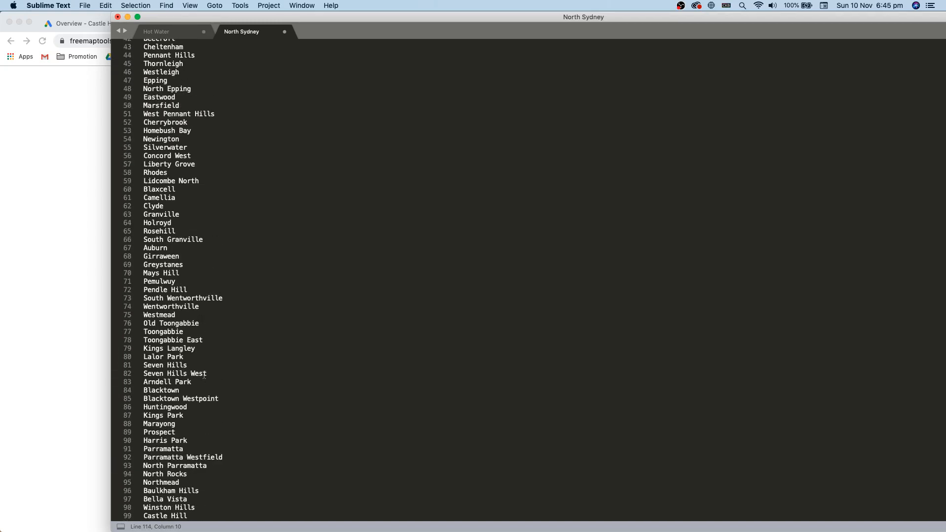
left_click(203, 365)
scroll(203, 365, "up", 5)
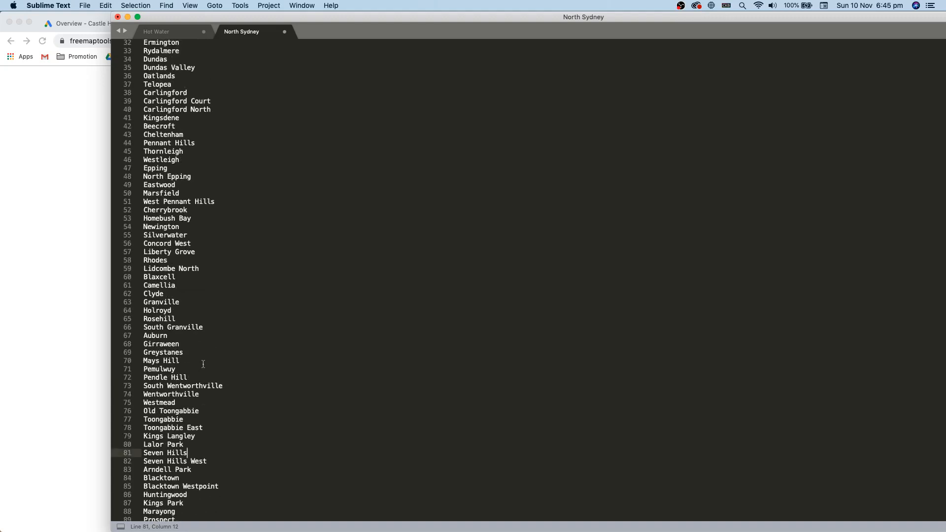
scroll(203, 364, "up", 9)
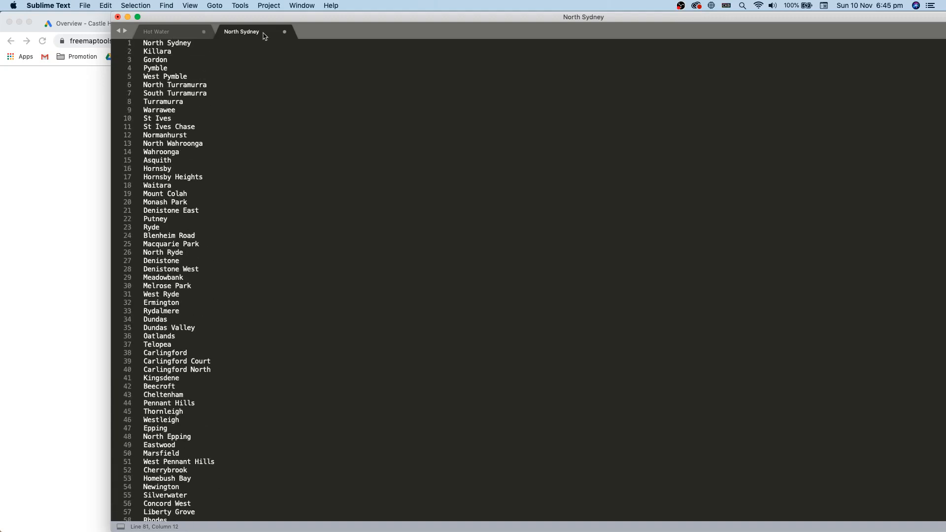
Step: Move the Sublime Text window aside to reveal the FreeMapTools postcode page
left_click_drag(276, 15, 235, 20)
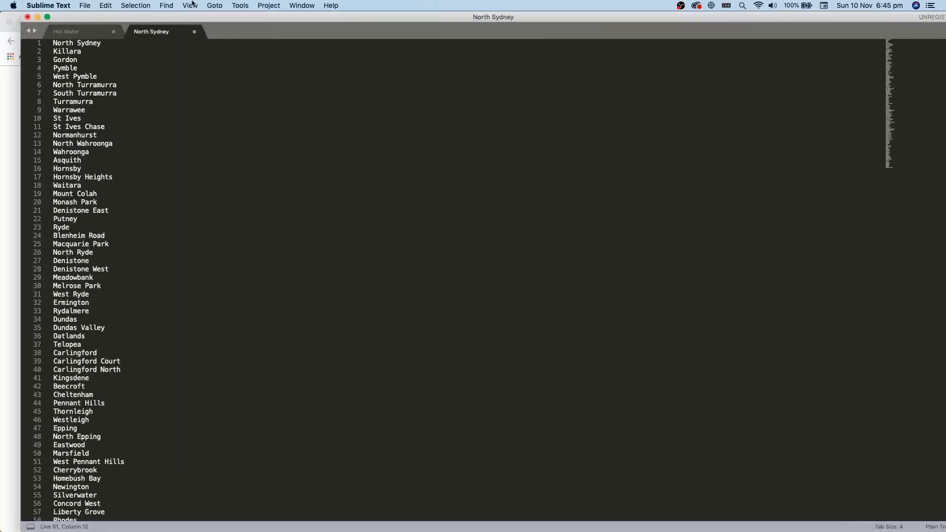
left_click_drag(167, 144, 172, 151)
scroll(238, 313, "down", 20)
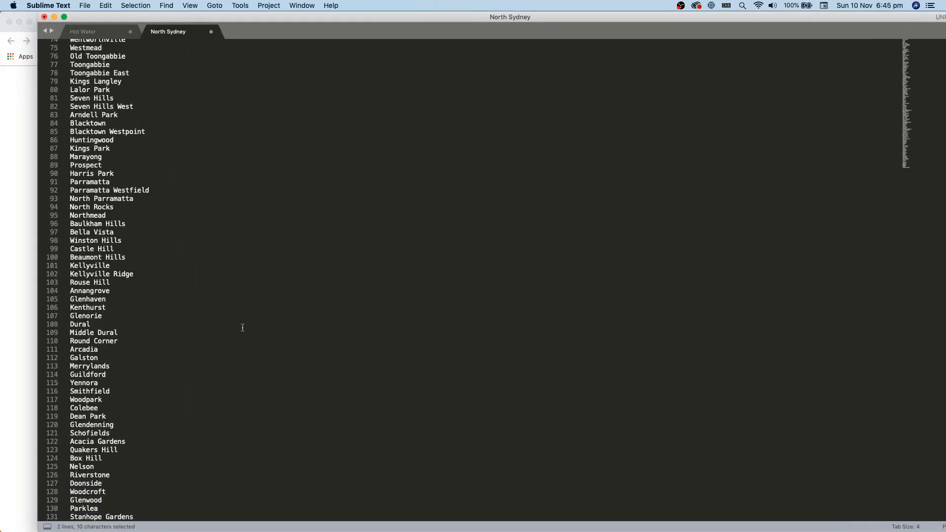
left_click_drag(304, 21, 944, 22)
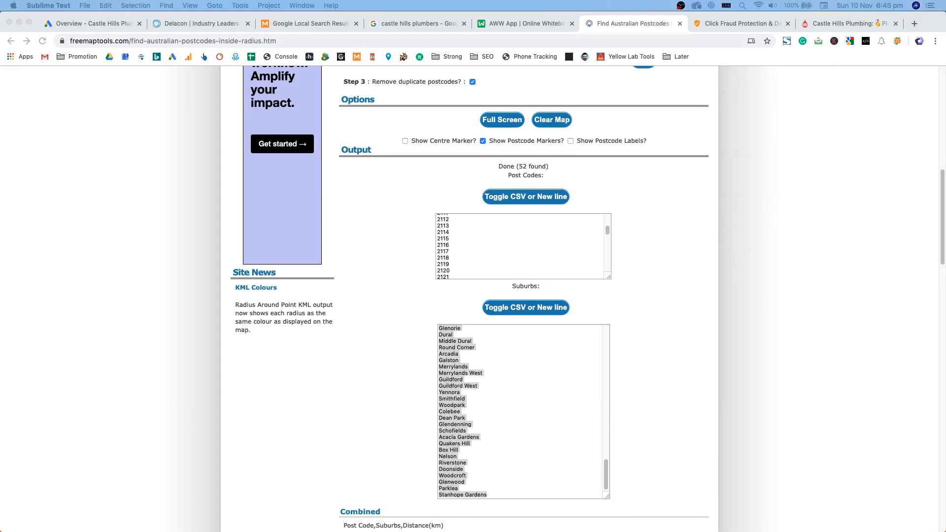
left_click(835, 186)
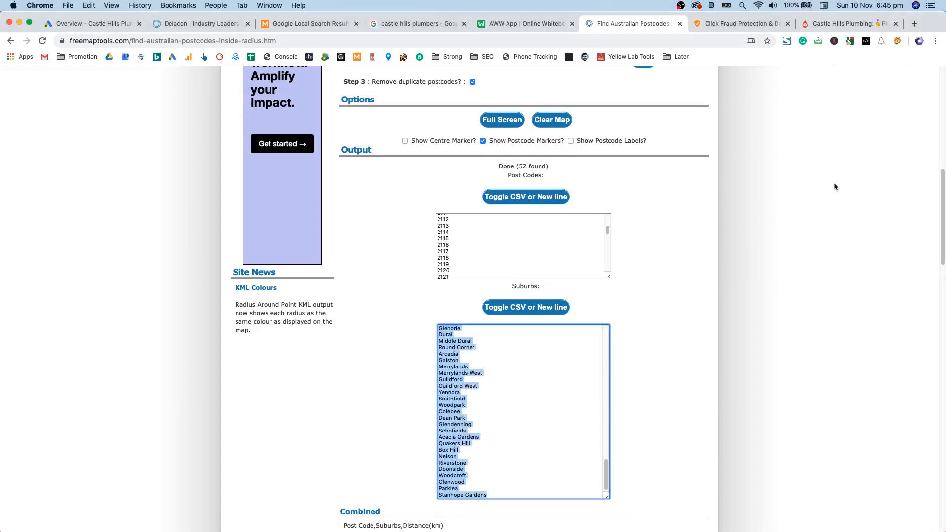
left_click(782, 289)
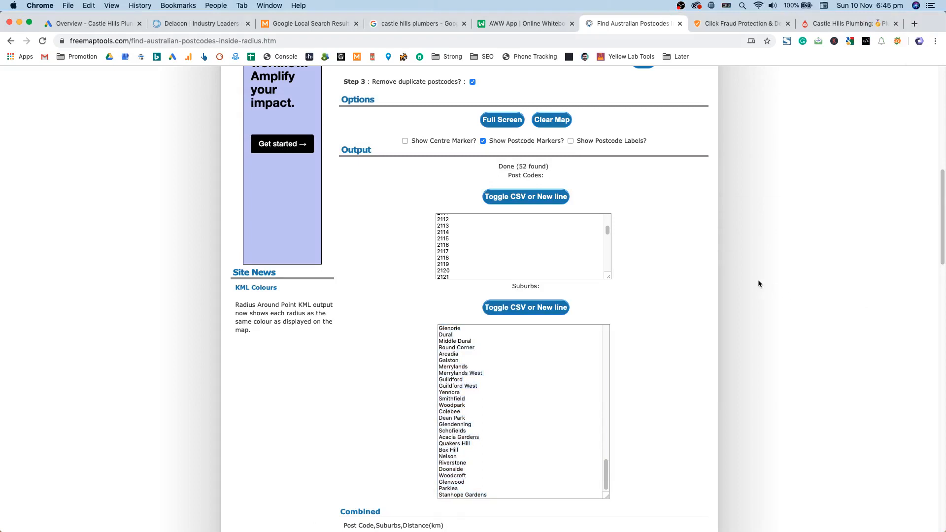
scroll(739, 291, "down", 10)
scroll(739, 291, "up", 10)
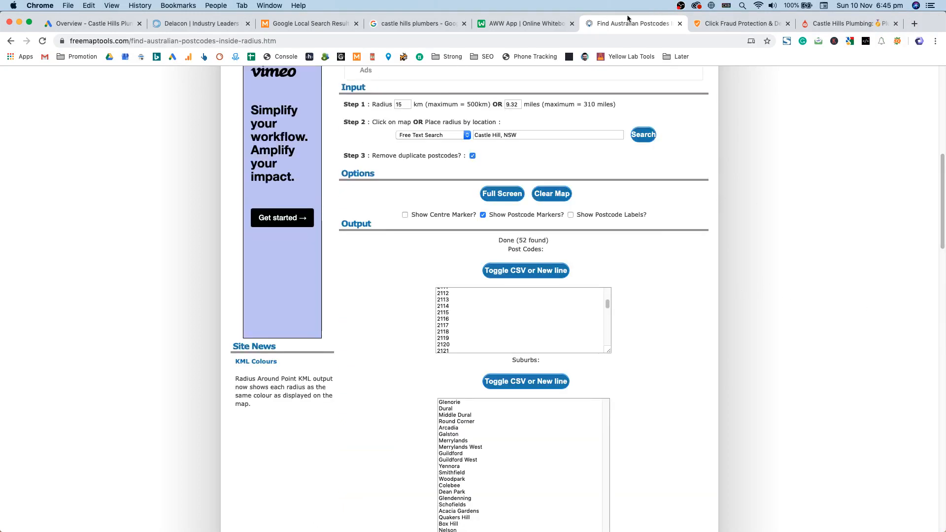
left_click(845, 23)
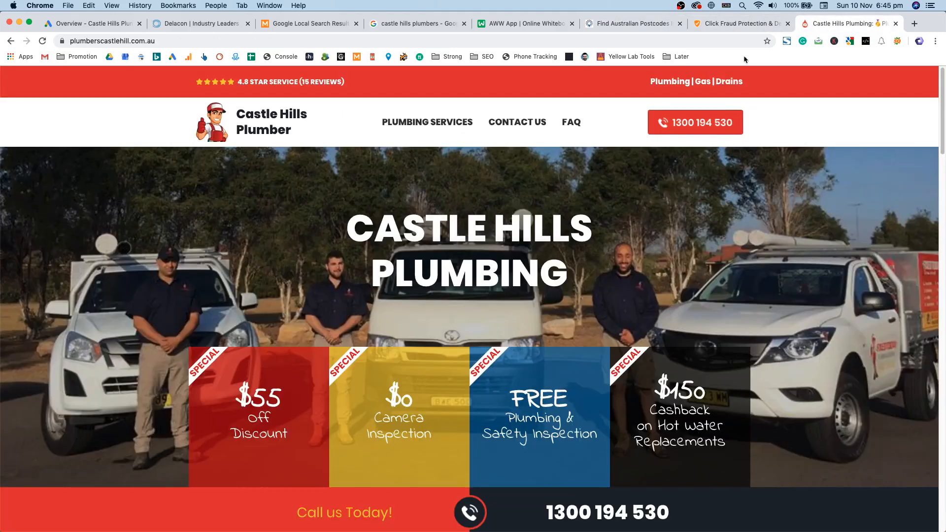
left_click(741, 24)
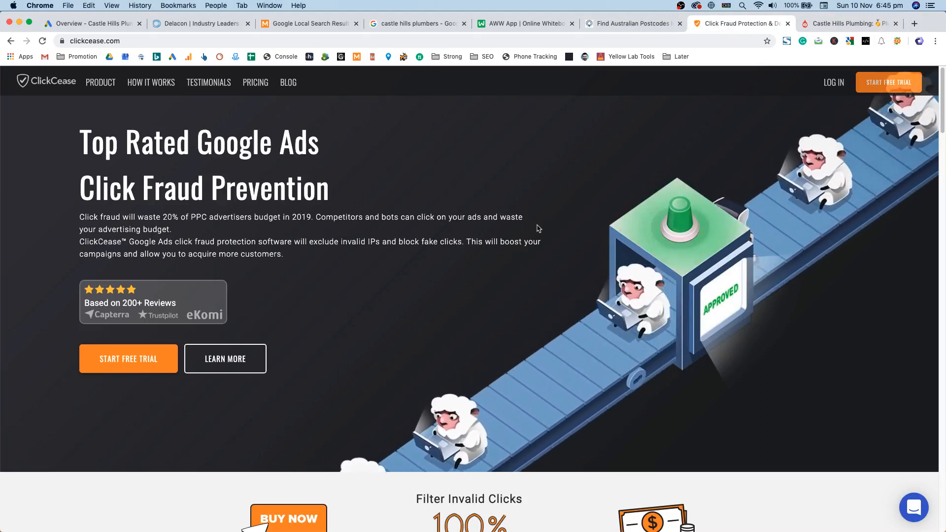
left_click(625, 28)
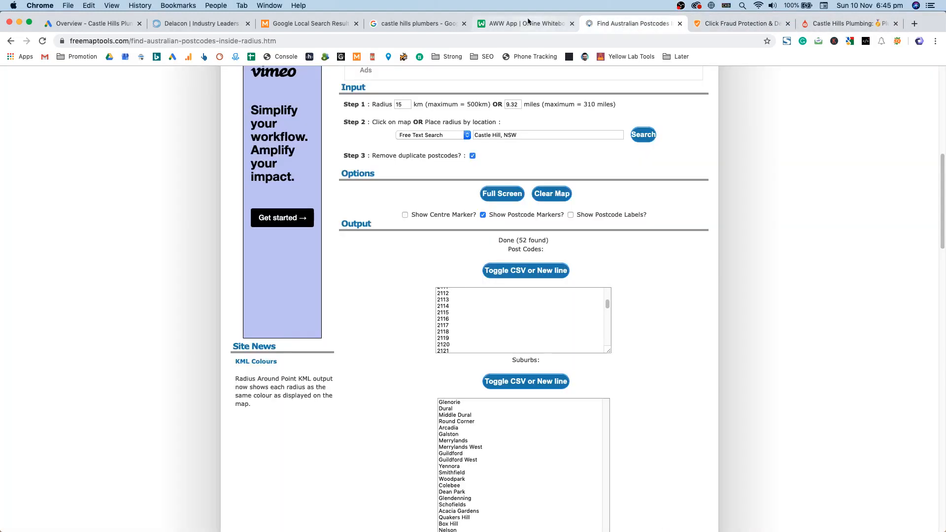
Step: Draw a red arrow pointing at the left box in the campaign whiteboard sketch
left_click(526, 23)
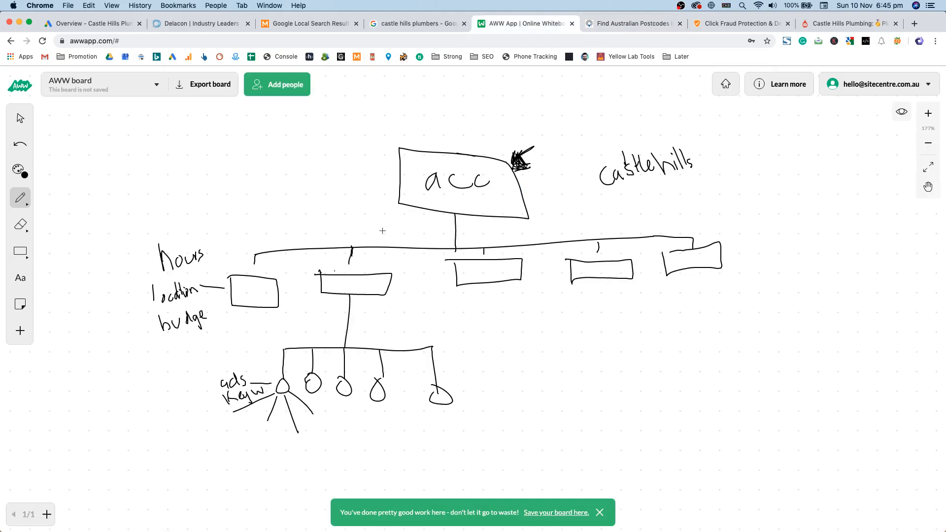
left_click_drag(240, 178, 245, 251)
left_click(19, 170)
left_click(80, 171)
mouse_move(254, 180)
left_mouse_down()
mouse_move(242, 254)
mouse_move(257, 257)
mouse_move(243, 255)
left_mouse_up()
Step: Minimise the Sublime Text suburb list and switch to the Google Ads Overview tab
key("super+Tab")
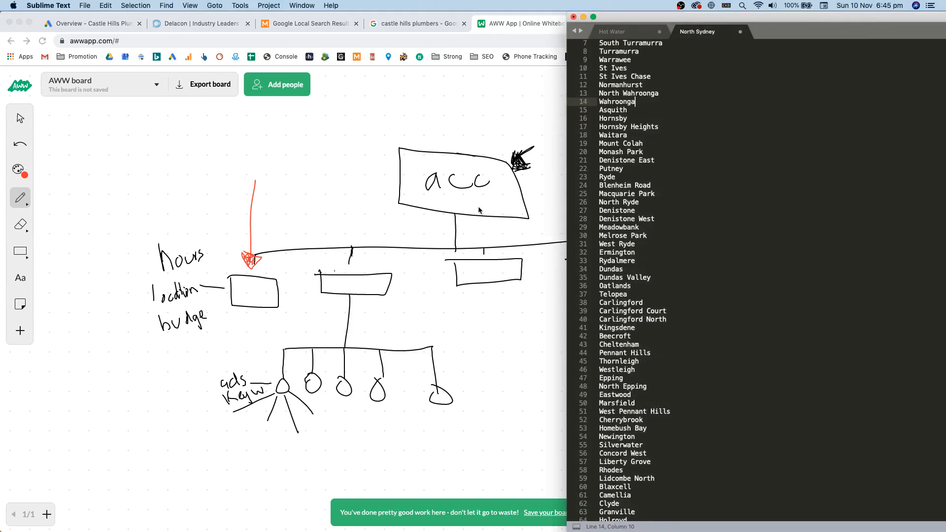
left_click(635, 244)
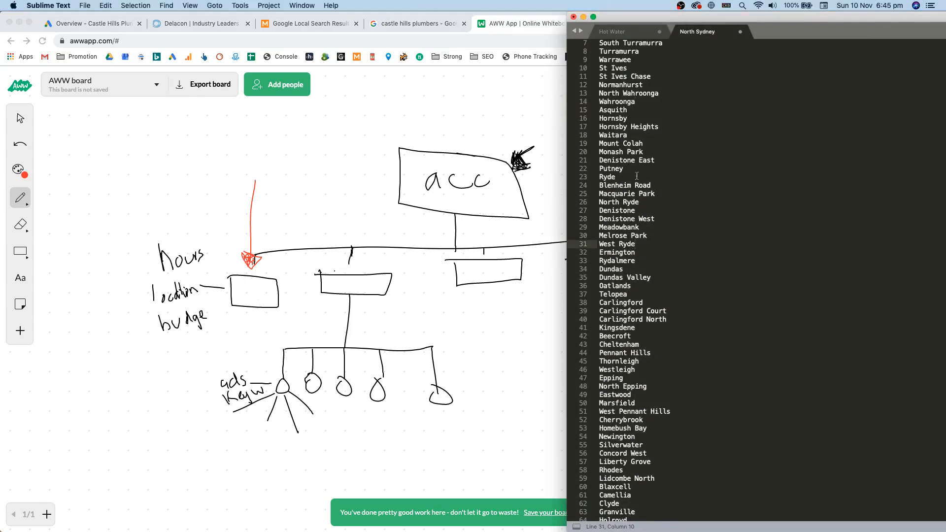
scroll(637, 176, "down", 15)
key("super+m")
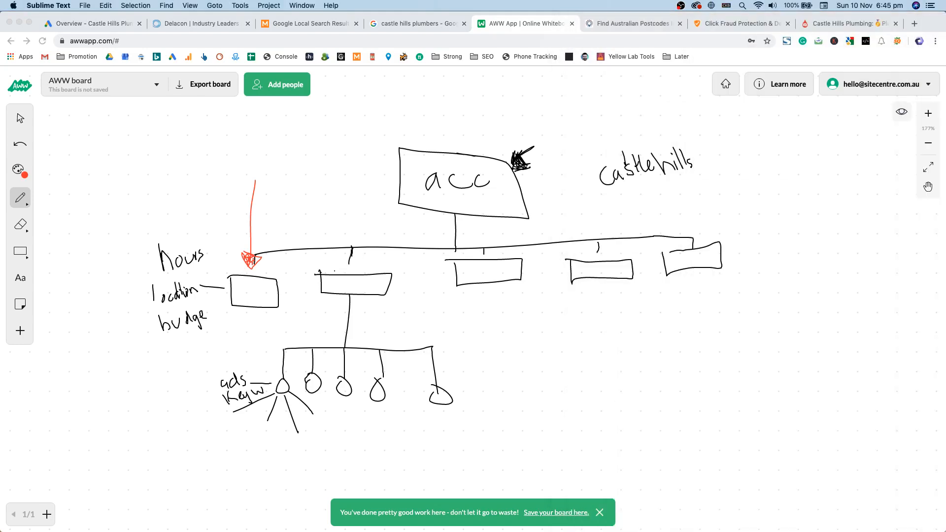
left_click(110, 24)
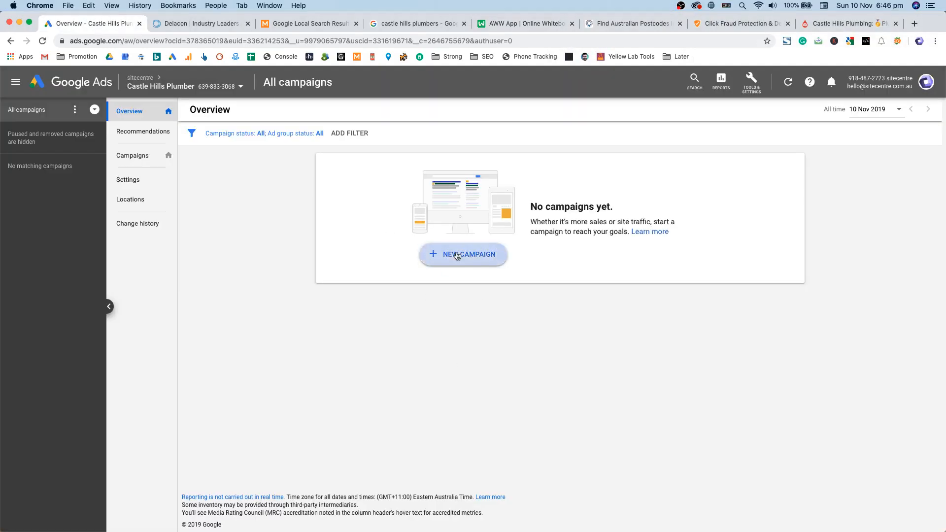
Step: Start a new campaign with Leads chosen as the goal
left_click(457, 255)
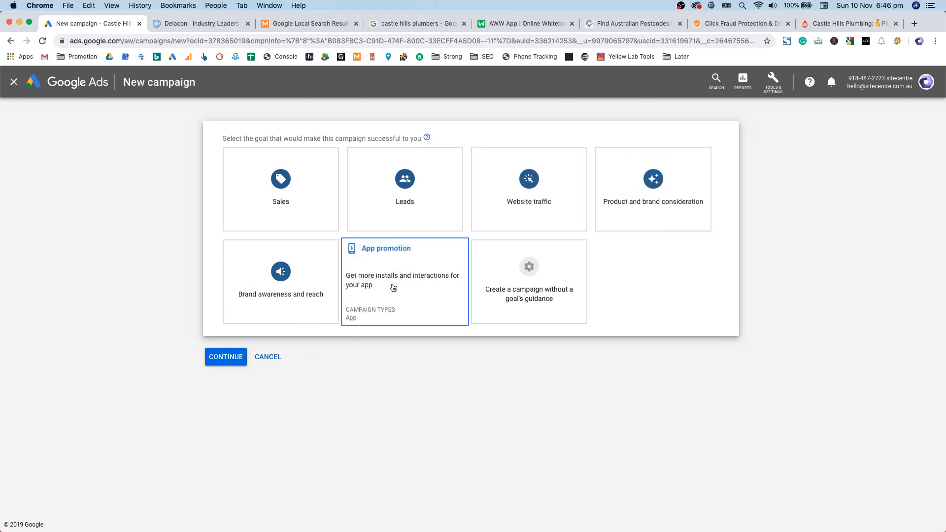
left_click(403, 183)
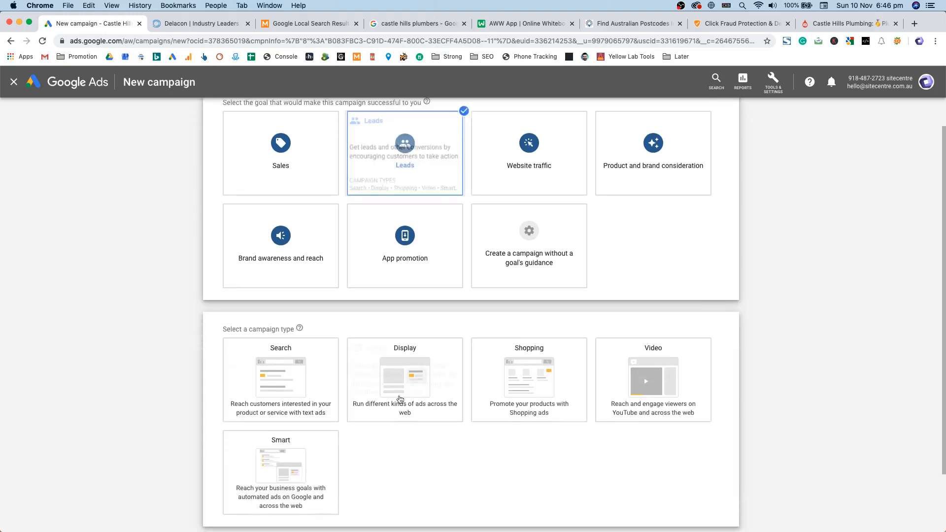
scroll(394, 197, "up", 2)
scroll(824, 340, "down", 3)
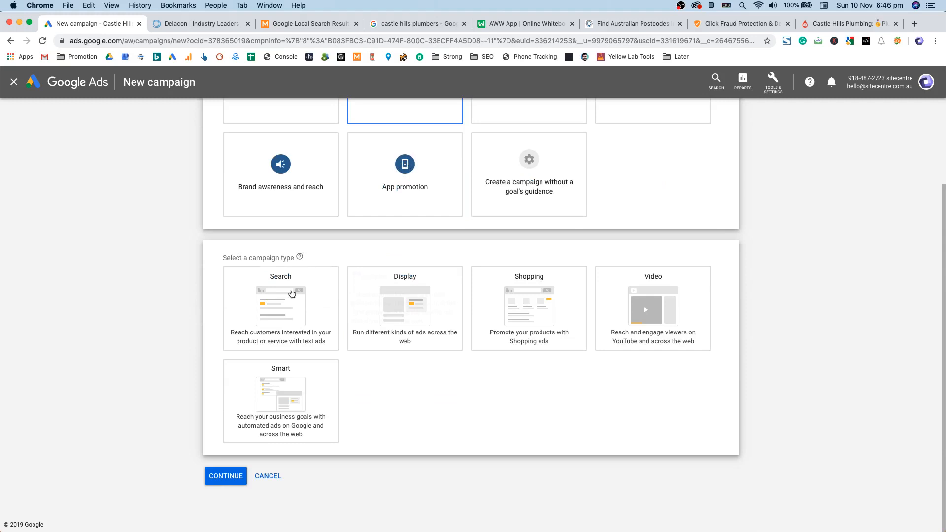
Step: Compare the Smart and Display campaign types, then settle on Search
left_click(295, 279)
double_click(253, 258)
left_click(262, 258)
left_click(285, 423)
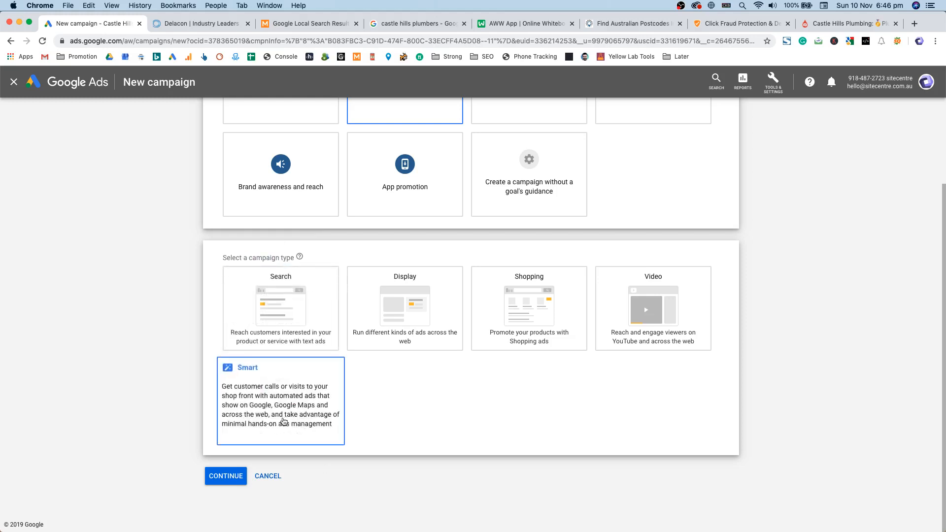
left_click(412, 349)
left_click(228, 434)
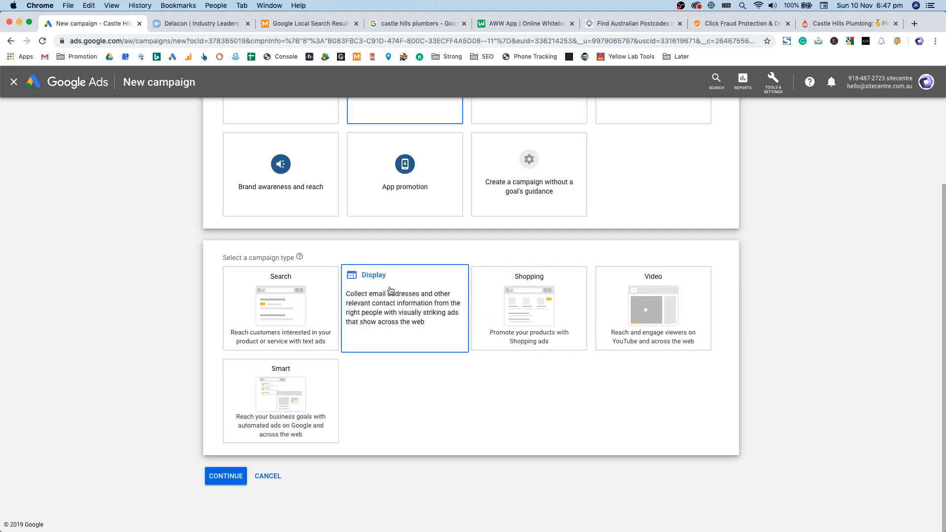
left_click(289, 280)
scroll(170, 411, "down", 1)
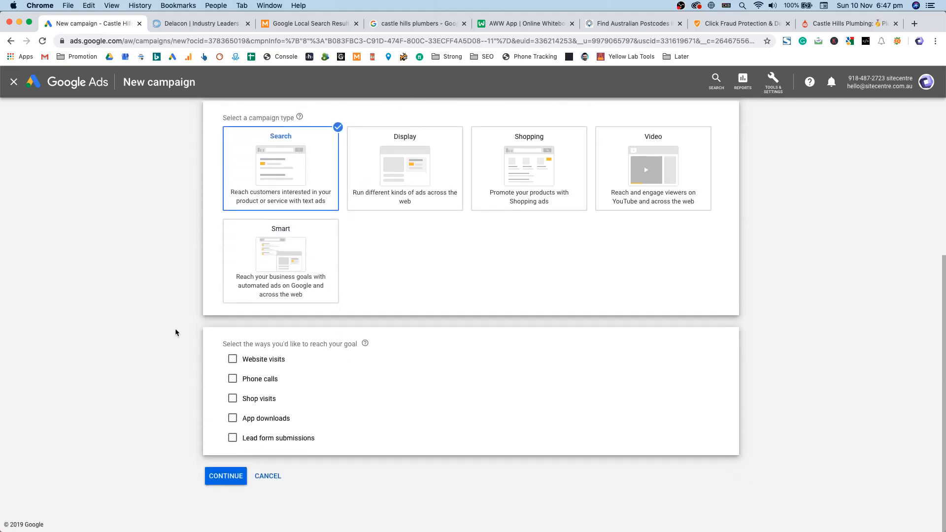
Step: Add Website visits and Phone calls as goals, with Australia as the phone number's country
left_click(274, 363)
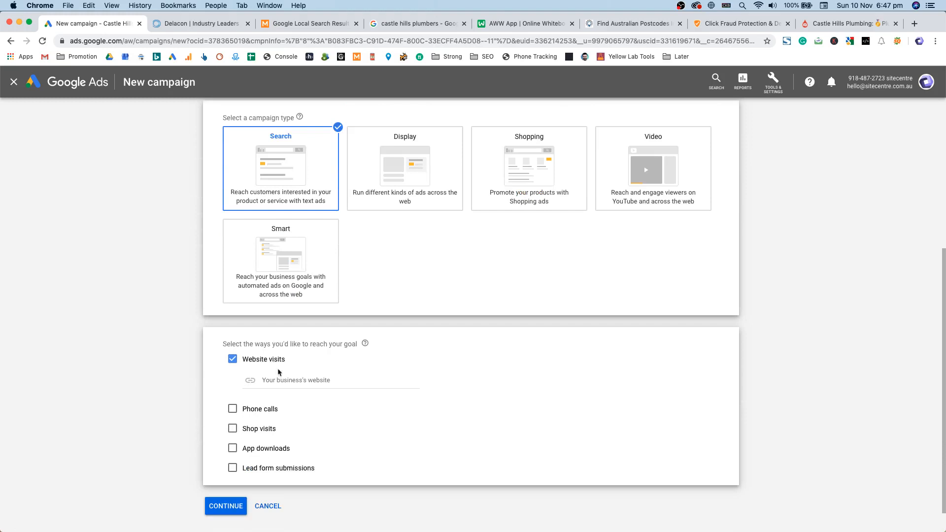
left_click(282, 381)
left_click(249, 409)
left_click(276, 430)
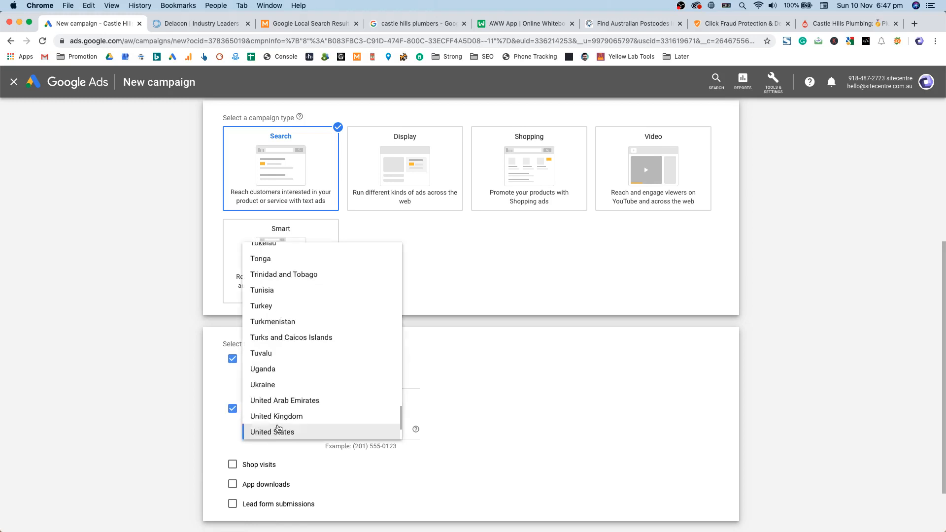
scroll(292, 372, "up", 20)
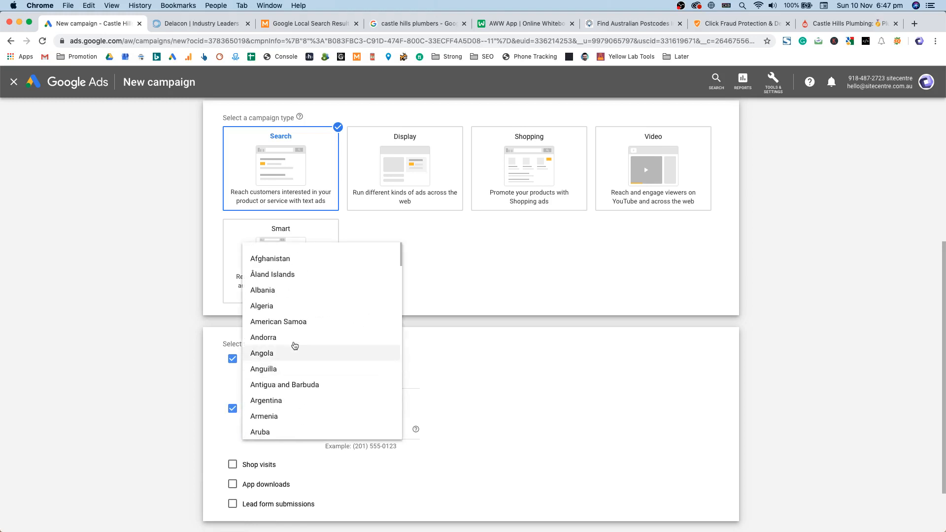
scroll(292, 299, "down", 2)
scroll(296, 349, "down", 2)
left_click(292, 398)
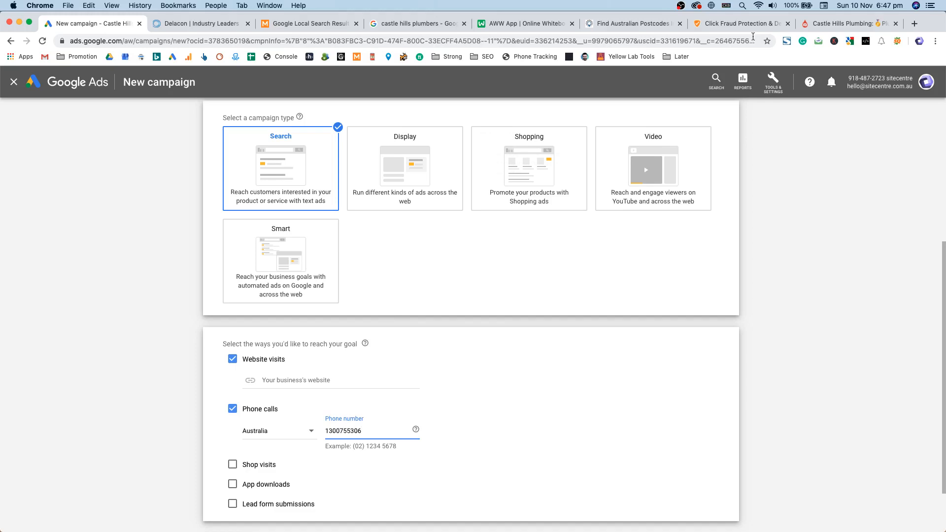
Step: Paste the plumberscastlehill.com.au address into the business website field and continue to settings
left_click(845, 24)
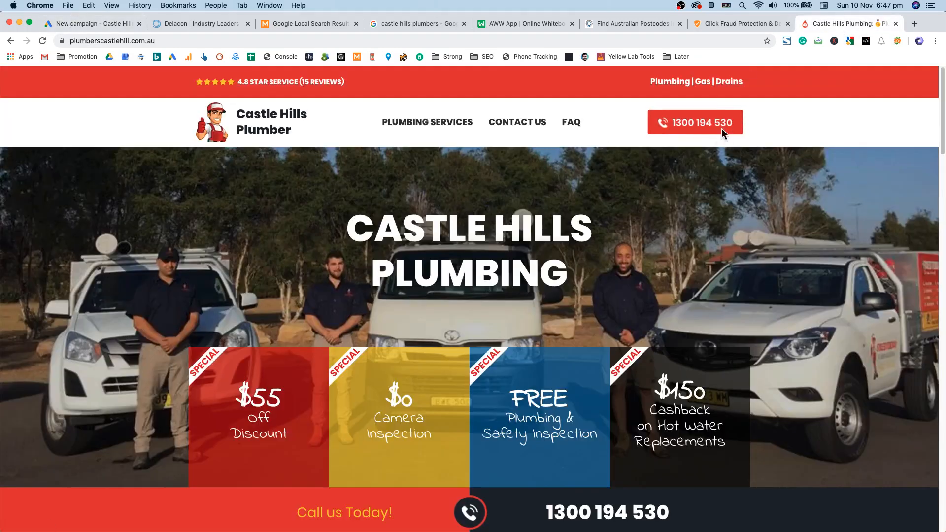
left_click(115, 25)
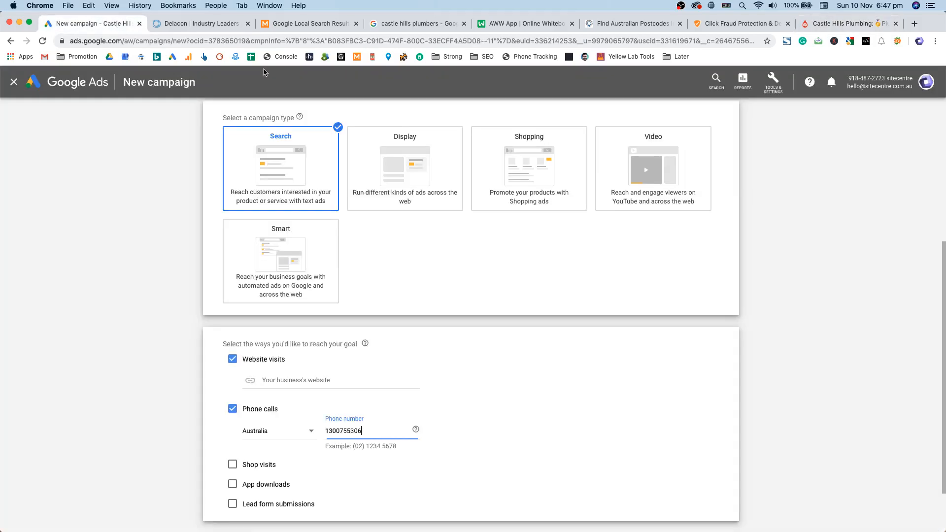
double_click(381, 368)
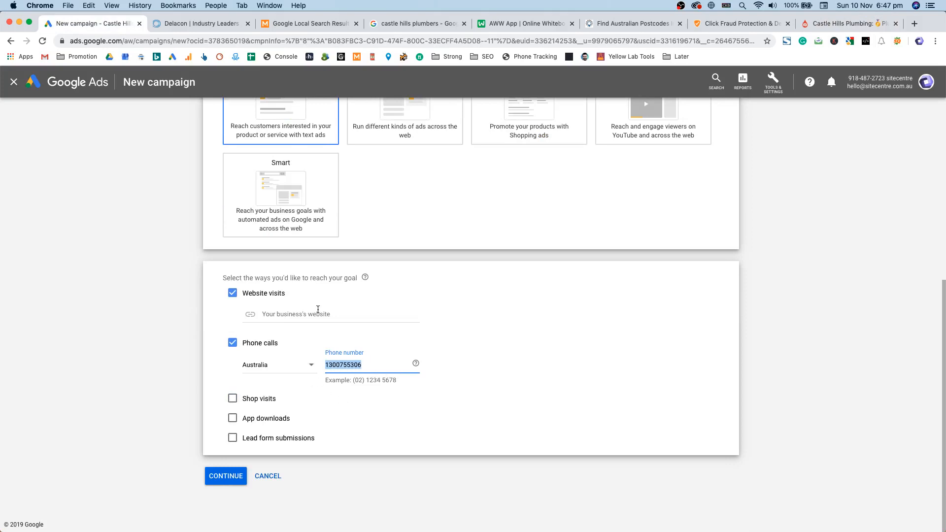
left_click(301, 314)
left_click(812, 26)
left_click(542, 41)
key("super+c")
left_click(77, 23)
key("super+v")
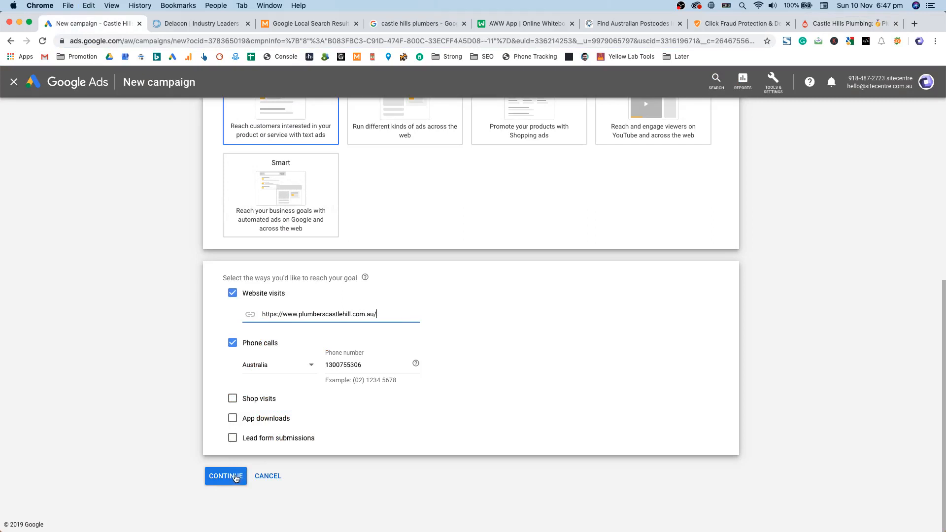
left_click(234, 478)
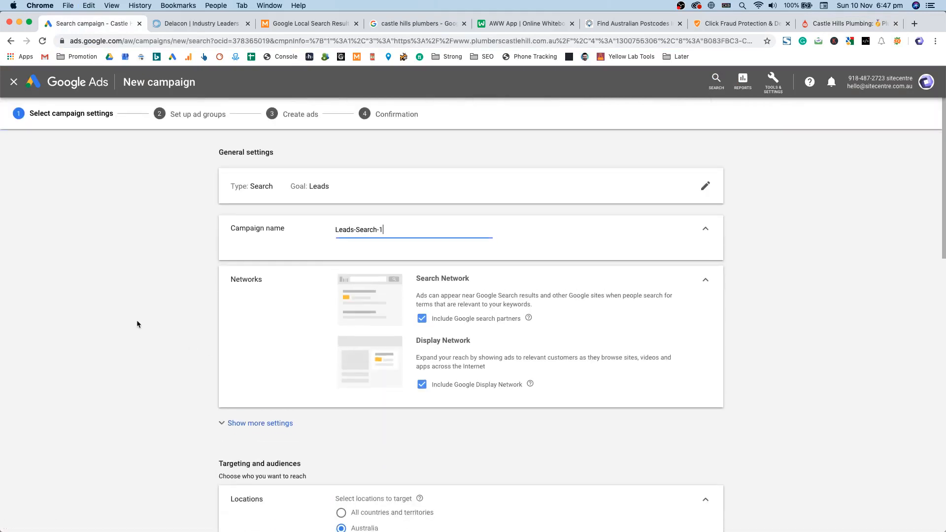
Step: Replace the campaign name with 'Castle Hills -' and copy 'Blocked Drains' from Sublime Text
triple_click(375, 231)
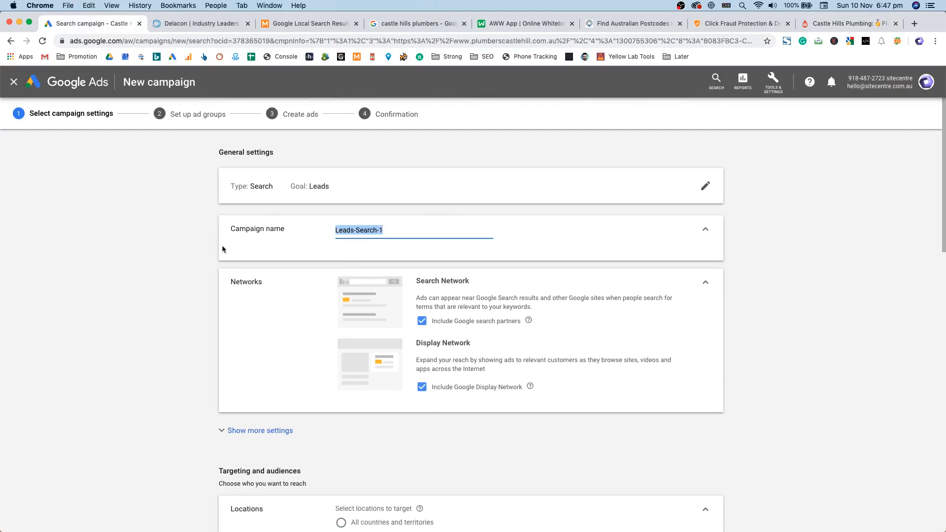
type("C")
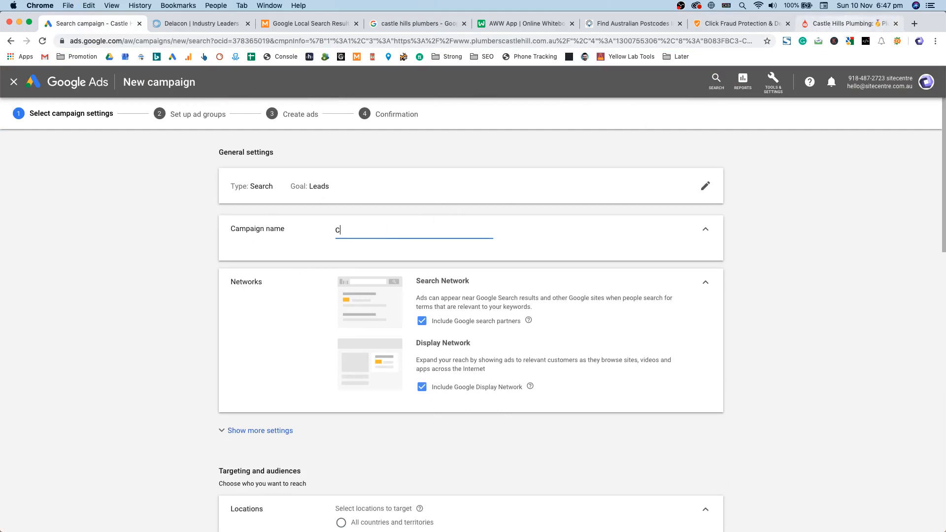
type("astle Hills -")
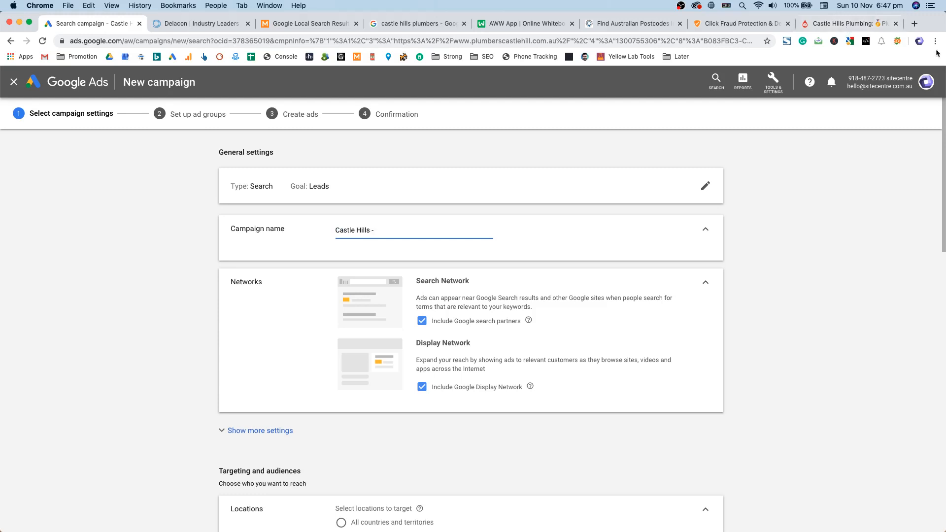
key("super+Tab")
left_click_drag(442, 88, 476, 133)
double_click(475, 132)
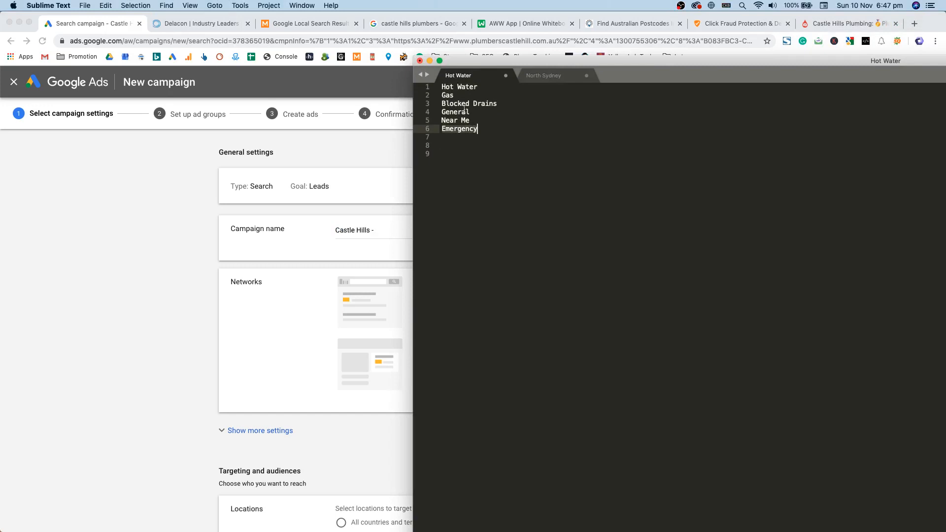
double_click(464, 111)
double_click(486, 105)
left_click(466, 103)
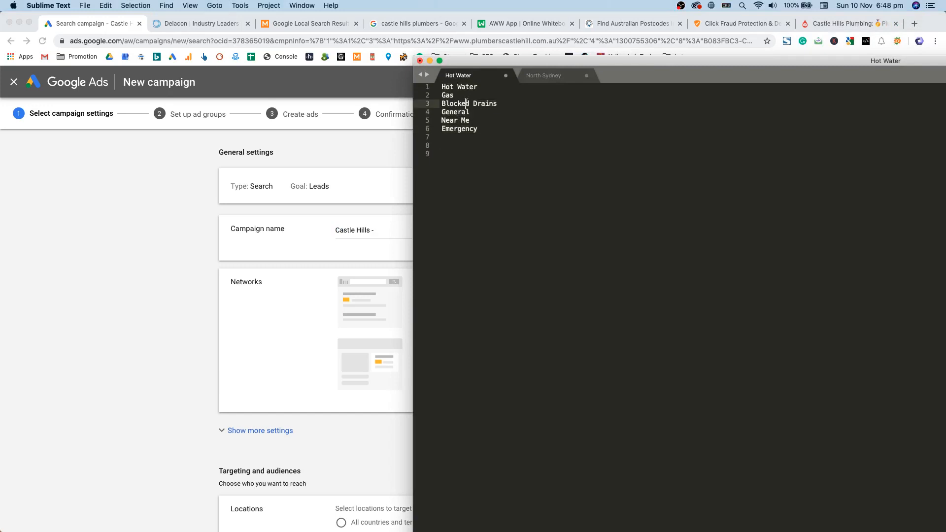
left_click_drag(442, 103, 497, 104)
key("super+c")
Step: Paste 'Blocked Drains' to complete the name 'Castle Hills - Blocked Drains'
key("super+Tab")
left_click(382, 218)
key("super+v")
triple_click(426, 228)
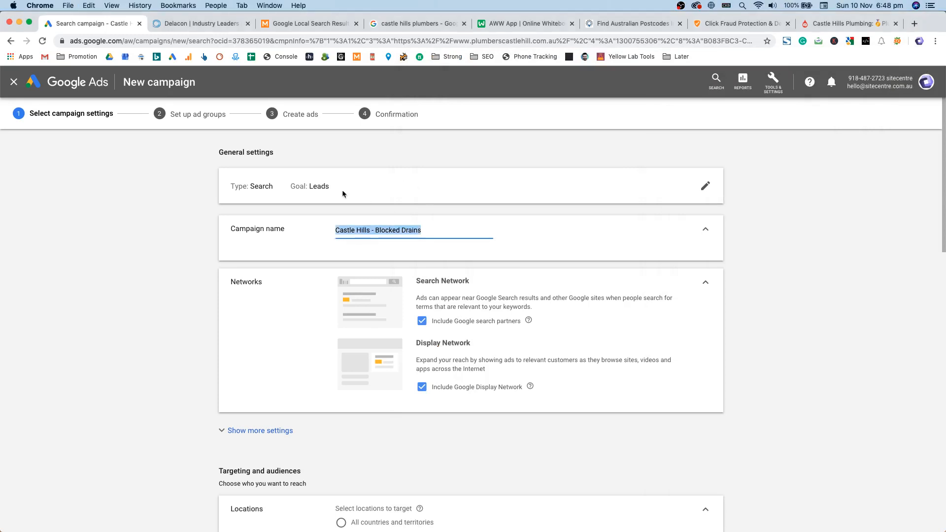
scroll(461, 315, "down", 4)
scroll(468, 296, "up", 3)
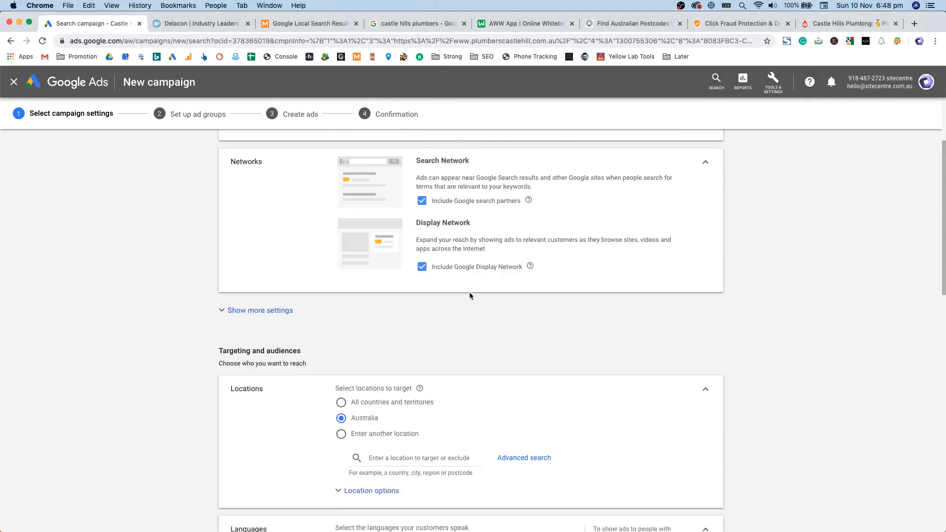
triple_click(451, 262)
left_click(434, 245)
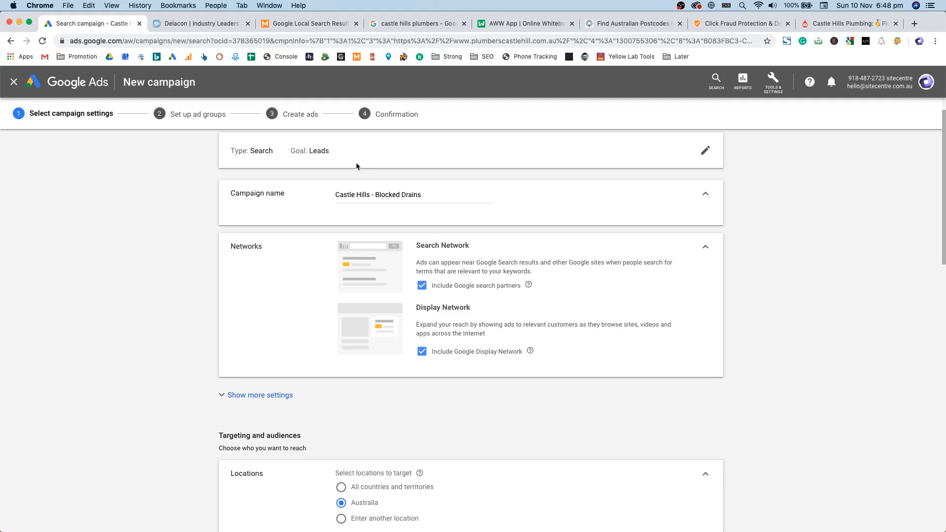
double_click(245, 246)
Step: Review the start date and keep the campaign running with no end date
left_click(472, 265)
left_click(280, 395)
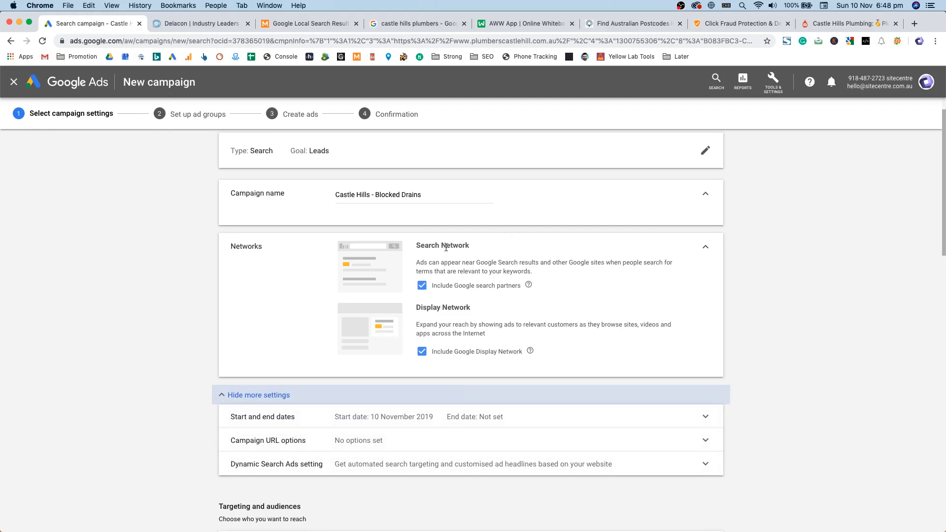
left_click(399, 420)
left_click(355, 363)
left_click(309, 379)
scroll(309, 379, "down", 1)
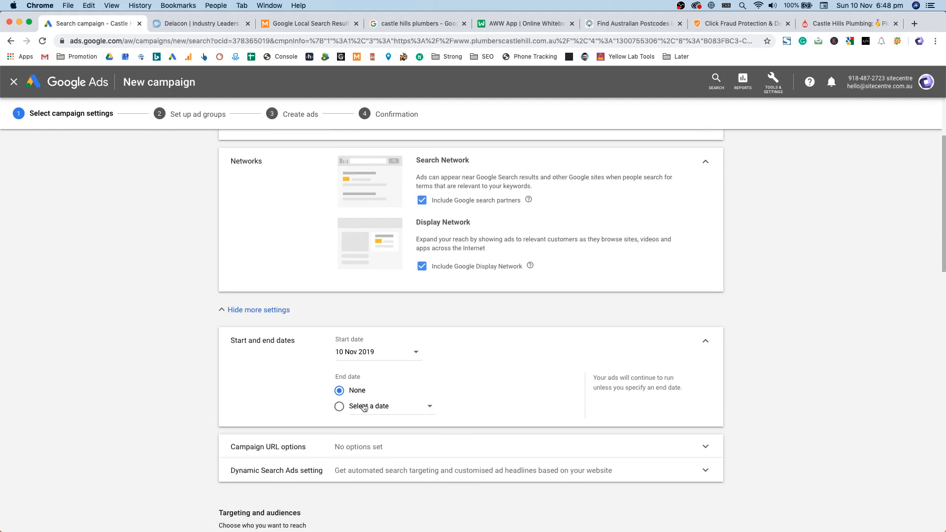
left_click(365, 407)
left_click(339, 390)
Step: Keep Australia as the targeted location and expand the Location options
scroll(296, 365, "down", 3)
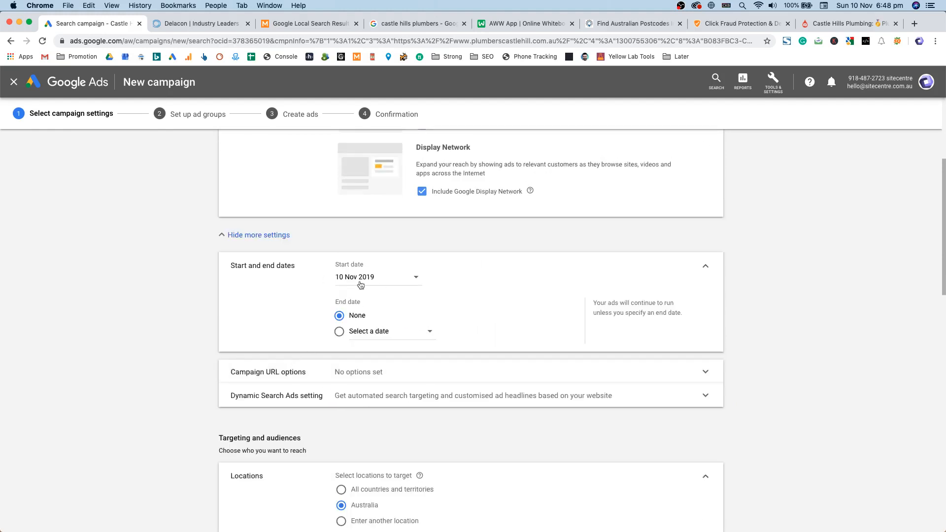
scroll(313, 317, "down", 5)
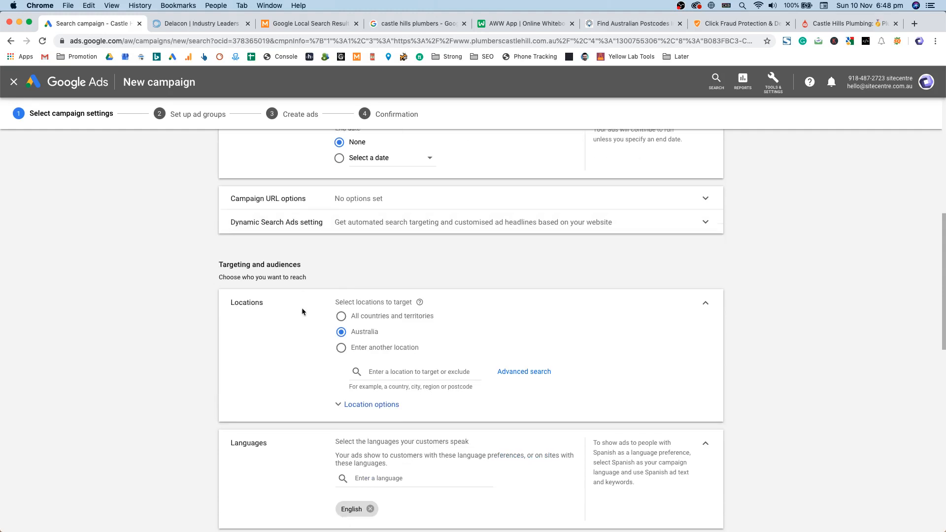
scroll(302, 311, "down", 1)
double_click(246, 262)
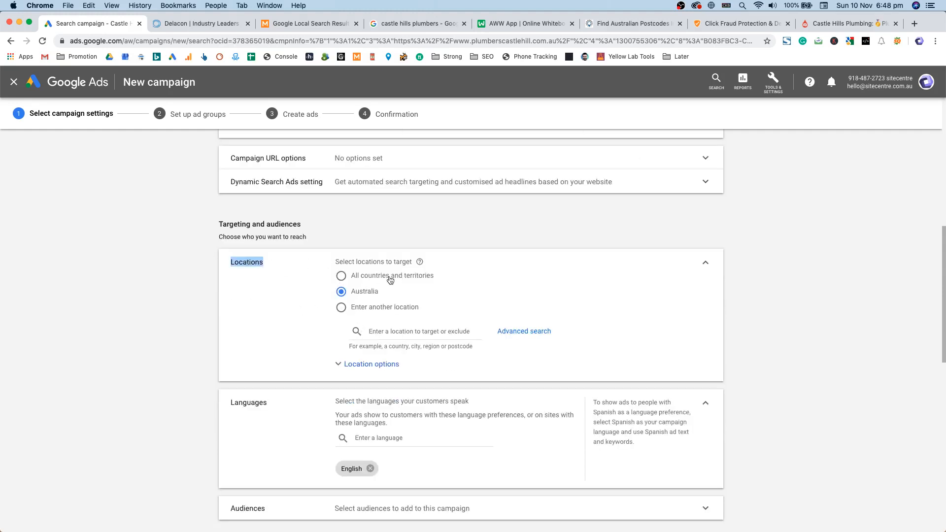
left_click(380, 310)
left_click(351, 292)
left_click(370, 367)
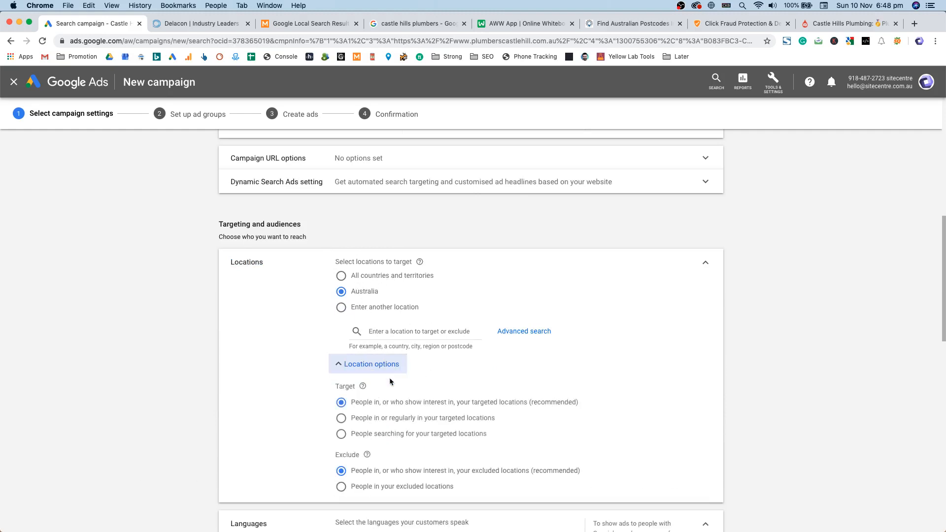
Step: Switch to another location and include Sydney, New South Wales as the target
left_click(372, 310)
left_click(380, 332)
type("Castle Hills")
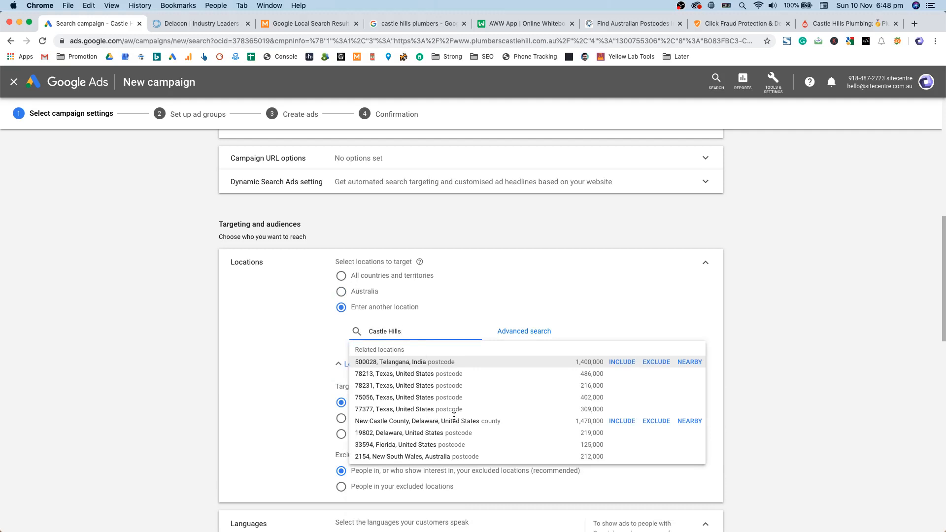
key("BackSpace")
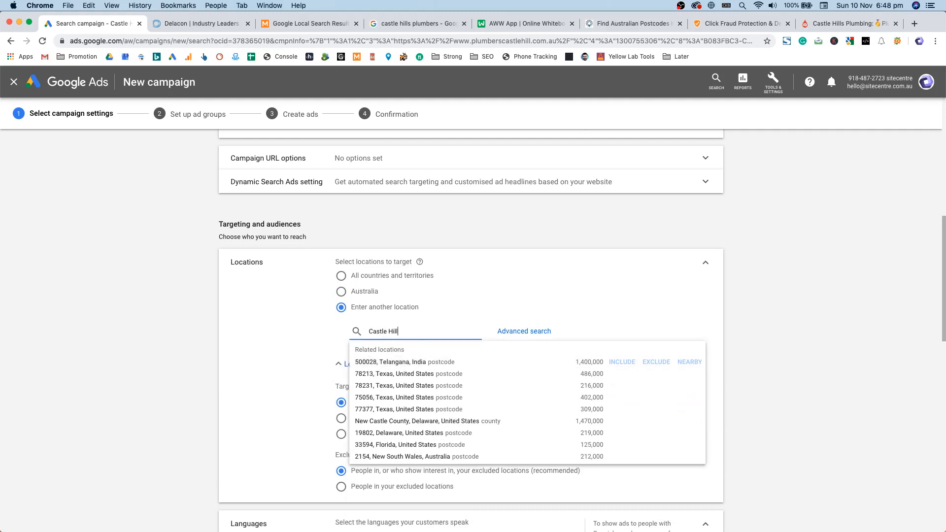
type(", nsw")
key("super+a")
type("Sydney")
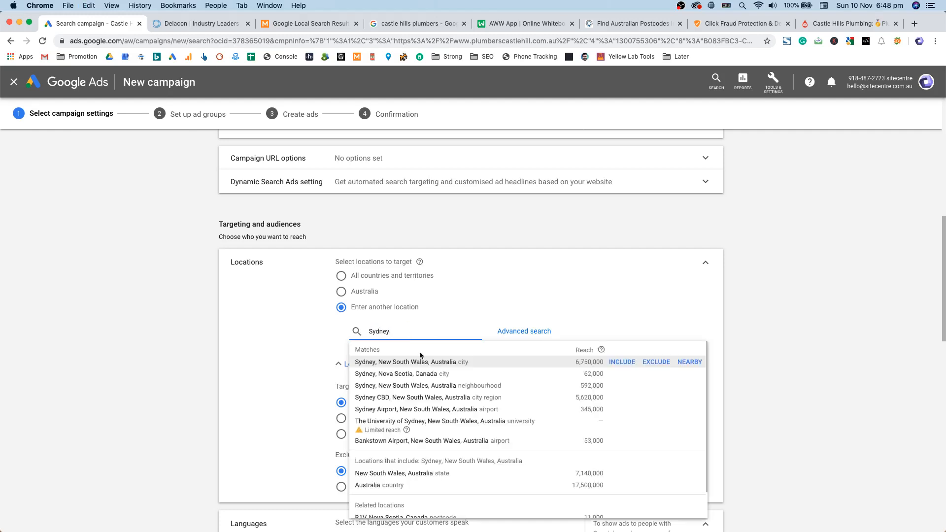
left_click(624, 358)
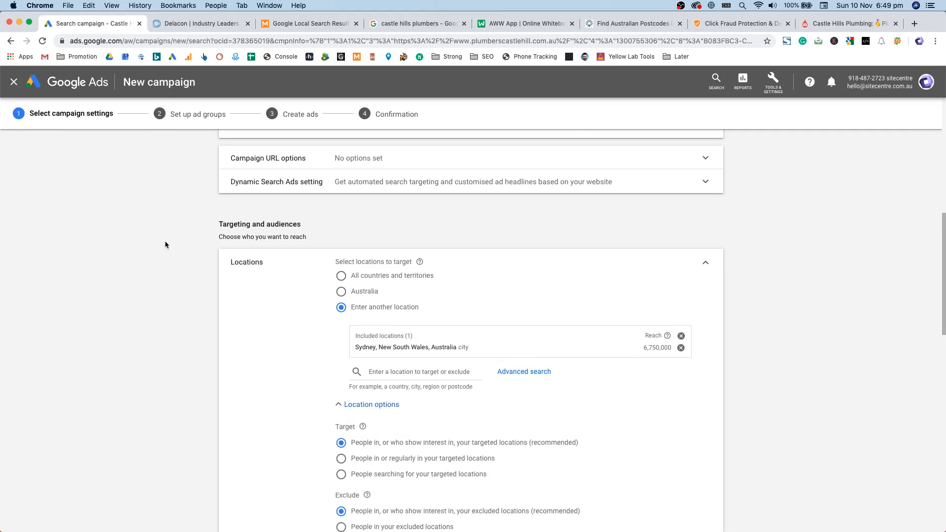
Step: Keep Target on the recommended presence-or-interest option after trying presence only
left_click_drag(367, 346, 461, 347)
left_click(460, 347)
scroll(306, 375, "down", 2)
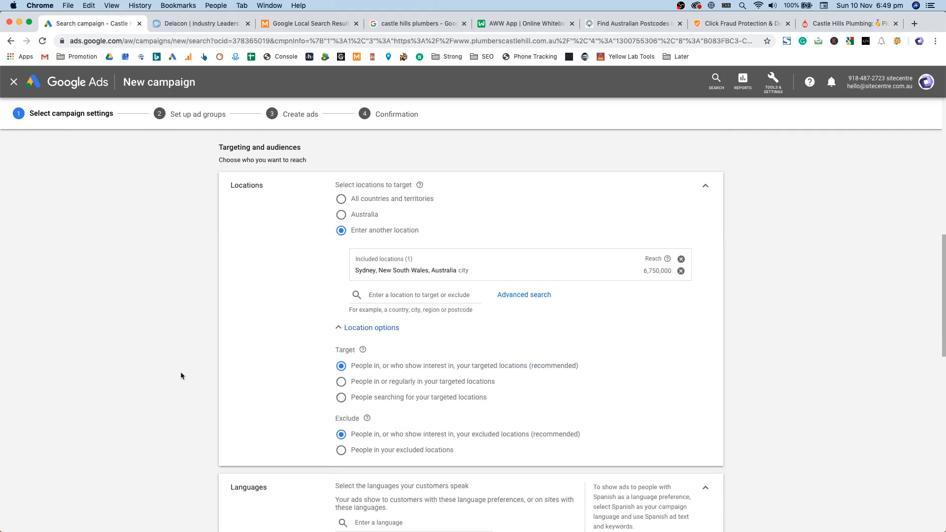
scroll(200, 380, "down", 2)
scroll(242, 327, "up", 2)
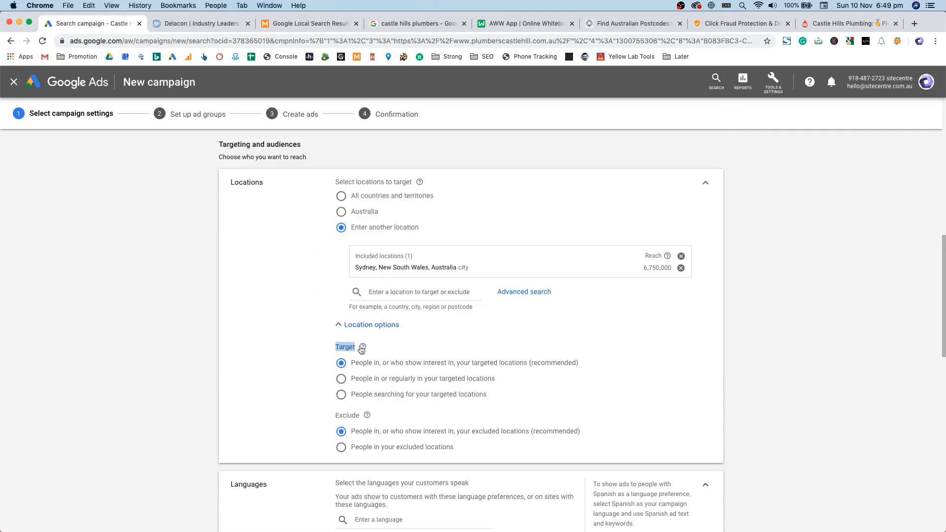
scroll(266, 354, "down", 1)
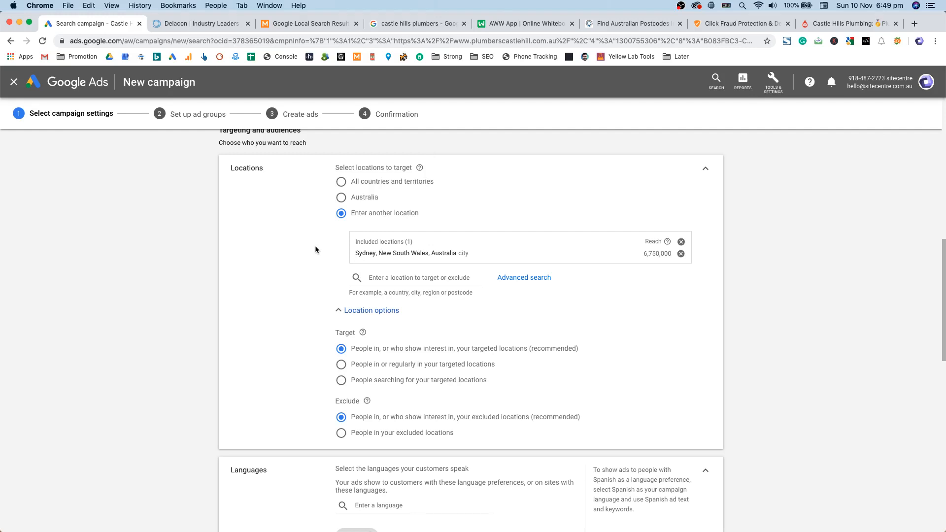
left_click(405, 363)
left_click(399, 347)
double_click(349, 333)
left_click_drag(355, 333, 339, 331)
left_click(303, 346)
left_click(414, 23)
double_click(143, 88)
scroll(702, 333, "down", 15)
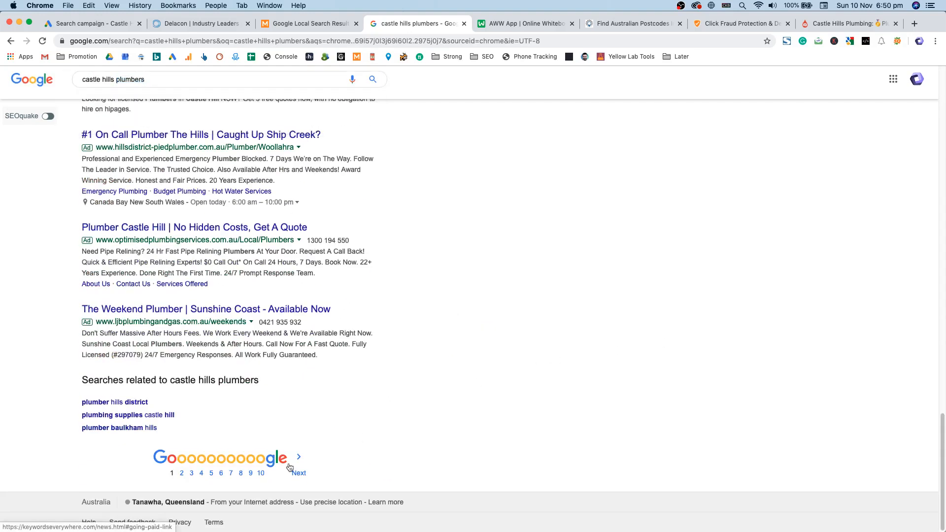
scroll(482, 387, "up", 15)
scroll(439, 354, "up", 2)
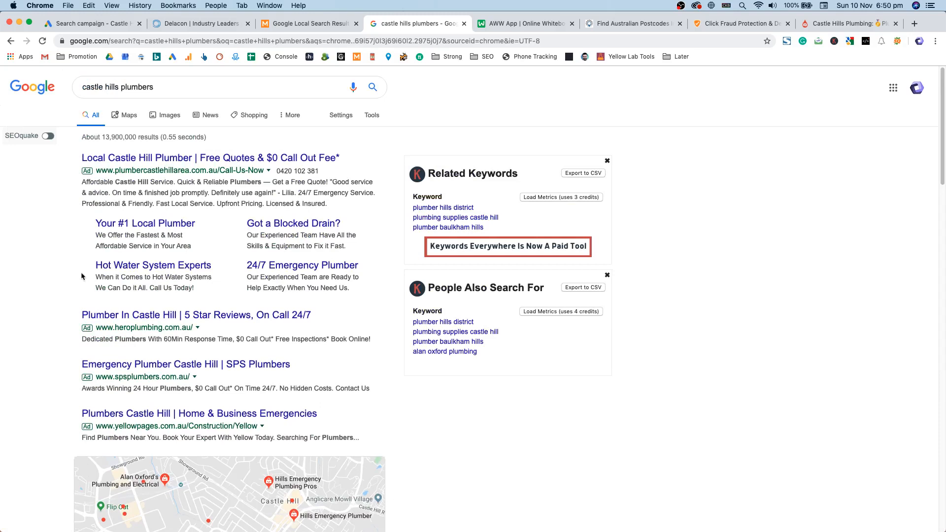
scroll(290, 331, "down", 3)
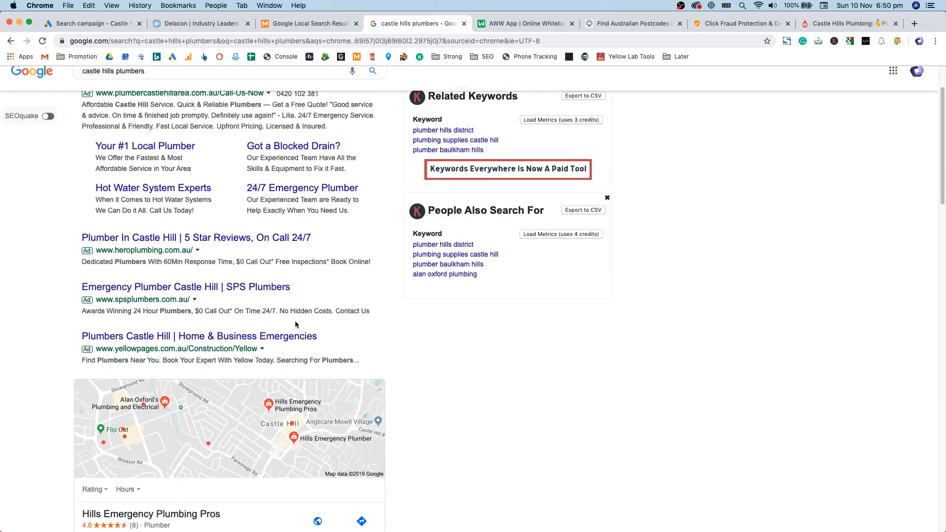
scroll(301, 319, "up", 3)
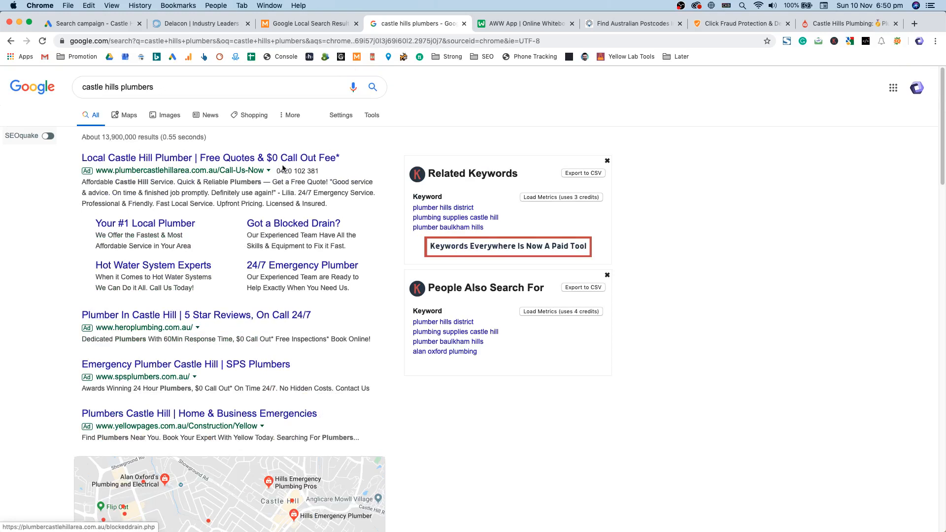
left_click(297, 27)
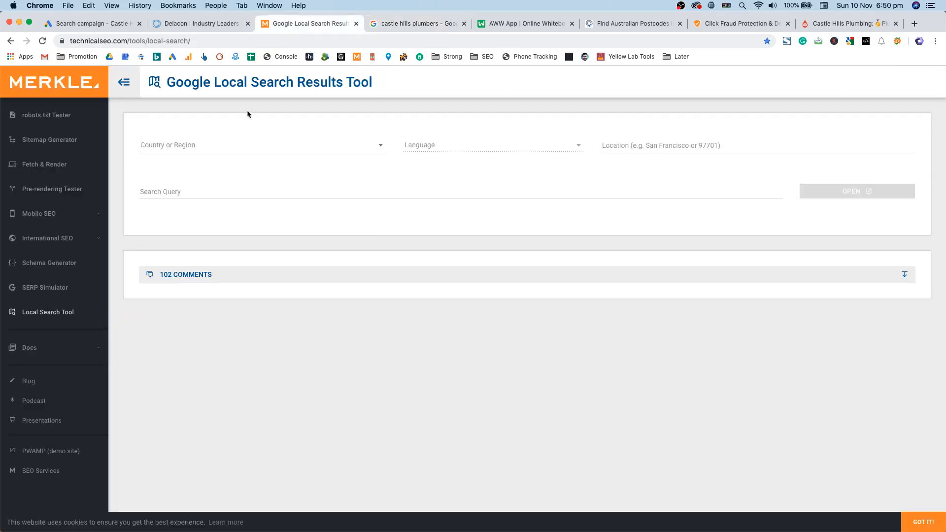
left_click(90, 26)
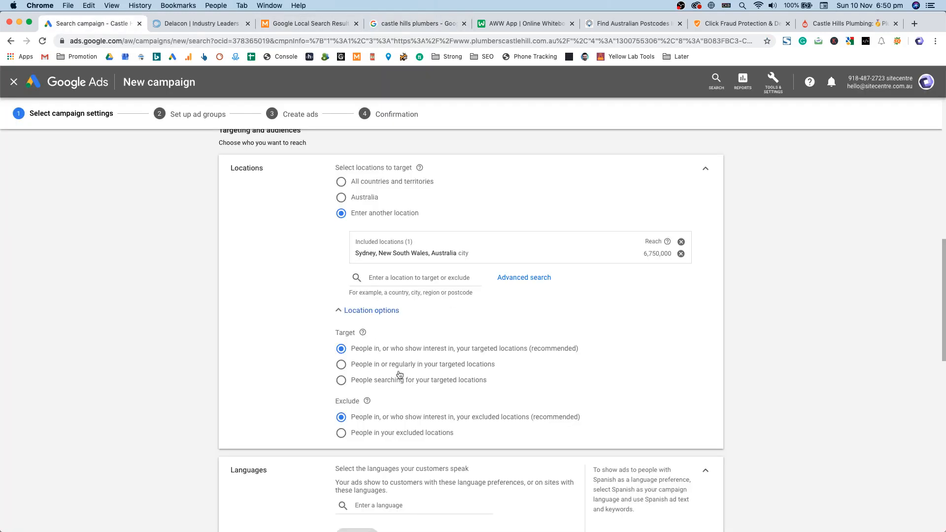
scroll(387, 348, "down", 3)
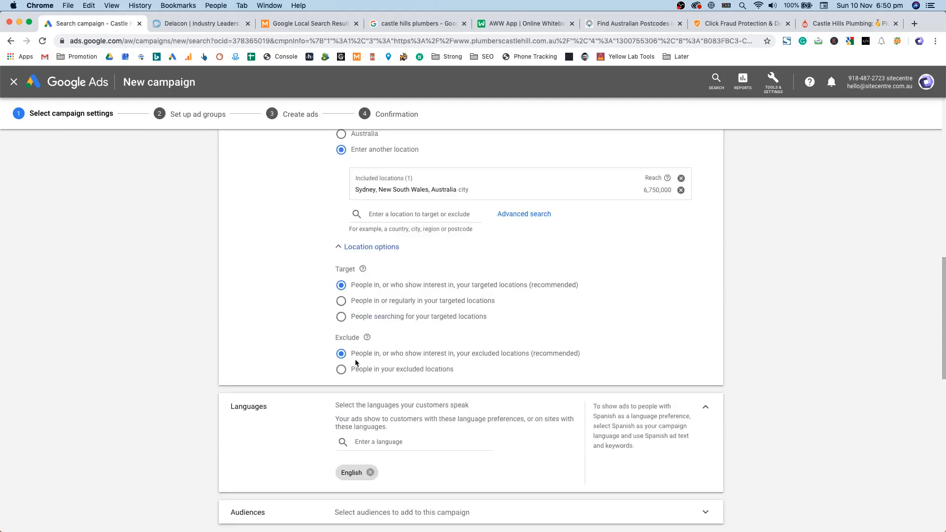
scroll(352, 369, "down", 5)
left_click(383, 398)
scroll(266, 345, "up", 7)
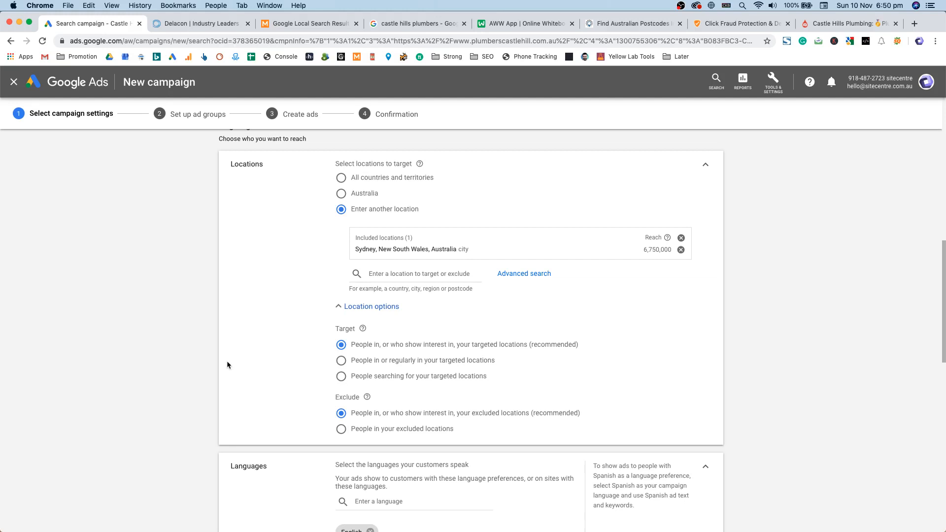
scroll(205, 375, "down", 5)
scroll(206, 364, "down", 5)
left_click(345, 311)
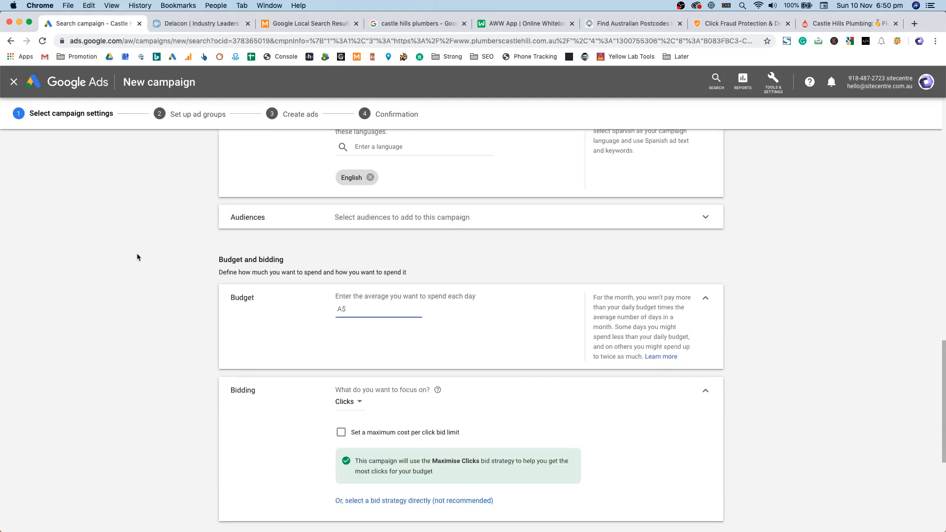
Step: Search audiences for 'Plumbing' and add Plumbing Services and General Contracting & Remodelling Services
left_click(240, 224)
scroll(316, 338, "down", 1)
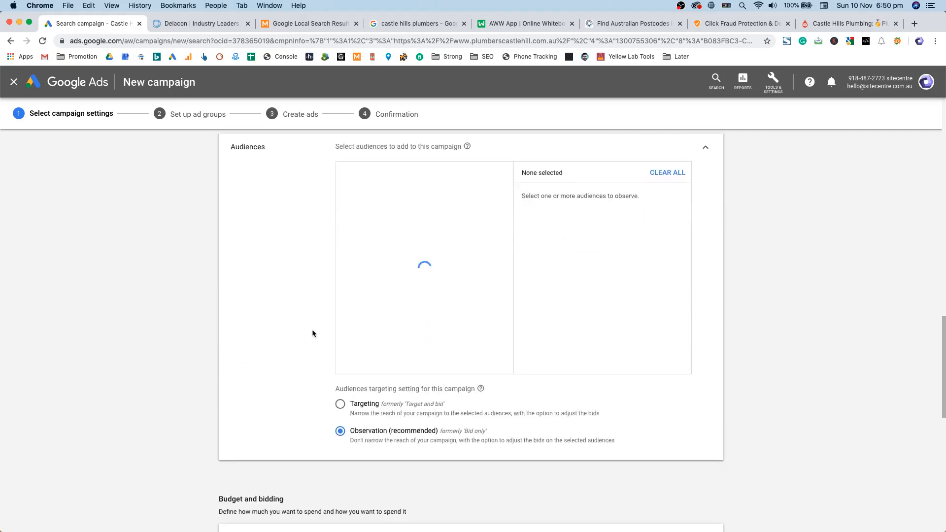
scroll(296, 335, "up", 4)
scroll(365, 321, "down", 2)
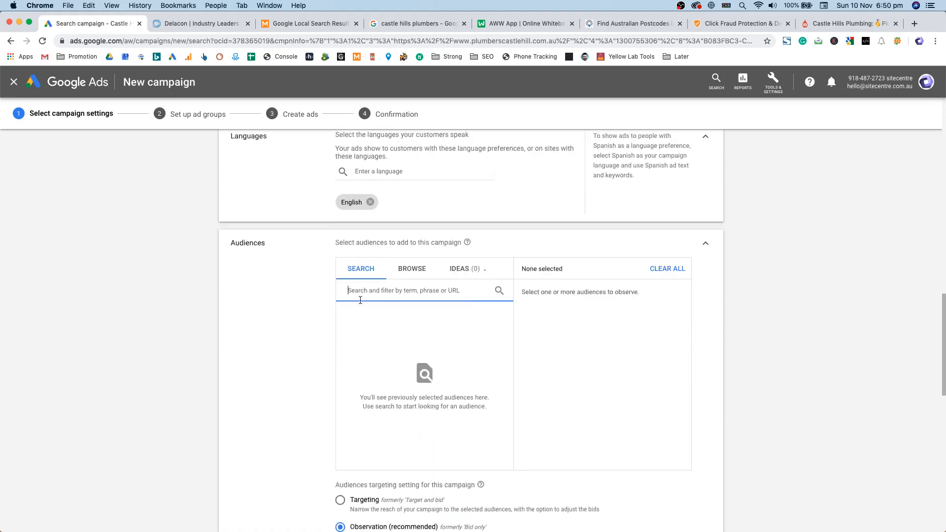
scroll(367, 323, "down", 2)
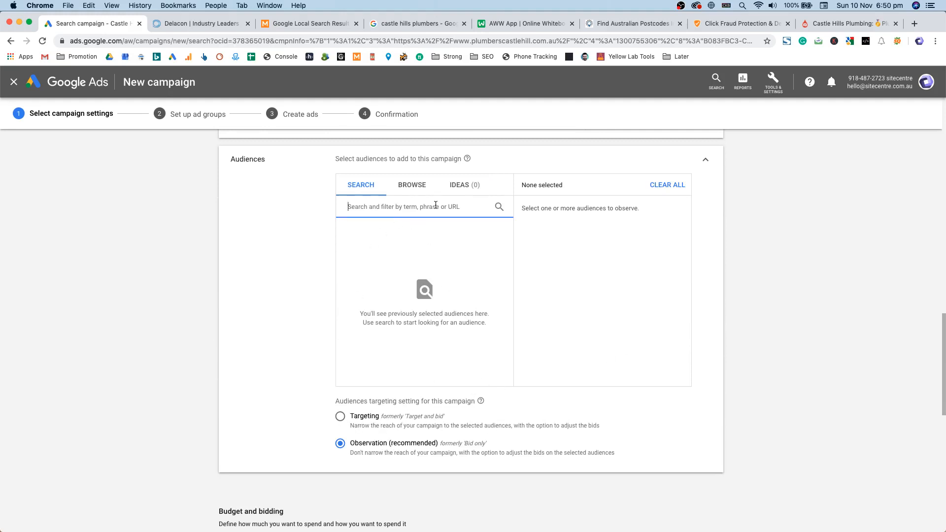
type("Plumbing")
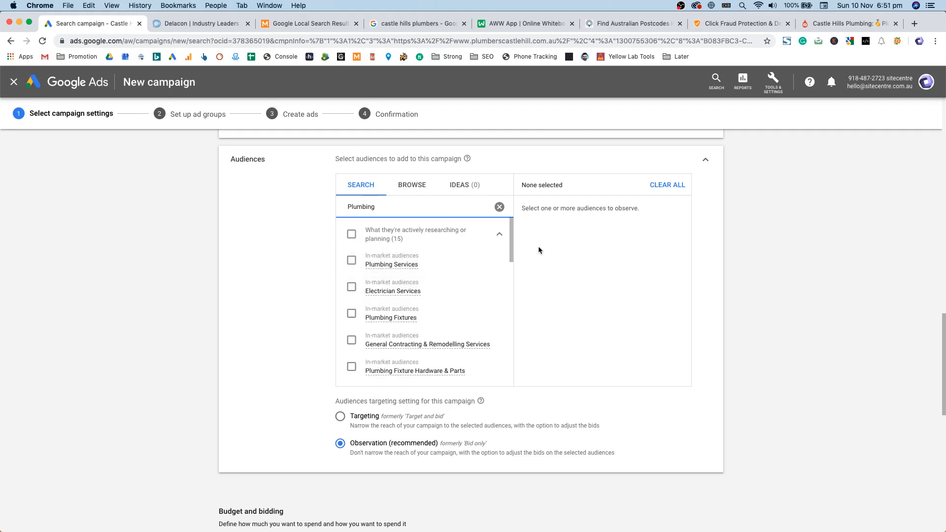
left_click(441, 263)
scroll(449, 281, "down", 2)
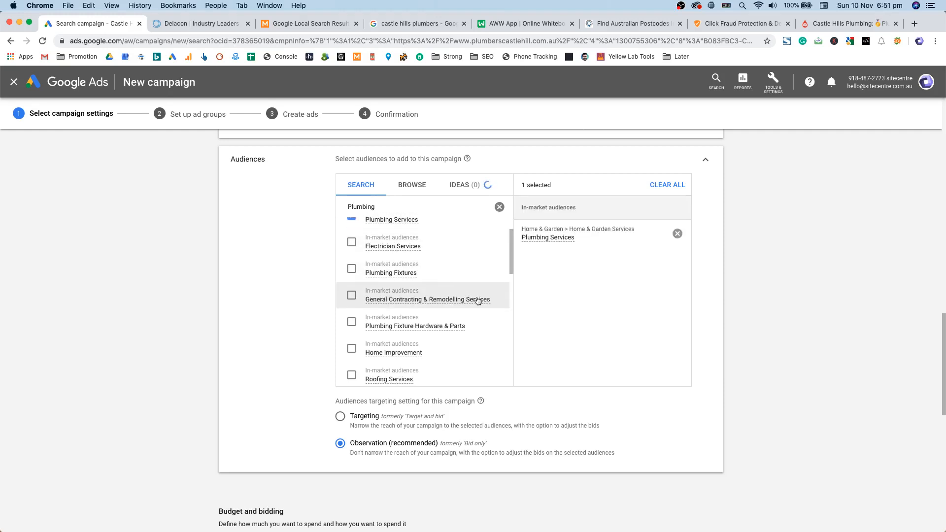
left_click(450, 297)
Step: Add the Home Improvement, Homeowners and Home & Garden audiences
scroll(458, 312, "down", 1)
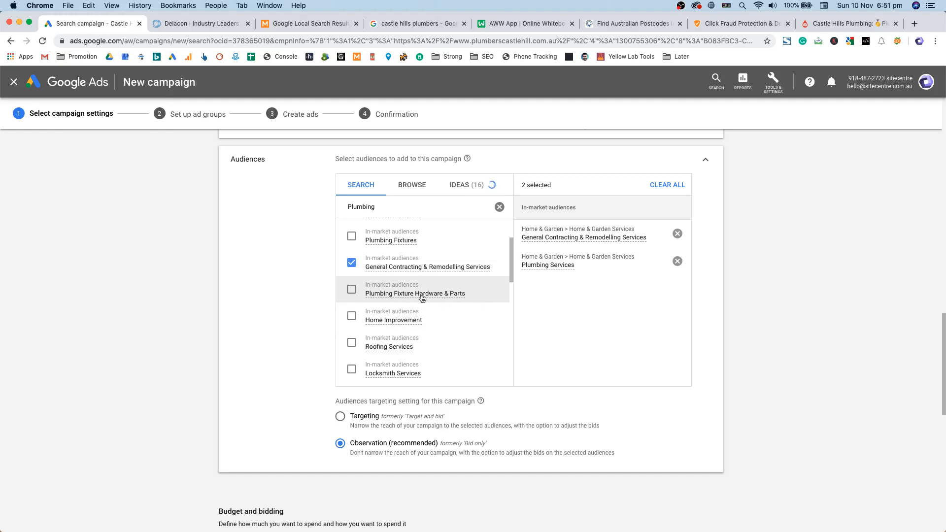
scroll(435, 306, "down", 1)
left_click(449, 311)
scroll(450, 312, "down", 5)
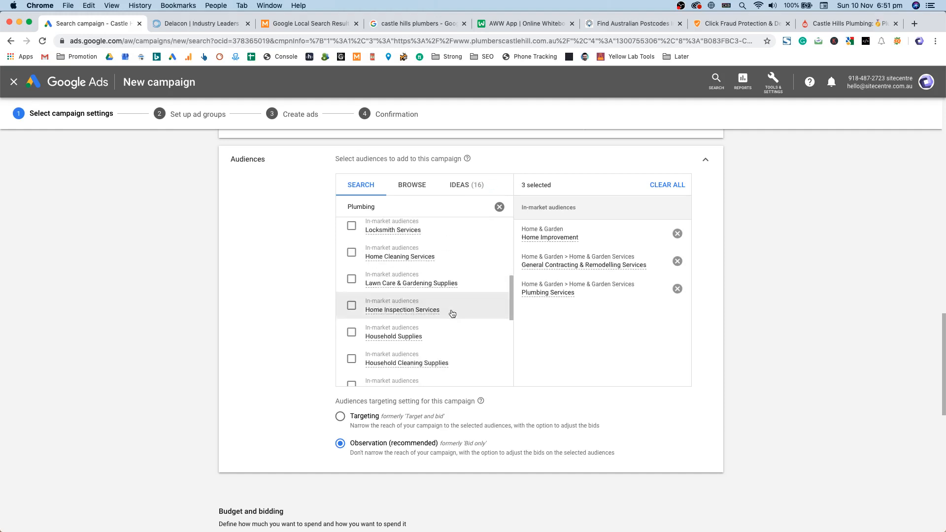
scroll(448, 315, "down", 1)
left_click(441, 336)
scroll(439, 305, "down", 2)
scroll(433, 311, "up", 2)
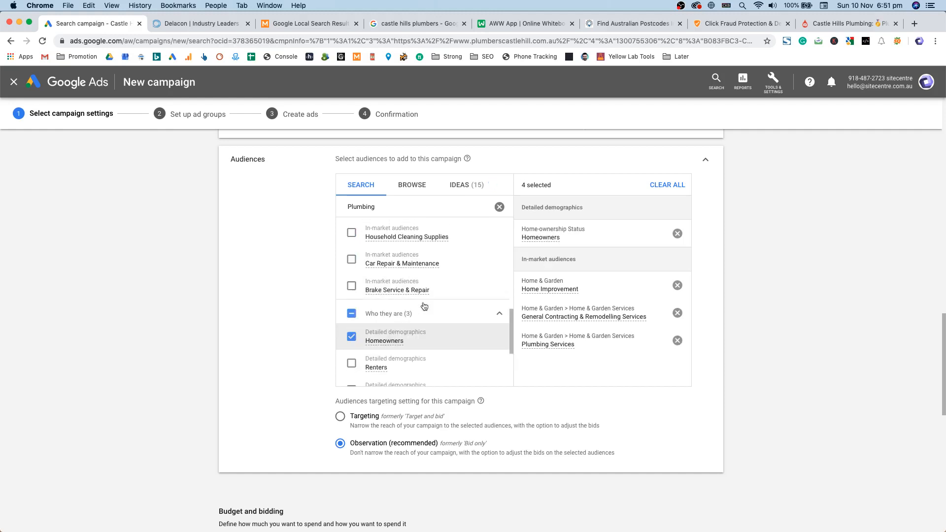
scroll(456, 315, "down", 5)
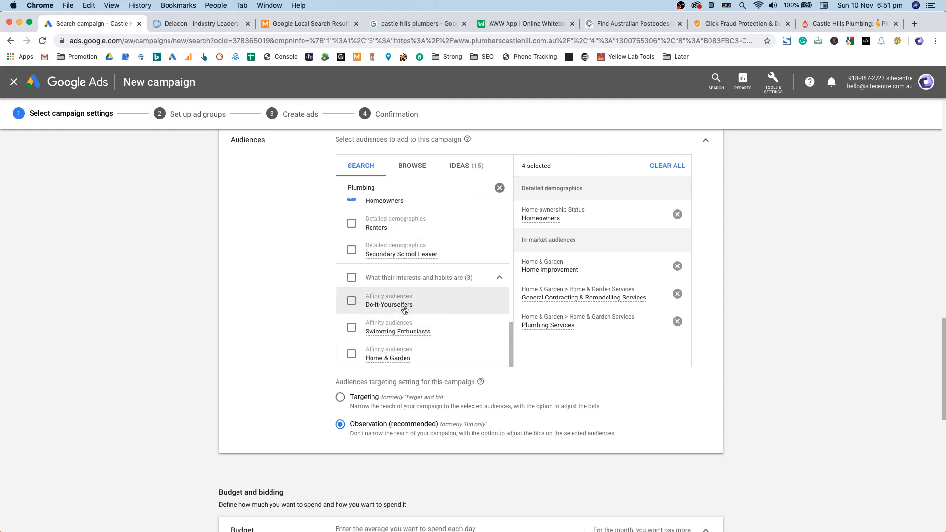
mouse_move(405, 311)
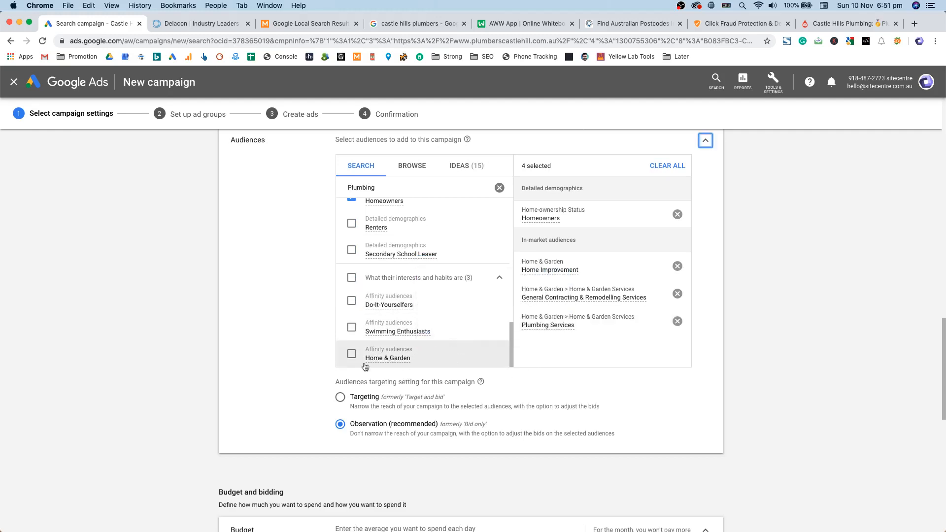
left_click(437, 359)
Step: Review the five selected audiences and scroll down toward the budget section
scroll(456, 335, "down", 8)
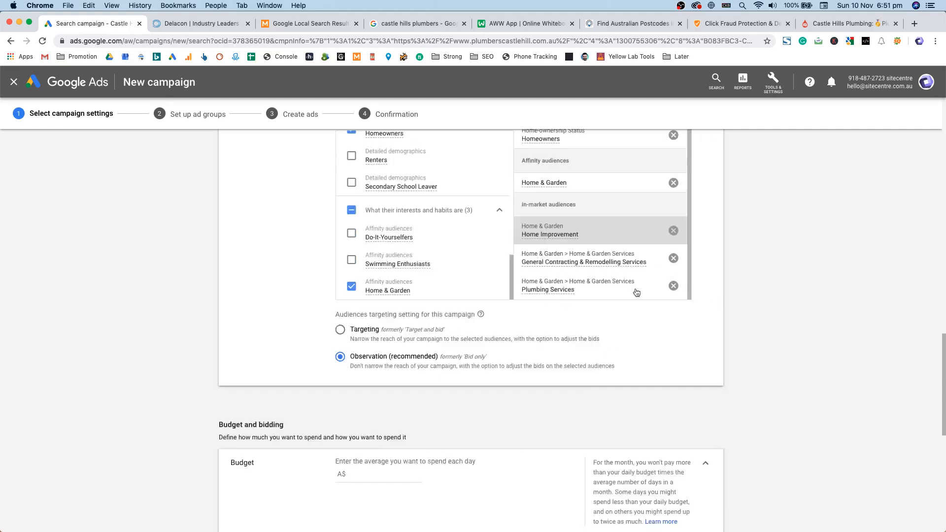
scroll(515, 274, "up", 7)
scroll(515, 274, "up", 3)
scroll(600, 326, "up", 1)
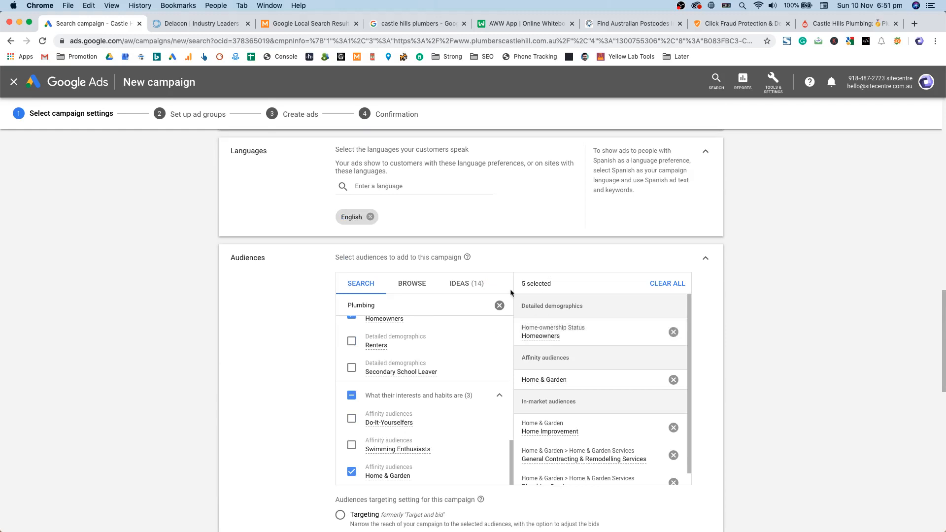
mouse_move(542, 357)
left_mouse_down()
mouse_move(569, 357)
mouse_move(538, 358)
left_mouse_up()
left_click(537, 357)
scroll(590, 270, "down", 10)
scroll(581, 374, "up", 7)
scroll(606, 394, "up", 10)
scroll(705, 399, "down", 5)
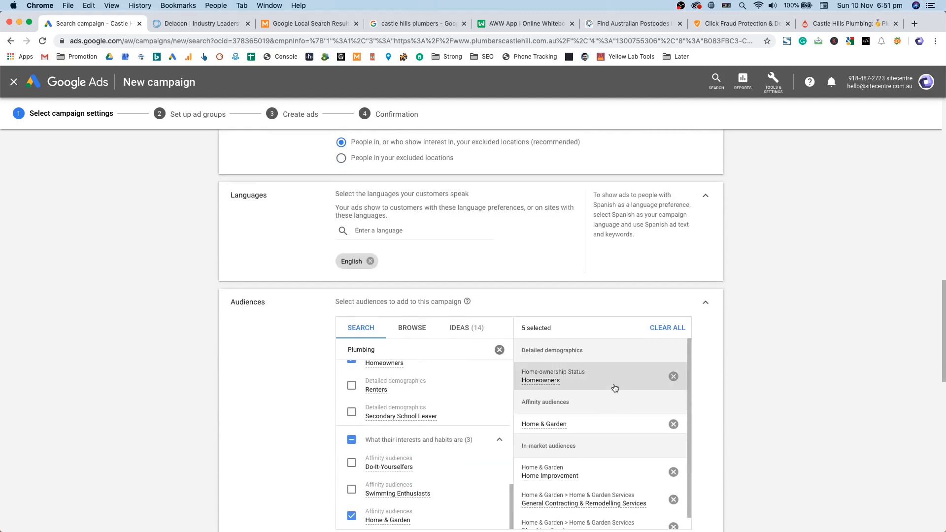
scroll(759, 318, "down", 2)
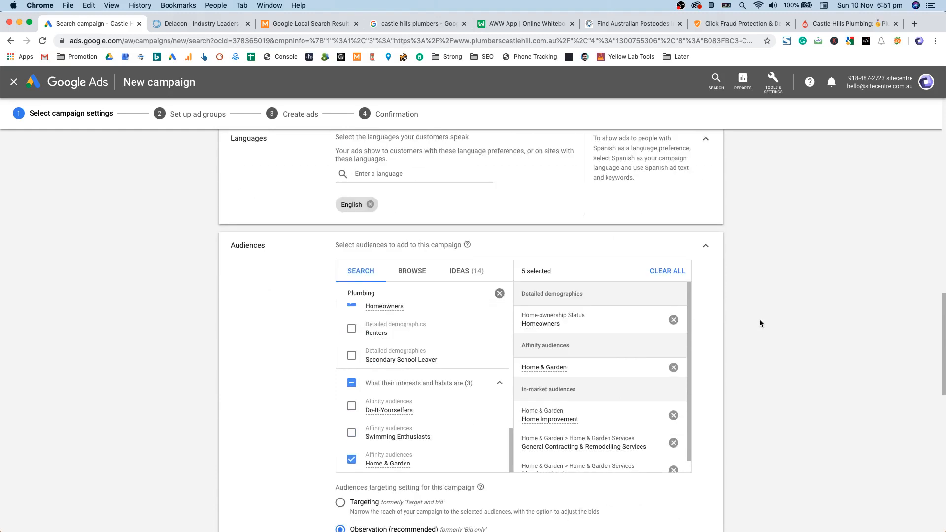
scroll(758, 319, "down", 3)
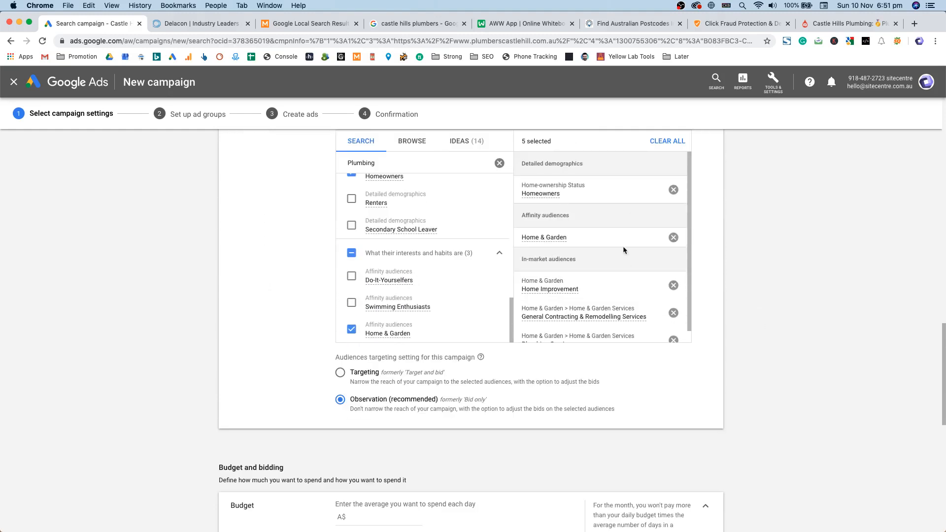
scroll(625, 258, "down", 3)
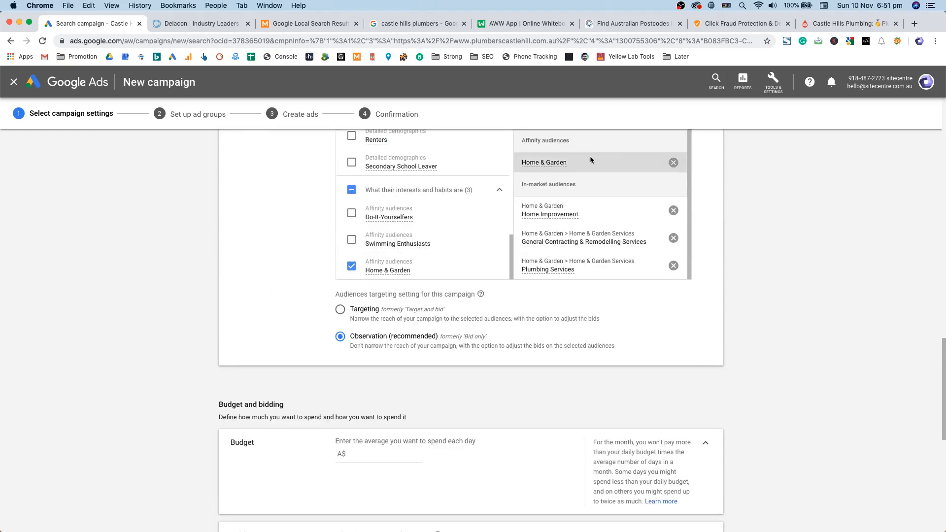
scroll(665, 300, "down", 2)
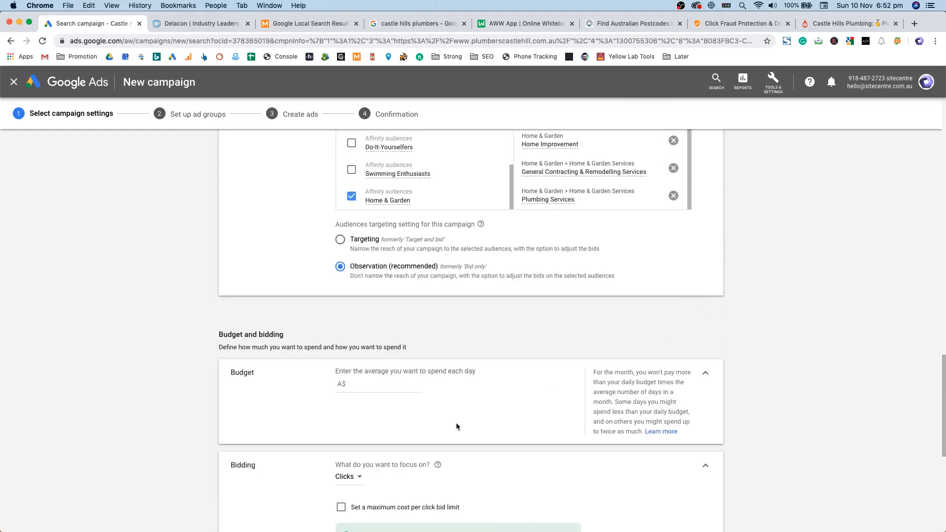
Step: Launch Calculator via Spotlight ('cal') and move it clear of the Budget section
left_click(388, 391)
scroll(295, 385, "down", 2)
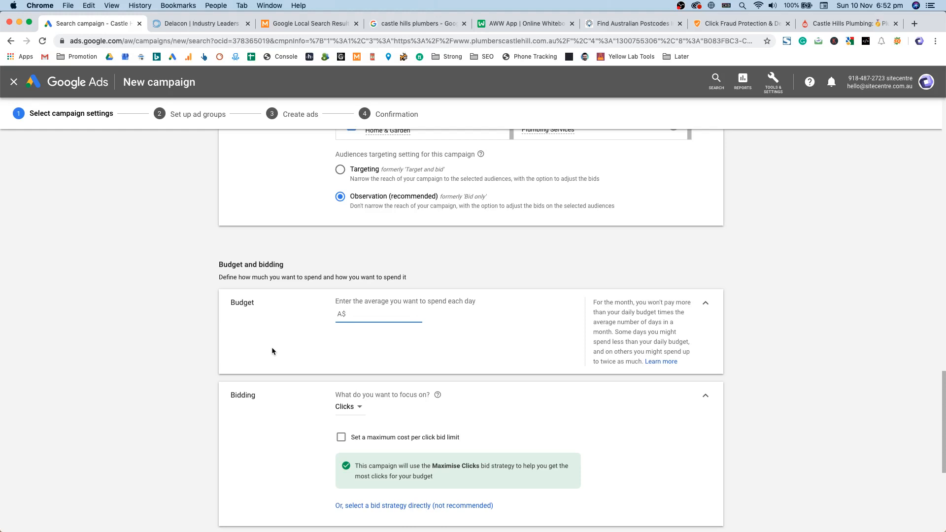
key("super+space")
type("cal")
key("Return")
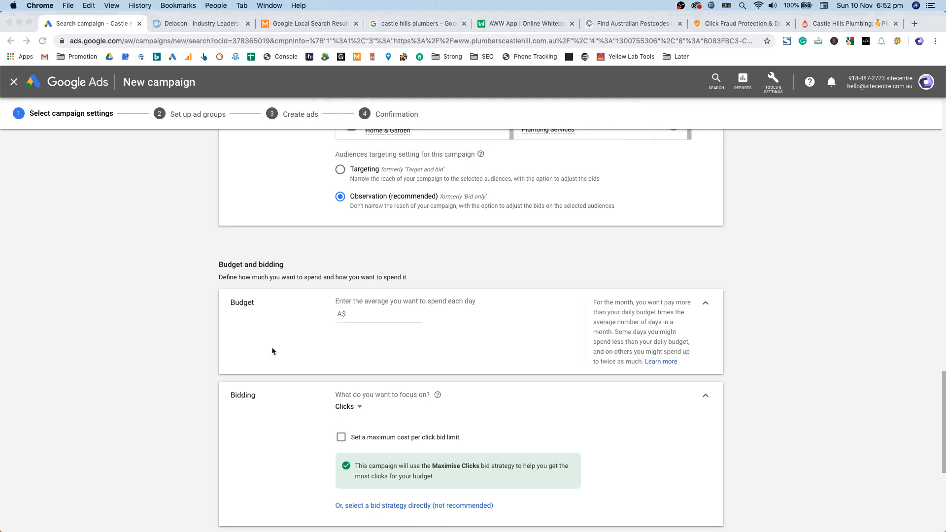
left_click_drag(595, 120, 692, 125)
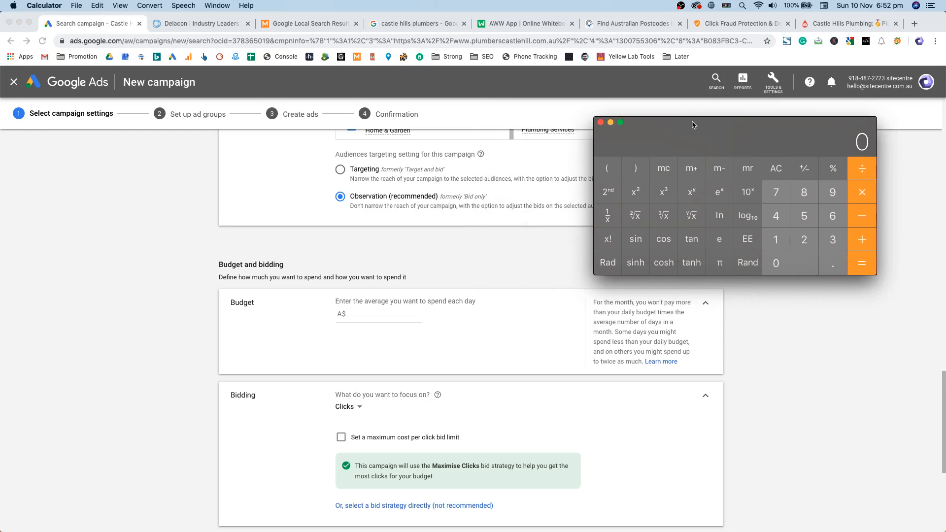
Step: Compute 10000 ÷ 20 = 500 in Calculator and switch back to Chrome
type("10000")
key("slash")
type("20")
key("Return")
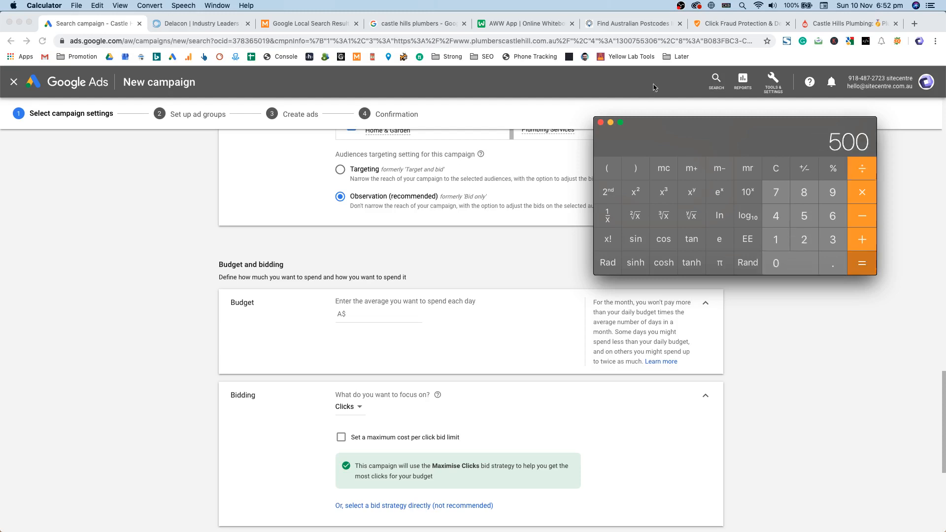
key("super+Tab")
Step: Enter 500 as the average daily budget so it reformats to A$500.00
type("500")
left_click(323, 332)
double_click(357, 314)
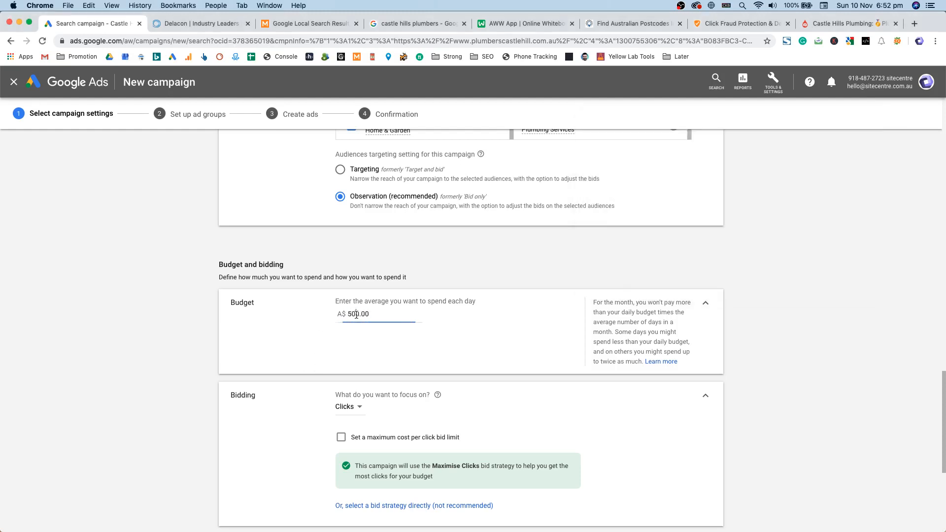
left_click(389, 301)
Step: Double-check that the budget field reads 500.00, then scroll down the page
double_click(357, 314)
triple_click(366, 303)
left_click(365, 315)
double_click(364, 317)
left_click(384, 308)
left_click(377, 318)
scroll(374, 316, "down", 2)
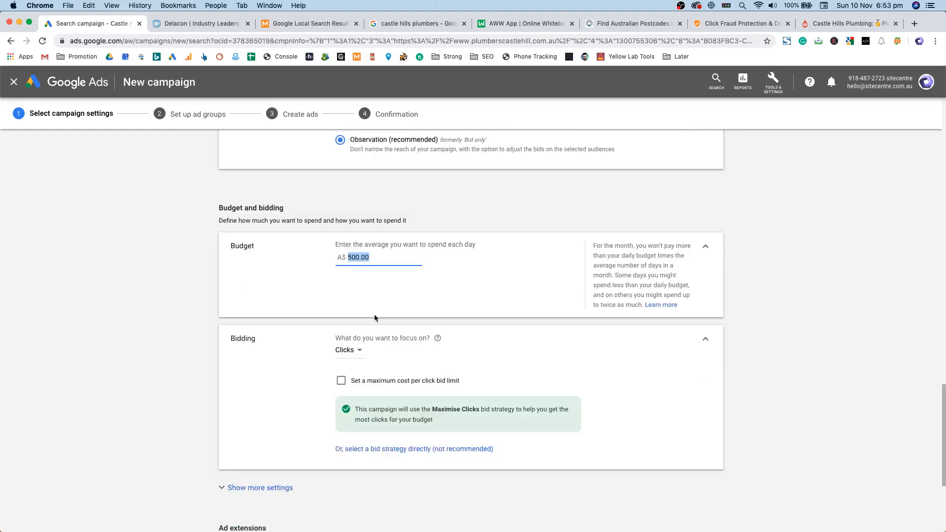
scroll(379, 302, "down", 1)
left_click(256, 335)
double_click(249, 326)
scroll(248, 330, "down", 2)
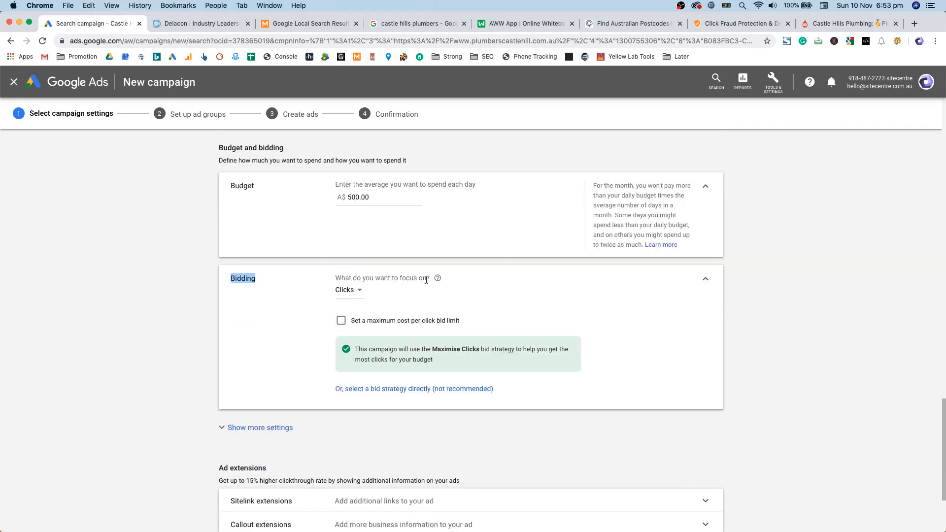
Step: Keep Clicks as the bidding focus, then pick Manual CPC as the bid strategy directly
left_click(349, 290)
left_click(363, 348)
left_click(394, 389)
left_click(365, 309)
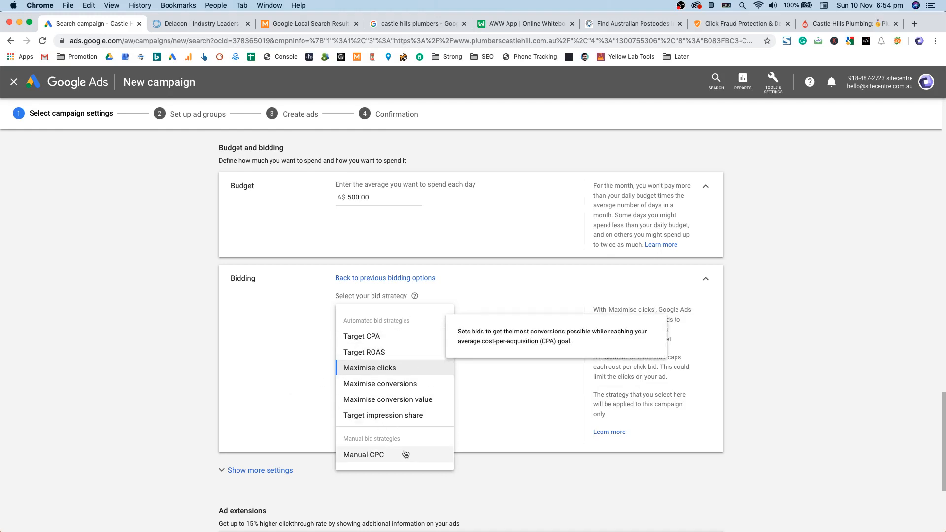
left_click(383, 455)
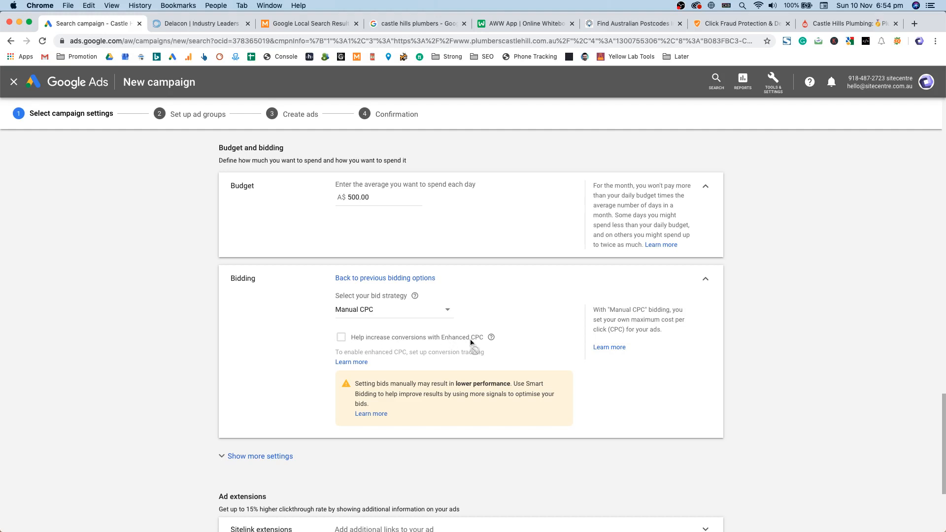
mouse_move(491, 339)
scroll(341, 339, "down", 1)
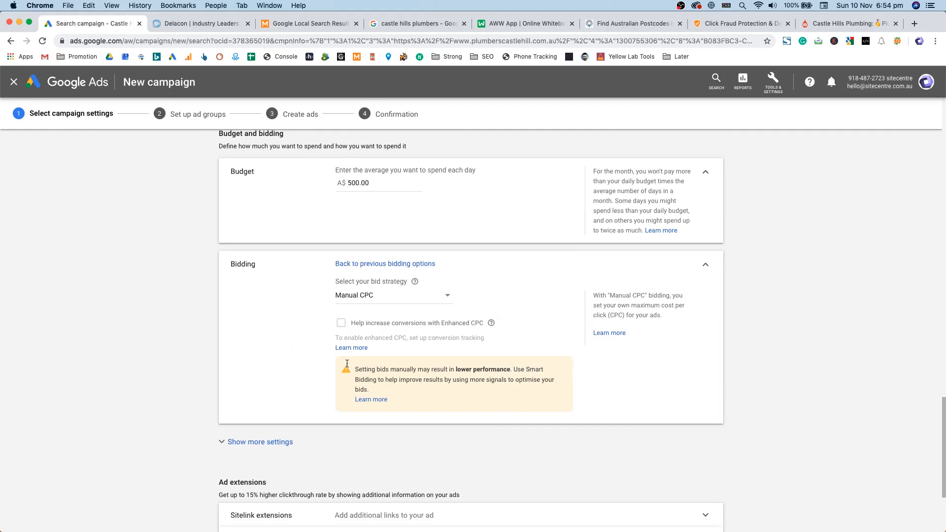
Step: Reveal the additional campaign settings and view conversion tracking
left_click(274, 443)
scroll(170, 358, "down", 4)
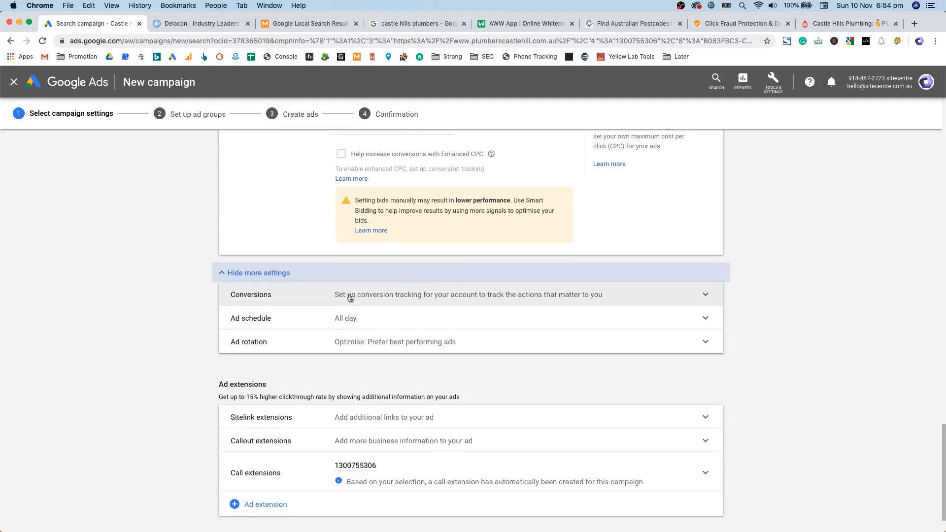
left_click(350, 296)
Step: Set the ad schedule to Mondays - Fridays, 07:00 to 18:00
left_click(334, 311)
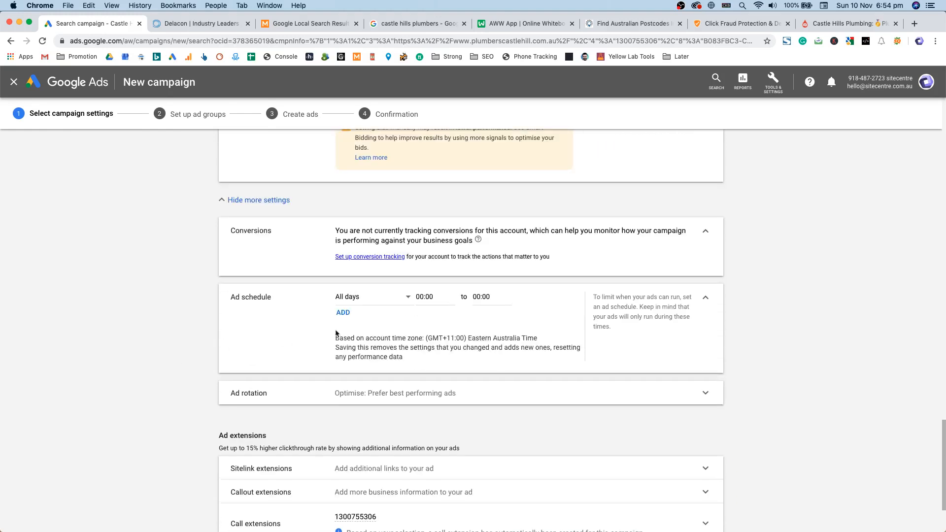
left_click(376, 297)
left_click(369, 326)
left_click(423, 299)
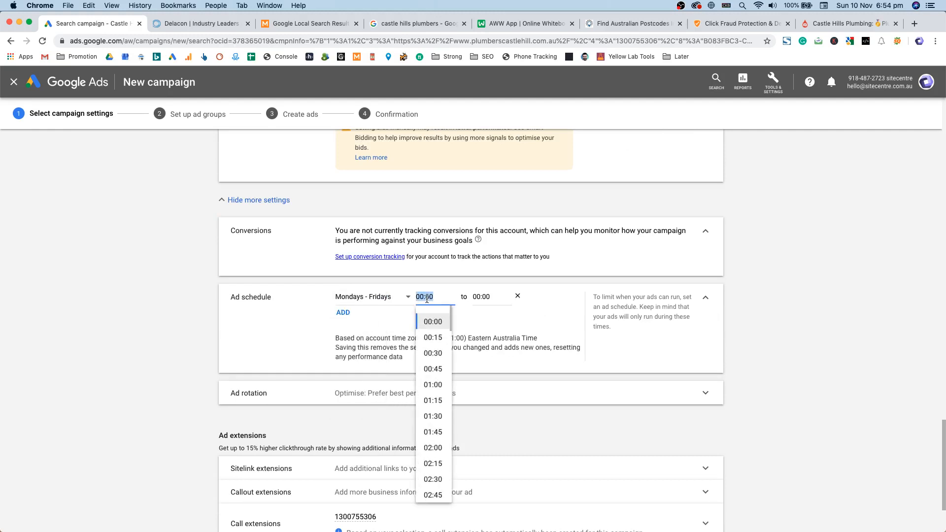
type("07:00")
key("Tab")
type("18")
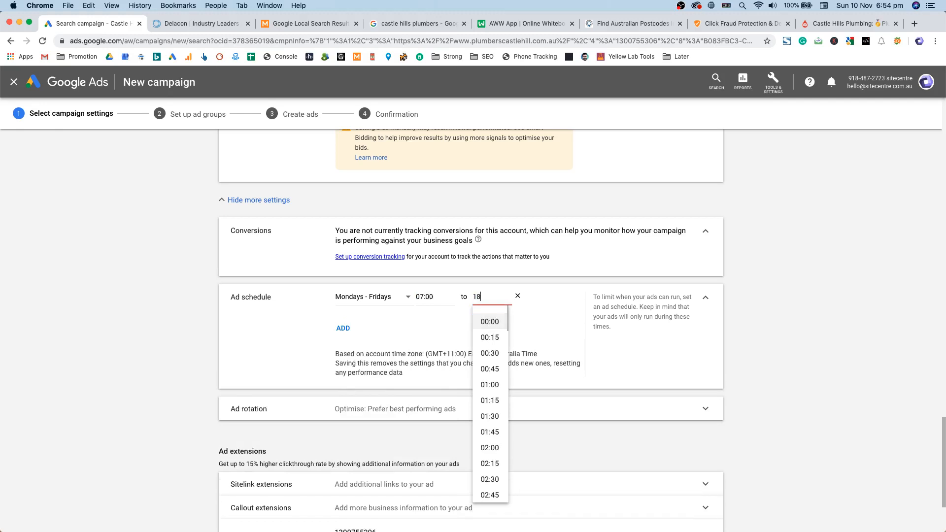
type(":00")
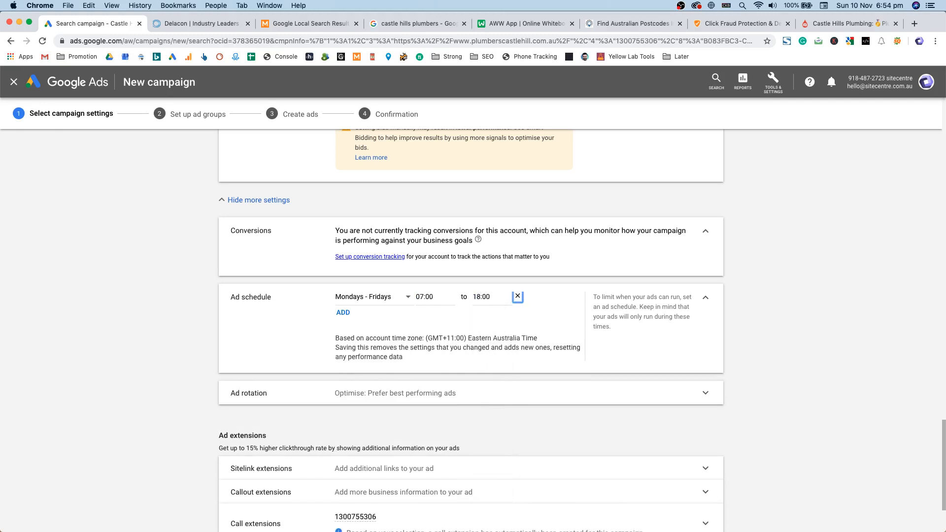
double_click(484, 299)
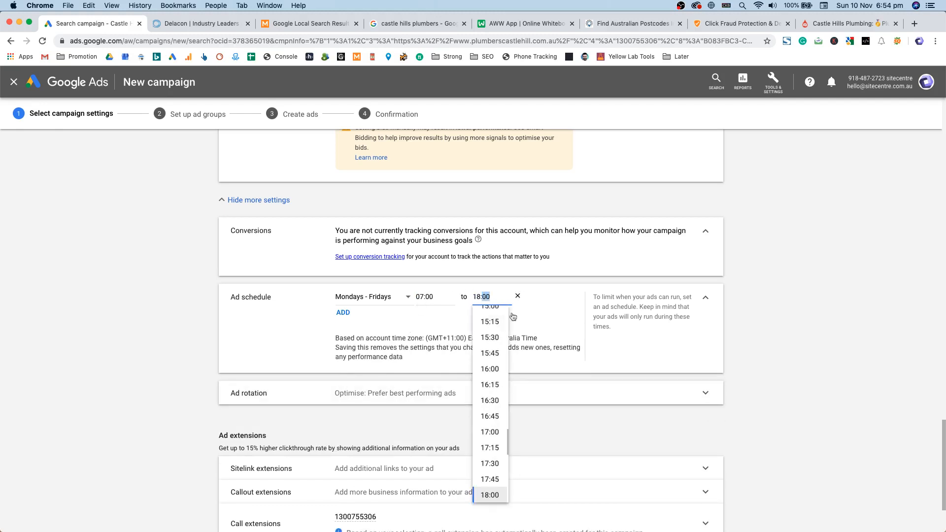
scroll(414, 348, "down", 3)
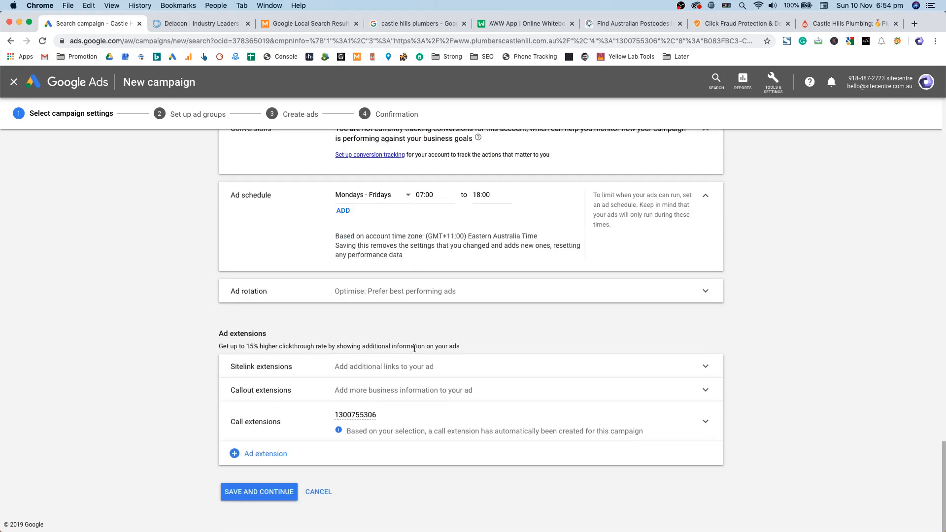
left_click(386, 302)
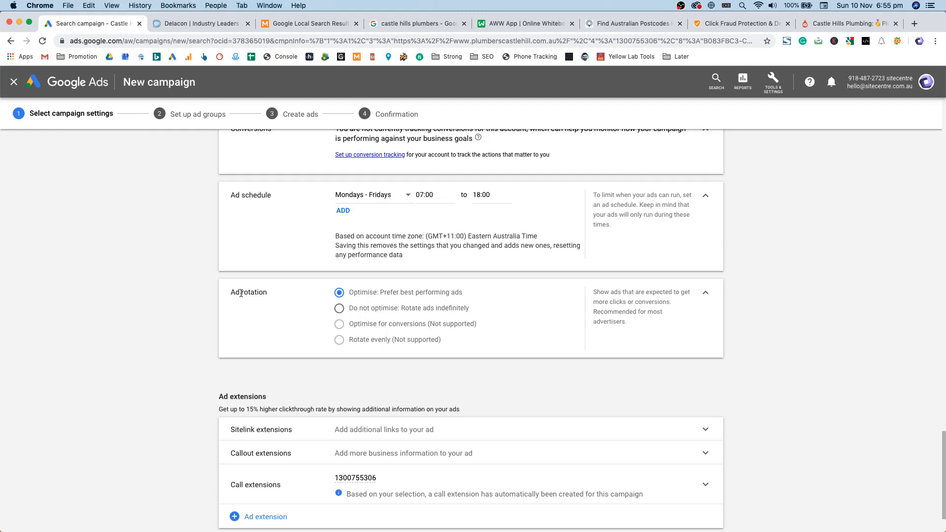
Step: Set ad rotation to 'Do not optimise: Rotate ads indefinitely' and save the campaign settings
left_click(375, 310)
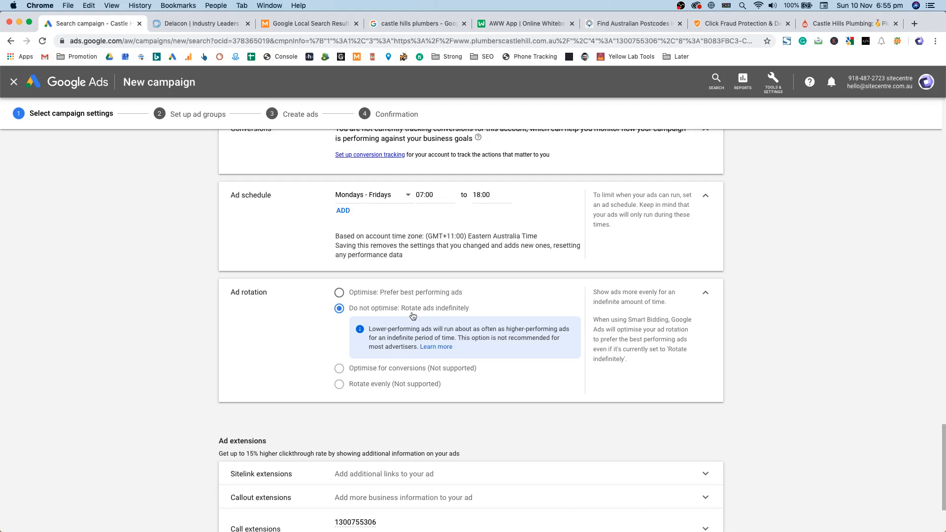
scroll(413, 316, "down", 3)
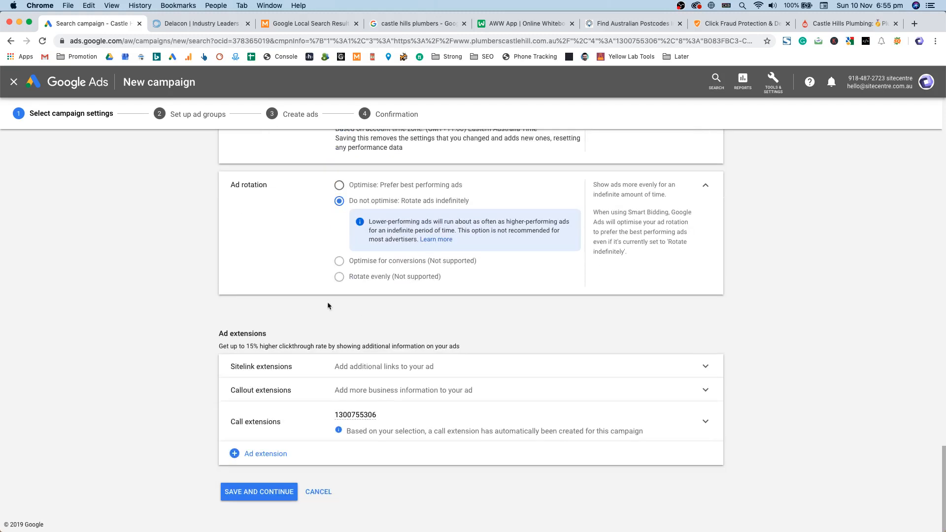
left_click_drag(220, 333, 493, 354)
left_click(289, 359)
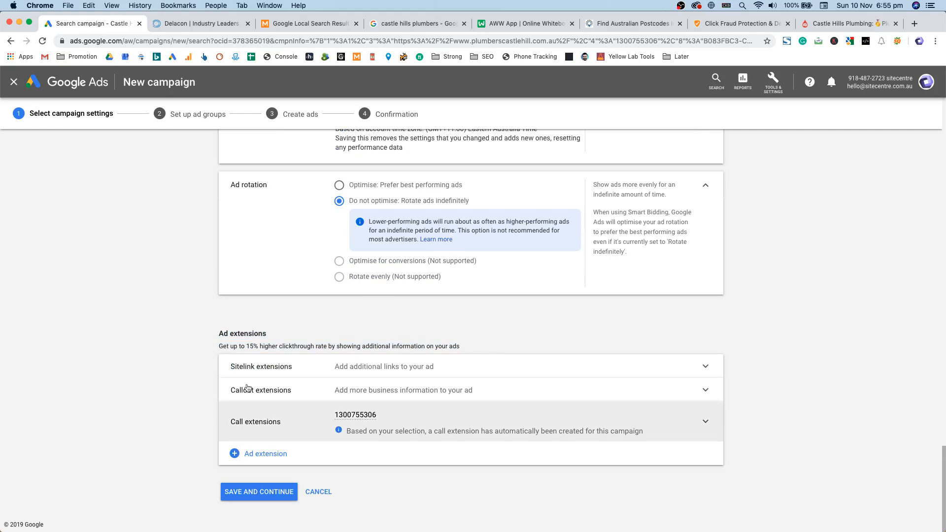
left_click(272, 492)
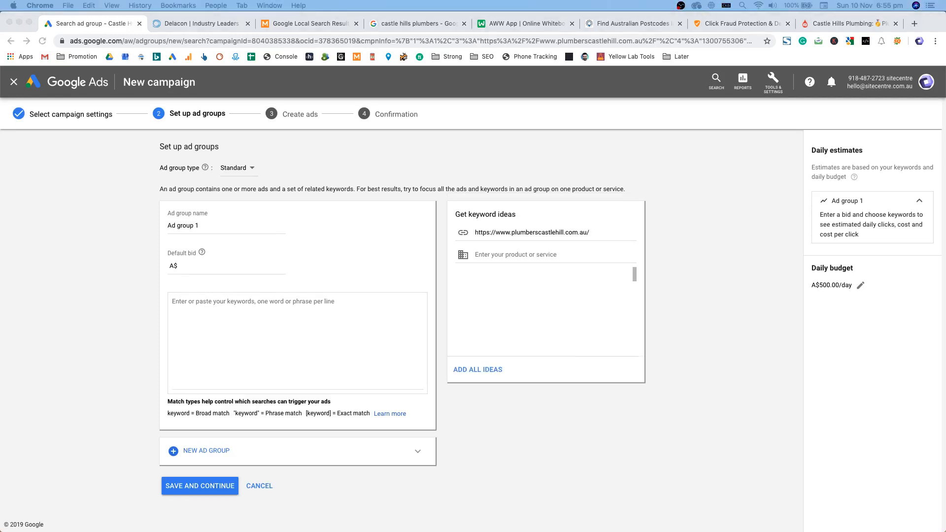
Step: Keep the Standard ad group type and name the ad group 'Suburb'
left_click(360, 291)
left_click_drag(220, 146, 184, 147)
left_click(222, 168)
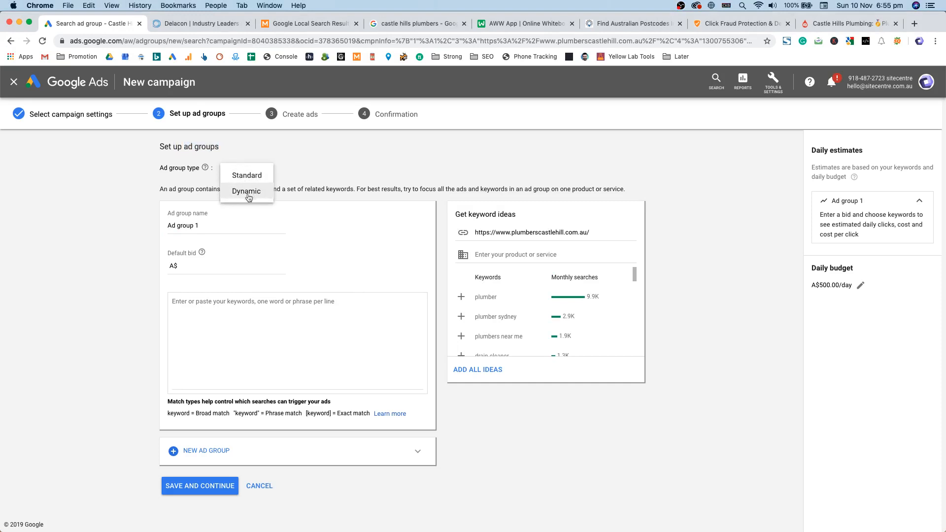
left_click(319, 190)
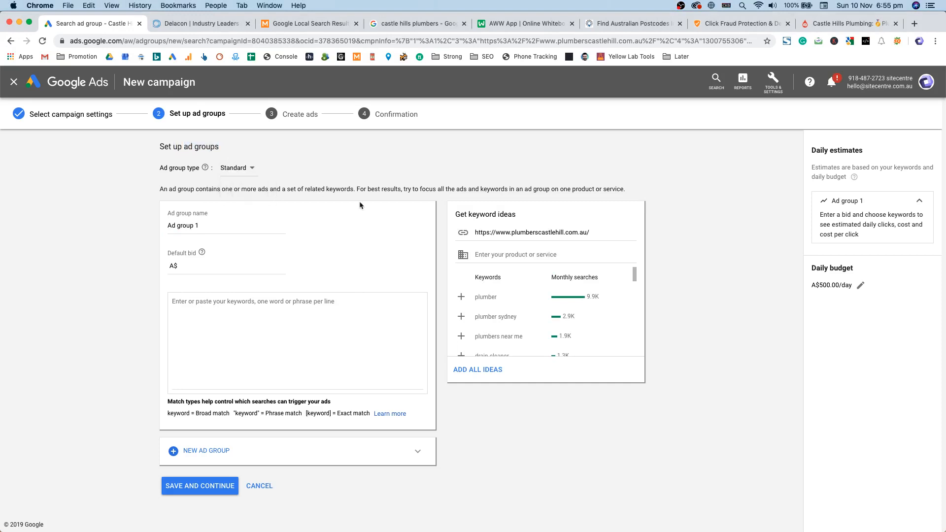
triple_click(213, 224)
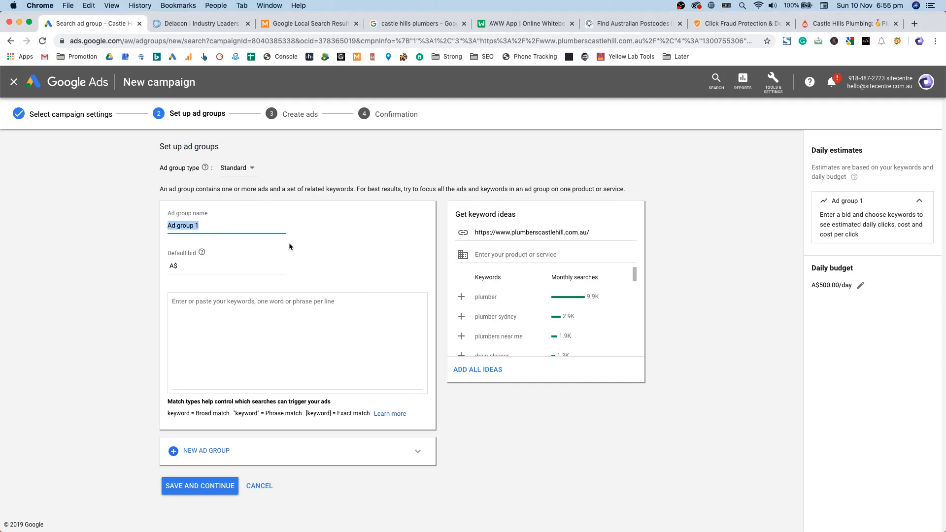
triple_click(251, 227)
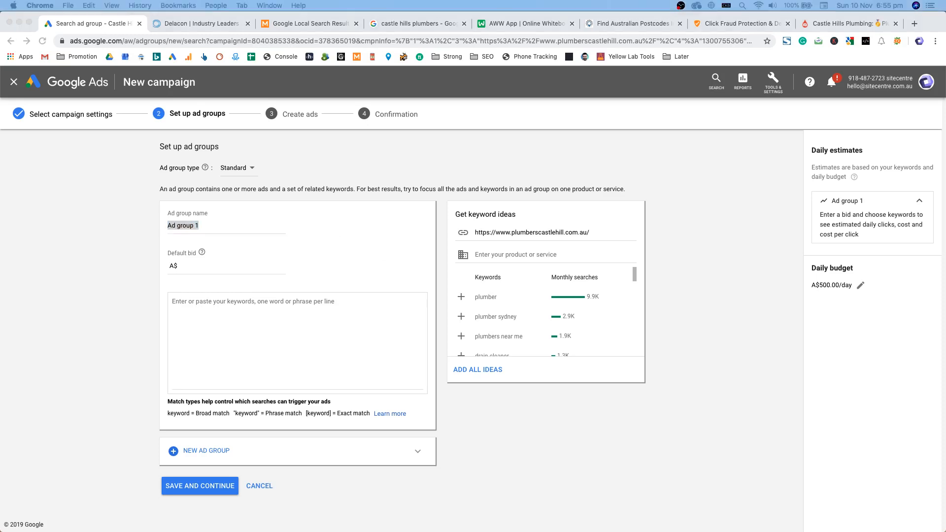
left_click(303, 323)
type("Suburb")
key("Tab")
Step: Enter a default bid of A$ 5 for the Suburb ad group
left_click(246, 270)
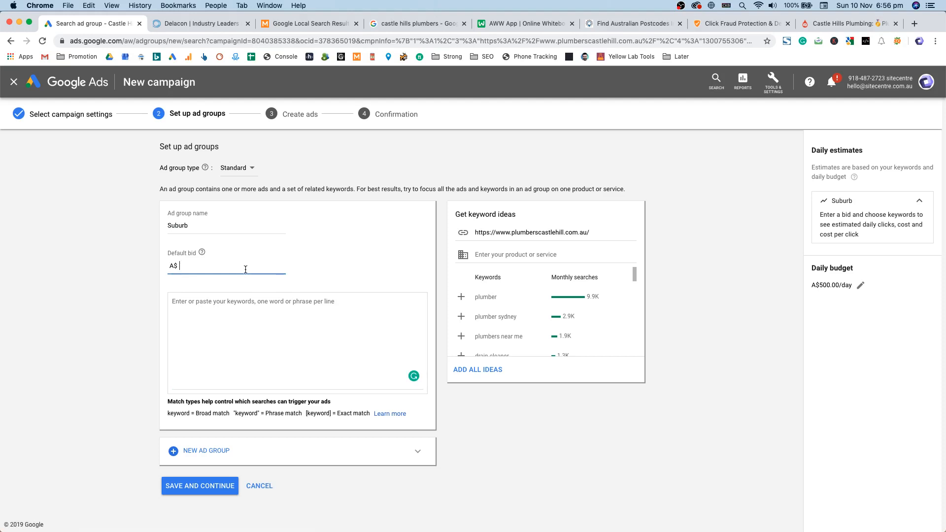
type("5")
double_click(180, 253)
left_click(191, 265)
triple_click(190, 252)
left_click(182, 223)
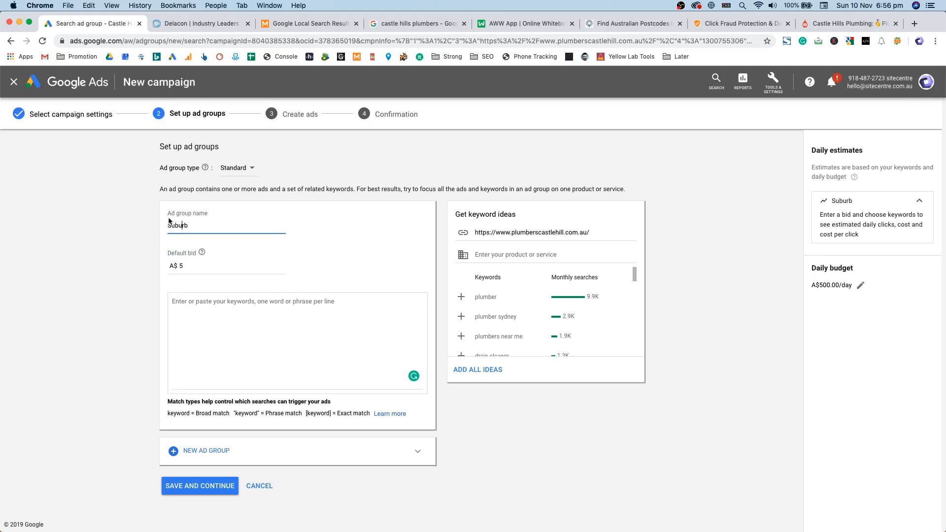
left_click(199, 341)
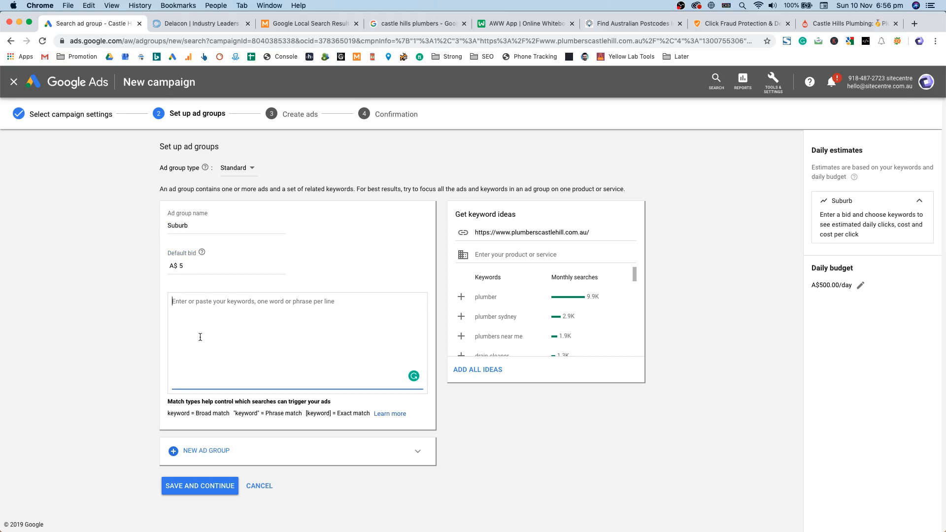
double_click(185, 266)
left_click(206, 315)
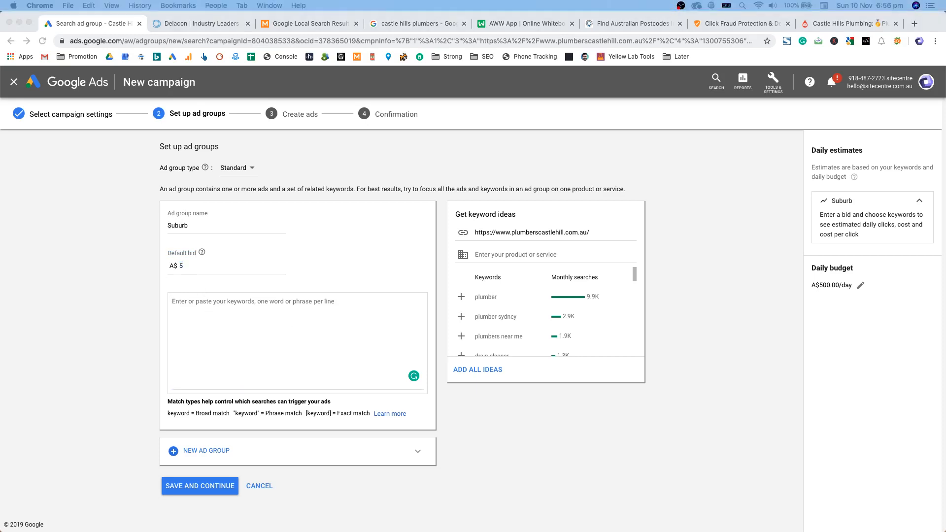
left_click(279, 303)
left_click(321, 341)
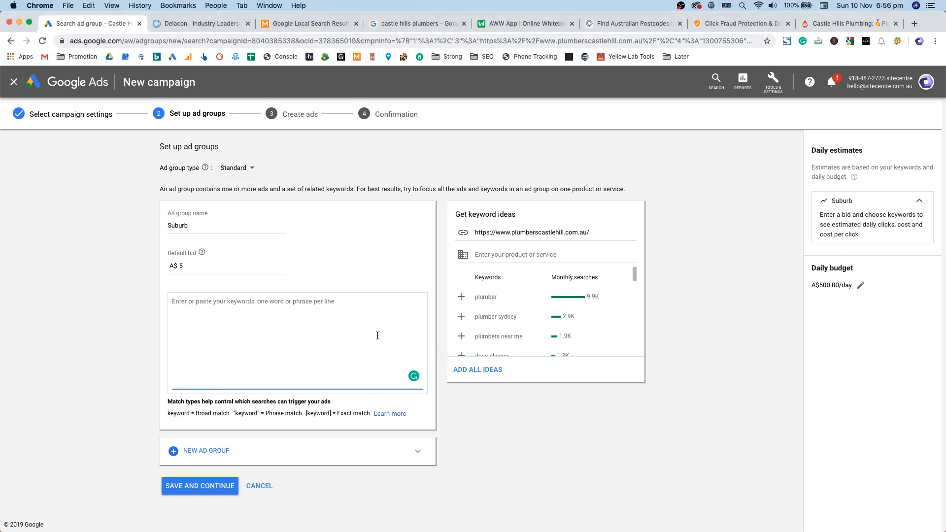
Step: Enter the keyword Castle Hills Blocked Drains in the keywords box
type("Castle H")
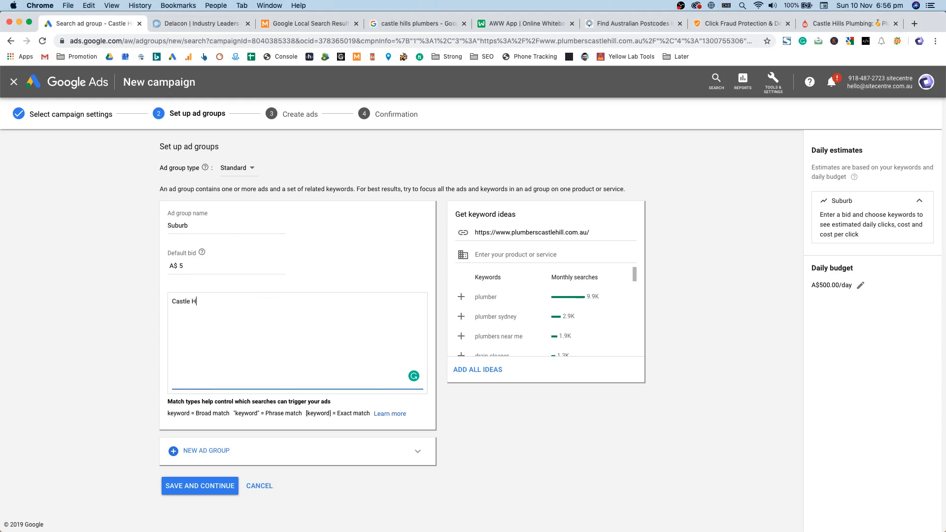
type("ills Blocked Drains")
key("super+Tab")
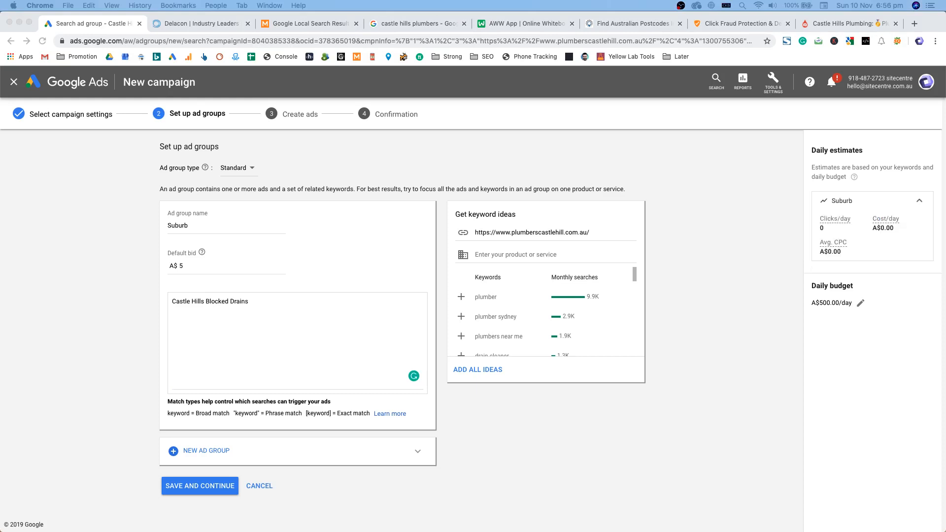
left_click(291, 304)
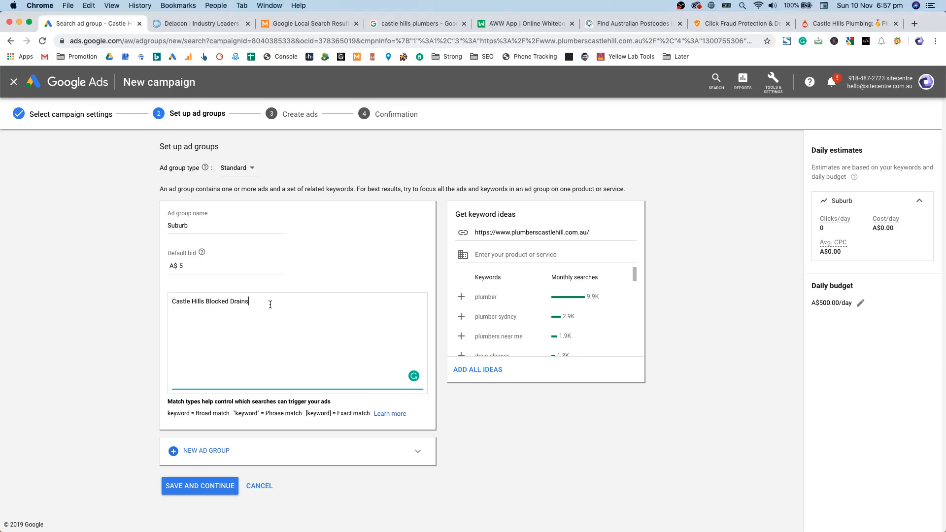
left_click_drag(197, 415, 370, 414)
left_click(277, 425)
left_click(335, 378)
Step: Put a + before each word to make it +Castle +Hills +Blocked +Drains
mouse_move(177, 300)
left_mouse_down()
mouse_move(204, 301)
mouse_move(187, 299)
left_mouse_up()
left_click(186, 300)
left_click(171, 302)
left_click(174, 302)
left_click_drag(175, 302, 203, 302)
triple_click(238, 306)
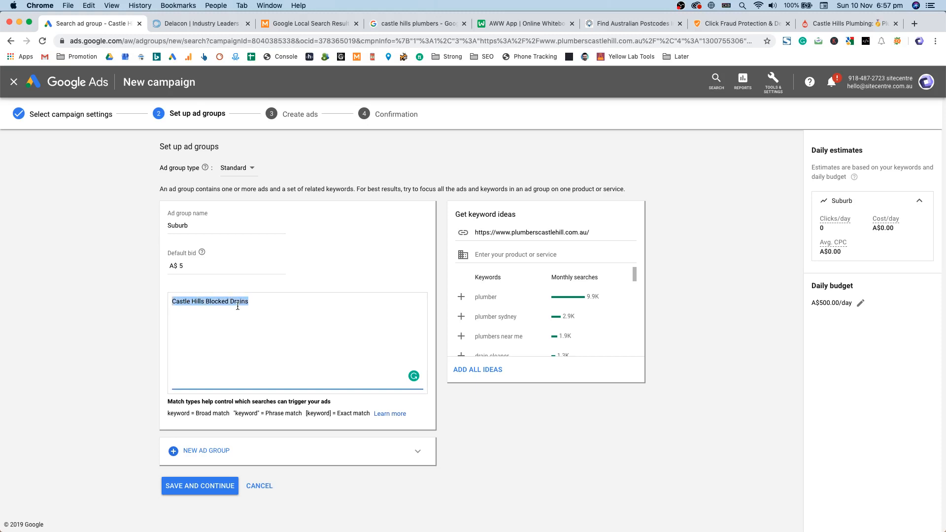
double_click(235, 305)
triple_click(215, 301)
double_click(212, 301)
left_click_drag(203, 299, 183, 299)
left_click(226, 307)
double_click(239, 301)
double_click(217, 301)
double_click(246, 301)
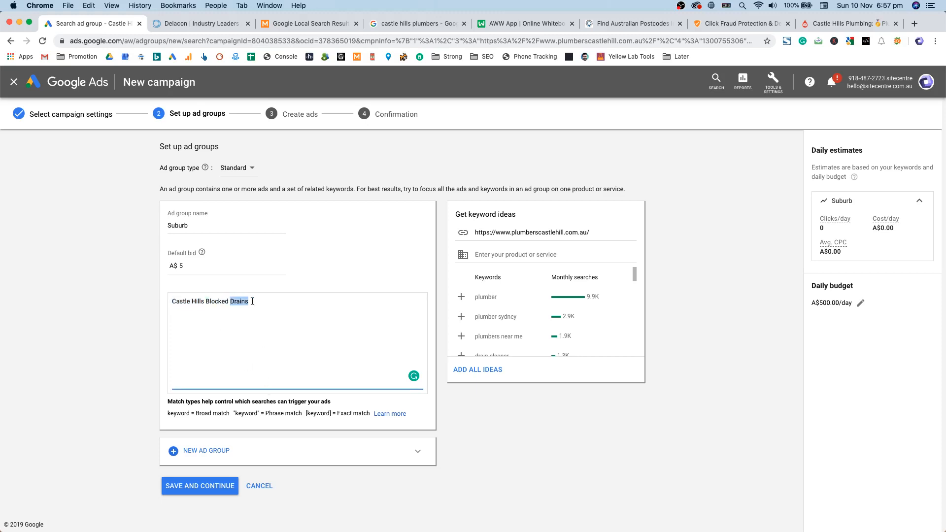
double_click(199, 301)
double_click(180, 307)
double_click(181, 301)
left_click(315, 320)
left_click(173, 301)
type("+")
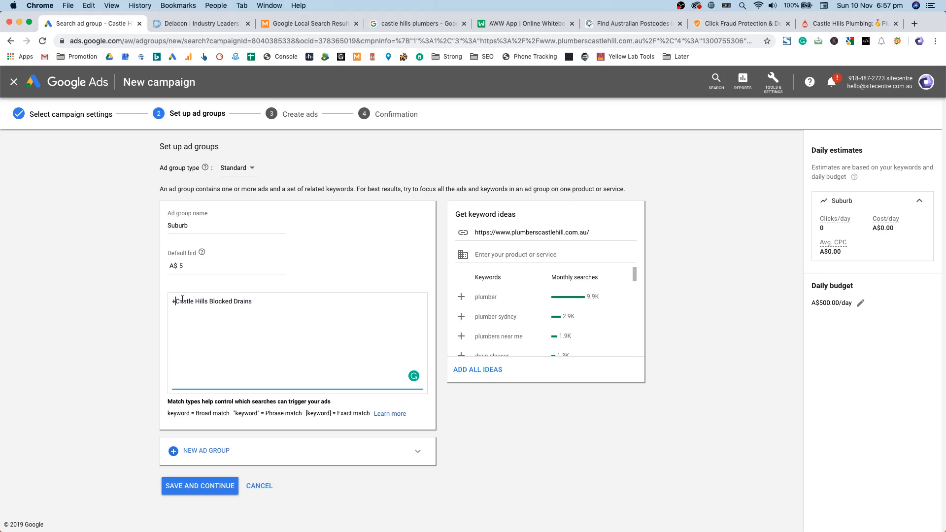
left_click(195, 301)
type("+")
left_click(213, 301)
type("+")
left_click(241, 301)
type("+")
Step: Undo an accidental move of Drains, leaving the broad match modifier keyword intact
left_click_drag(172, 301, 240, 301)
double_click(256, 301)
key("super+z")
left_click(242, 301)
left_click_drag(272, 312, 138, 295)
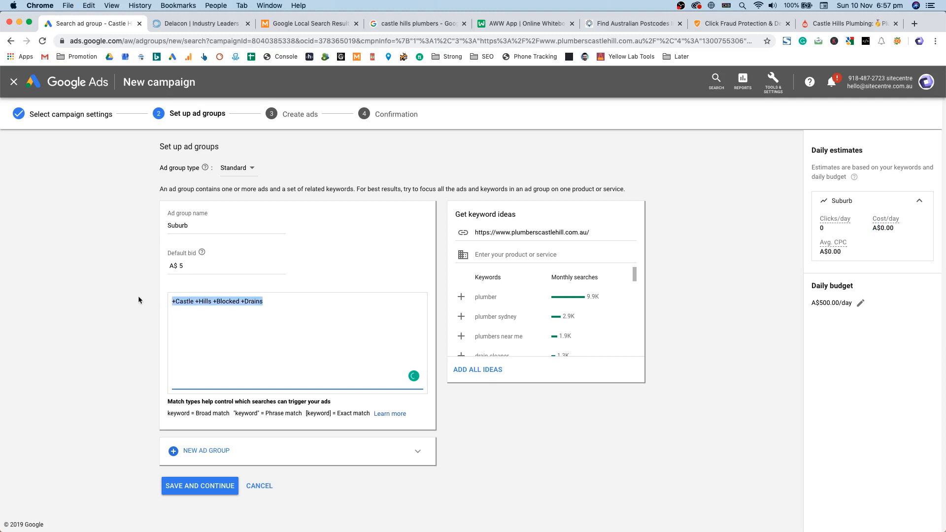
left_click(288, 308)
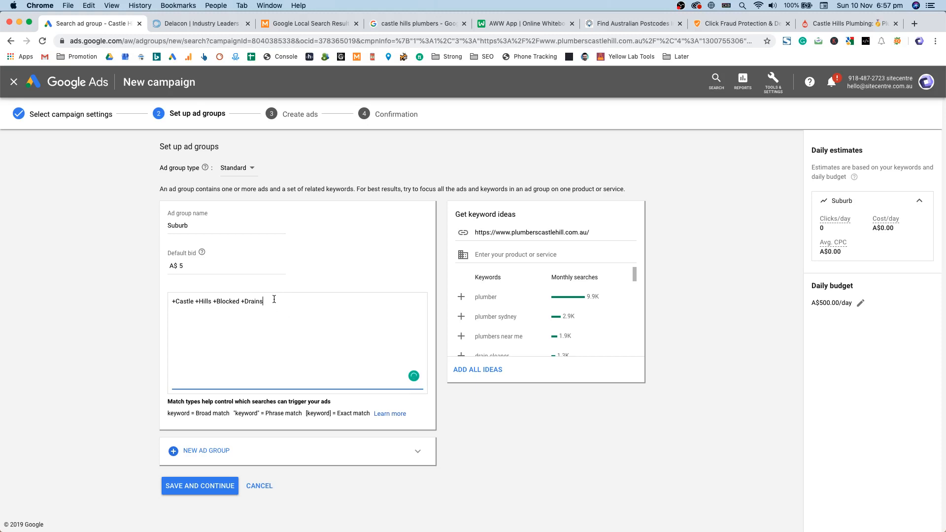
Step: Retype the final letters of +Drains, +Blocked and +Hills in the broad match keyword
left_click_drag(268, 303, 260, 302)
key("BackSpace")
type("s")
left_click(241, 303)
key("BackSpace")
key("BackSpace")
type("ed")
left_click(211, 301)
key("BackSpace")
type("s")
double_click(184, 302)
left_click(299, 309)
Step: Add the exact match keyword [Castle Hills Block Drains] on a new line
type("[C")
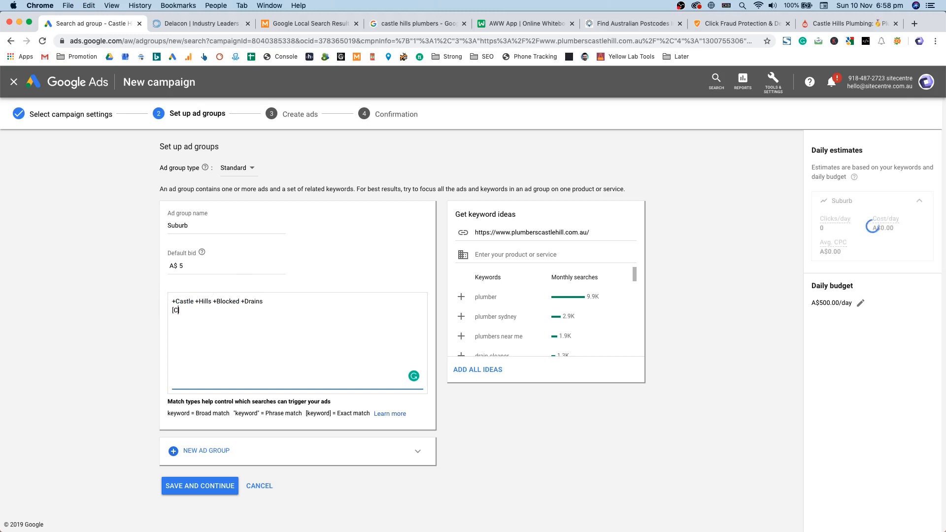
type("astle Hills Block Drains]")
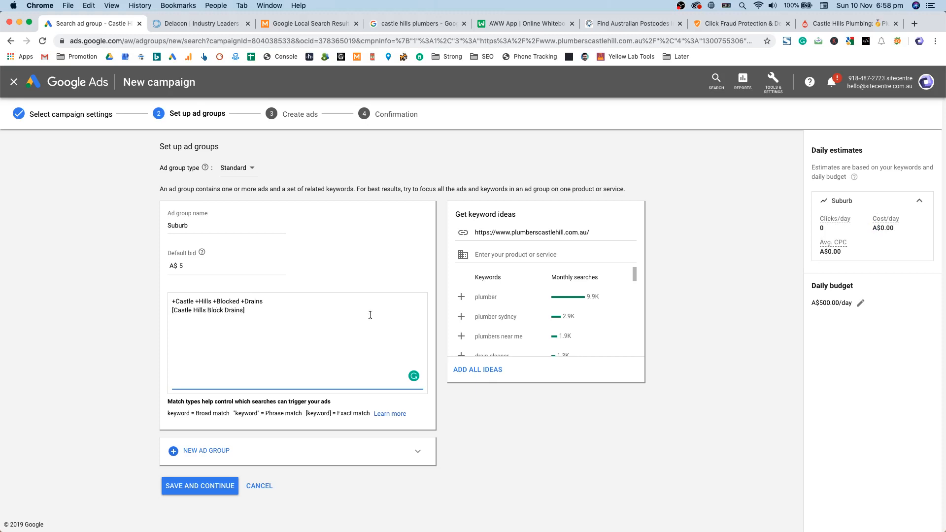
left_click_drag(173, 310, 234, 309)
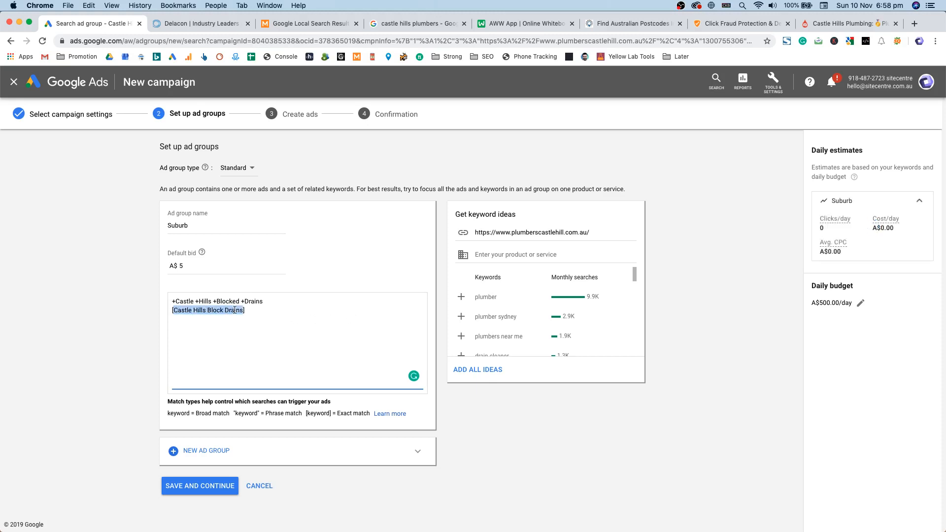
left_click(234, 309)
double_click(189, 309)
left_click(228, 309)
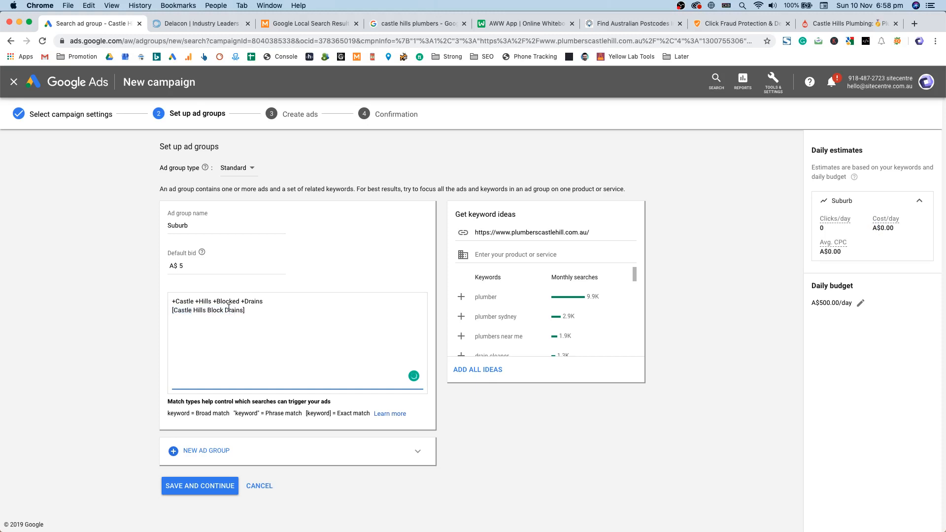
double_click(228, 309)
mouse_move(183, 309)
left_mouse_down()
mouse_move(235, 309)
mouse_move(189, 310)
mouse_move(196, 310)
left_mouse_up()
left_click(188, 310)
left_click(231, 311)
type("s")
Step: Add a second exact match keyword, [Blocked Drains Castle Hills]
left_click(258, 303)
left_click(204, 311)
key("BackSpace")
key("super+z")
key("super+shift+Left")
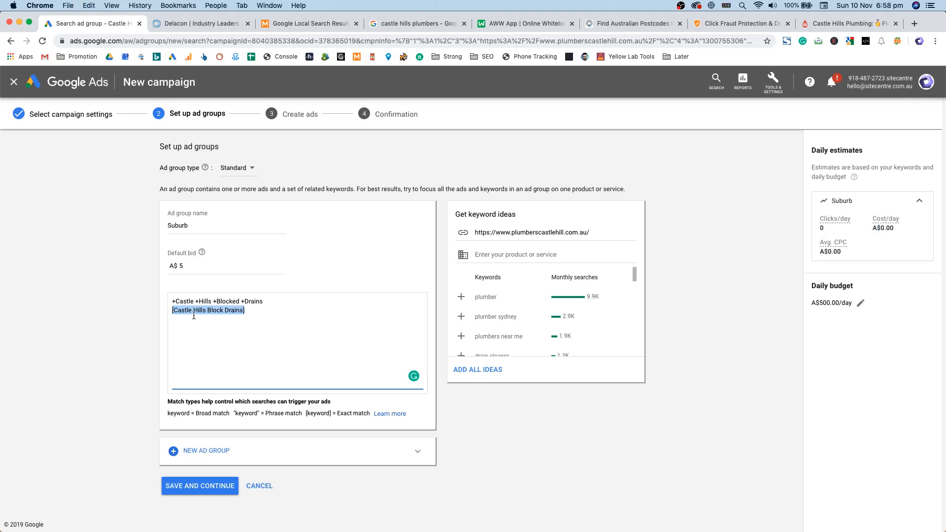
left_click(256, 314)
key("alt+shift+Left")
key("alt+shift+Left")
key("alt+shift+Left")
key("alt+shift+Left")
left_click(264, 311)
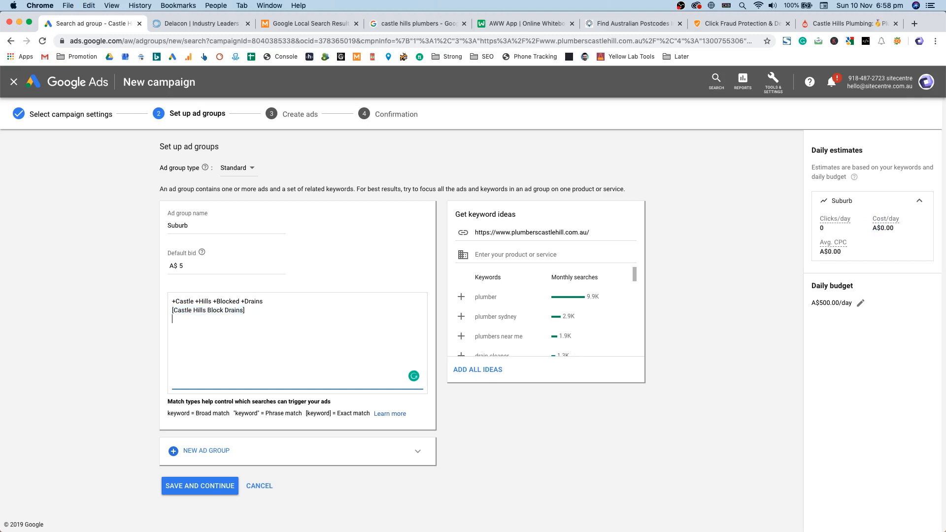
type("[Blo")
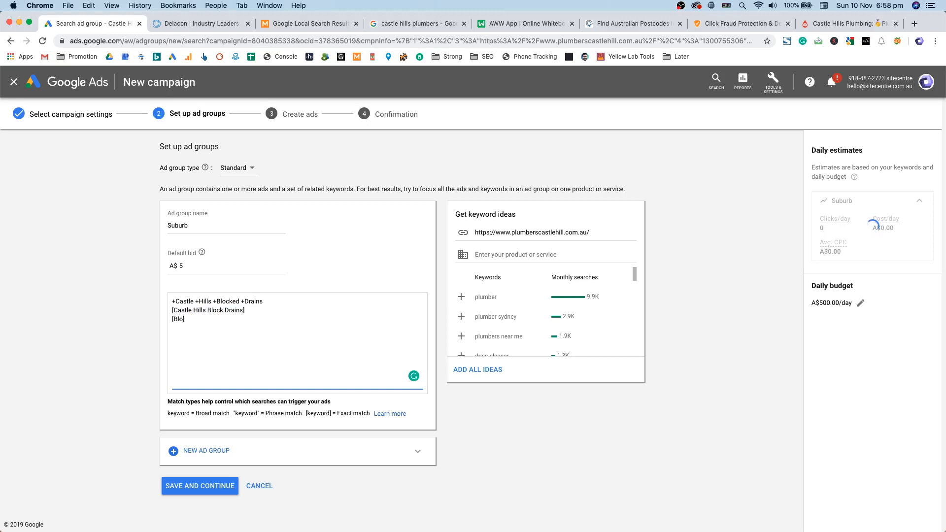
type("cked Drains Castle Hills")
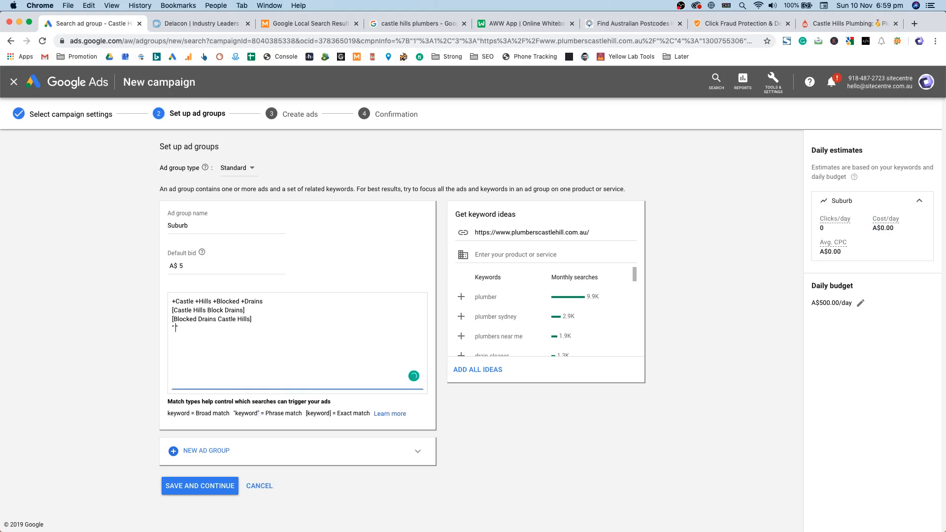
Step: Add the phrase match keyword "Castle Hills Blocked Drains" as the last line
type("Ca")
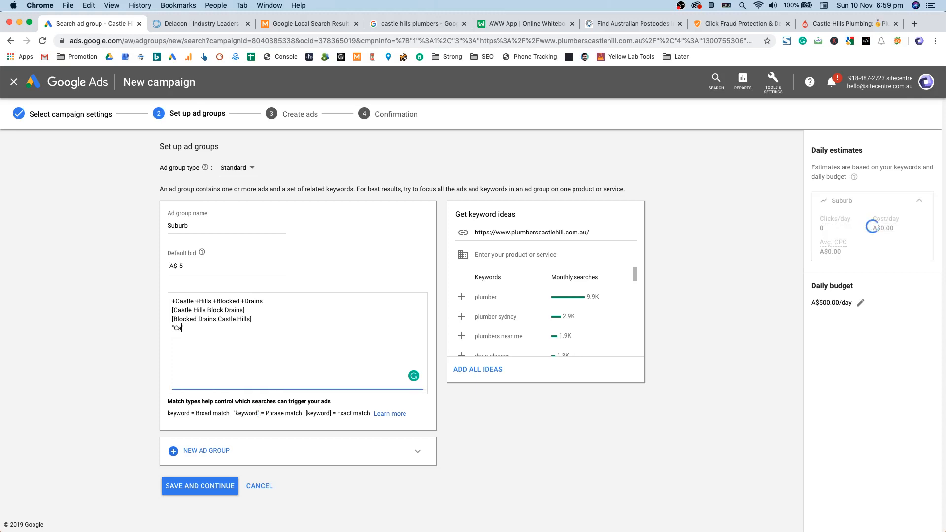
type("stle Hills Blocked Drains")
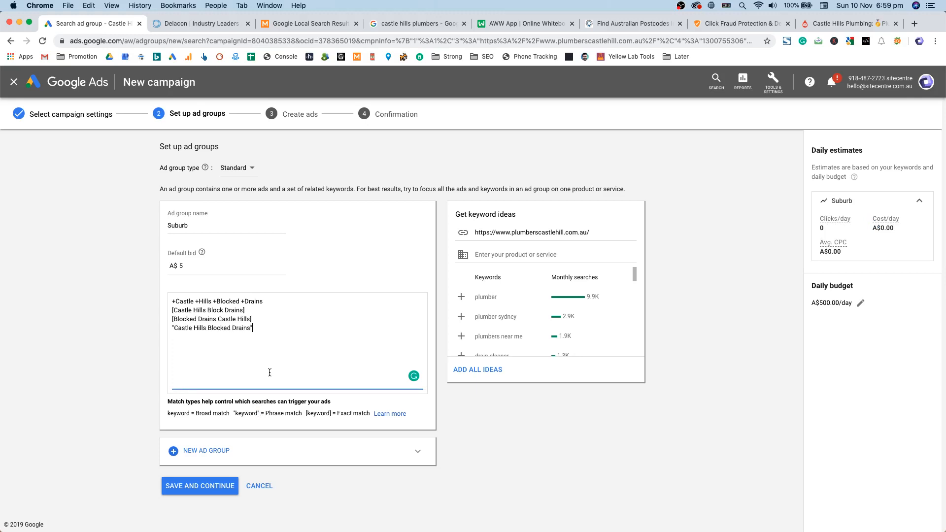
double_click(244, 323)
left_click(223, 327)
left_click(232, 337)
left_click_drag(177, 330, 201, 328)
left_click(202, 328)
double_click(200, 328)
key("BackSpace")
key("BackSpace")
key("super+z")
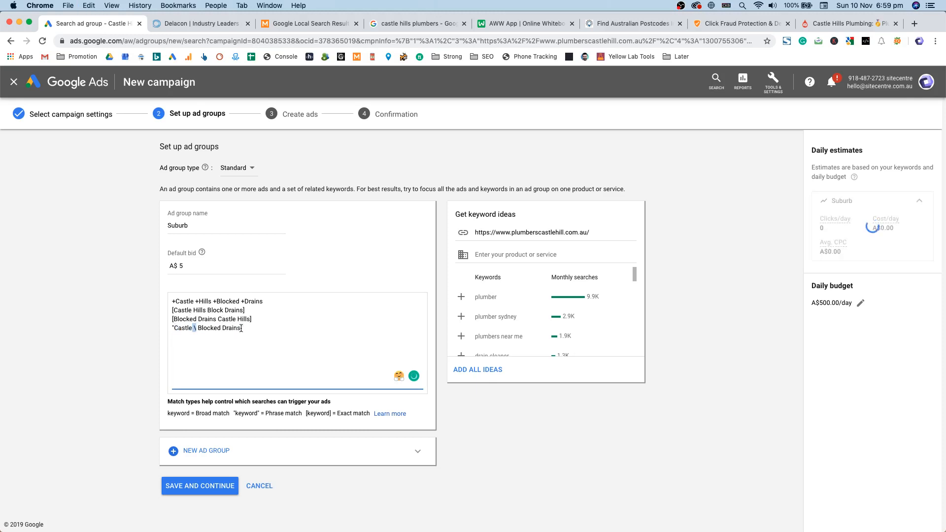
key("super+z")
Step: Review the keyword list, restoring the accidentally deleted word Castle in the phrase keyword
left_click_drag(194, 328, 203, 346)
left_click(262, 328)
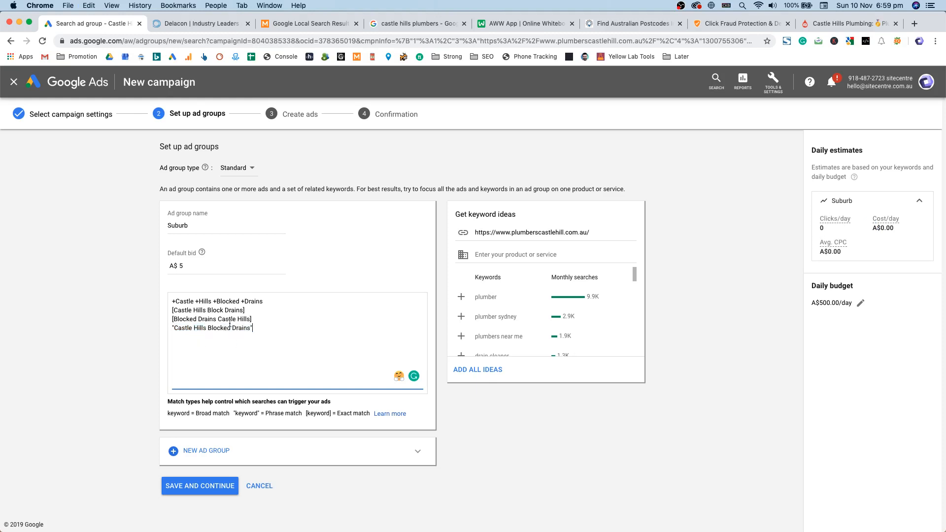
double_click(202, 327)
left_click(174, 326)
double_click(175, 327)
key("BackSpace")
key("super+z")
left_click(257, 329)
left_click_drag(256, 329, 170, 330)
left_click(238, 312)
left_click_drag(259, 329, 168, 330)
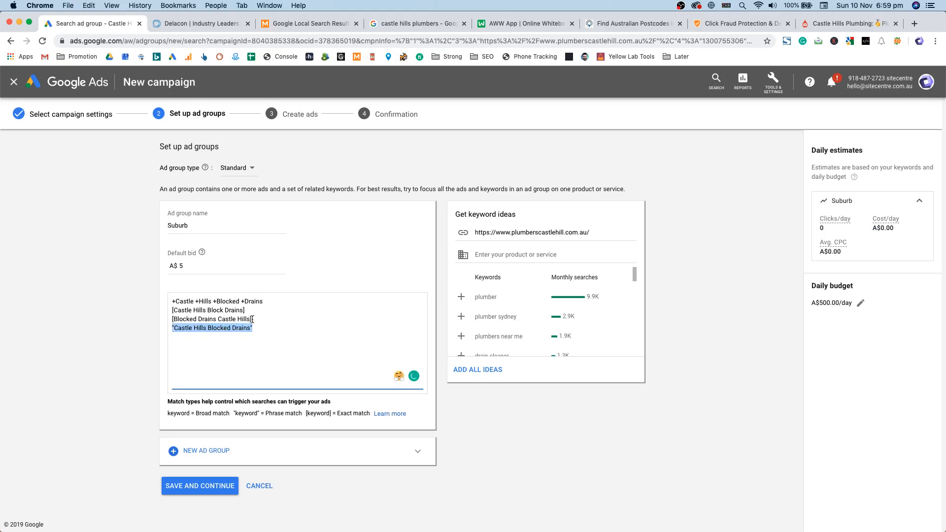
left_click_drag(253, 319, 150, 309)
left_click(227, 328)
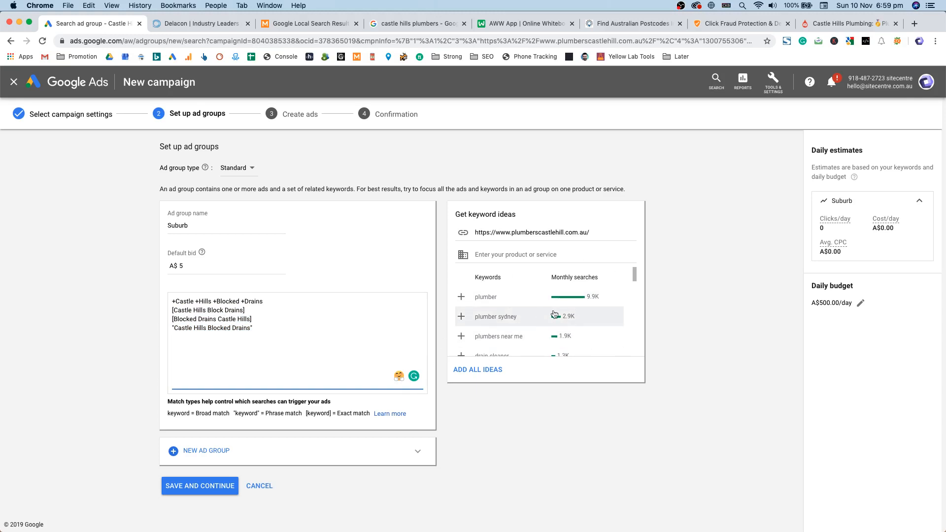
Step: Save the Suburb ad group, continue to Create ads, and edit the new text ad's Final URL
left_click(209, 487)
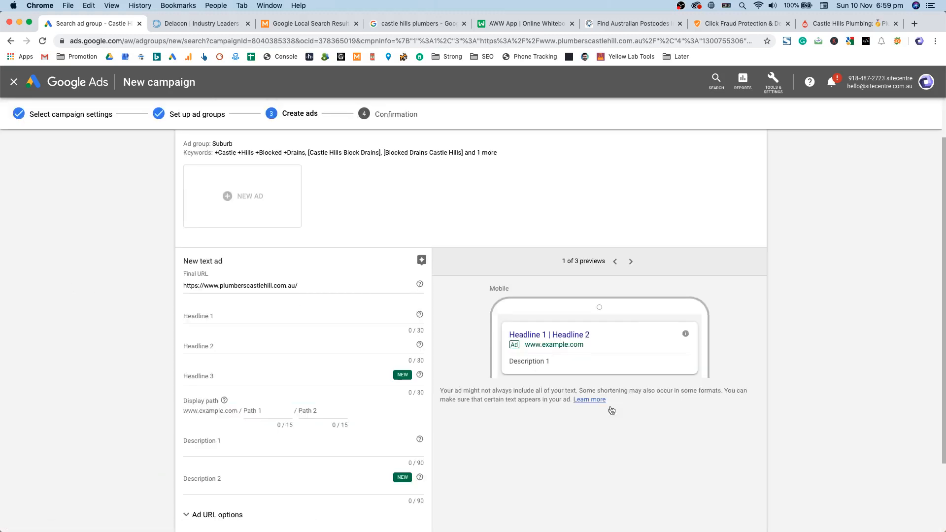
triple_click(288, 283)
left_click(322, 288)
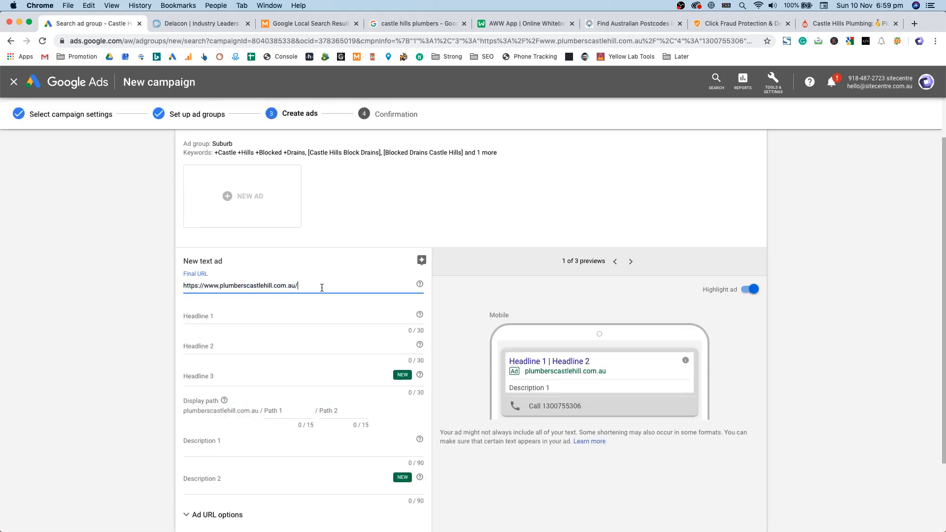
scroll(314, 296, "down", 1)
left_click(264, 286)
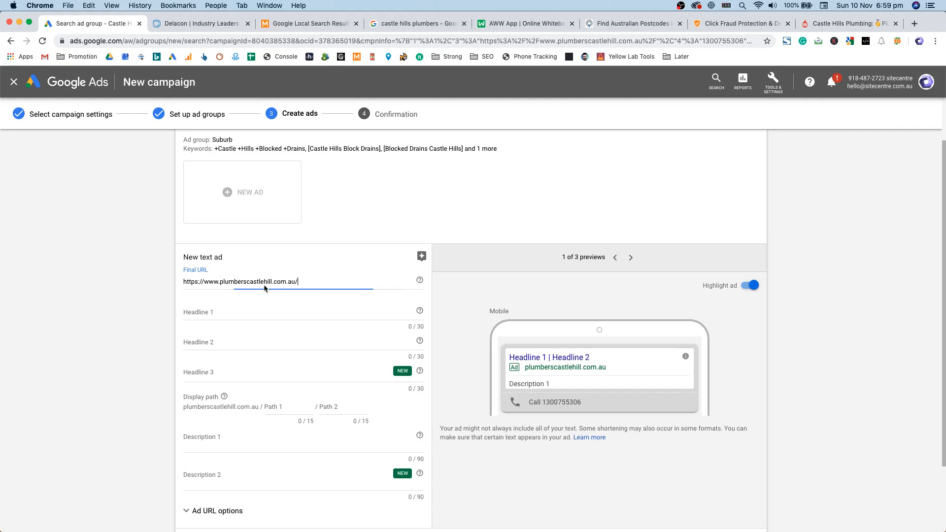
double_click(260, 281)
left_click(304, 283)
left_click_drag(253, 281, 255, 290)
left_click(259, 280)
double_click(260, 280)
left_click(304, 281)
Step: Set the ad's final URL to the plumber site's blocked-drains services page address
left_click(845, 23)
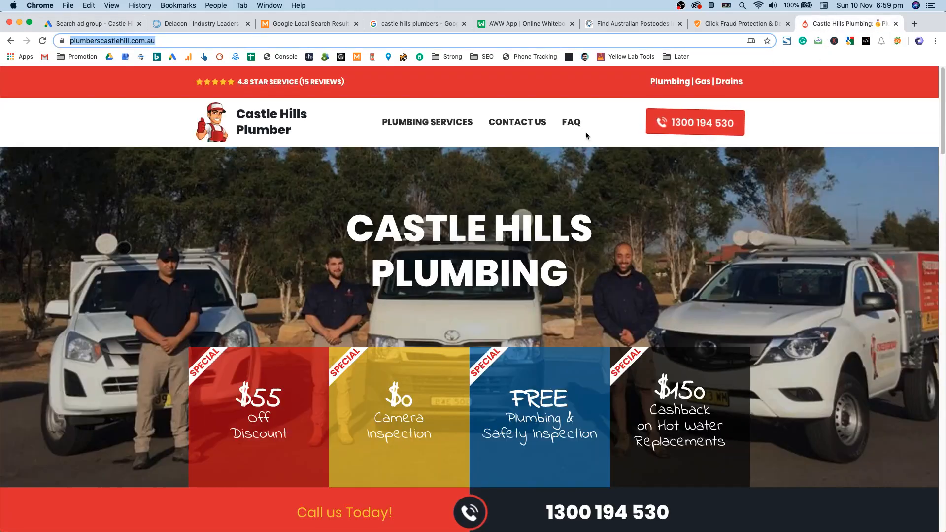
left_click(427, 122)
left_click(222, 304)
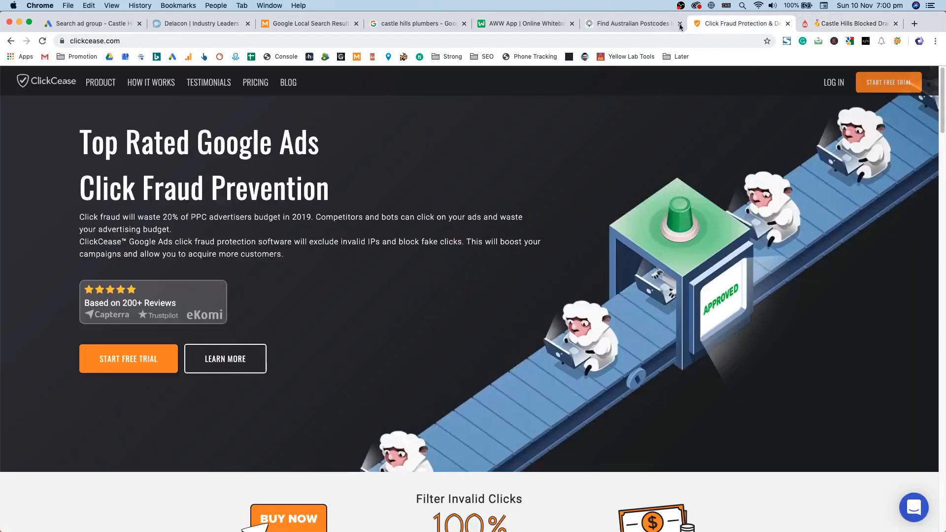
left_click(730, 23)
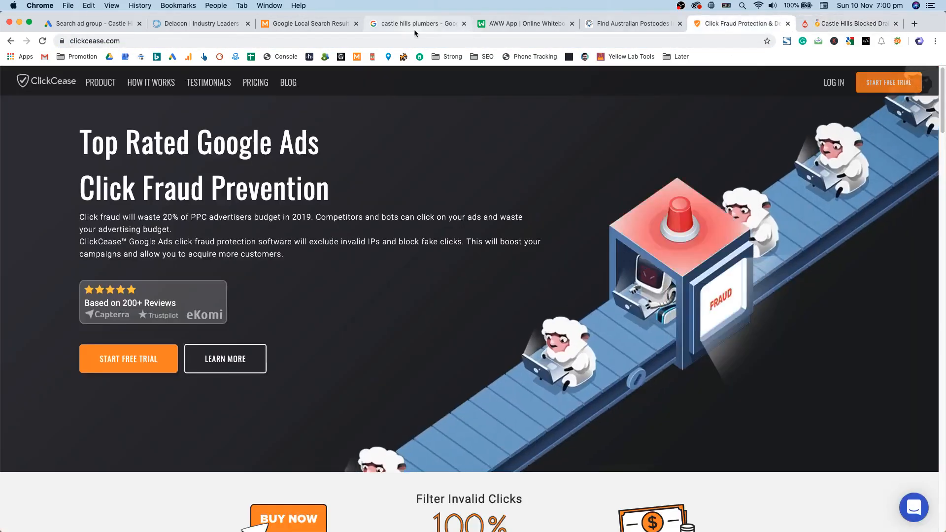
left_click(116, 25)
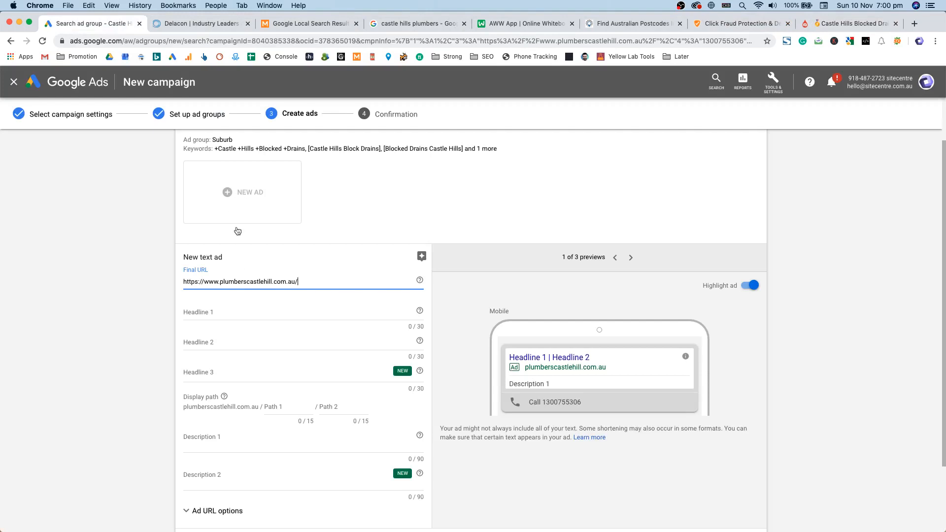
key("super+a")
type("https://www.plumberscastlehill.com.au/services/blocked-drains")
left_click(271, 312)
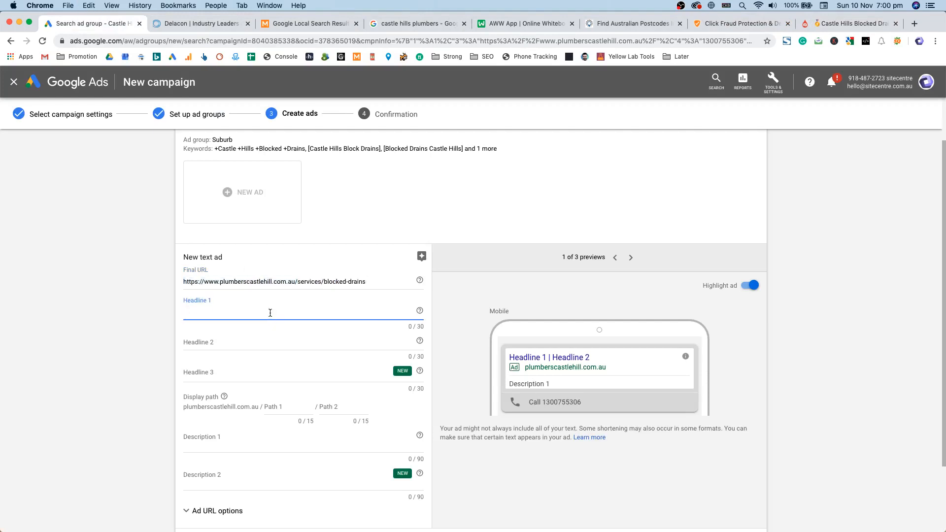
Step: Recheck the Blocked Drains page, then return to the ad form's first headline area
left_click(826, 25)
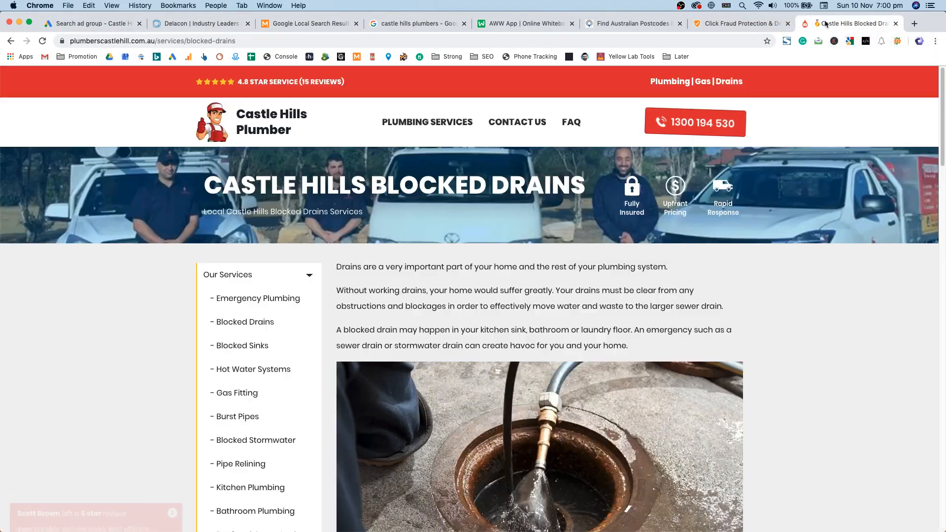
scroll(463, 254, "down", 2)
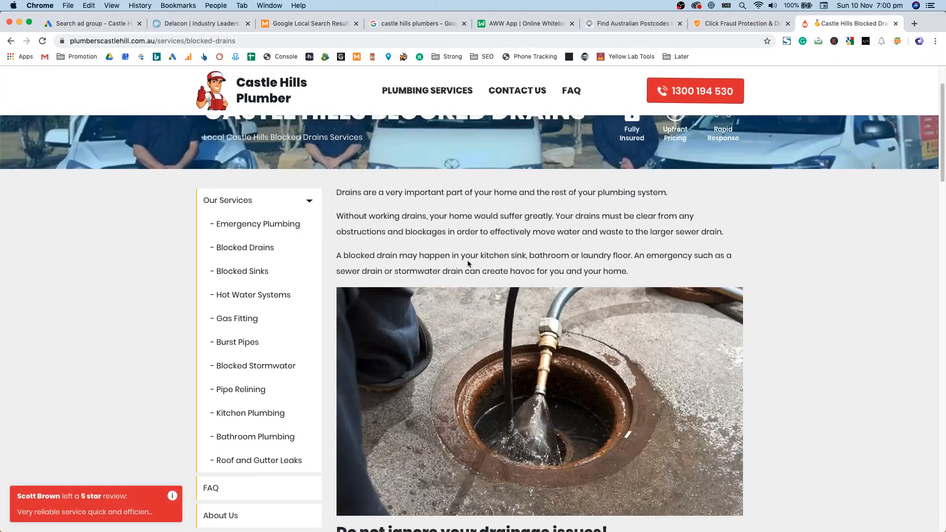
scroll(469, 264, "up", 2)
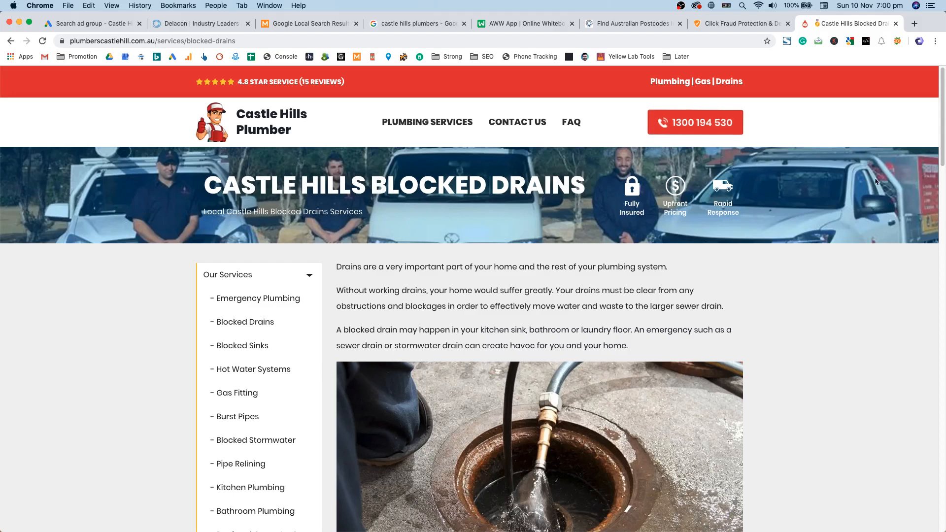
left_click(116, 27)
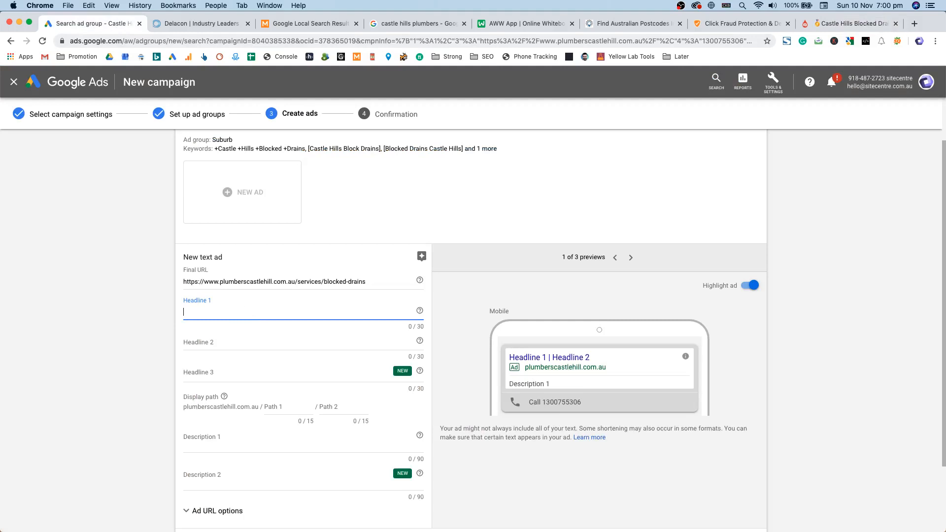
left_click(287, 316)
left_click(283, 315)
left_click(220, 373)
left_click(206, 342)
left_click(202, 307)
scroll(137, 317, "down", 3)
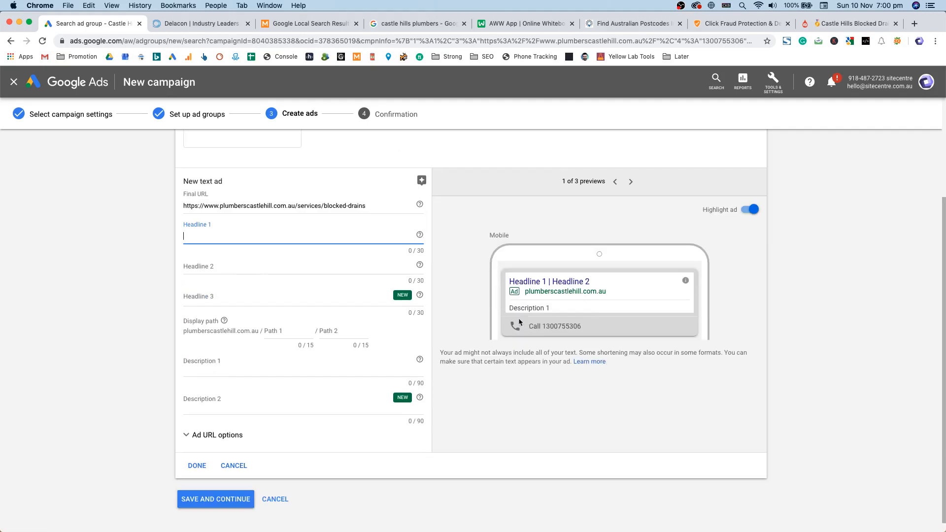
scroll(365, 319, "up", 3)
left_click(454, 152)
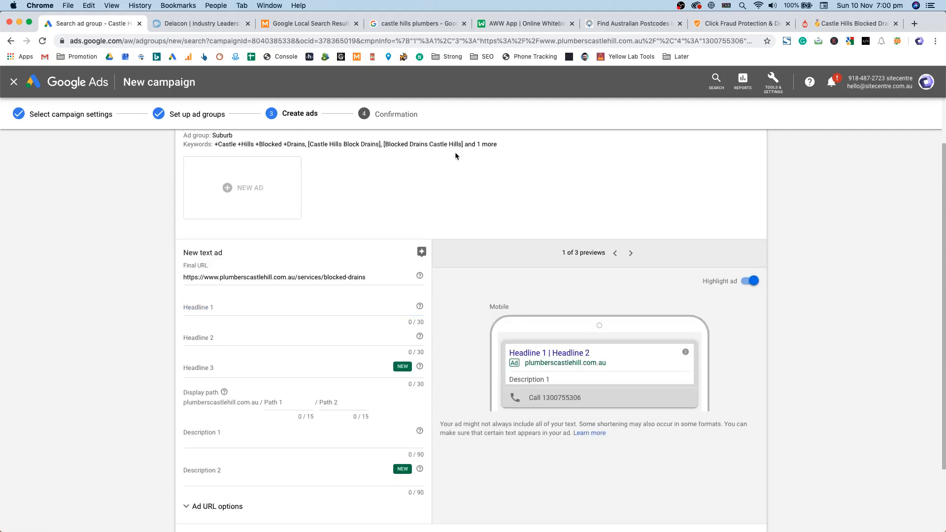
Step: Change the Google search from 'castle hills plumbers' to 'castle hills blocked drains'
left_click(388, 26)
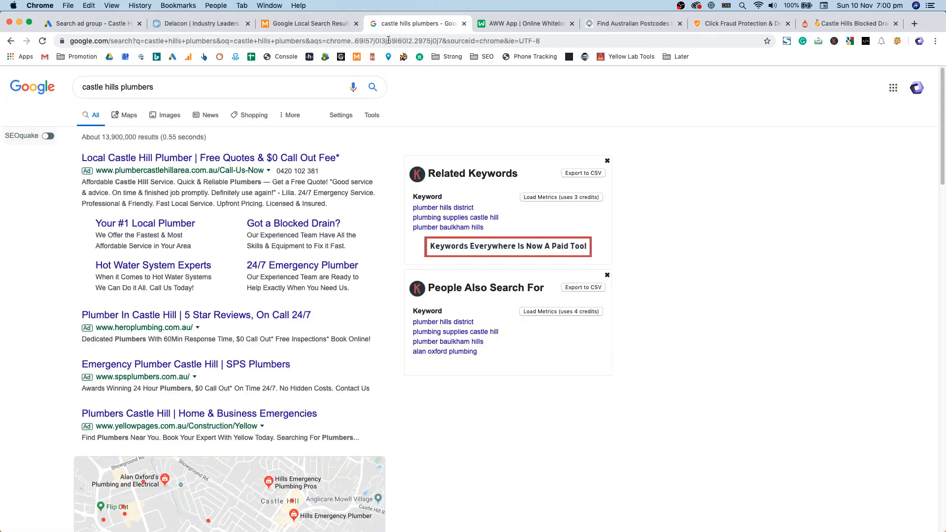
triple_click(135, 87)
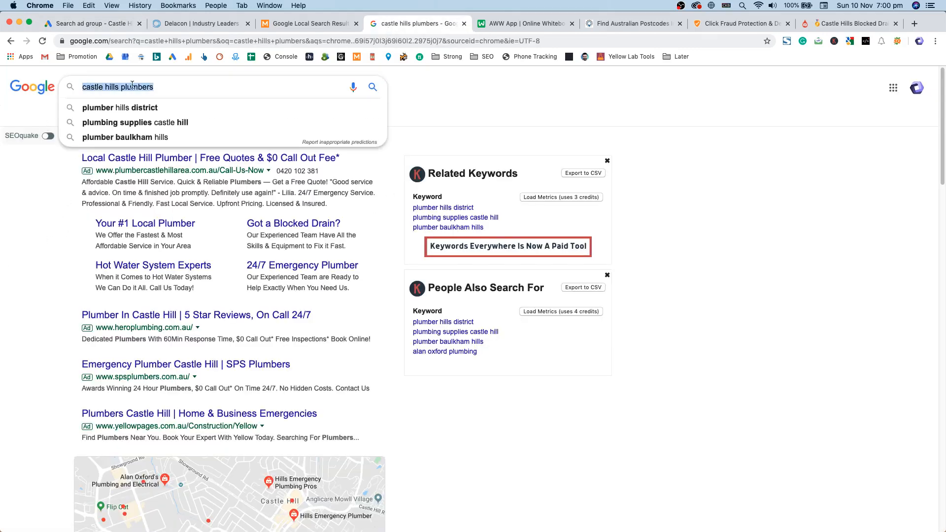
left_click(47, 176)
left_click(125, 87)
mouse_move(124, 87)
left_mouse_down()
mouse_move(98, 85)
mouse_move(130, 83)
left_mouse_up()
type("blocked drains")
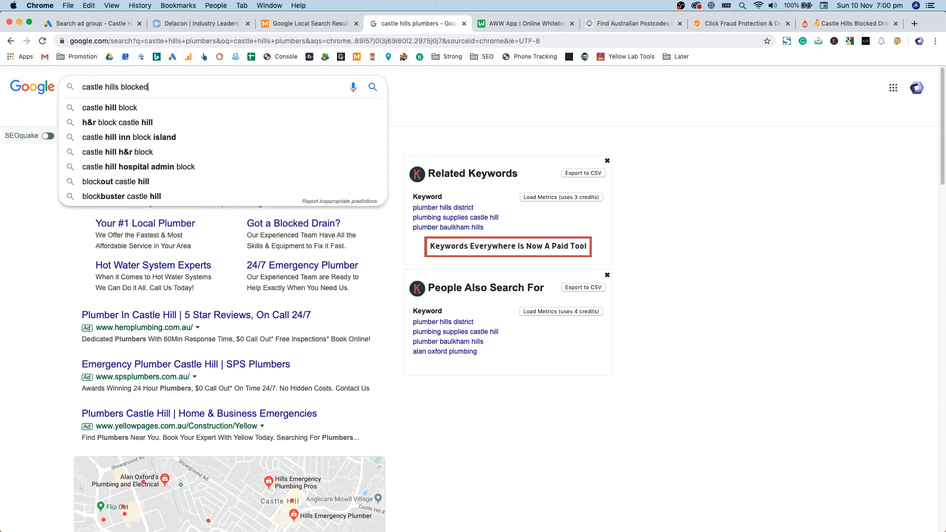
key("Return")
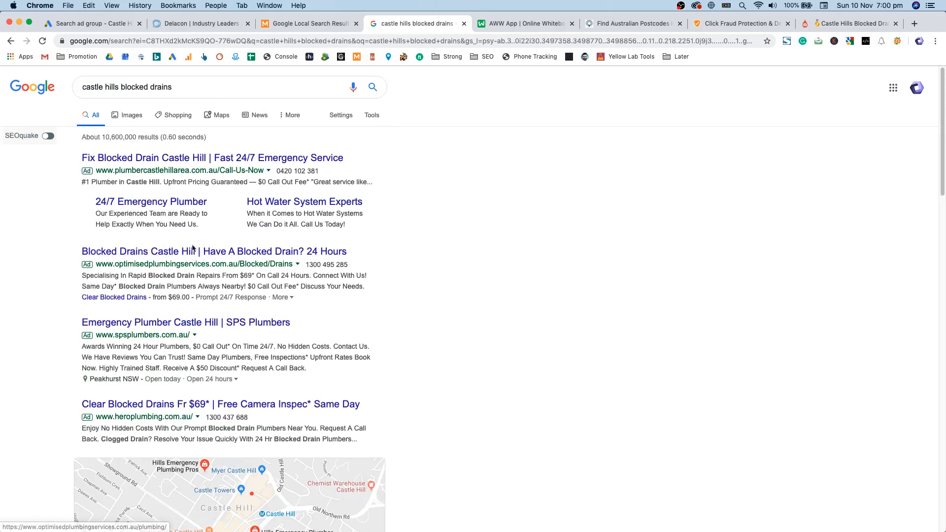
triple_click(196, 86)
key("super+c")
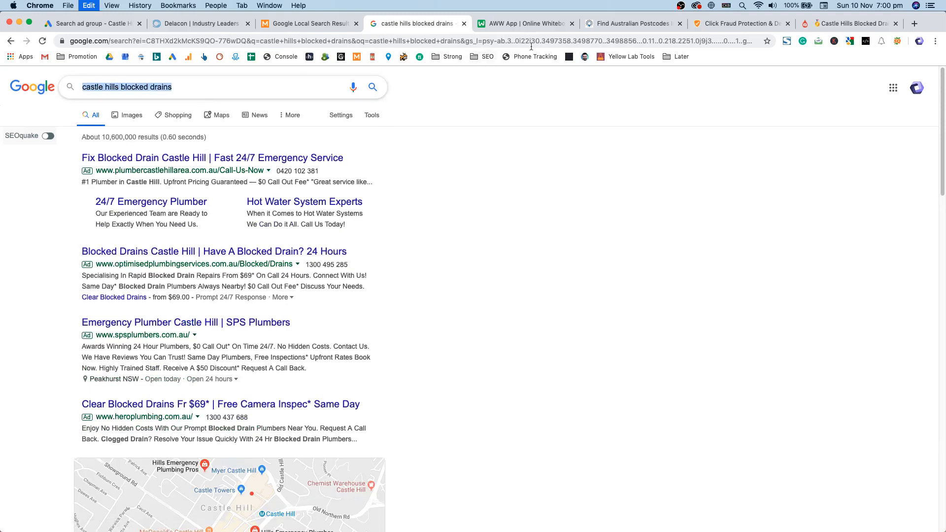
Step: Set the Local Search Tool to Australia, Castle Hills, NSW with the blocked drains query
left_click(318, 20)
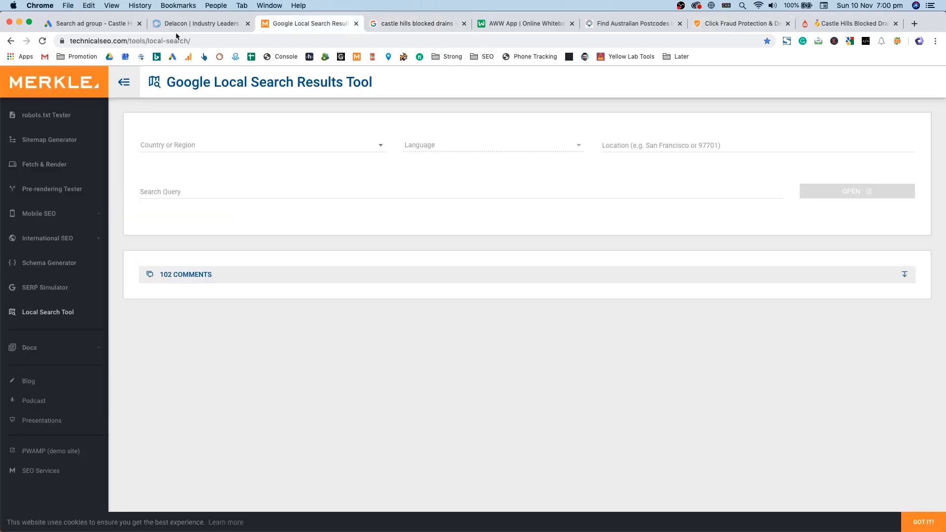
left_click(268, 42)
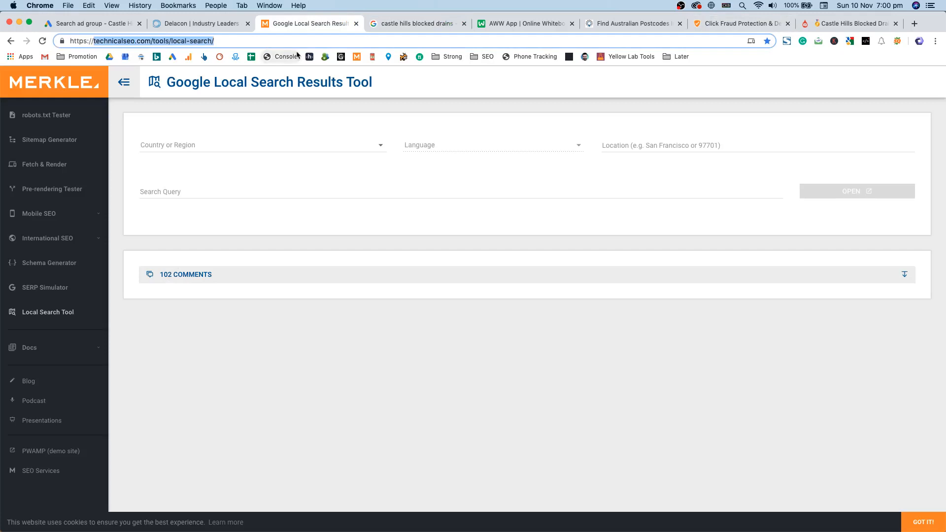
left_click(243, 148)
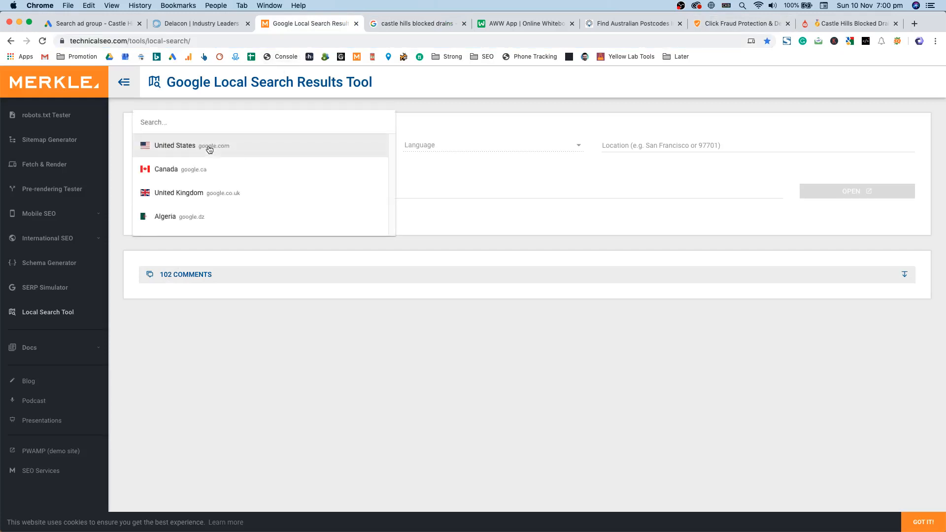
left_click(197, 173)
left_click(647, 147)
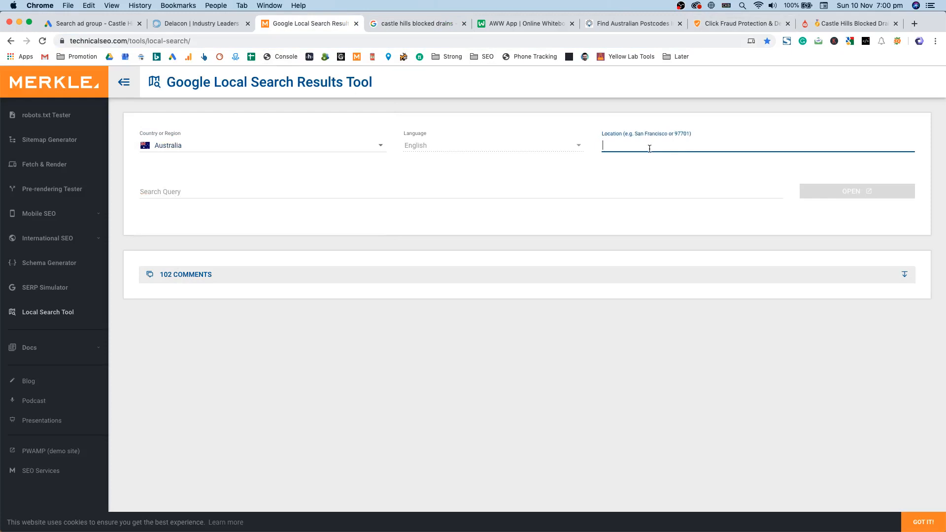
type("Castle Hills")
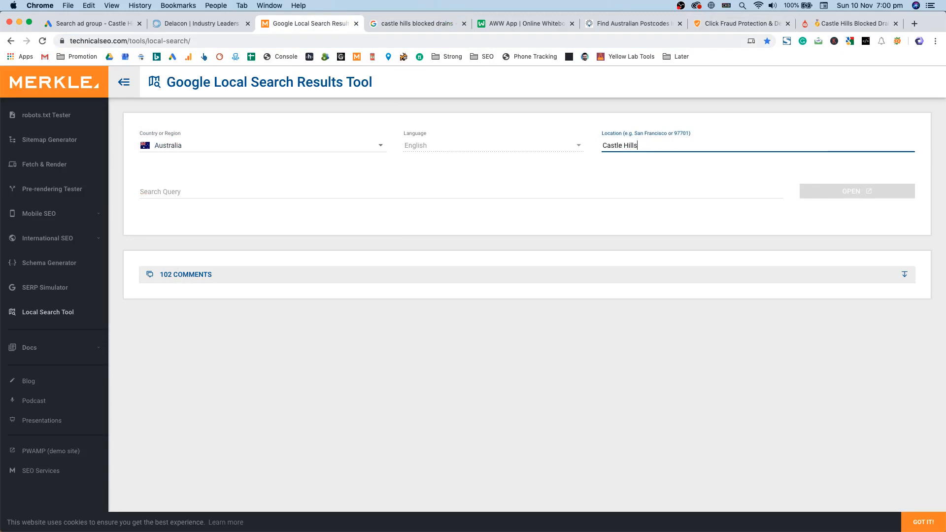
type(", NSW")
key("Tab")
key("super+v")
Step: Open localised results for 'castle hills blocked drains' and check the existing tab's footer location
left_click(856, 195)
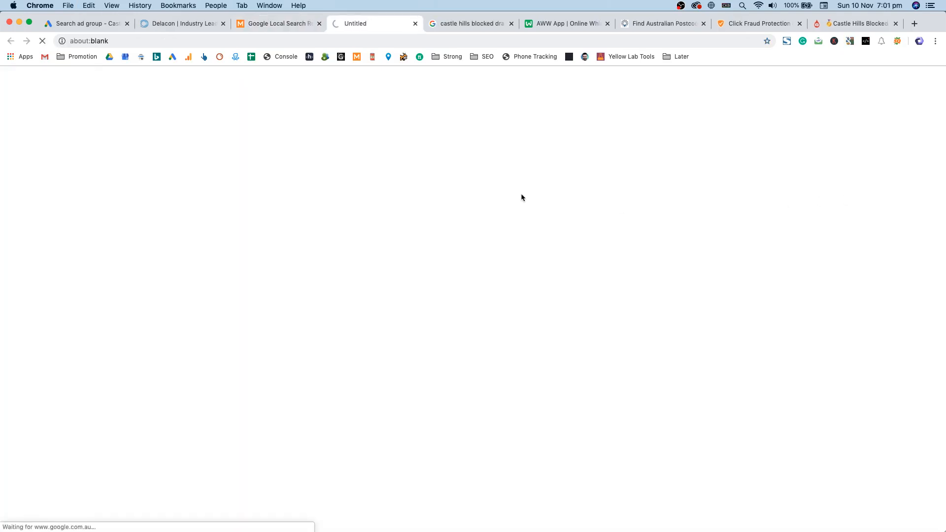
left_click(480, 24)
scroll(436, 326, "down", 10)
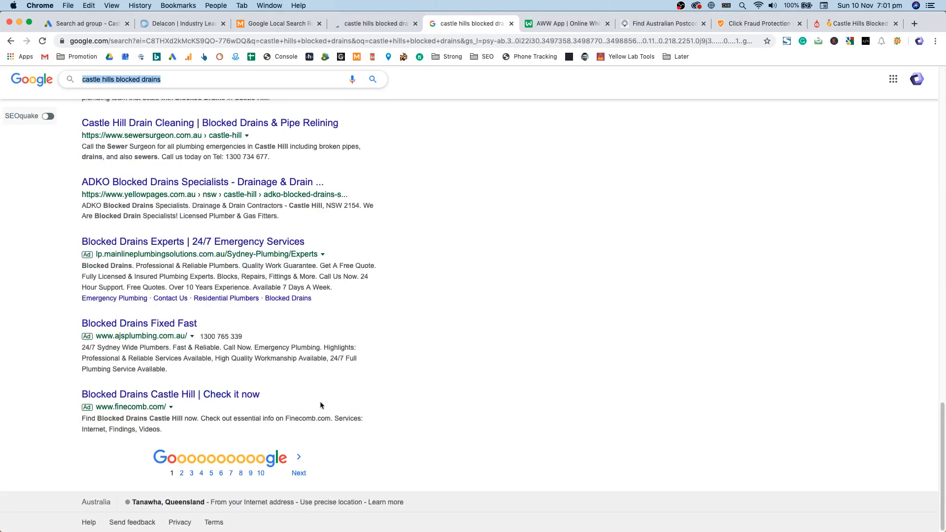
triple_click(205, 503)
scroll(551, 297, "up", 10)
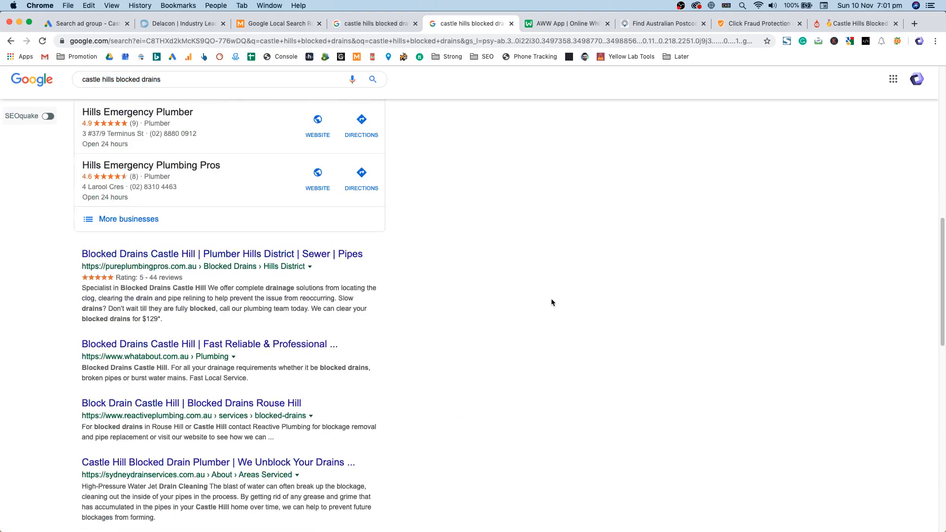
Step: Compare the other results tab, confirming its New South Wales location, and review the top ads
left_click(402, 23)
scroll(445, 196, "down", 10)
left_click_drag(83, 502, 190, 501)
left_click(556, 395)
scroll(556, 390, "up", 10)
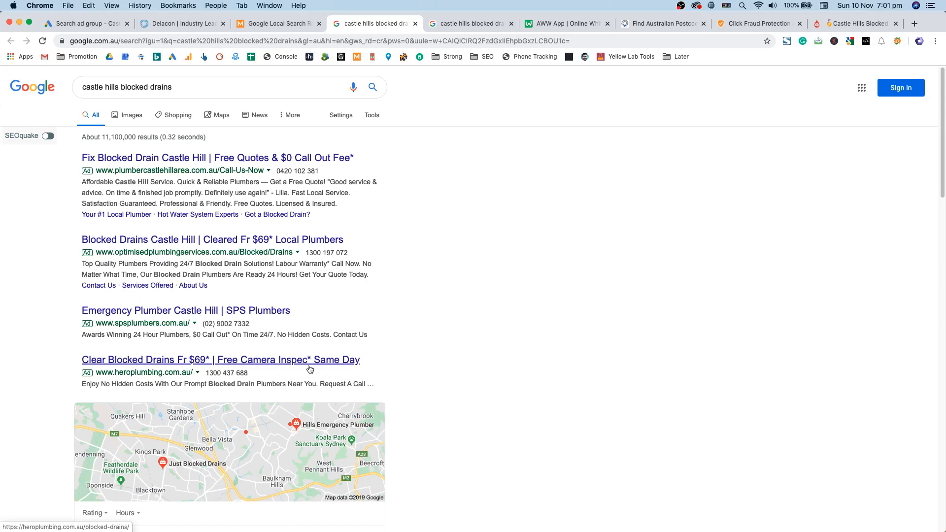
scroll(345, 295, "down", 3)
scroll(422, 262, "up", 3)
scroll(424, 249, "down", 4)
scroll(423, 241, "up", 4)
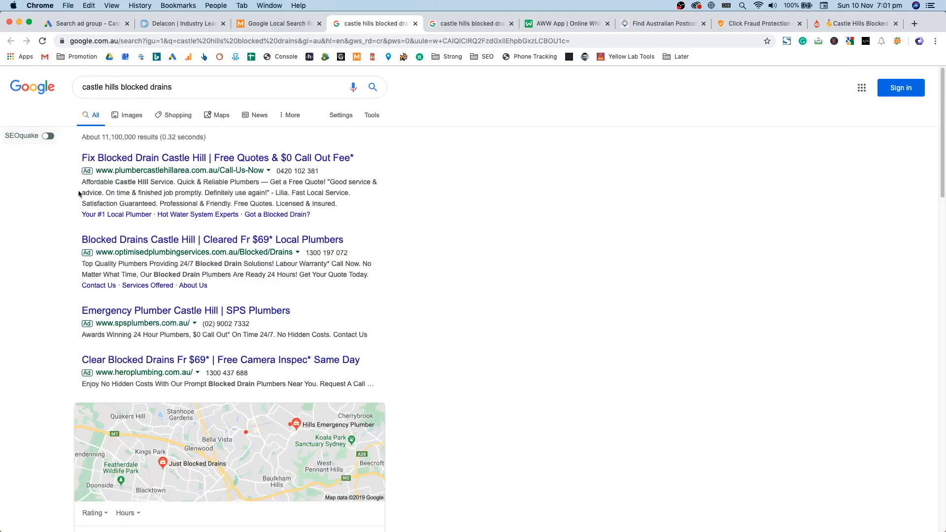
scroll(251, 227, "down", 20)
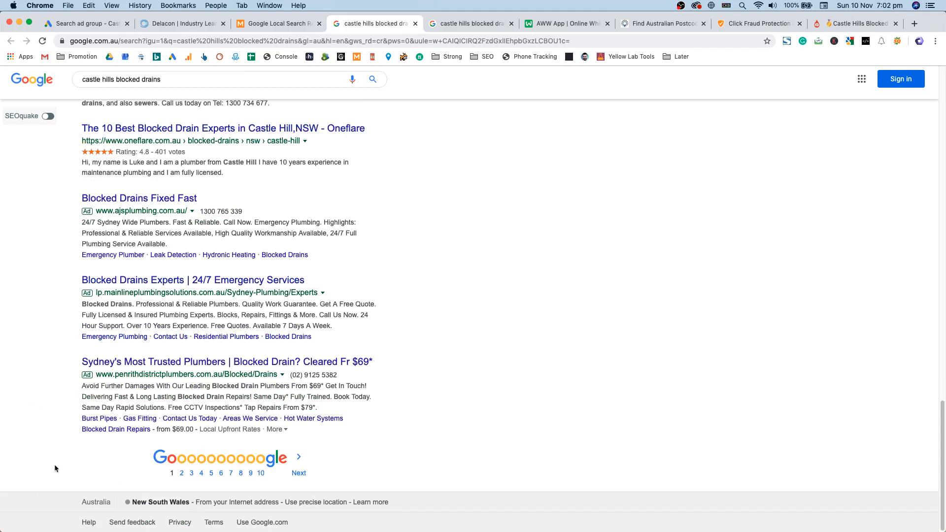
scroll(61, 459, "up", 15)
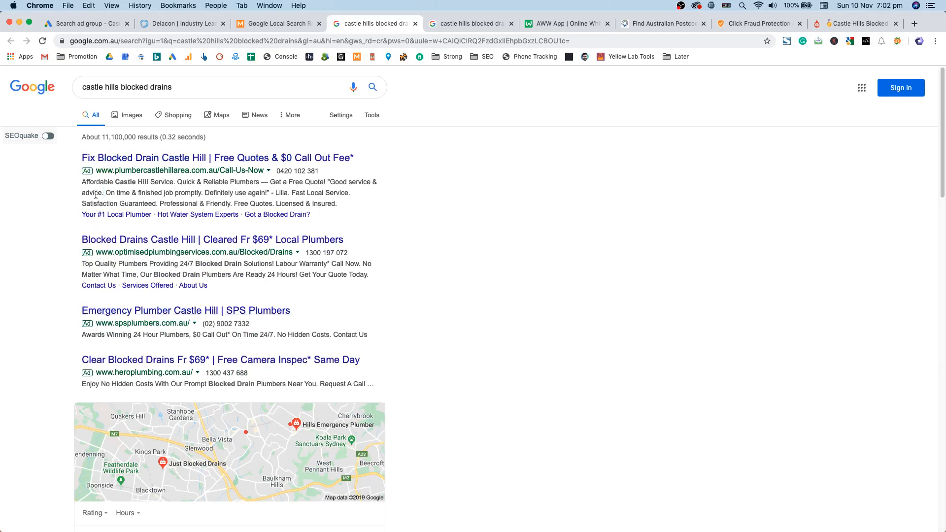
Step: Examine the first competitor ad's phrases: Licensed & Insured, Free Quotes, Satisfaction Guaranteed
left_click_drag(81, 180, 97, 191)
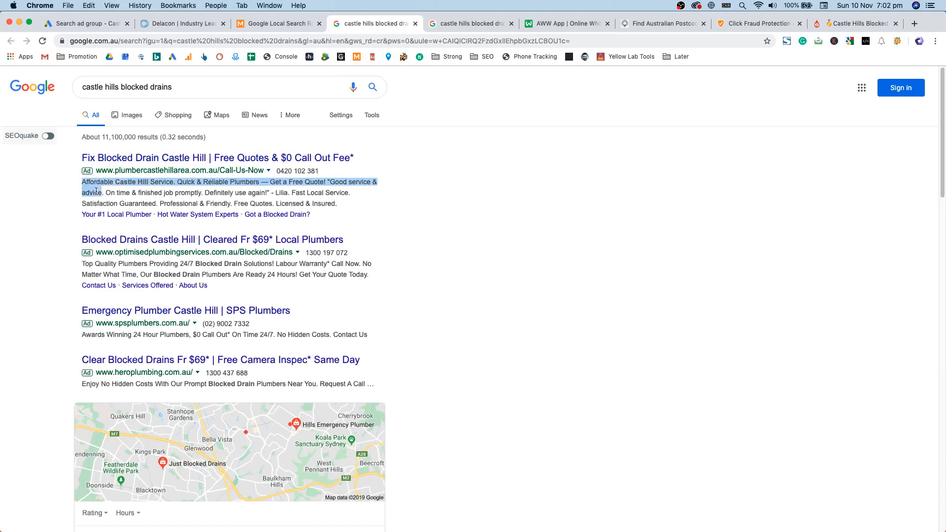
left_click(88, 265)
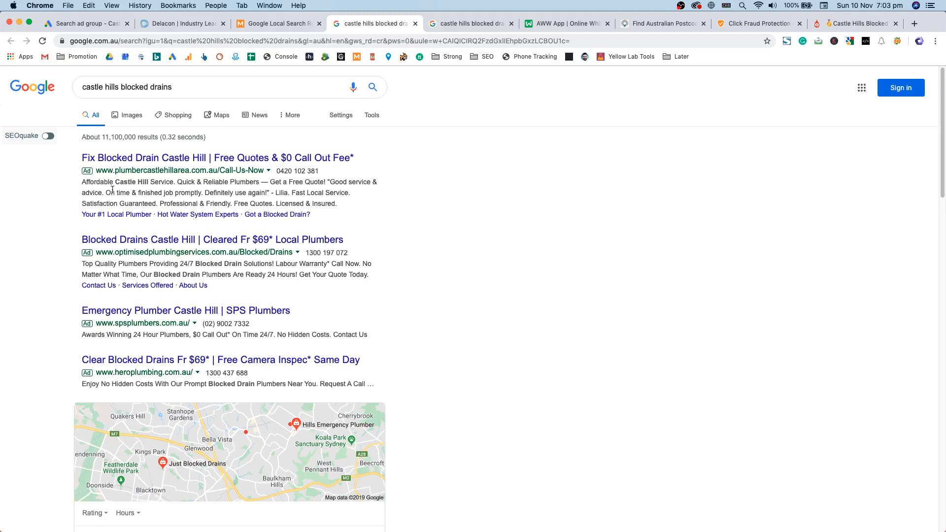
left_click_drag(81, 181, 340, 206)
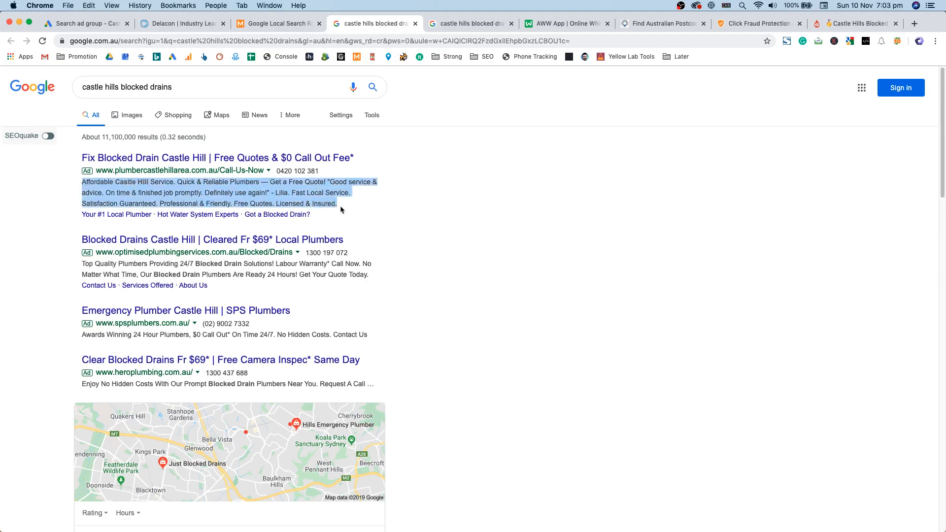
double_click(314, 205)
left_click_drag(313, 206, 103, 203)
double_click(259, 206)
double_click(217, 204)
double_click(140, 204)
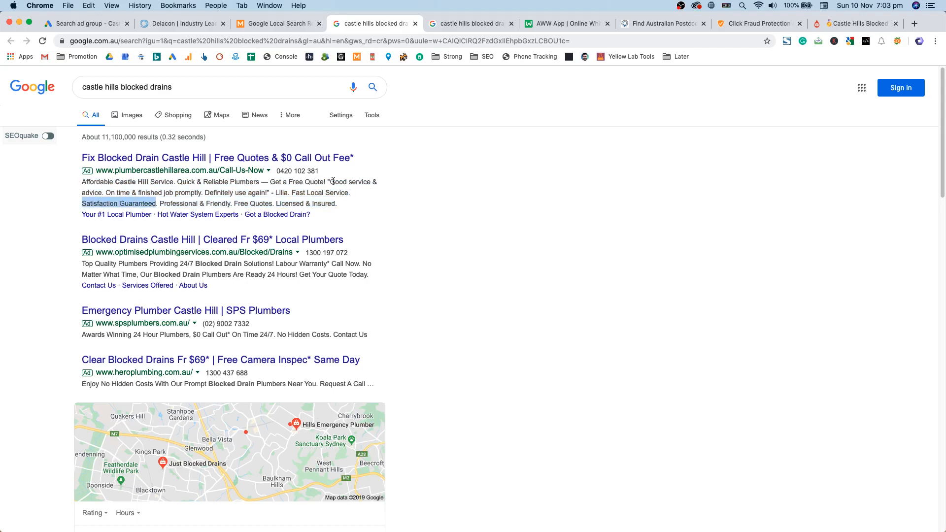
left_click_drag(266, 192, 144, 182)
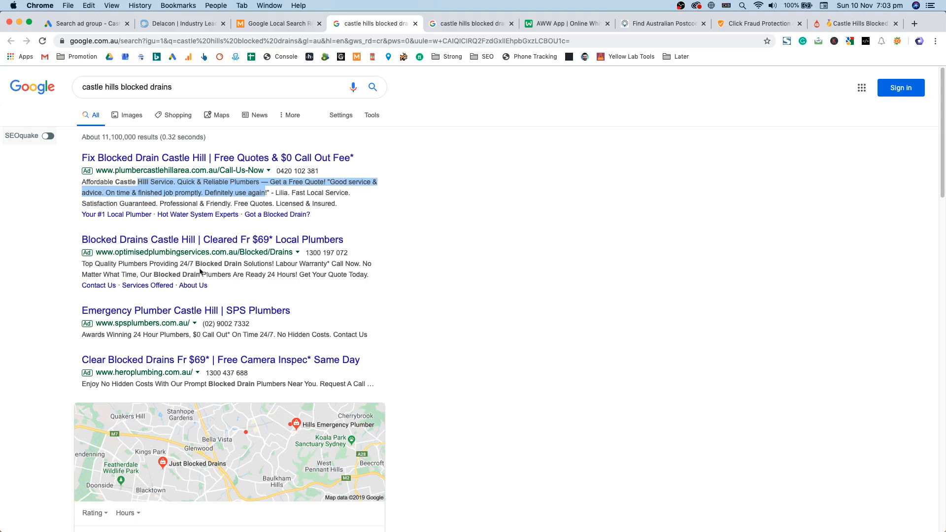
Step: Select 'Affordable Castle Hill Service. Quick & Reliable Plumbers' and go back to the ad form
left_click_drag(179, 265, 283, 274)
left_click(282, 261)
left_click_drag(82, 182, 325, 183)
key("super+c")
left_click(294, 25)
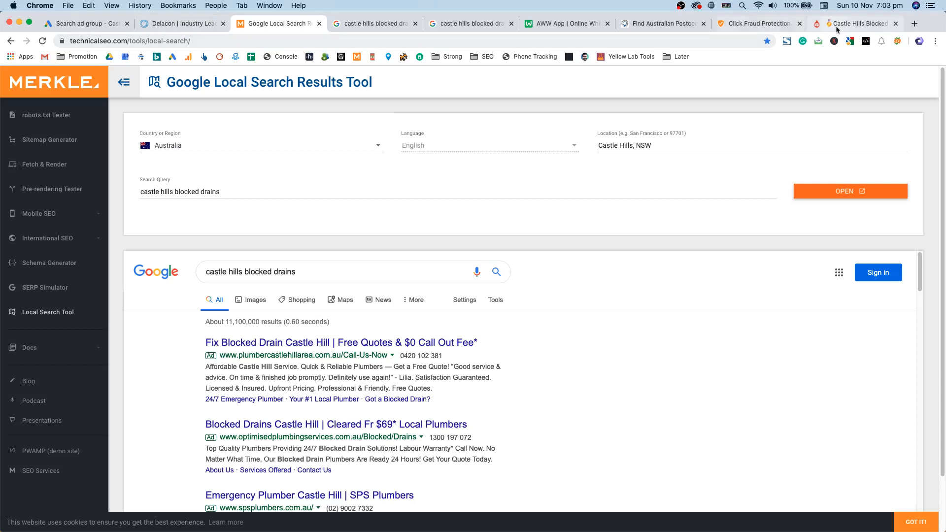
left_click(83, 23)
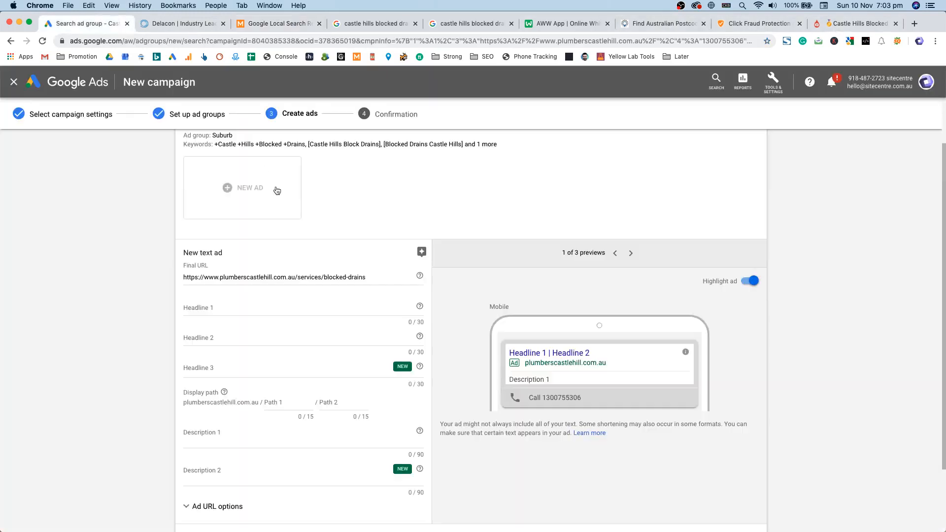
Step: Paste the affordable Castle Hill service line into Description 1 instead of the headline
left_click(236, 308)
key("super+v")
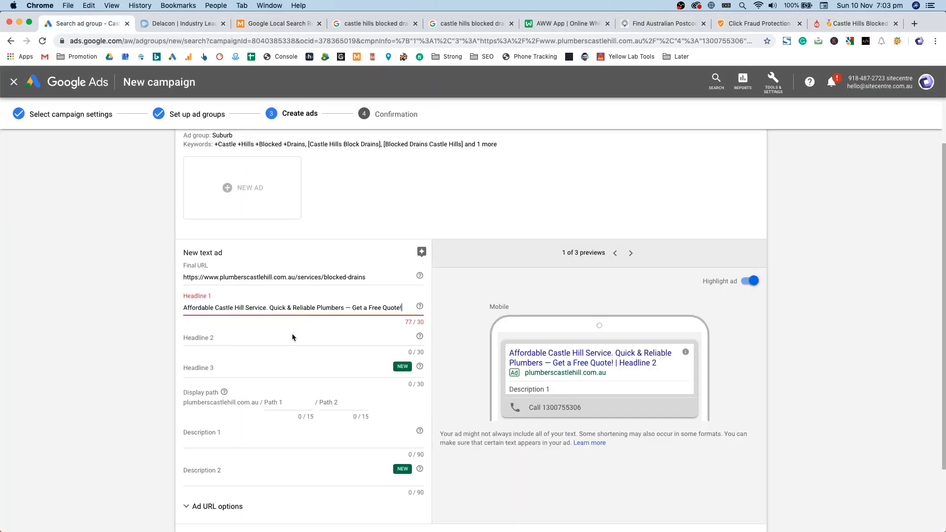
key("super+z")
left_click(222, 441)
key("super+v")
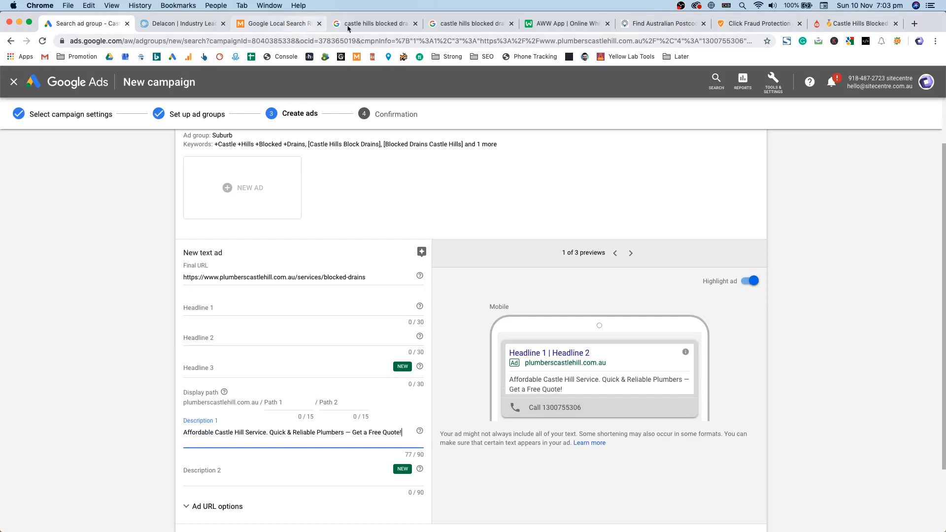
Step: Copy the 'Good service & advice' review quote and paste it into Description 2
left_click(365, 25)
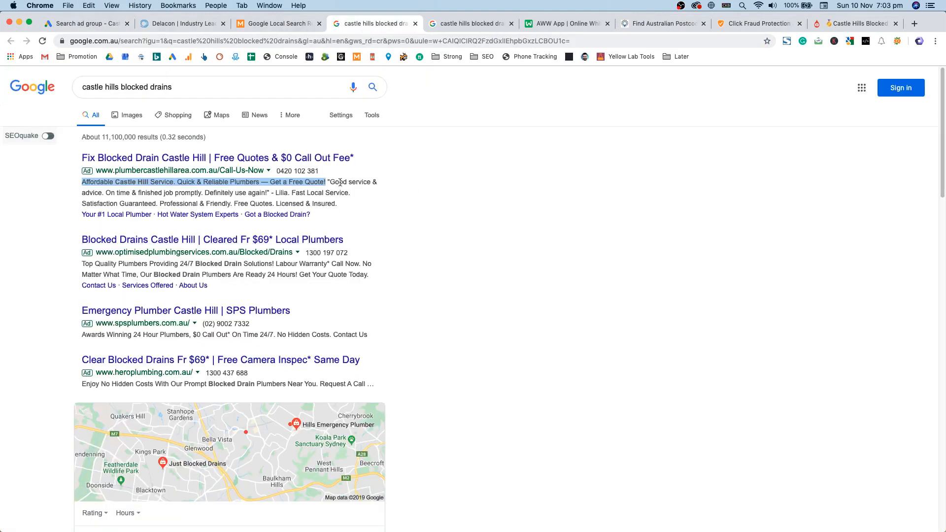
left_click_drag(330, 182, 267, 192)
key("super+c")
key("super+1")
left_click(223, 476)
key("super+v")
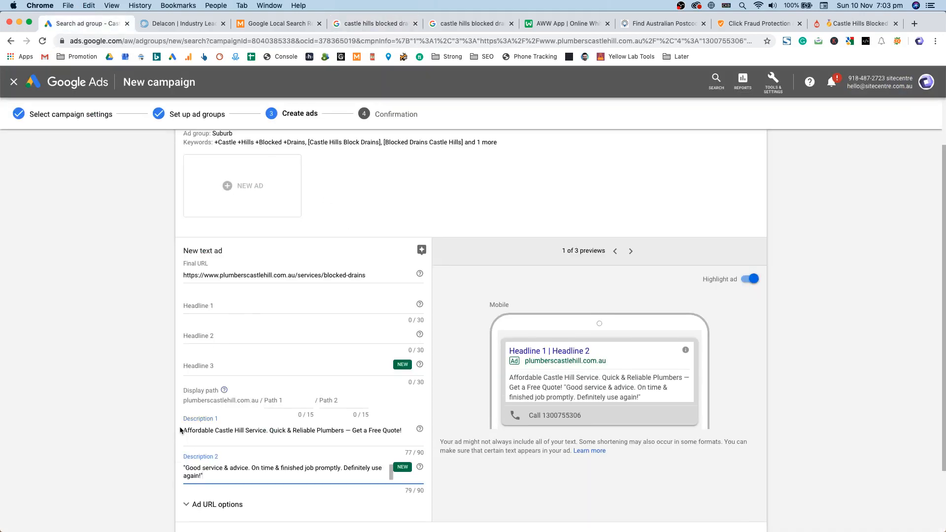
Step: Review both descriptions and the blocked-drains landing page address in the ad form
scroll(324, 416, "down", 2)
left_click(235, 370)
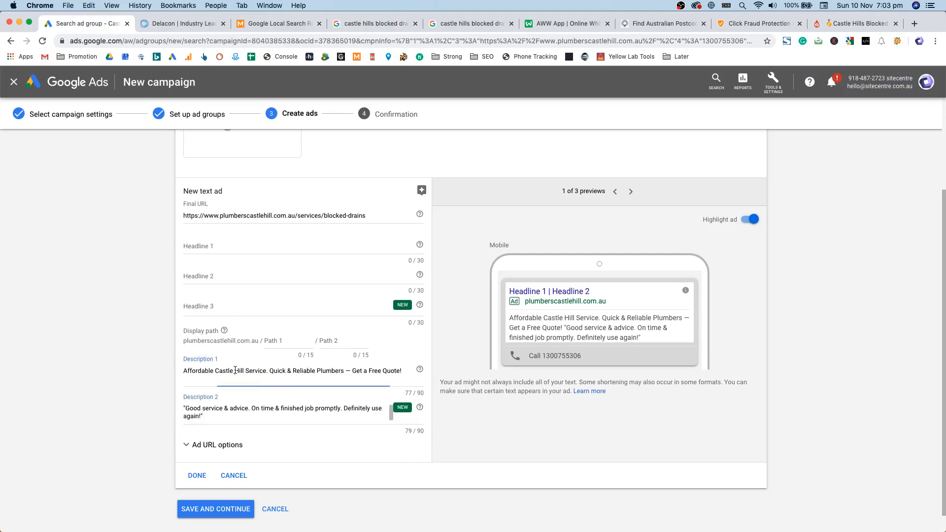
left_click_drag(324, 215, 365, 216)
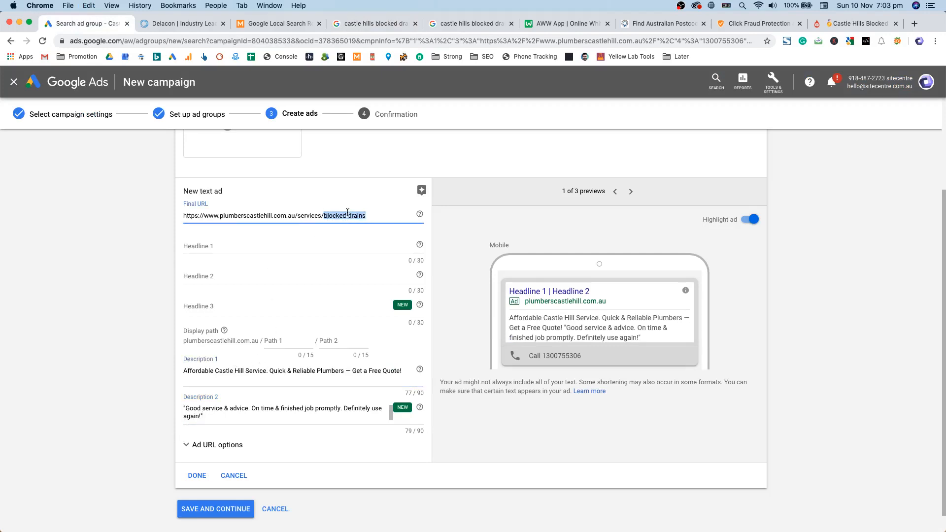
left_click(348, 216)
scroll(359, 224, "up", 4)
scroll(46, 359, "down", 3)
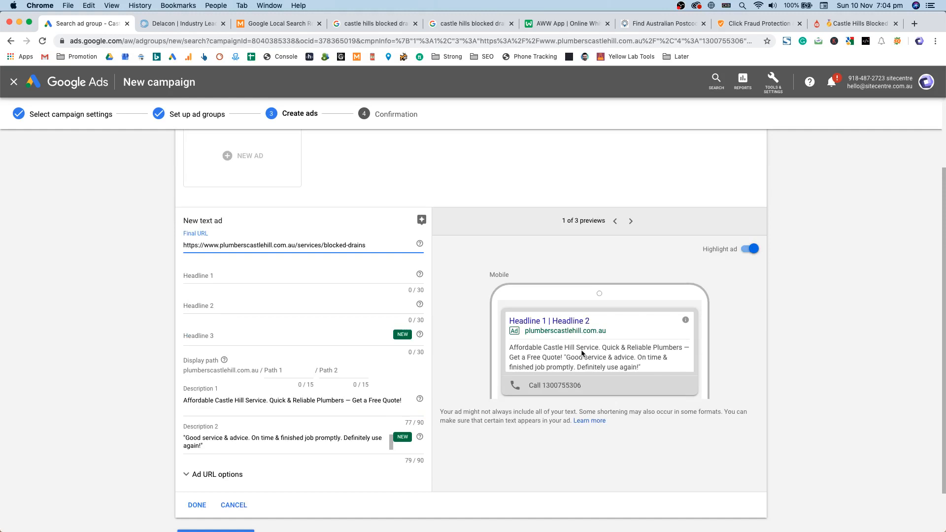
left_click(344, 444)
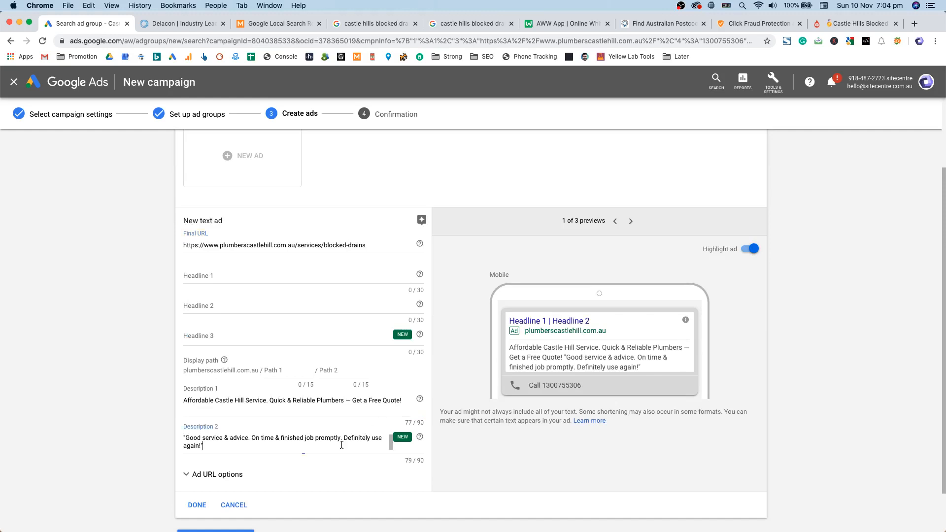
left_click_drag(215, 400, 241, 400)
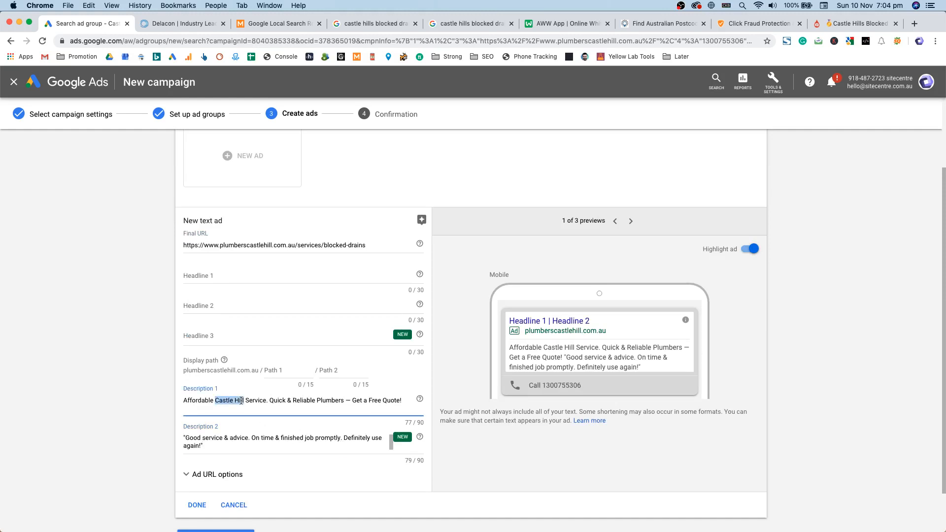
left_click(215, 401)
type("{")
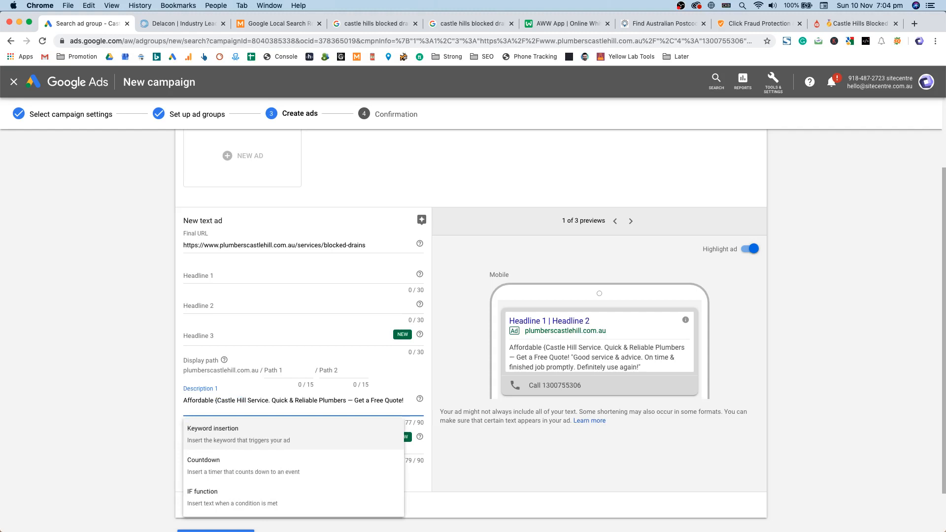
left_click(220, 433)
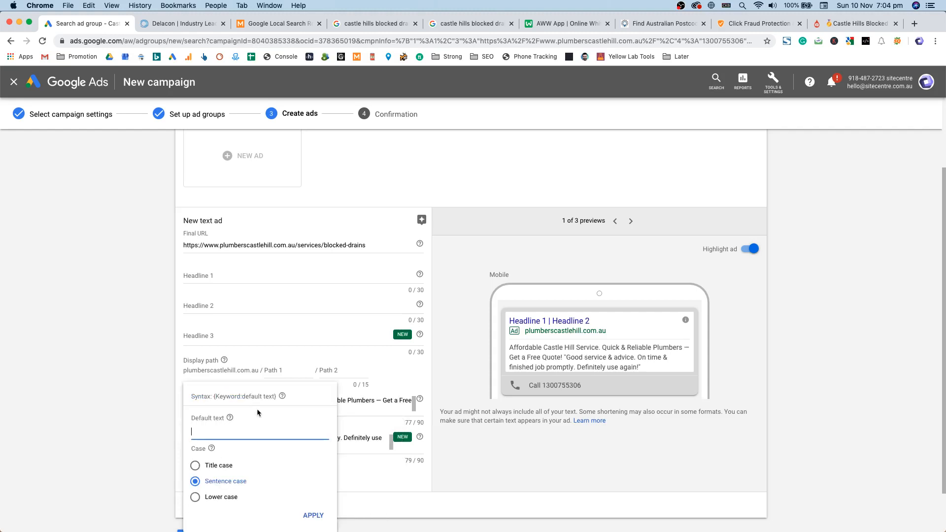
left_click(217, 466)
left_click(224, 435)
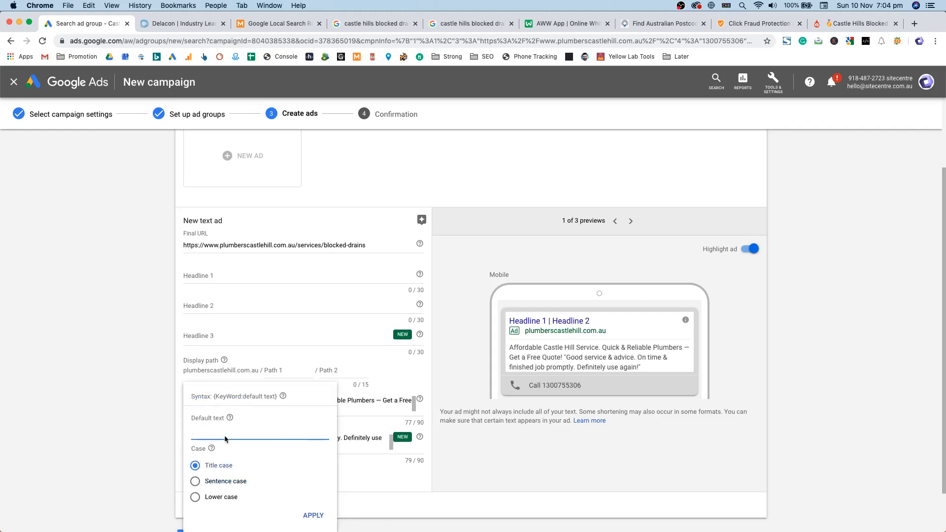
type("Castle Hills Blocked Drains")
key("Return")
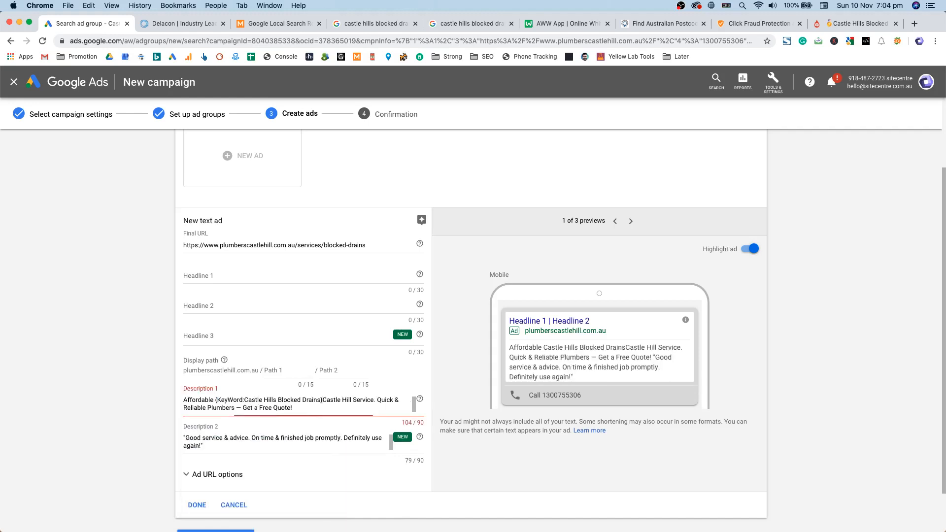
left_click_drag(323, 400, 358, 400)
key("BackSpace")
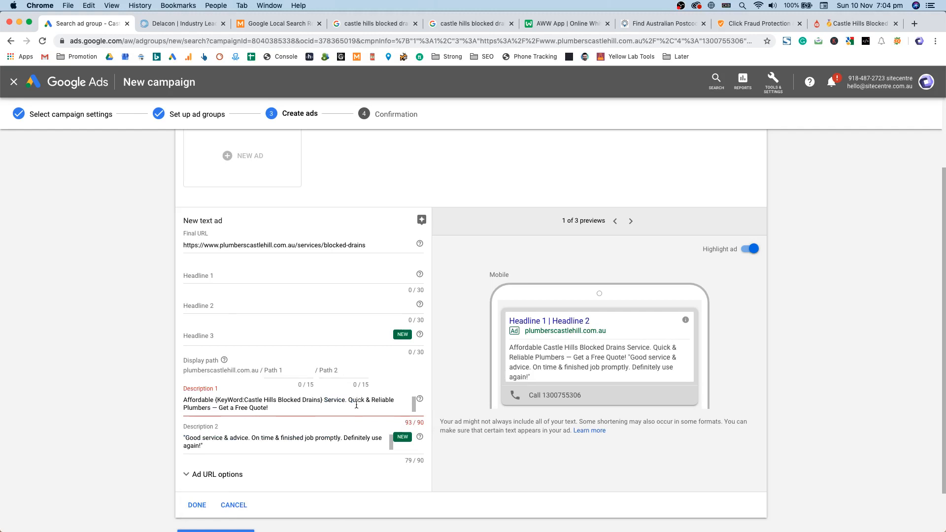
left_click(221, 411)
key("BackSpace")
key("BackSpace")
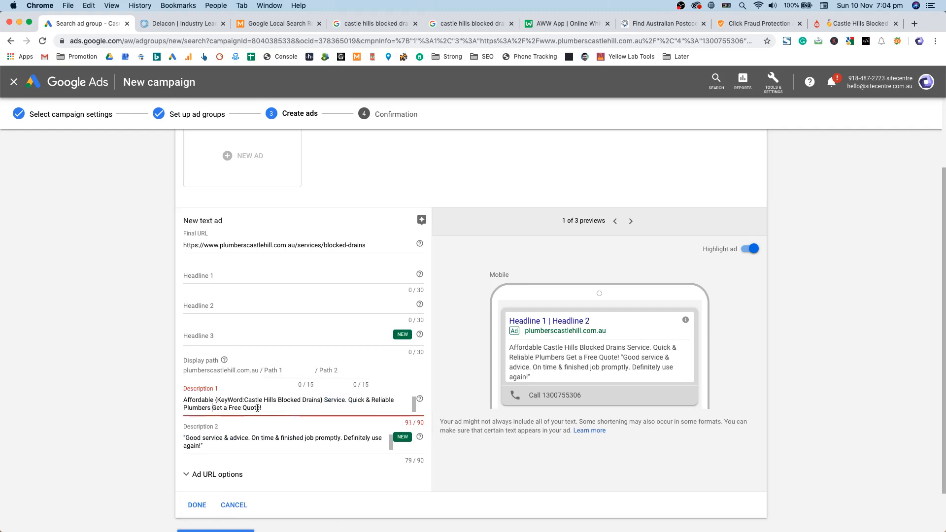
left_click(261, 408)
key("BackSpace")
left_click_drag(269, 407, 213, 408)
key("BackSpace")
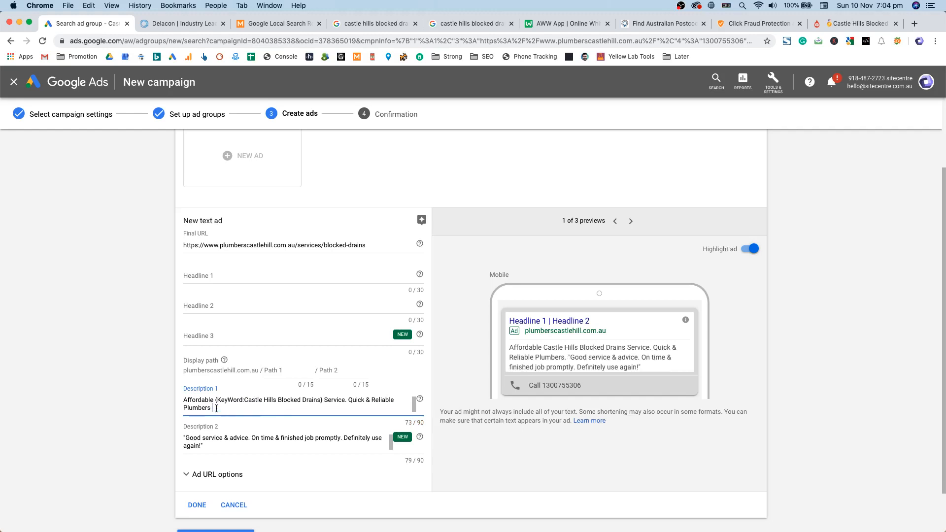
left_click(237, 399)
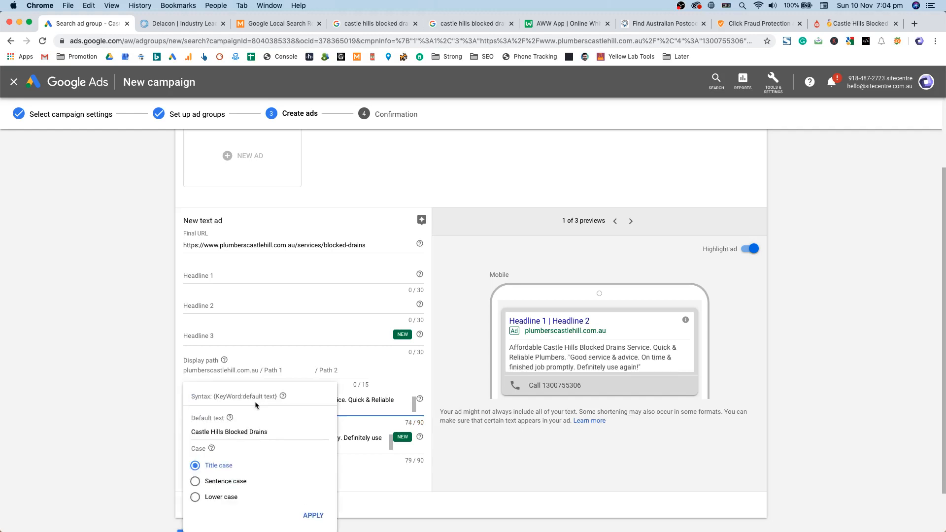
left_click(314, 515)
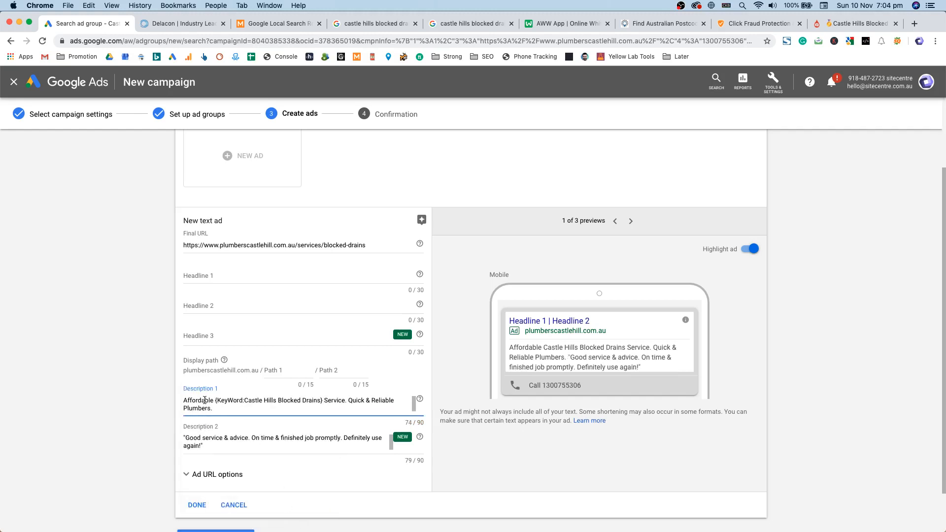
left_click_drag(217, 400, 323, 401)
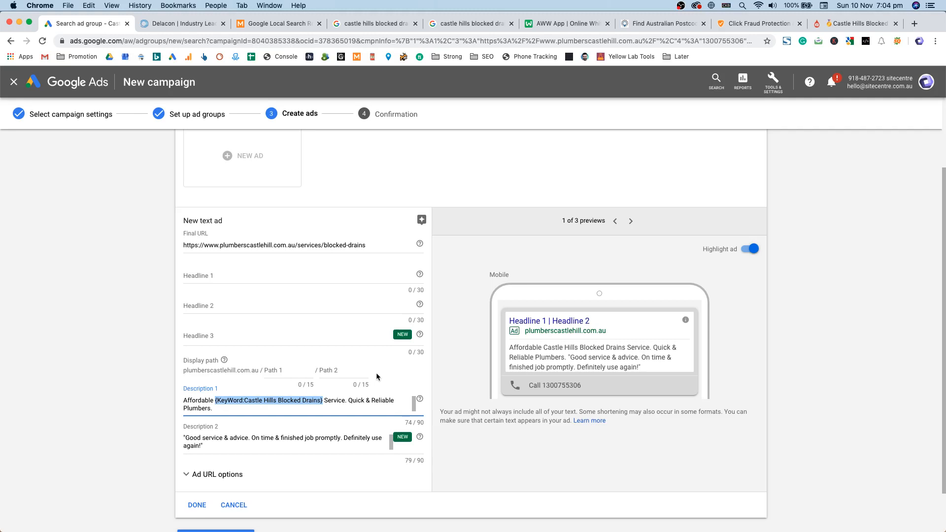
left_click(322, 399)
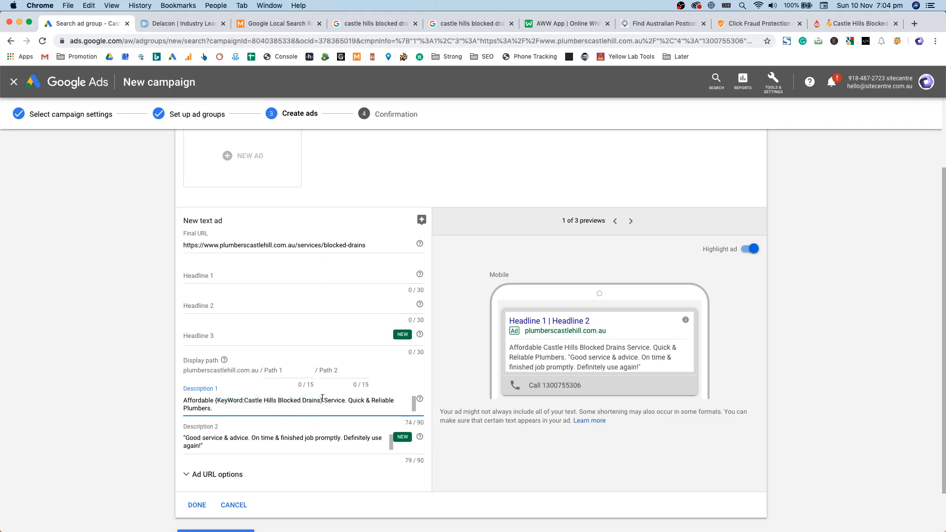
left_click(317, 402)
triple_click(276, 433)
left_click(355, 465)
left_click_drag(320, 402, 278, 404)
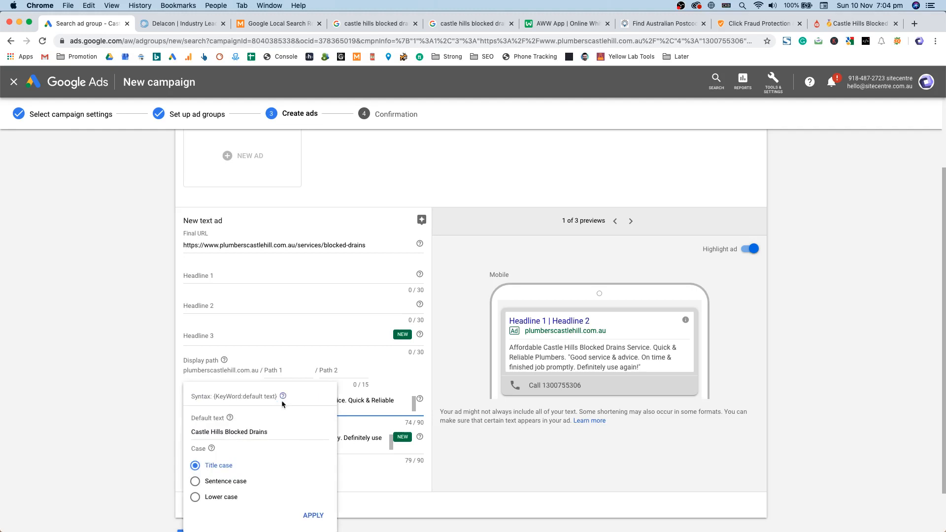
left_click(343, 393)
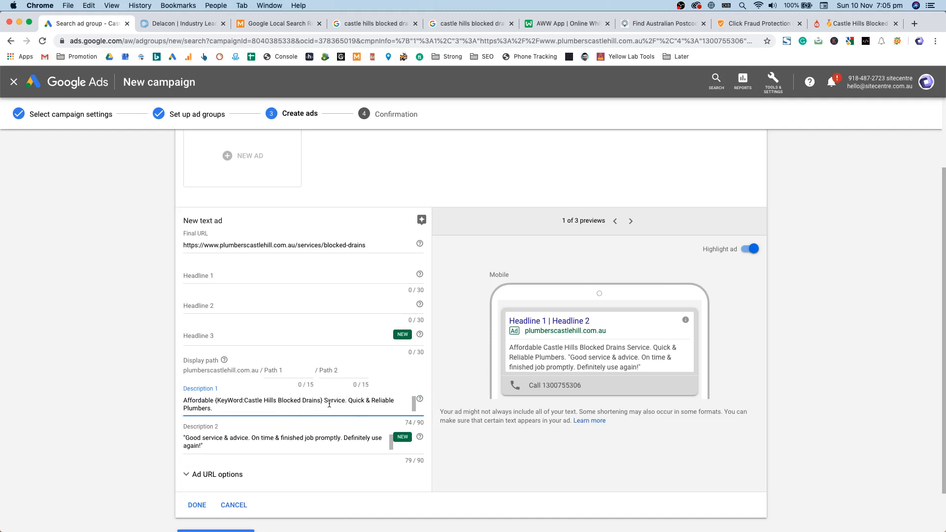
left_click_drag(324, 401, 215, 401)
key("cmd+c")
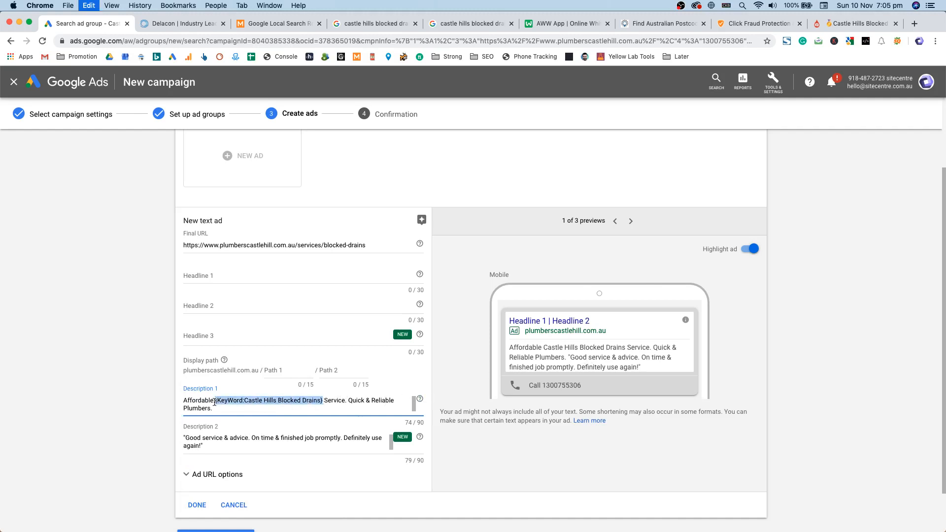
Step: Make Headline 1 'Fix {KeyWord:Castle Hill Blocked Drains}', trimming the default to fit 30 characters
left_click(185, 276)
key("cmd+v")
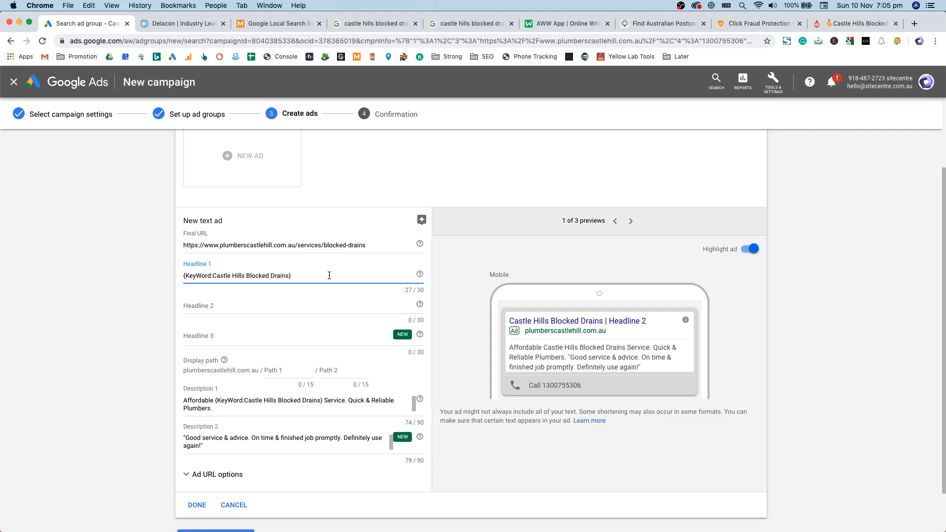
type("Fix")
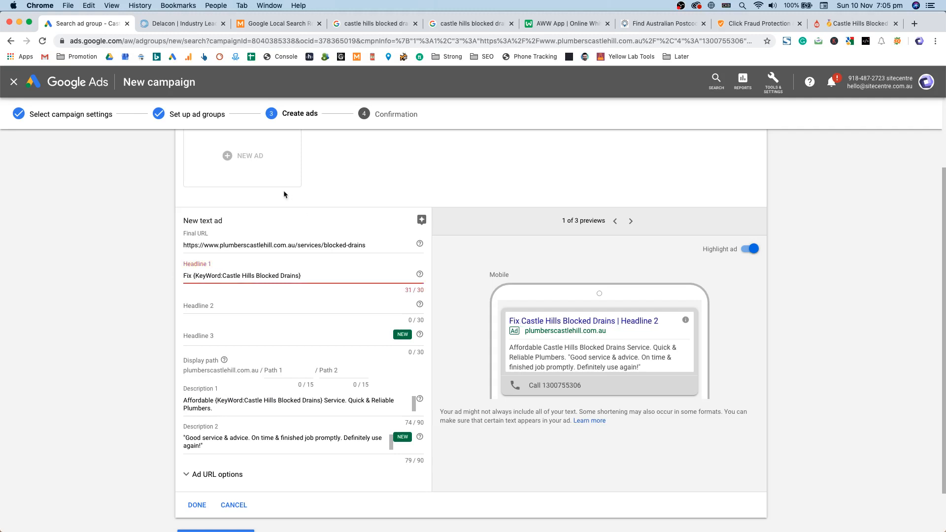
left_click(298, 275)
key("BackSpace")
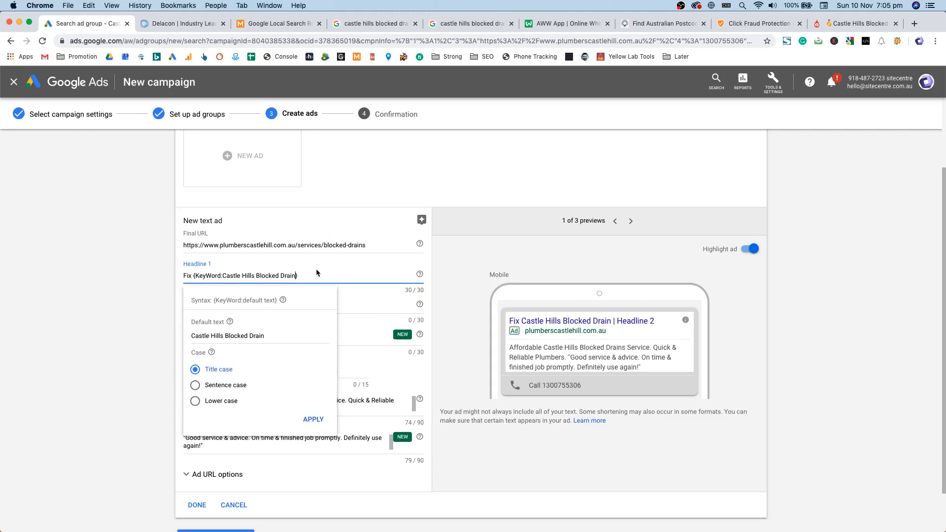
left_click(253, 275)
key("BackSpace")
left_click(293, 276)
type("s")
left_click(313, 419)
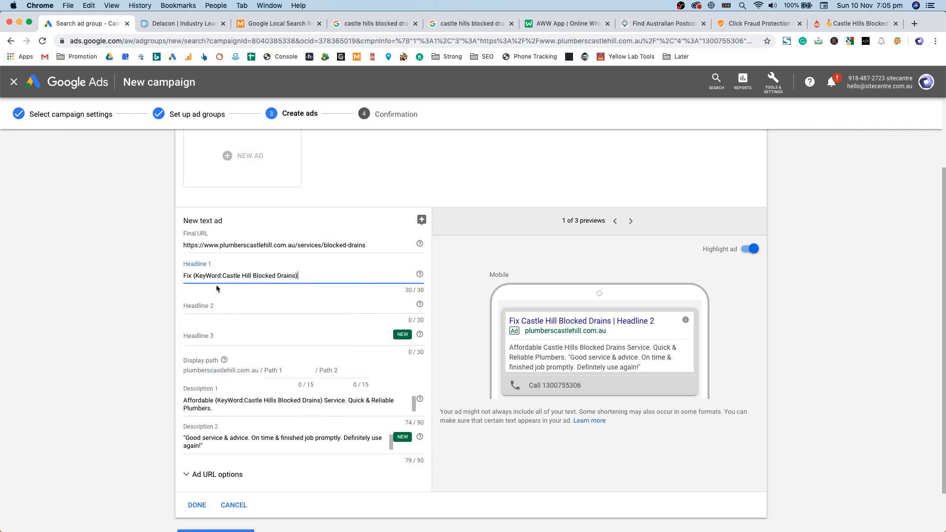
left_click(287, 272)
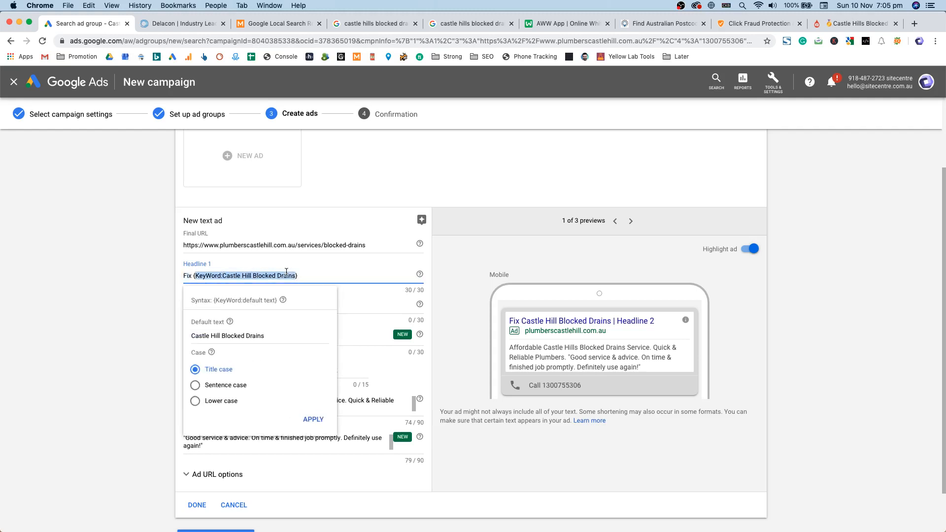
left_click(838, 23)
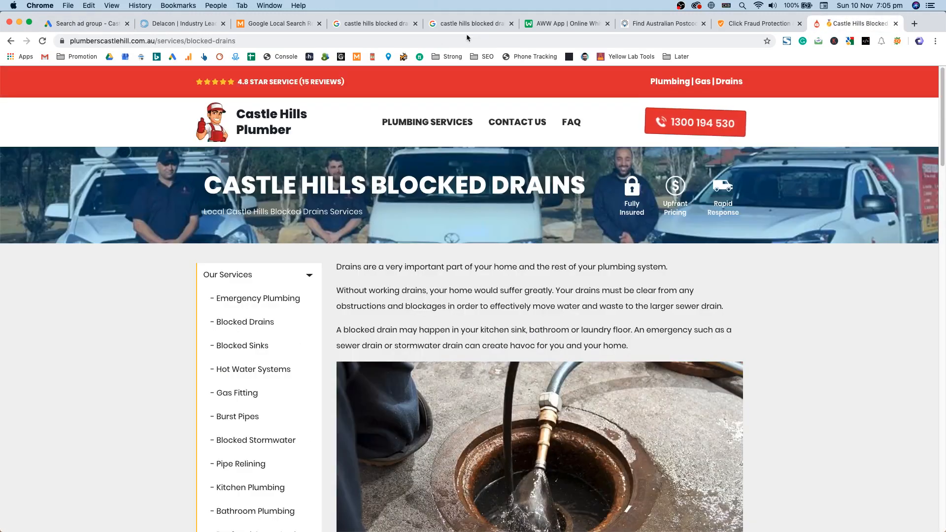
Step: Read the competitor ads for 'castle hills blocked drains' and return to the ad editor
left_click(374, 23)
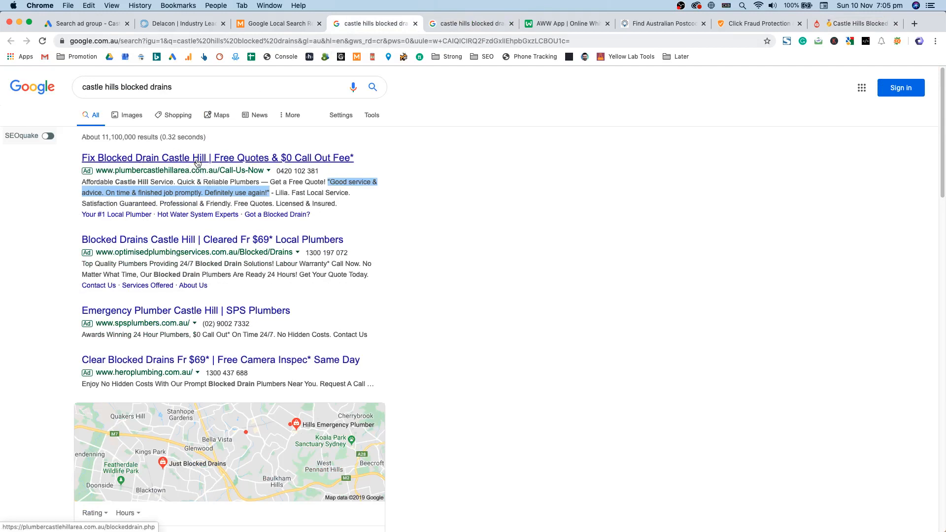
left_click(116, 88)
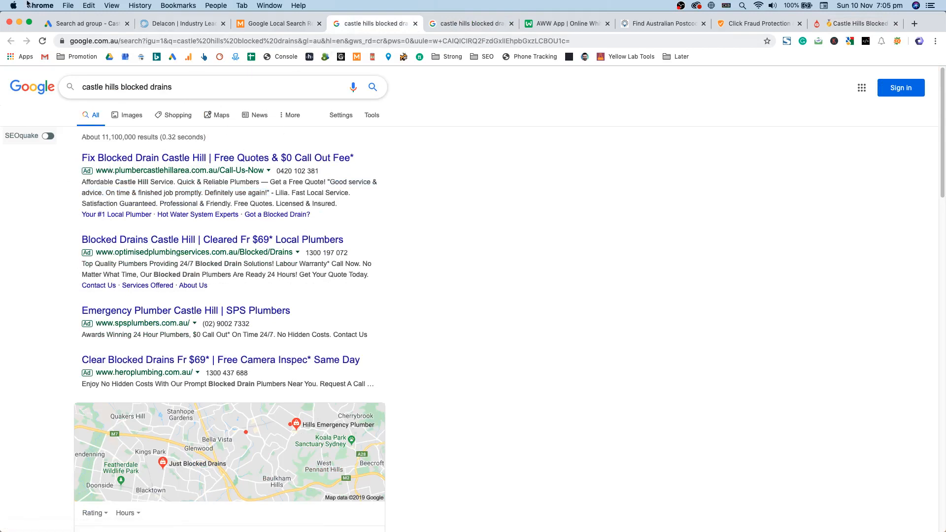
left_click(80, 20)
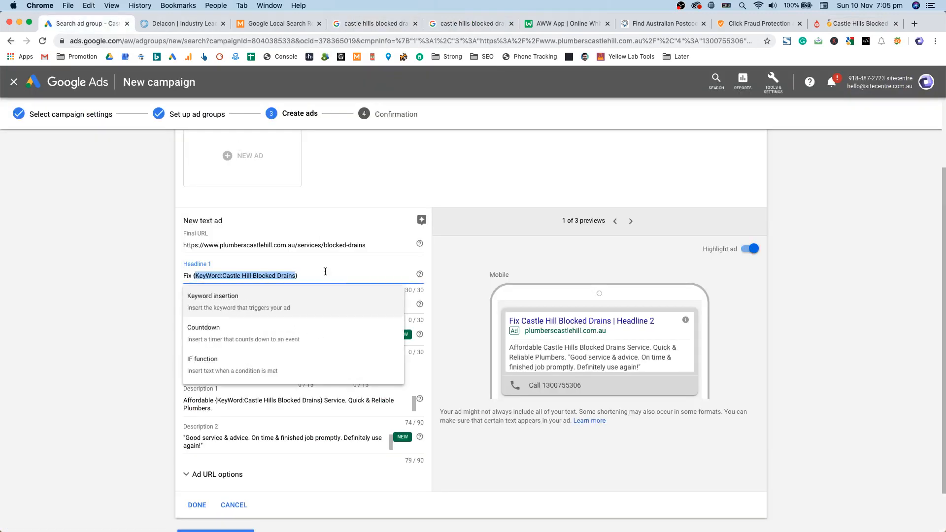
Step: Paste the top competitor headline into Headline 2, keeping only 'Free Quotes & $0 Call Out Fee*'
left_click(331, 296)
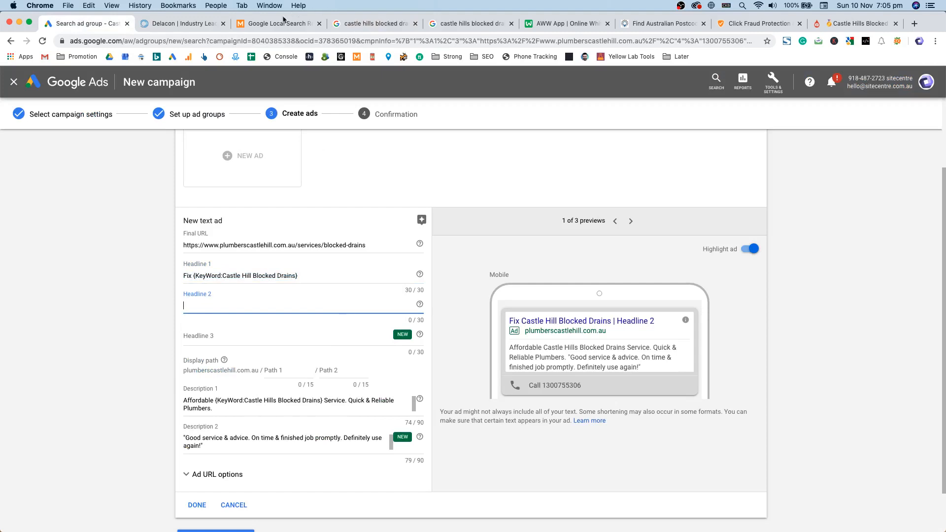
left_click(368, 24)
left_click_drag(401, 161, 483, 156)
key("super+c")
left_click(483, 156)
left_click(98, 25)
key("super+v")
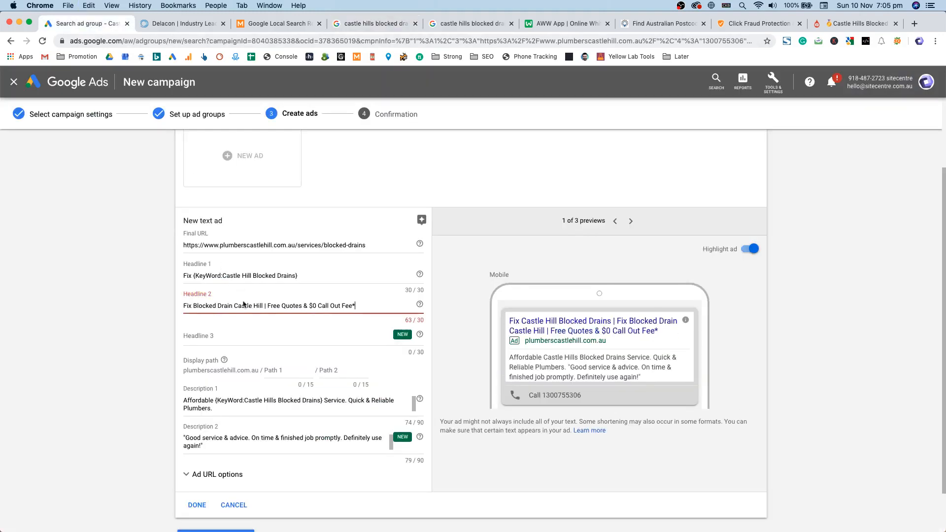
left_click_drag(267, 306, 357, 306)
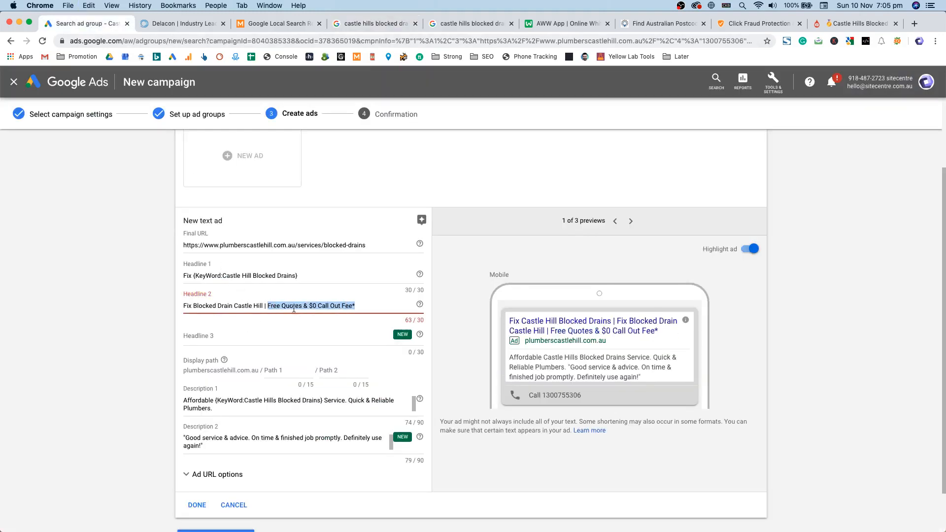
left_click(279, 305)
left_click_drag(268, 306, 108, 307)
key("BackSpace")
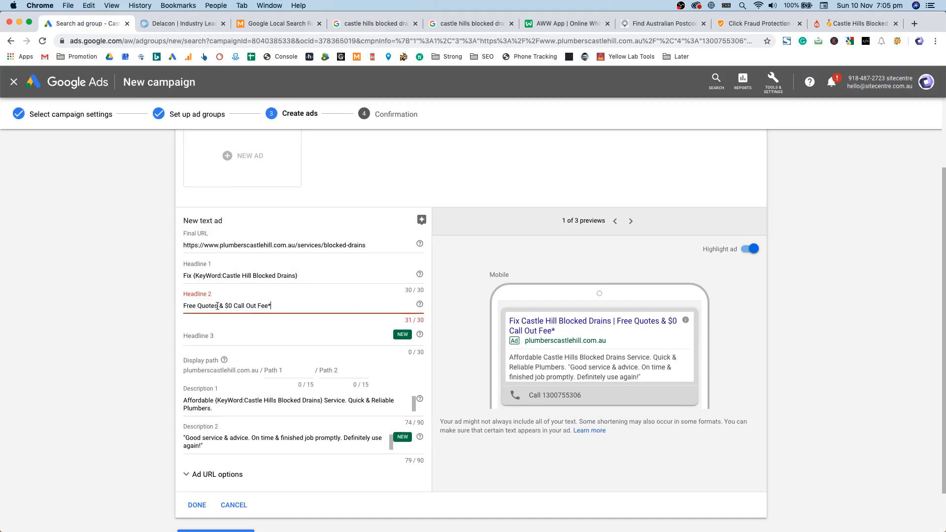
Step: Check the Headline 2 text, glance over the other open tabs, and return to the editor
mouse_move(278, 304)
left_mouse_down()
mouse_move(167, 314)
mouse_move(269, 306)
left_mouse_up()
left_click_drag(439, 318, 167, 297)
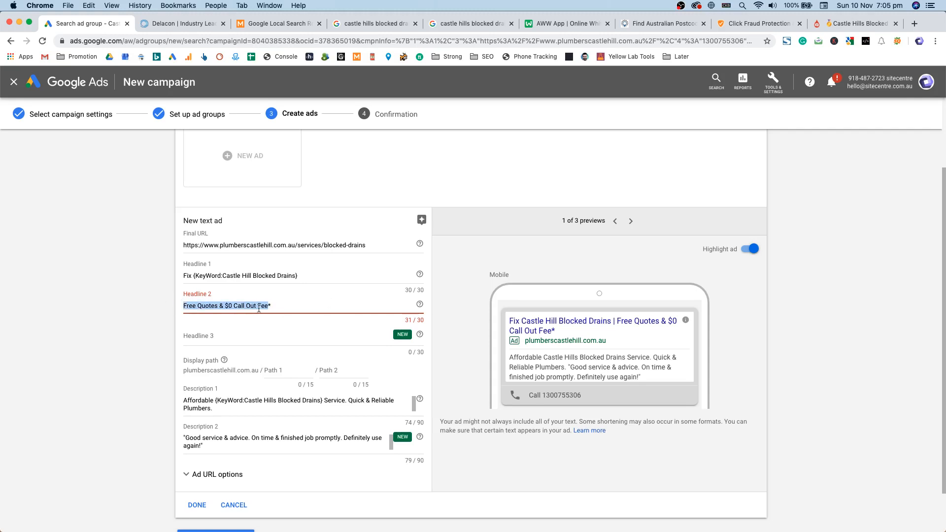
triple_click(313, 305)
left_click(208, 304)
left_click(367, 22)
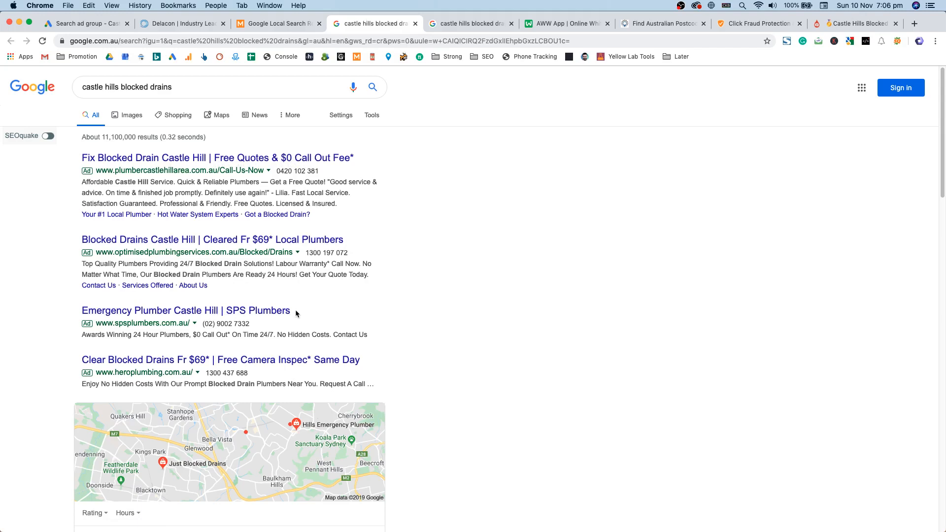
left_click(276, 23)
left_click(164, 24)
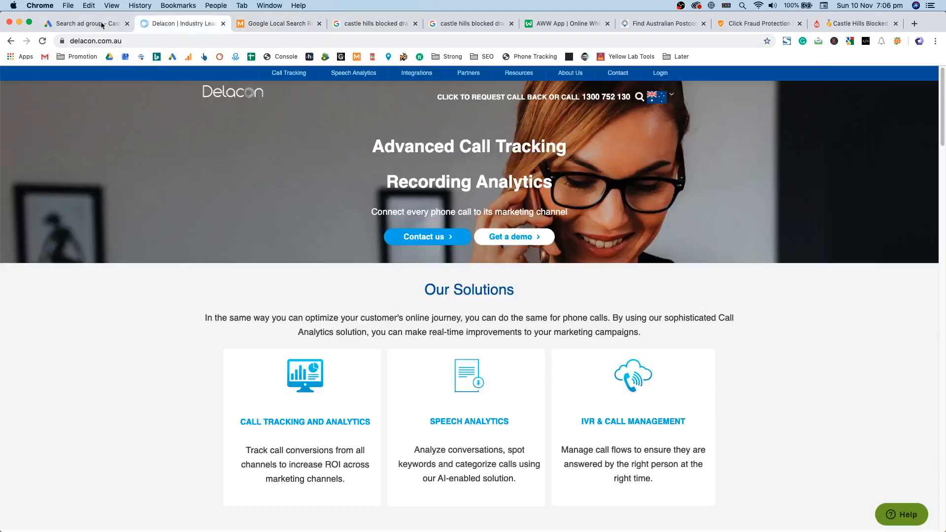
left_click(99, 24)
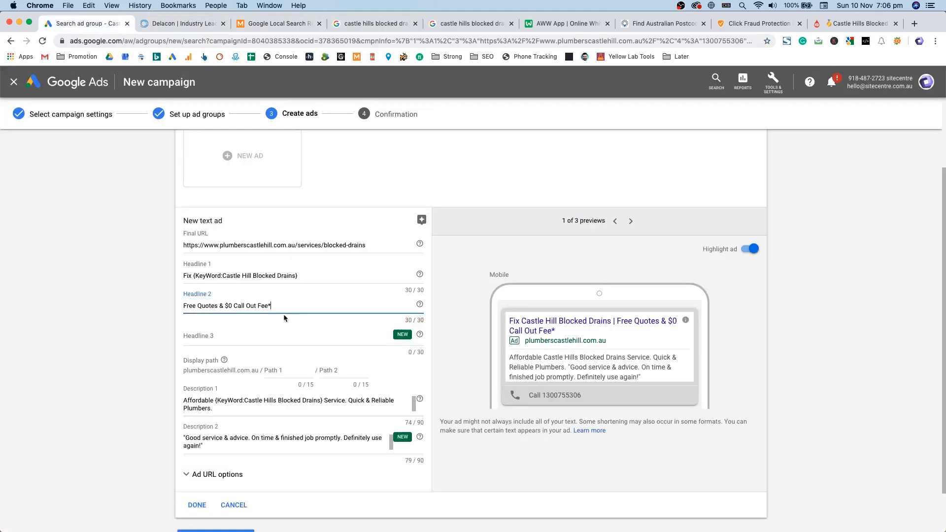
Step: Set Headline 3 to 'Licensed & Insured Plumber'
left_click(293, 337)
type("Licens")
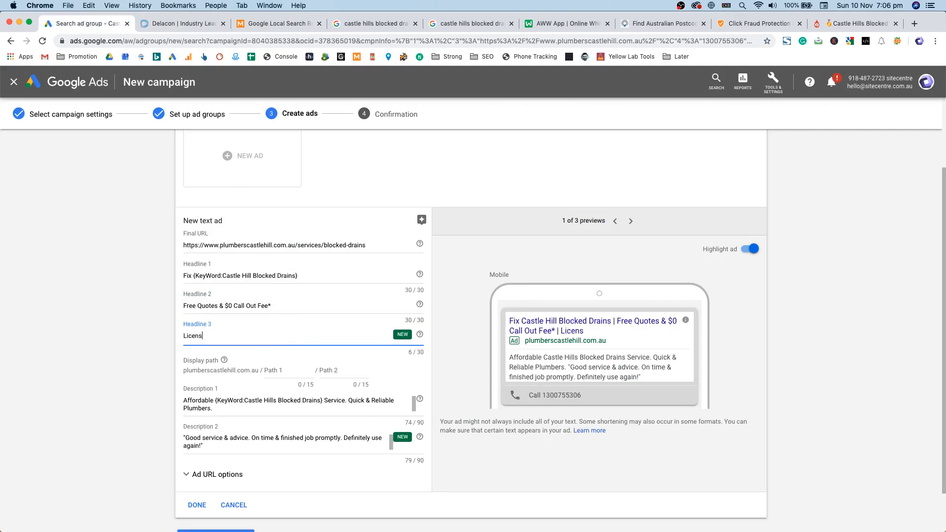
type("ed & Insured Plu")
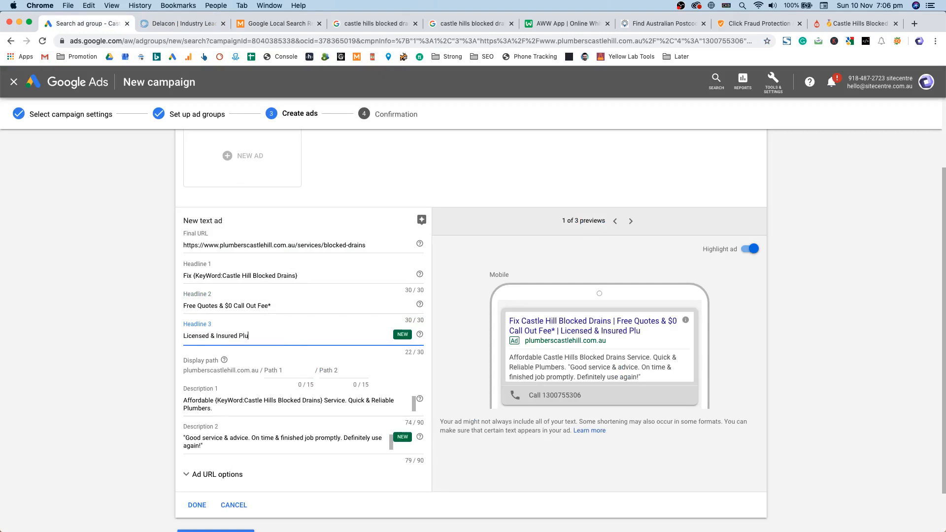
type("mber")
key("Tab")
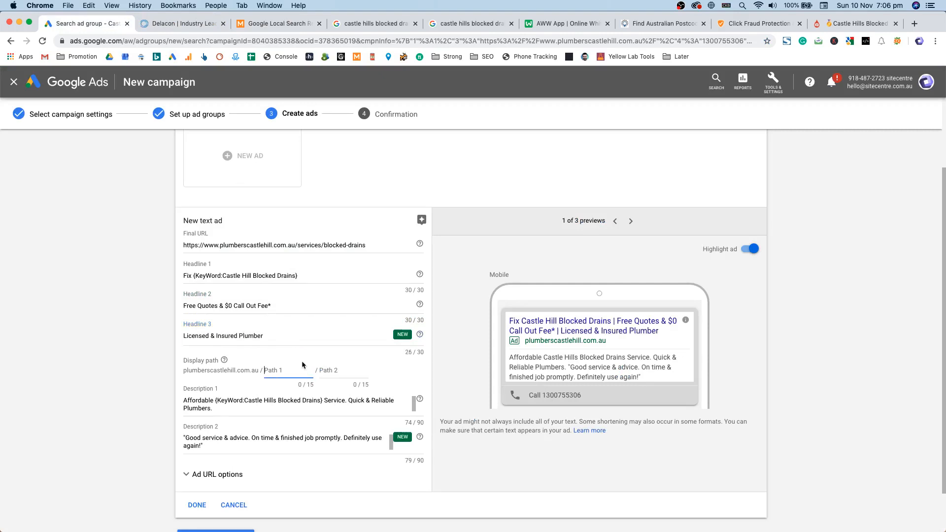
left_click_drag(274, 337, 207, 334)
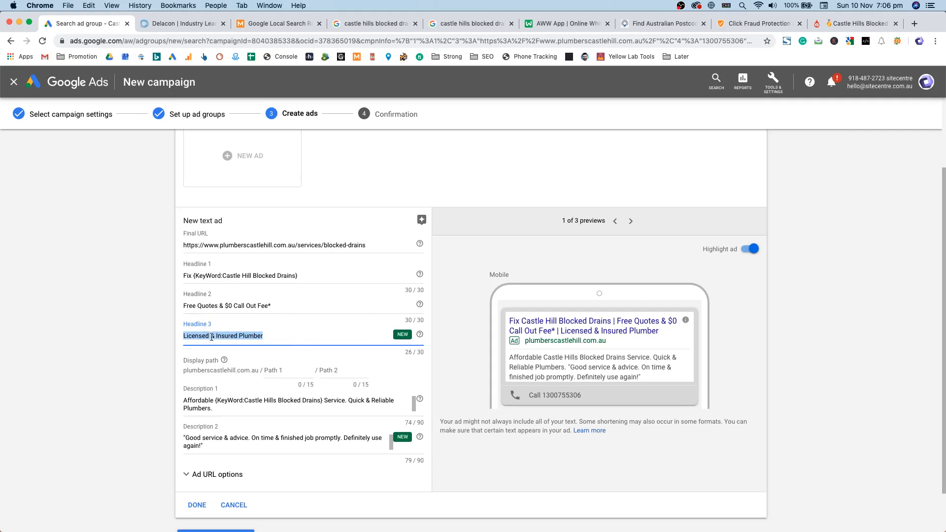
Step: Set the display path to Castle-Hills / Blocked-Drains and check the first description
left_click(267, 373)
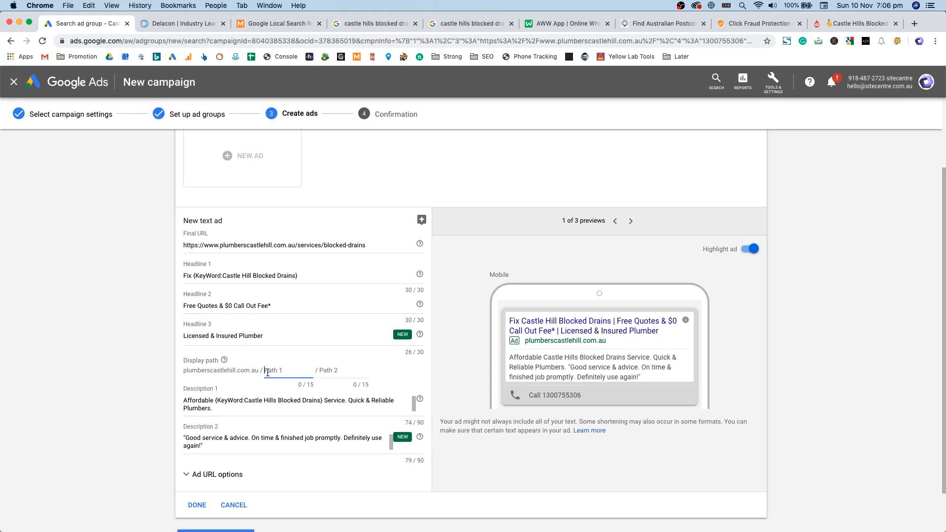
type("Castle-Hills")
key("Tab")
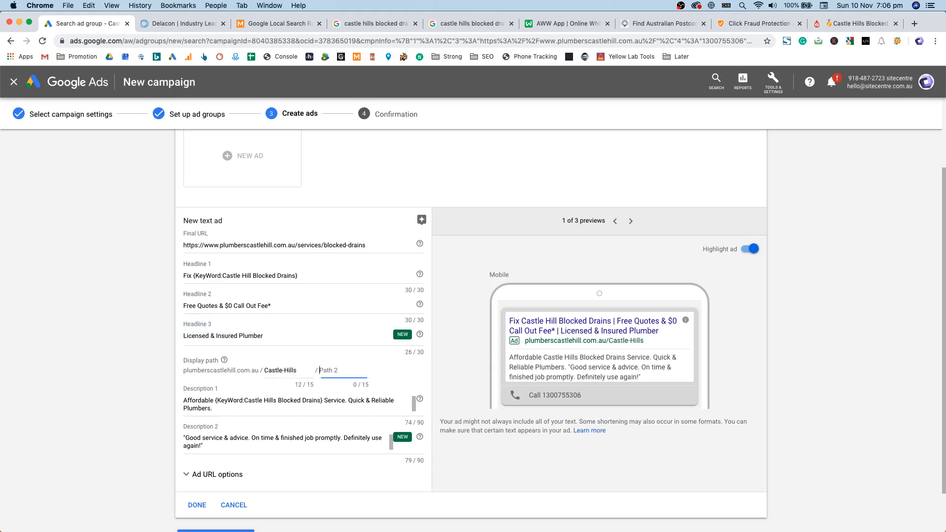
type("Blocked-Drains")
triple_click(292, 371)
triple_click(335, 370)
left_click_drag(323, 400, 215, 400)
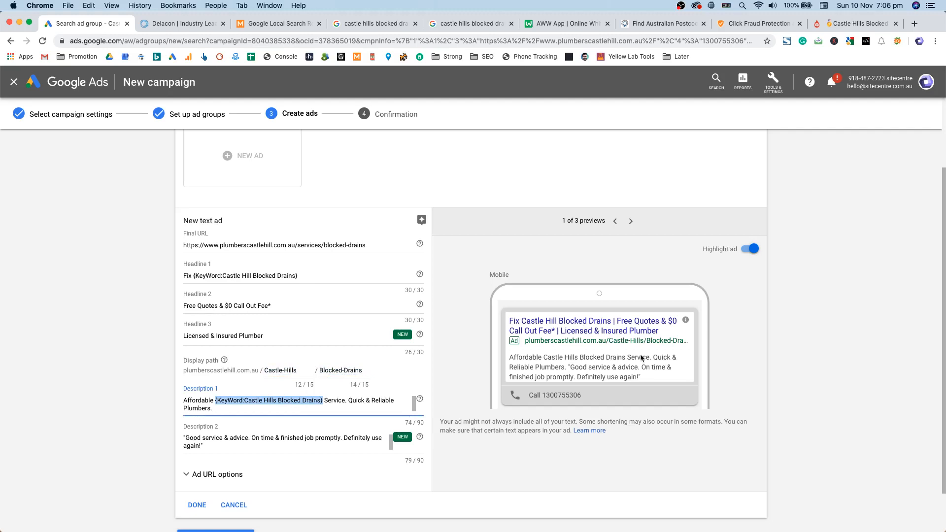
key("super+4")
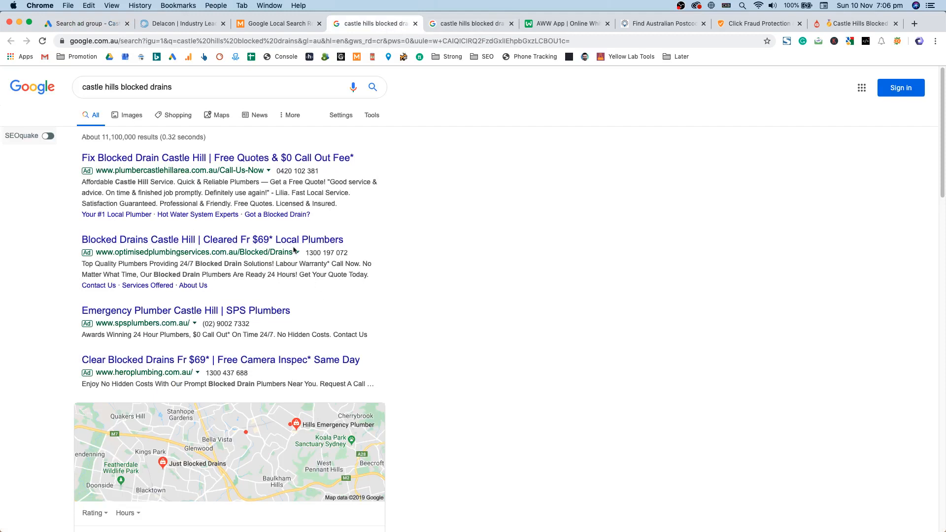
Step: Save the finished blocked-drains text ad with DONE so it joins the Suburb ad group
key("super+1")
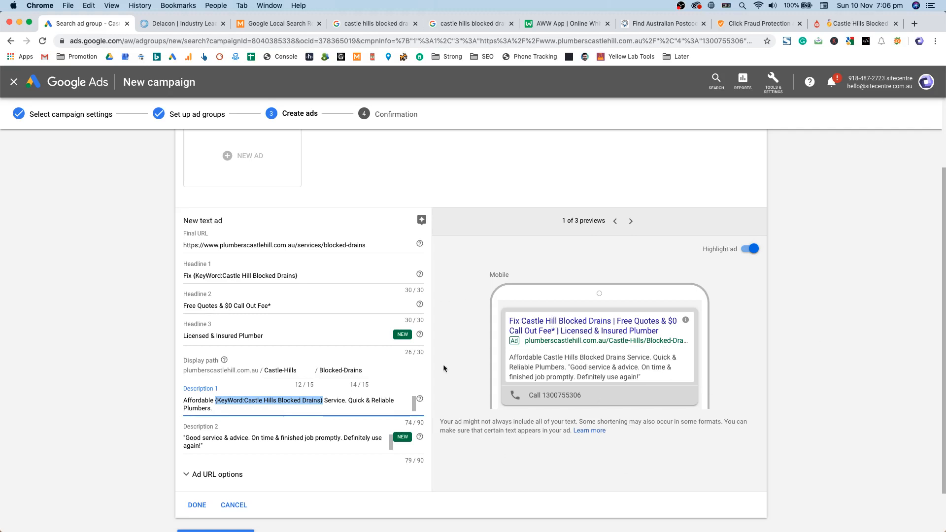
scroll(444, 369, "down", 2)
left_click(197, 452)
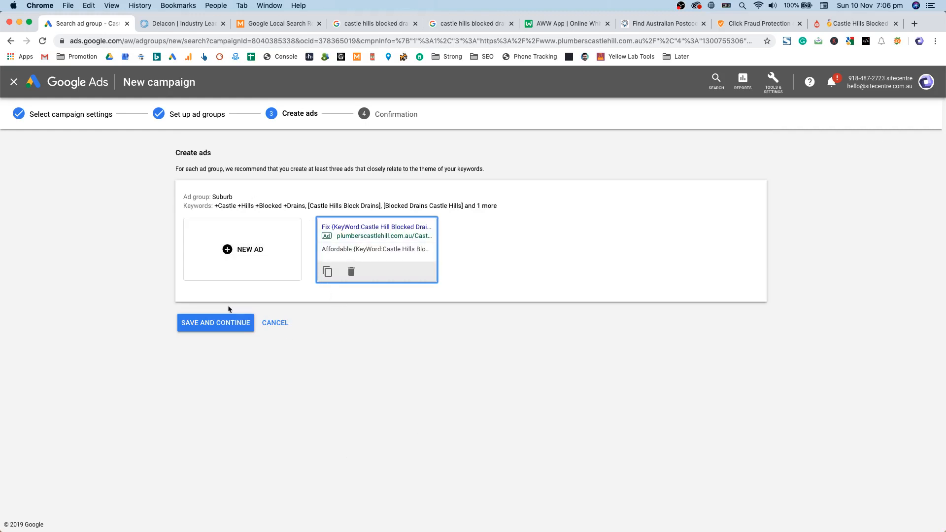
Step: Save the ads, continue to the new campaign, and open the Suburb ad group's keywords
left_click(246, 323)
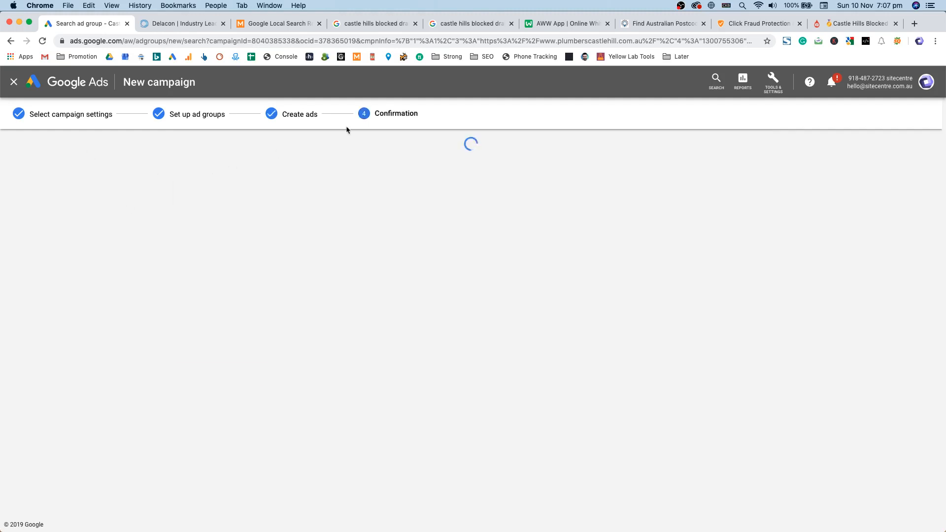
left_click(253, 375)
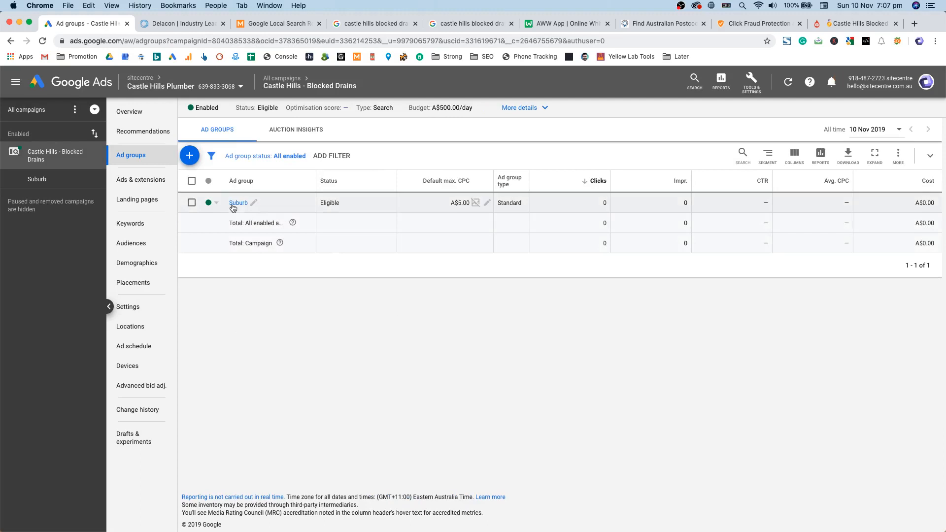
left_click(238, 204)
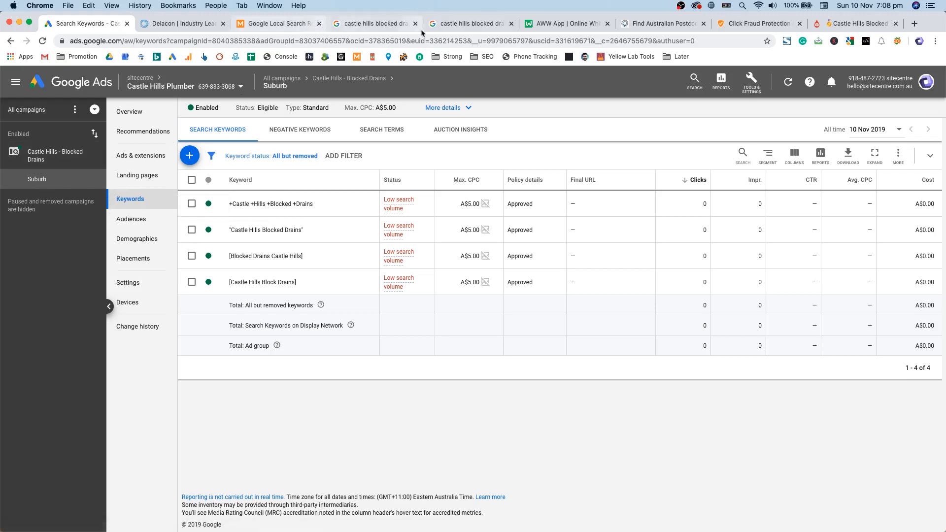
Step: Draw a red bracket beside hours, location and budget on the AWW App diagram, then return to Google Ads
left_click(576, 23)
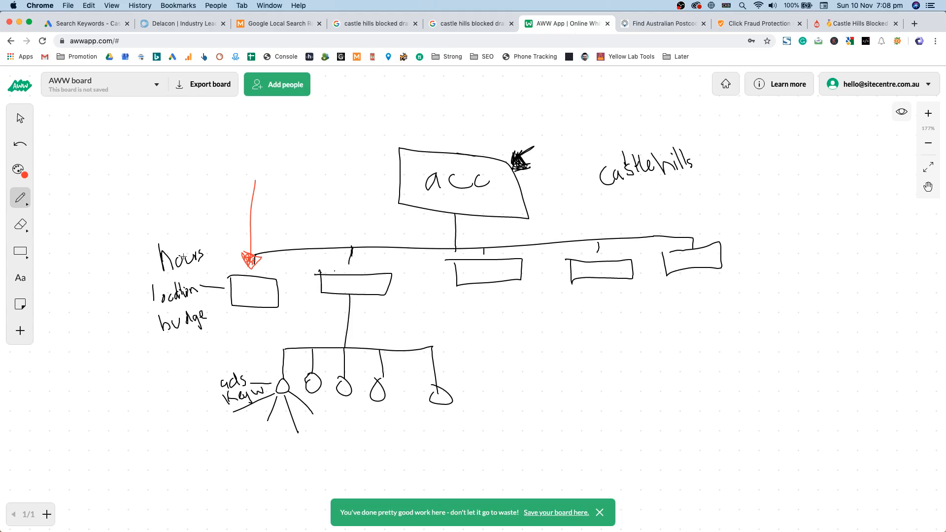
left_click_drag(141, 283, 155, 330)
left_click(87, 28)
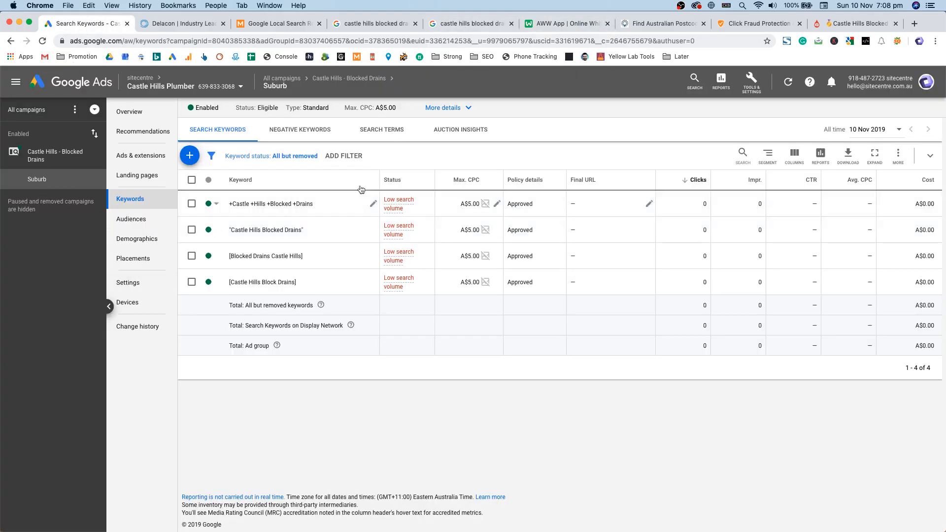
Step: Highlight the campaign and ad group in the side panel, then open Castle Hills - Blocked Drains advanced bid adjustments
left_click_drag(54, 153, 62, 224)
left_click(62, 224)
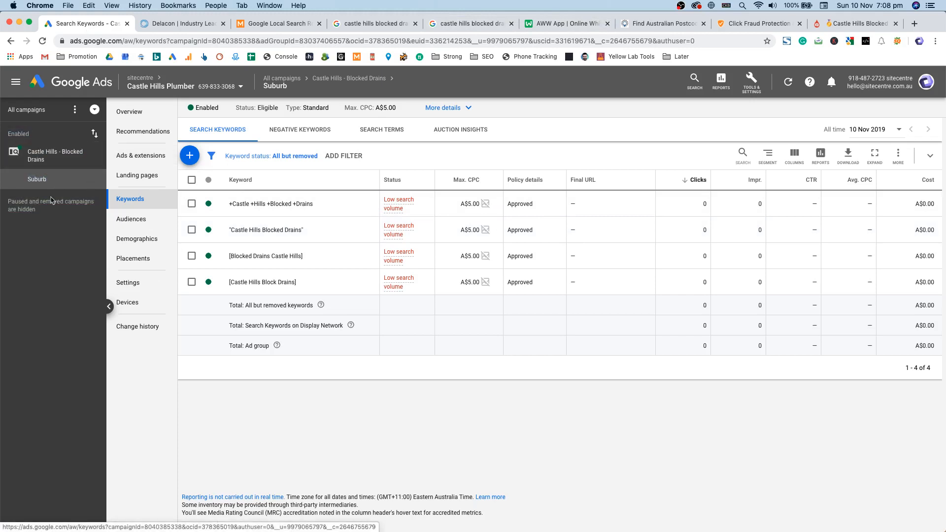
triple_click(64, 154)
left_click_drag(64, 155, 68, 217)
left_click(66, 212)
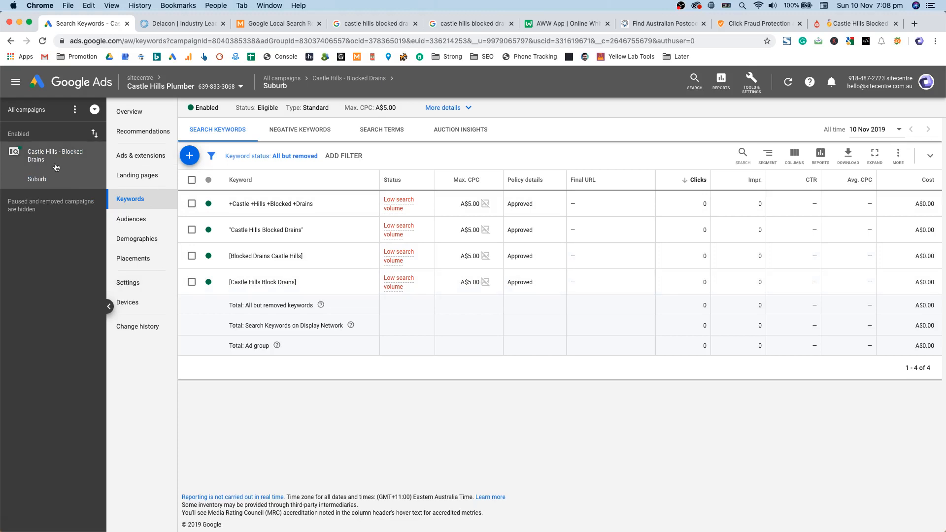
left_click(40, 157)
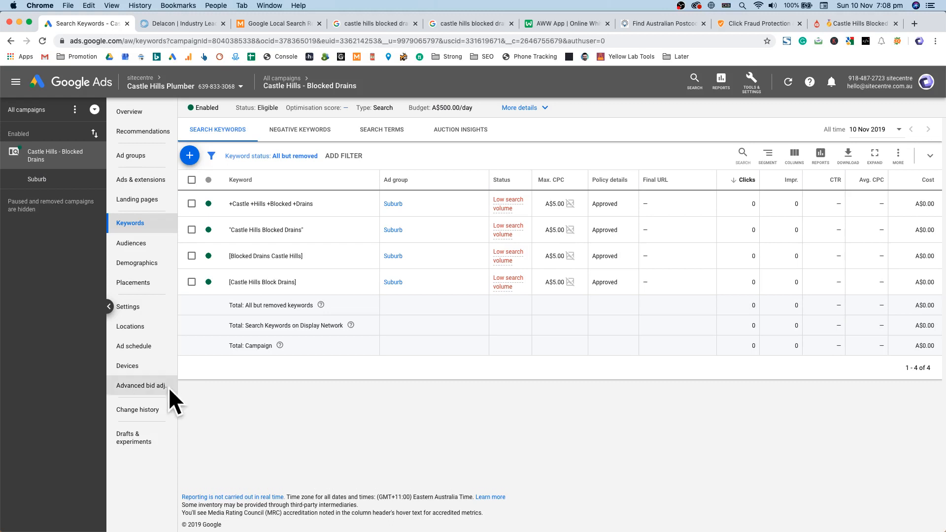
left_click(143, 386)
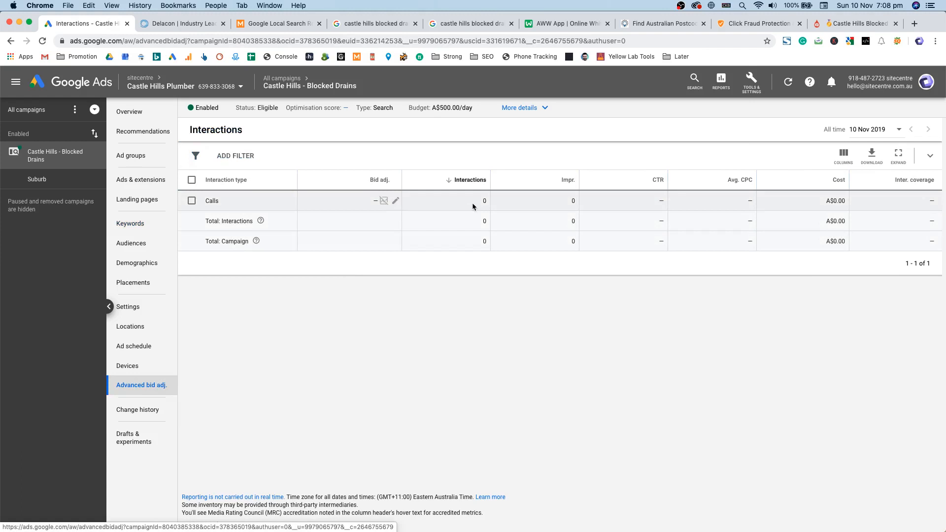
Step: Return to the 'castle hills blocked drains' results and highlight the SPS Plumbers ad's phone number
left_click(402, 25)
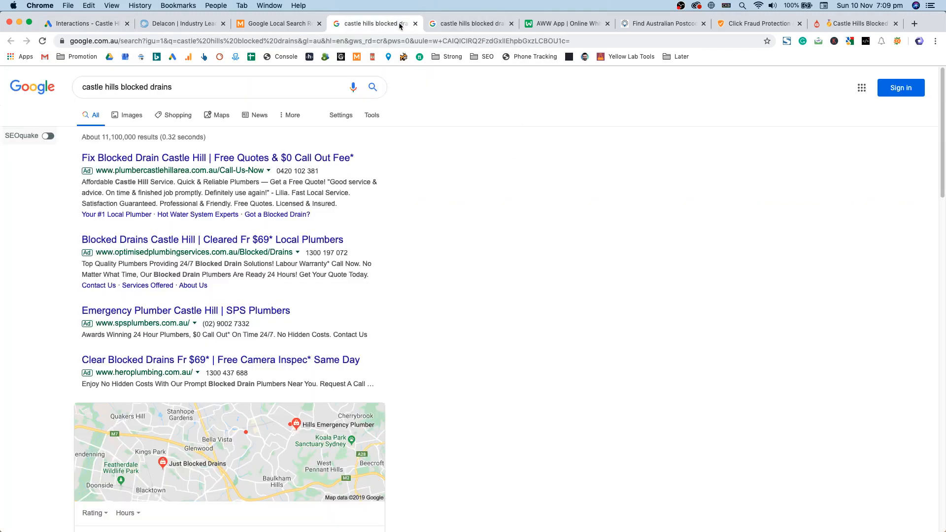
left_click_drag(249, 324, 204, 325)
left_click(484, 263)
Step: Set a +40% bid adjustment for Calls, then view All campaigns
left_click(103, 26)
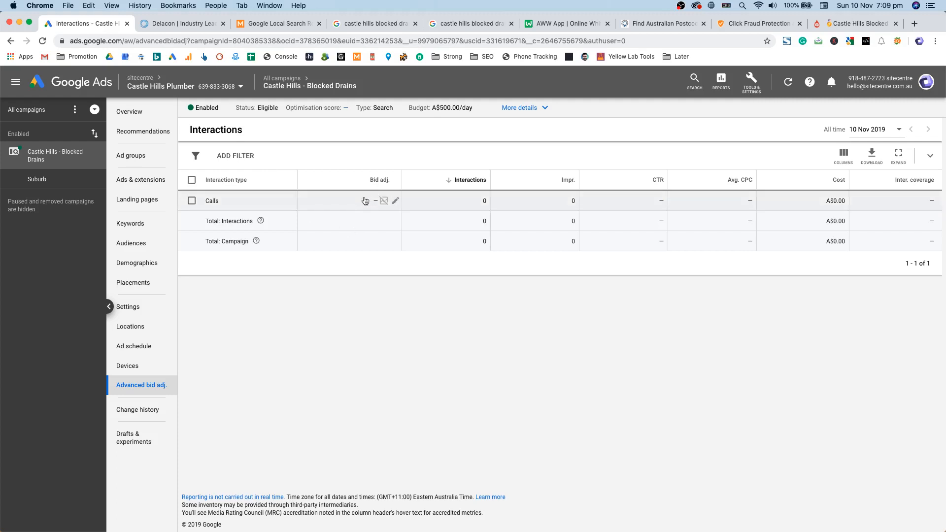
left_click(394, 200)
type("4")
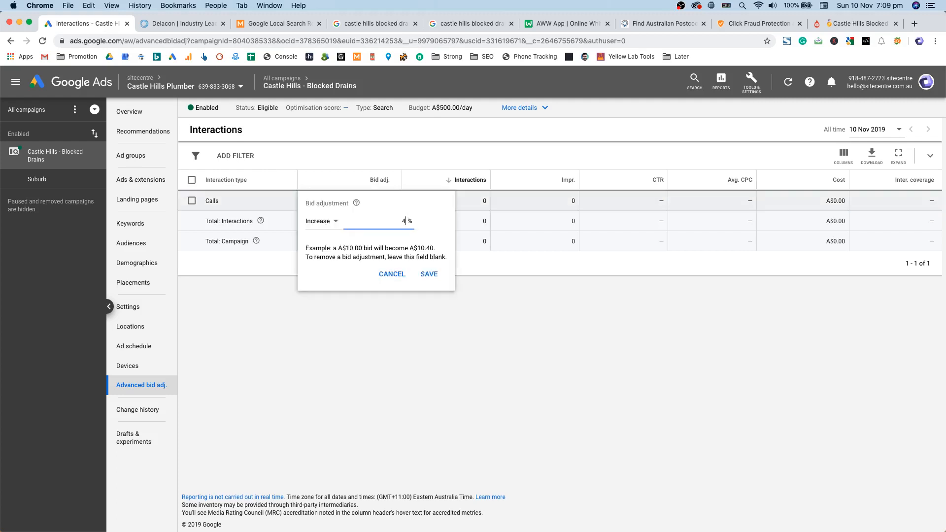
type("0")
key("Return")
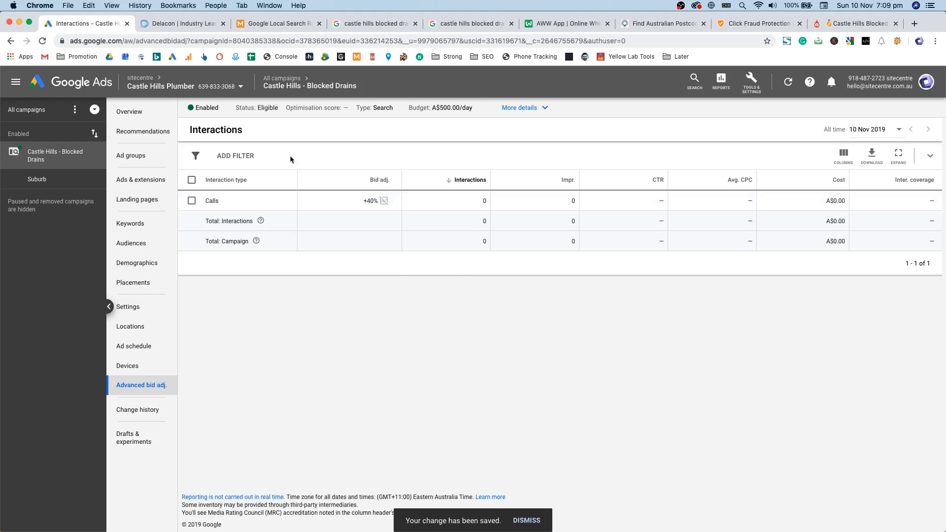
left_click(50, 121)
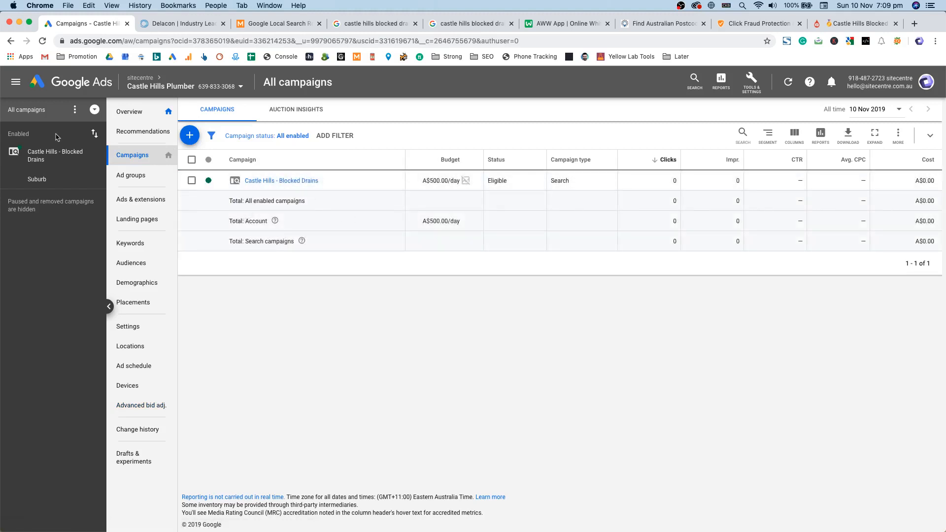
Step: Set both the Campaign status and Ad group status filters to All
left_click(77, 109)
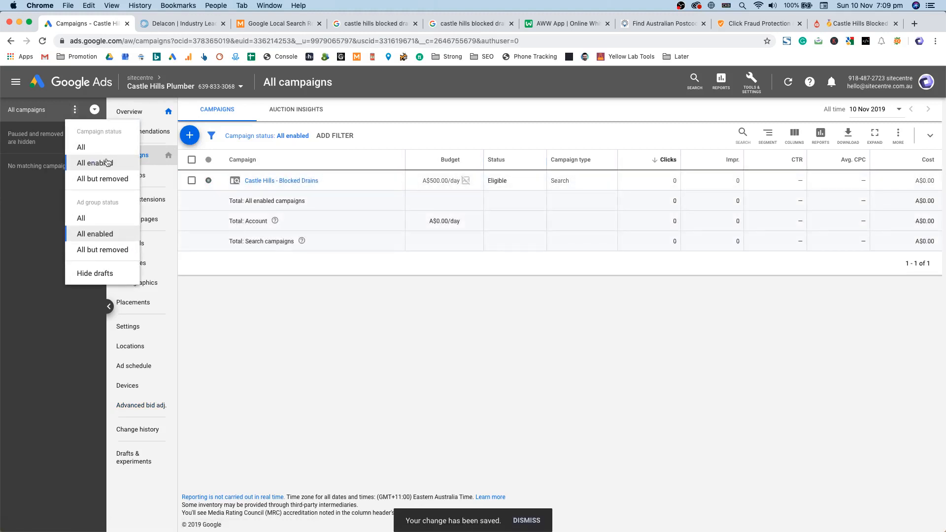
left_click(99, 147)
left_click(75, 110)
left_click(81, 219)
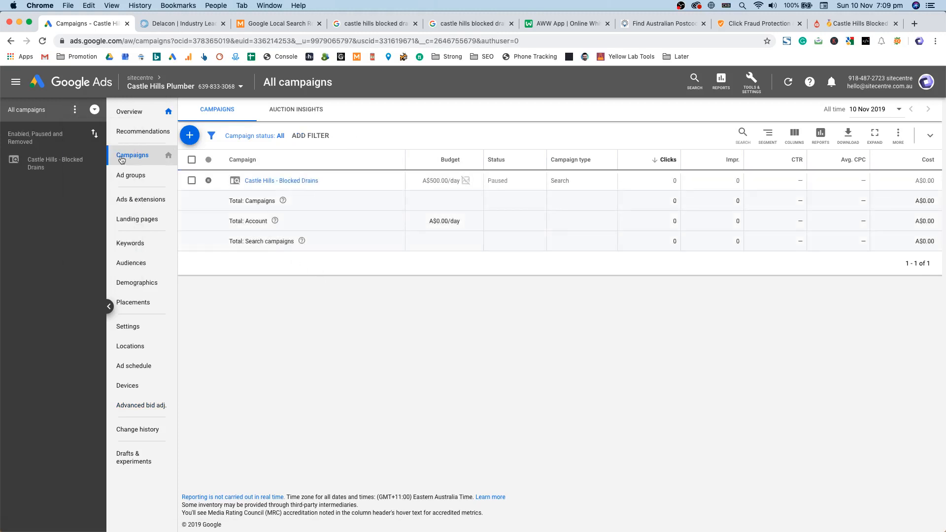
Step: Open Castle Hills - Blocked Drains and go to its Devices bid adjustments
left_click(69, 160)
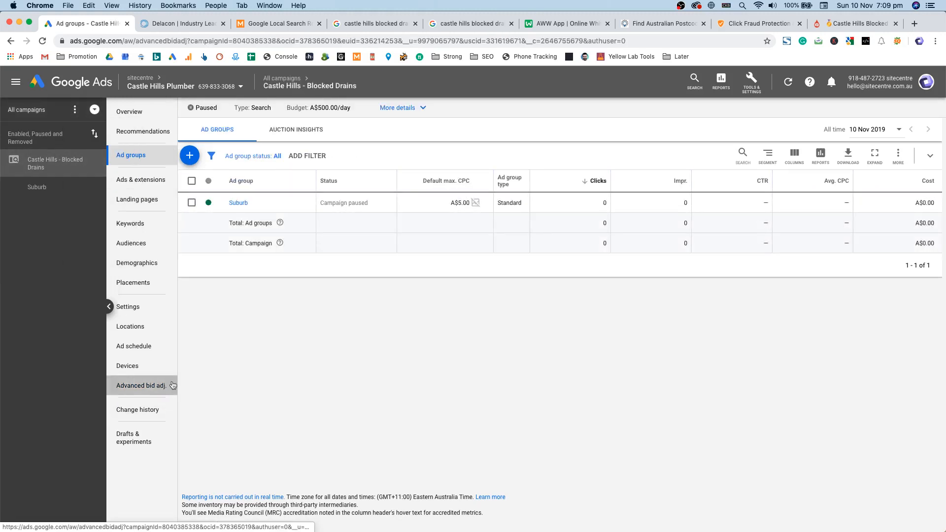
left_click(161, 385)
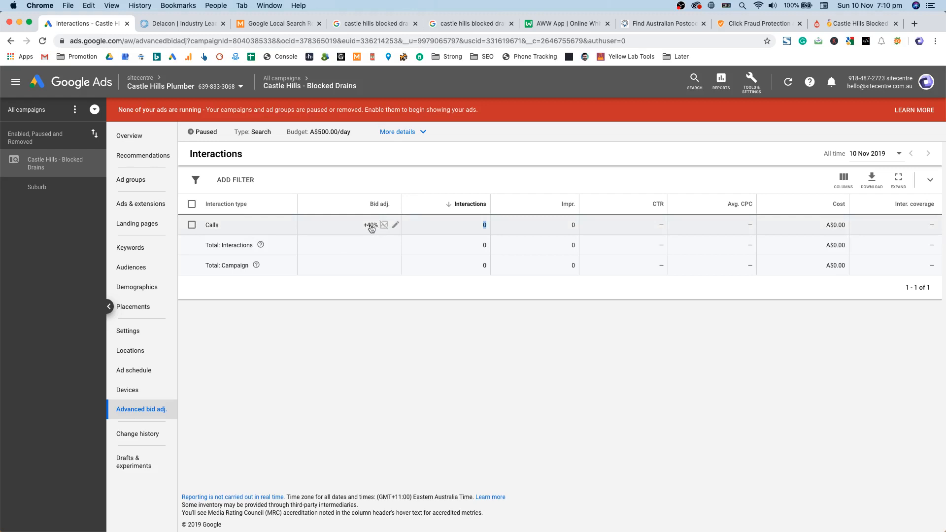
left_click(346, 292)
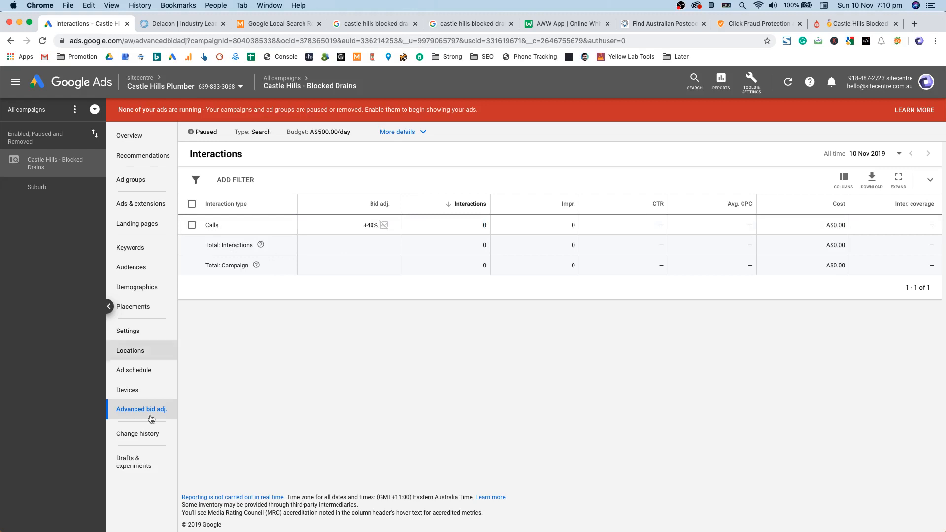
left_click(144, 392)
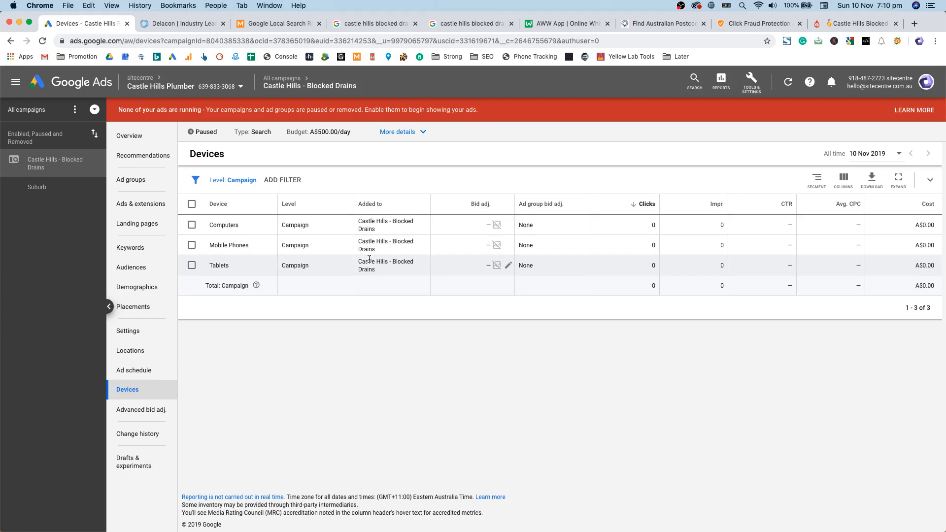
Step: Review the competitor ads for 'castle hills blocked drains', then return to the Google Ads Devices page
left_click(375, 24)
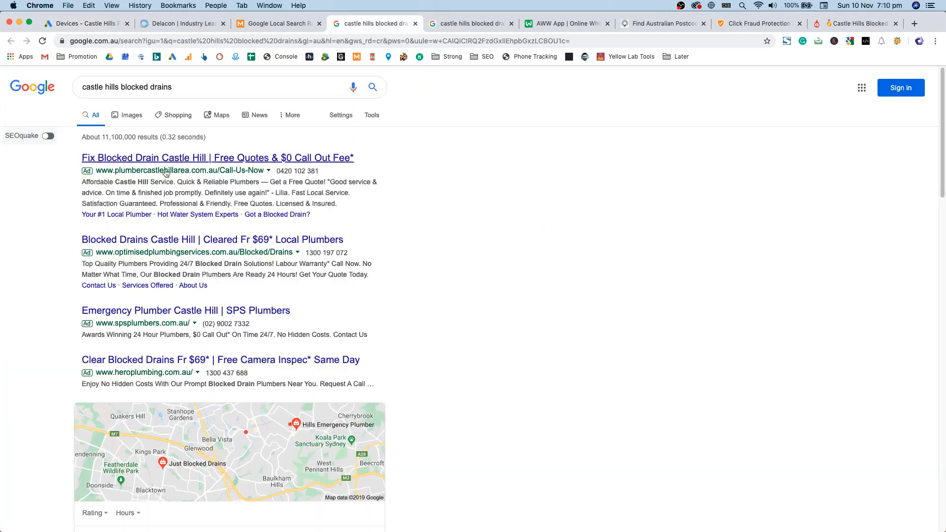
triple_click(136, 88)
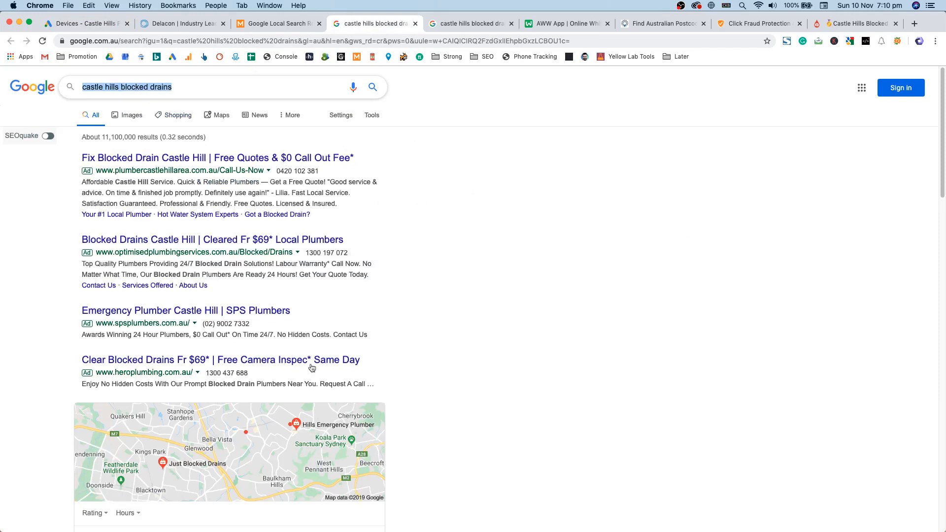
left_click(510, 345)
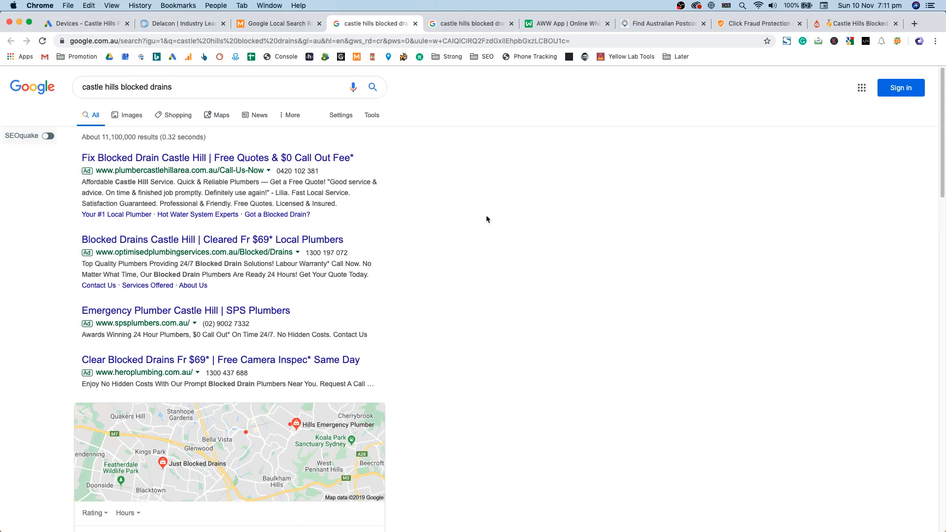
triple_click(141, 86)
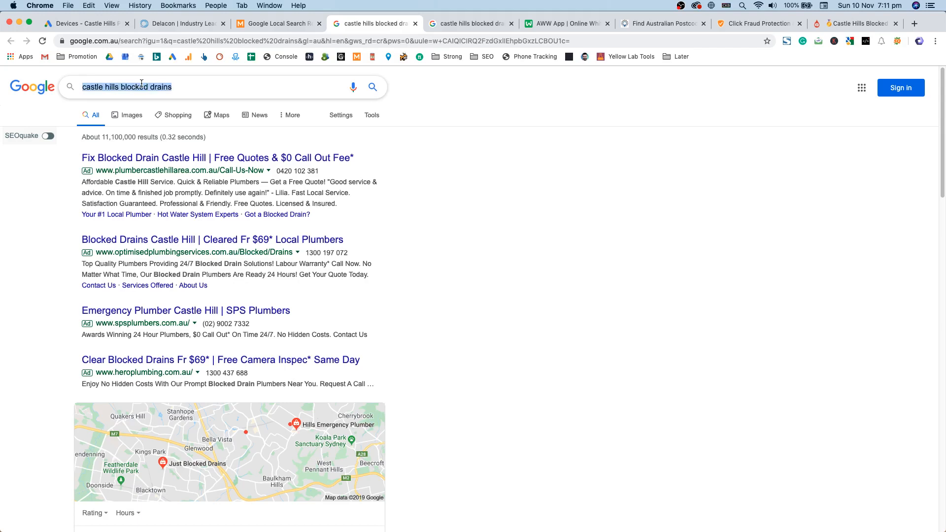
left_click(694, 176)
left_click(277, 90)
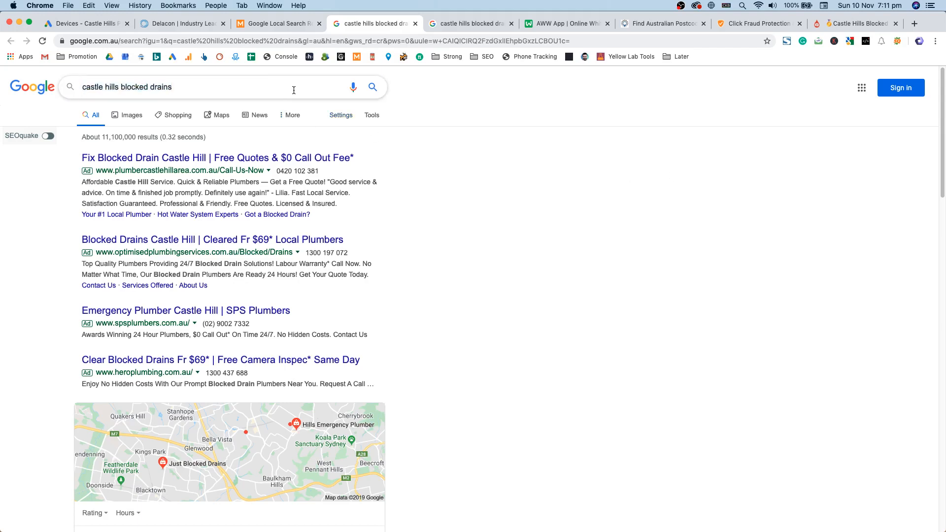
scroll(51, 363, "down", 8)
scroll(68, 295, "up", 7)
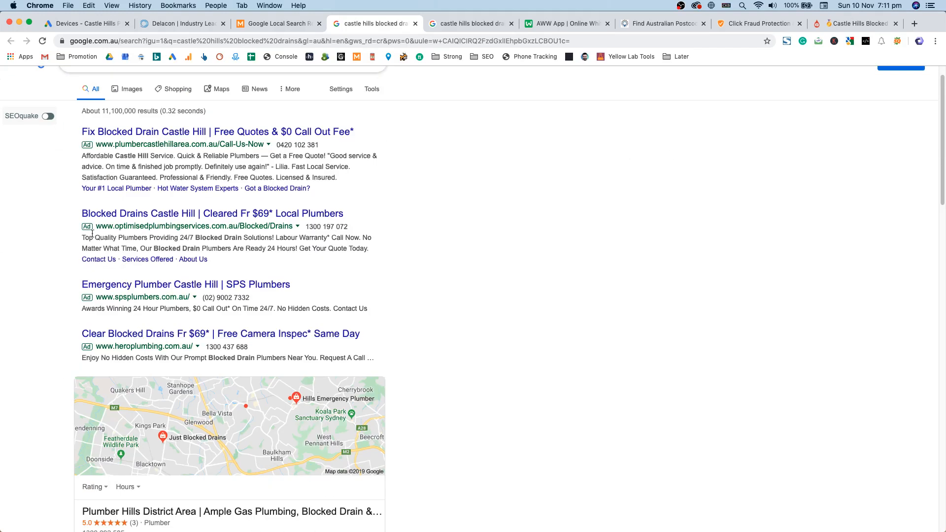
scroll(68, 296, "up", 1)
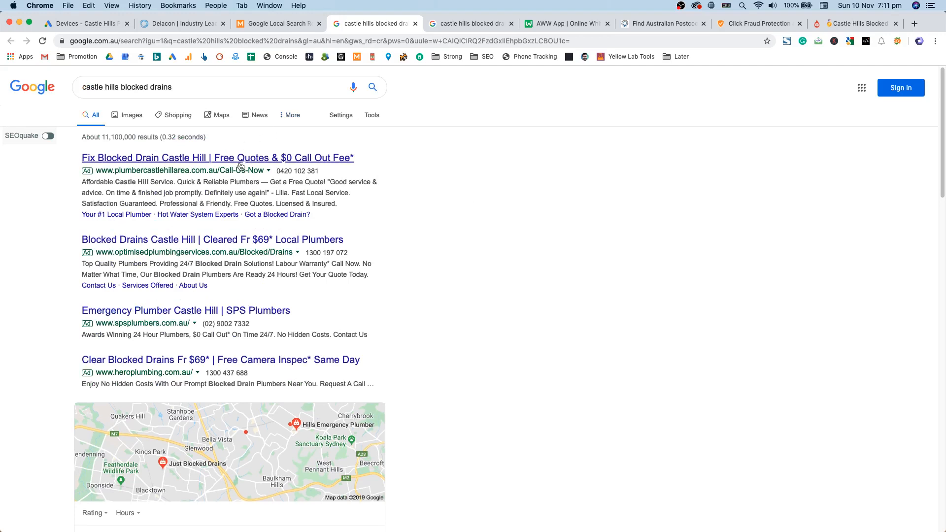
left_click(101, 25)
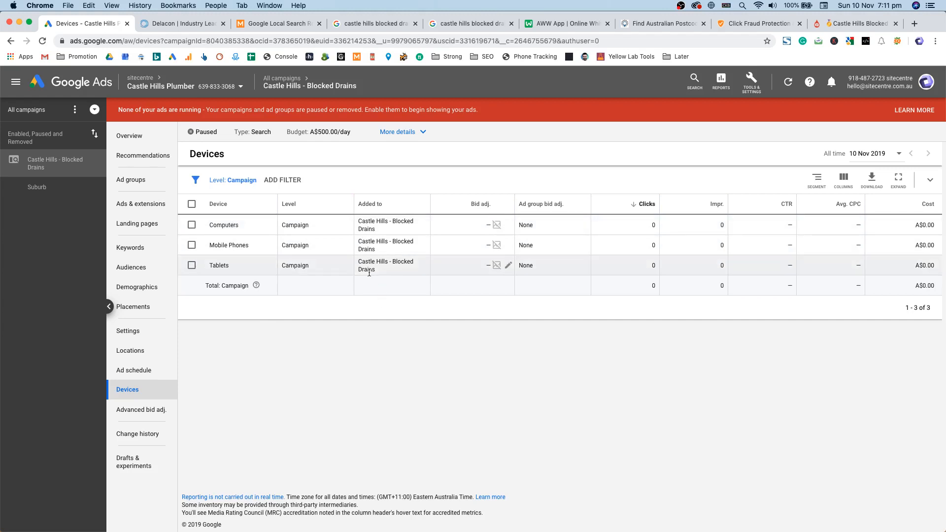
Step: Revisit the search results, then start a Computers bid decrease and cancel it
left_click(380, 28)
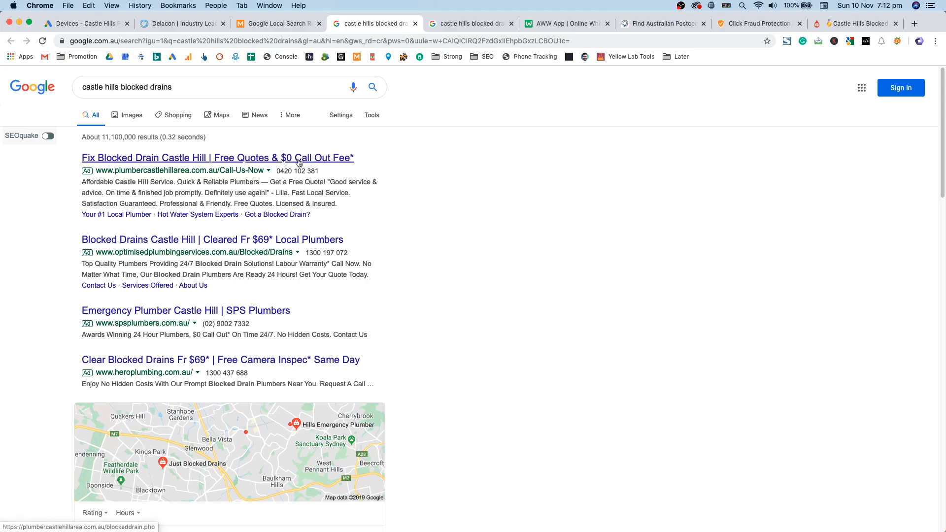
left_click(104, 24)
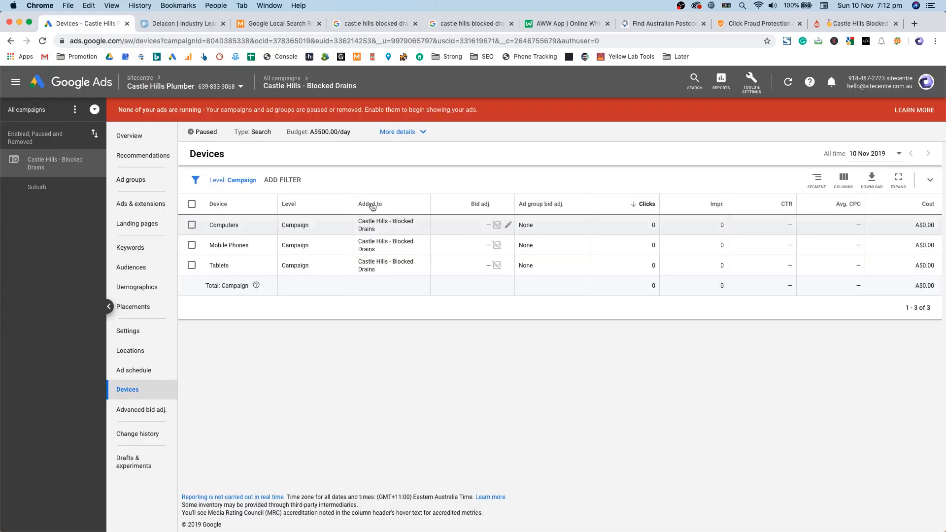
left_click(508, 225)
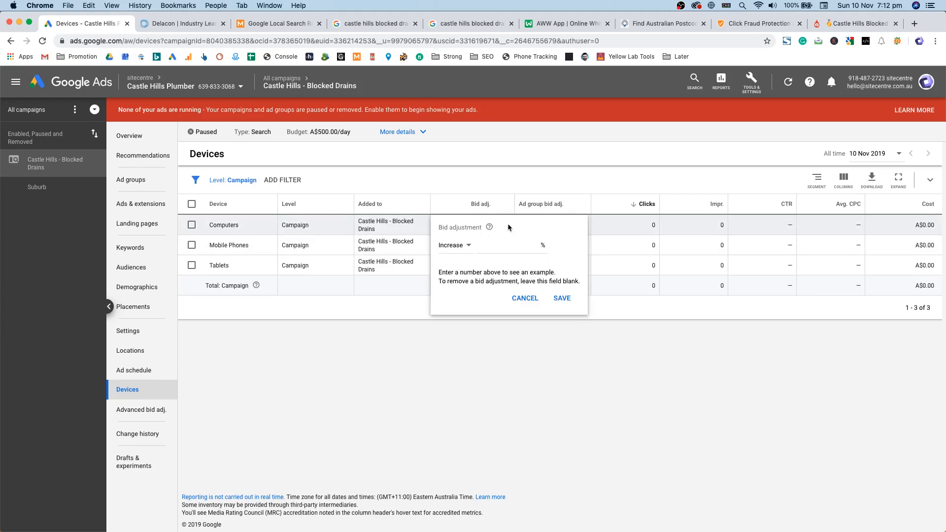
left_click(454, 245)
left_click(454, 261)
left_click(506, 246)
left_click(525, 299)
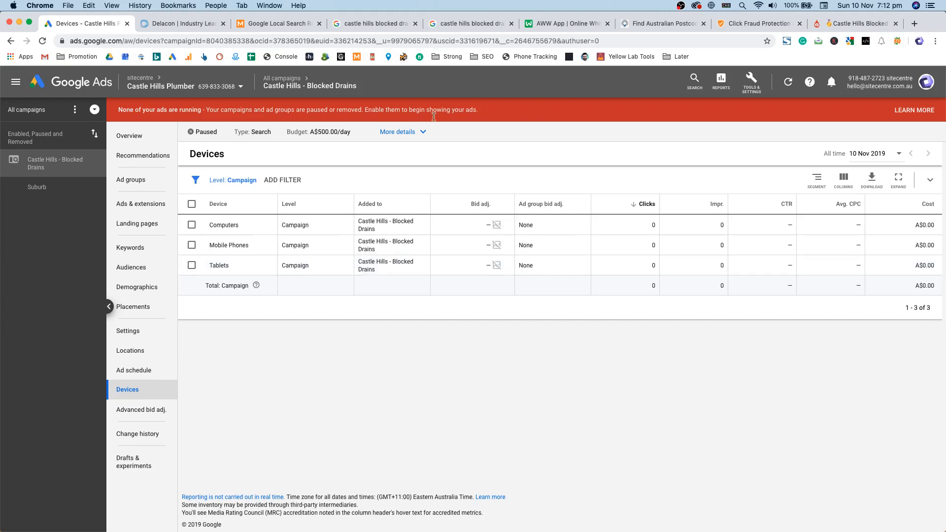
Step: Apply a 50% bid decrease to Computers, then go to the Ad schedule page
triple_click(241, 245)
double_click(247, 245)
left_click_drag(246, 245, 226, 246)
left_click(223, 266)
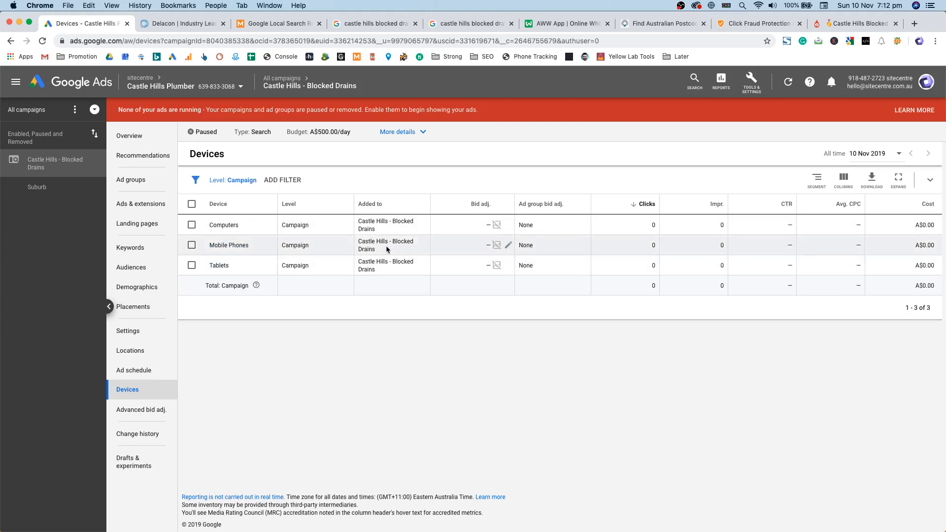
left_click(508, 225)
left_click(472, 253)
left_click(454, 262)
type("50")
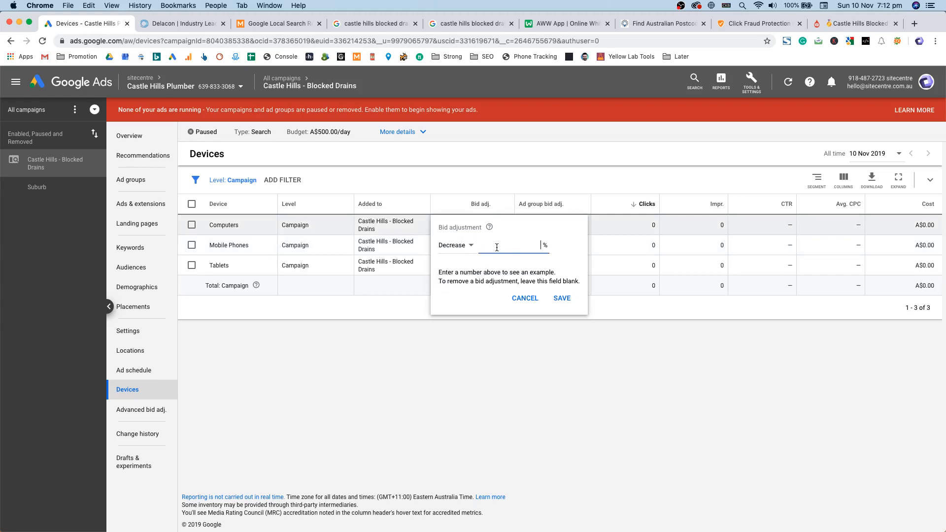
key("Return")
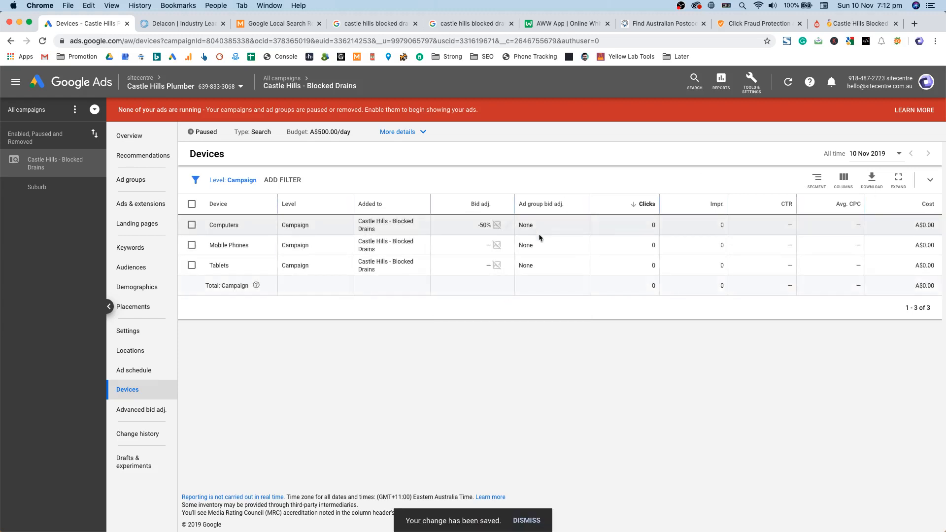
double_click(527, 226)
left_click(859, 230)
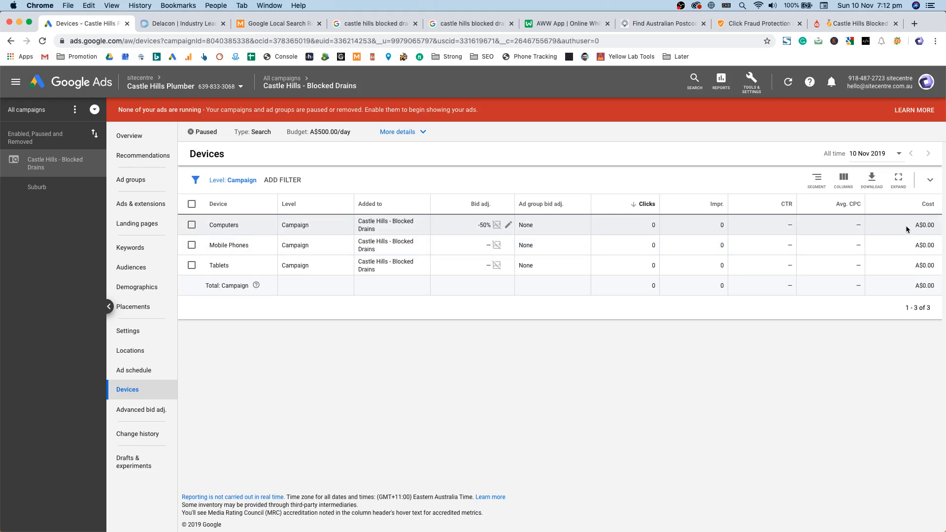
left_click(126, 372)
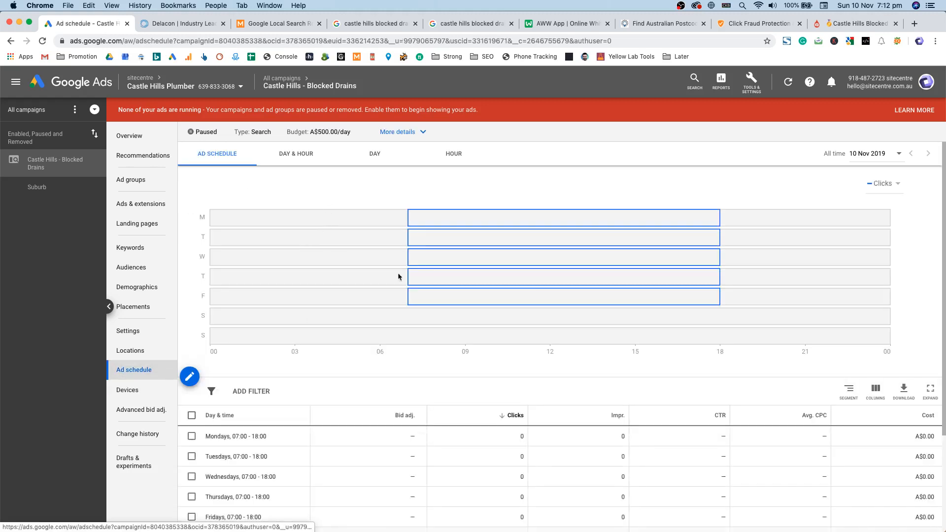
Step: Add a new time slot to the ad schedule and set its day to Mondays
mouse_move(490, 225)
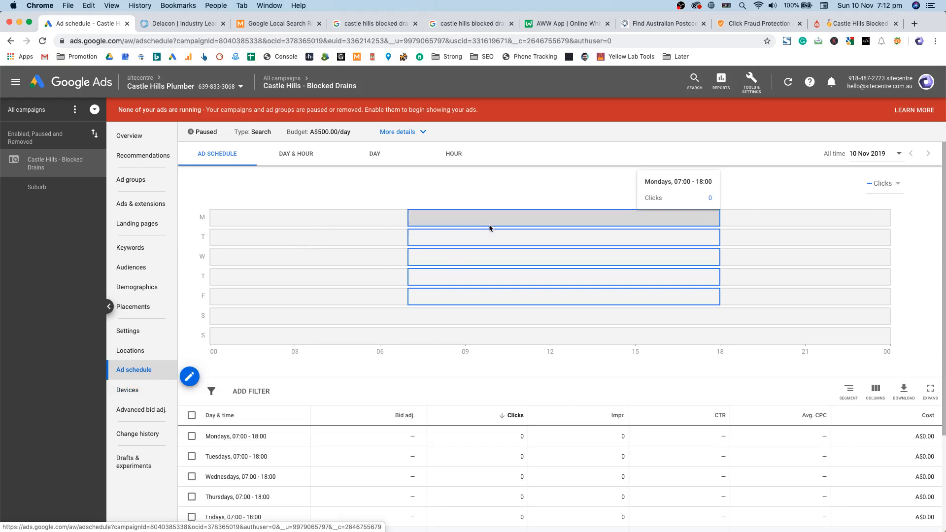
mouse_move(483, 294)
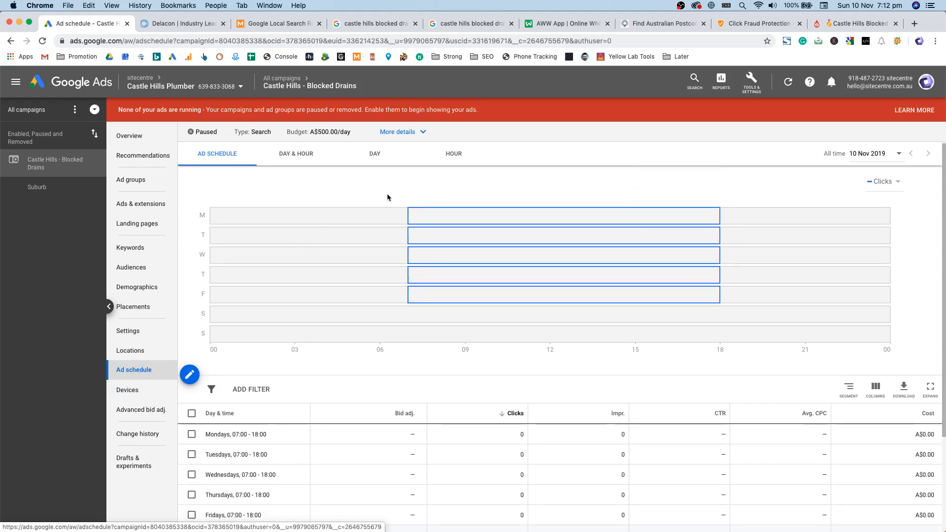
left_click(190, 375)
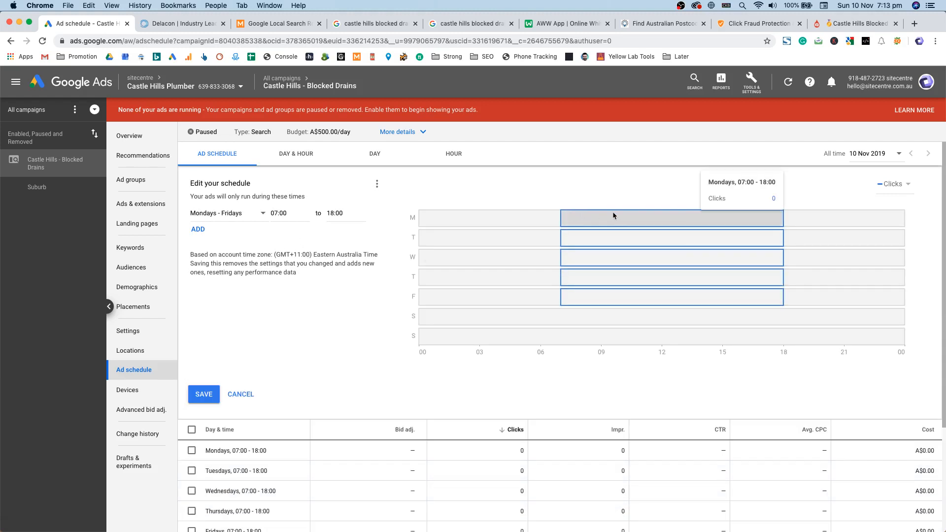
left_click(198, 229)
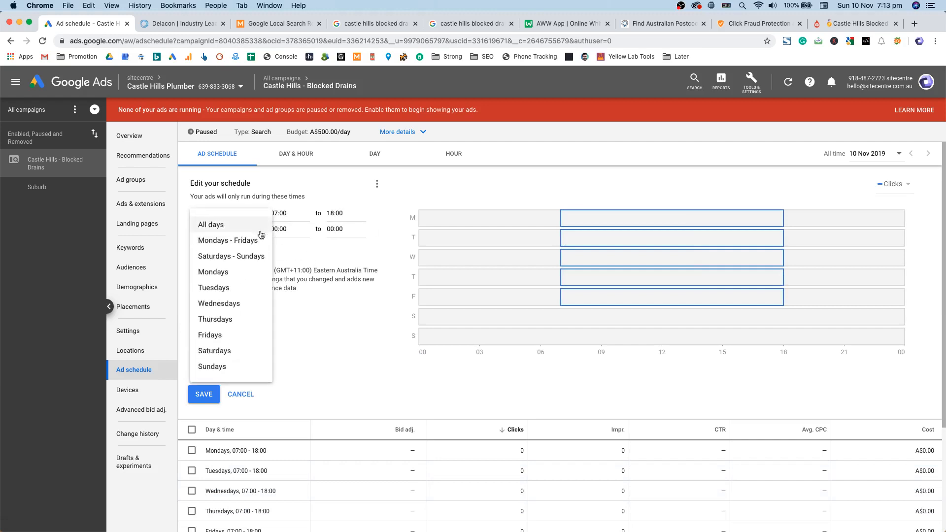
left_click(290, 230)
left_click(248, 227)
left_click(308, 254)
left_click(238, 230)
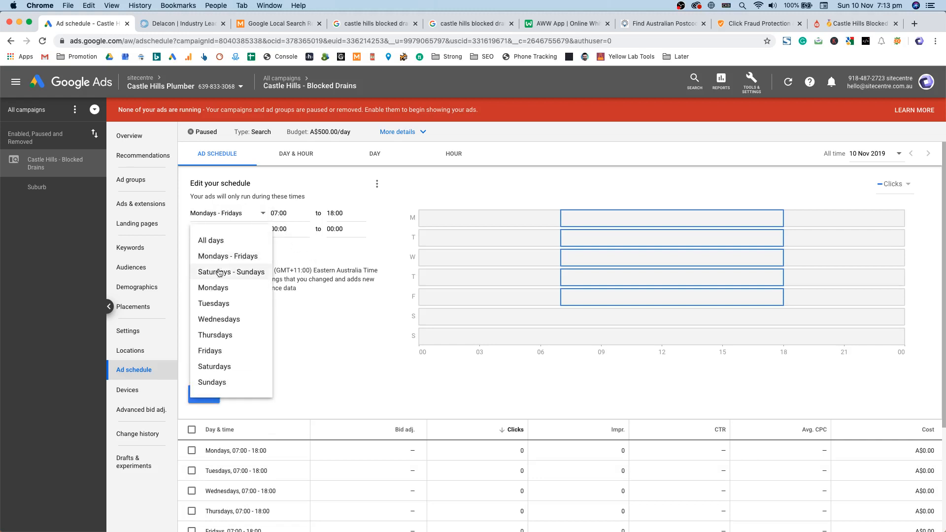
left_click(219, 289)
Step: Set the Monday slot to run from 07:00 to 09:00, leaving its bid adjustment unchanged
left_click(277, 228)
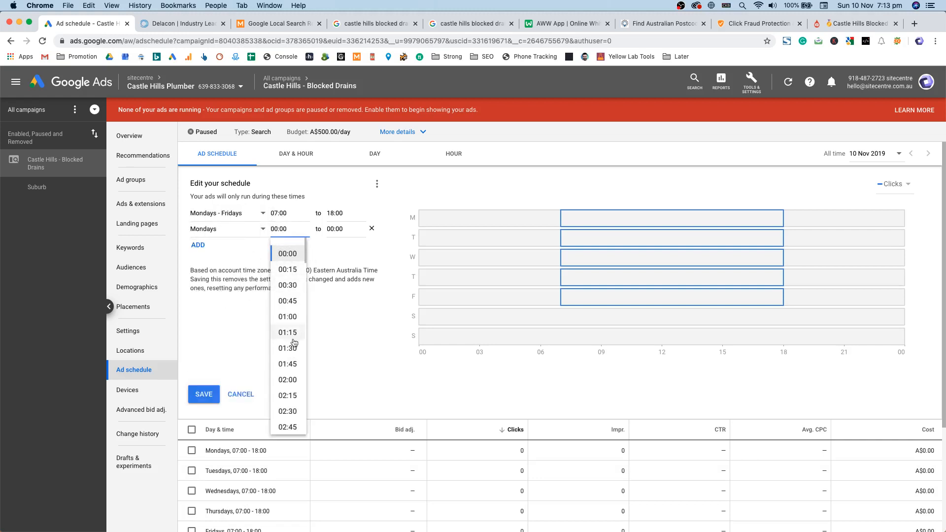
scroll(289, 302, "down", 5)
left_click(289, 355)
left_click(345, 228)
scroll(348, 383, "down", 8)
scroll(347, 382, "down", 2)
left_click(344, 341)
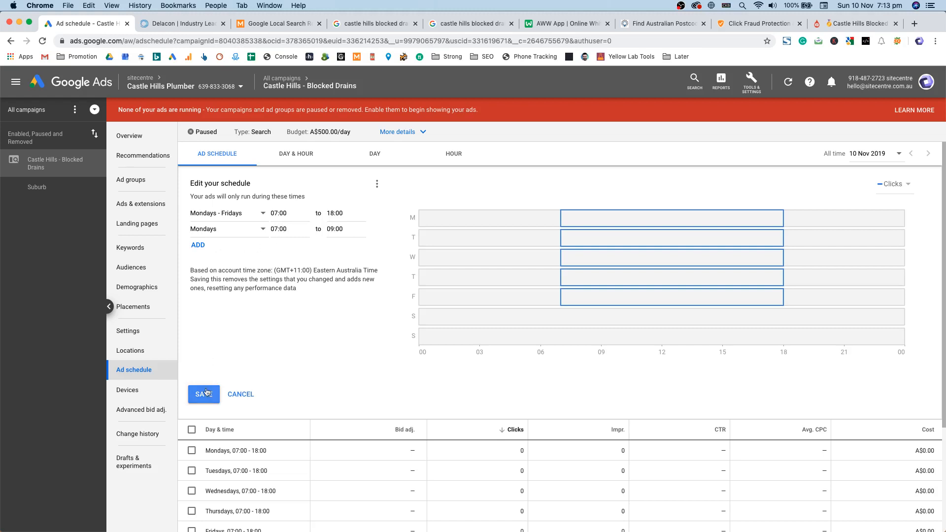
scroll(395, 374, "down", 1)
left_click(405, 455)
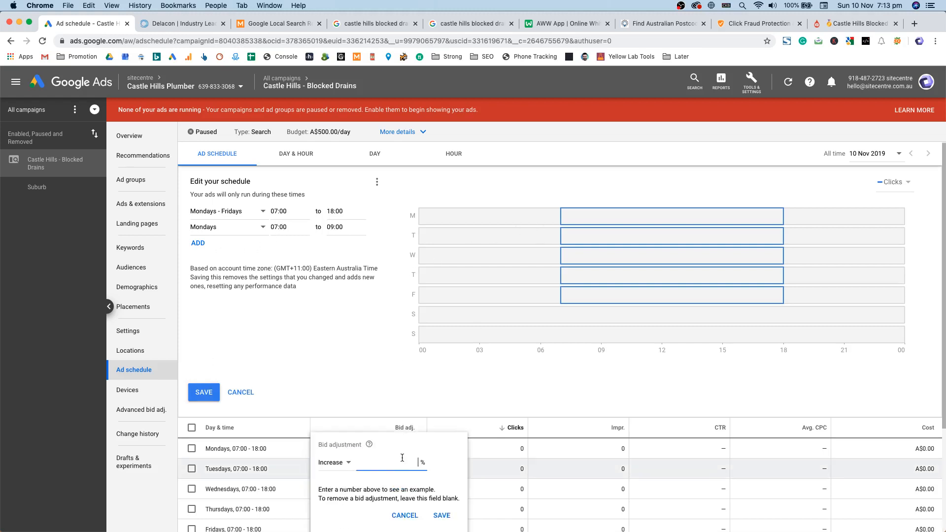
left_click(373, 391)
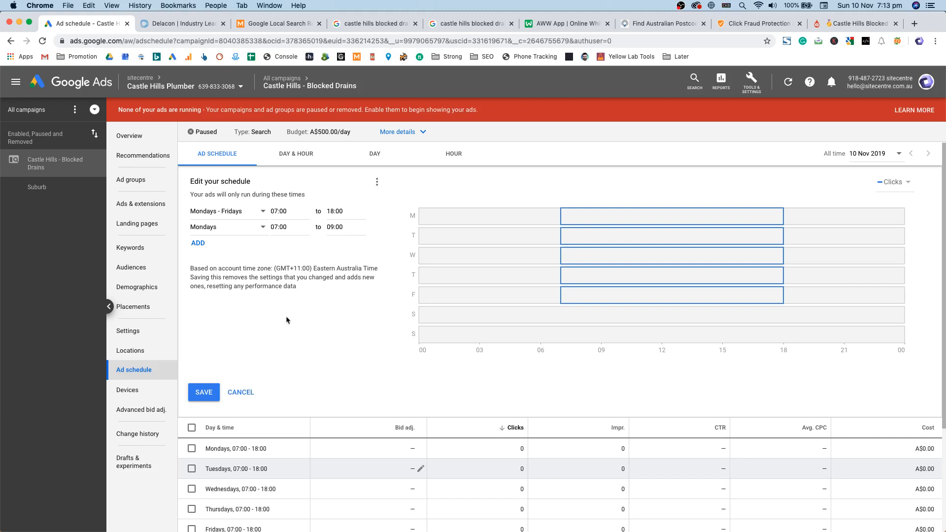
left_click(279, 228)
left_click(353, 272)
left_click(346, 229)
left_click(304, 272)
mouse_move(568, 215)
mouse_move(645, 212)
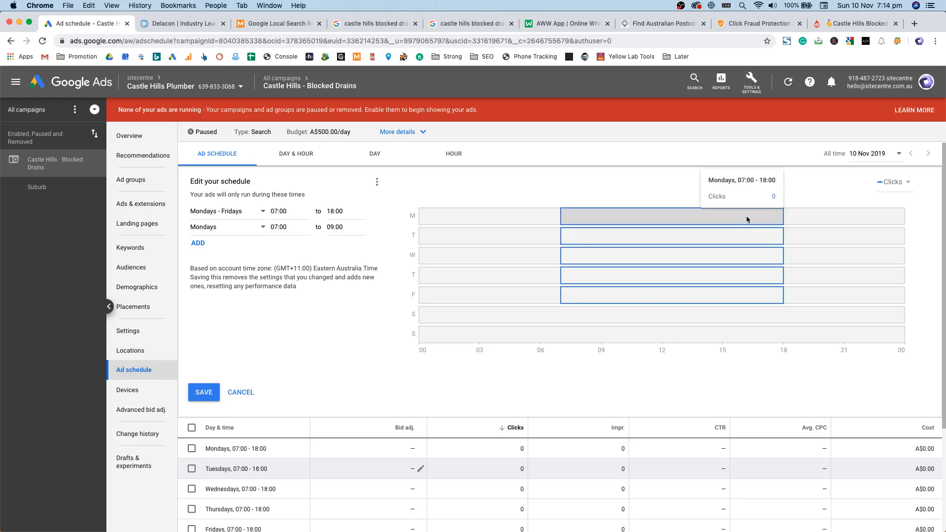
mouse_move(706, 235)
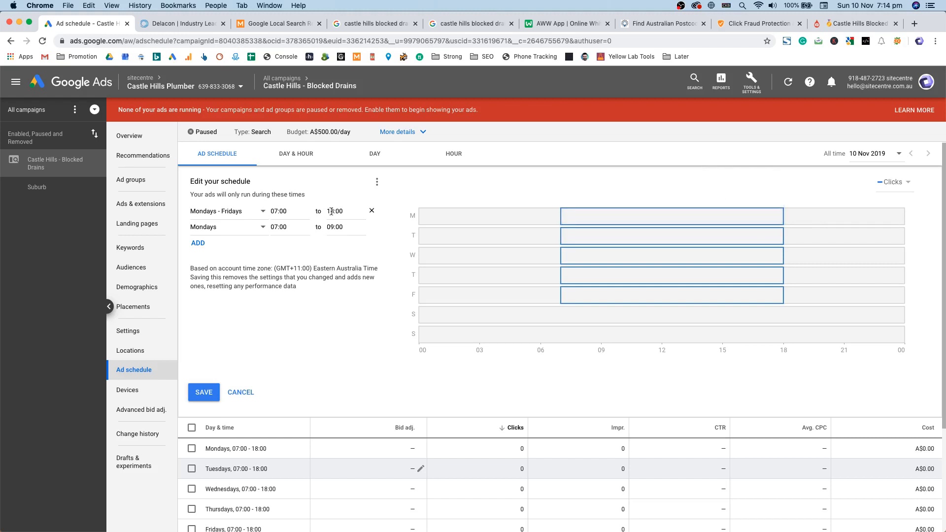
Step: Close the weekday start-time list unchanged and go to the campaign's Locations
left_click(282, 210)
left_click(392, 226)
left_click_drag(237, 182, 198, 179)
left_click(200, 180)
left_click(130, 351)
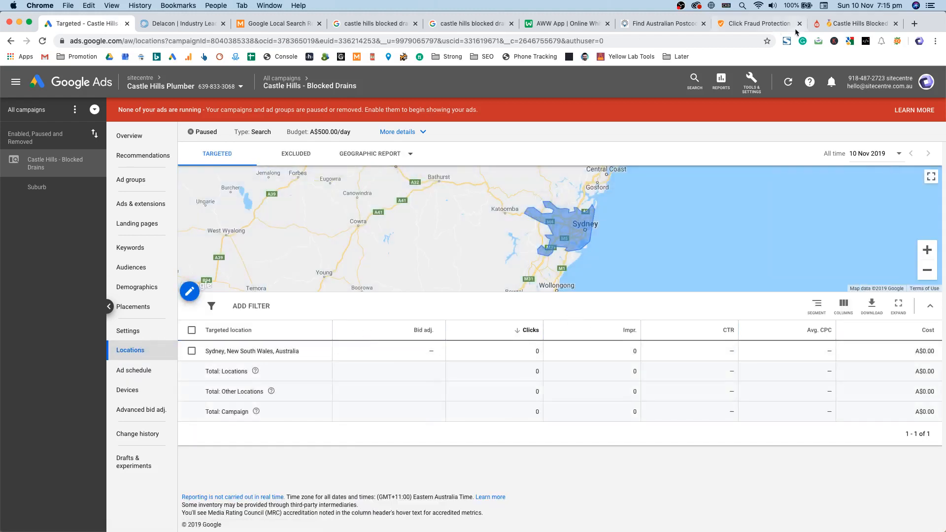
Step: Select all postcodes in the freemaptools results, then edit the Sydney location targeting
left_click(663, 23)
scroll(465, 320, "up", 10)
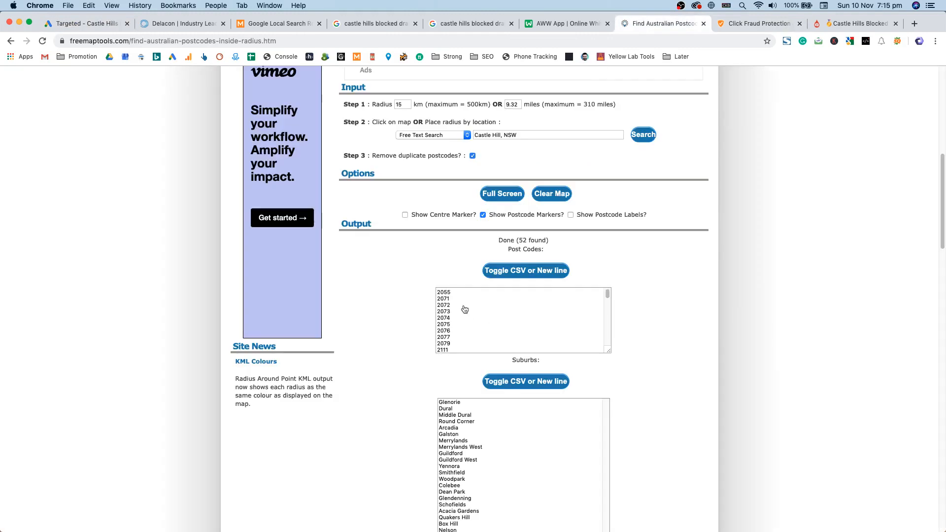
scroll(809, 348, "down", 10)
left_click_drag(456, 316, 408, 264)
key("super+a")
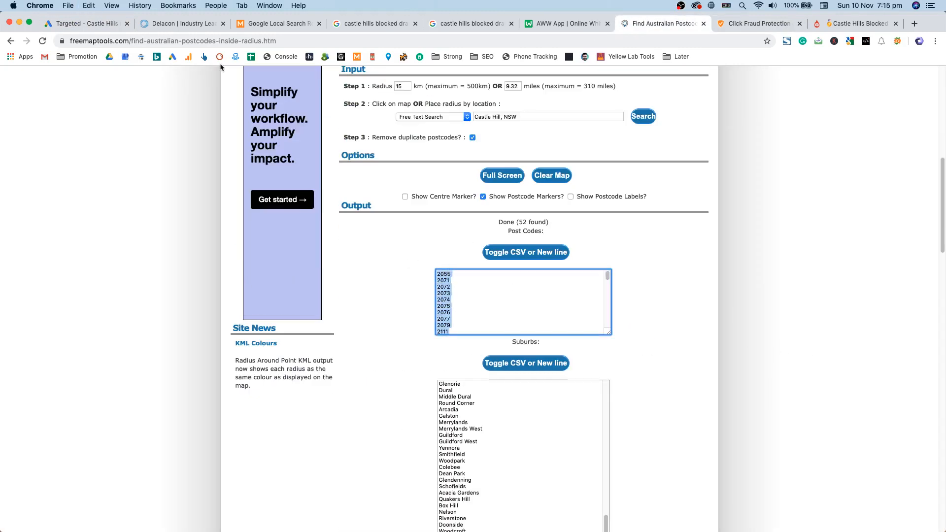
left_click(85, 28)
left_click(193, 296)
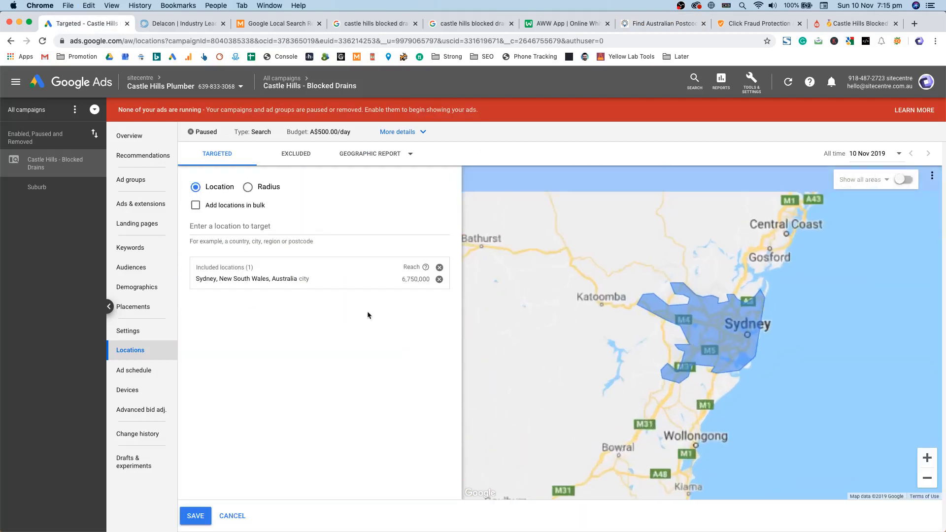
Step: Replace Sydney in the targeted locations with postcode 2154 (Castle Hills, New South Wales)
left_click(796, 320)
left_click(831, 319)
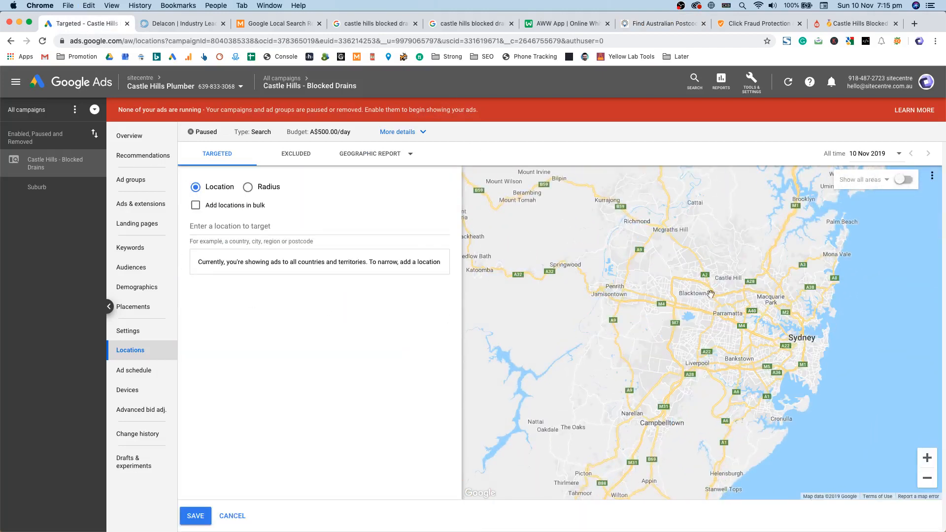
left_click(288, 228)
type("C")
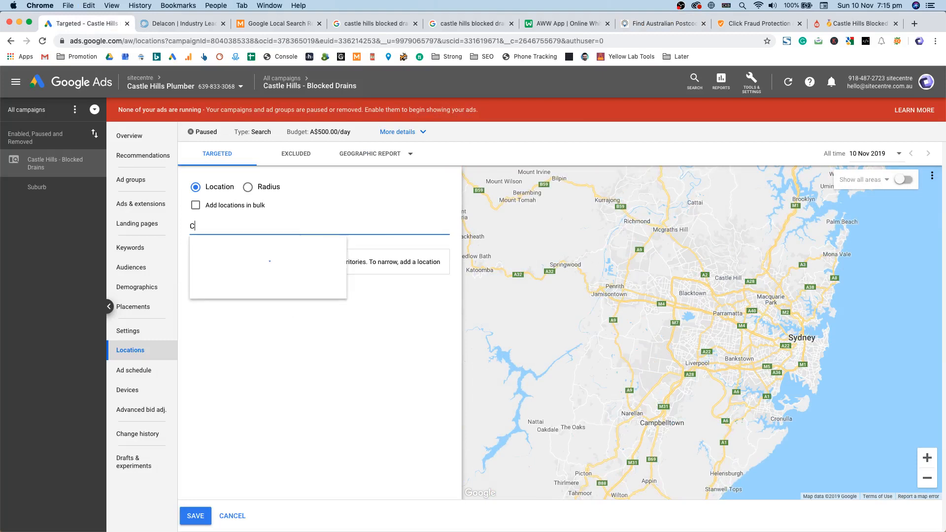
type("astle Hills, NSW")
key("BackSpace")
key("BackSpace")
key("BackSpace")
key("BackSpace")
key("BackSpace")
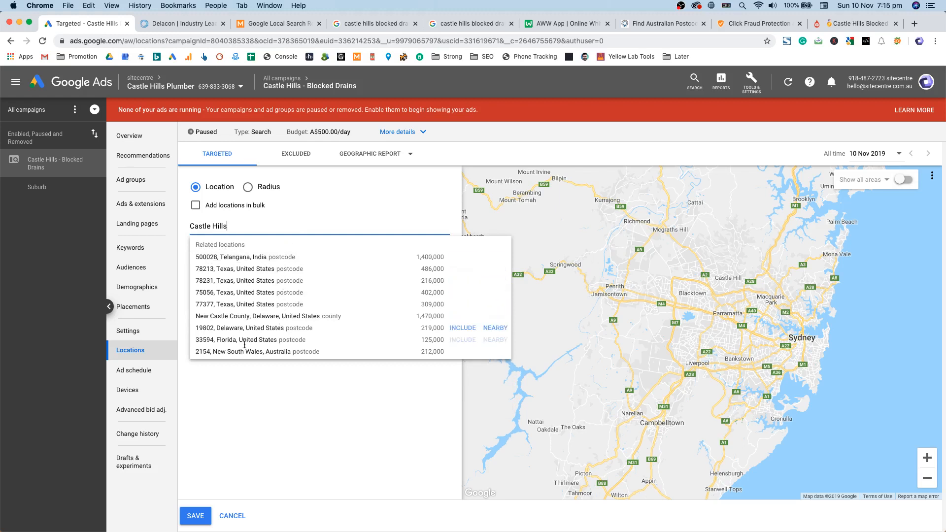
left_click(462, 351)
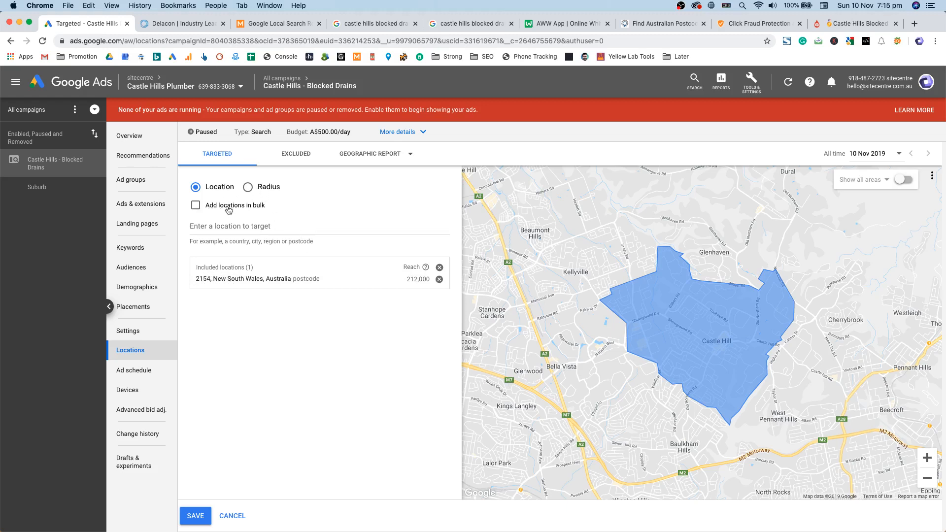
Step: Switch to bulk entry and paste in the list of 52 Sydney postcodes
left_click(195, 205)
left_click(268, 239)
key("super+v")
Step: Search the pasted postcodes, delete the unmatched 2055, and target all 51 matched postcodes
left_click(433, 325)
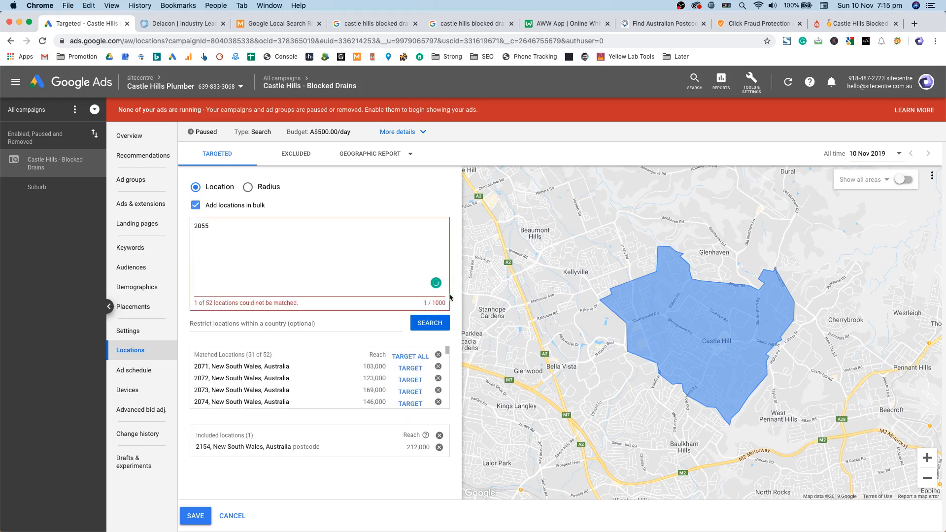
left_click_drag(219, 242, 192, 220)
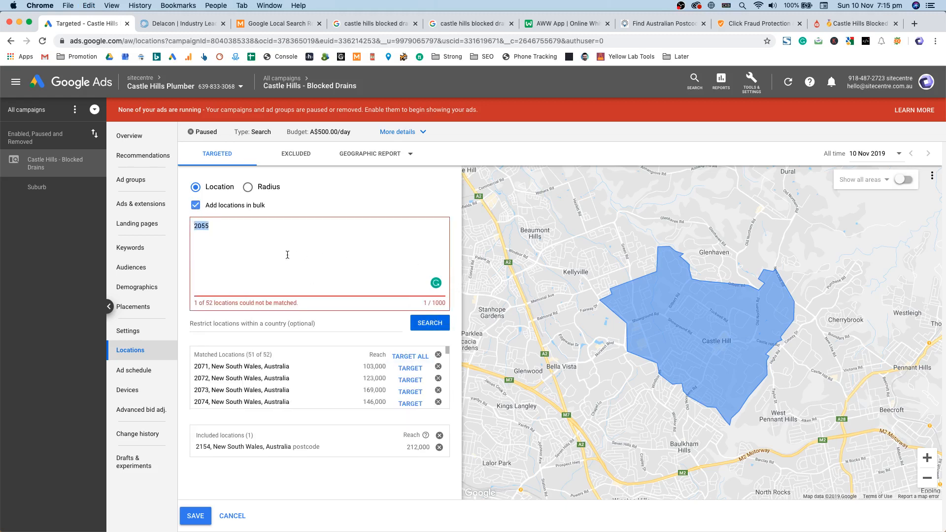
key("BackSpace")
scroll(340, 375, "down", 5)
scroll(252, 373, "down", 3)
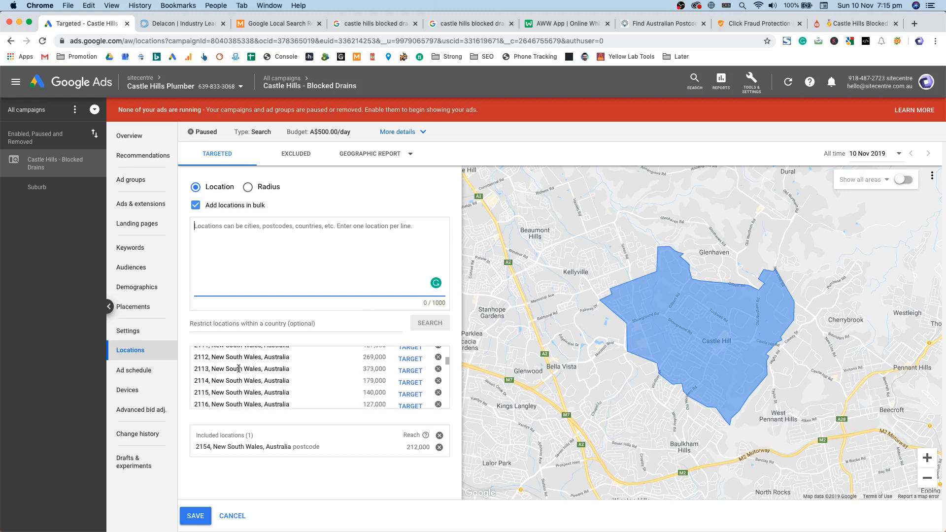
scroll(318, 383, "down", 6)
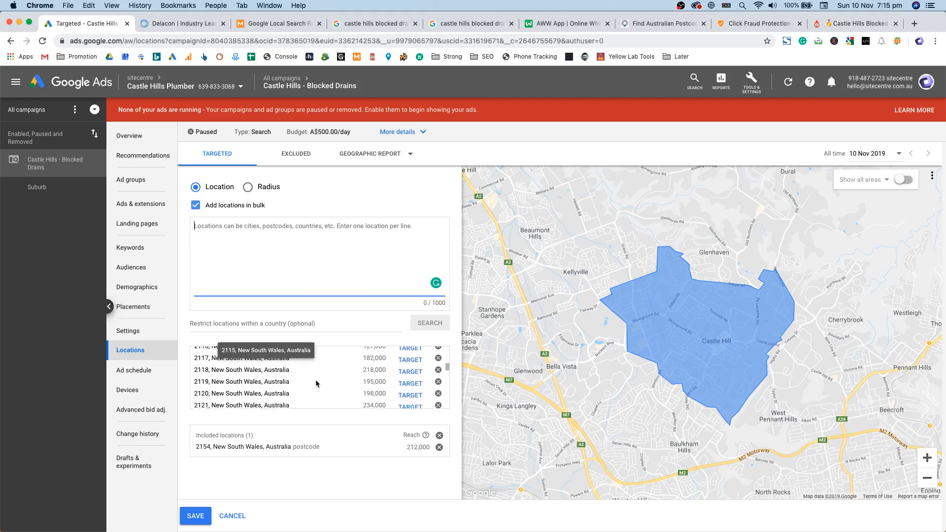
scroll(319, 379, "up", 5)
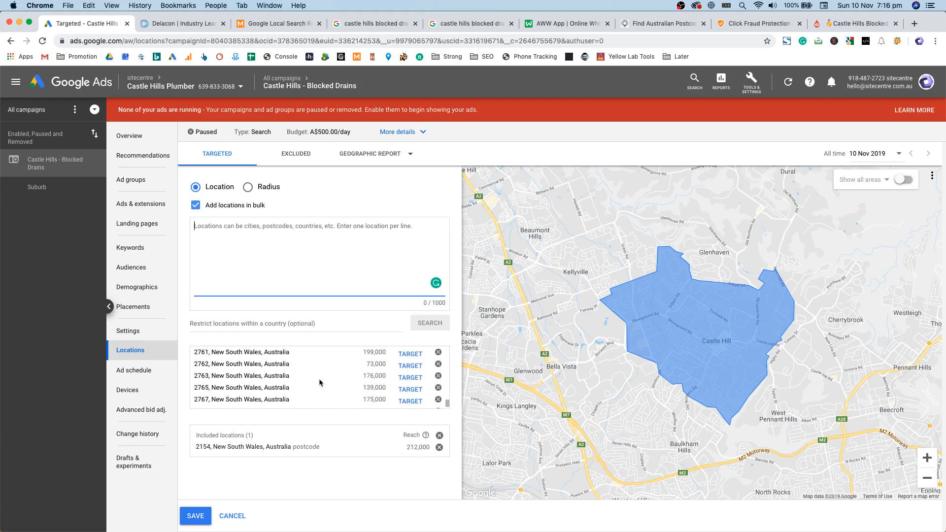
scroll(414, 363, "up", 5)
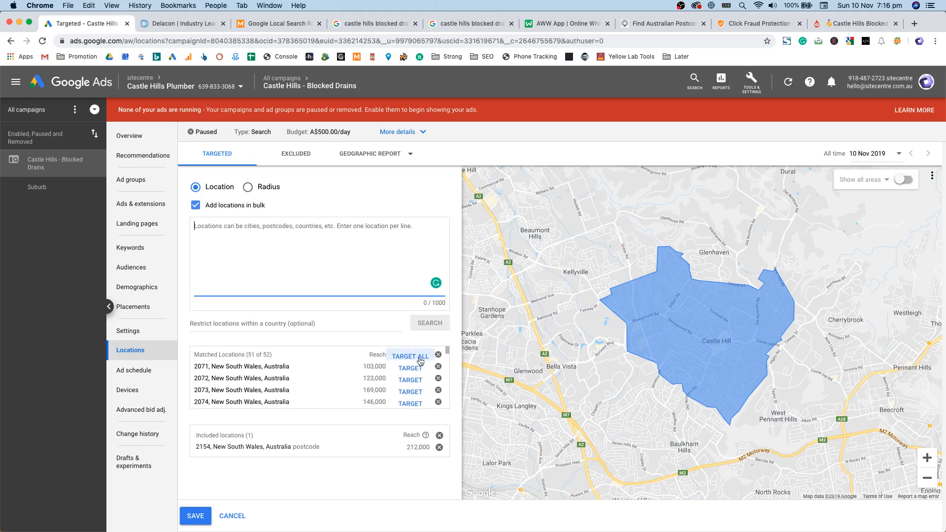
left_click(410, 356)
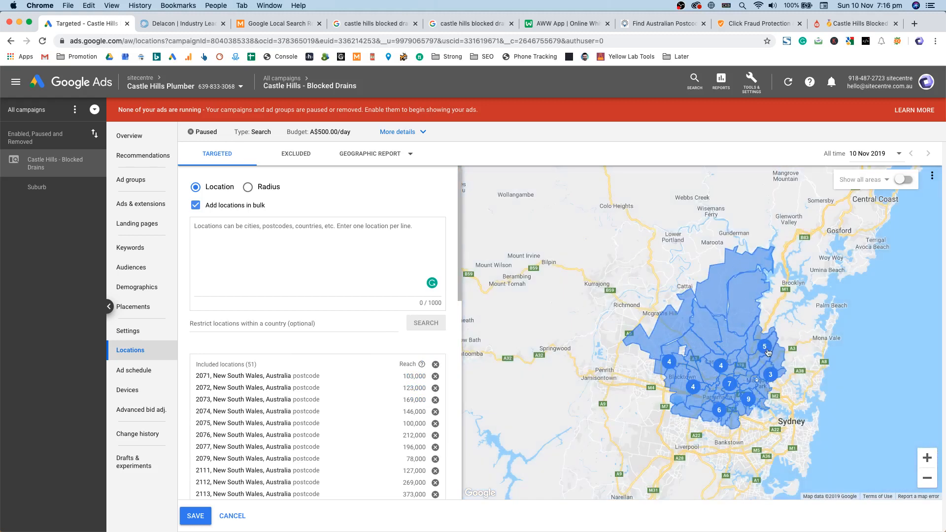
Step: Remove postcodes 2157, 2765, 2075 and 2071 from the targeted area on the map
scroll(768, 347, "down", 5)
scroll(769, 341, "down", 3)
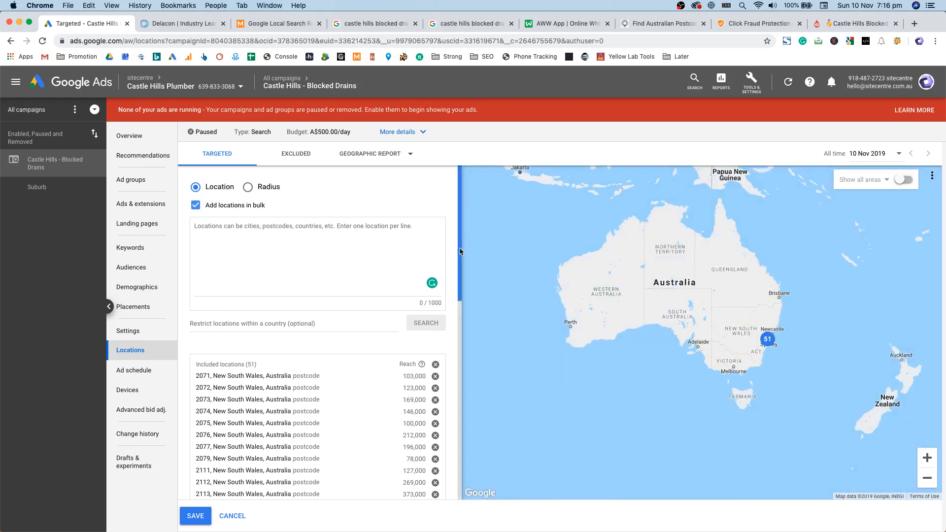
scroll(761, 352, "up", 3)
scroll(744, 296, "up", 5)
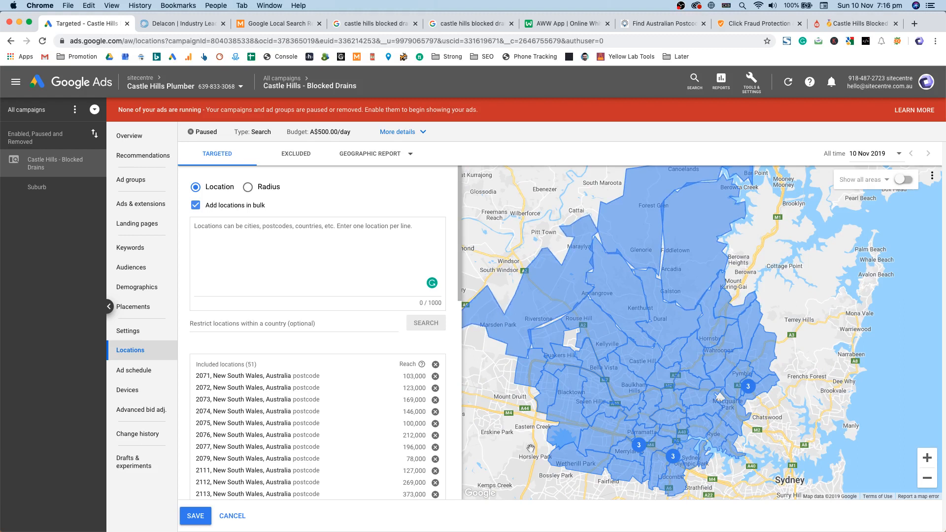
left_click_drag(862, 255, 868, 300)
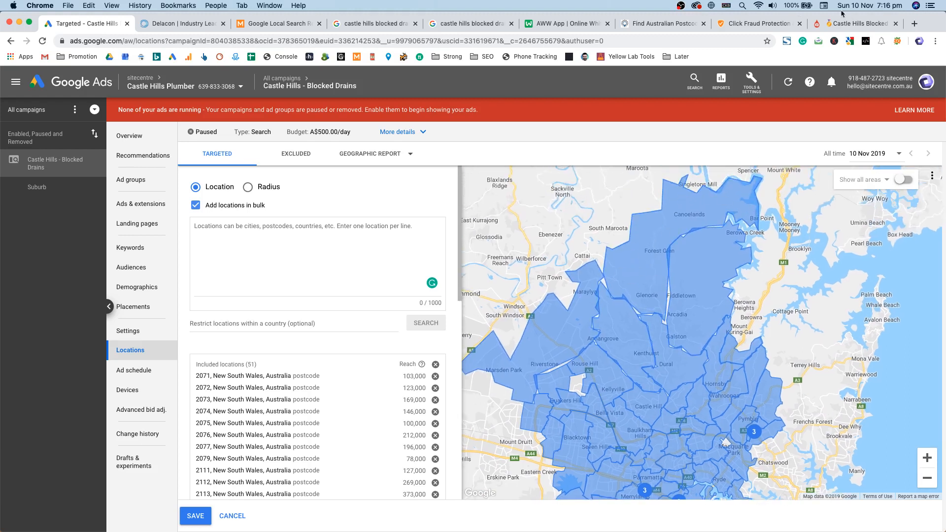
left_click(654, 243)
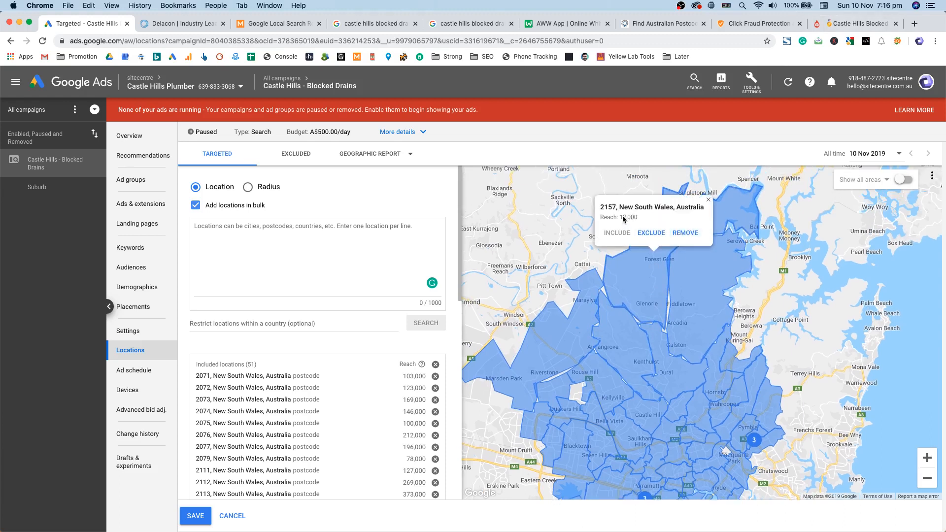
left_click(685, 233)
left_click(583, 293)
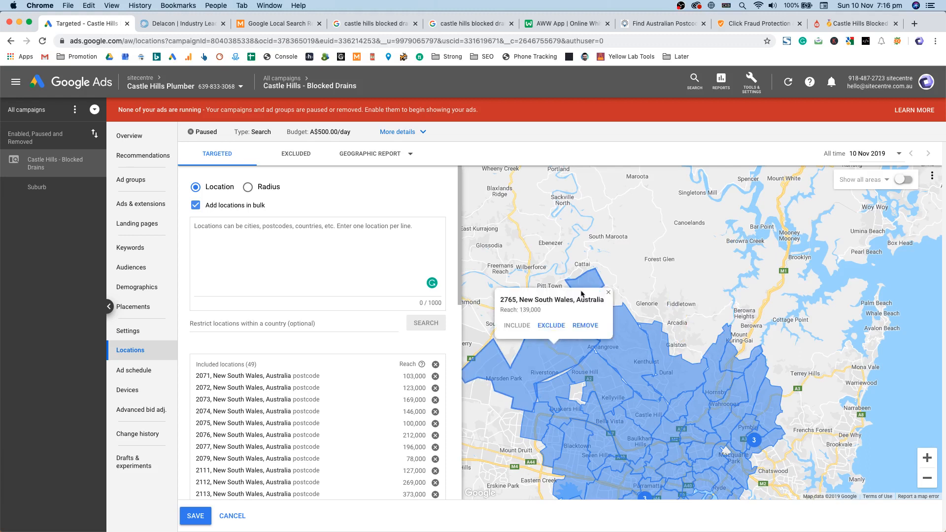
left_click(585, 326)
left_click(771, 317)
left_click(787, 291)
left_click(753, 354)
left_click(785, 325)
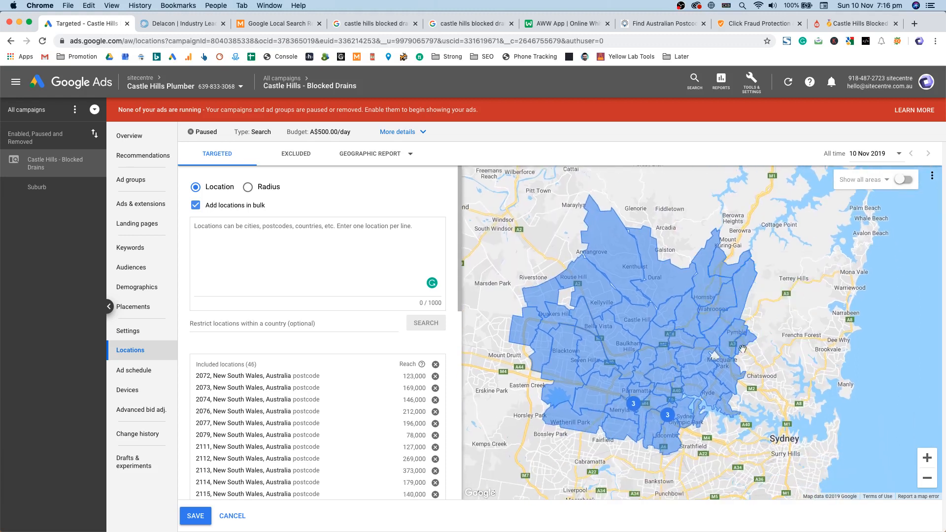
Step: Show untargeted areas on the map, shaded by postcode
scroll(720, 358, "up", 2)
left_click_drag(649, 361, 837, 422)
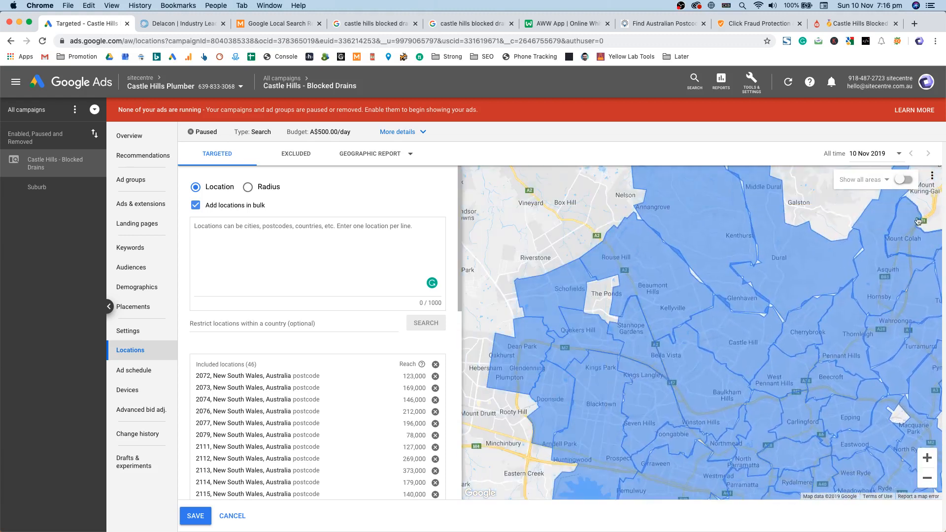
left_click(906, 179)
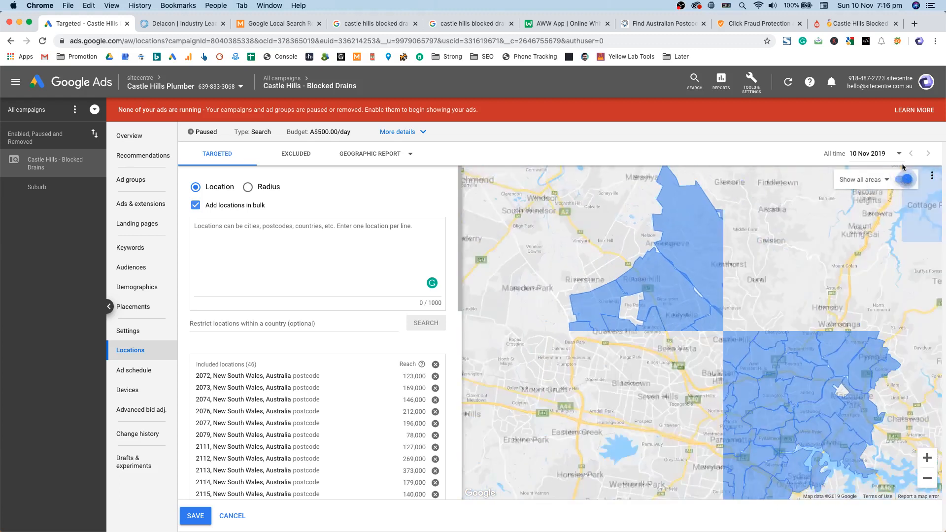
left_click(863, 179)
left_click(883, 209)
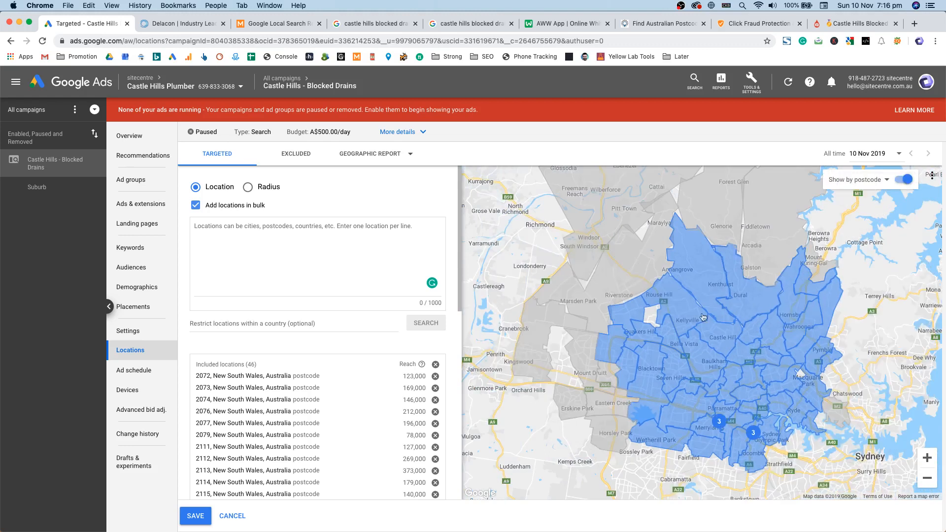
Step: Add postcodes 2769 (The Ponds) and 2109 (Macquarie Park) to the targeting
scroll(732, 300, "up", 8)
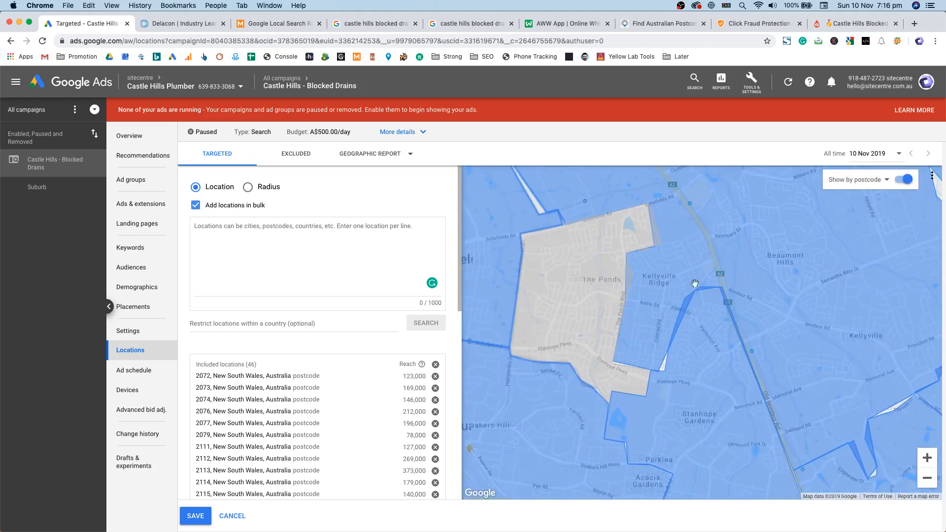
left_click(586, 275)
left_click(515, 259)
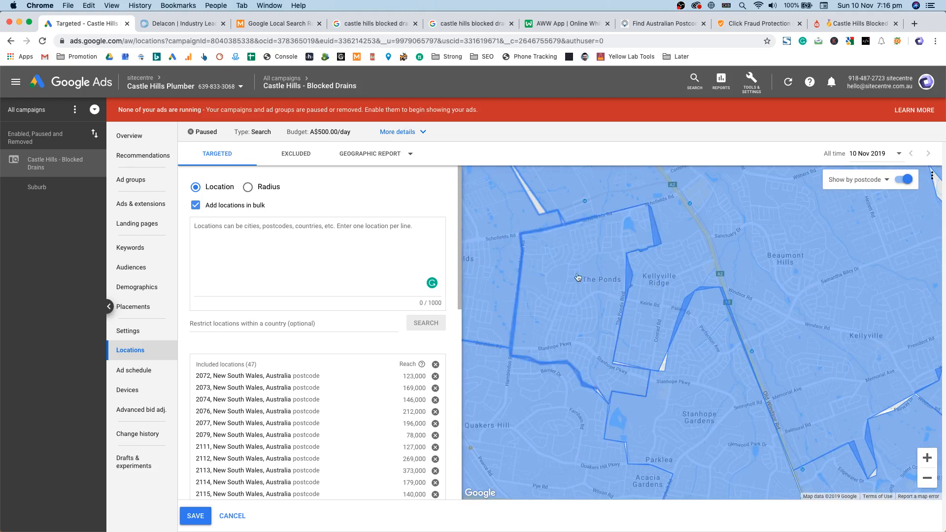
left_click_drag(808, 334, 705, 315)
left_click(696, 350)
left_click(651, 318)
Step: Pan the map around greater Sydney to review the targeted Castle Hill postcodes
scroll(719, 332, "down", 5)
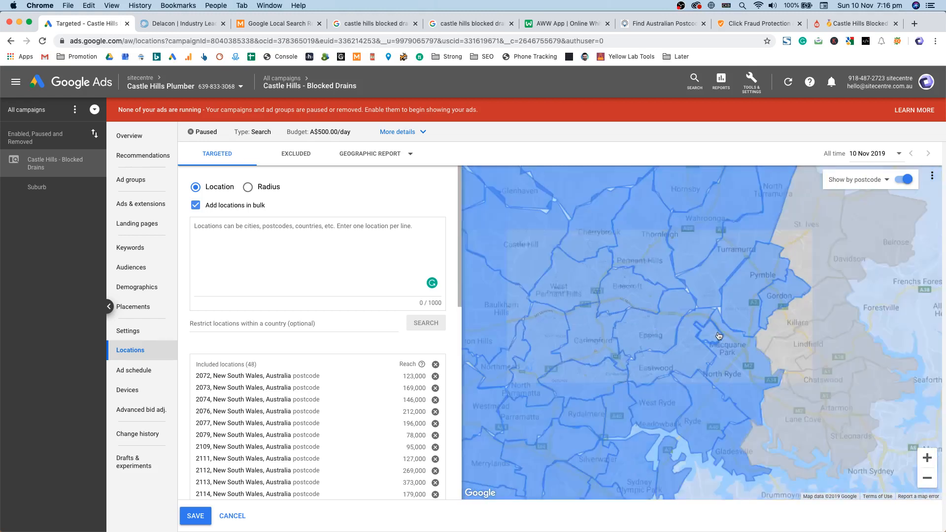
left_click_drag(720, 332, 699, 419)
left_click_drag(813, 207, 769, 340)
left_click_drag(657, 270, 767, 353)
left_click_drag(660, 335, 769, 276)
left_click_drag(665, 374, 626, 316)
left_click_drag(720, 327, 636, 331)
left_click_drag(650, 261, 640, 319)
left_click_drag(557, 251, 617, 367)
left_click_drag(645, 276, 614, 395)
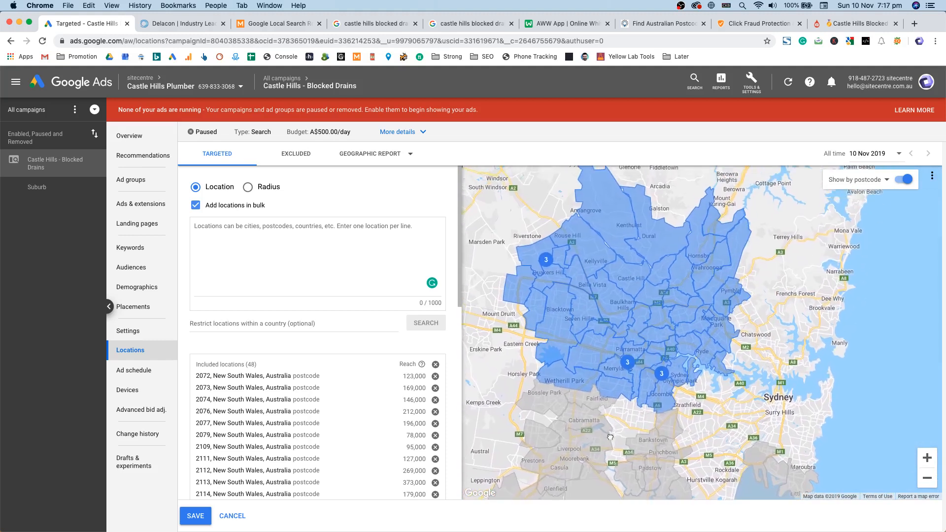
left_click_drag(646, 340, 655, 384)
Step: Save the targeted postcode locations
left_click(186, 516)
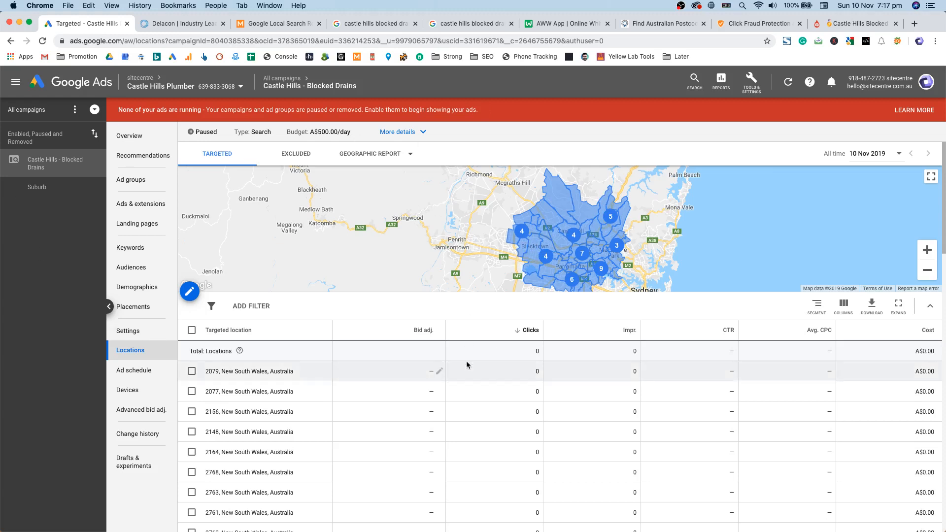
Step: Open the excluded-locations editor in bulk mode and begin typing Queensland
left_click(290, 155)
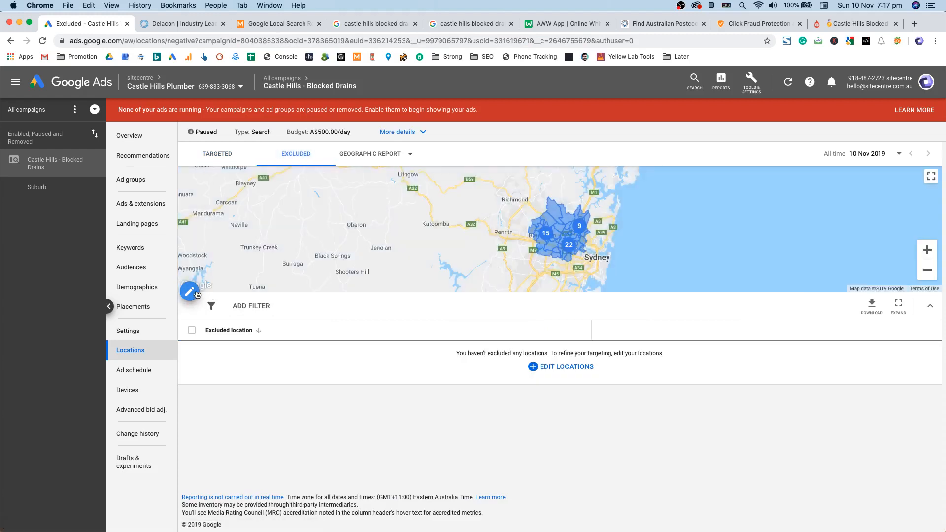
left_click(193, 293)
left_click(246, 196)
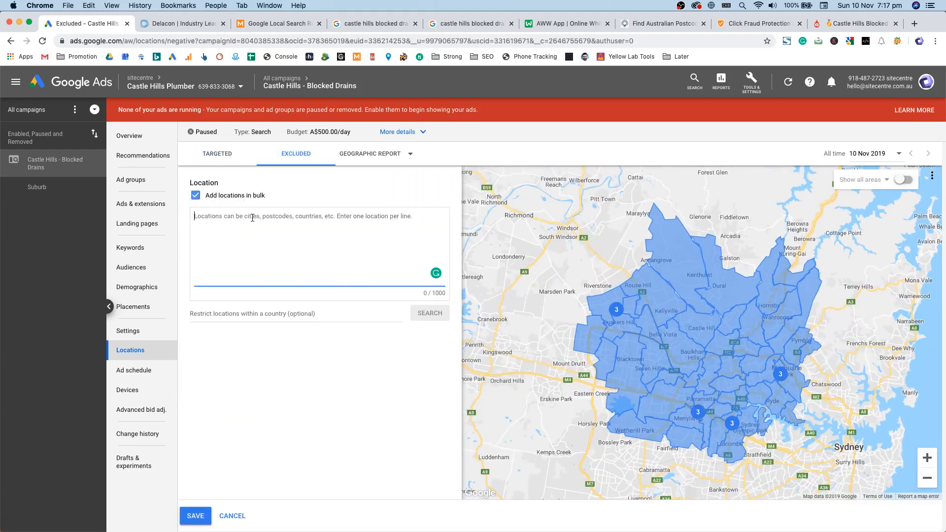
type("Queensland")
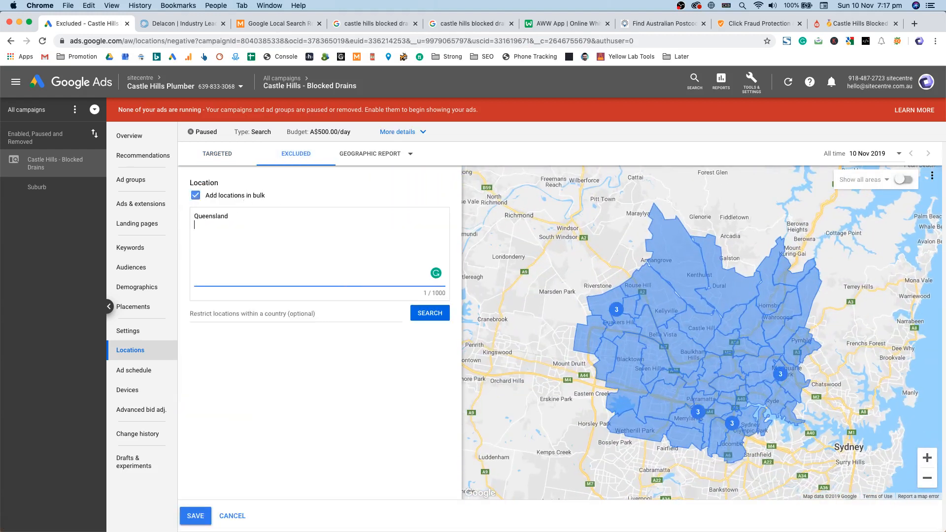
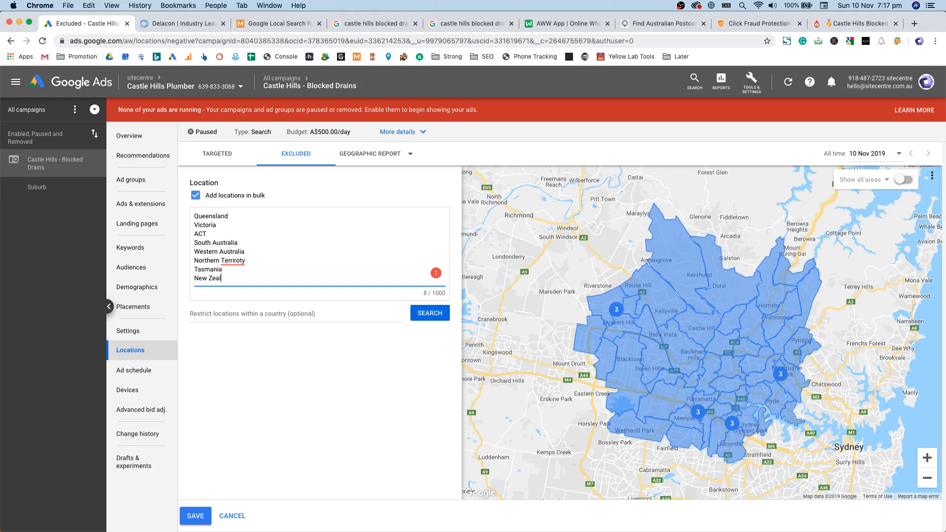
Step: Correct the Territory spelling and add India on a new line after New Zealand
mouse_move(234, 259)
left_click(262, 274)
left_click(267, 278)
key("Return")
type("India")
key("Return")
Step: Add USA, Canada, United Kingdom, Russia and China, one per line, to the bulk list
type("USA")
key("Return")
type("Canada")
key("Return")
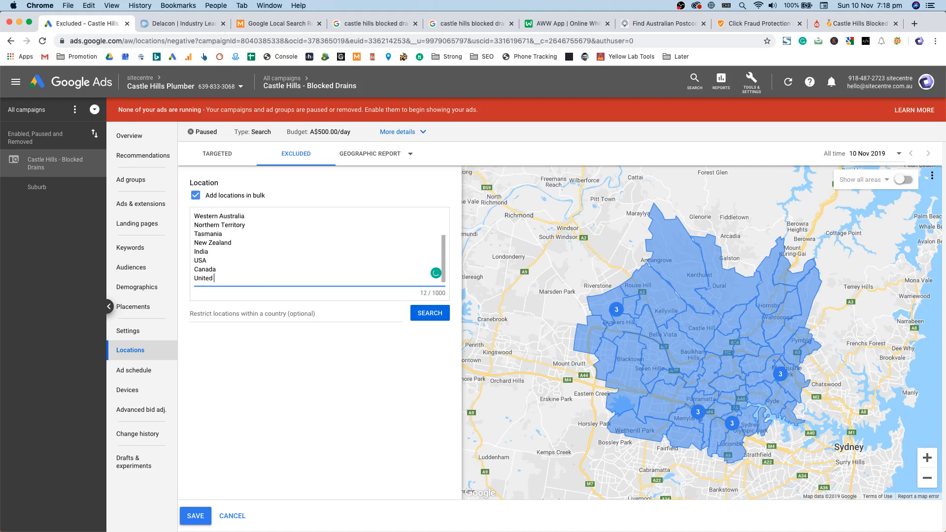
type("United Kingdom")
key("Return")
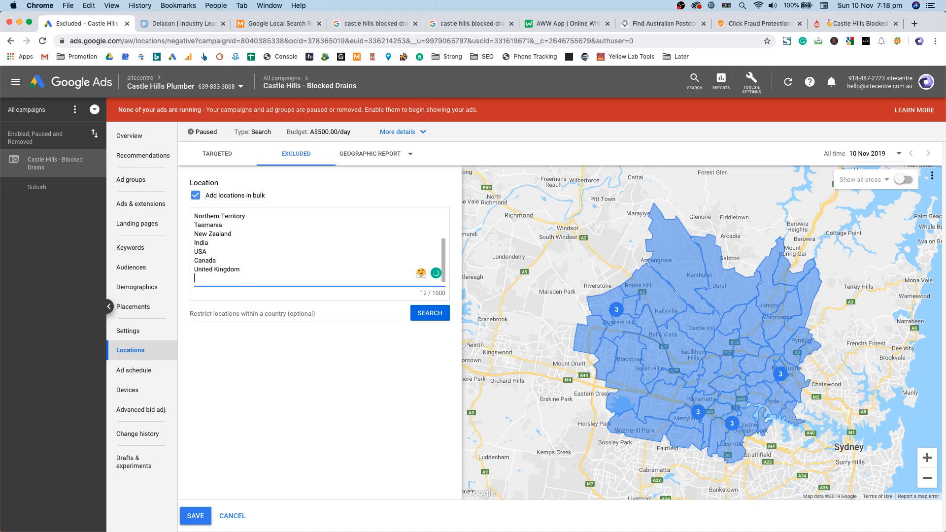
type("Russia")
key("Return")
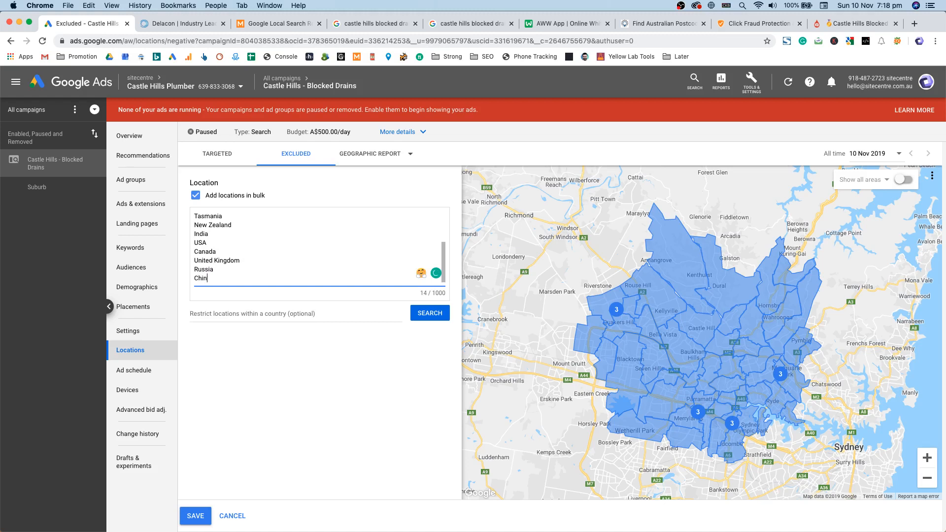
type("China")
key("Return")
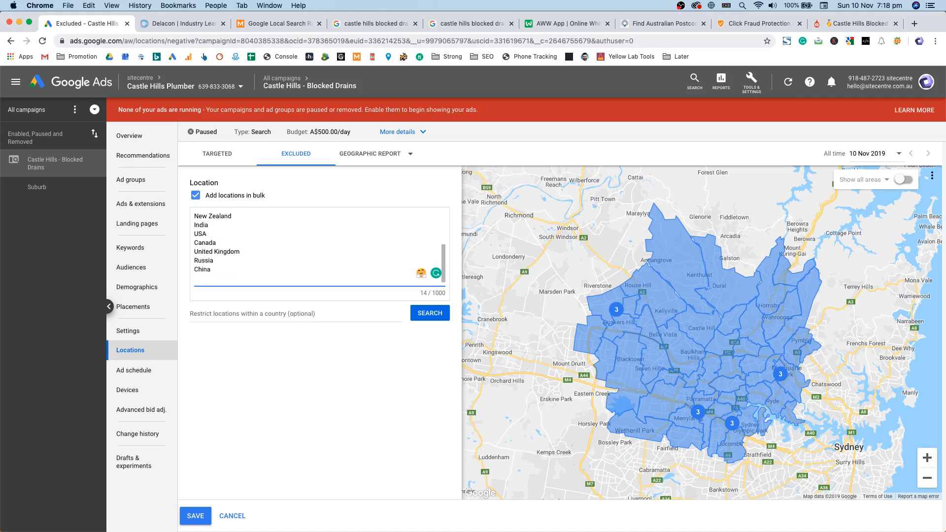
Step: Look up the 14 listed locations, exclude all matches, and check them on the world map
left_click(426, 314)
left_click(410, 346)
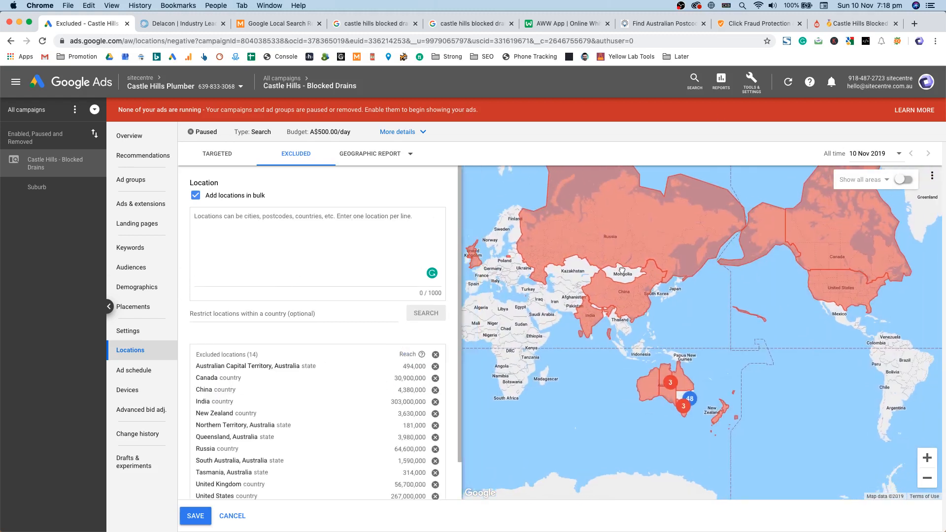
left_click_drag(694, 308, 592, 367)
left_click_drag(709, 360, 591, 337)
left_click_drag(698, 337, 594, 340)
left_click_drag(756, 426, 526, 338)
scroll(526, 338, "up", 4)
left_click_drag(640, 319, 725, 309)
left_click_drag(678, 249, 664, 338)
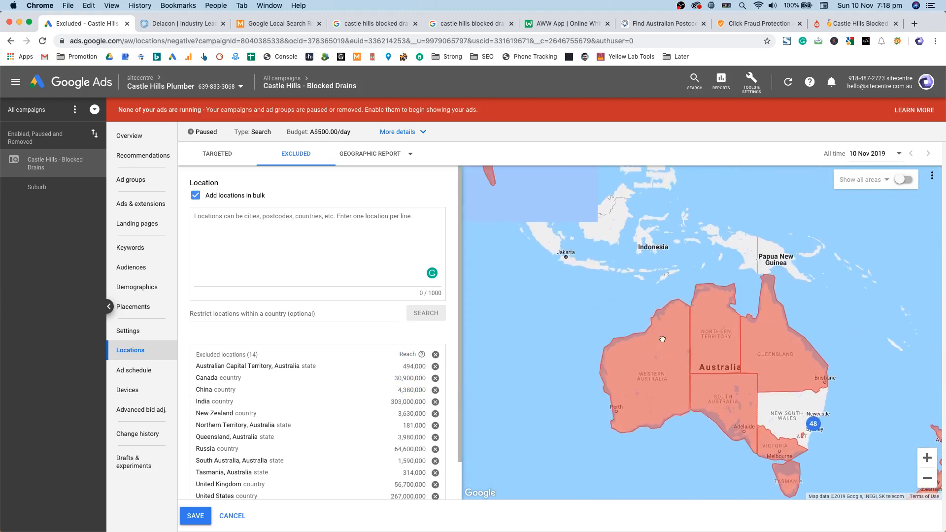
left_click_drag(768, 369, 655, 329)
scroll(655, 335, "up", 3)
scroll(743, 413, "up", 5)
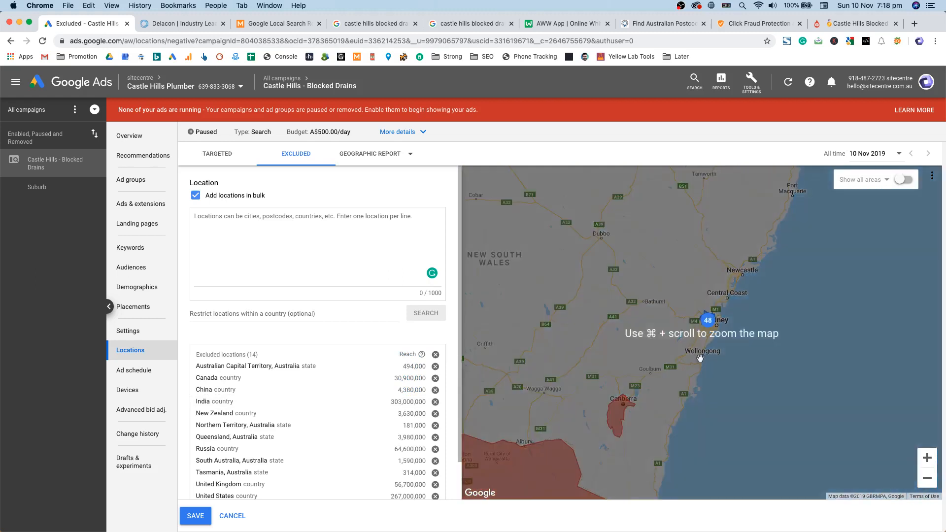
left_click_drag(701, 358, 666, 417)
left_click_drag(625, 289, 650, 297)
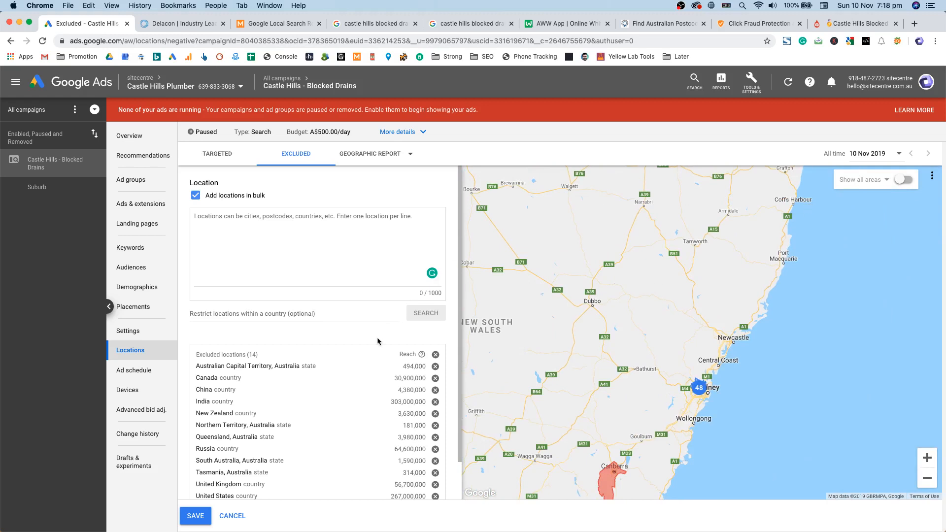
Step: Save the 14 excluded locations and switch on Show all areas
left_click(205, 512)
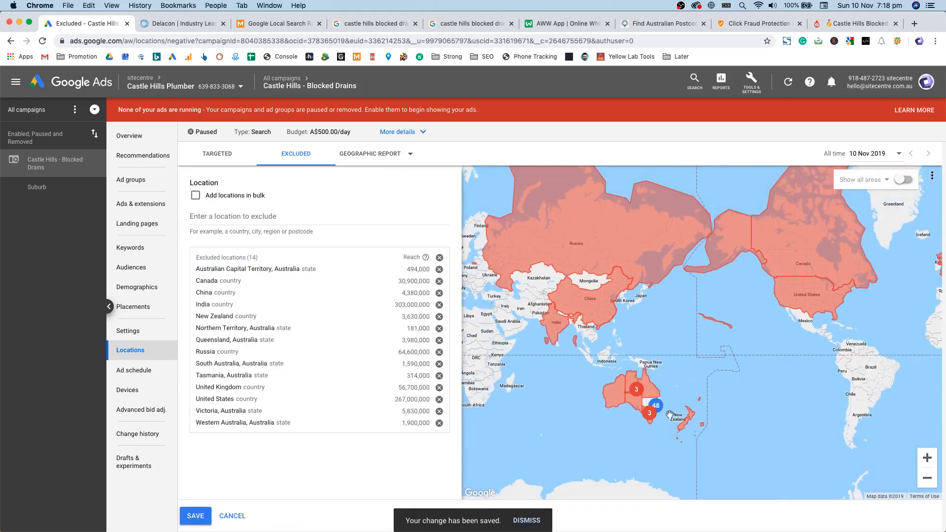
left_click(901, 181)
left_click(879, 181)
Step: Exclude postcode 2250, the Central Coast, and postcodes 2775 and 2756
left_click(890, 192)
scroll(734, 297, "down", 3)
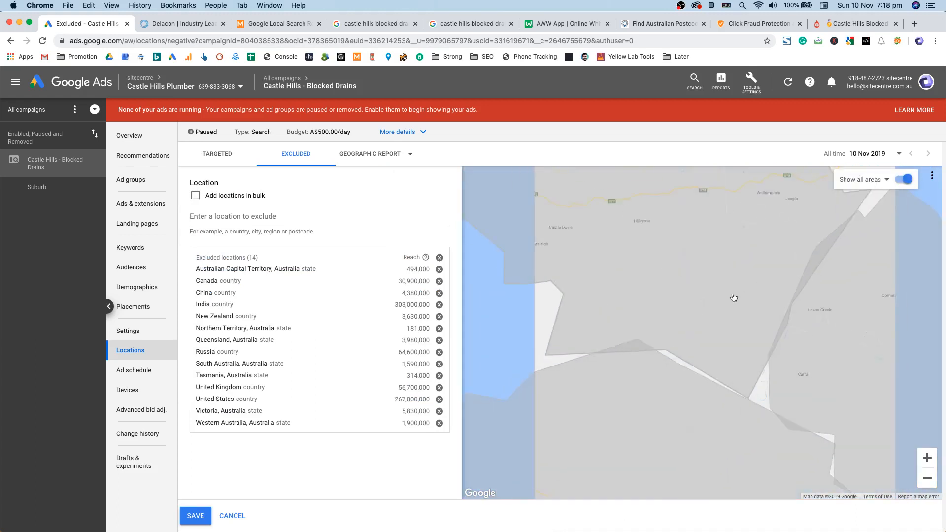
scroll(734, 298, "down", 10)
left_click_drag(687, 398, 678, 339)
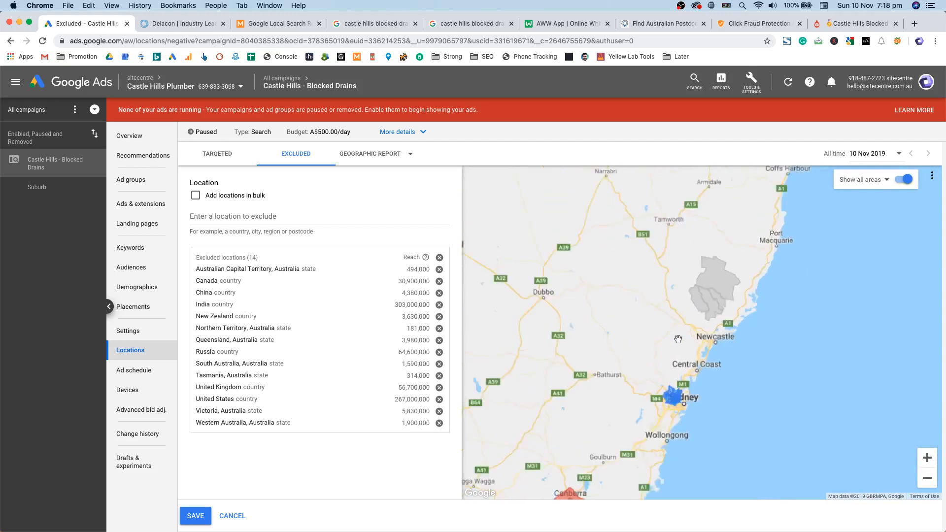
scroll(690, 394, "up", 5)
mouse_move(713, 284)
left_mouse_down()
mouse_move(614, 328)
mouse_move(616, 315)
mouse_move(640, 348)
mouse_move(674, 350)
left_mouse_up()
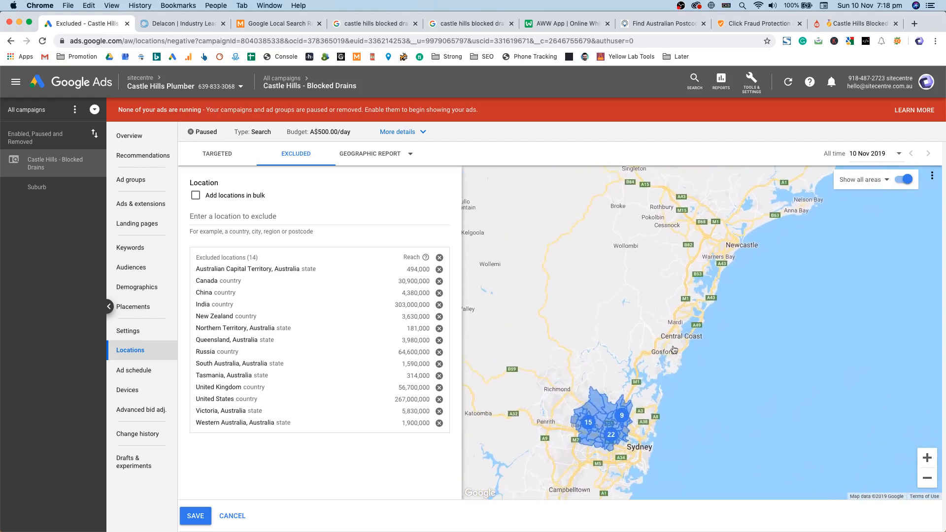
left_click(650, 351)
left_click(633, 317)
left_click(672, 369)
left_click(666, 317)
left_click(700, 321)
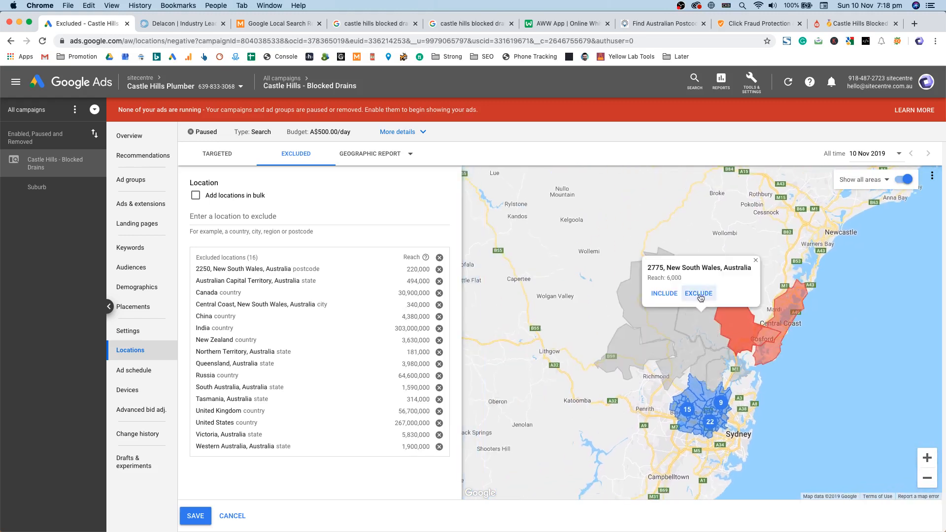
left_click(698, 299)
left_click(648, 313)
left_click(660, 296)
Step: Exclude the western postcodes 2758, 2782 and 2787
left_click_drag(646, 348, 813, 234)
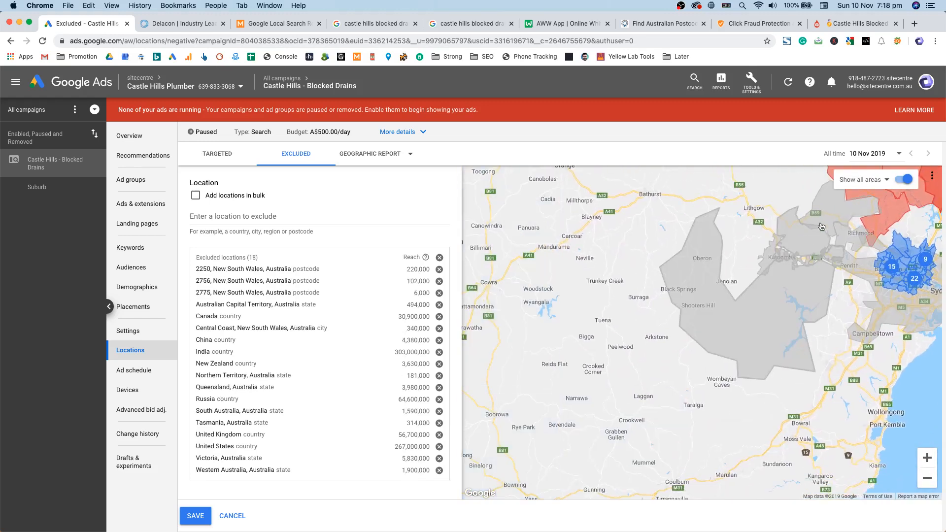
left_click(822, 214)
left_click(822, 233)
left_click(794, 297)
left_click(798, 282)
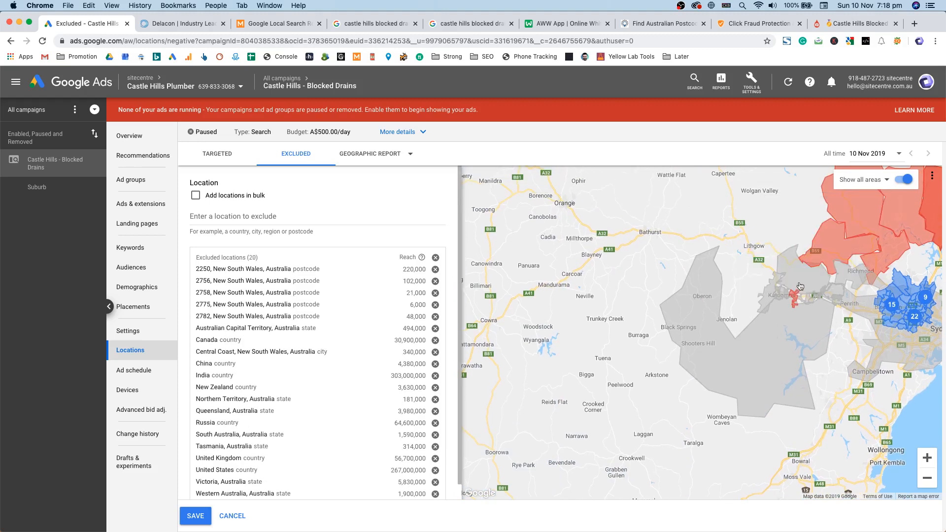
left_click(800, 285)
left_click(719, 335)
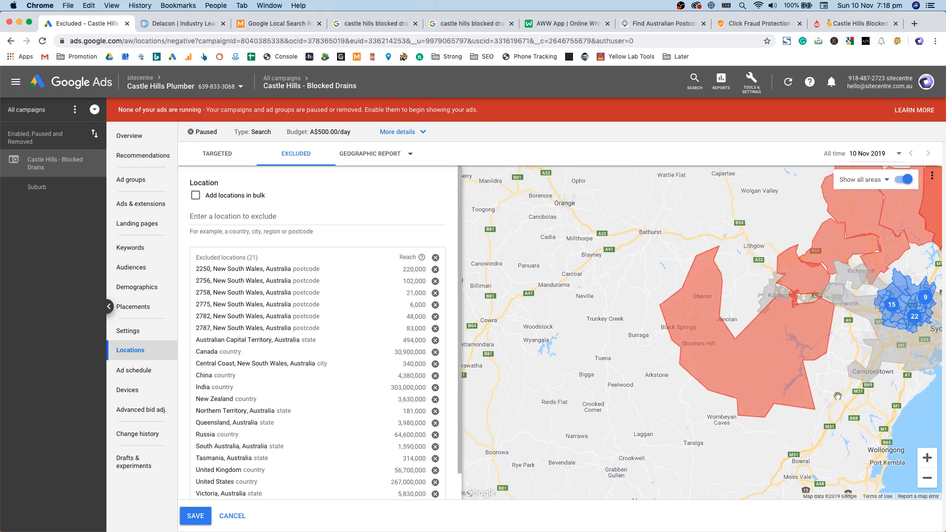
Step: Exclude the south-western postcodes 2570, 2571, 2560 and 2508
left_click_drag(857, 388, 755, 334)
left_click(728, 316)
left_click(725, 291)
left_click(746, 351)
left_click(729, 329)
scroll(764, 358, "up", 3)
left_click(717, 334)
left_click(713, 309)
left_click_drag(713, 307, 683, 298)
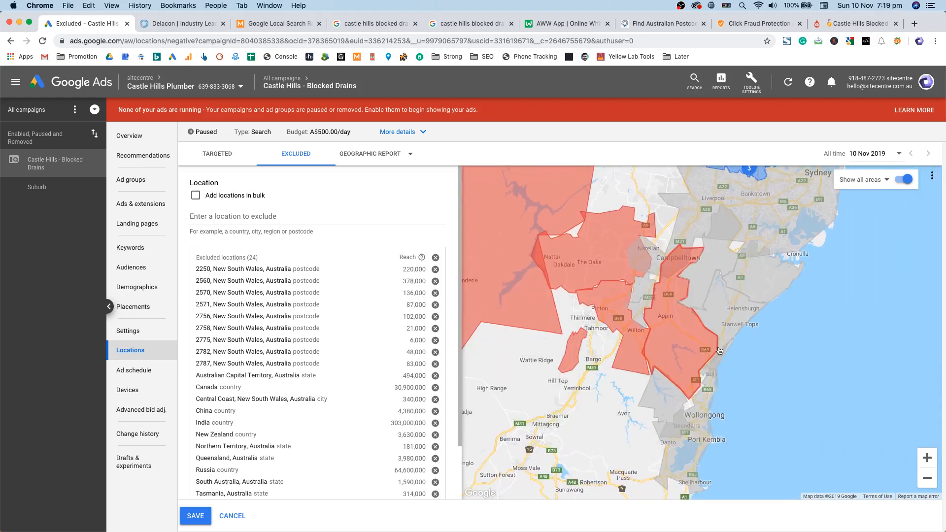
left_click(721, 323)
left_click(715, 298)
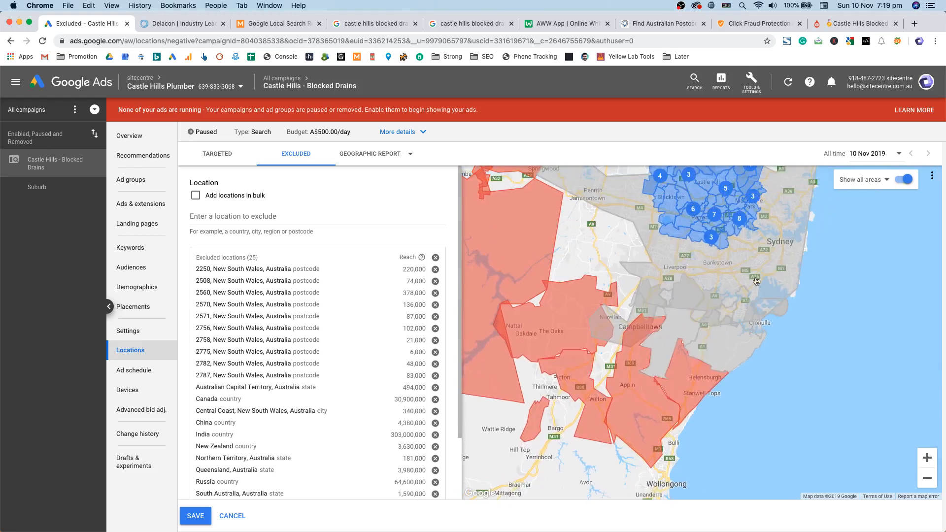
Step: Remove the Sydney area exclusion that was added by mistake
left_click(757, 281)
left_click(698, 296)
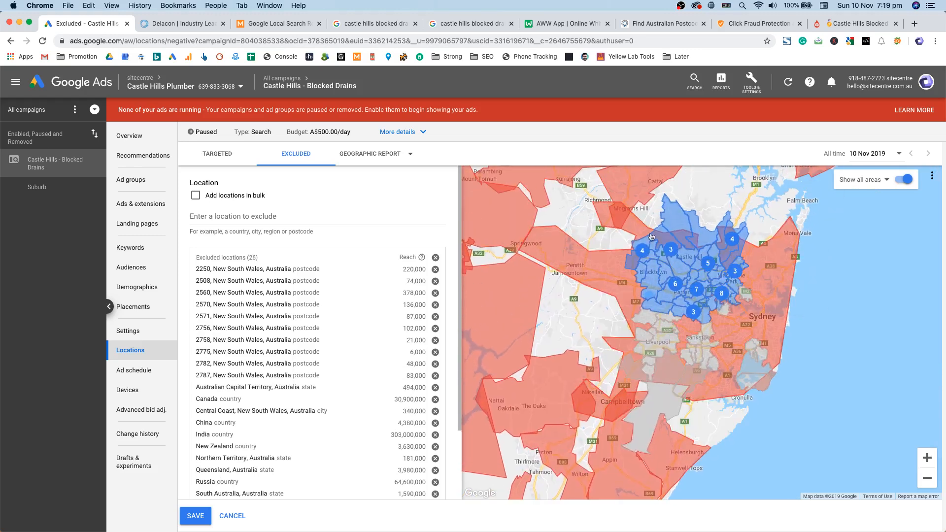
scroll(693, 278, "up", 2)
left_click_drag(700, 211, 682, 305)
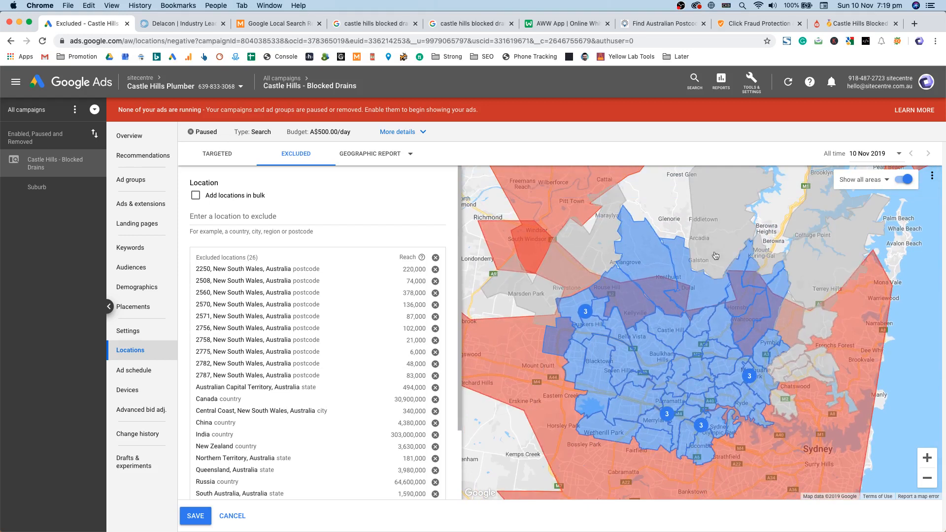
left_click(828, 434)
left_click(846, 430)
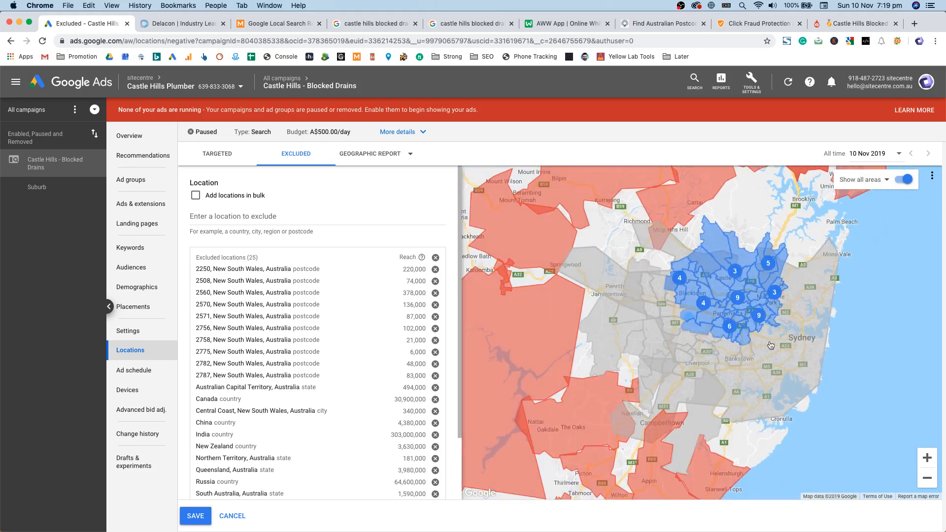
Step: Exclude postcodes 2749 and 2777 in western Sydney
scroll(771, 346, "up", 2)
left_click_drag(544, 292, 763, 431)
left_click(664, 294)
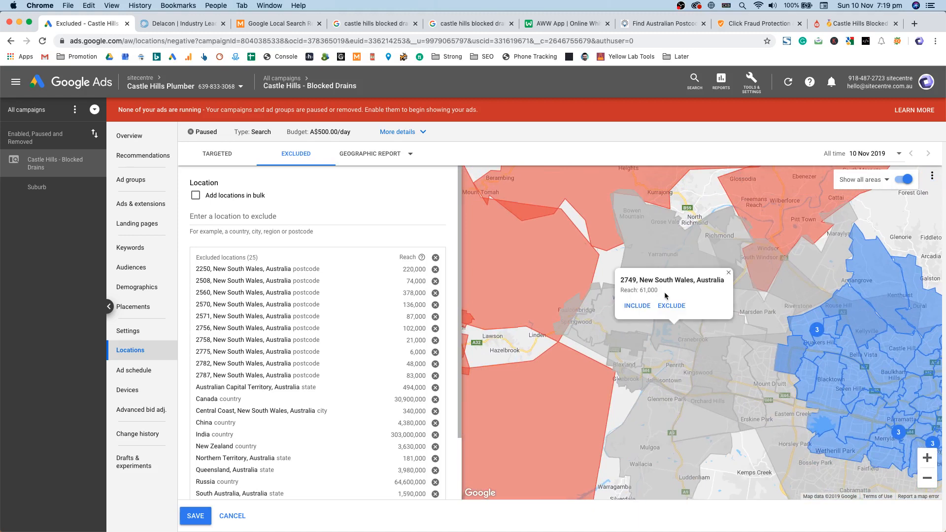
left_click(671, 306)
left_click(621, 325)
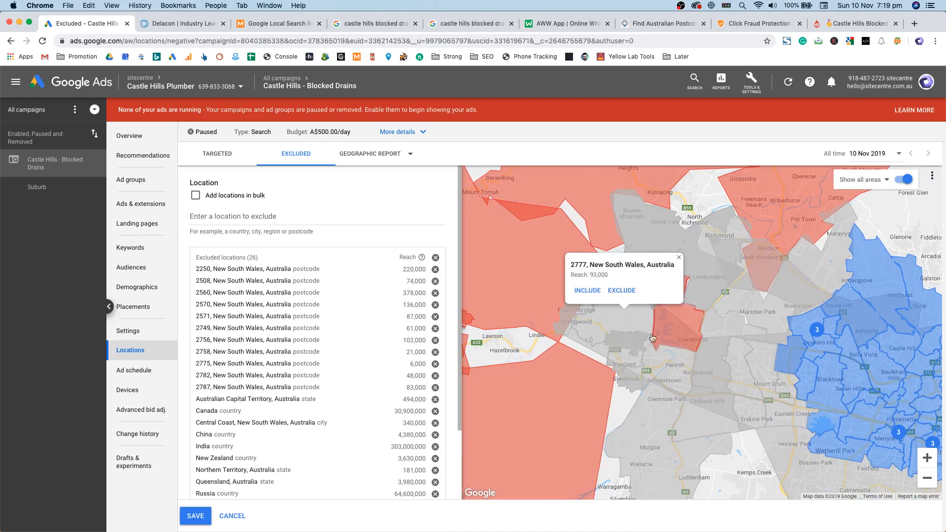
left_click(622, 292)
Step: Pan and zoom the map to centre it on the Castle Hill target area
scroll(708, 377, "down", 2)
left_click_drag(708, 376, 552, 265)
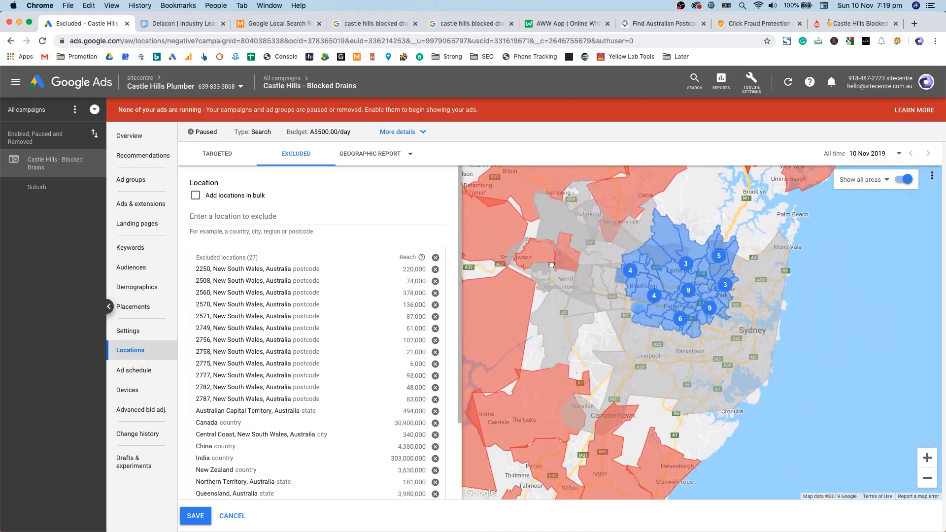
left_click_drag(636, 230, 563, 283)
left_click_drag(684, 204, 785, 366)
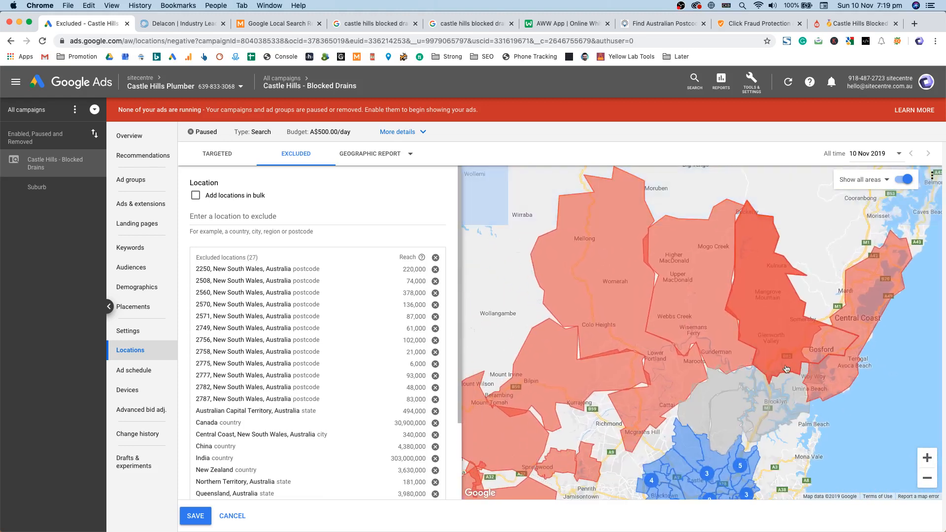
scroll(786, 367, "down", 2)
scroll(785, 366, "down", 4)
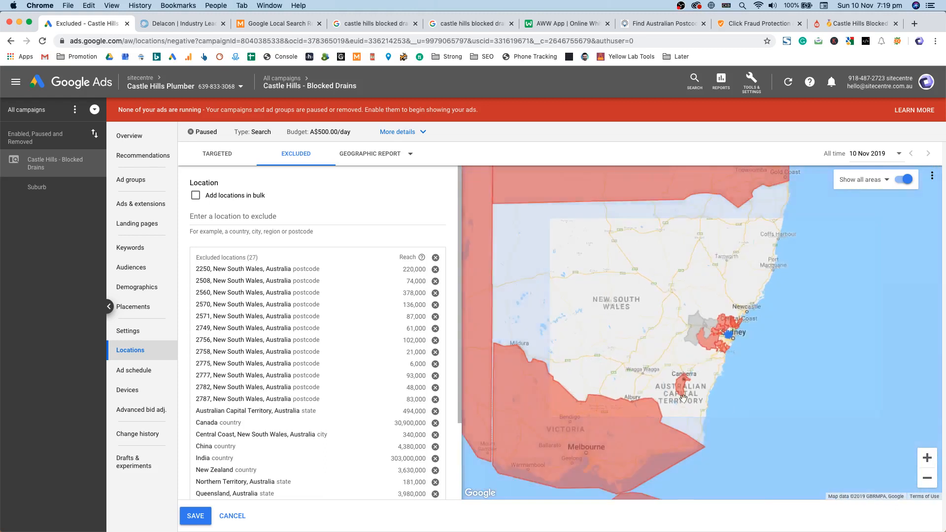
scroll(700, 345, "up", 5)
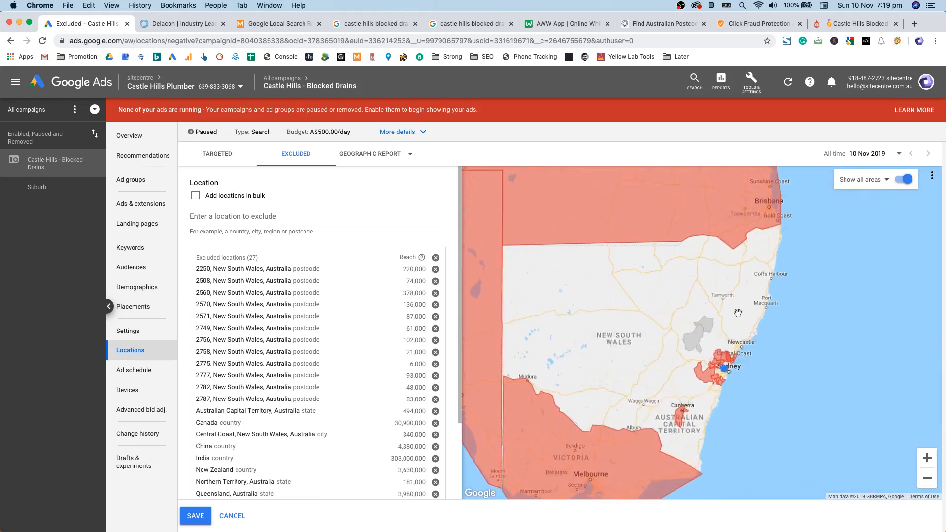
scroll(741, 385, "up", 3)
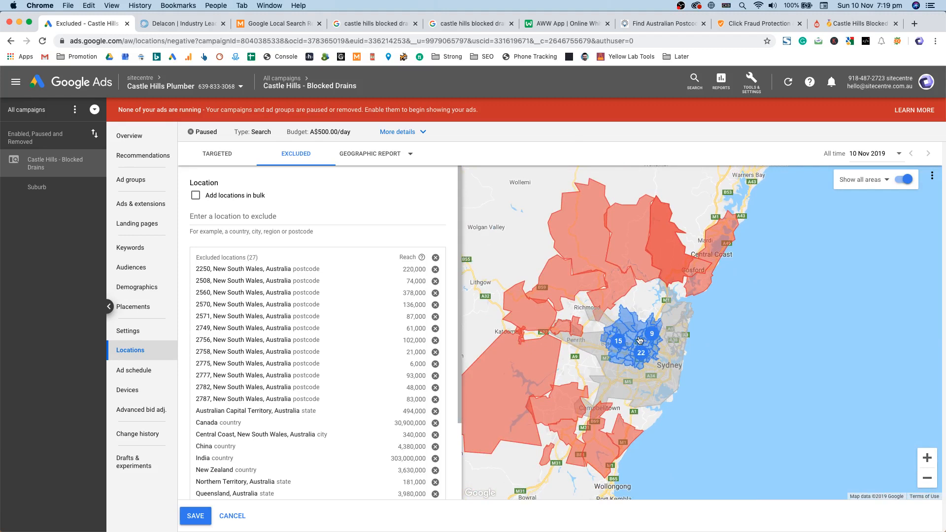
scroll(621, 336, "up", 5)
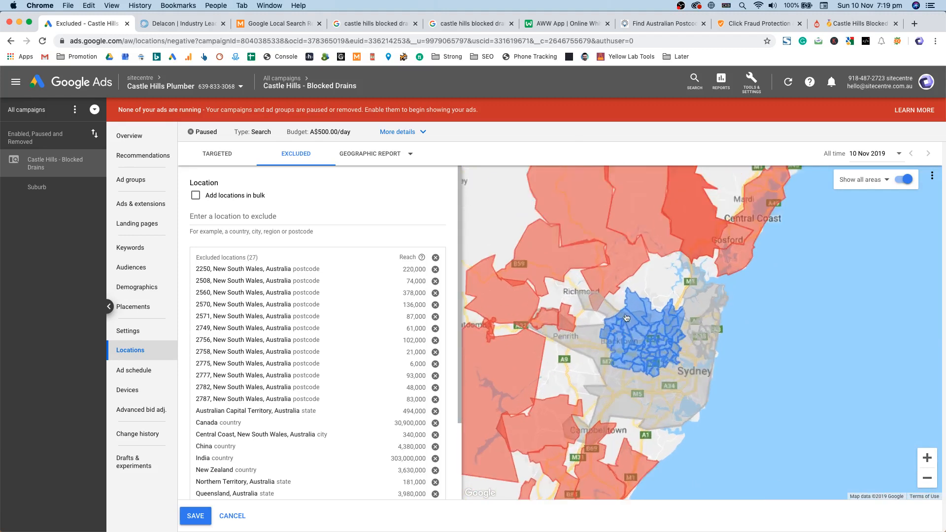
left_click_drag(765, 371, 708, 318)
Step: Save the 27 postcode exclusions and return to the targeted locations view
left_click(195, 515)
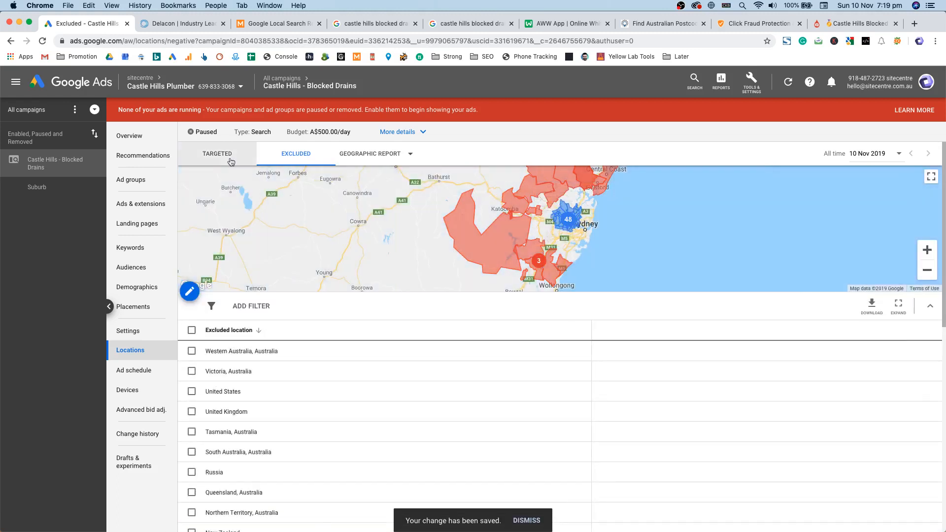
left_click(217, 153)
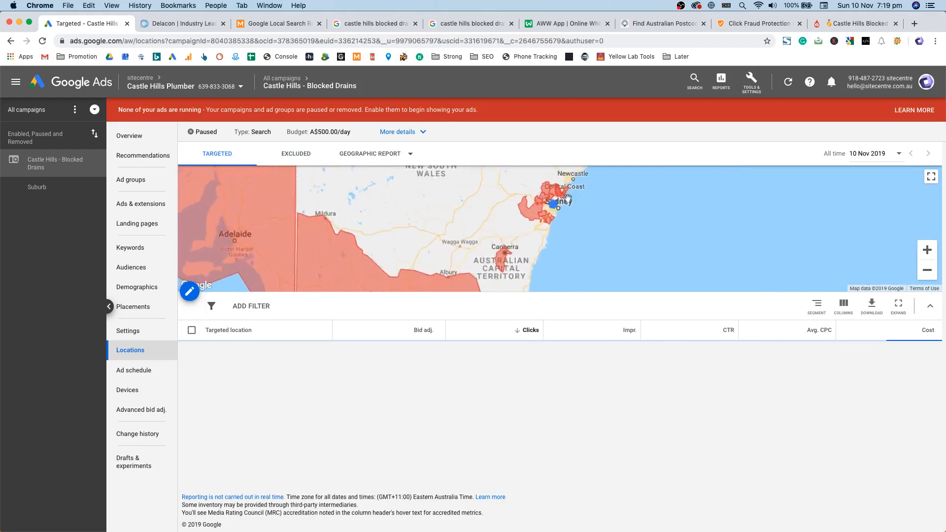
scroll(480, 225, "up", 3)
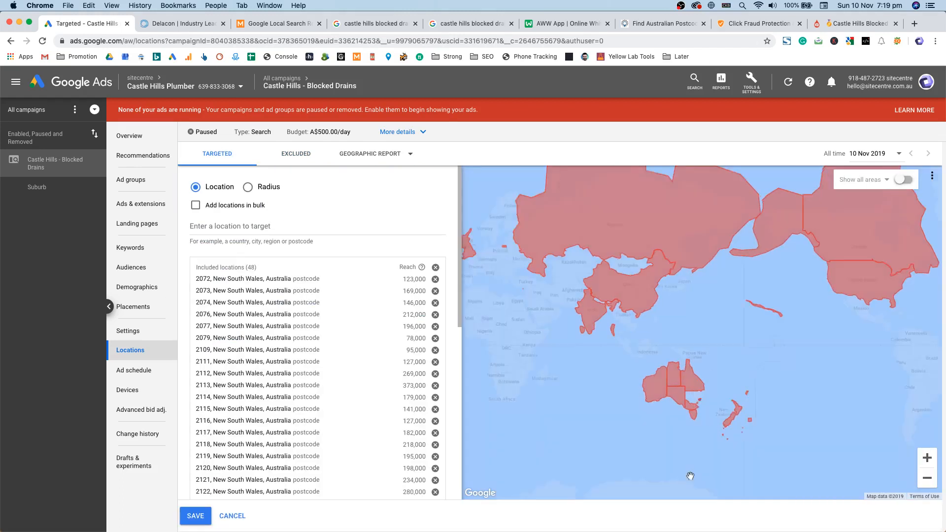
scroll(691, 477, "up", 3)
scroll(690, 376, "up", 3)
Step: Zoom and pan from the world view in to the blue targeted postcodes around Castle Hill
left_click_drag(734, 169, 713, 365)
scroll(711, 382, "up", 3)
scroll(731, 421, "up", 5)
left_click_drag(739, 187, 680, 259)
scroll(670, 375, "up", 5)
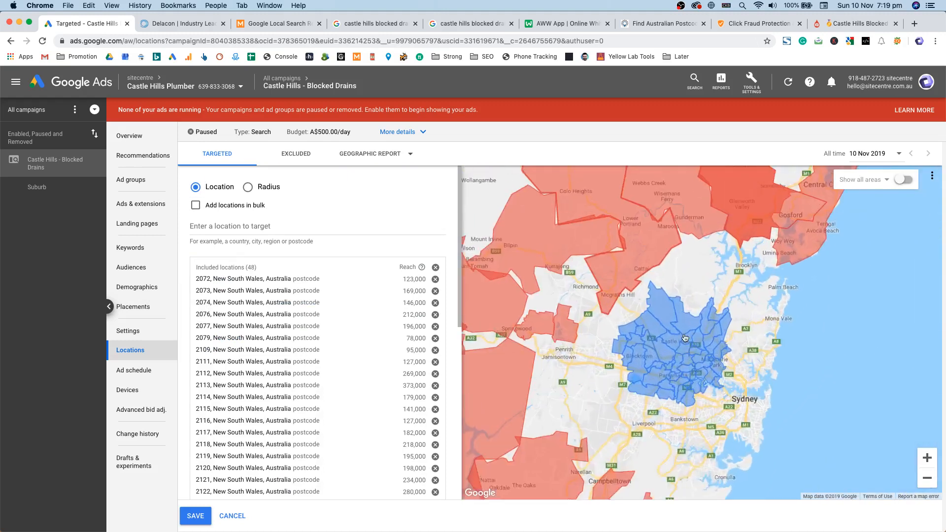
scroll(777, 313, "down", 3)
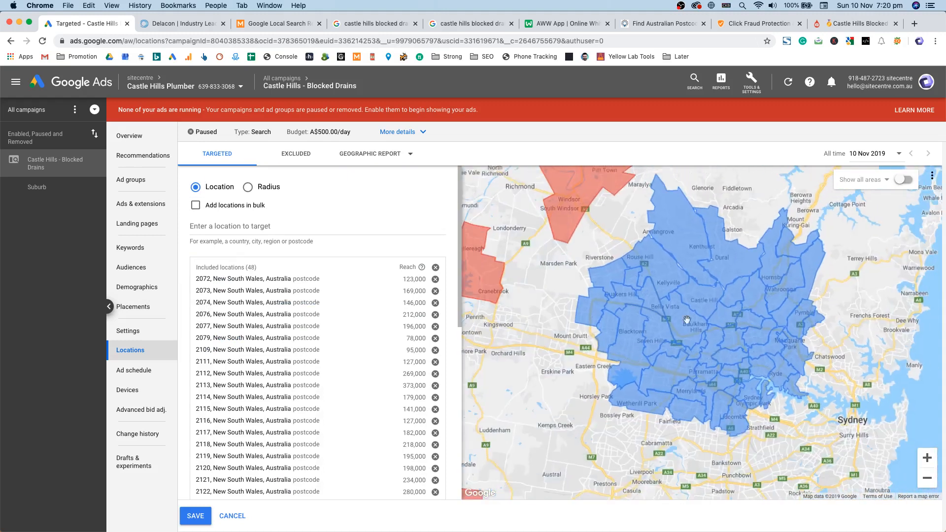
Step: Add a 15 km radius around Castle Hill NSW to the targeted locations
left_click(273, 189)
left_click(429, 234)
left_click(433, 250)
double_click(411, 226)
type("`1")
type("15")
key("Tab")
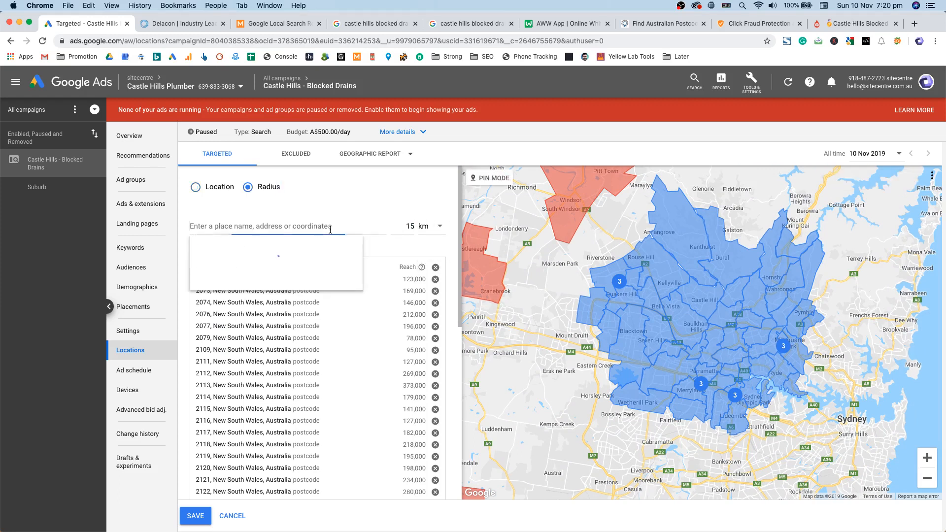
type("Cast;e J")
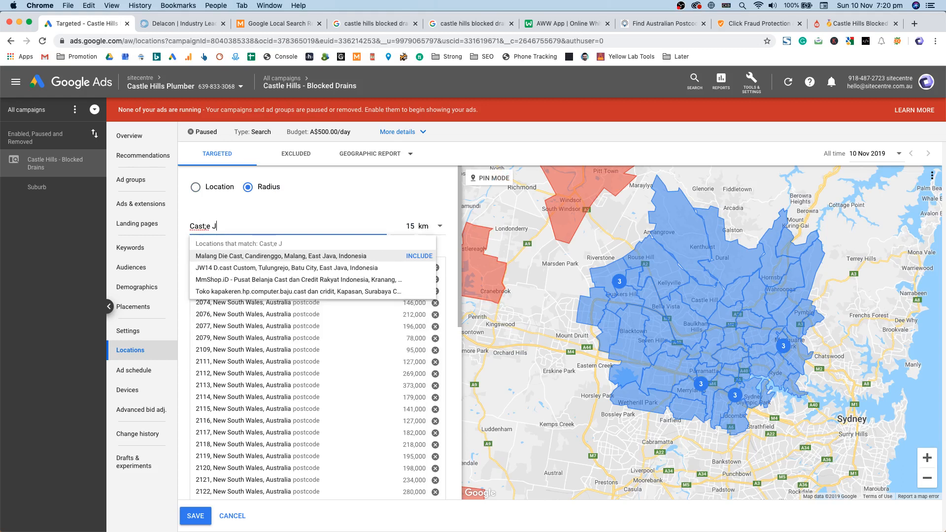
key("BackSpace")
key("BackSpace")
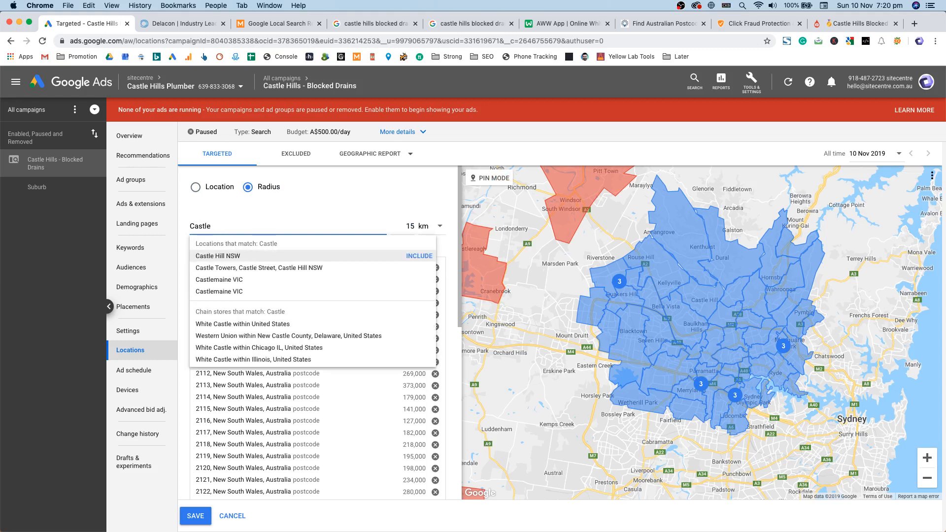
left_click(416, 254)
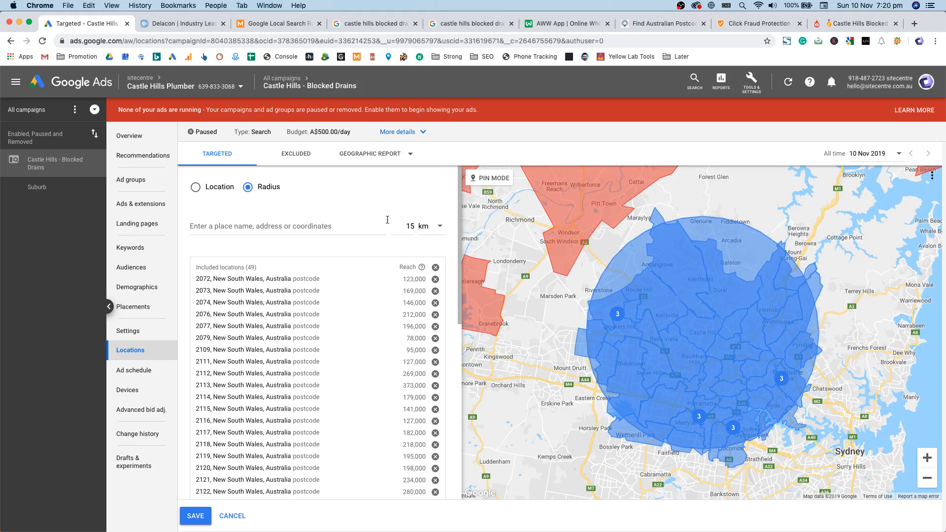
Step: Change the Castle Hill radius to 10 km
scroll(347, 365, "down", 10)
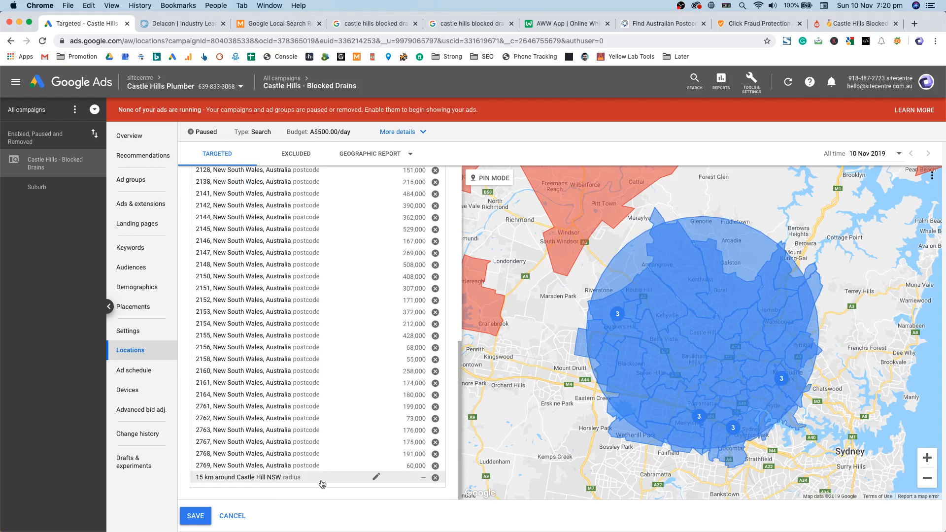
left_click(376, 477)
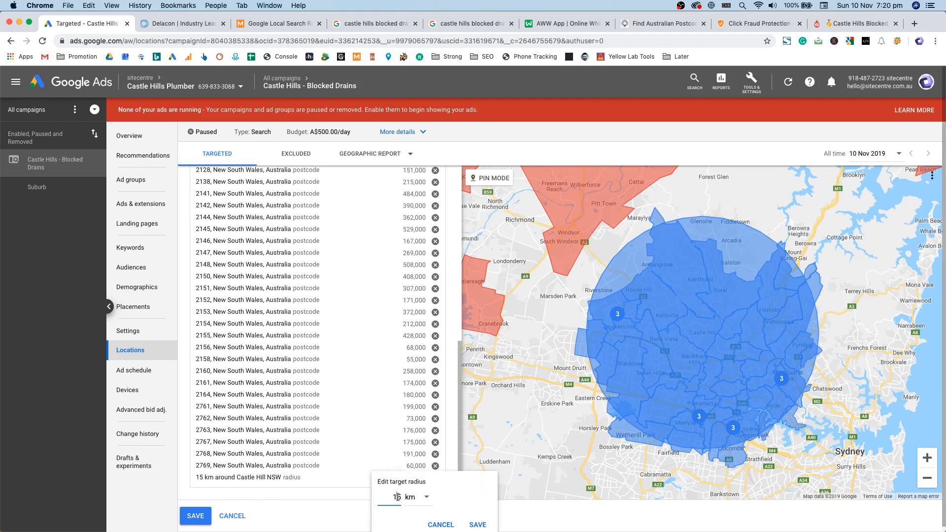
left_click(477, 524)
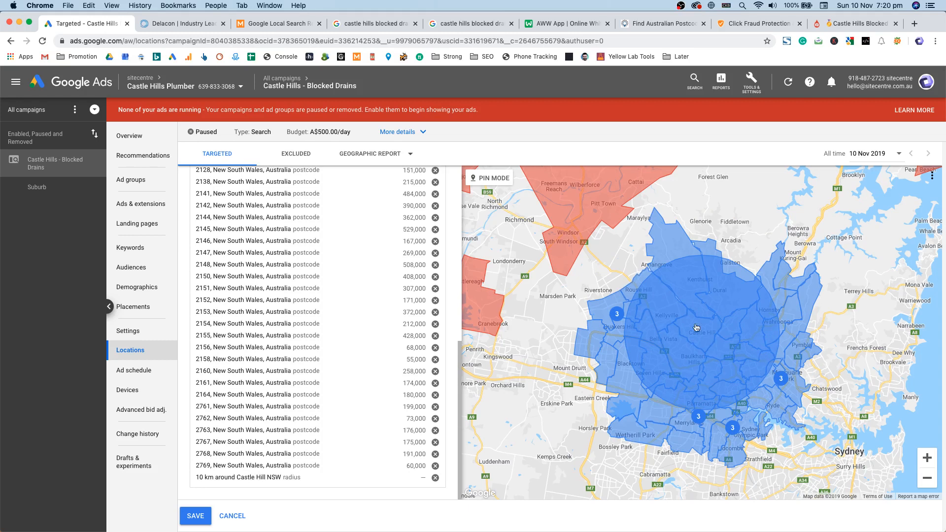
Step: Try dropped-pin custom circles on the map, then save the location targeting
left_click(489, 178)
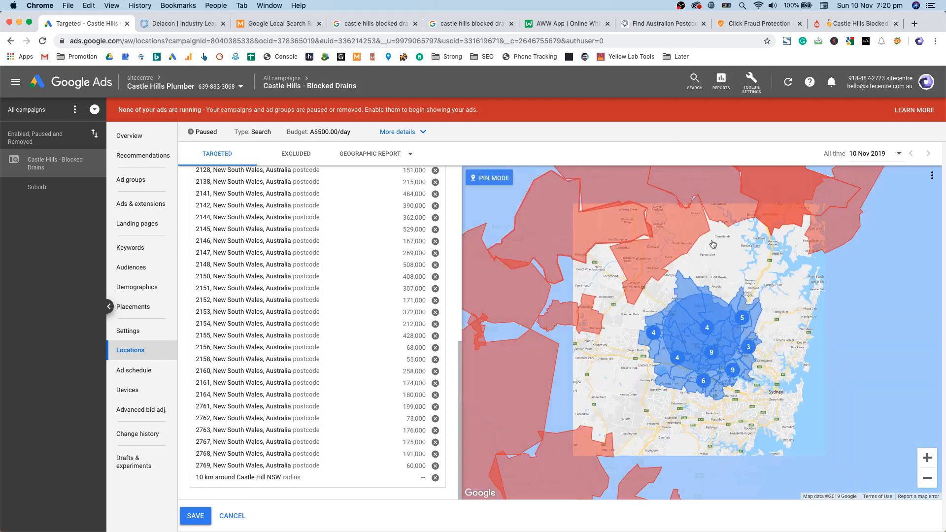
left_click(787, 278)
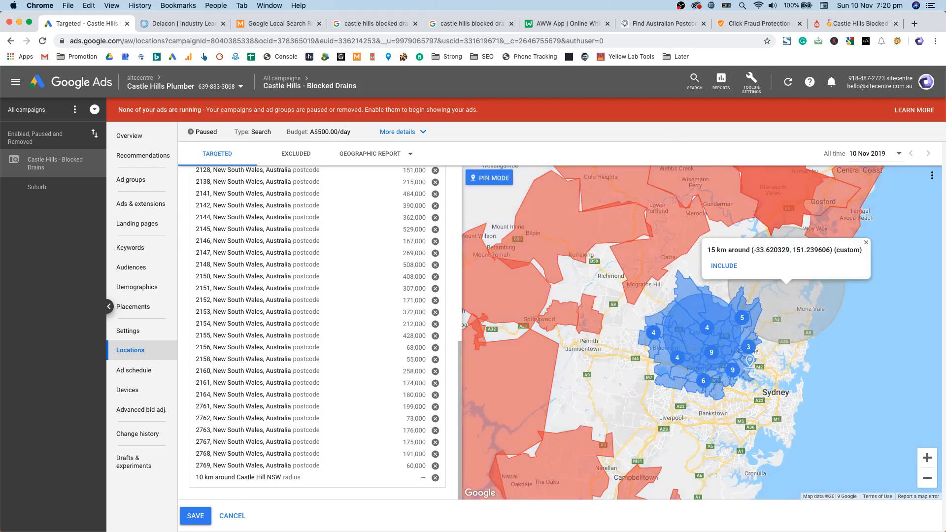
left_click(866, 244)
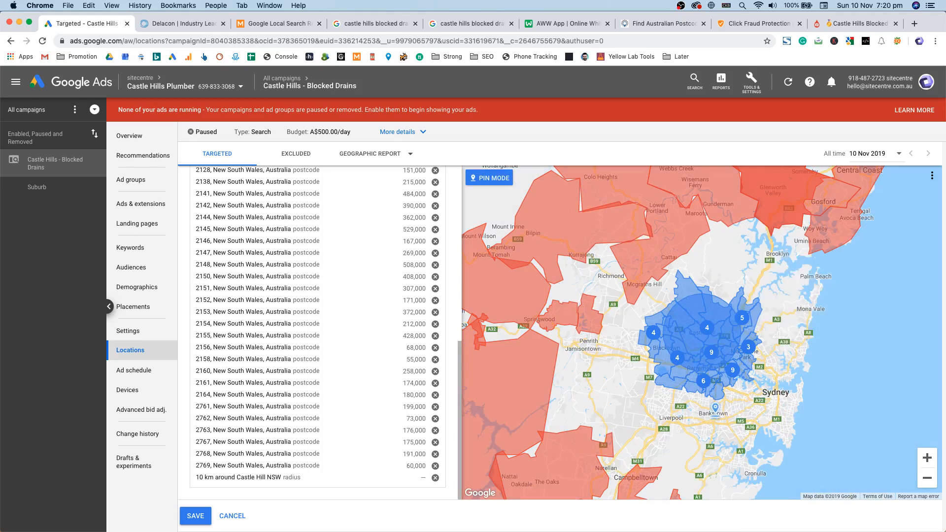
left_click(716, 409)
left_click(195, 516)
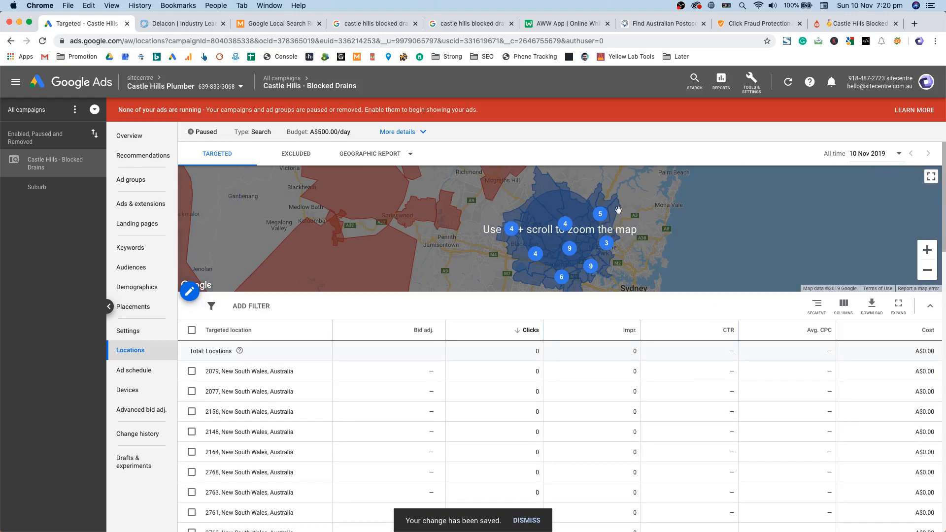
Step: Review the targeted circle on the map and go to the campaign Settings
scroll(585, 232, "up", 5)
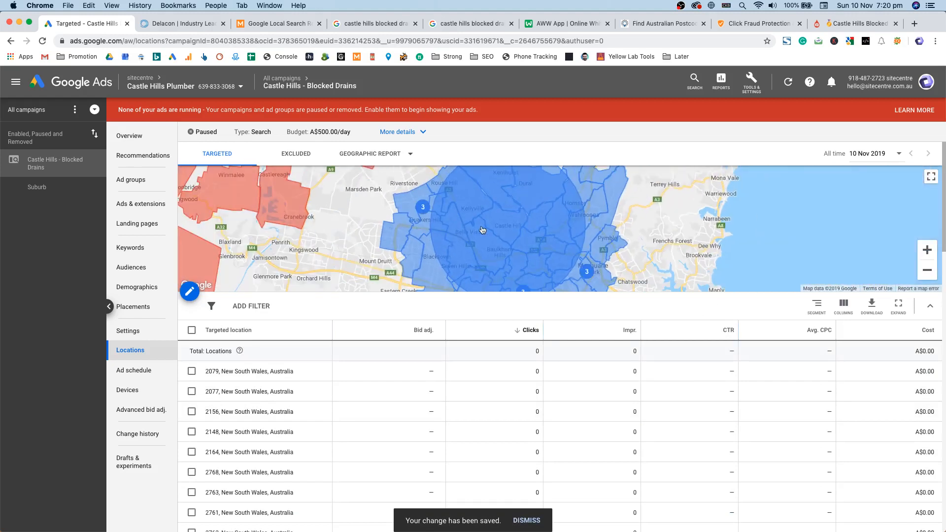
scroll(526, 215, "up", 10)
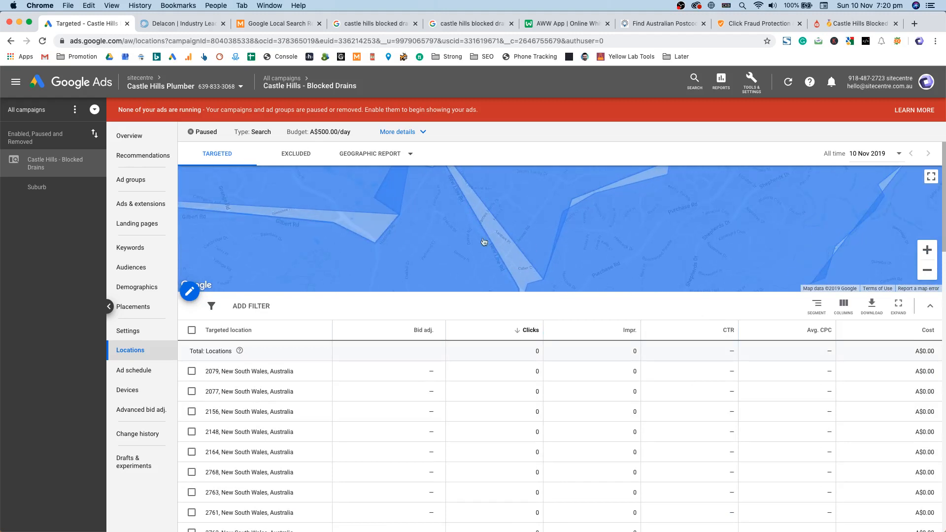
scroll(444, 240, "down", 5)
scroll(434, 244, "down", 5)
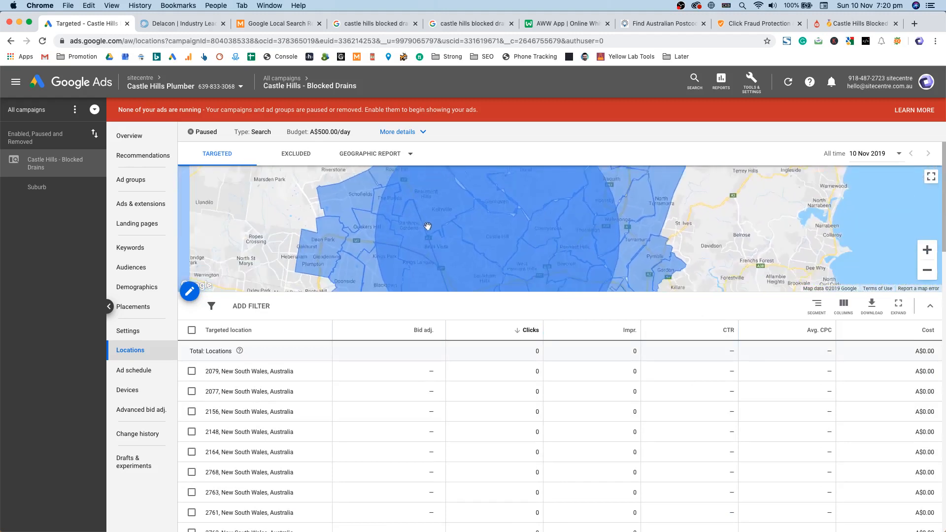
left_click_drag(424, 170, 490, 219)
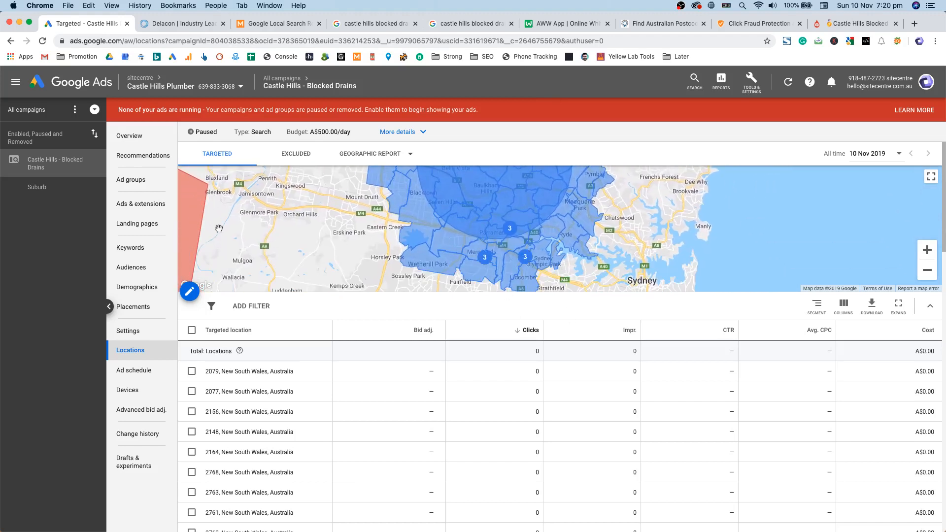
left_click(129, 330)
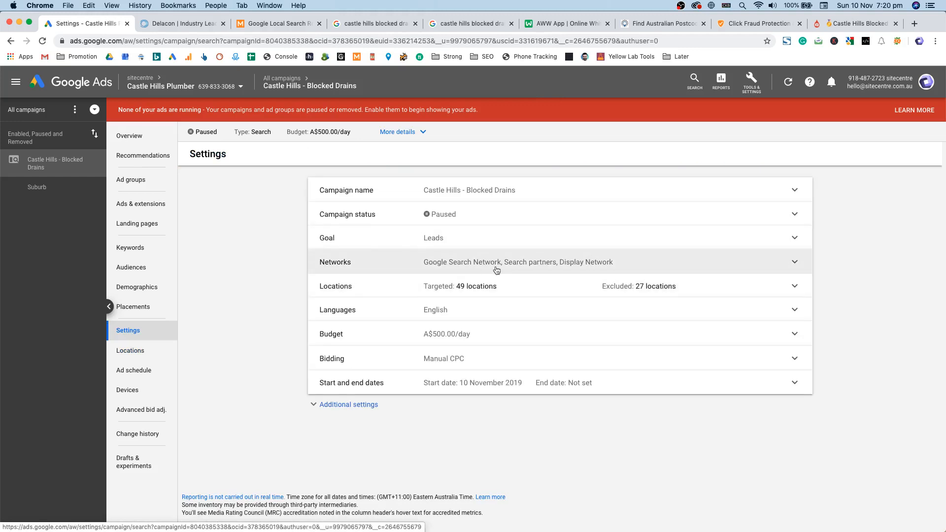
Step: Review Additional settings and Dynamic Search Ads without changes, then go to Placements
left_click(371, 404)
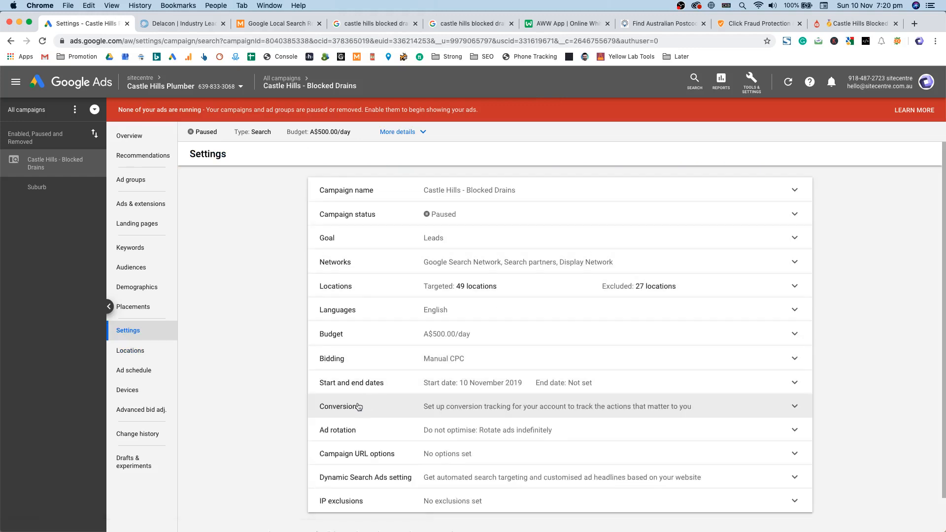
scroll(362, 402, "down", 1)
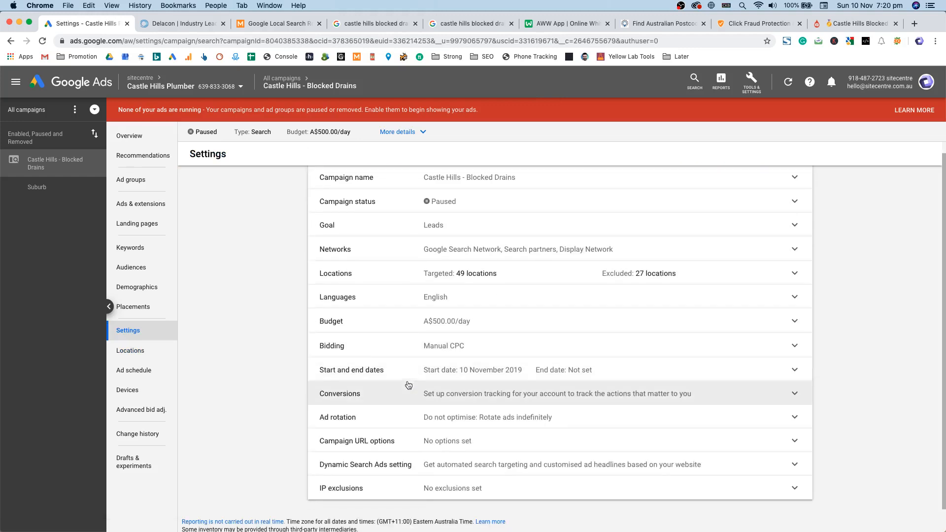
left_click(549, 464)
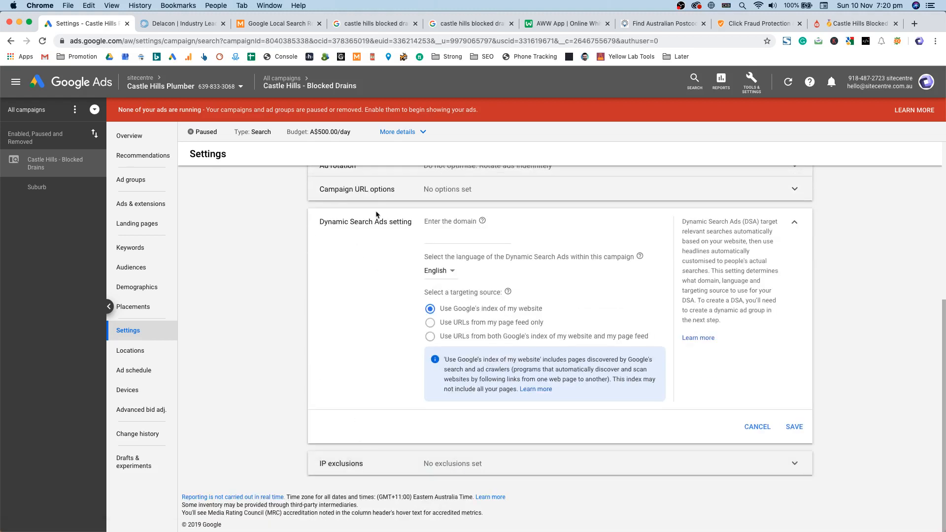
left_click(757, 427)
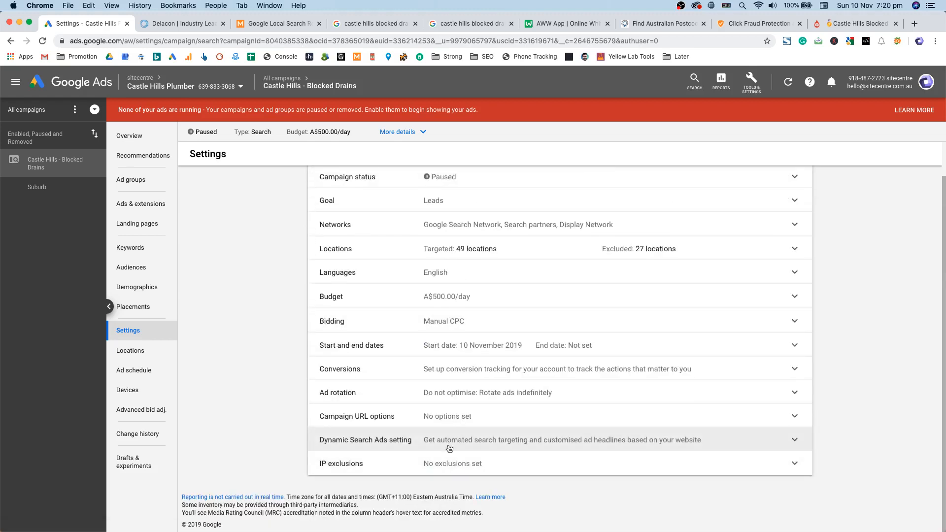
scroll(450, 454, "up", 1)
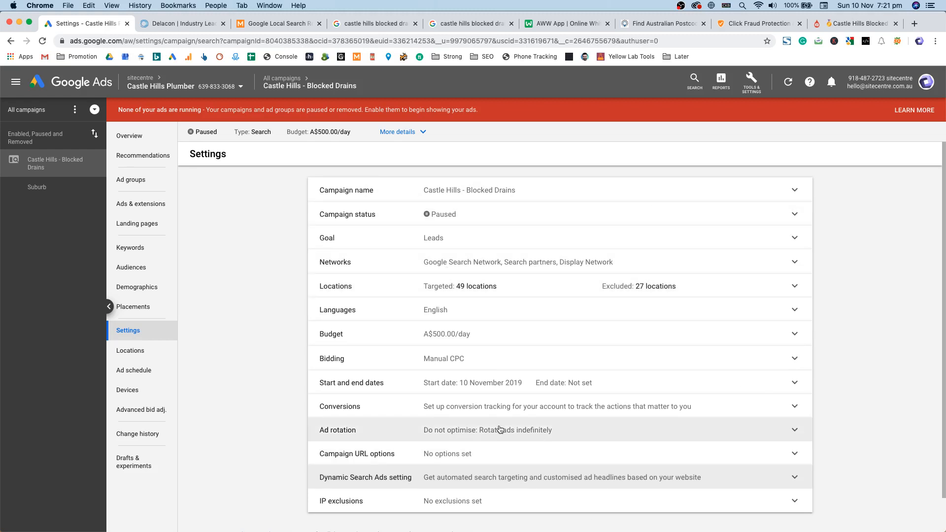
left_click(148, 310)
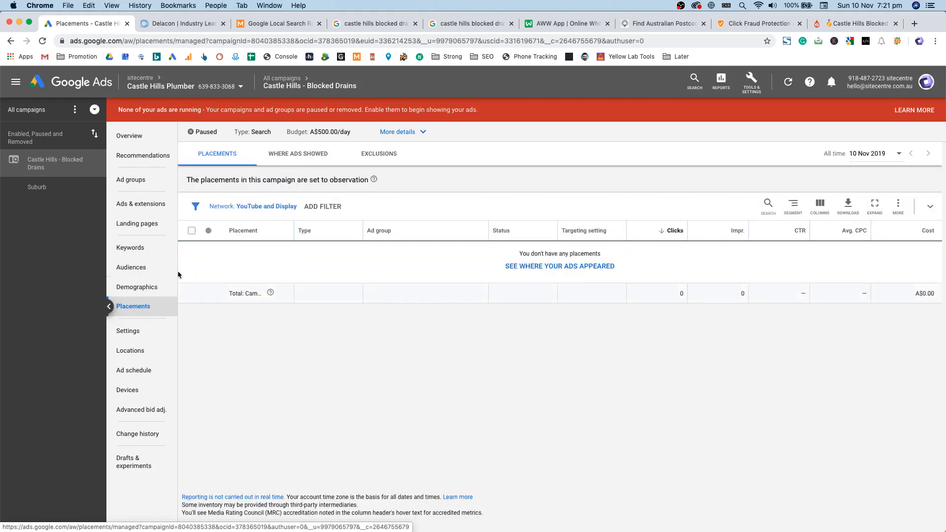
Step: Inspect the Demographics age rows, such as paused 18 - 24, then go to Audiences
left_click(137, 286)
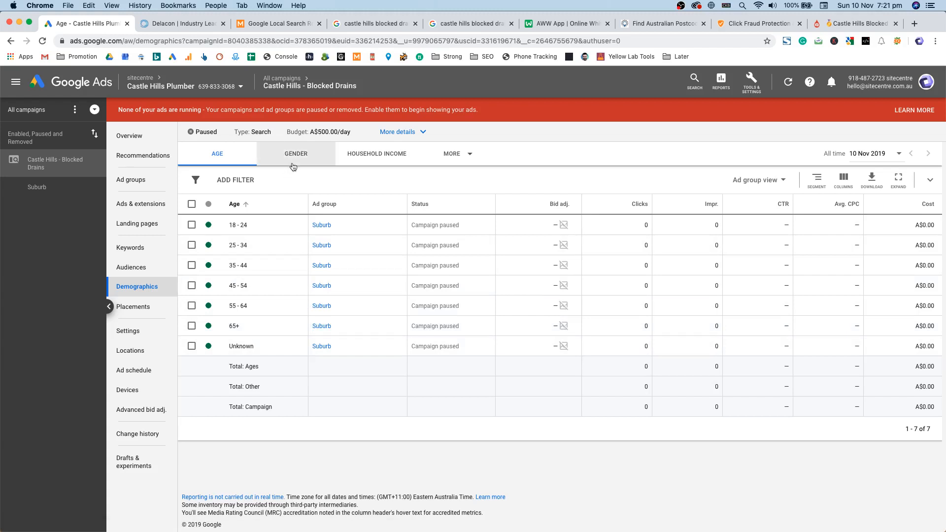
triple_click(230, 226)
left_click(478, 240)
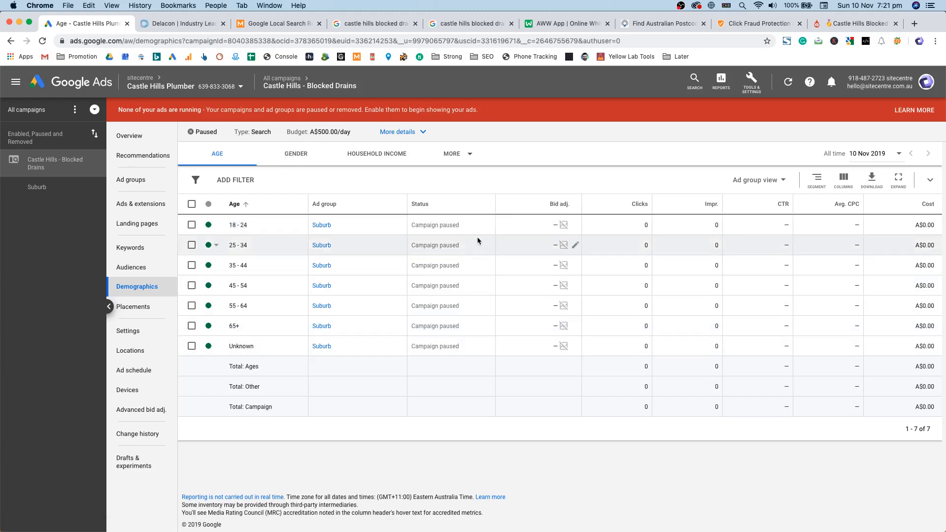
triple_click(445, 222)
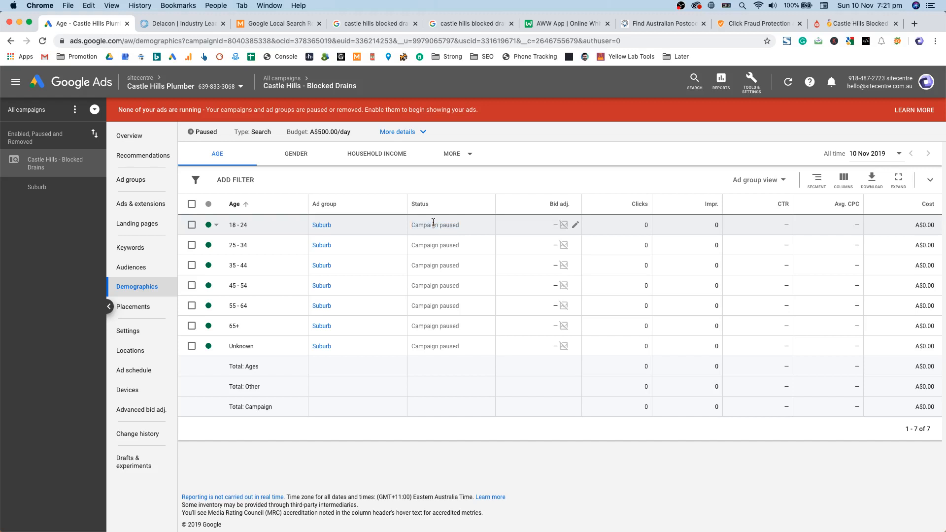
left_click(447, 228)
left_click(144, 267)
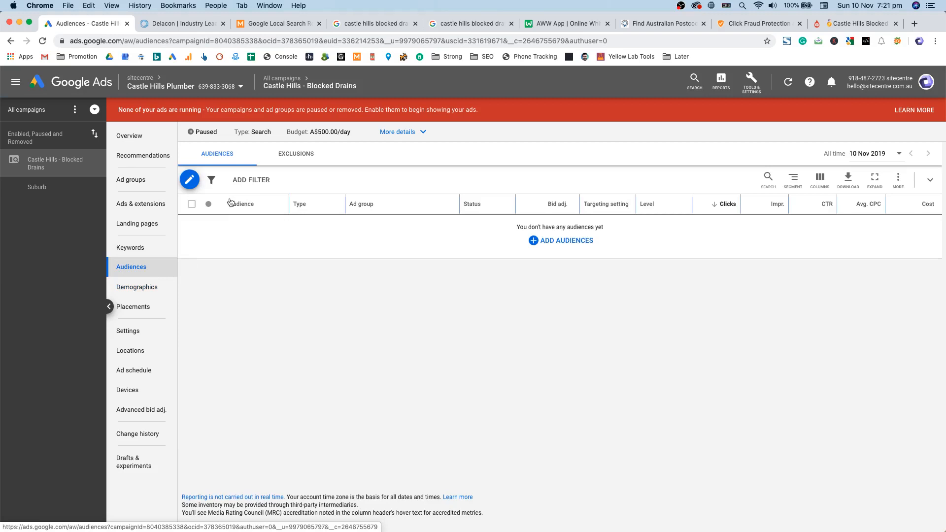
Step: Tick Home & Garden, Homeowners, Home Improvement, General Contracting and Plumbing Services as observation audiences
left_click(72, 185)
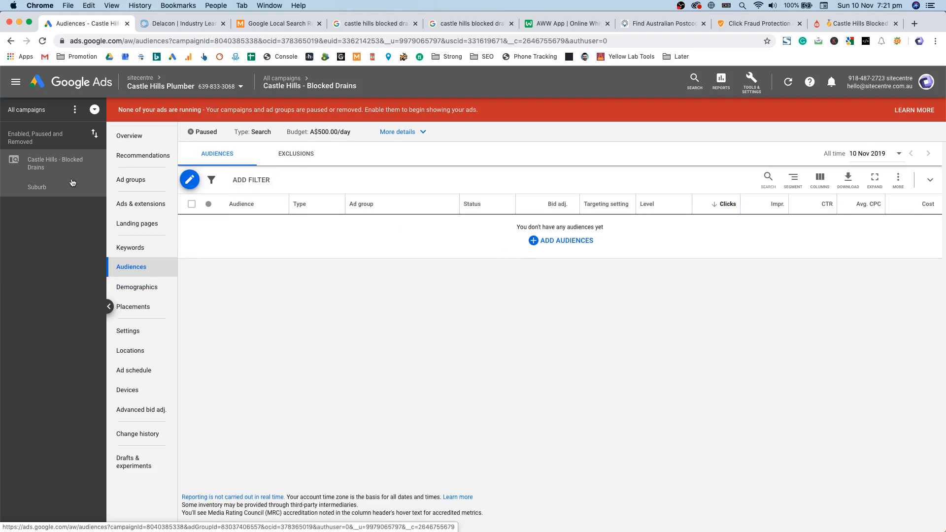
left_click(72, 164)
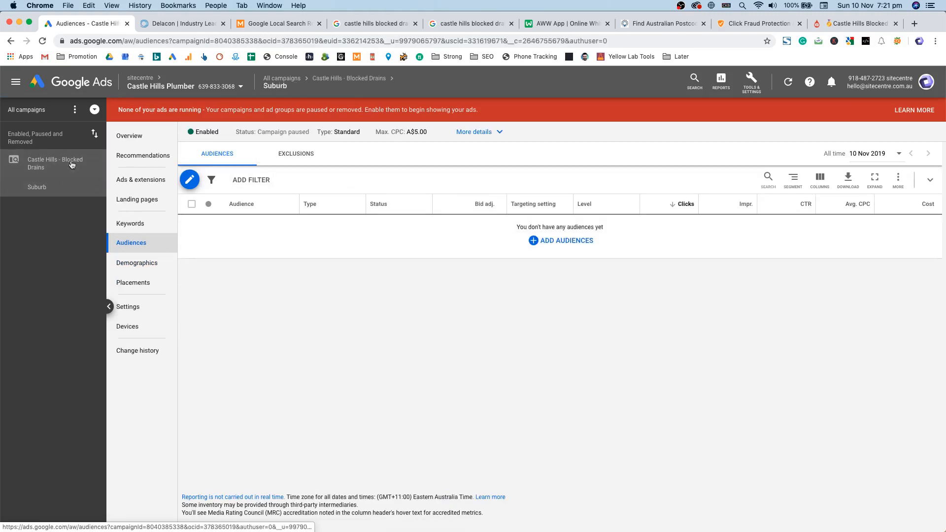
left_click(190, 179)
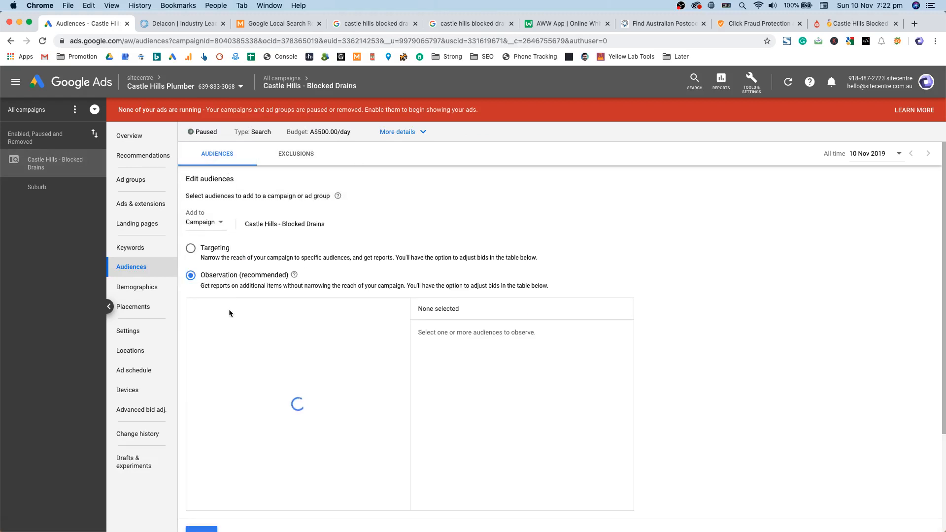
scroll(276, 281, "down", 2)
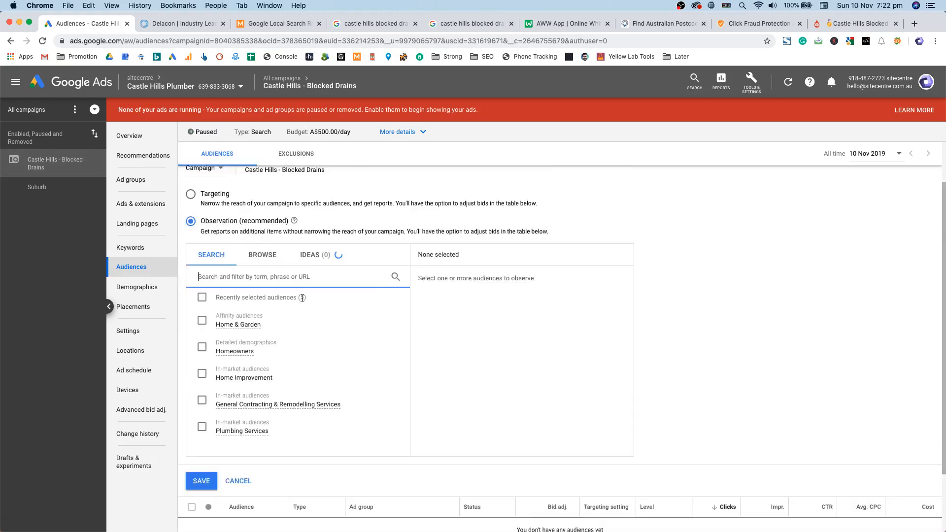
scroll(270, 328, "down", 2)
scroll(286, 345, "up", 4)
left_click(289, 379)
left_click(290, 405)
left_click(290, 433)
left_click(287, 457)
left_click(286, 483)
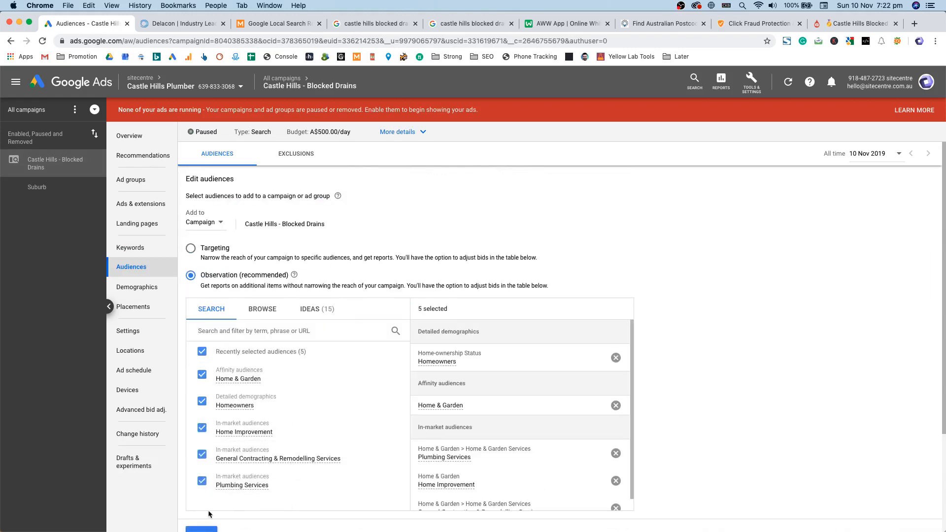
Step: Save the audiences, check the Suburb ad group's audiences, and return to the campaign
scroll(285, 487, "down", 3)
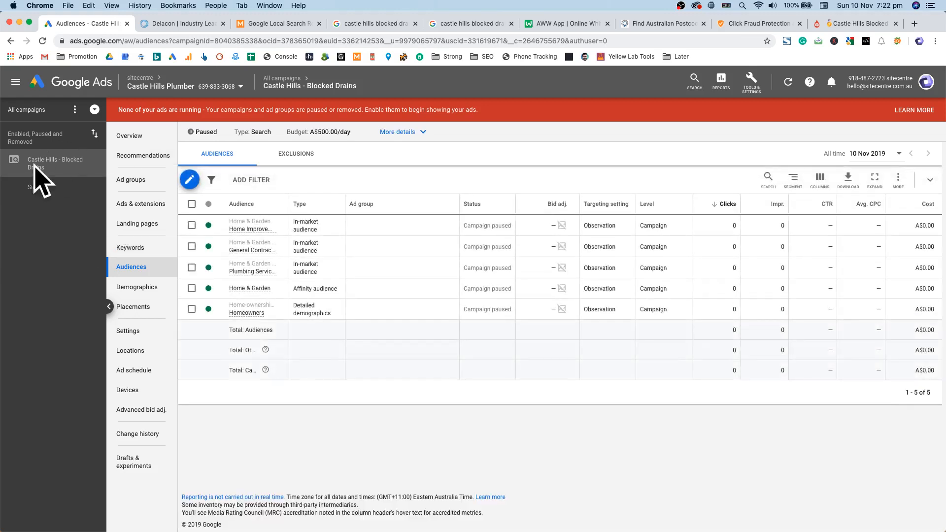
left_click(37, 187)
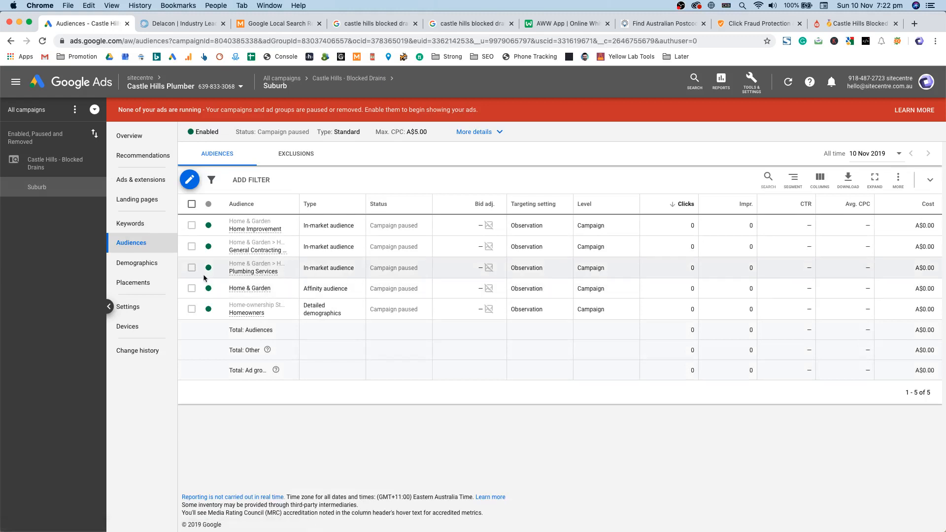
left_click(25, 164)
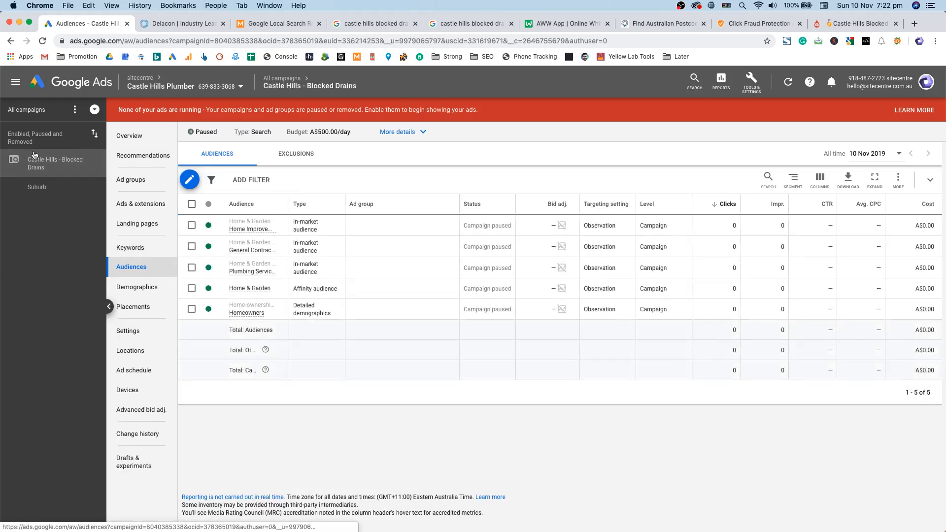
Step: Check the keywords' Max. CPC and Final URL without changes, then view the empty negative keywords list
left_click(141, 247)
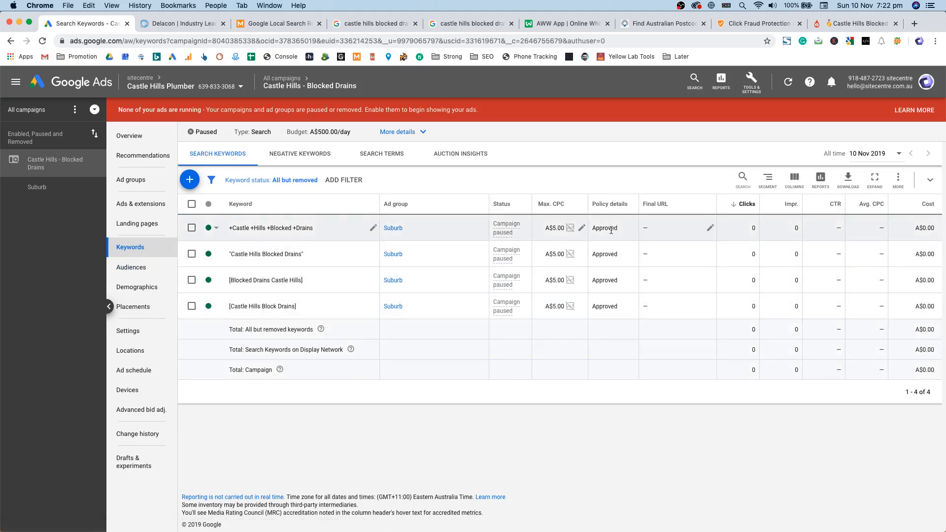
mouse_move(551, 208)
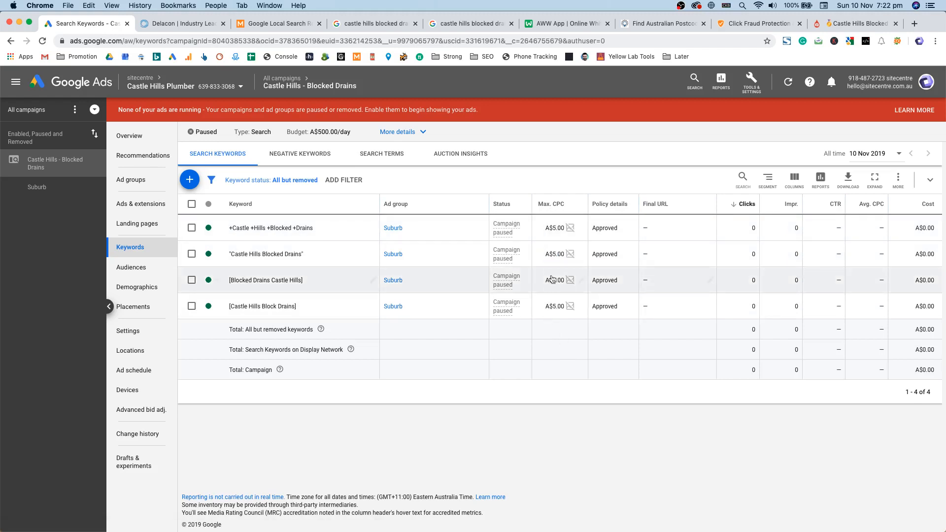
left_click(582, 230)
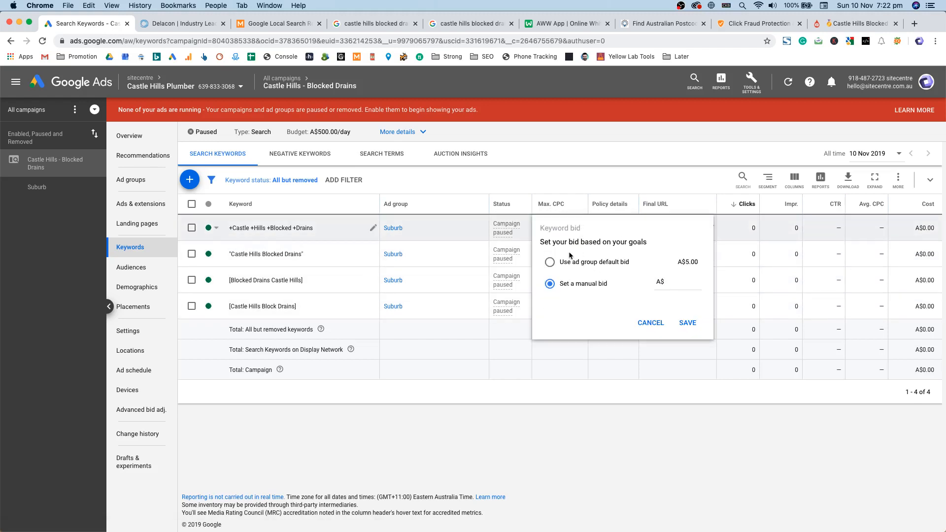
left_click(650, 323)
left_click(710, 306)
left_click(690, 266)
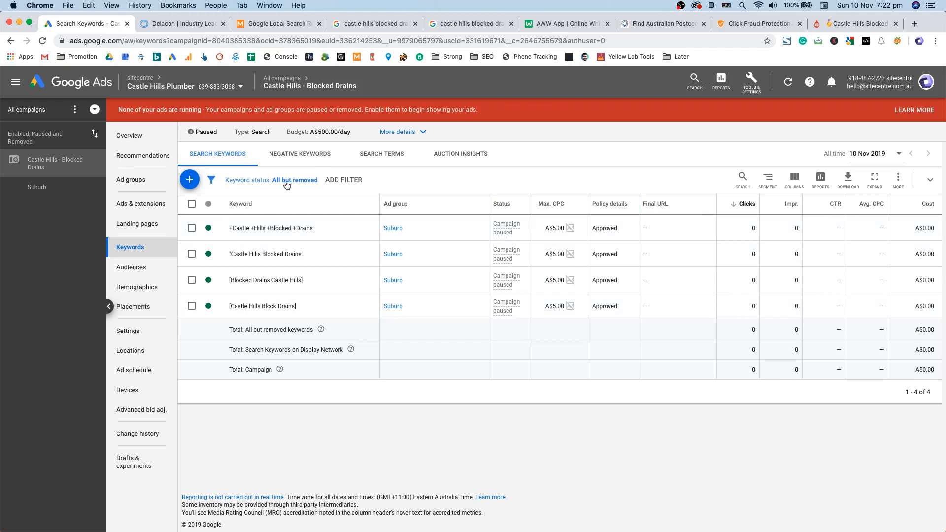
left_click(306, 163)
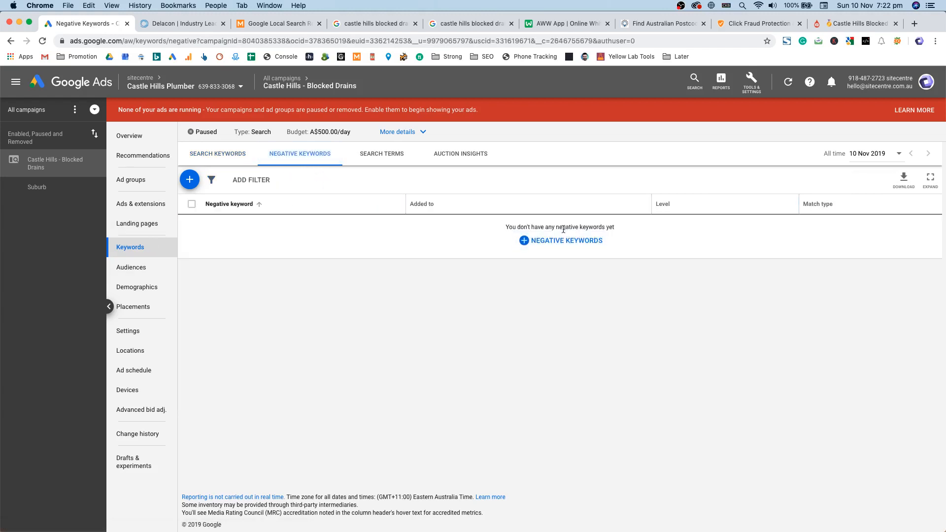
Step: Start adding negative keywords, briefly considering an existing negative keyword list instead
left_click(532, 240)
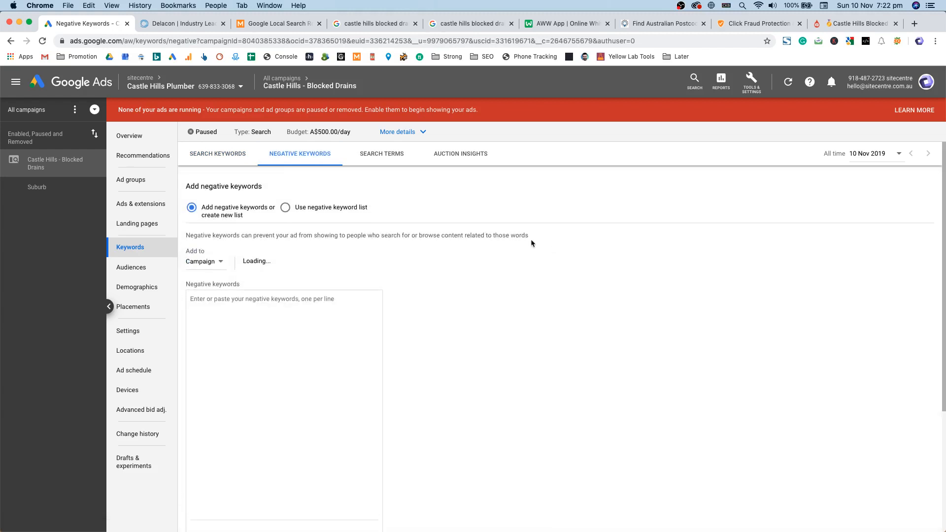
left_click(285, 313)
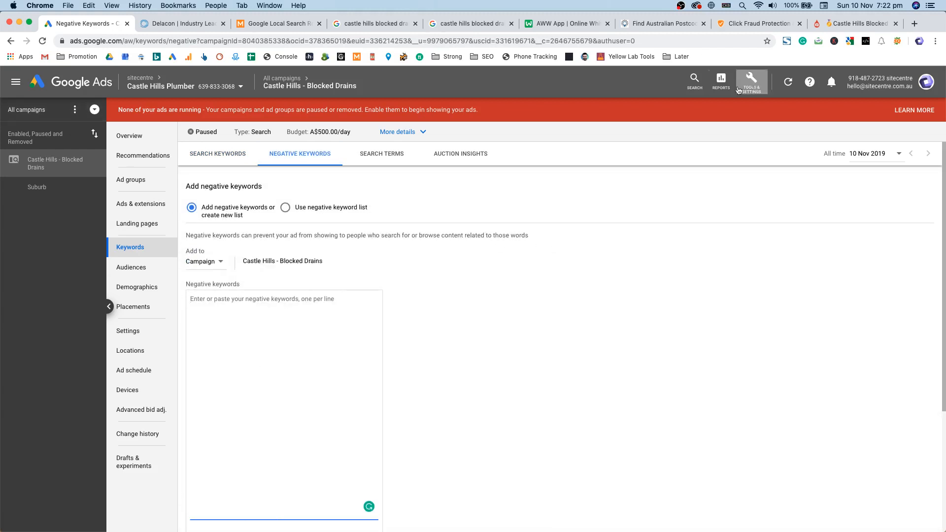
left_click(765, 86)
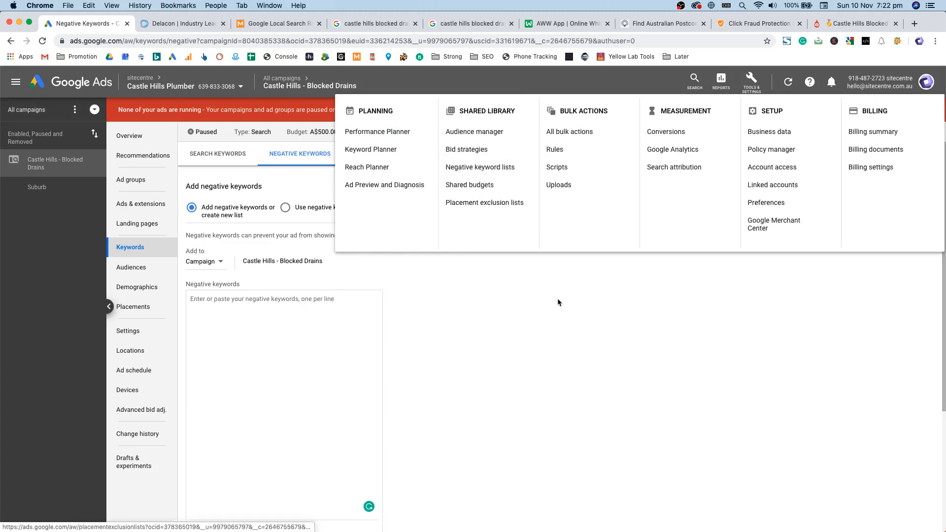
left_click(325, 207)
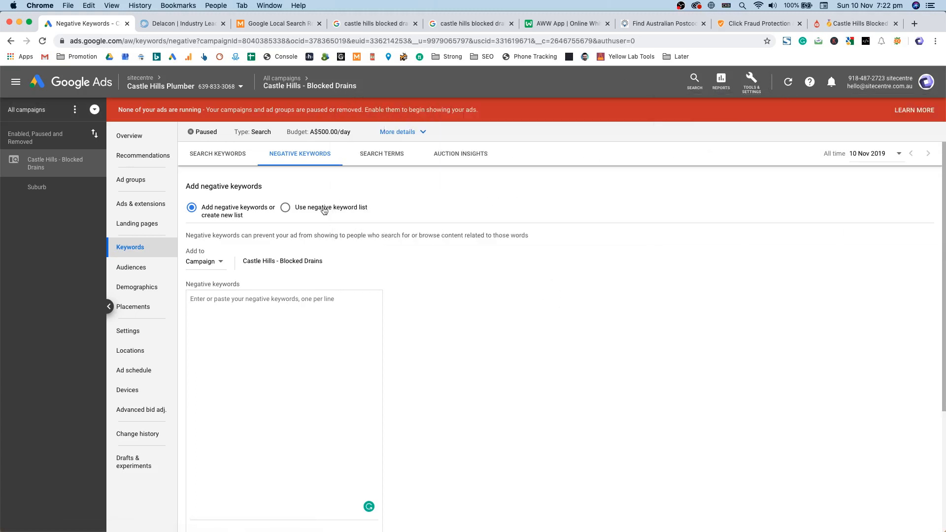
left_click(224, 210)
Step: Enter porn, adult, appre, electrician, car and caravan as negative keywords, one per line
left_click(298, 349)
type("porn")
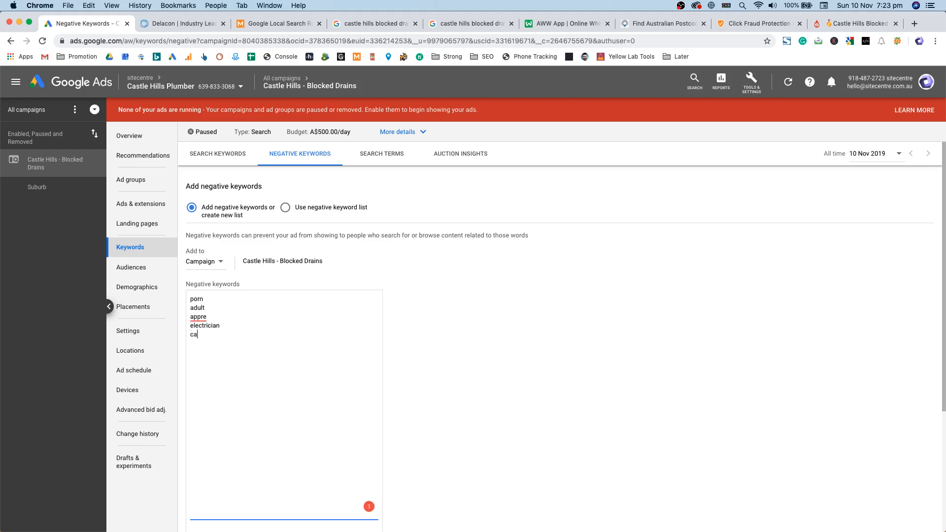
type("ca")
scroll(326, 256, "down", 2)
left_click_drag(291, 303, 210, 243)
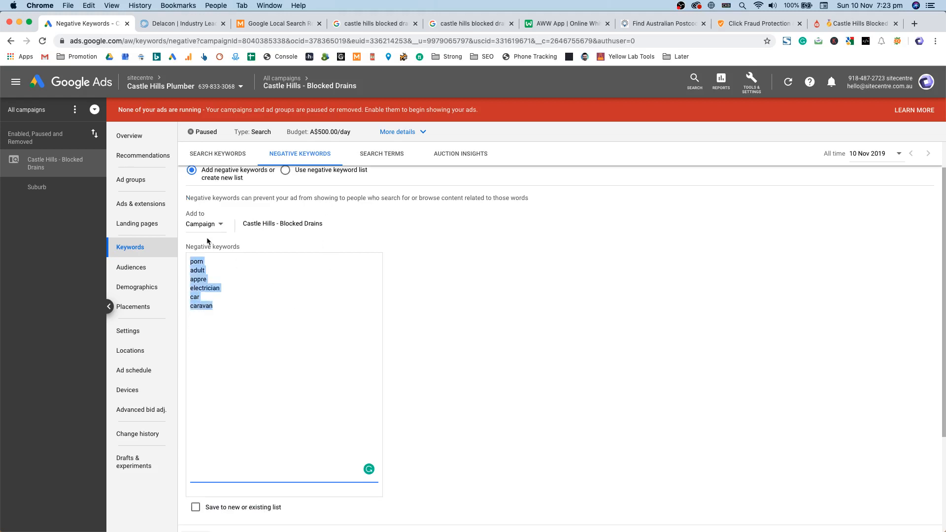
left_click(226, 340)
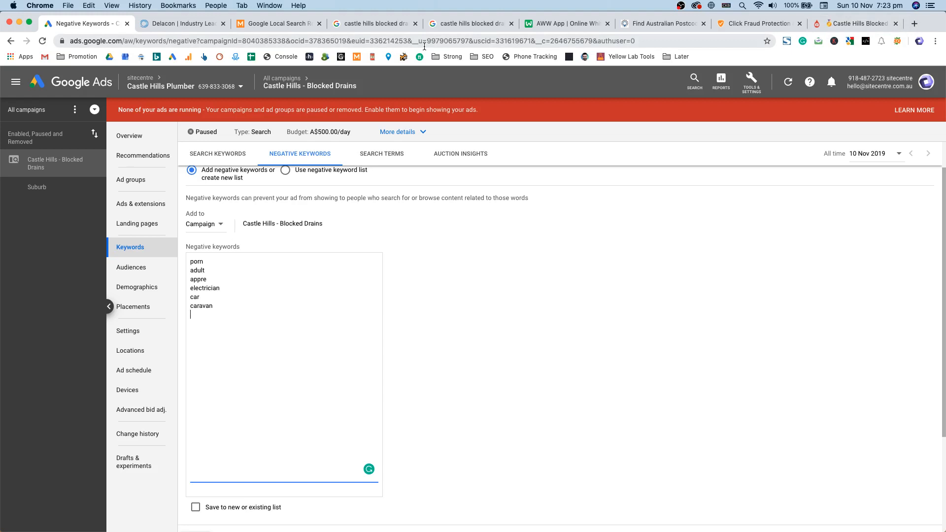
scroll(240, 322, "down", 3)
scroll(251, 434, "up", 4)
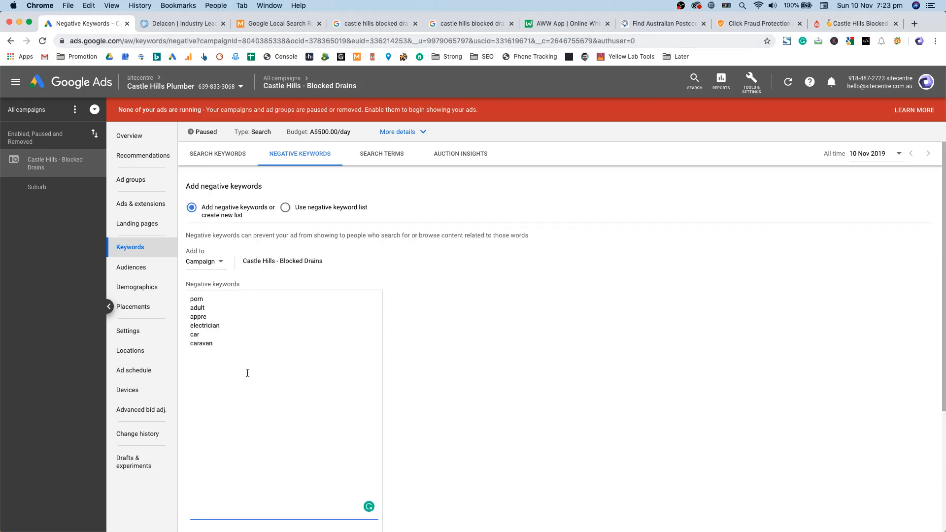
scroll(248, 373, "down", 1)
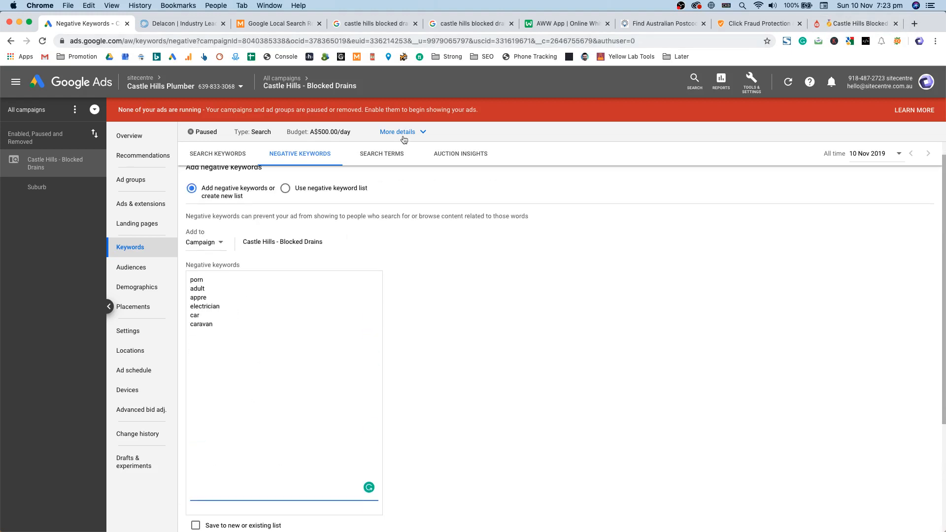
Step: Switch to the castle hills blocked drains Google search results
left_click(376, 24)
scroll(308, 379, "down", 3)
scroll(309, 378, "up", 3)
Step: Compare competing castle hills blocked drains ads across the results tabs, then return to the negatives draft
scroll(307, 380, "down", 2)
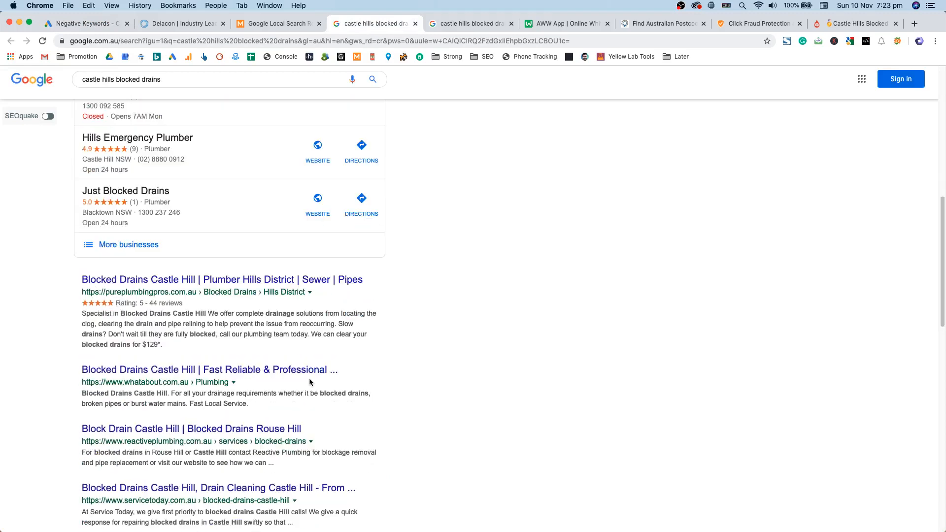
scroll(147, 299, "up", 2)
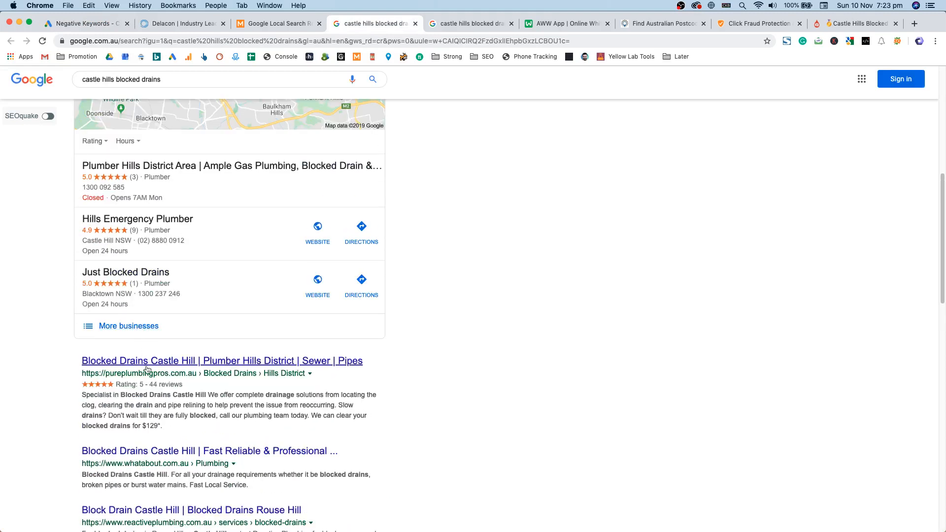
scroll(567, 251, "up", 6)
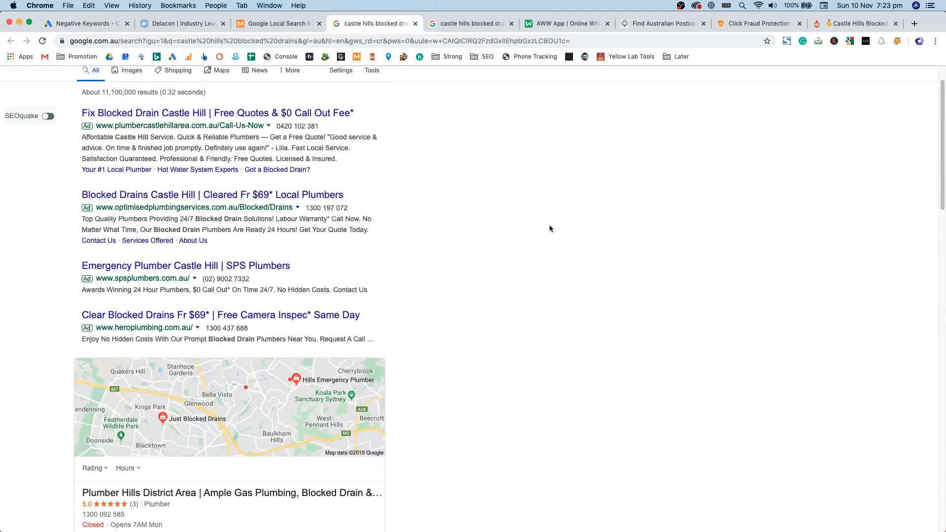
left_click(272, 23)
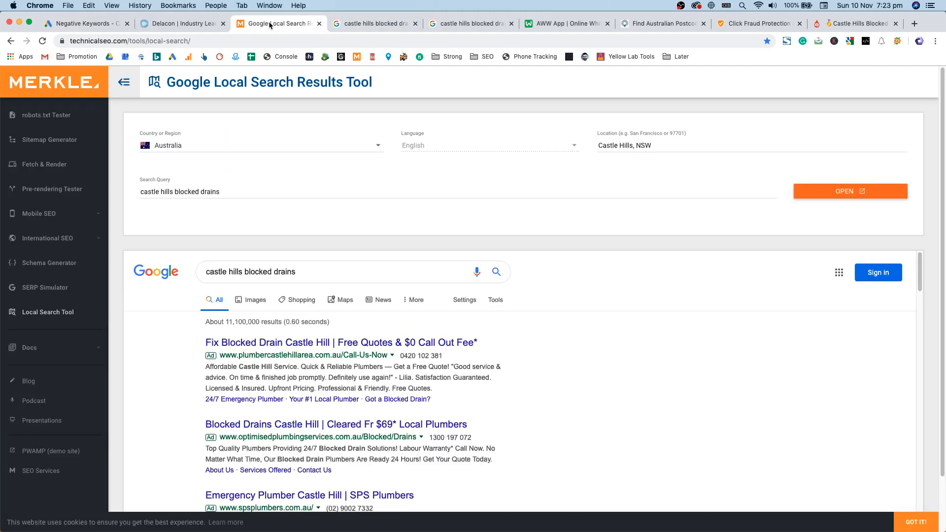
left_click(471, 23)
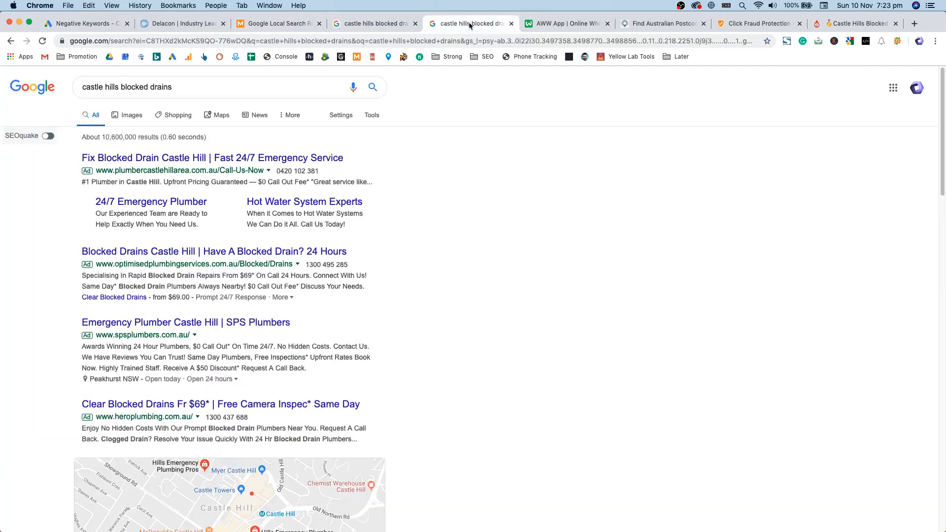
left_click(86, 24)
scroll(276, 443, "down", 1)
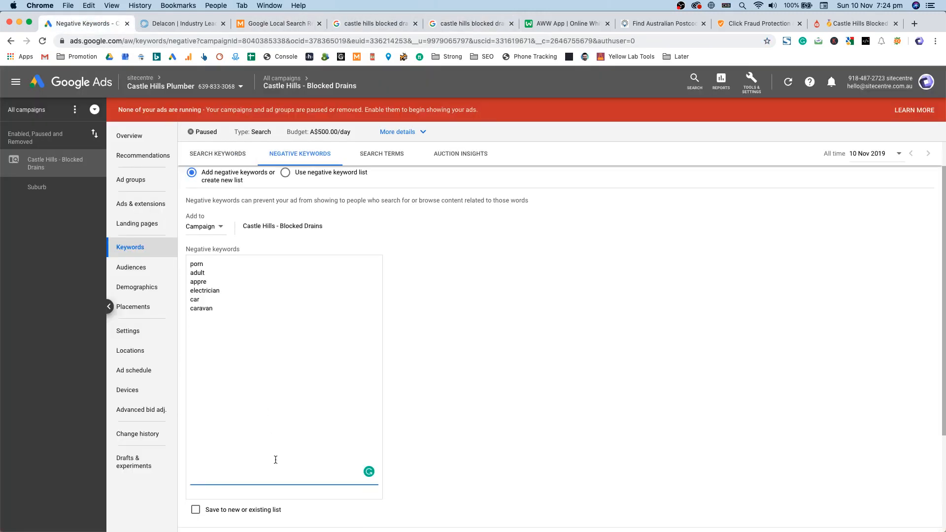
Step: Add how to, why, how can i, diy, bunnings and mitre 10 below caravan
double_click(218, 291)
left_click(225, 314)
key("Return")
type("how to")
key("Return")
type("w")
type("bunnings")
key("Return")
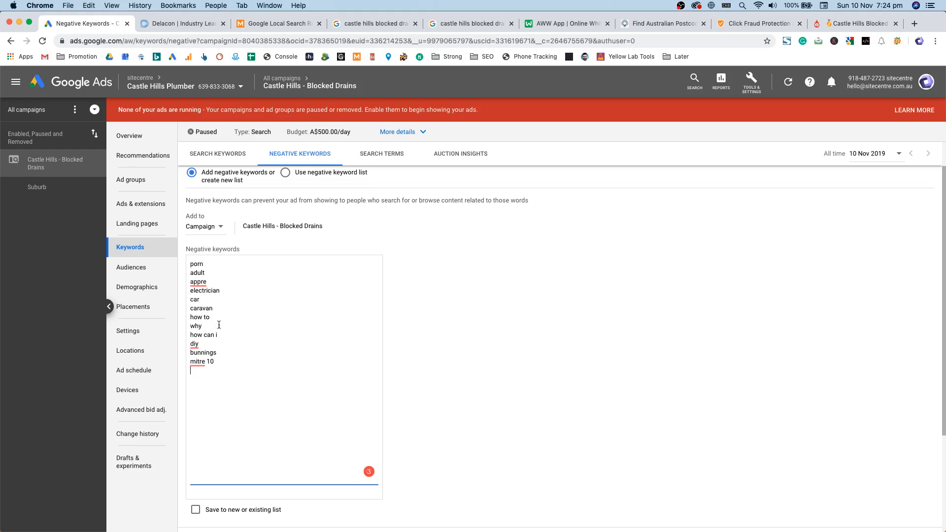
Step: Review the twelve drafted terms, then select all and cut them, leaving the box empty
double_click(210, 352)
triple_click(210, 361)
left_click_drag(194, 345, 220, 336)
double_click(200, 326)
double_click(196, 319)
left_click(220, 411)
left_click(274, 275)
scroll(276, 321, "down", 3)
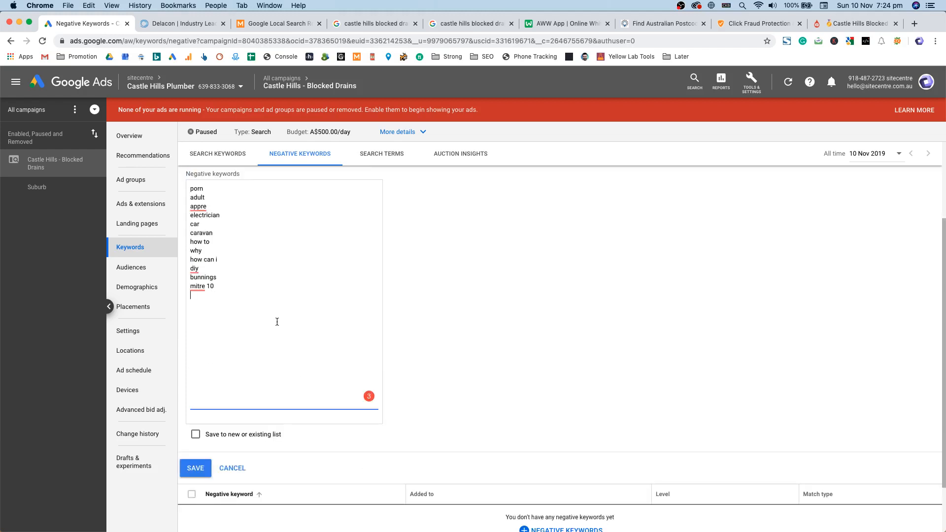
scroll(246, 382, "up", 4)
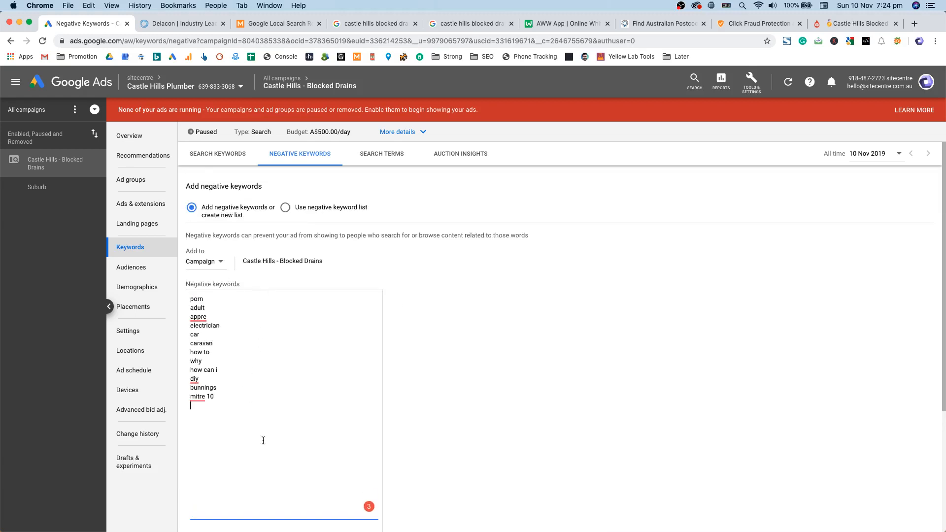
key("super+a")
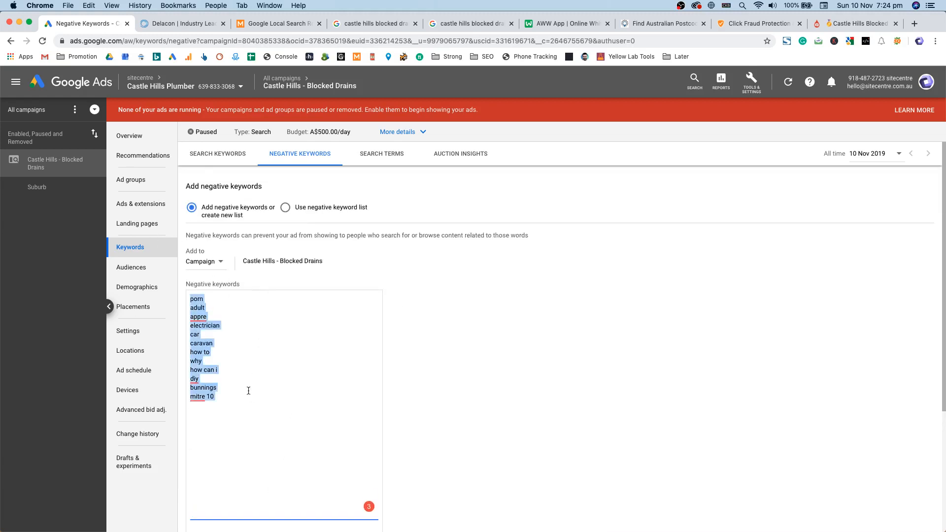
key("super+x")
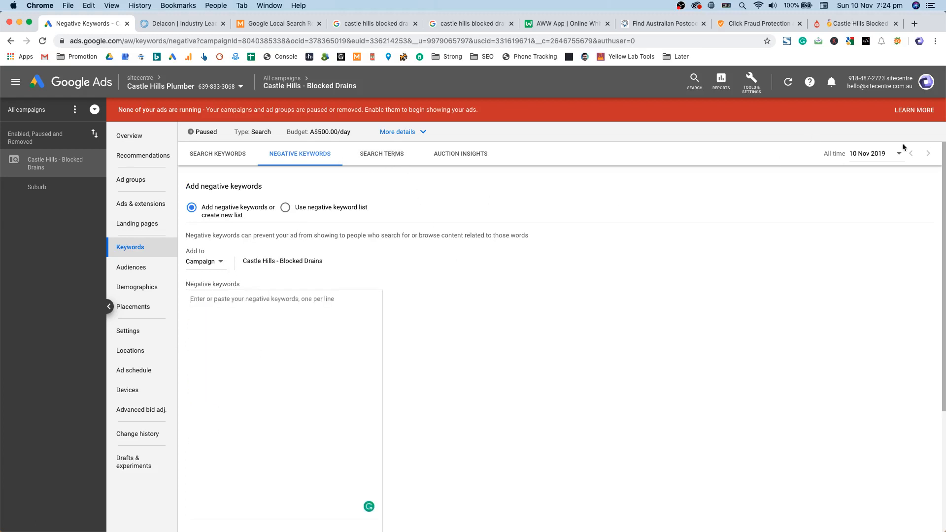
Step: Look at search terms and landing pages, then open the campaign's Ads list
left_click(403, 162)
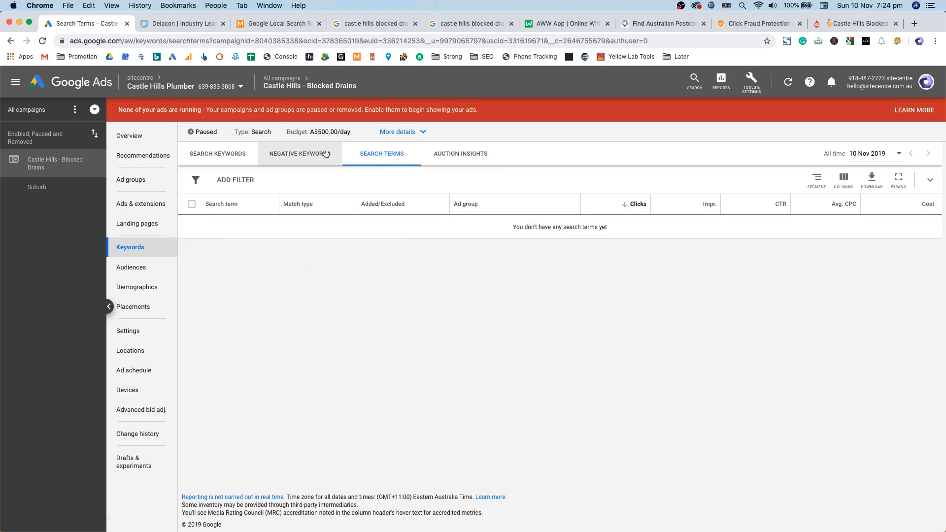
left_click(141, 219)
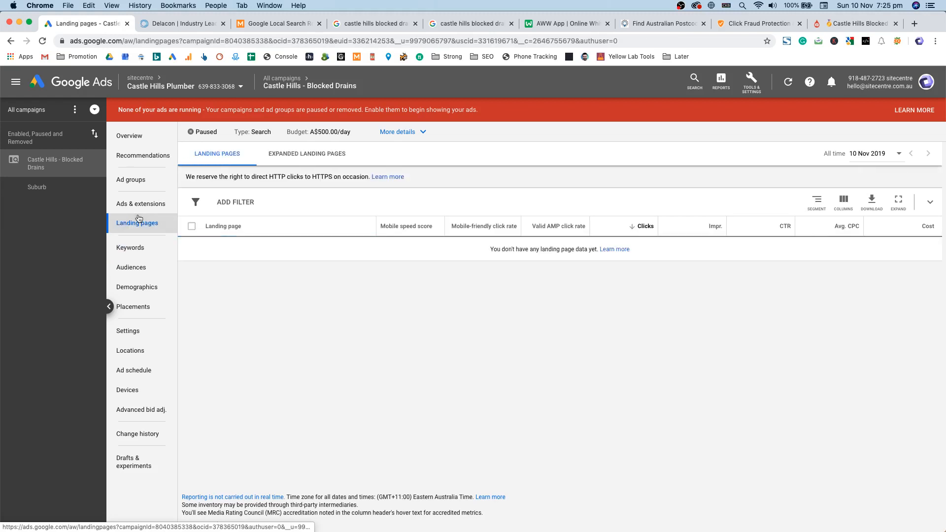
left_click(148, 207)
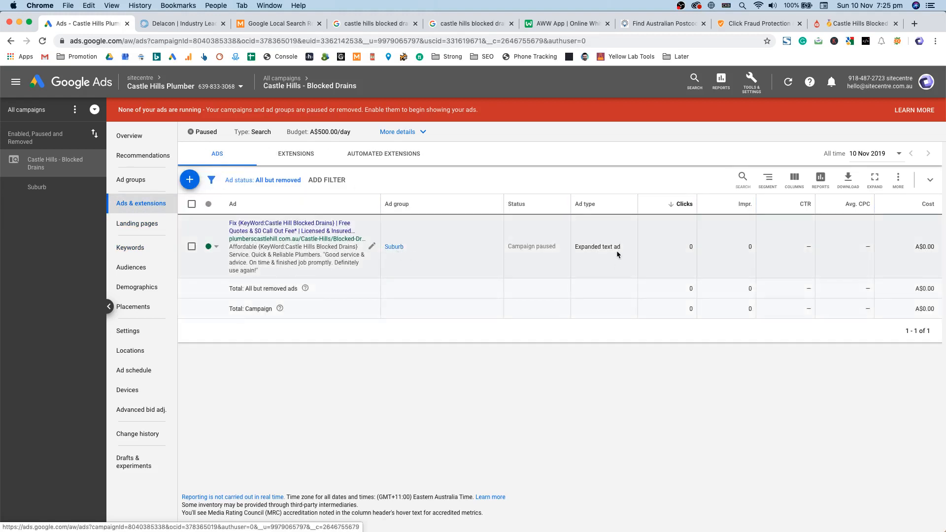
Step: Start a new responsive search ad, retrying once, to reach the Suburb ad group choice
left_click(190, 180)
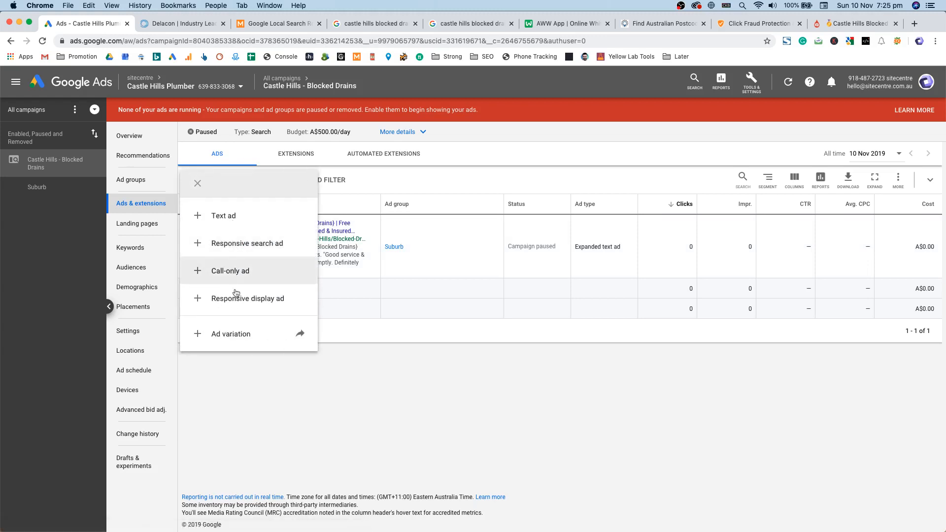
left_click(244, 247)
left_click(191, 188)
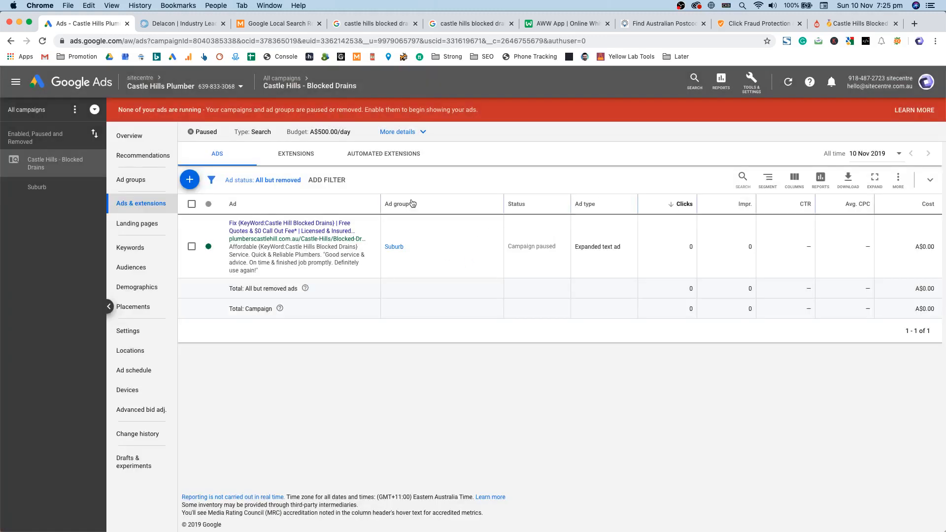
left_click(191, 186)
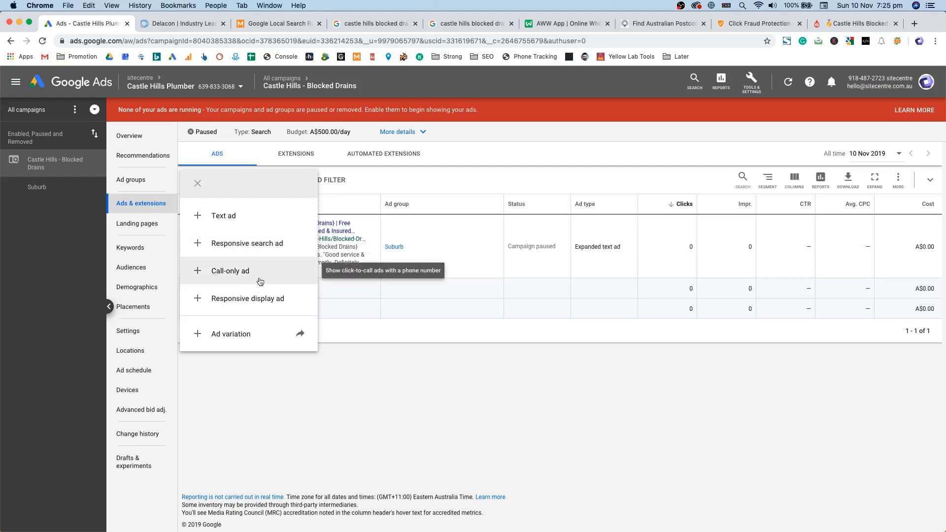
left_click(244, 247)
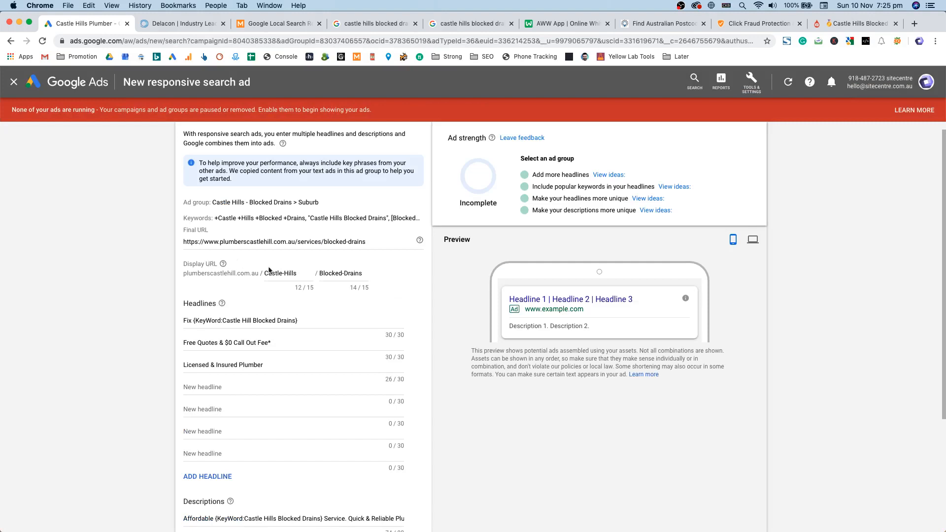
Step: Add empty headline fields until the ad has all 15 headline slots
scroll(255, 166, "down", 3)
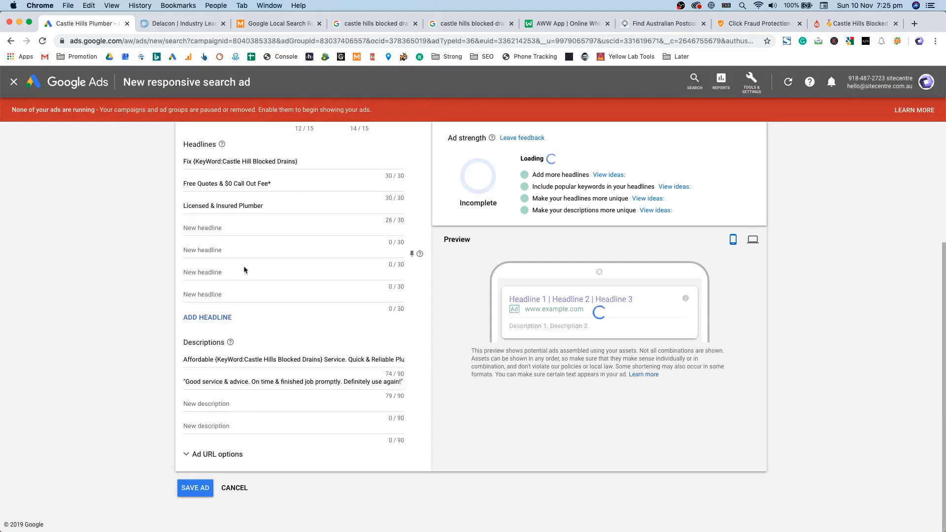
scroll(281, 298, "up", 2)
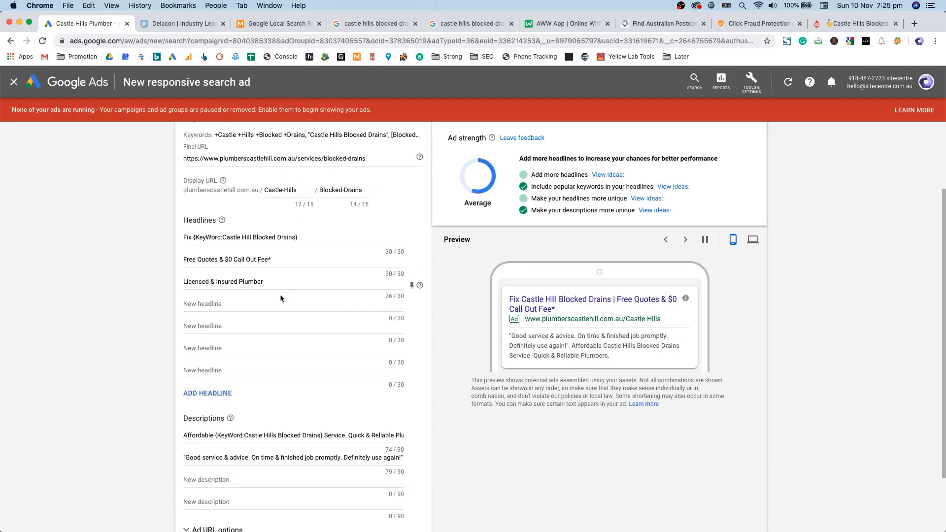
scroll(264, 320, "down", 2)
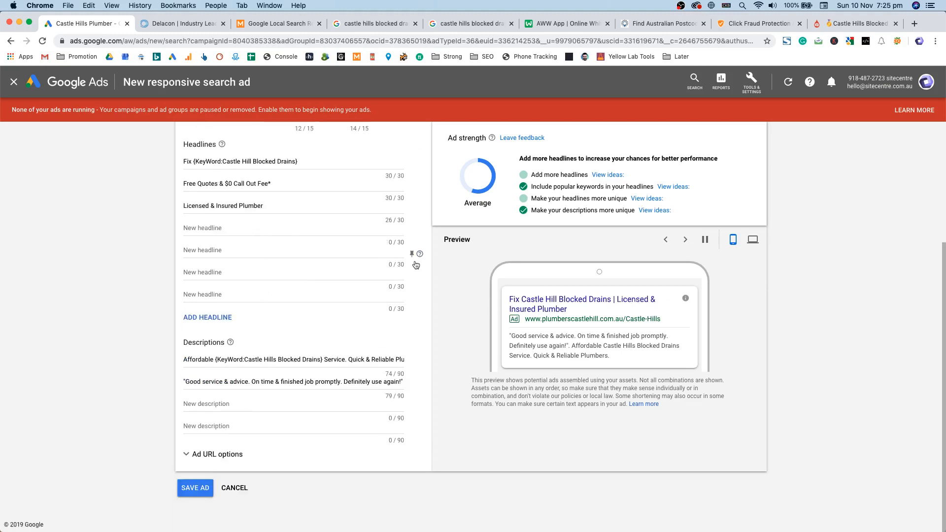
scroll(345, 299, "up", 2)
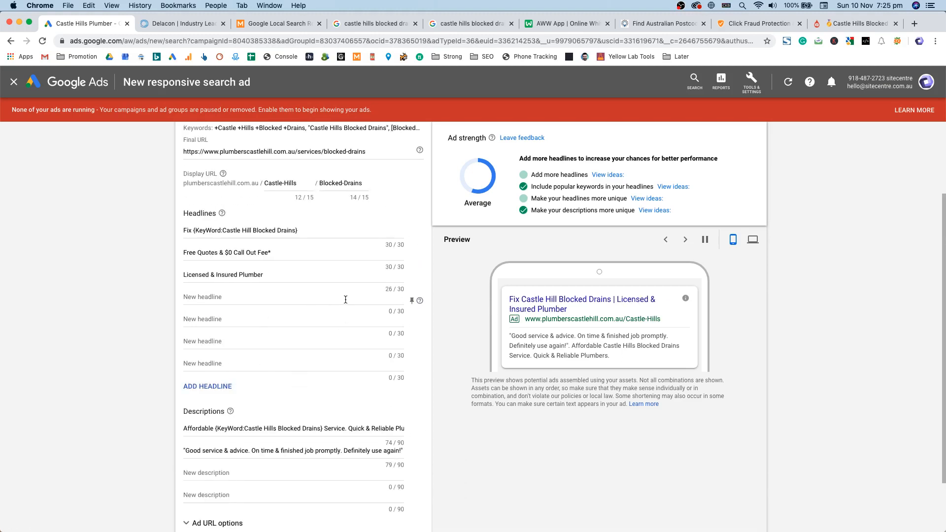
scroll(345, 298, "down", 2)
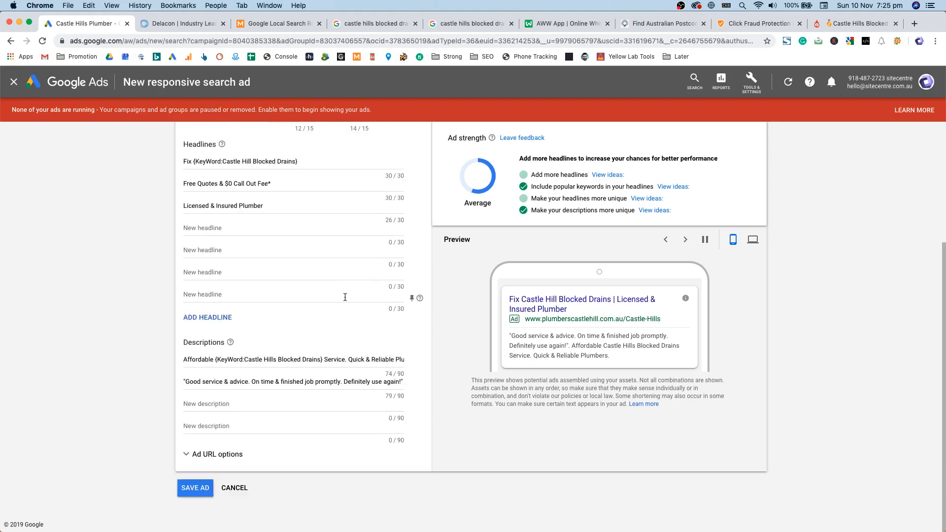
left_click(216, 320)
left_click(215, 340)
left_click(216, 361)
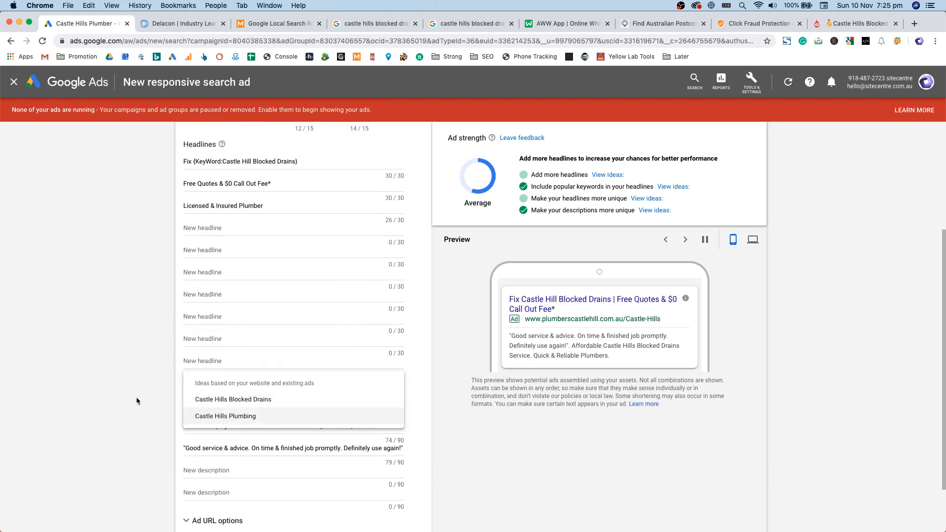
left_click(215, 384)
left_click(215, 406)
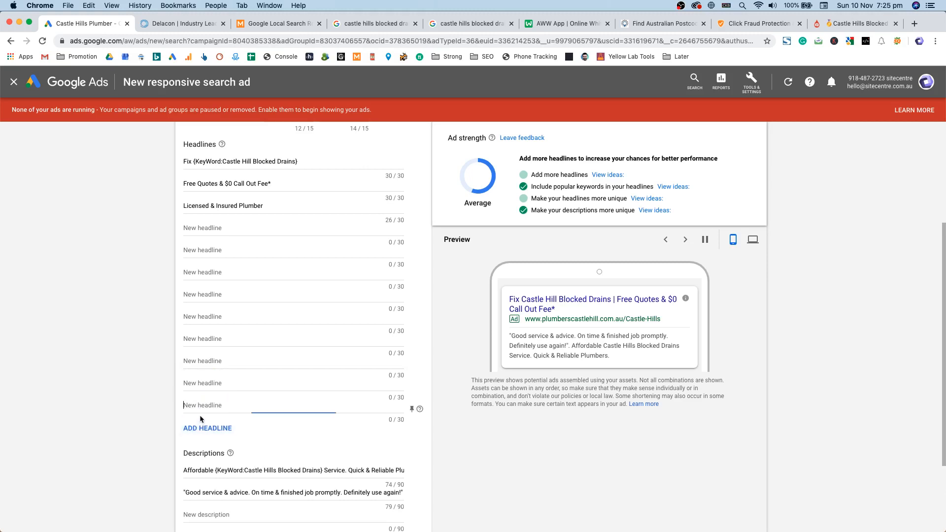
left_click(186, 427)
left_click(187, 449)
left_click(186, 470)
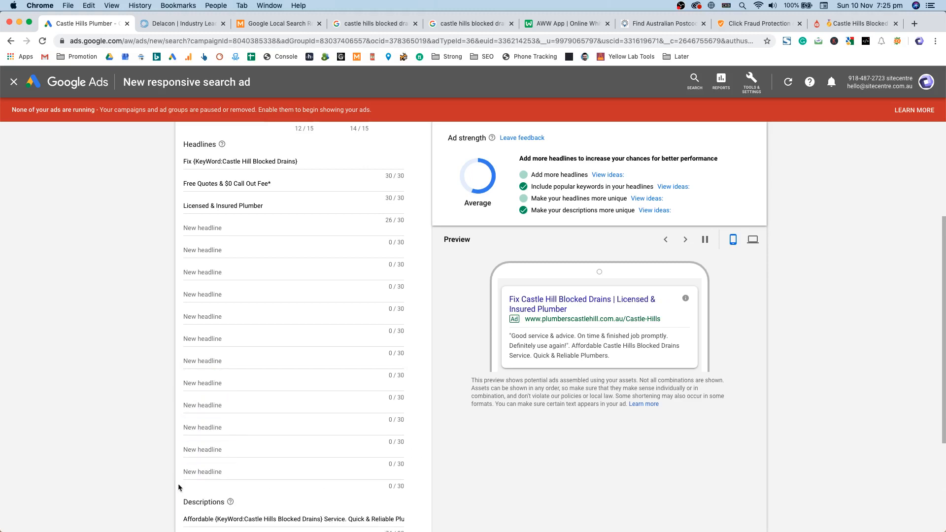
Step: Inspect the prefilled headlines, like Licensed & Insured Plumber, and the first description
left_click_drag(222, 485, 214, 205)
triple_click(213, 206)
left_click(231, 183)
double_click(229, 162)
left_click(350, 230)
left_click(284, 474)
left_click(247, 355)
left_click(286, 264)
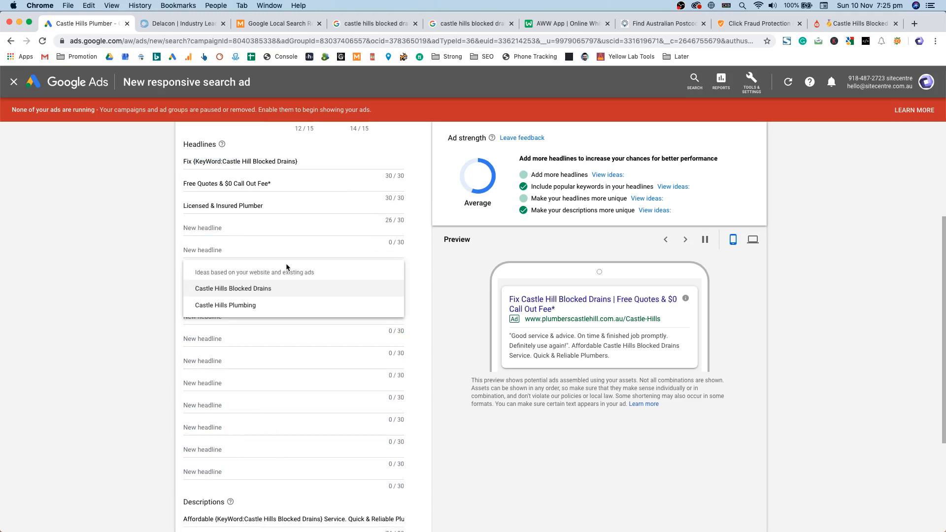
left_click_drag(264, 207, 161, 205)
scroll(378, 302, "down", 3)
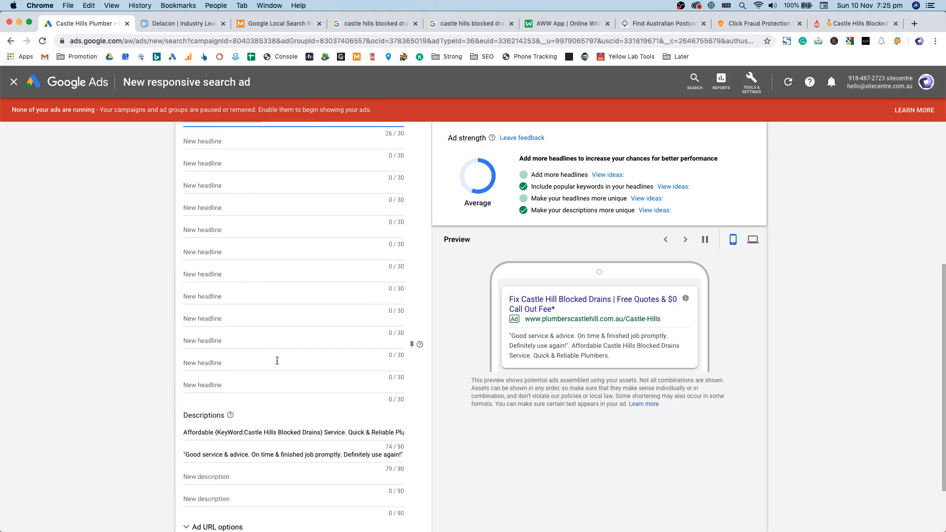
scroll(321, 361, "down", 2)
left_click(310, 393)
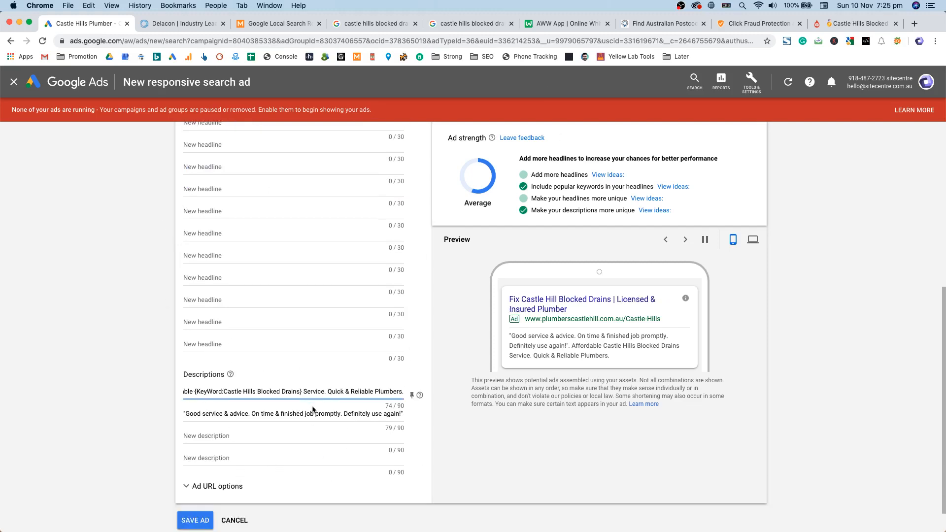
scroll(437, 419, "up", 3)
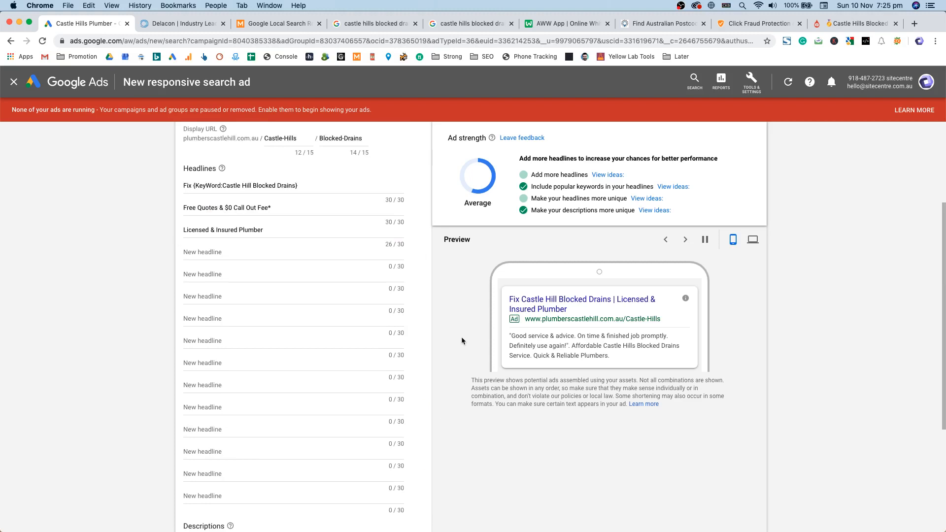
scroll(501, 315, "up", 1)
left_click(337, 250)
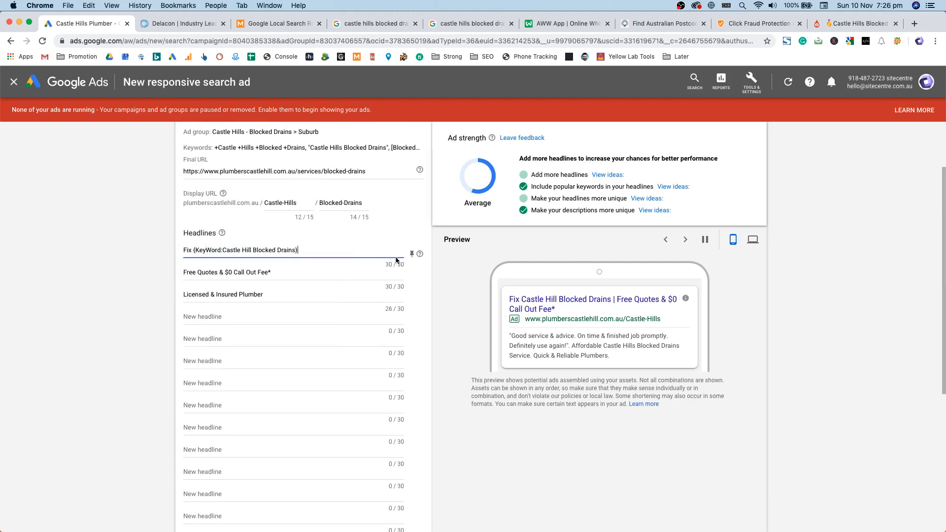
Step: Pin the first headline to position 1, then unpin it again
left_click(411, 255)
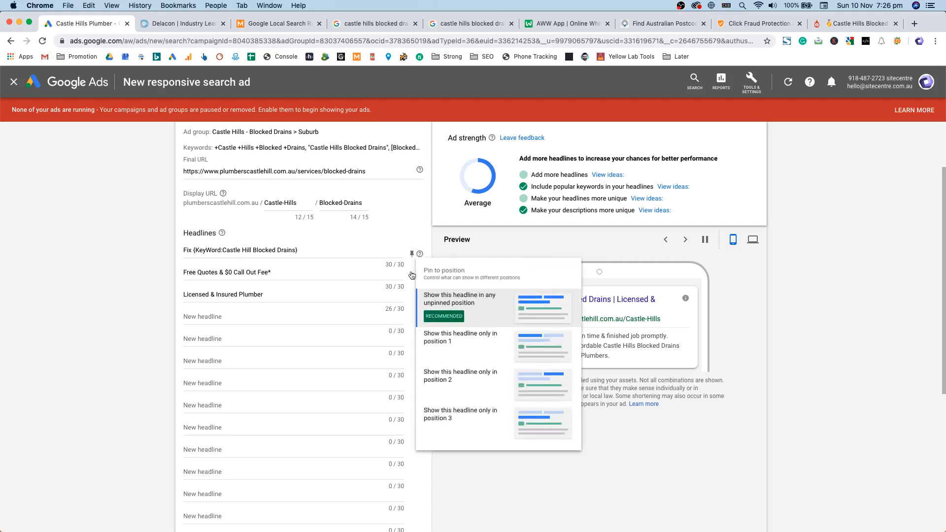
left_click(468, 318)
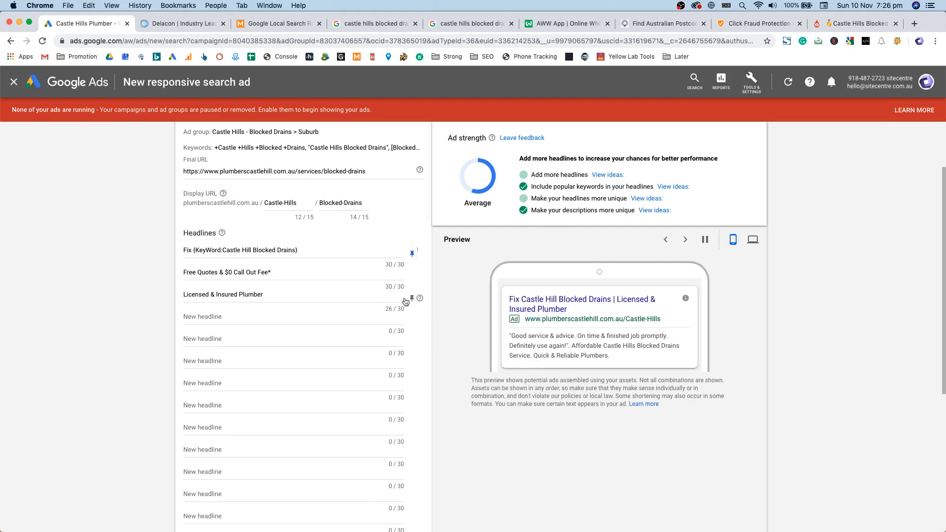
left_click(412, 298)
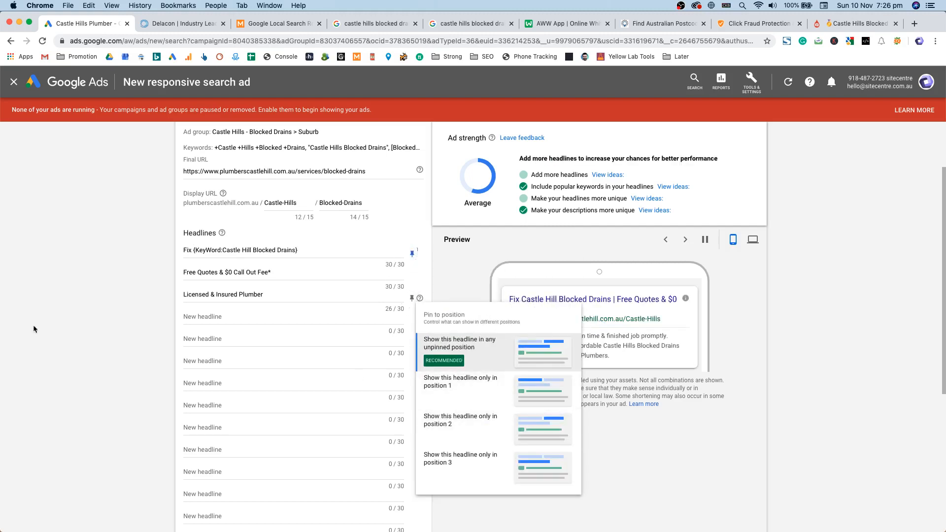
left_click(168, 291)
scroll(221, 271, "up", 2)
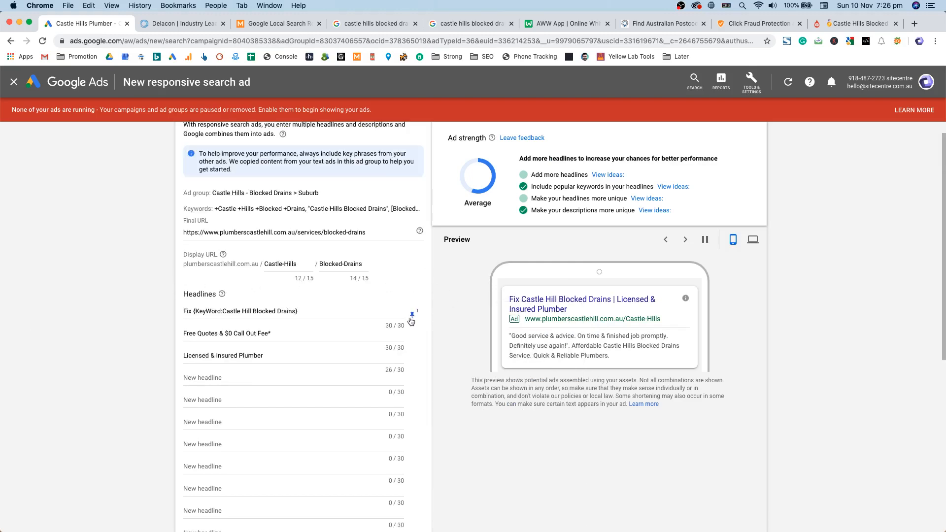
left_click(412, 315)
left_click(447, 365)
Step: Cancel the ad draft, bringing up the Leave this page? warning
scroll(438, 350, "down", 6)
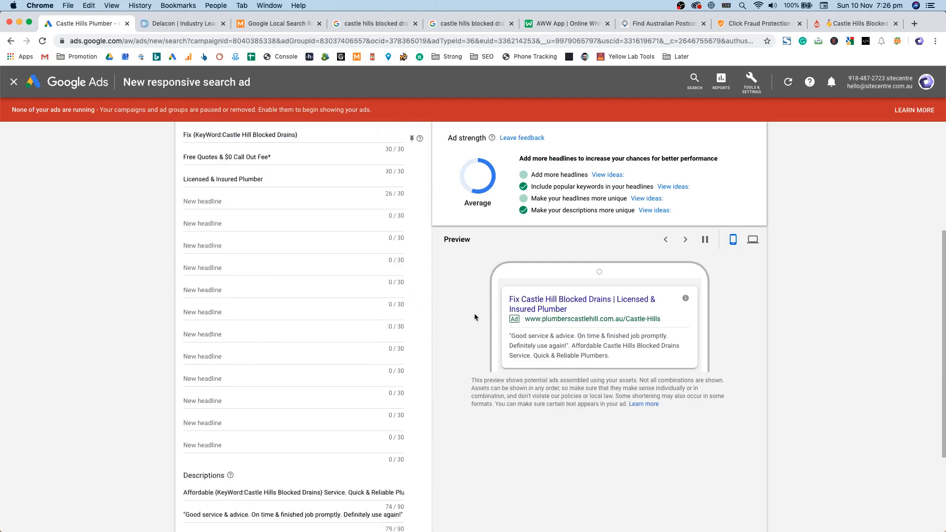
scroll(458, 353, "up", 6)
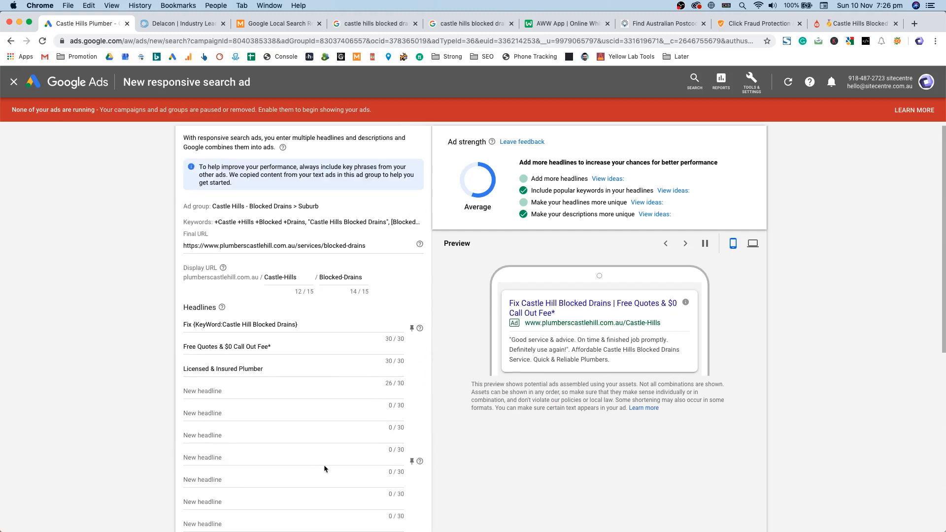
scroll(392, 277, "down", 6)
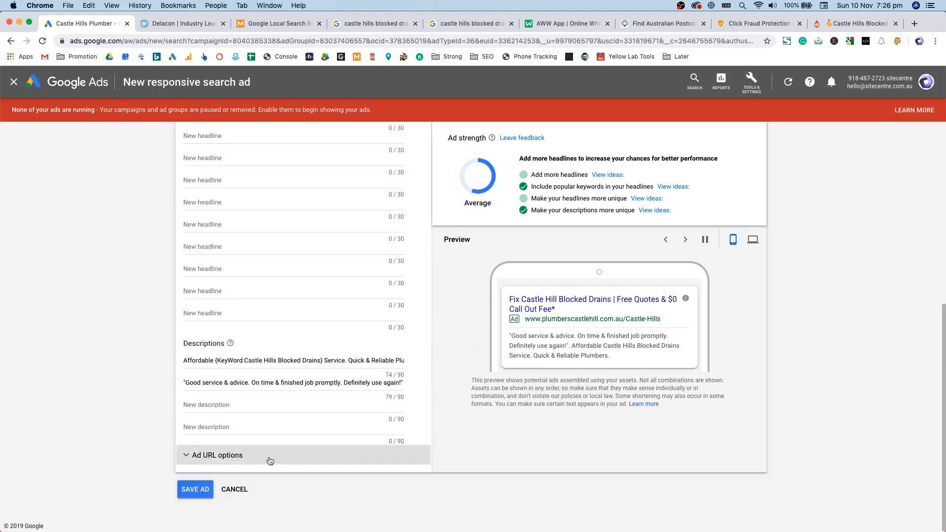
left_click(235, 489)
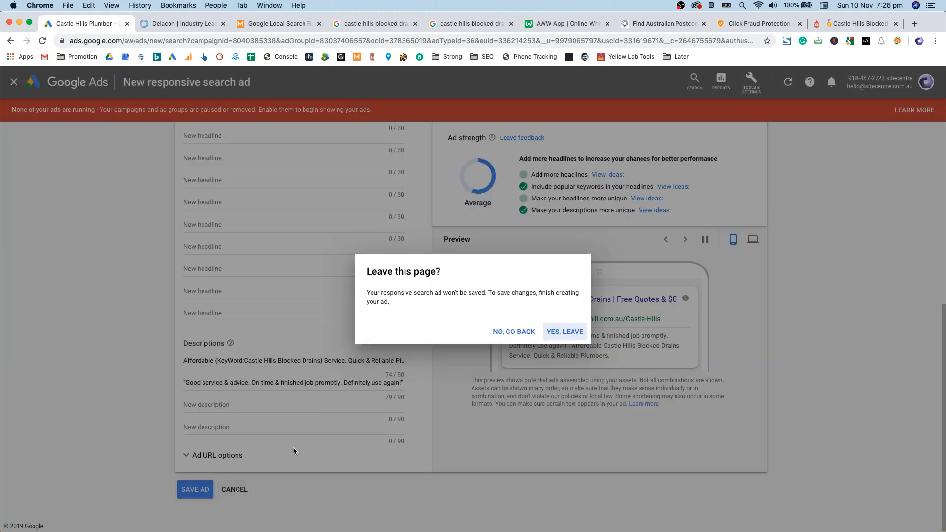
Step: Discard the ad draft, review keywords and the call extension, then switch to the search results
left_click(565, 331)
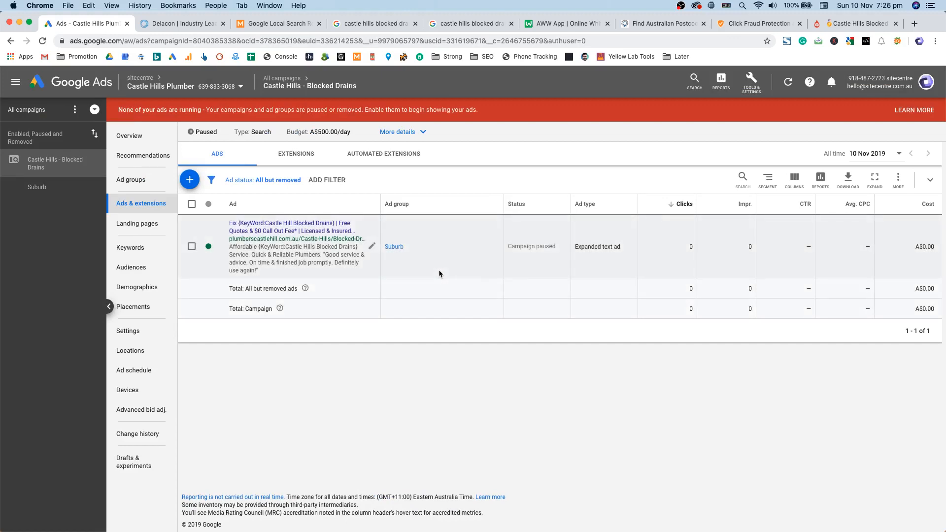
left_click(130, 247)
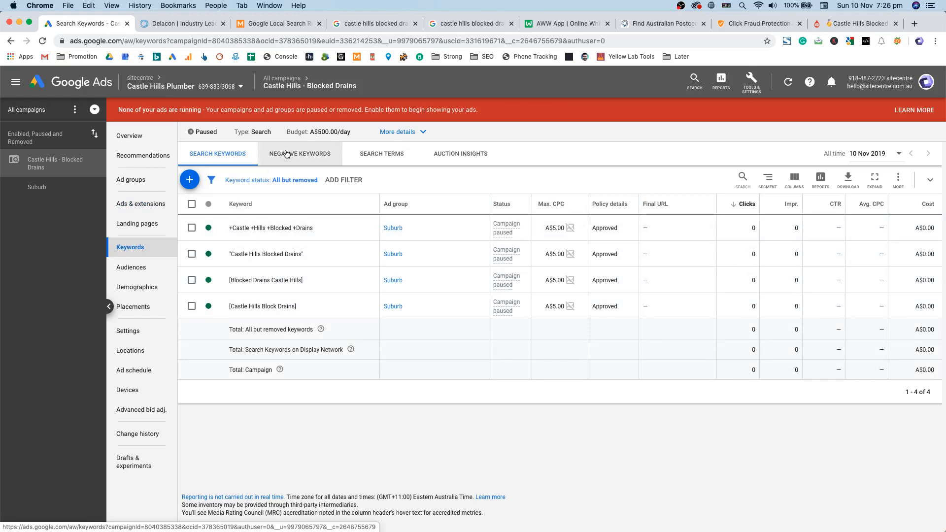
left_click(146, 203)
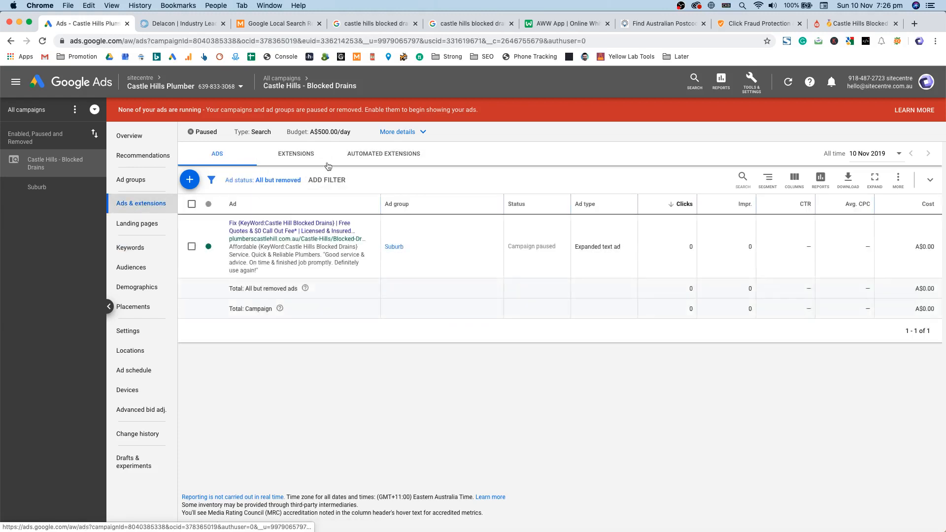
left_click(306, 160)
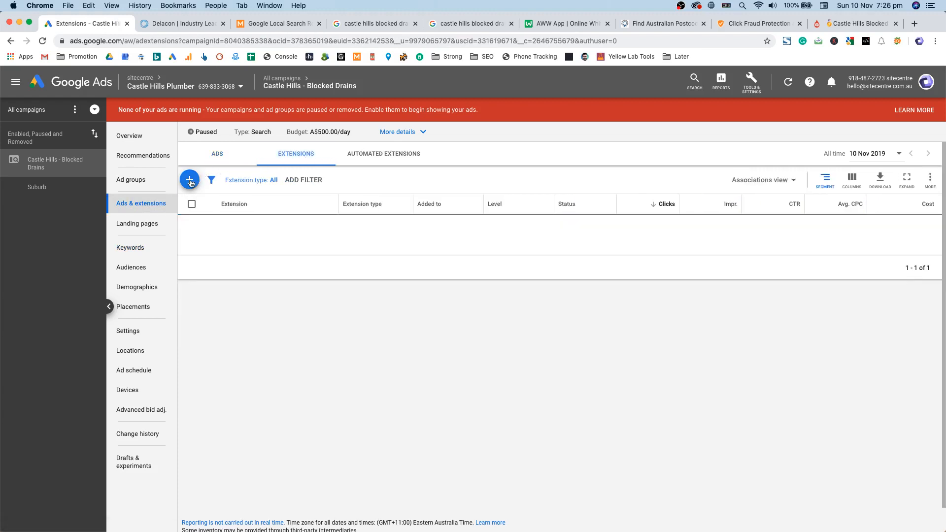
left_click(469, 23)
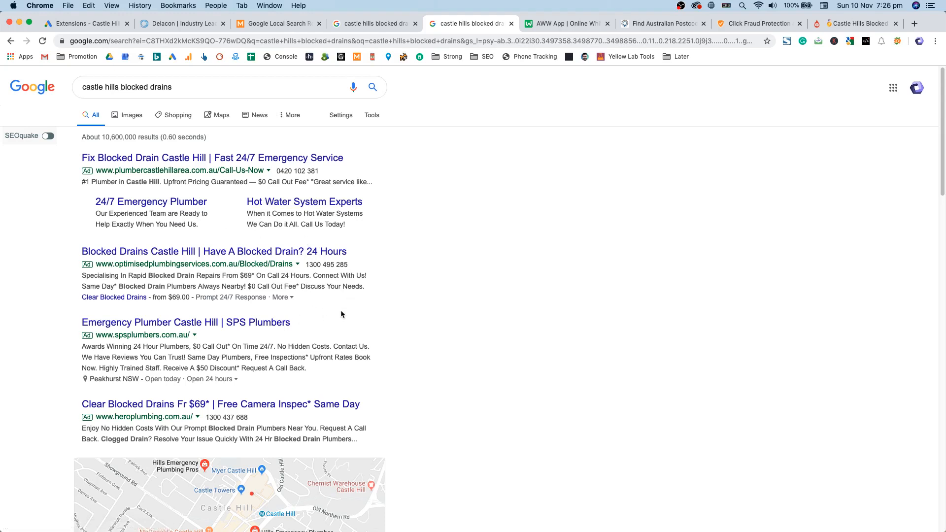
Step: Compare the competing Castle Hills blocked drains ads across the Google result tabs
scroll(228, 341, "down", 5)
scroll(276, 197, "up", 5)
left_click(343, 25)
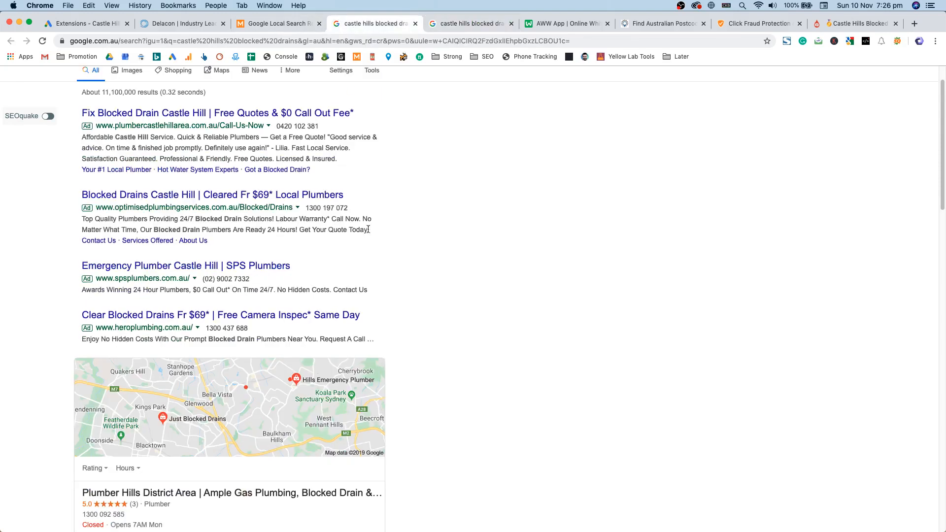
left_click_drag(338, 164, 278, 150)
left_click(463, 173)
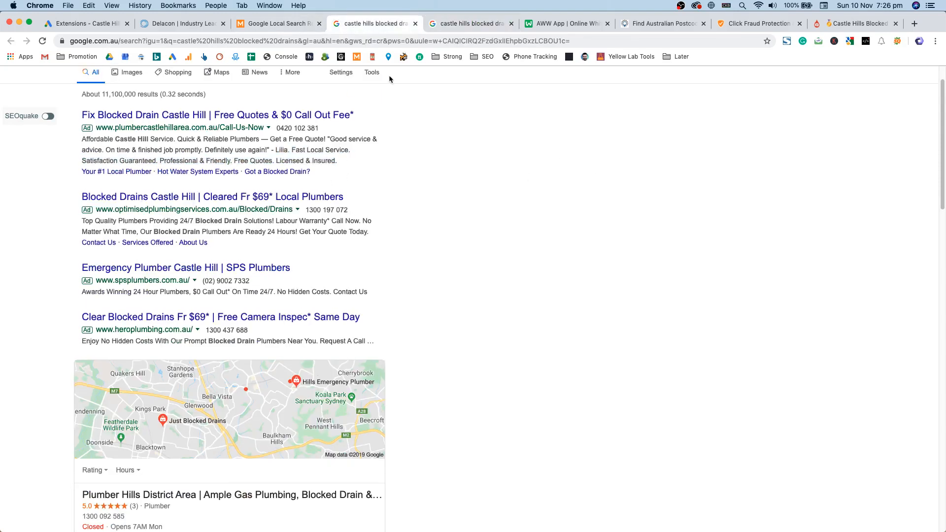
scroll(550, 208, "up", 2)
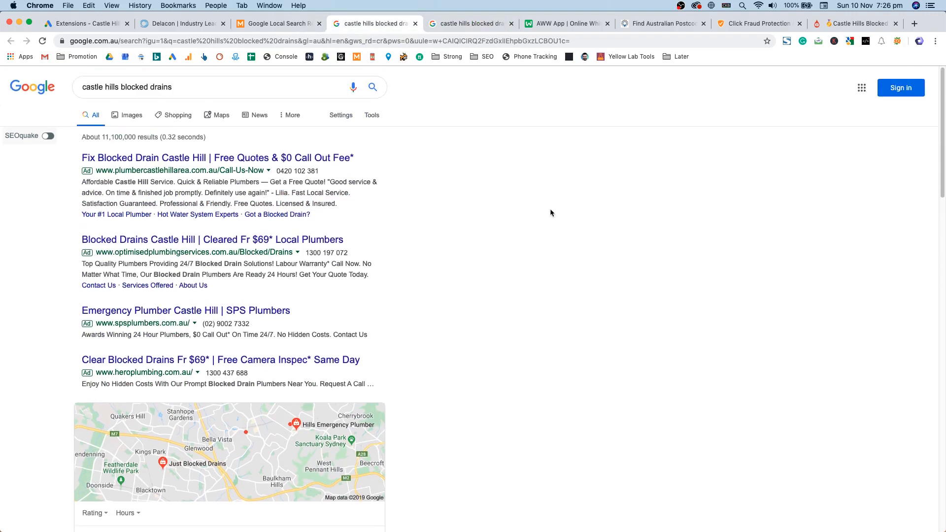
scroll(551, 212, "down", 10)
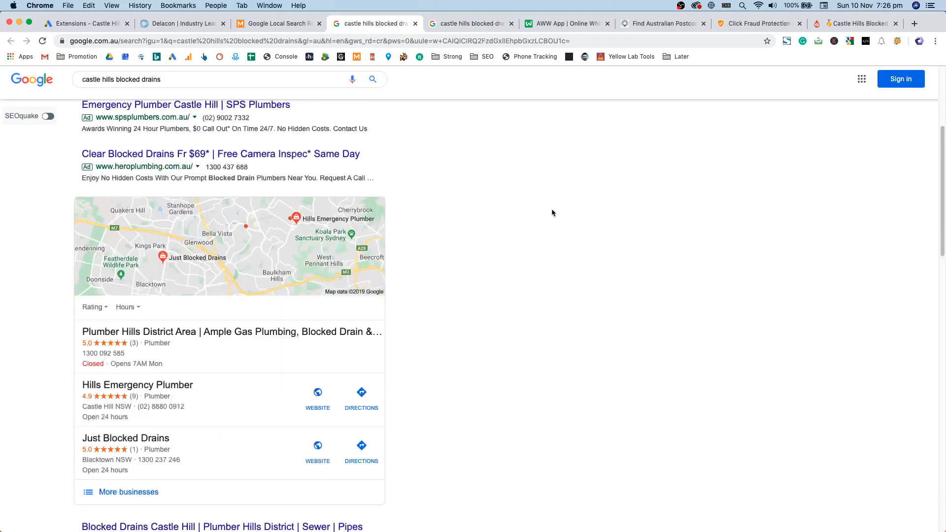
scroll(552, 213, "up", 6)
left_click(288, 28)
left_click(419, 20)
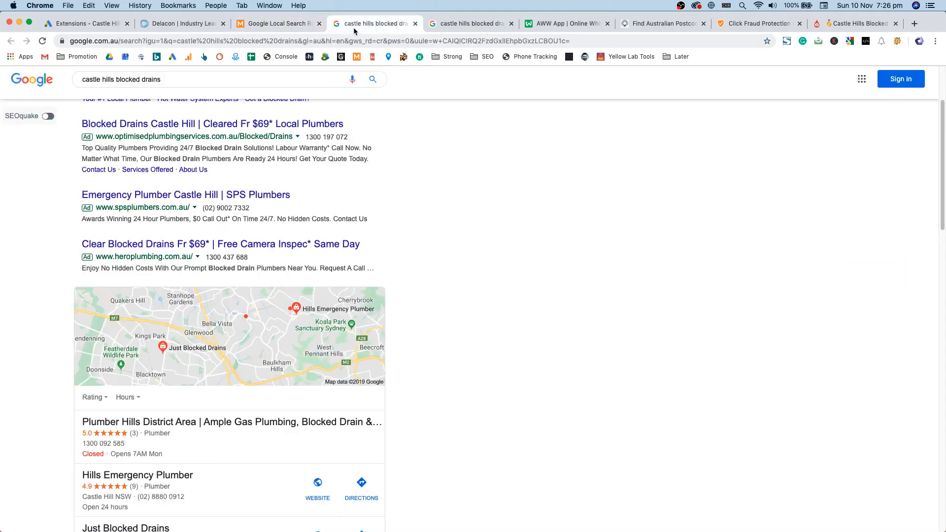
scroll(489, 116, "up", 5)
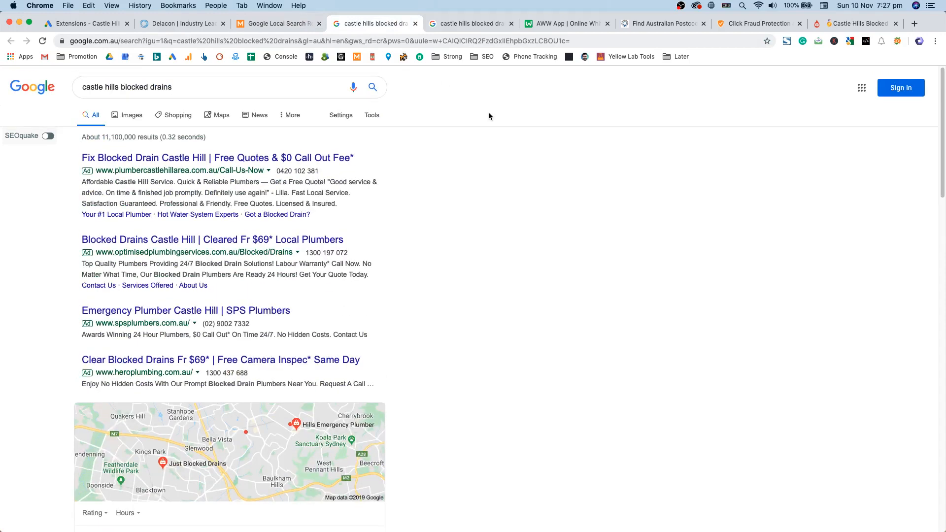
Step: Search Google for 'sitecentre', then go back to the blocked drains results
triple_click(231, 82)
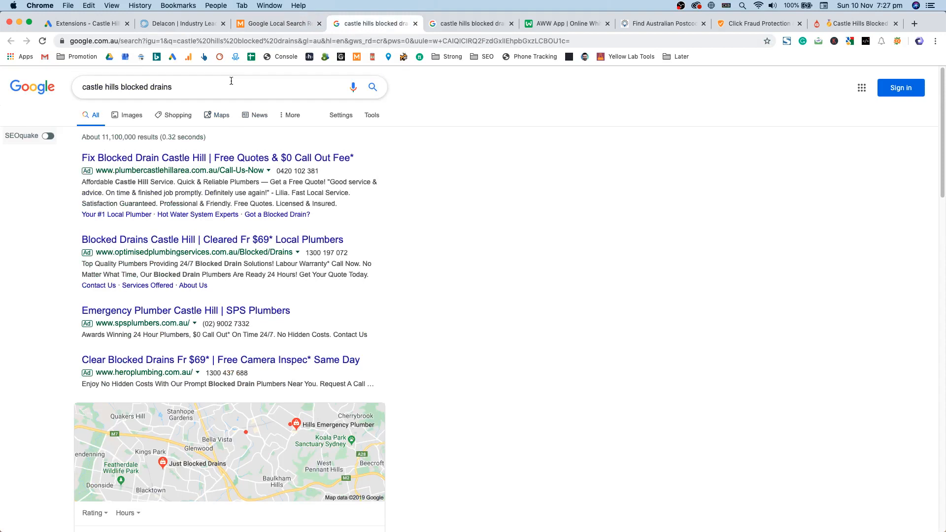
key("BackSpace")
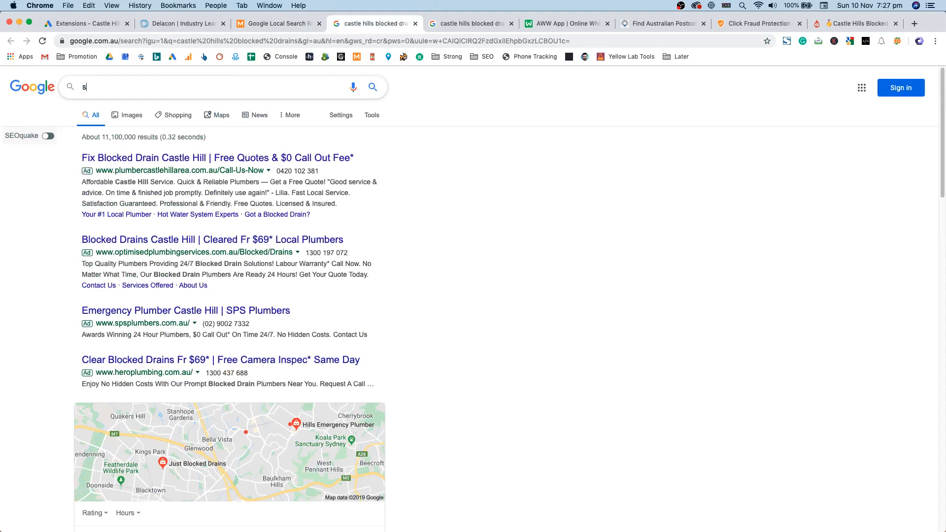
type("sitecentre")
key("Return")
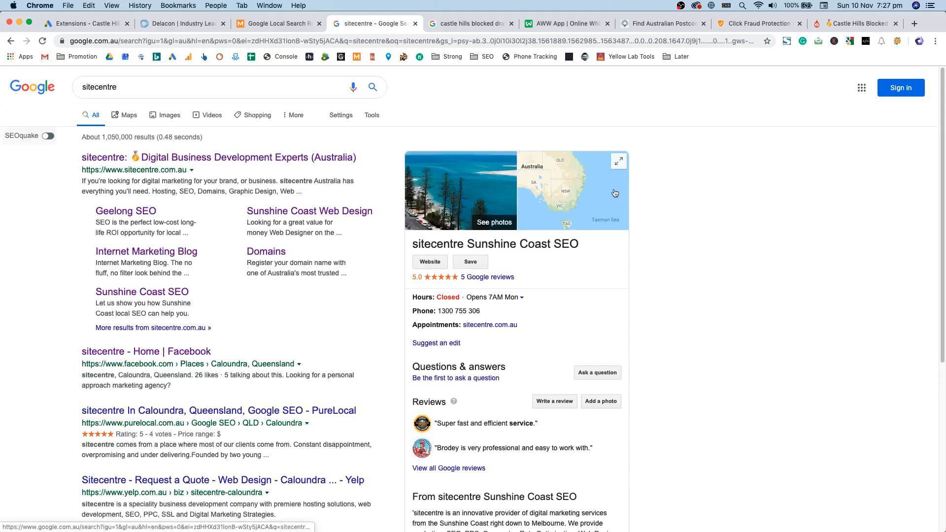
key("super+bracketleft")
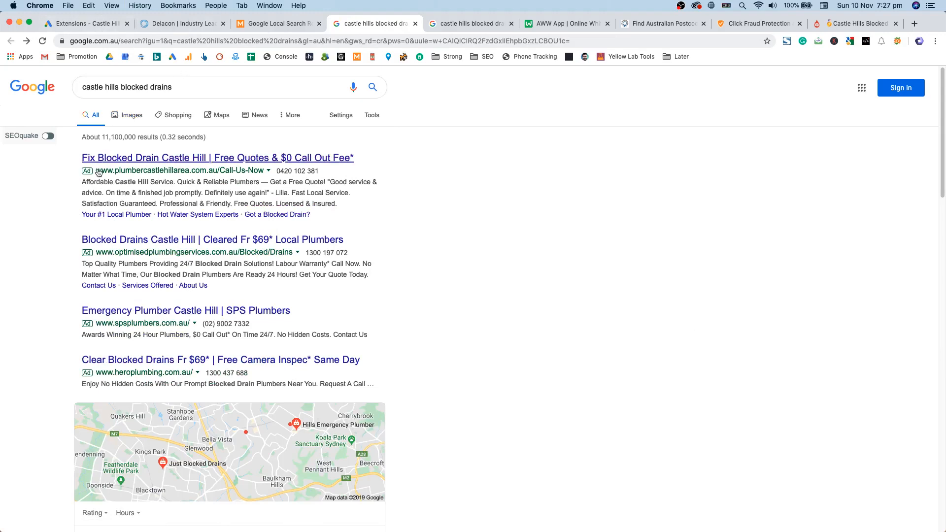
Step: Scan the castle hills blocked drains results once more before returning to Google Ads extensions
double_click(172, 88)
mouse_move(101, 87)
left_mouse_down()
mouse_move(120, 87)
mouse_move(97, 87)
left_mouse_up()
left_click(108, 87)
scroll(147, 142, "down", 3)
left_click(608, 464)
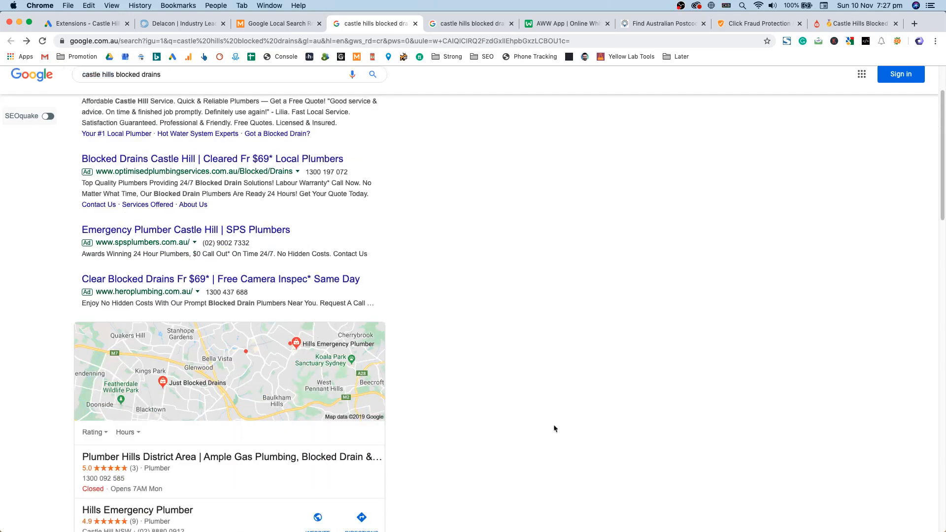
scroll(607, 464, "down", 3)
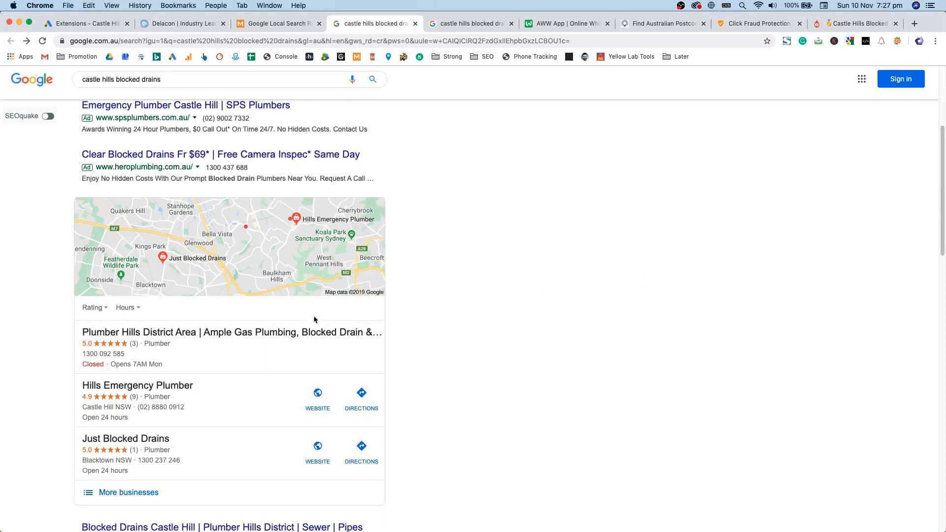
scroll(313, 320, "up", 1)
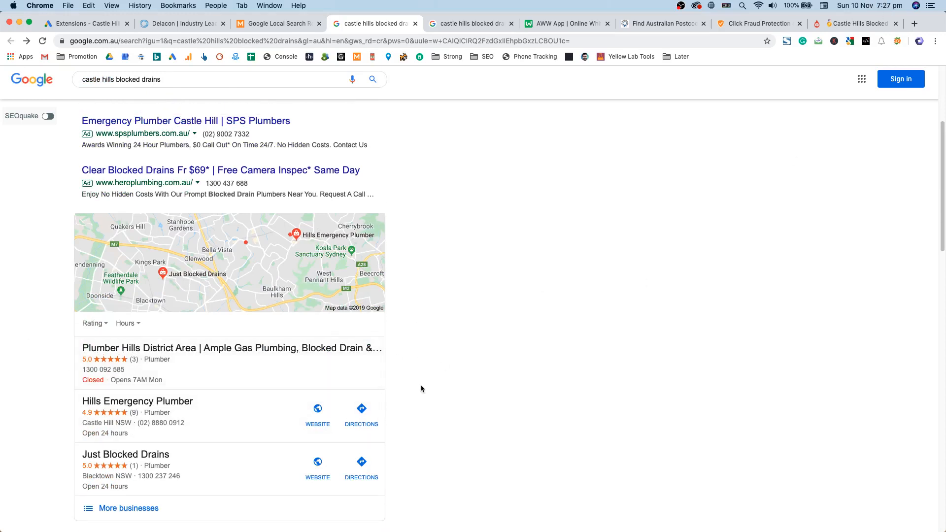
scroll(176, 255, "up", 5)
left_click(111, 23)
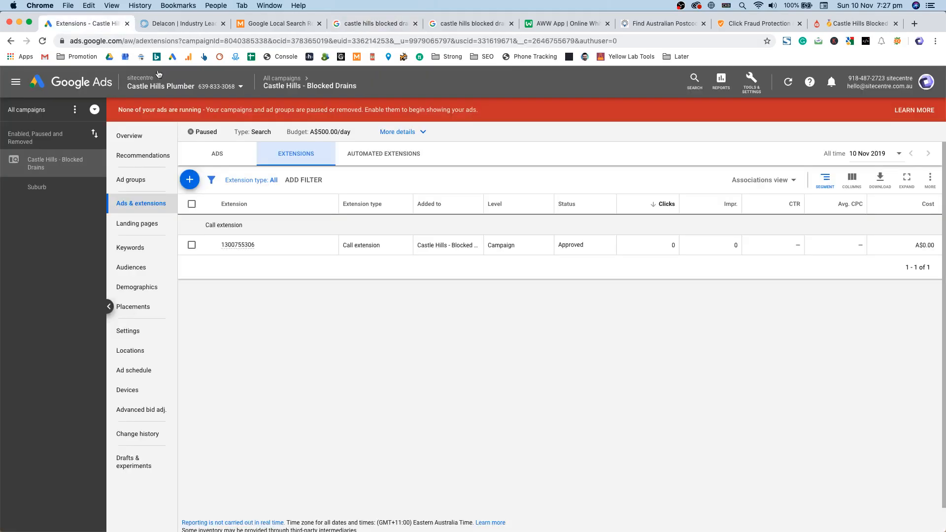
Step: Start a new sitelink extension form, then abandon it without saving
left_click(198, 183)
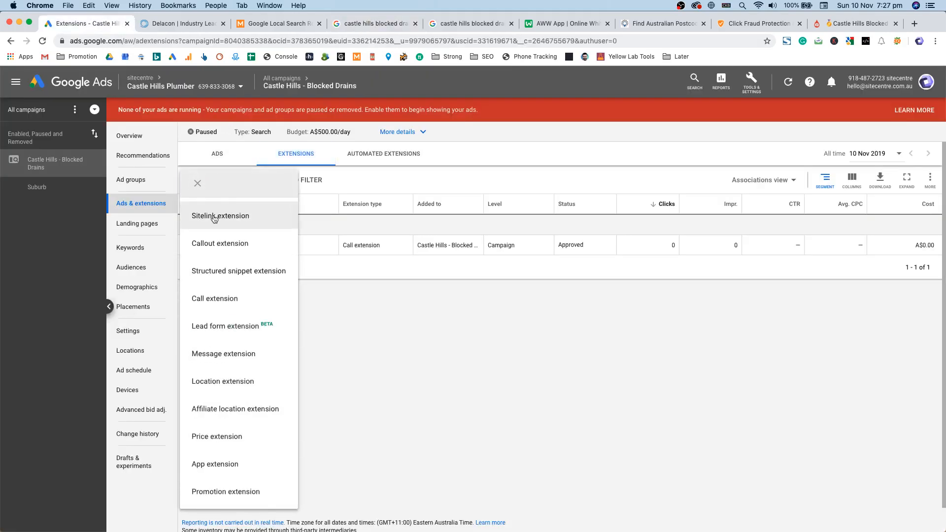
left_click(245, 215)
left_click(260, 282)
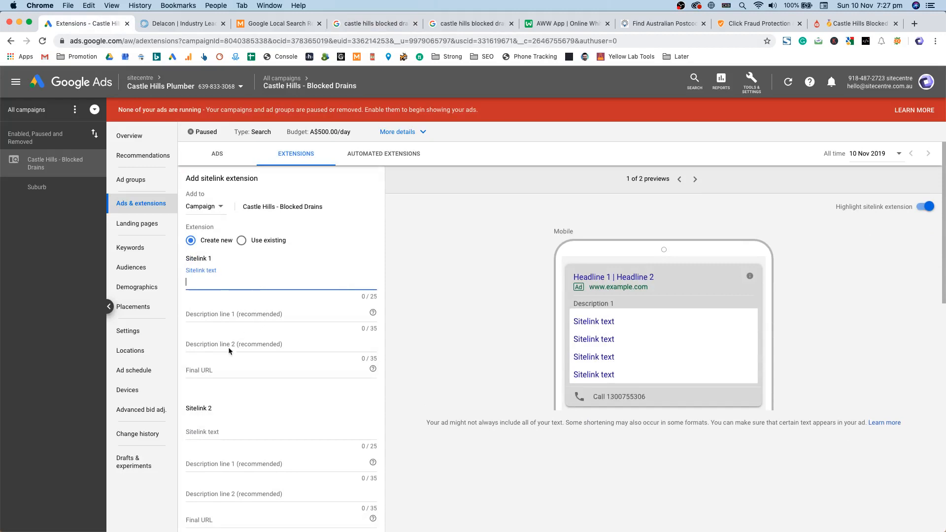
left_click(208, 370)
left_click(298, 230)
key("super+Left")
Step: Browse the campaign's available extension types without adding one
left_click(188, 179)
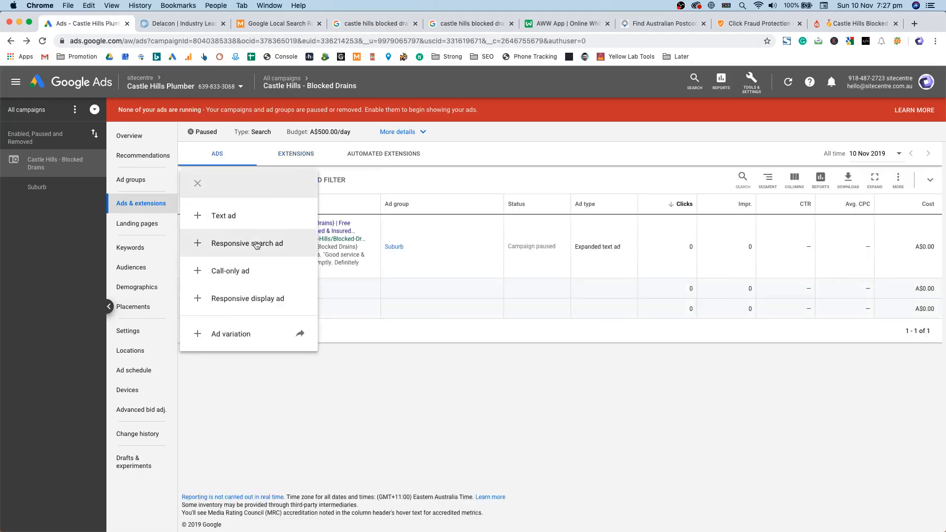
left_click(296, 153)
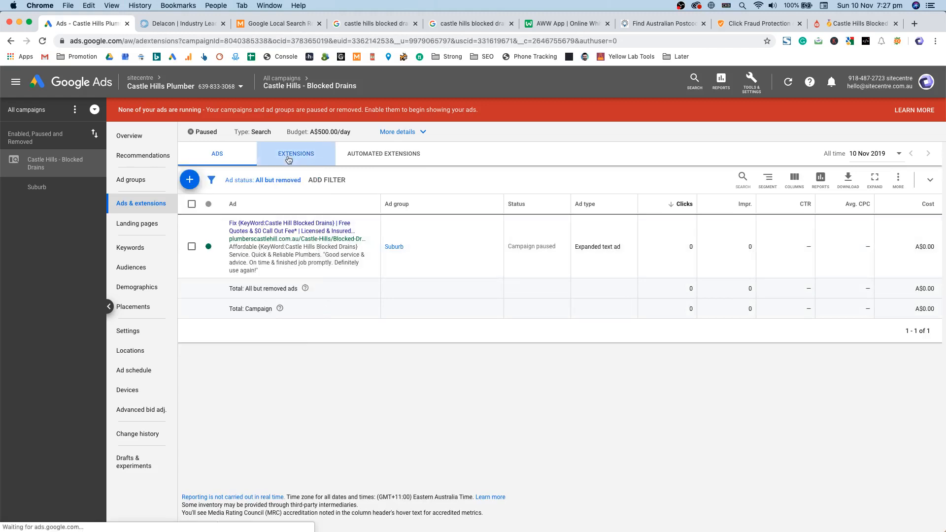
left_click(191, 180)
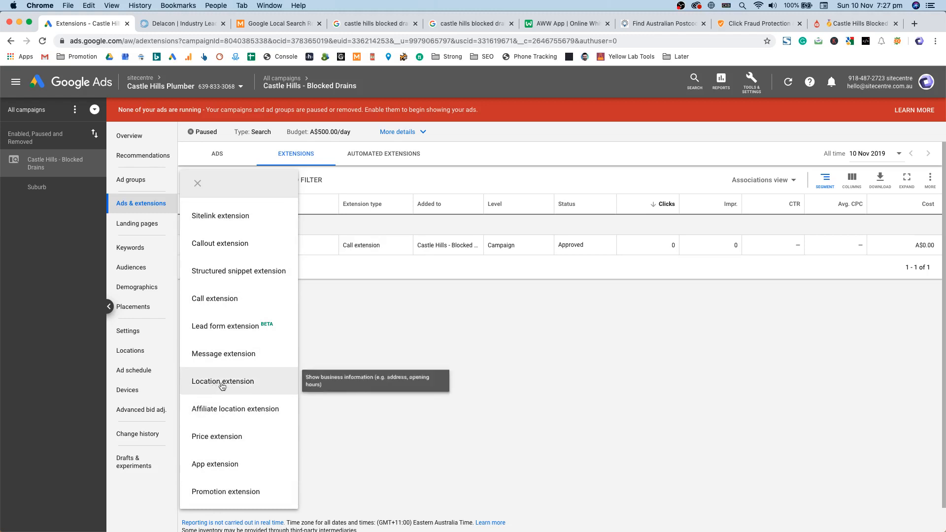
left_click(495, 242)
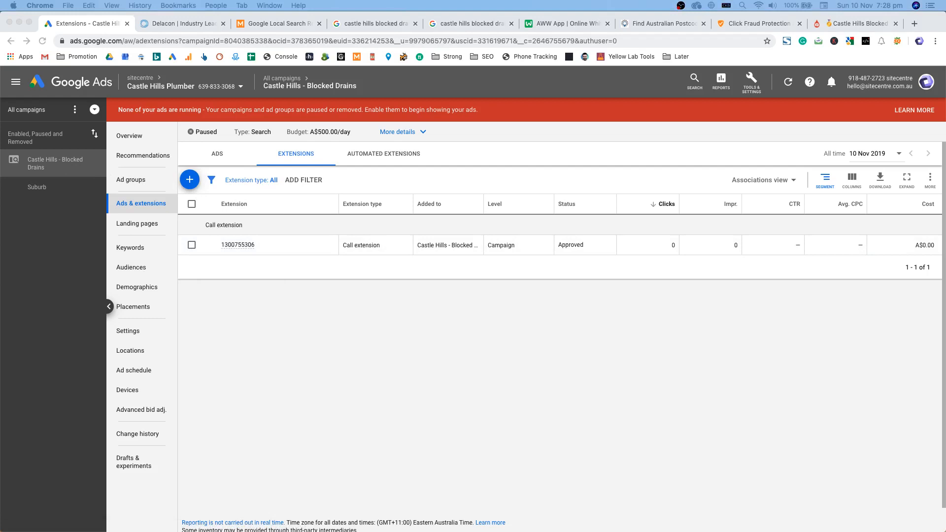
Step: Check the Suburb ad group, then list the Castle Hills - Blocked Drains campaign's ad groups
left_click(39, 187)
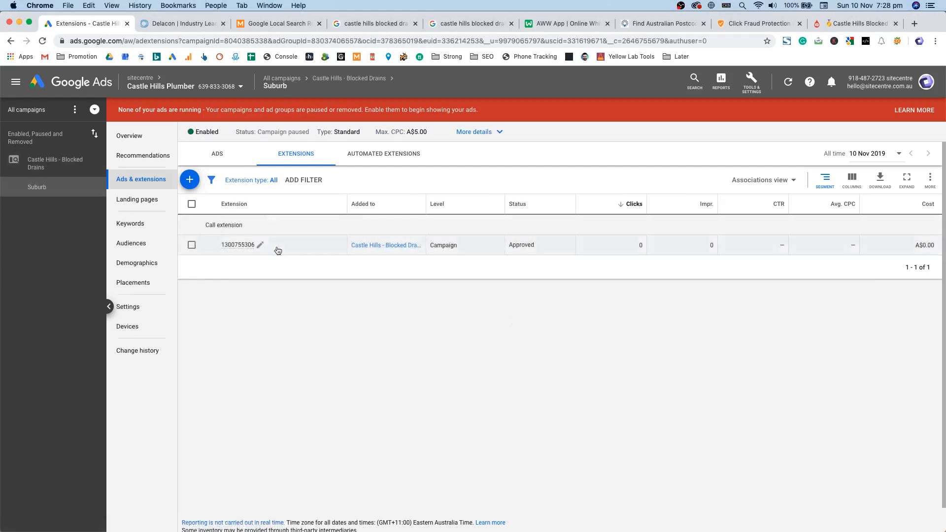
left_click(43, 168)
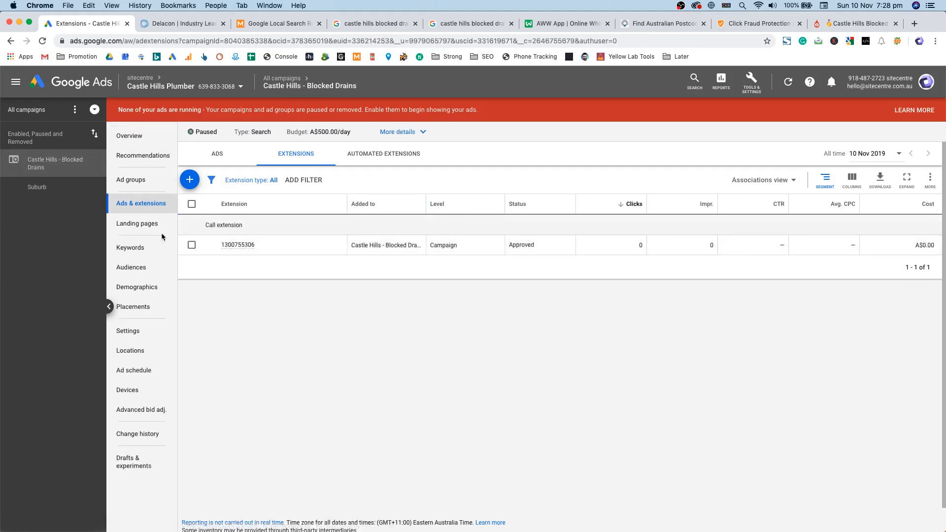
left_click(130, 247)
left_click(151, 179)
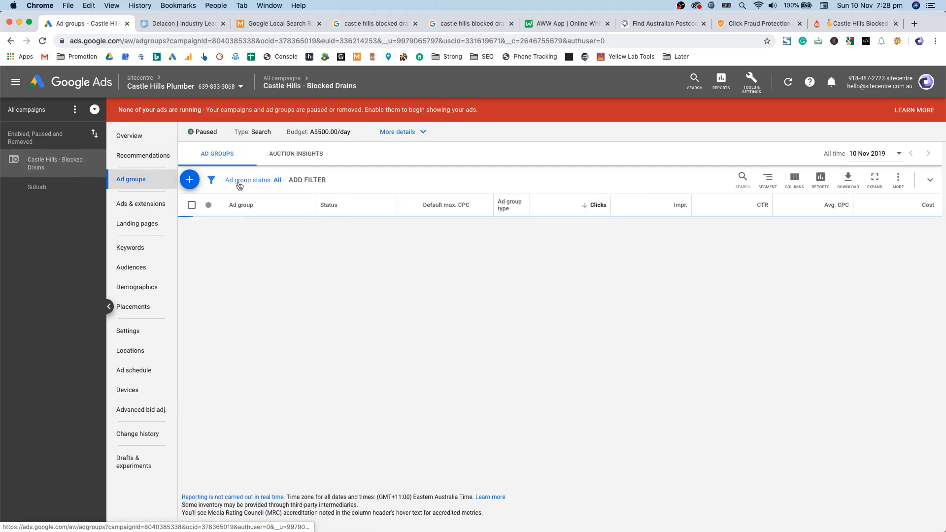
Step: Create an ad group named 'General' with keywords blocked drains, drain unblocker and blocked sink
left_click(189, 180)
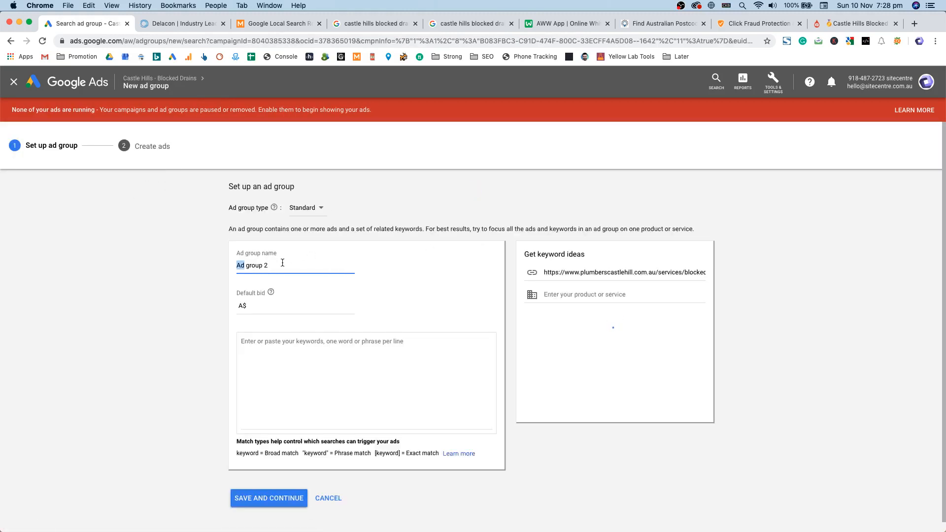
triple_click(283, 261)
type("General")
key("Tab")
left_click(264, 345)
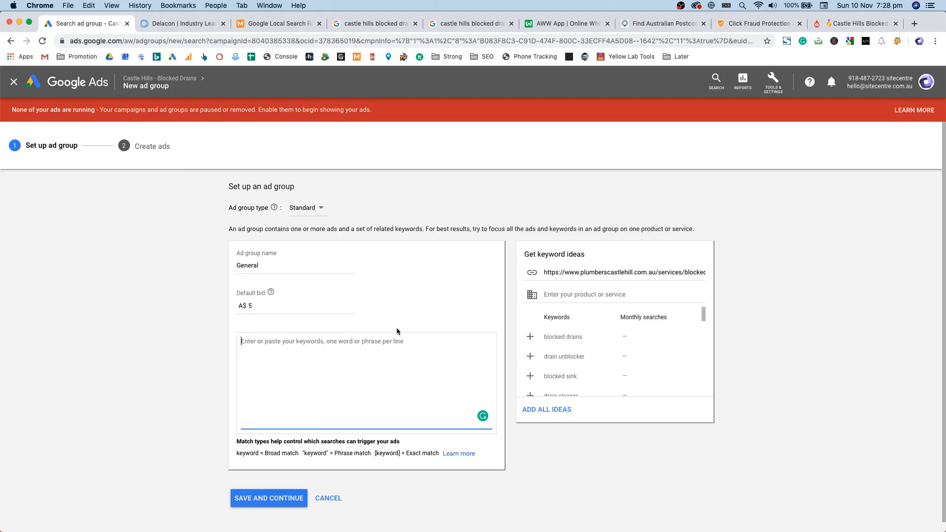
left_click(550, 339)
left_click(573, 341)
left_click(582, 347)
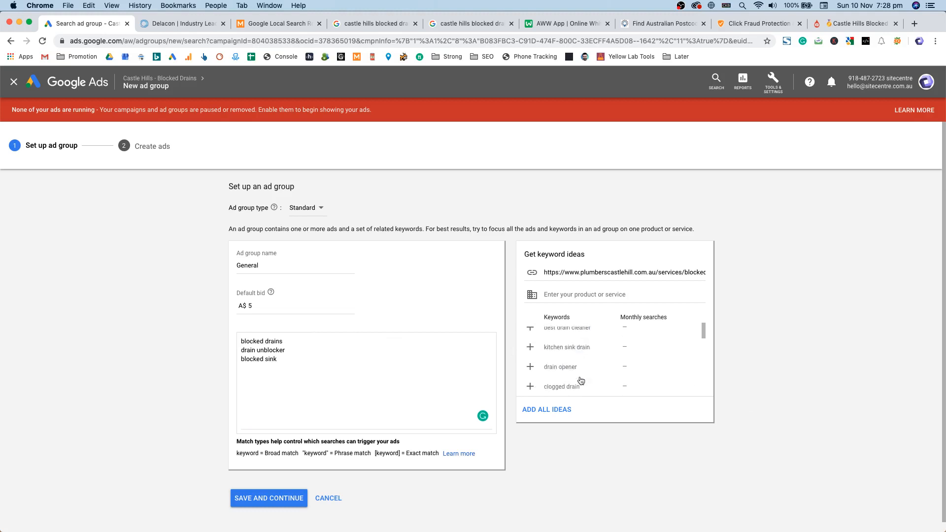
left_click(423, 368)
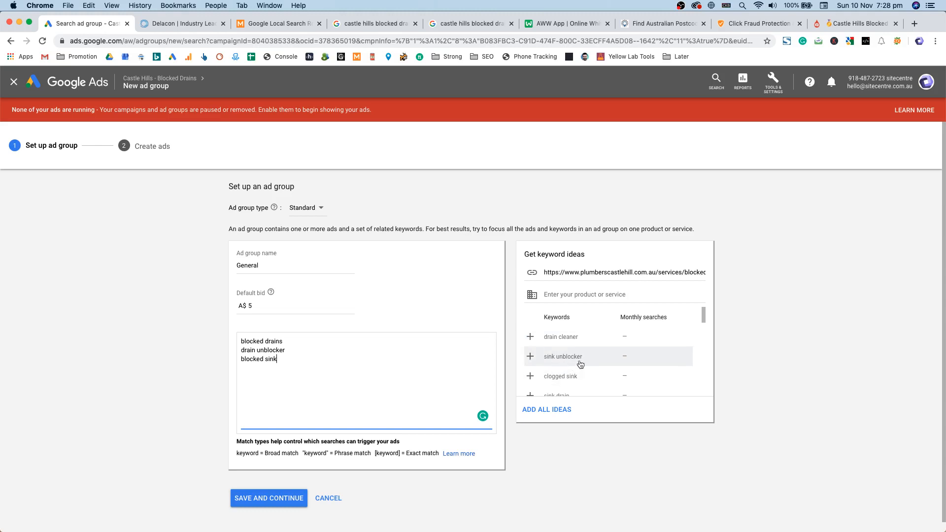
Step: Prefix every word of the three keywords with a + for broad match modifier
scroll(547, 384, "down", 1)
scroll(547, 383, "down", 5)
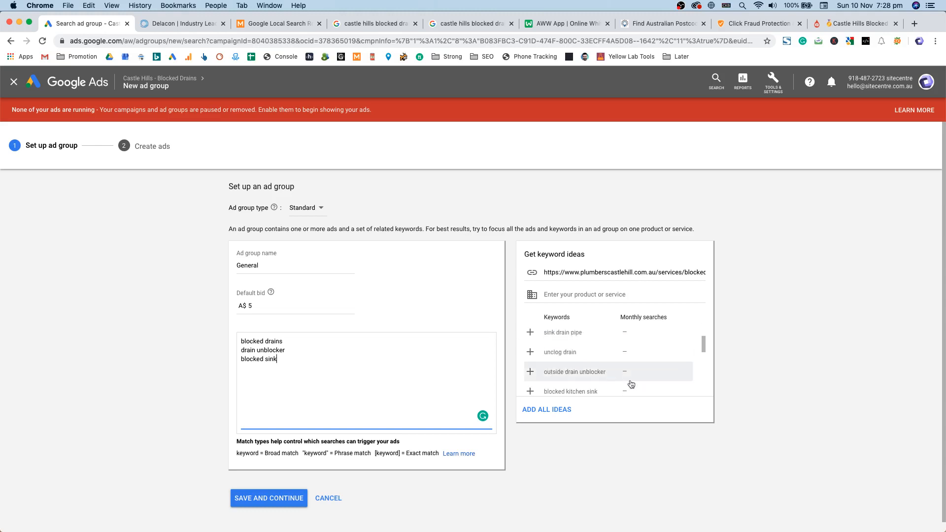
scroll(616, 362, "down", 4)
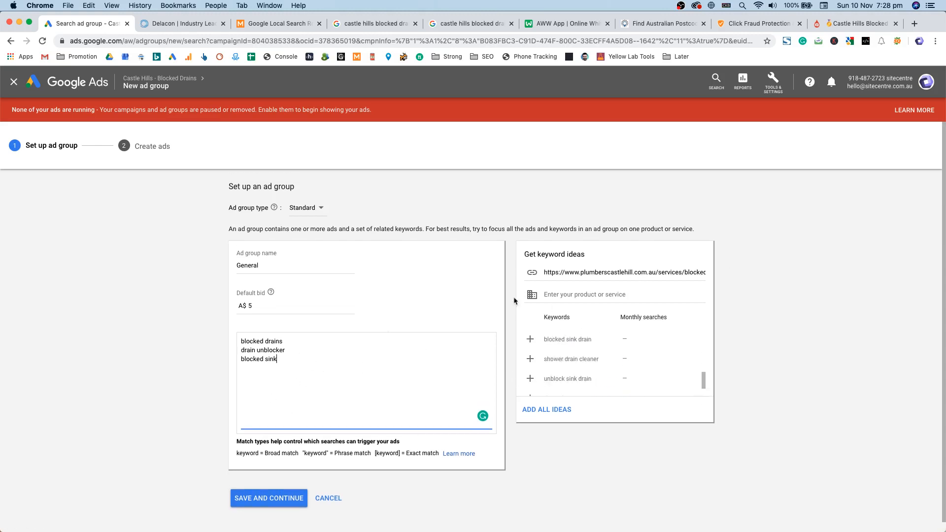
left_click(241, 341)
type("+")
left_click(270, 341)
type("+")
left_click(257, 350)
type("+")
left_click(241, 350)
type("+")
left_click(241, 359)
type("+")
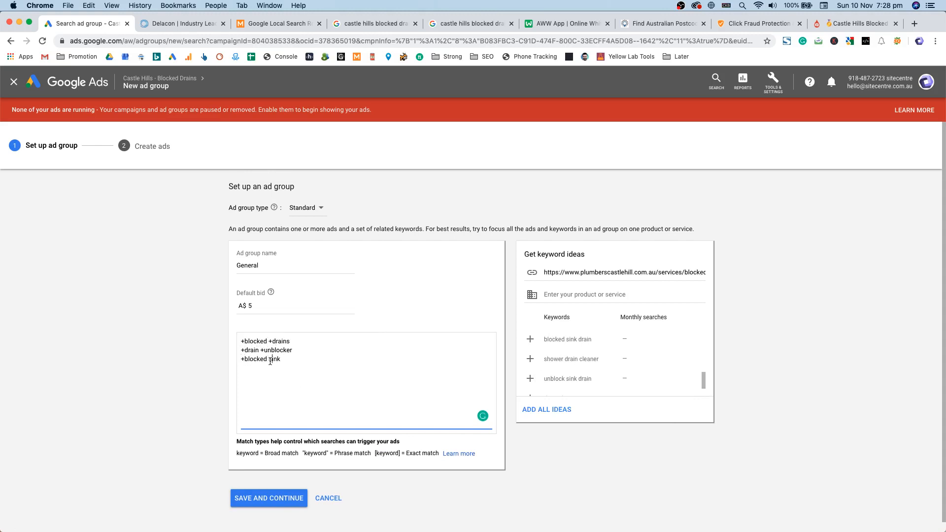
left_click(268, 360)
type("+")
Step: Duplicate the three plus-prefixed keywords into two more blocks below
left_click_drag(312, 367, 194, 320)
key("super+c")
left_click(347, 377)
key("Return")
key("Return")
key("super+v")
key("Return")
key("Return")
key("super+v")
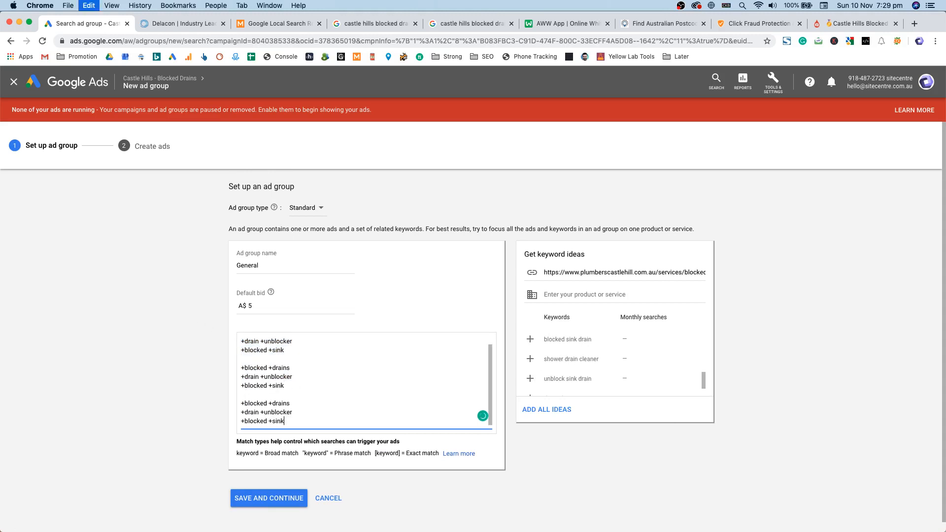
Step: Remove the + signs from the keywords in the second and third blocks
left_click(264, 376)
key("BackSpace")
left_click(273, 368)
key("BackSpace")
left_click(244, 367)
key("BackSpace")
left_click(245, 376)
key("BackSpace")
left_click(244, 385)
key("BackSpace")
left_click(244, 403)
key("BackSpace")
left_click(244, 412)
key("BackSpace")
left_click(244, 421)
key("BackSpace")
left_click(268, 421)
key("BackSpace")
left_click(261, 412)
key("BackSpace")
left_click(268, 403)
key("BackSpace")
Step: Wrap the last block's keywords in quotes for phrase match
left_click(289, 404)
type("\"")
left_click(294, 413)
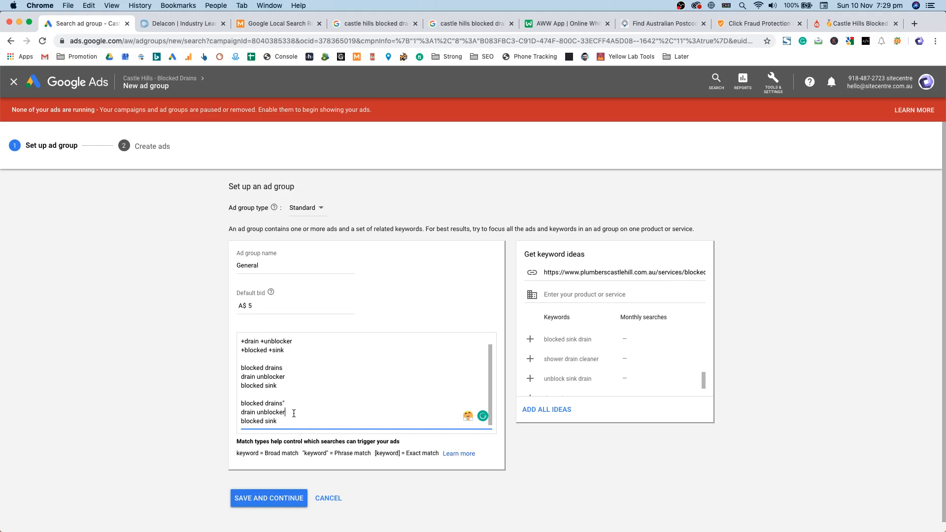
left_click(241, 421)
type("\"")
left_click(241, 412)
type("\"")
left_click(241, 403)
type("\"")
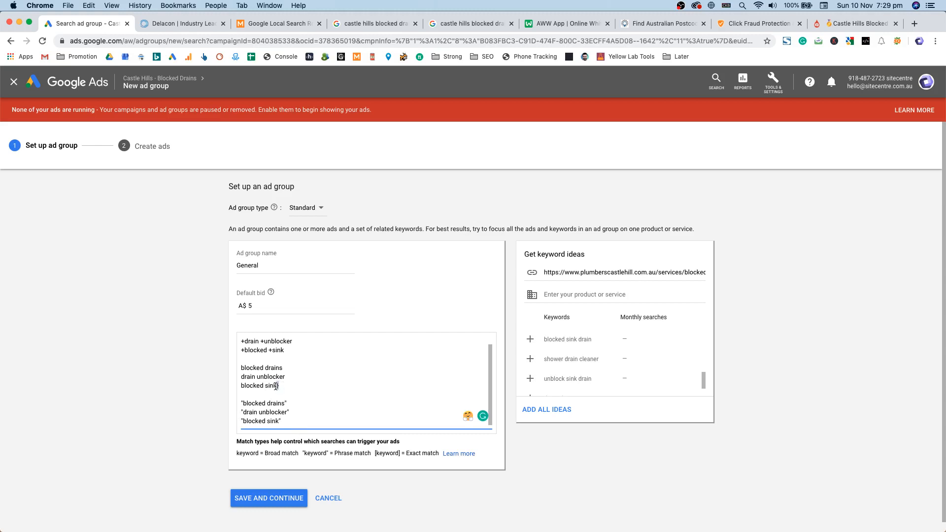
Step: Bracket the middle block's keywords for exact match: blocked drains, drain unblocker, blocked sink
left_click(241, 369)
type("[")
left_click(241, 377)
type("[")
left_click(241, 386)
type("[")
left_click_drag(291, 352, 245, 330)
left_click_drag(288, 399, 244, 378)
scroll(283, 394, "down", 2)
left_click_drag(283, 411, 243, 393)
Step: Save the General ad group, finish its text ad with Done, and save again
left_click(276, 489)
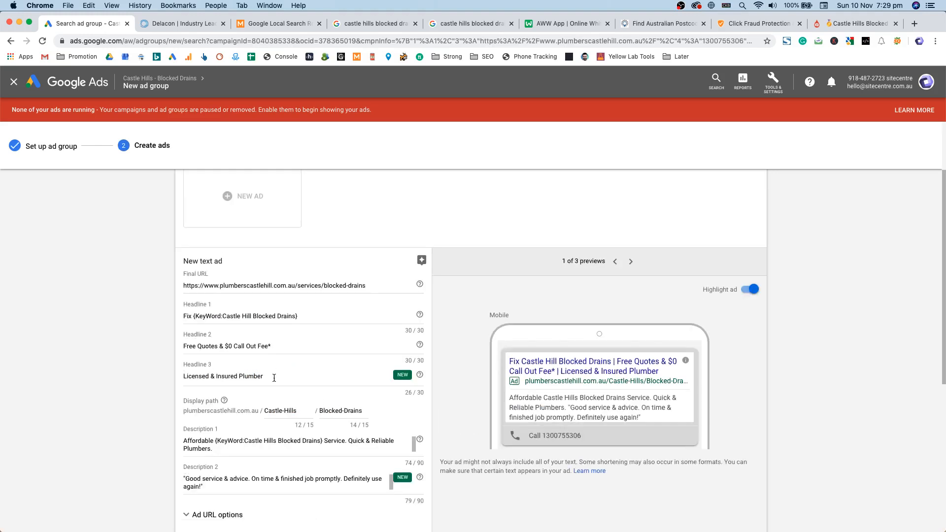
scroll(280, 389, "down", 2)
scroll(611, 420, "up", 1)
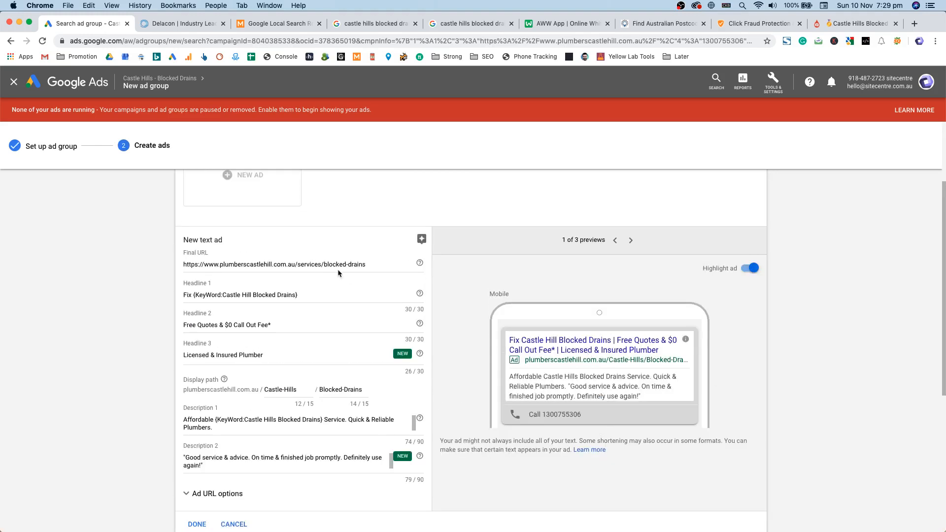
scroll(450, 264, "up", 3)
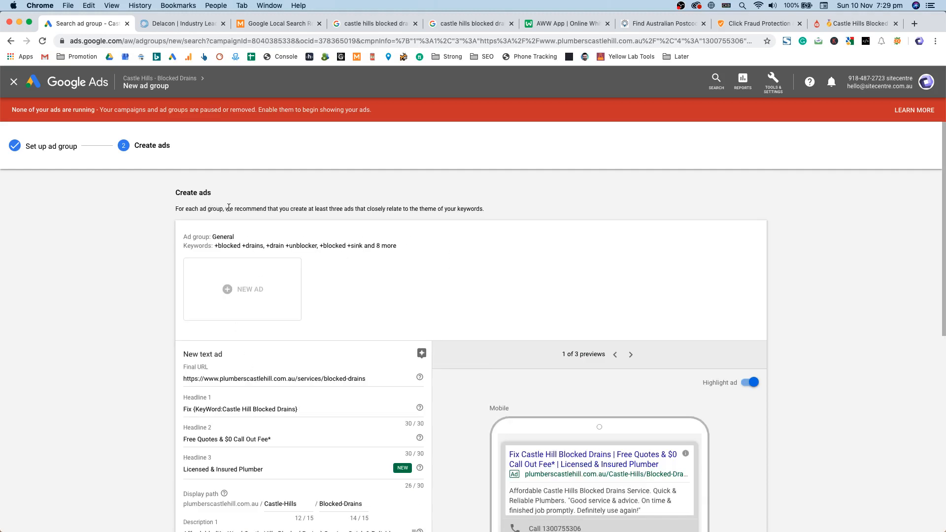
scroll(194, 394, "down", 6)
left_click(198, 324)
scroll(237, 444, "down", 2)
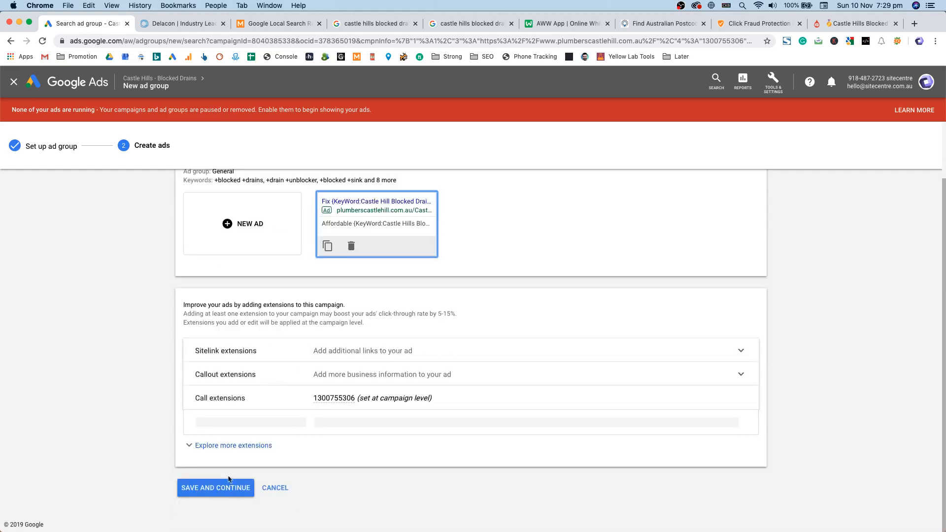
left_click(227, 487)
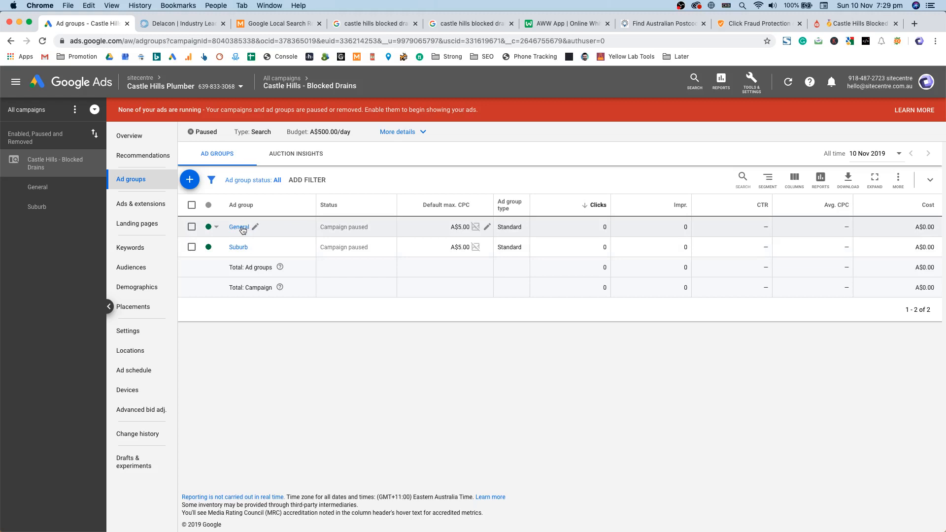
Step: Browse all-campaign ad groups, campaign settings, keywords and ads & extensions pages
left_click(254, 227)
left_click(275, 268)
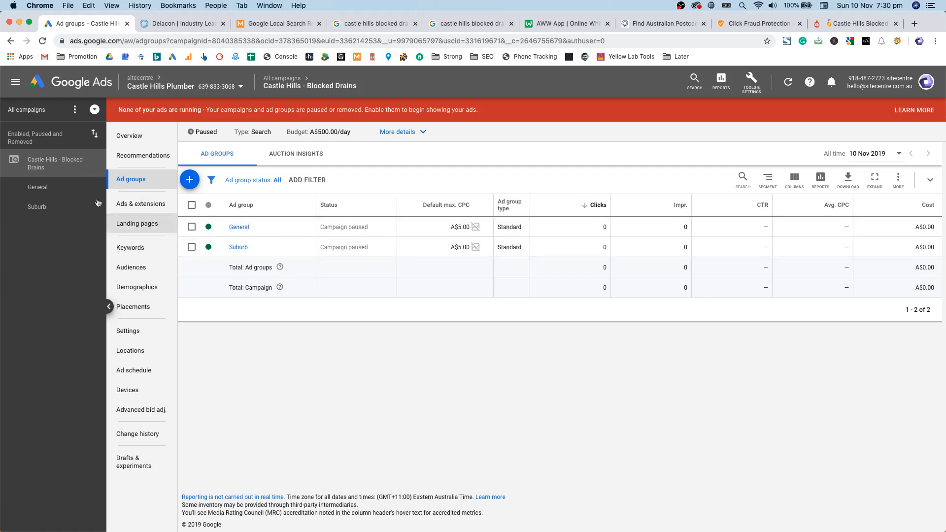
left_click(27, 110)
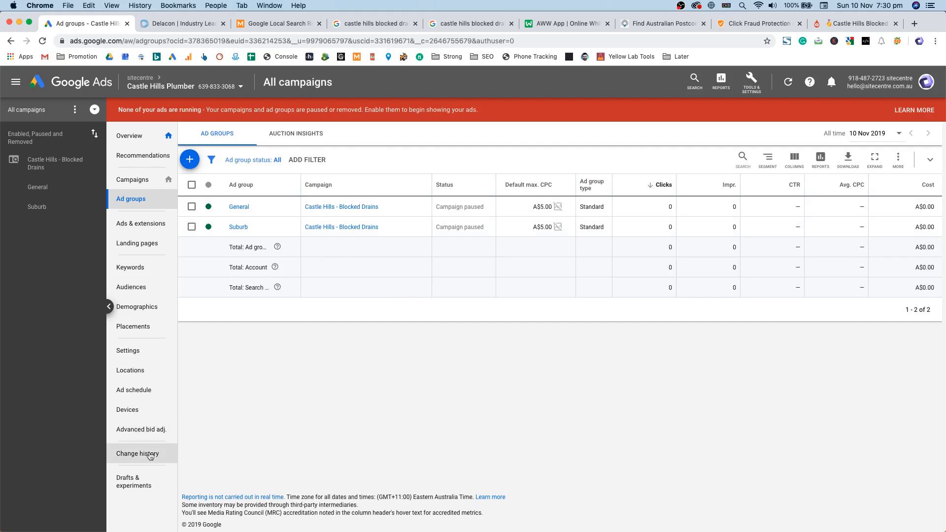
left_click(146, 350)
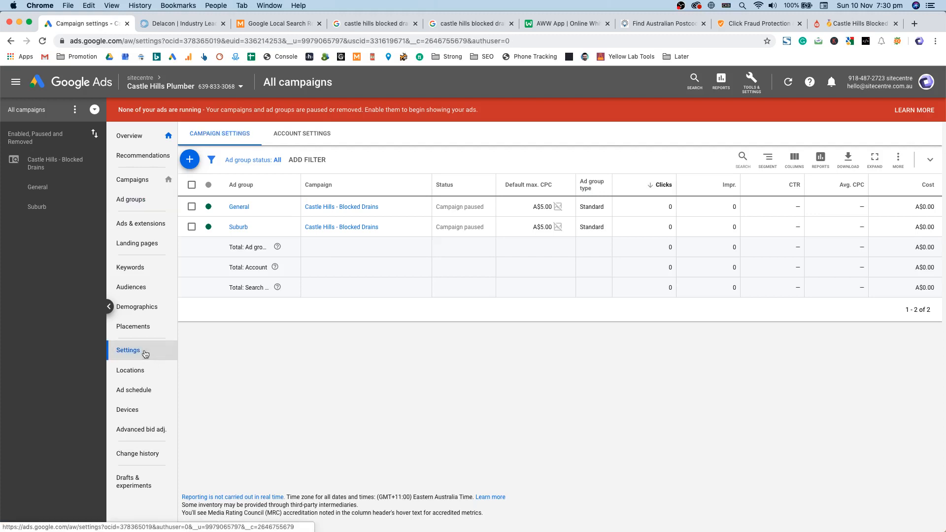
left_click(131, 267)
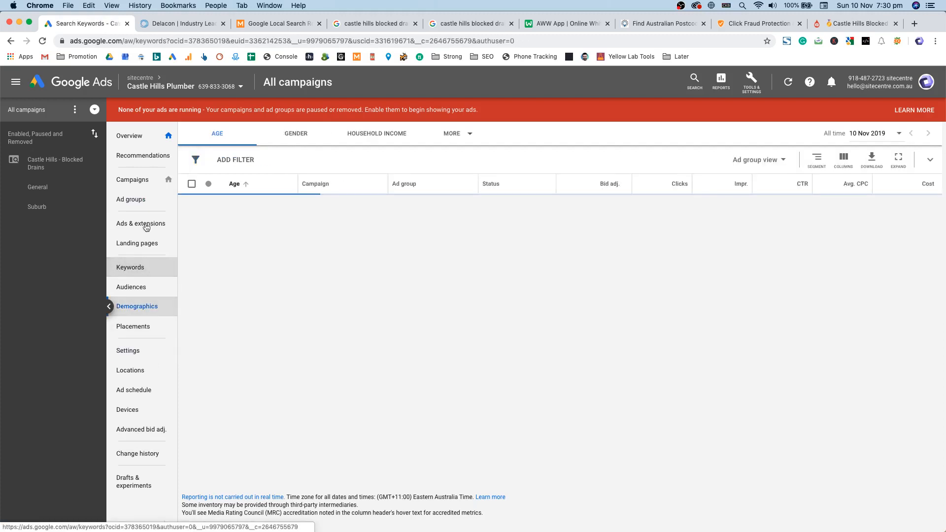
left_click(146, 225)
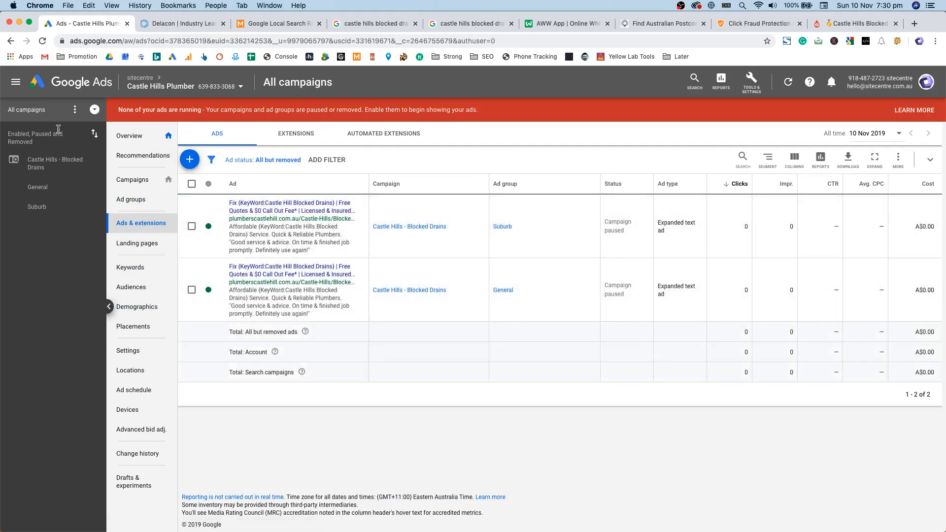
Step: Set Campaigns as the starting page and select the Castle Hills - Blocked Drains campaign
left_click(168, 179)
left_click(138, 180)
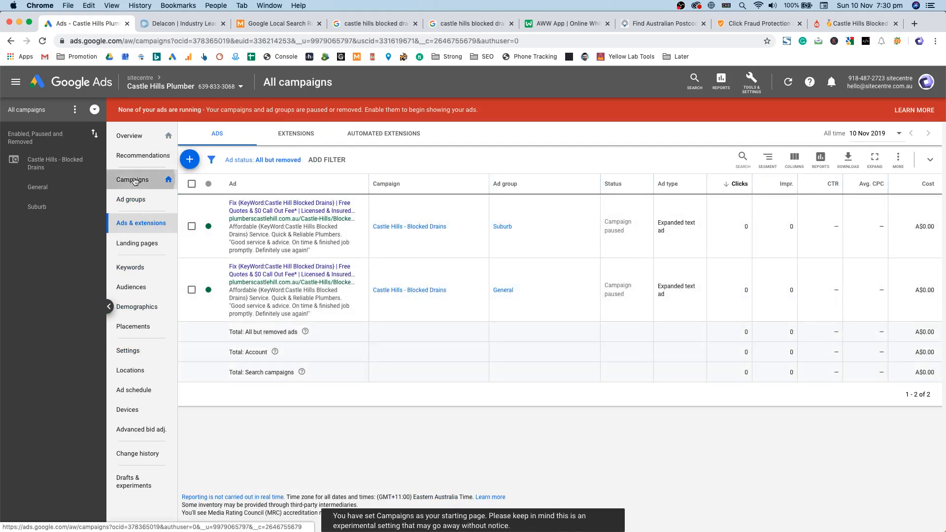
left_click(192, 204)
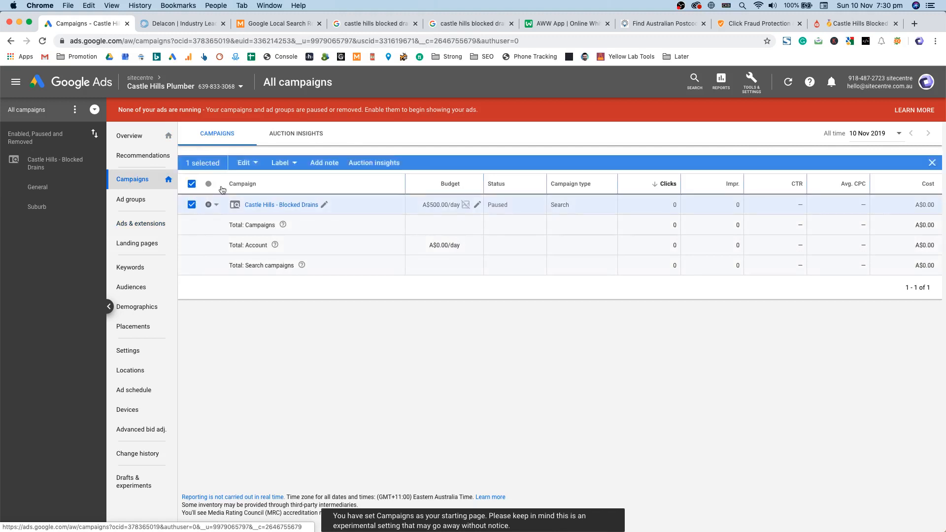
Step: Copy the Castle Hills - Blocked Drains campaign and clear the selection
left_click(242, 164)
left_click(505, 200)
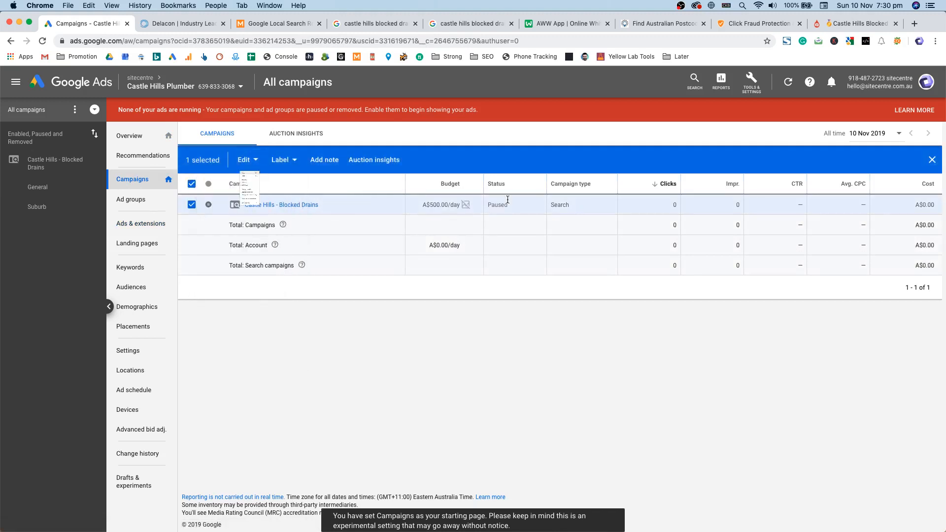
left_click(931, 162)
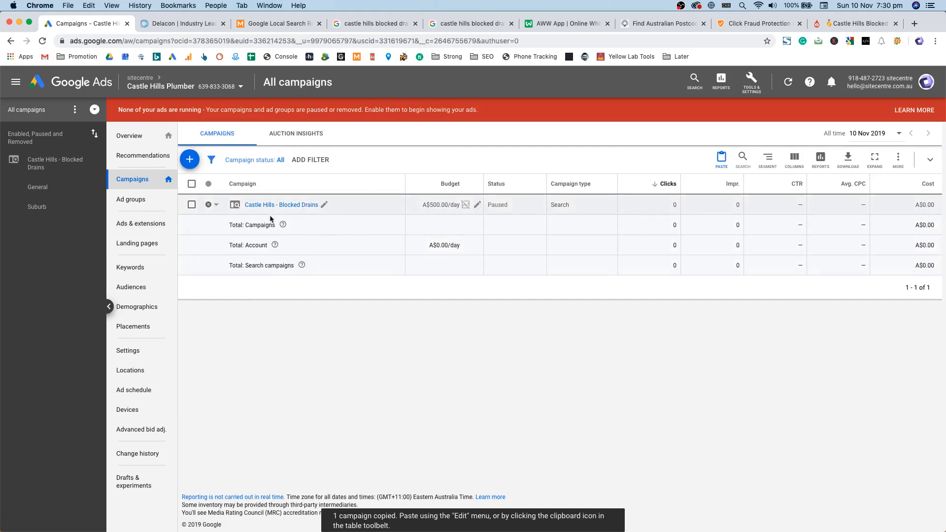
Step: Try renaming the campaign with the suburb Prospect from the suburb list, then discard the change
left_click(324, 204)
left_click_drag(266, 222, 229, 222)
key("ctrl+Up")
key("ctrl+Up")
left_click_drag(945, 32, 582, 33)
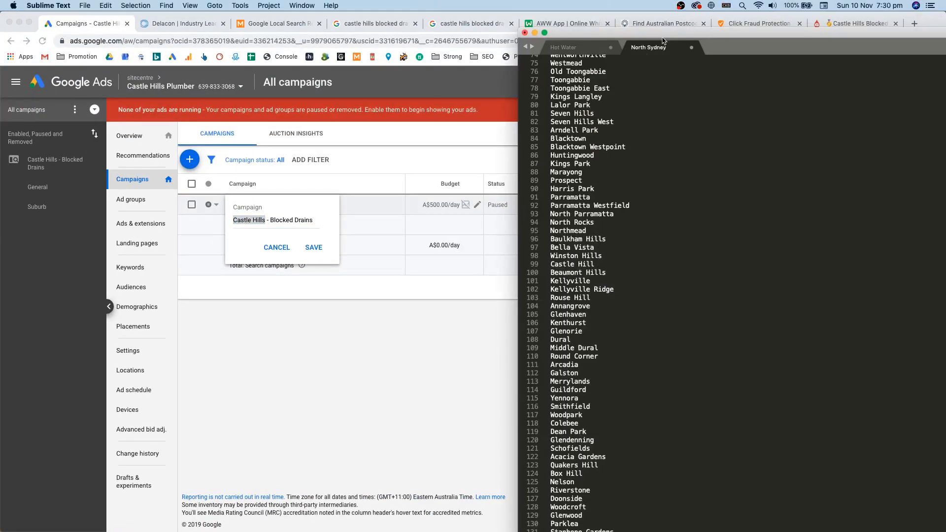
double_click(572, 181)
key("super+c")
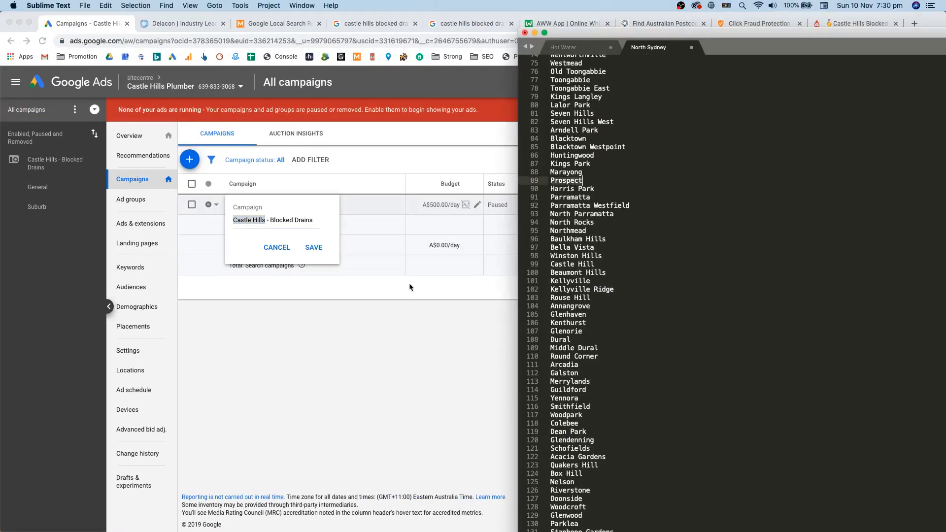
key("super+Tab")
key("super+v")
left_click(272, 255)
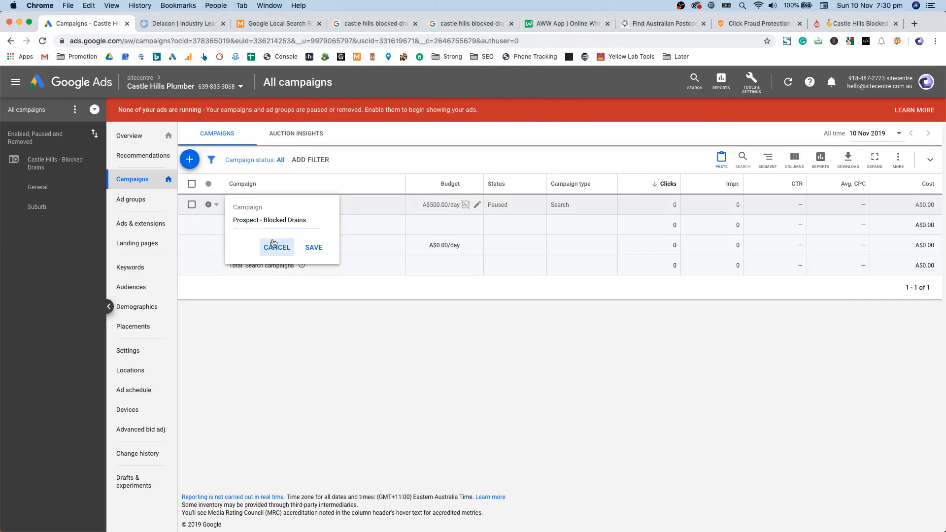
left_click(273, 244)
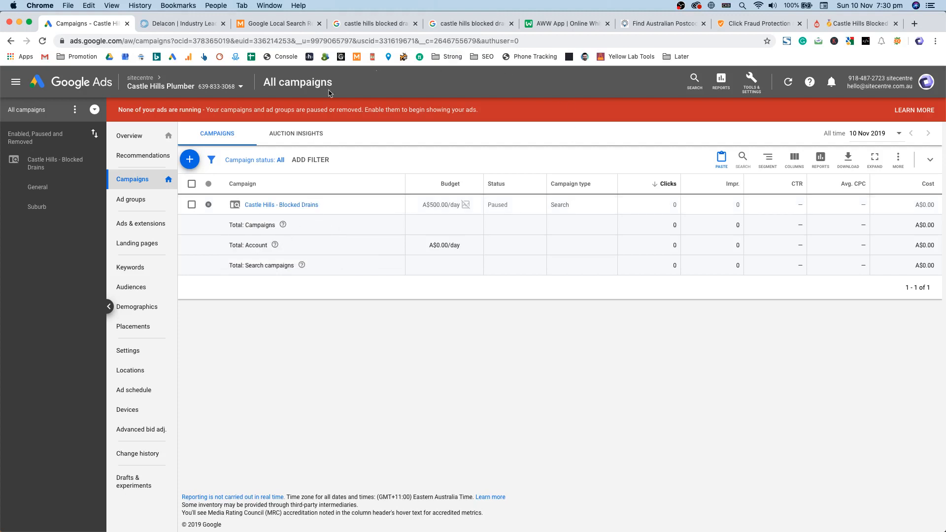
Step: Bring the suburb list forward and move its window up before returning to Google Ads
key("ctrl+Up")
left_click(334, 186)
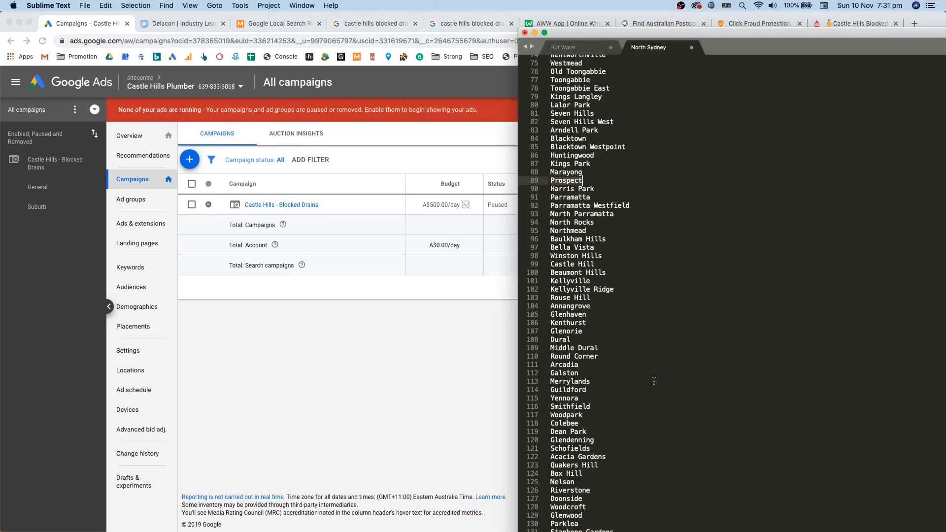
left_click_drag(638, 39, 618, 3)
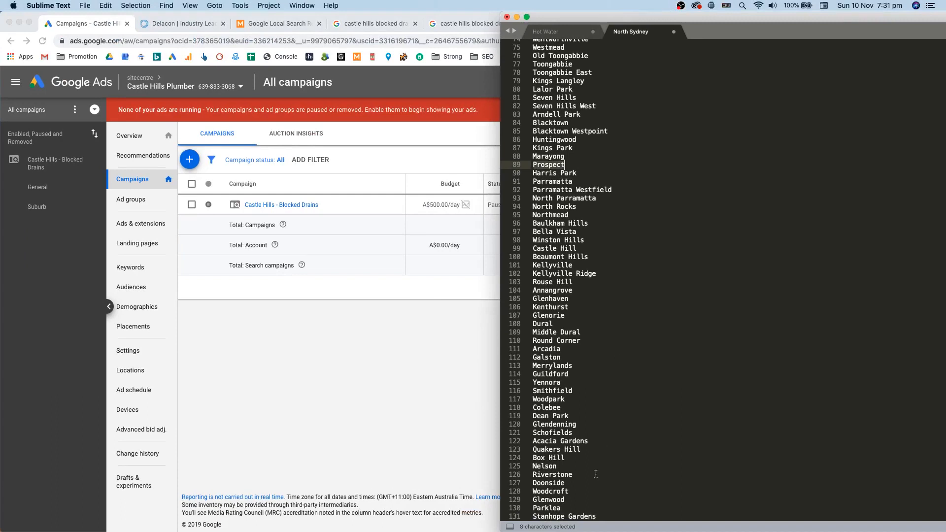
left_click(303, 252)
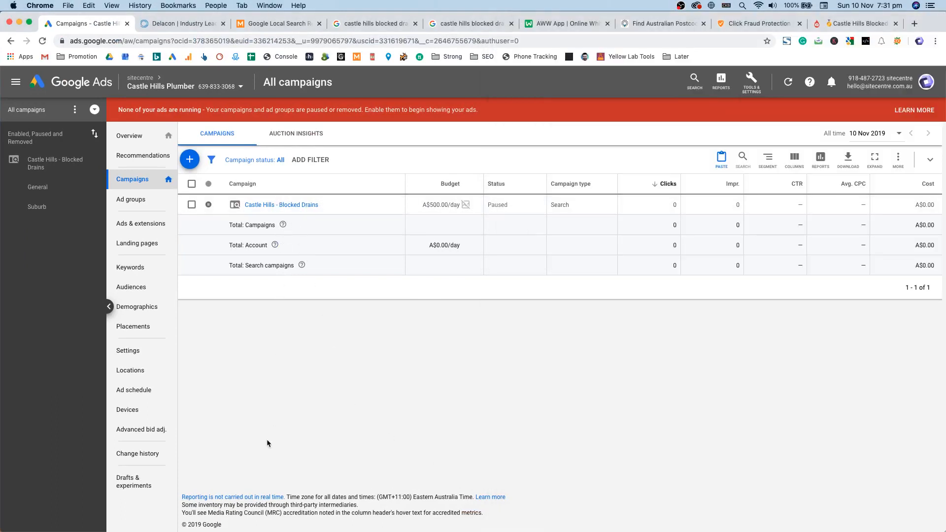
Step: Select the Hot Water, Gas, General, Near Me and Emergency entries in the service notes
key("ctrl+Up")
left_click(291, 155)
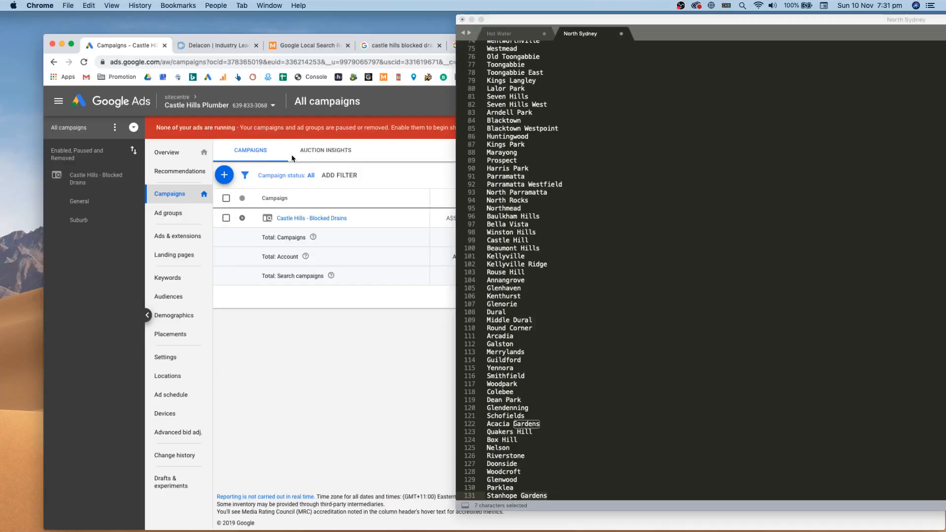
left_click(577, 33)
left_click_drag(565, 44, 529, 44)
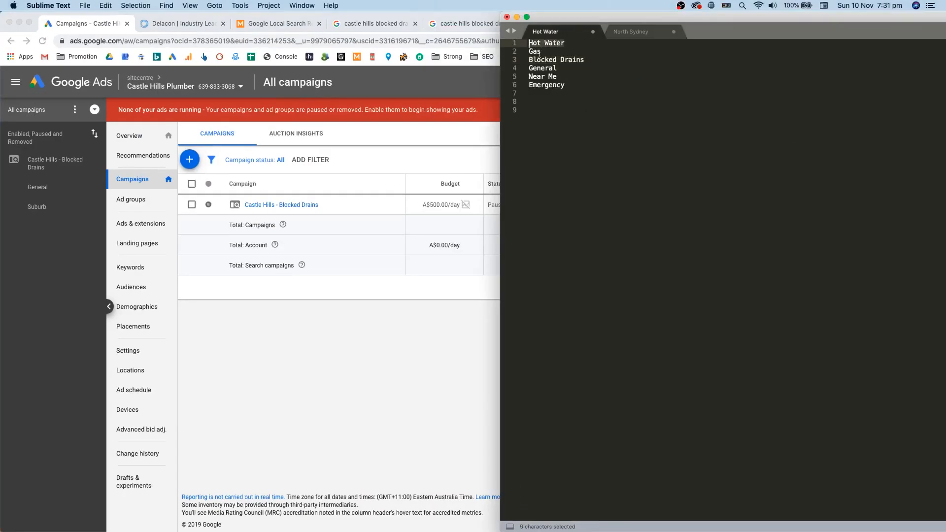
double_click(537, 52)
double_click(551, 70)
mouse_move(557, 77)
left_mouse_down()
mouse_move(529, 77)
mouse_move(565, 86)
left_mouse_up()
left_click(389, 273)
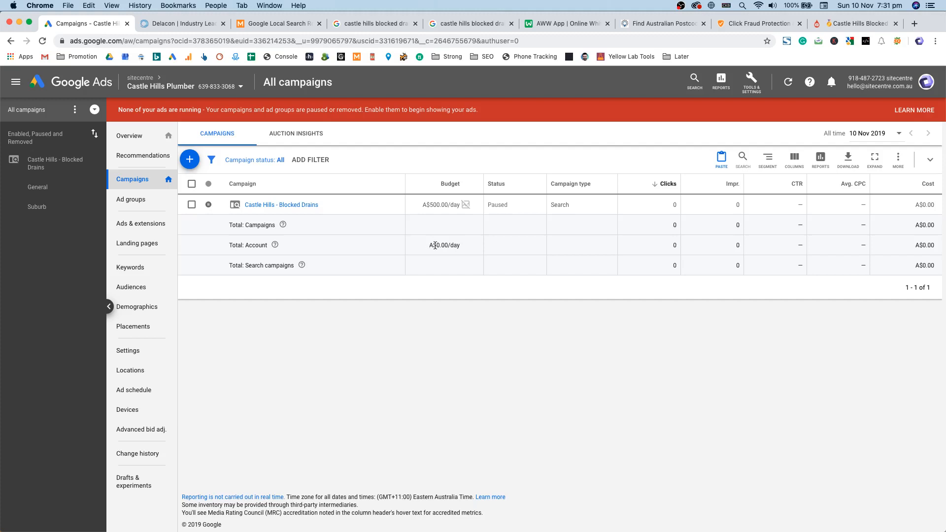
Step: Search the web for 'Google Ads Console' in a new tab and skim the results
left_click(914, 23)
type("Google ")
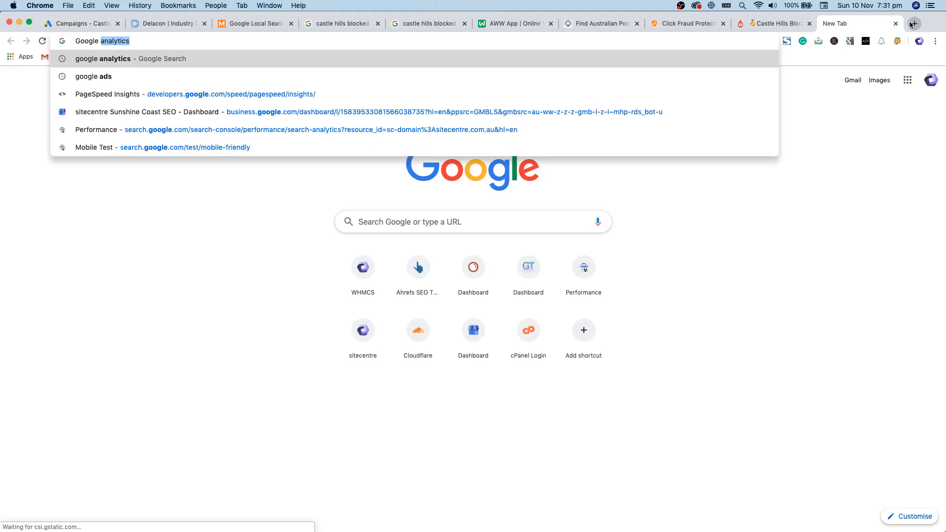
type("Ads Console")
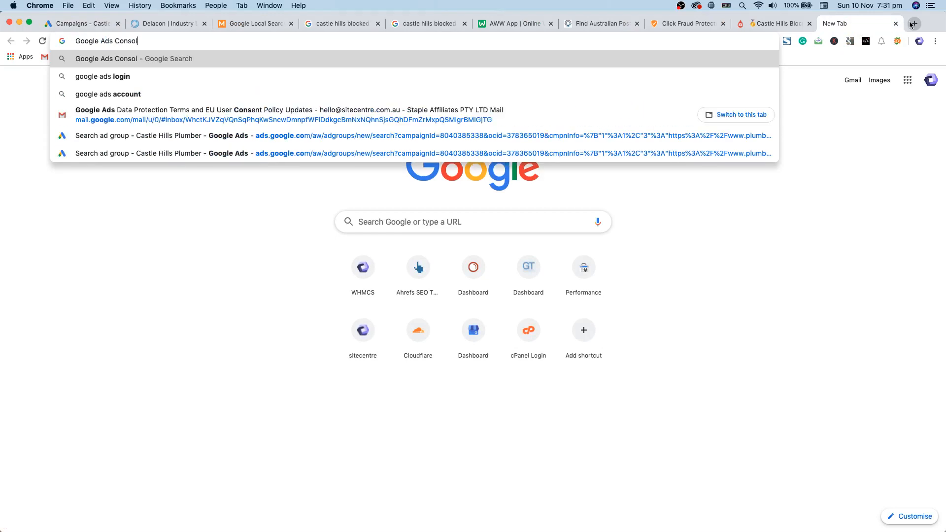
key("Return")
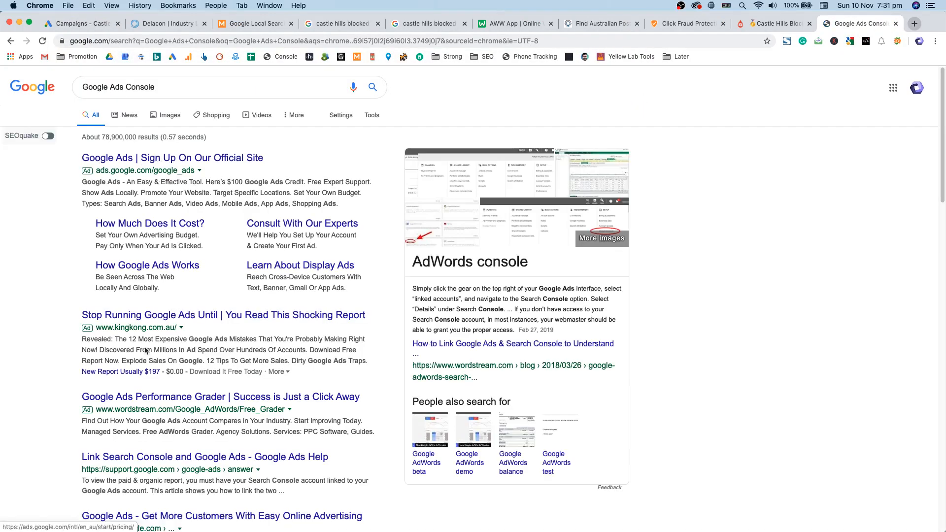
scroll(187, 348, "down", 3)
scroll(187, 348, "down", 3)
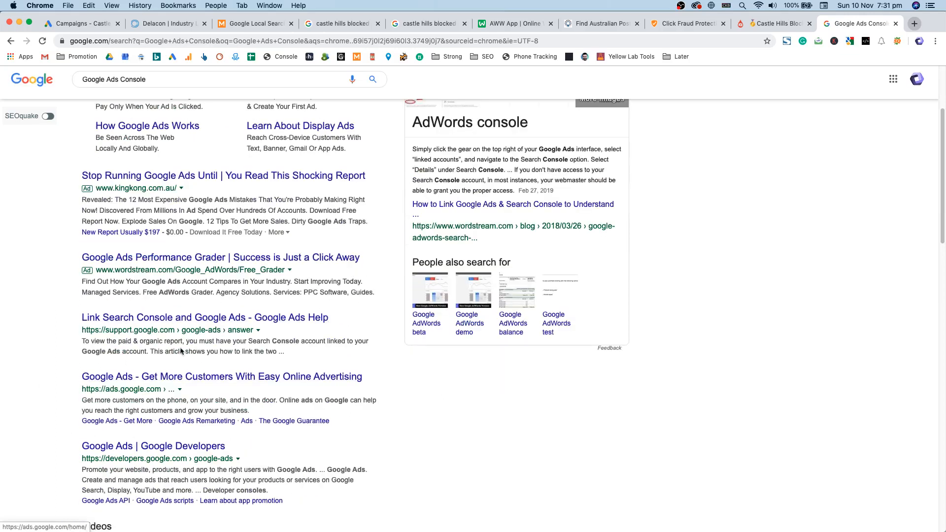
scroll(154, 394, "up", 5)
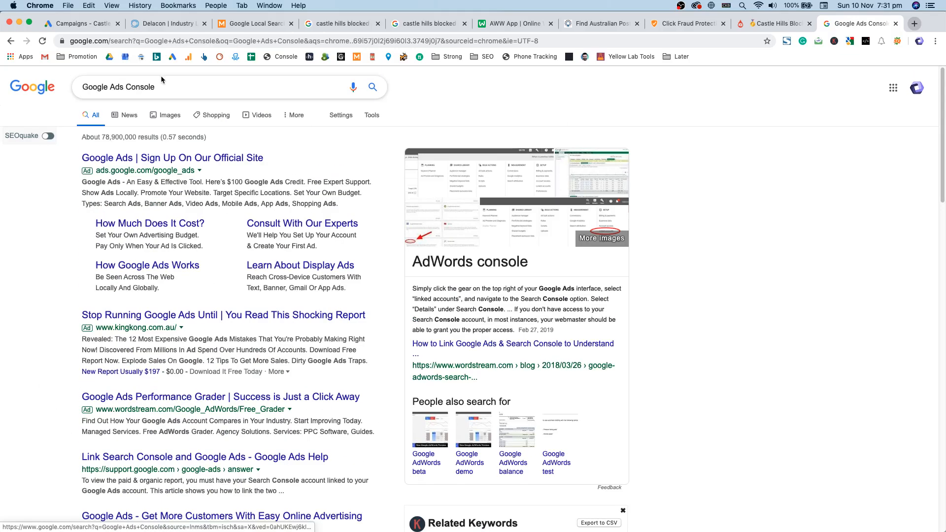
Step: Change the search to 'Google Ads Download', browse the Ads Editor page, then close the tab
double_click(161, 86)
type("Download")
key("Return")
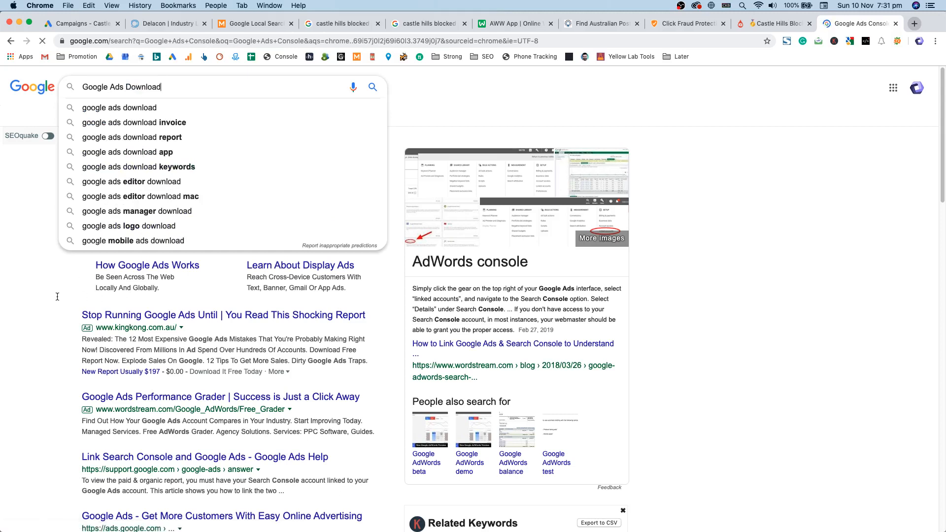
scroll(57, 296, "down", 4)
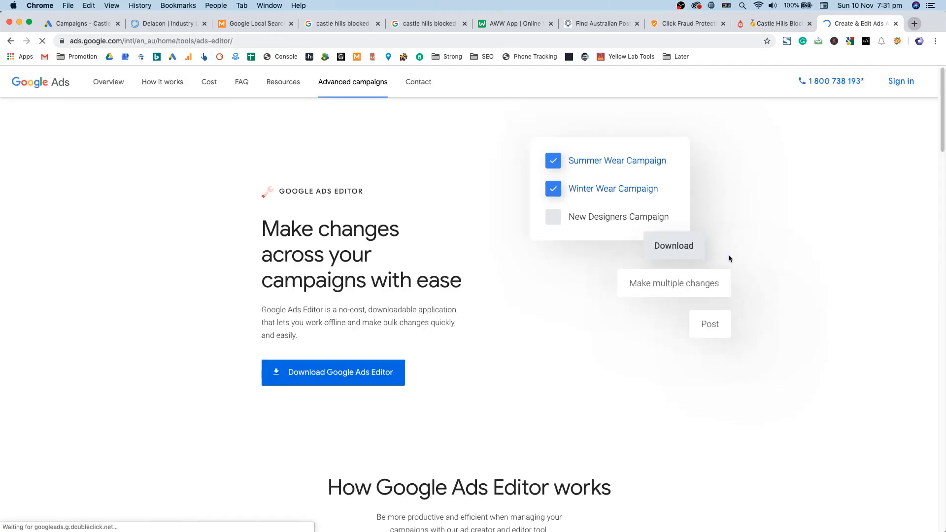
scroll(353, 247, "down", 8)
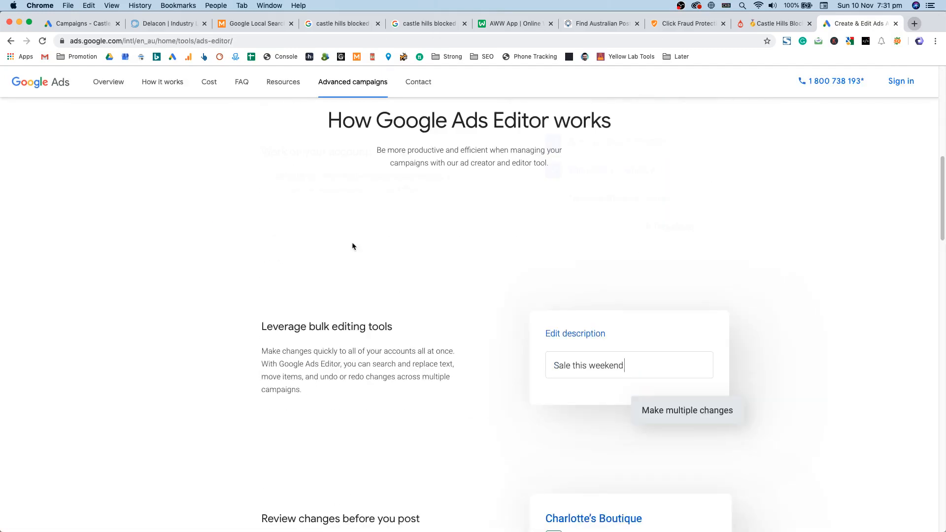
scroll(513, 274, "down", 5)
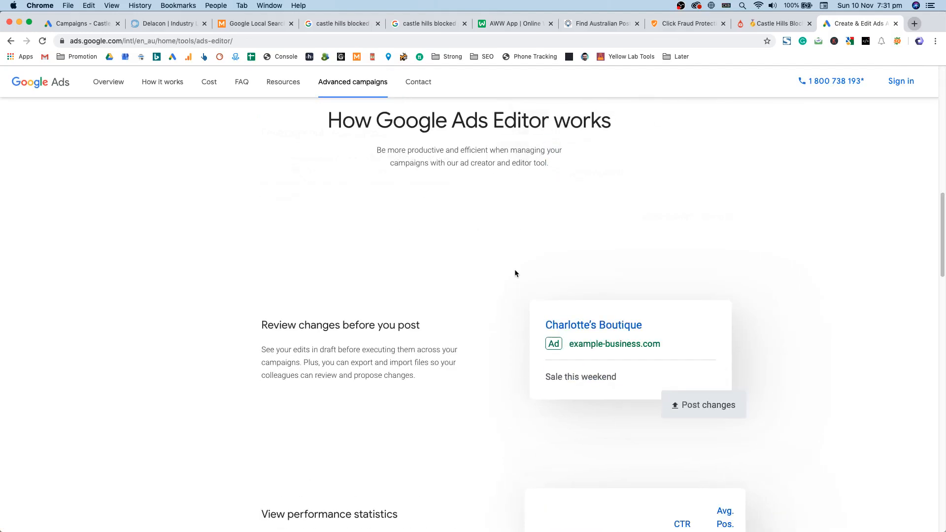
scroll(517, 271, "down", 3)
scroll(704, 298, "up", 10)
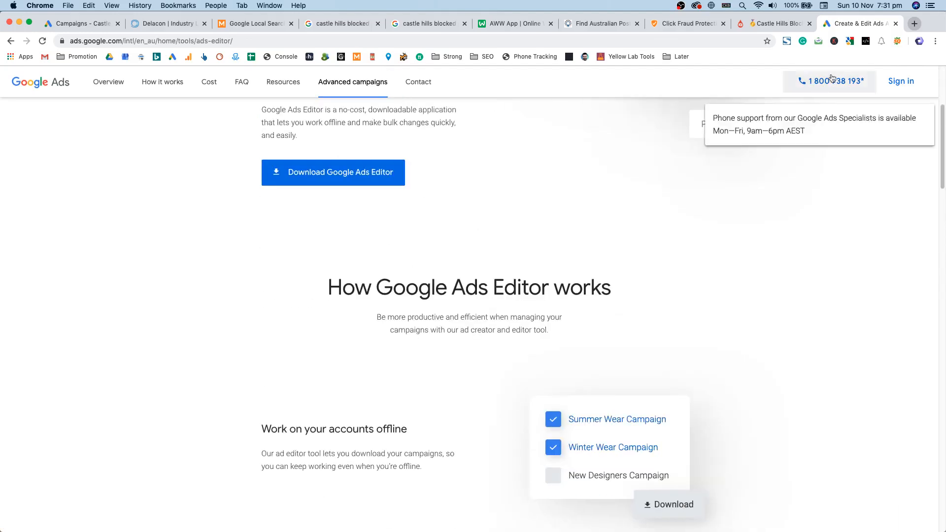
key("super+w")
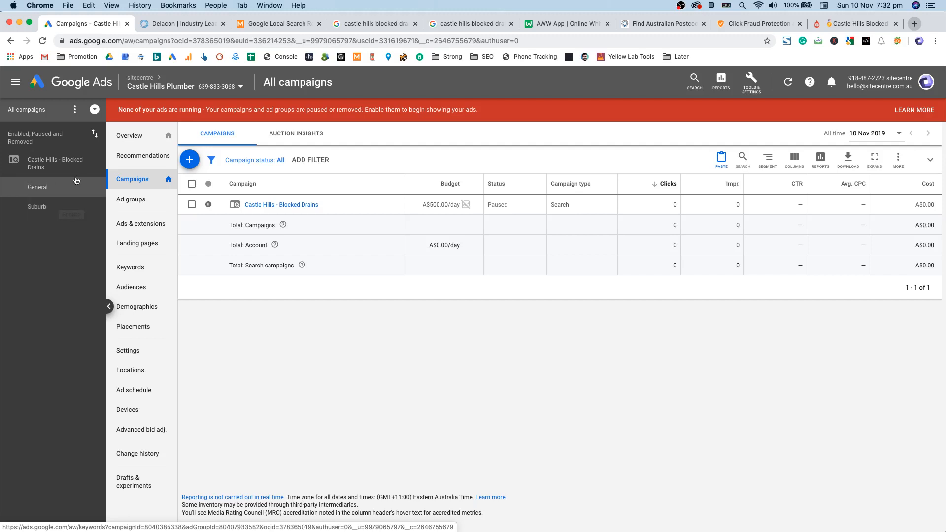
Step: Open the Suburb ad group of Castle Hills - Blocked Drains and review its keywords and ads
left_click(279, 205)
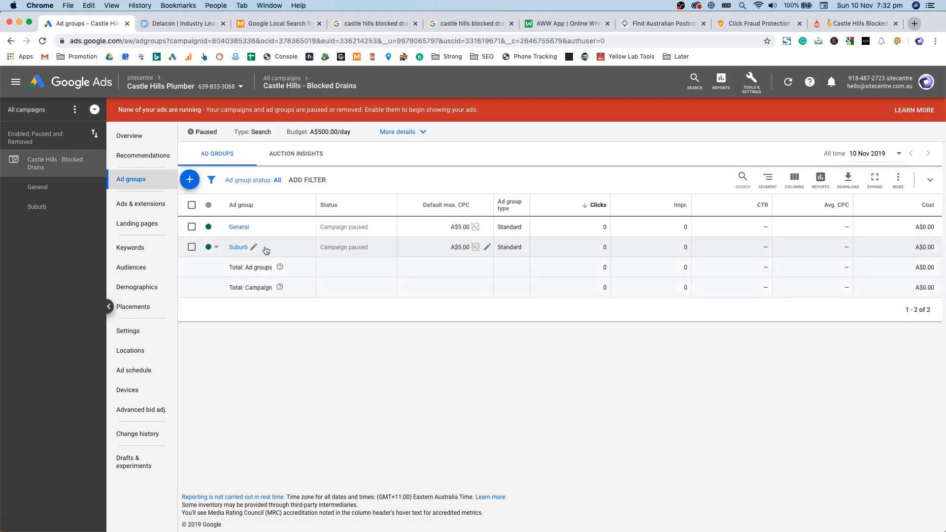
left_click(264, 248)
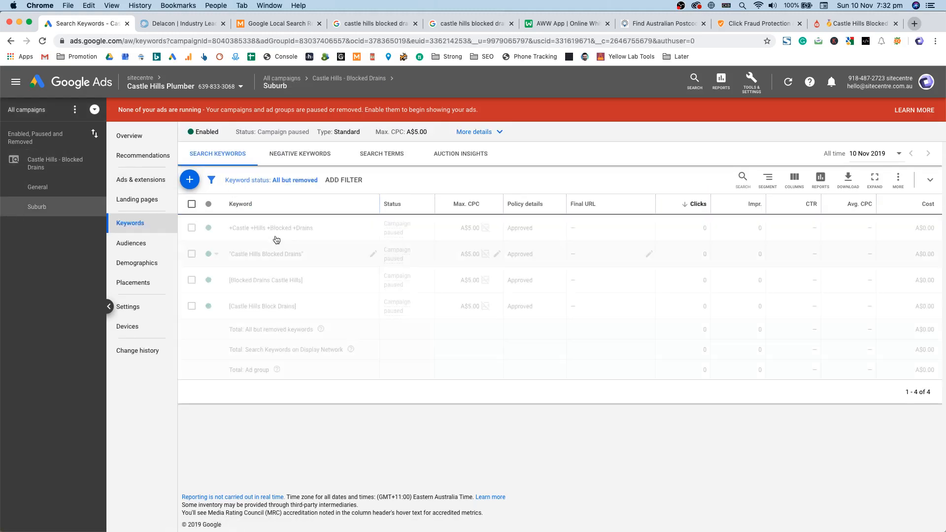
left_click(264, 230)
left_click(308, 296)
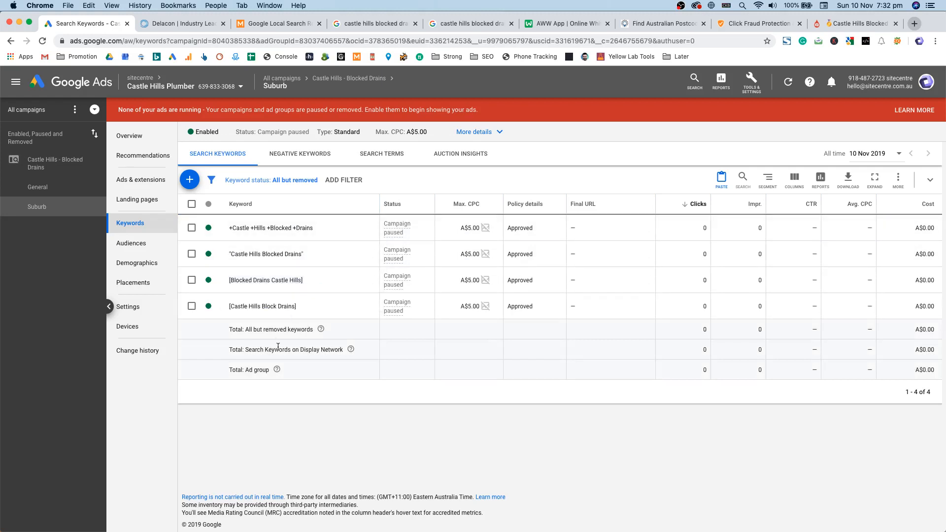
left_click(152, 179)
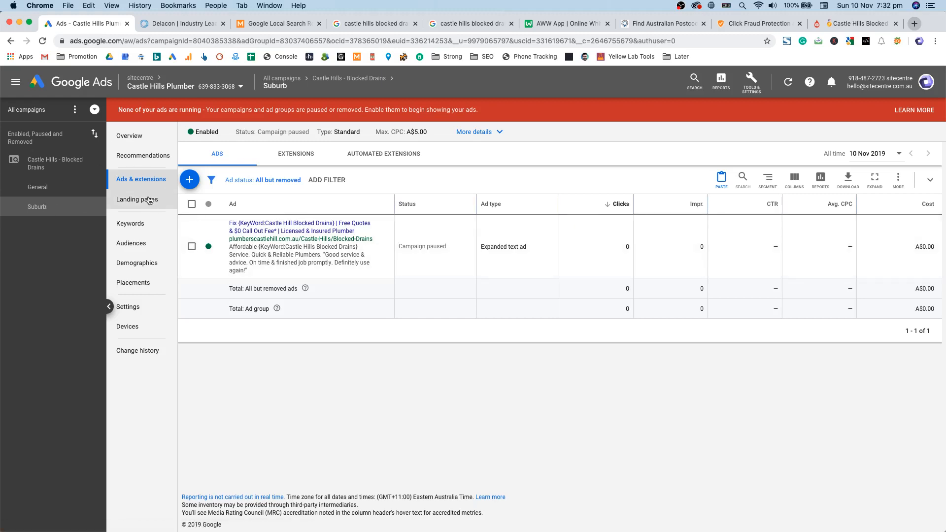
left_click(130, 223)
Step: Copy the entire North Sydney suburb list from Sublime Text
key("ctrl+Up")
left_click(358, 350)
left_click(603, 33)
key("super+a")
key("super+c")
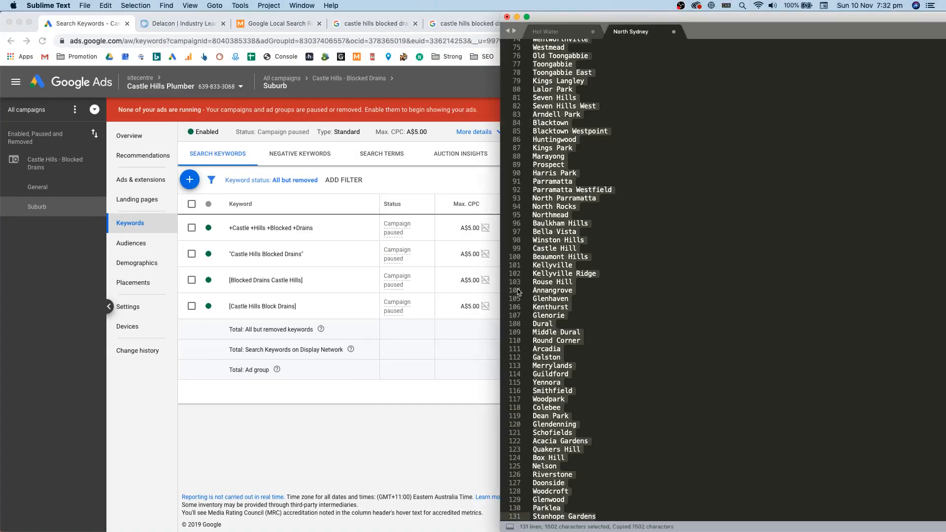
Step: Paste the suburb list into the Suburb ad group's new-keyword box, then undo it
left_click(468, 338)
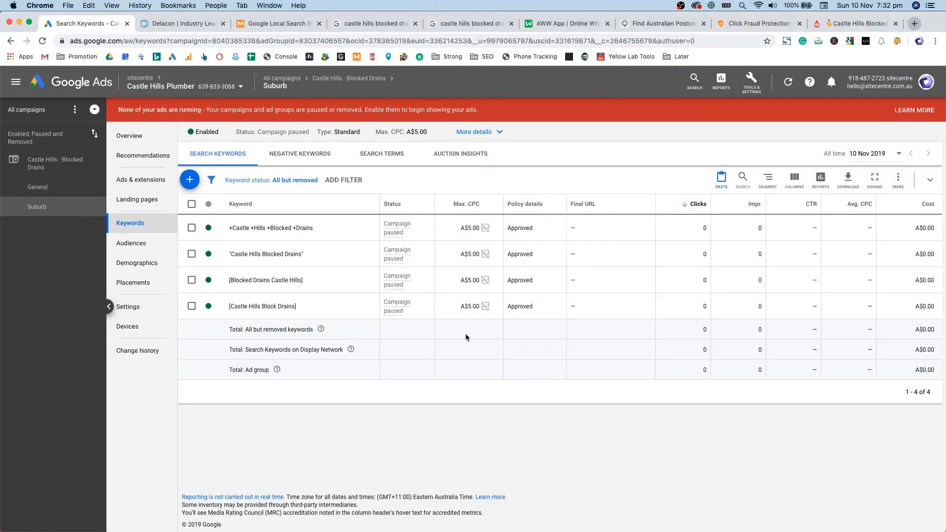
left_click(190, 179)
key("super+v")
scroll(338, 303, "down", 5)
scroll(338, 302, "up", 5)
key("super+z")
Step: Return to the suburb list in Sublime Text and clear the old Find/Replace replacement text
key("ctrl+Up")
left_click(403, 177)
key("ctrl+Up")
left_click(439, 238)
scroll(585, 124, "up", 20)
left_click(581, 43)
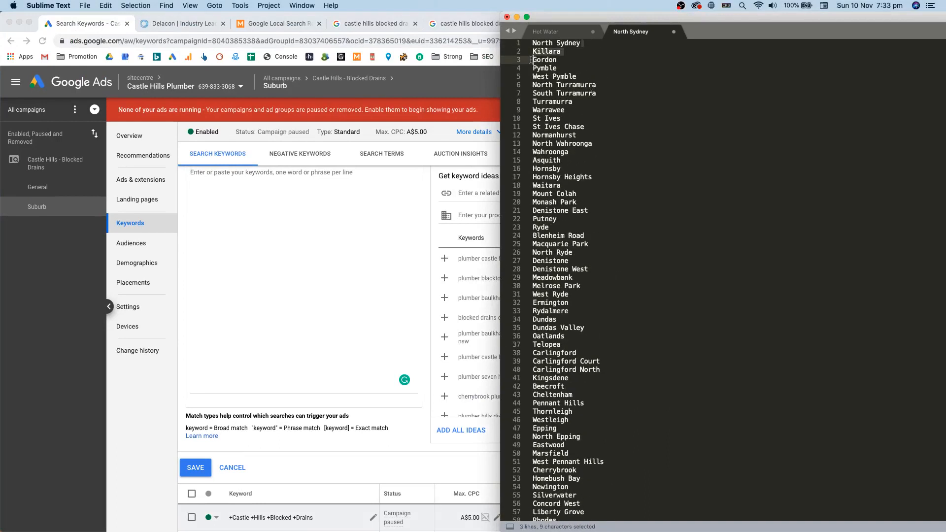
key("alt+super+f")
left_click(647, 511)
key("super+a")
key("super+x")
Step: Replace All to prefix every suburb line with 'Blocked Drains '
left_click(608, 281)
left_click_drag(590, 280, 527, 290)
left_click(640, 513)
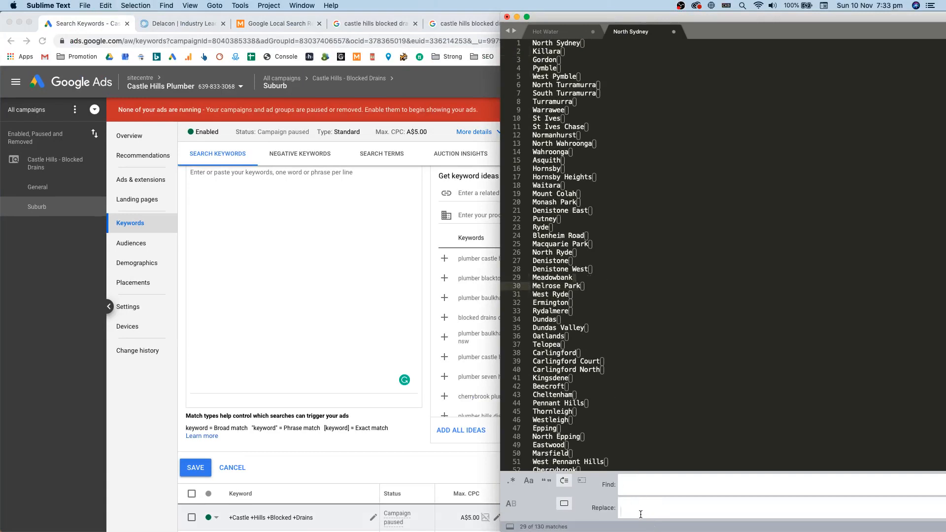
type("Blocked Drains")
double_click(722, 18)
left_click(905, 505)
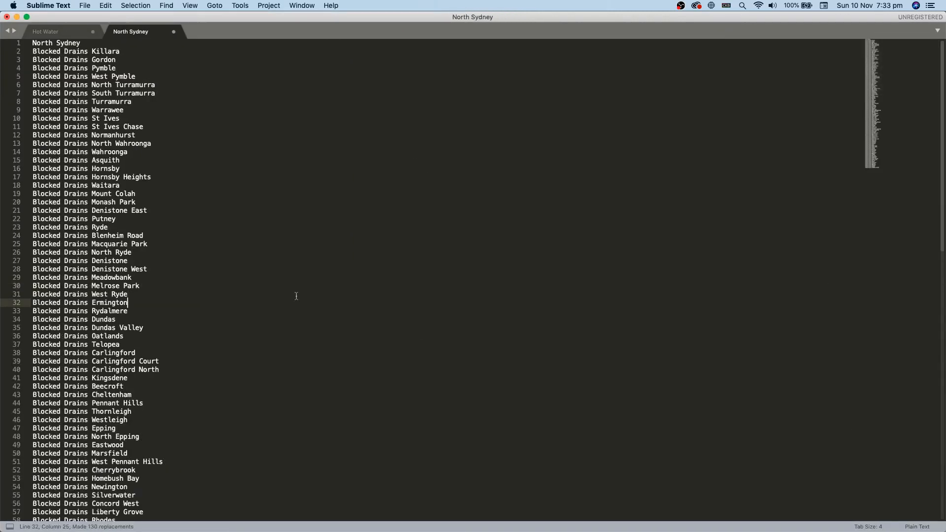
Step: Add 'Blocked Drains' before North Sydney on line 1, which the replacement missed
left_click_drag(86, 52, 33, 44)
key("super+c")
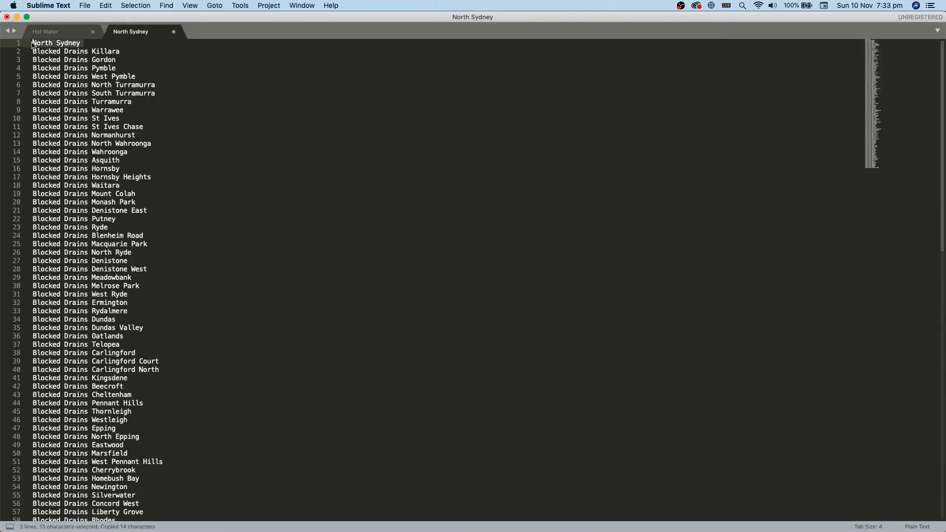
left_click(34, 45)
key("super+v")
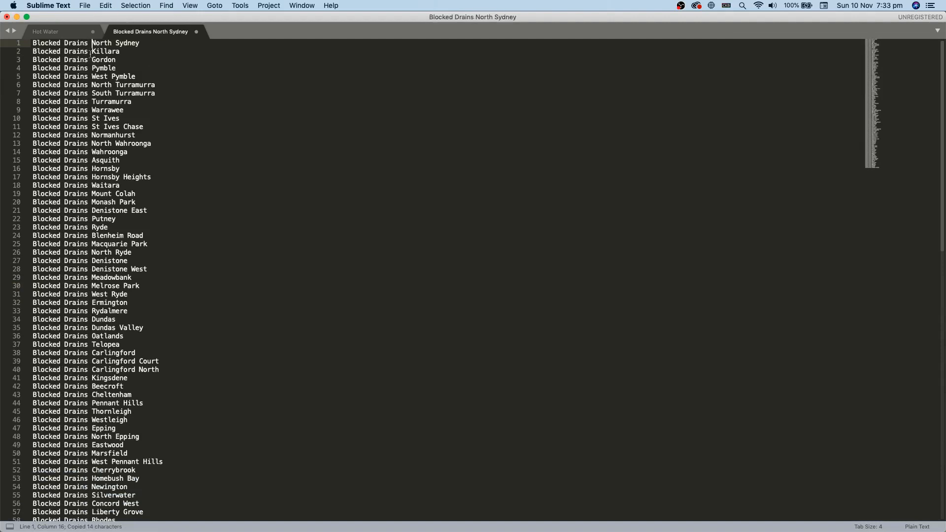
left_click(93, 52)
left_click_drag(85, 51, 34, 52)
left_click(100, 52)
scroll(130, 444, "down", 20)
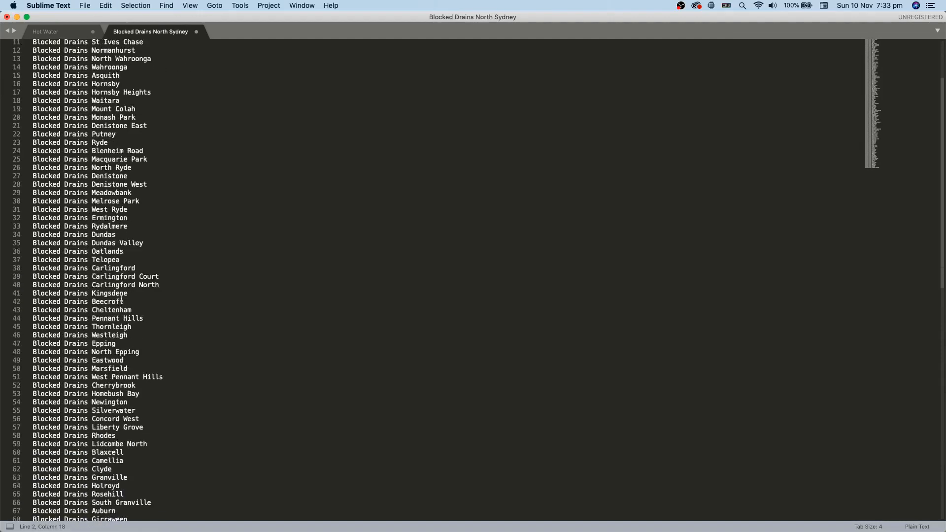
scroll(130, 444, "up", 15)
scroll(129, 436, "up", 4)
Step: Copy the Blocked Drains suburb list into two new files
left_click(114, 218)
key("super+alt+f")
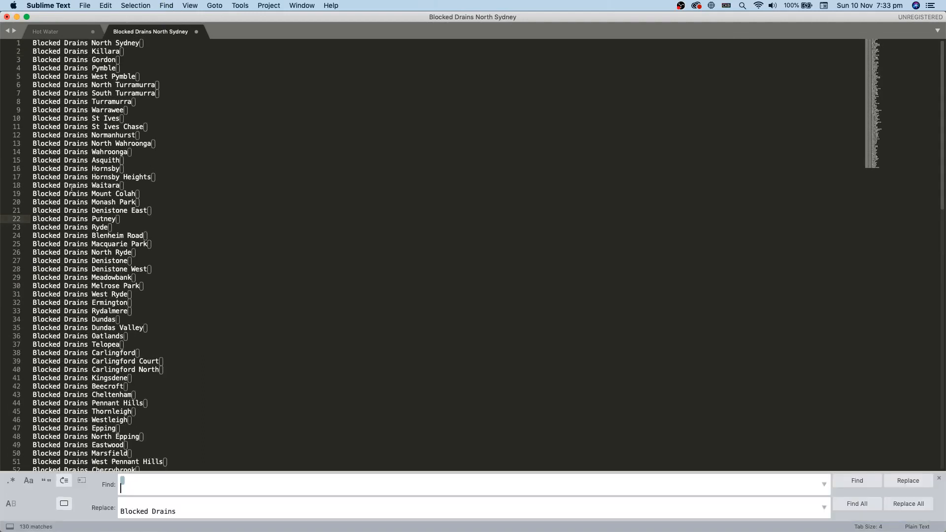
left_click_drag(179, 512, 117, 511)
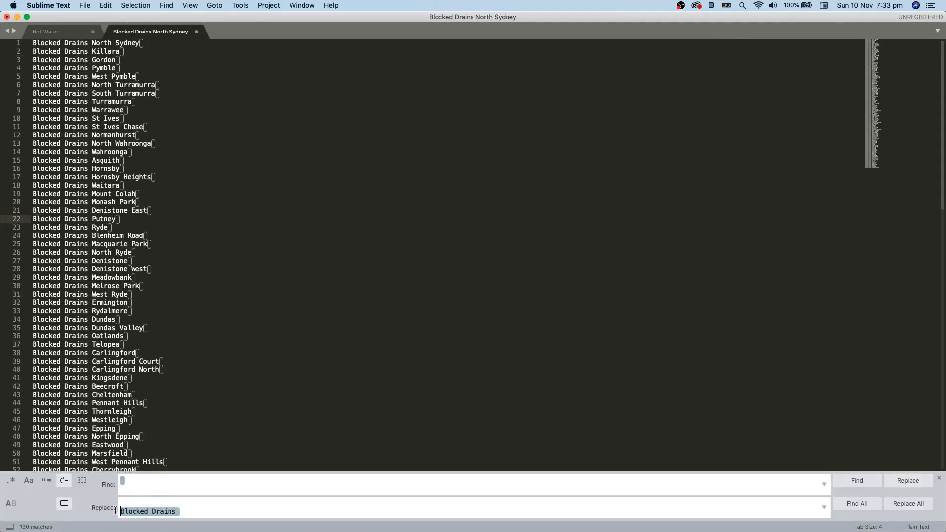
left_click(185, 445)
left_click(188, 429)
key("super+a")
key("super+c")
key("super+n")
key("super+v")
key("super+n")
key("super+v")
Step: In the original list, Replace All to put + at the start of every line
left_click(178, 33)
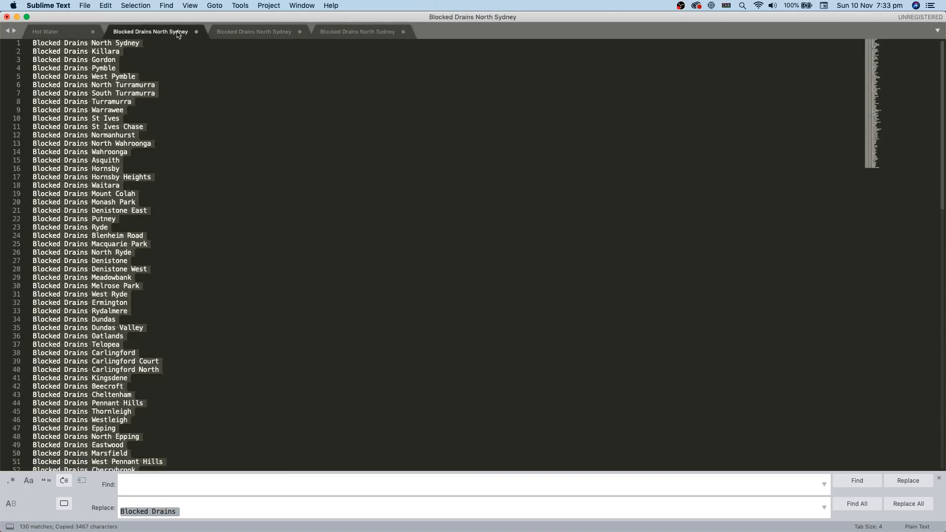
left_click(159, 227)
left_click_drag(186, 512, 110, 514)
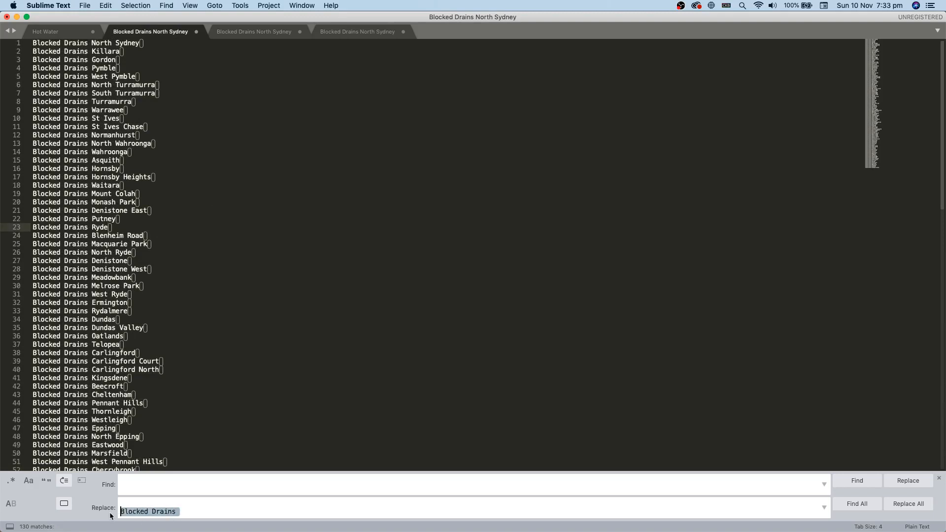
type("+")
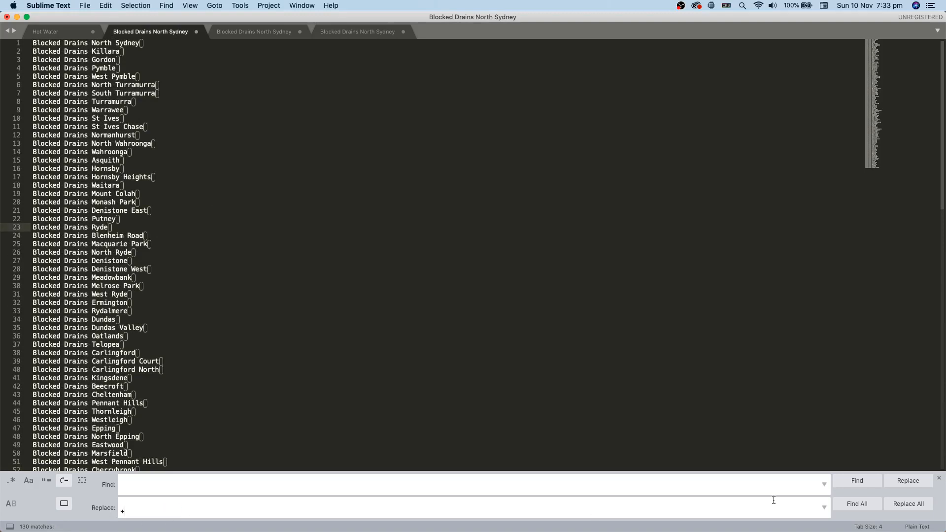
left_click(908, 503)
left_click(224, 291)
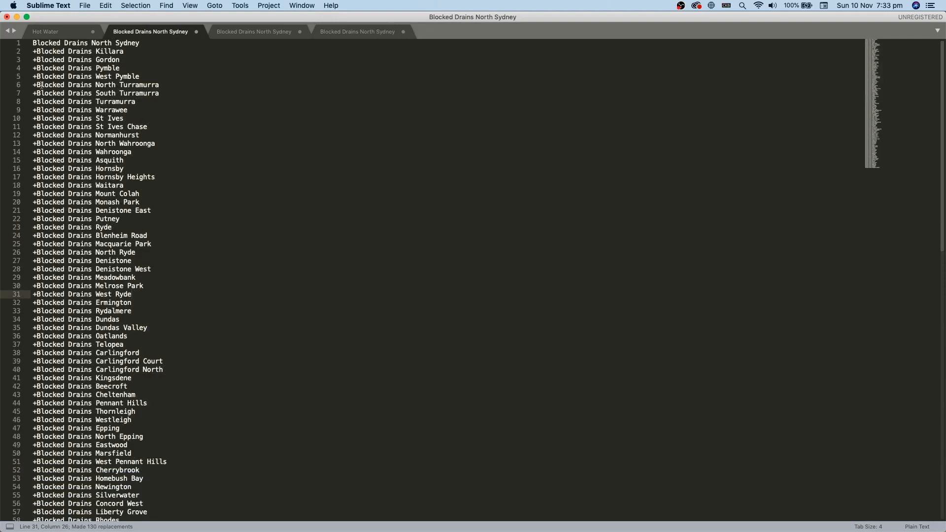
Step: Add the missing + before Blocked on line 1
left_click(33, 51)
key("shift+Right")
key("super+c")
left_click(33, 42)
key("super+v")
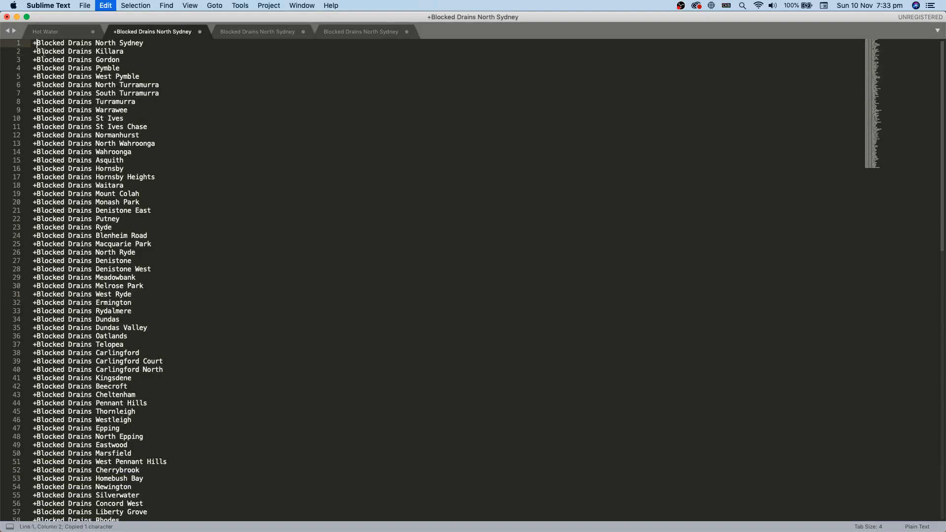
Step: Replace every space with ' +' so each word reads like +Blocked +Drains +North +Sydney
left_click(124, 60)
key("super+alt+f")
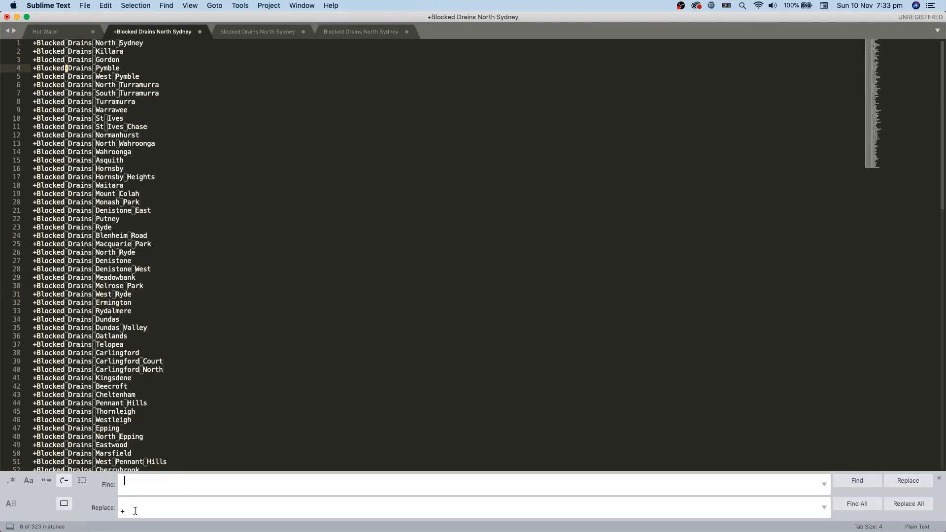
double_click(150, 493)
key("super+v")
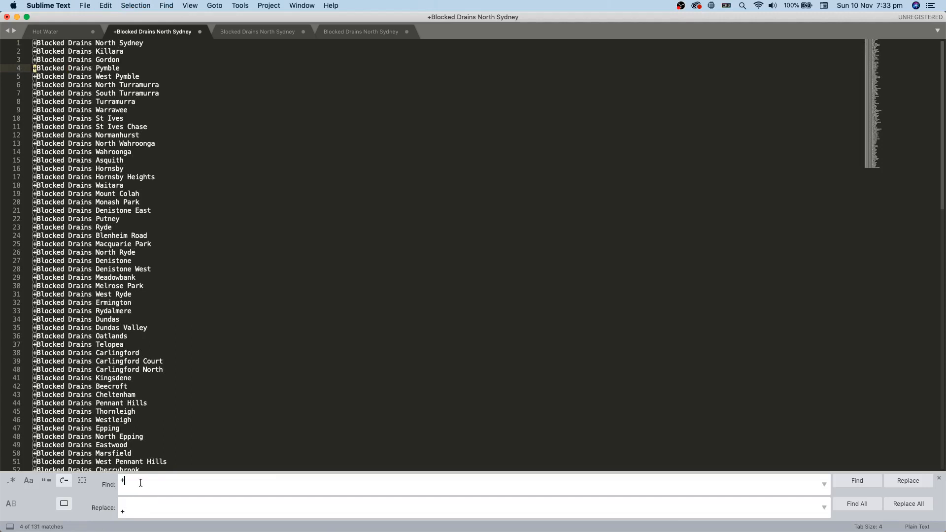
double_click(141, 484)
double_click(140, 510)
key("BackSpace")
key("BackSpace")
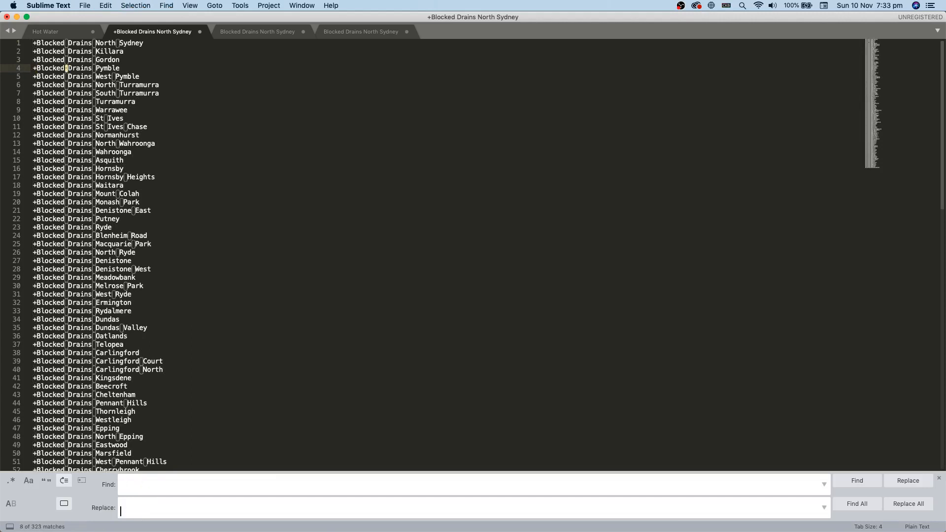
type("+")
left_click(120, 511)
left_click(903, 512)
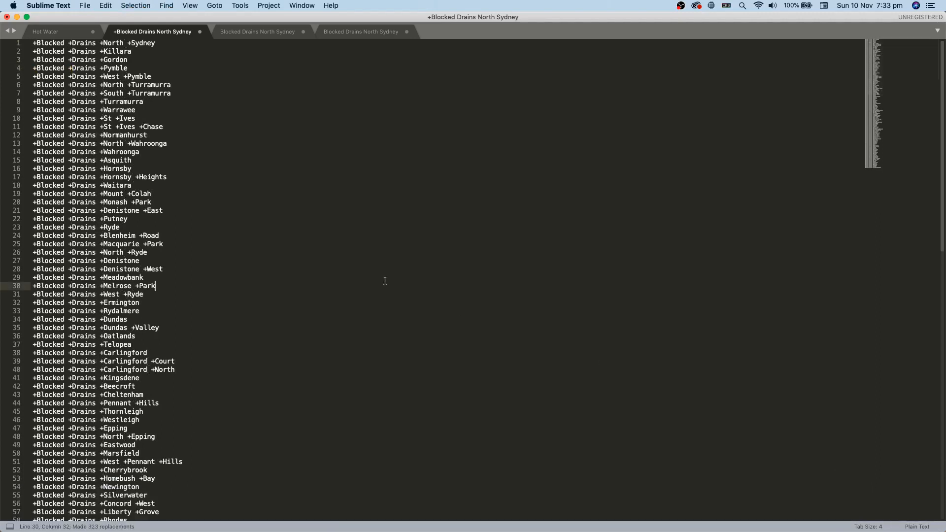
scroll(183, 141, "down", 20)
scroll(67, 319, "up", 20)
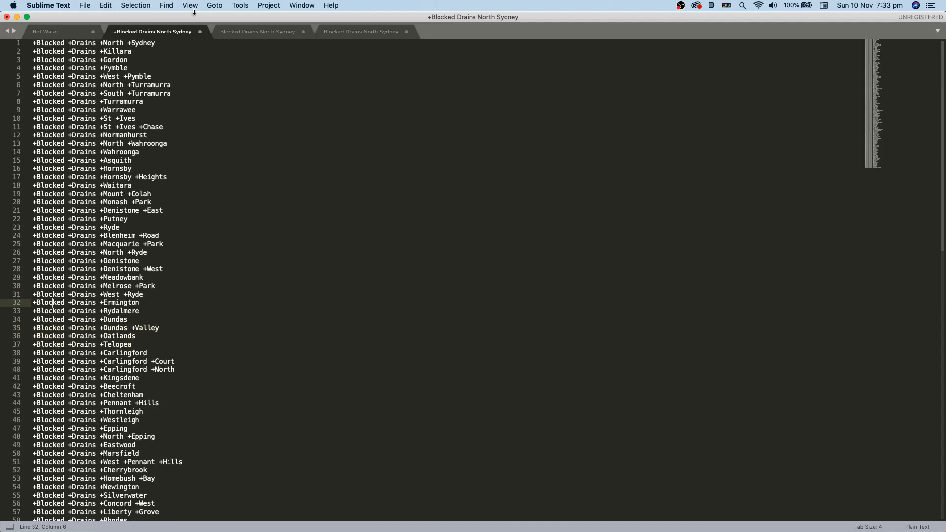
Step: In the third list copy, Replace All line breaks with ']\n[' to bracket each suburb keyword
left_click(257, 32)
left_click(165, 82)
left_click_drag(165, 85, 33, 92)
key("super+c")
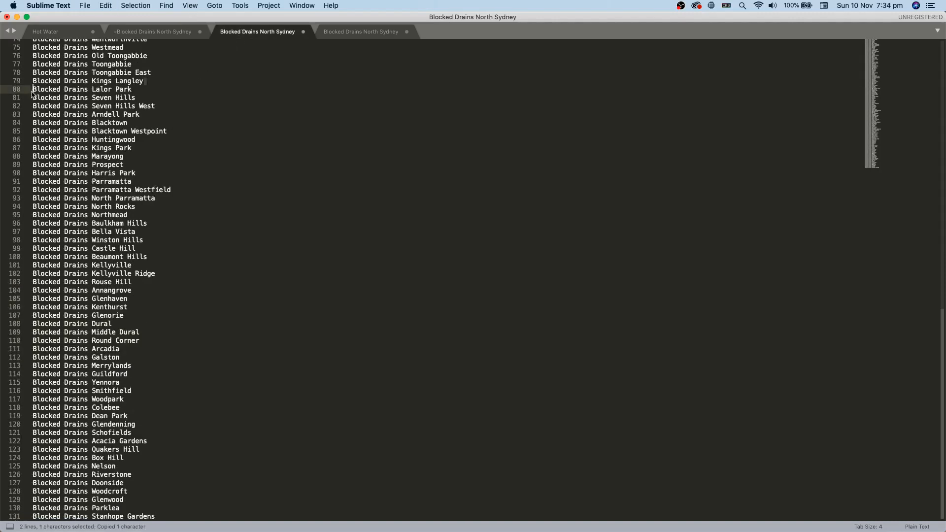
key("alt+super+f")
key("super+v")
left_click(154, 507)
key("super+a")
key("super+v")
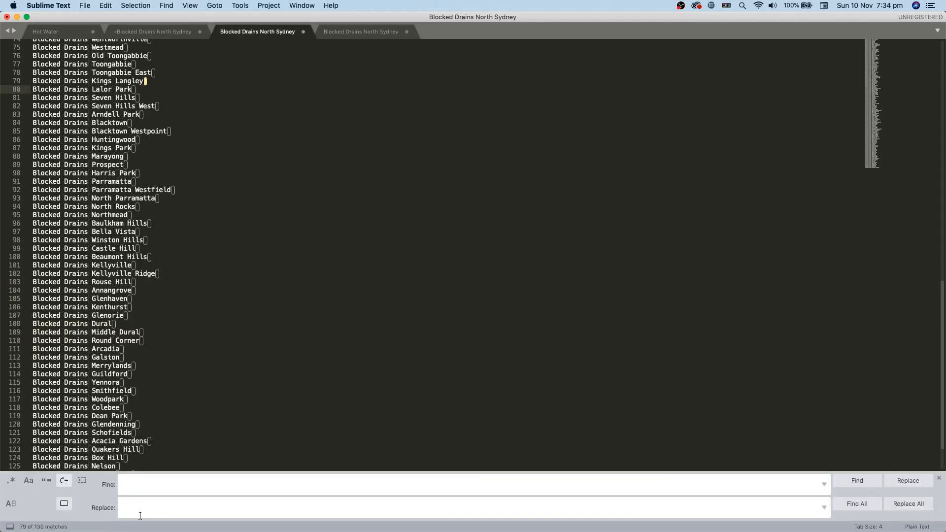
type("]")
left_click(907, 504)
key("super+z")
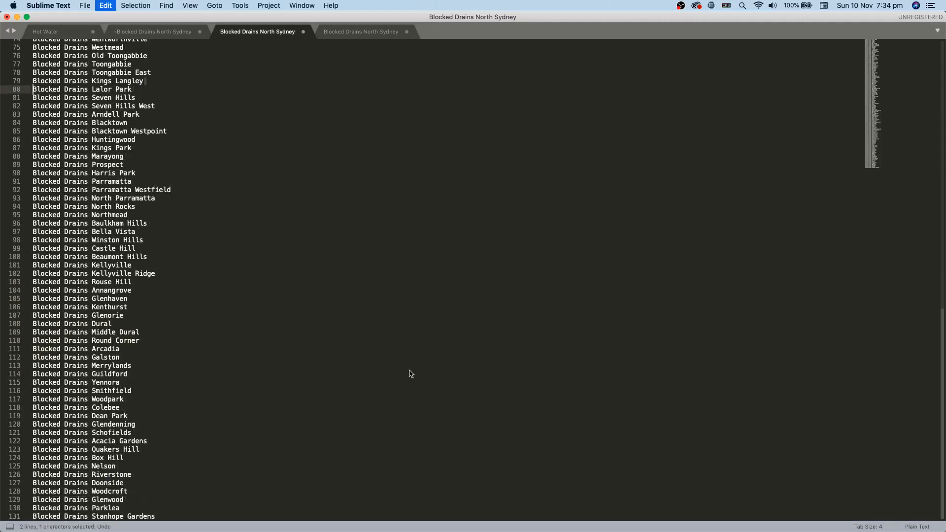
key("super+z")
key("alt+super+f")
left_click(122, 507)
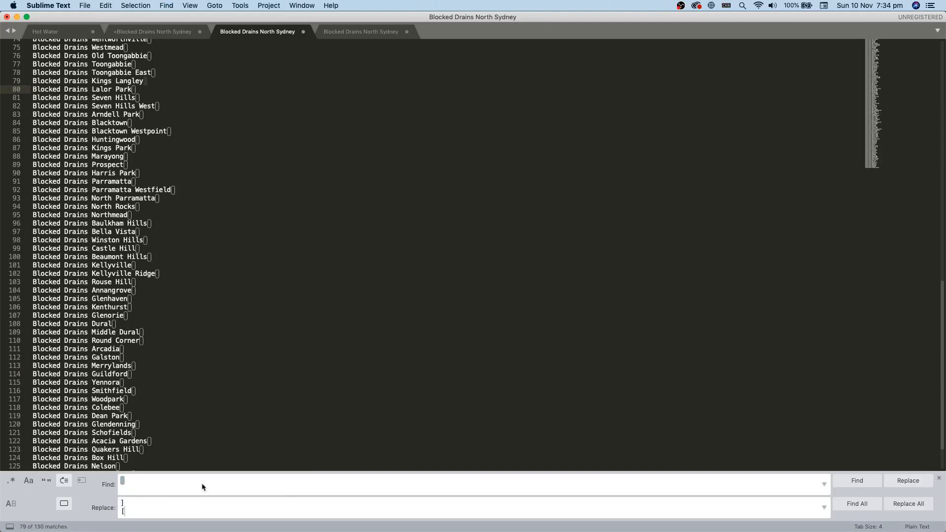
left_click(908, 504)
Step: Add the missing opening bracket to line 1 and closing bracket to line 131
scroll(809, 440, "up", 20)
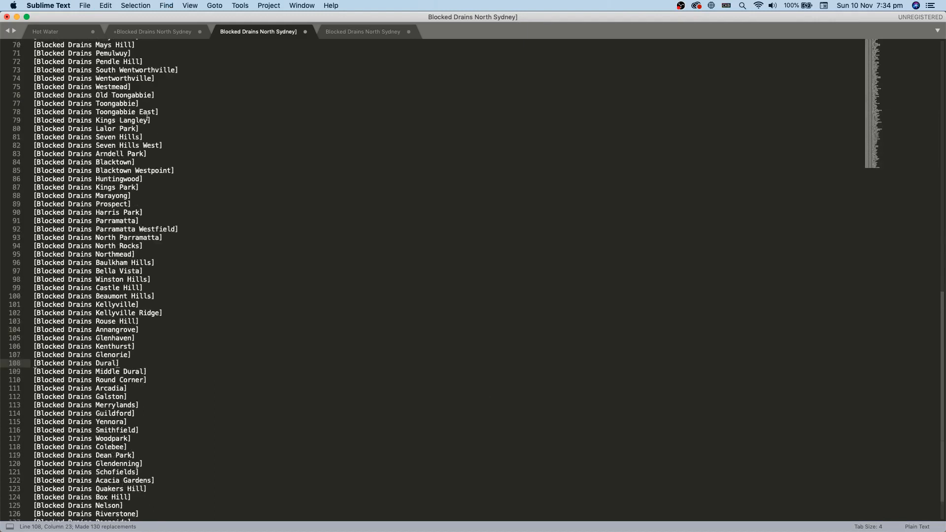
left_click_drag(38, 51, 33, 51)
key("super+c")
left_click(33, 43)
key("super+v")
scroll(186, 184, "down", 15)
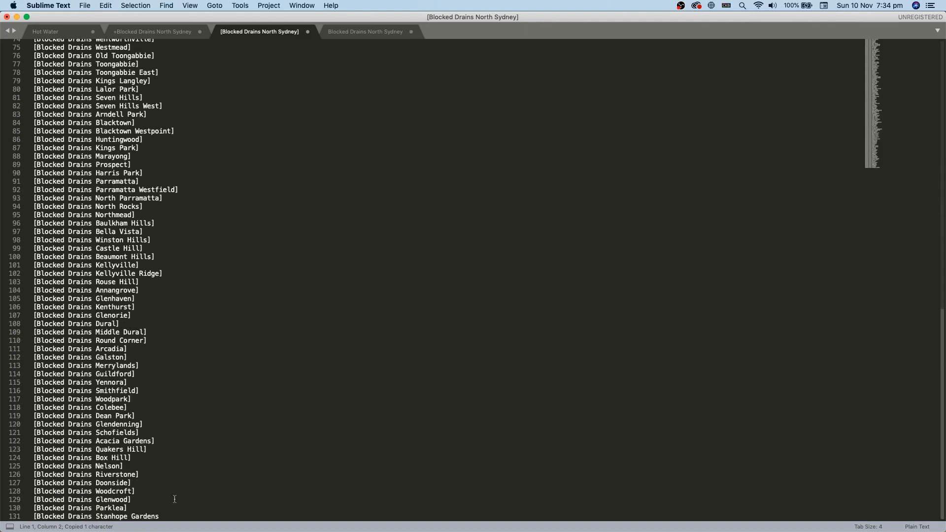
left_click(127, 507)
left_click(177, 518)
type("]")
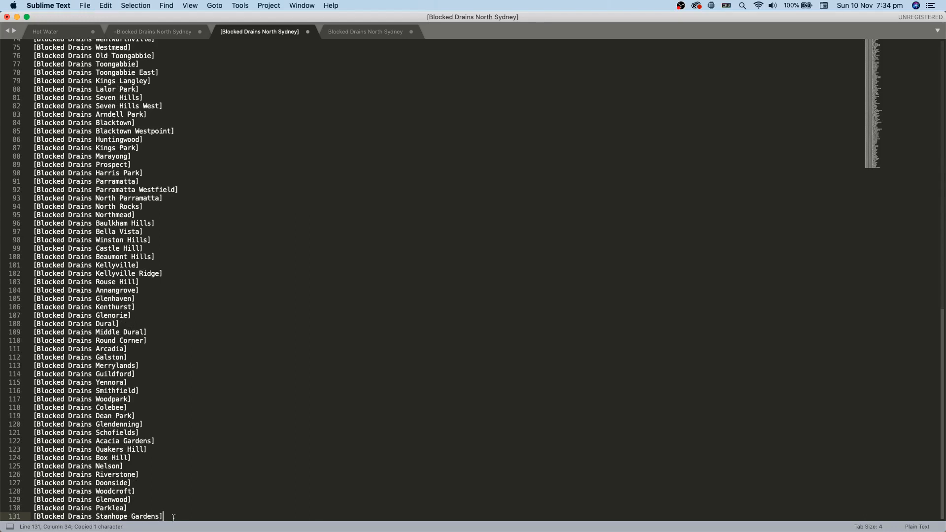
scroll(217, 442, "up", 15)
Step: Copy the whole bracketed list and paste it below the plus-sign keyword list
key("super+a")
key("super+c")
left_click(165, 32)
scroll(237, 443, "down", 15)
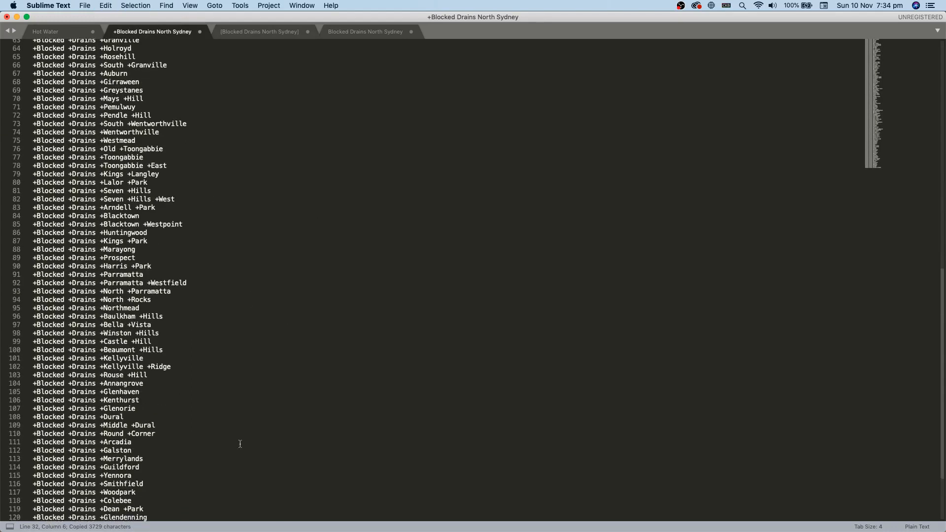
left_click(217, 518)
key("Return")
key("Return")
key("super+v")
scroll(310, 364, "up", 10)
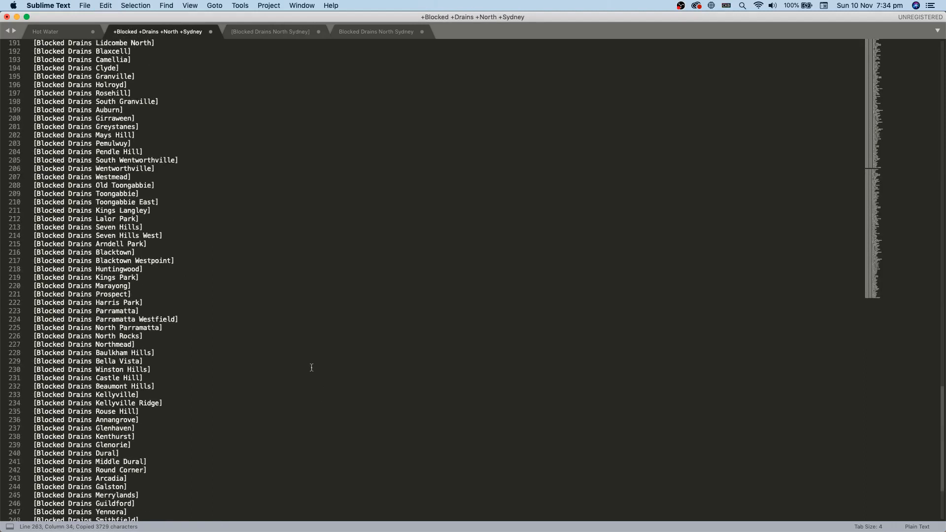
scroll(313, 369, "up", 10)
Step: In the plain suburb list, Replace All line breaks to wrap every line in quotes
left_click(356, 31)
left_click(187, 99)
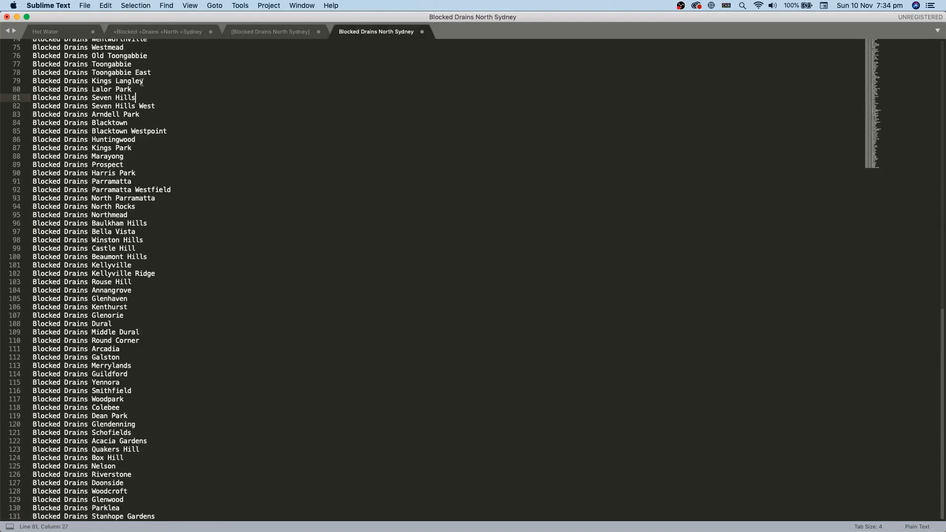
key("super+alt+f")
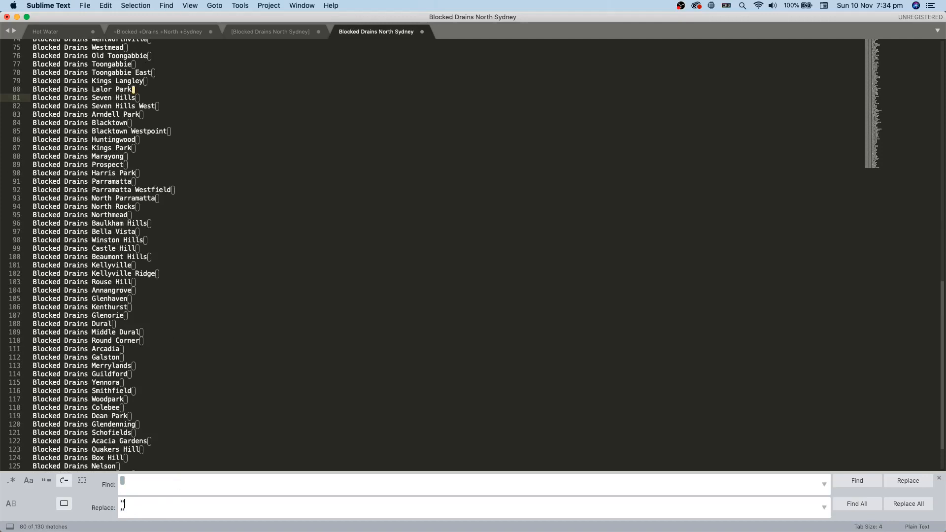
left_click(439, 198)
left_click(908, 504)
Step: Add the opening quote to line 1 and the closing quote to the last line
scroll(302, 281, "up", 15)
left_click_drag(39, 51, 33, 50)
key("super+c")
left_click(33, 42)
key("super+v")
scroll(201, 496, "down", 20)
key("super+Down")
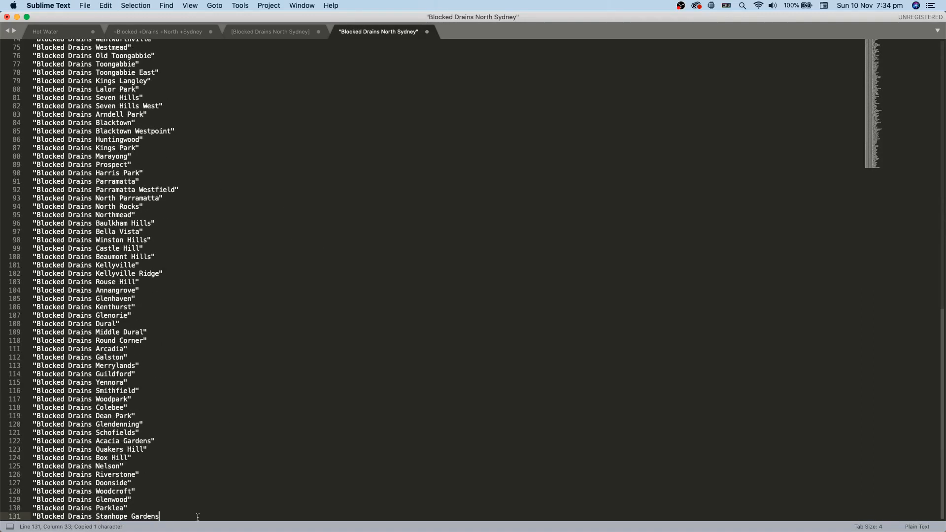
key("super+v")
Step: Copy the quoted list and paste it below the bracketed keyword list
key("super+a")
key("super+c")
left_click(273, 31)
scroll(340, 441, "down", 20)
left_click(287, 516)
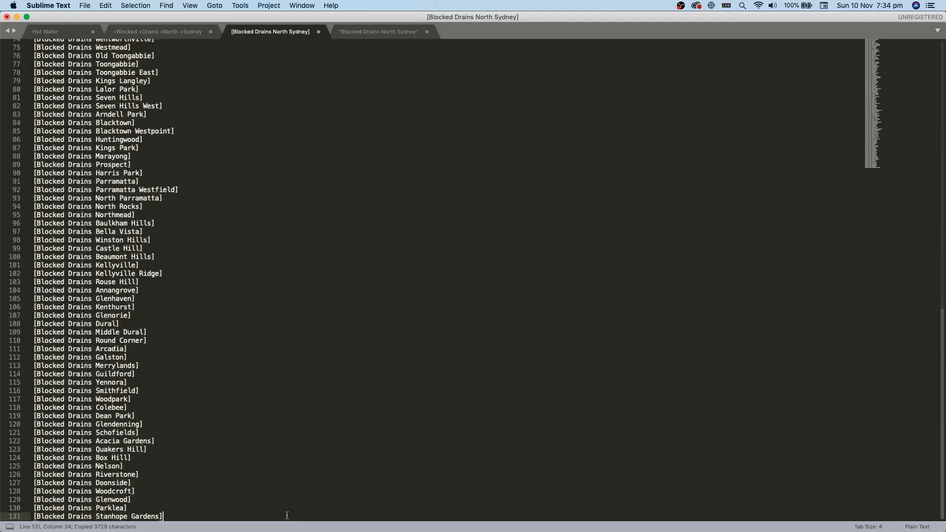
key("Return")
key("Return")
key("super+v")
scroll(294, 469, "up", 20)
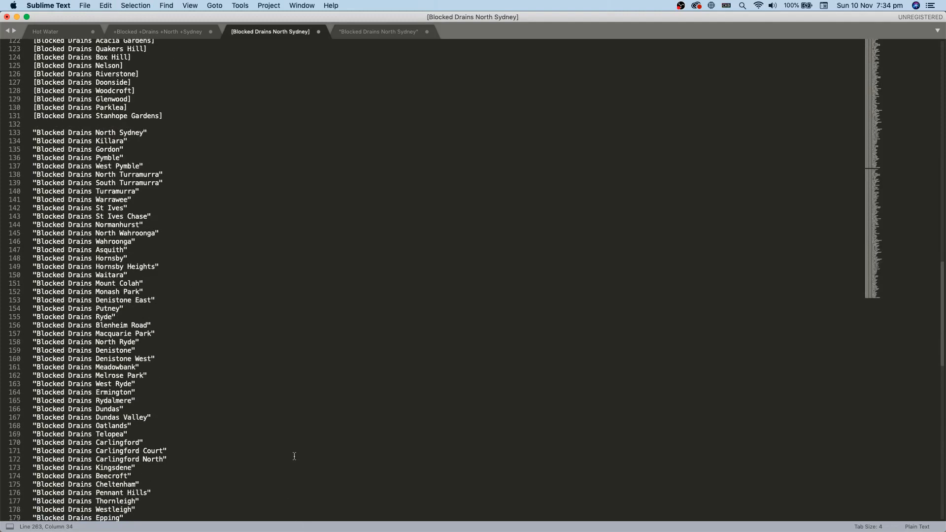
scroll(294, 434, "up", 6)
Step: Review the combined list, glance at the Google Ads window, and return to the editor
left_click_drag(185, 252, 24, 232)
left_click(56, 242)
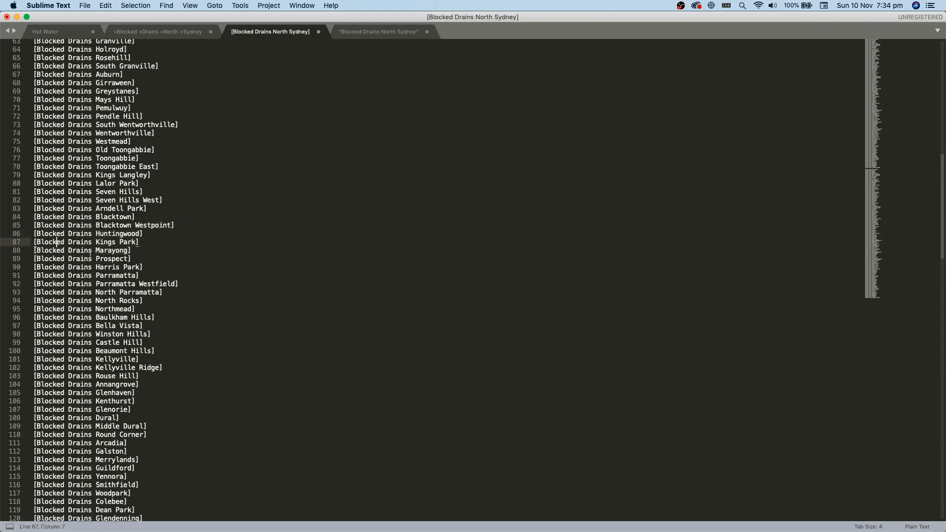
left_click(129, 275)
key("ctrl+Up")
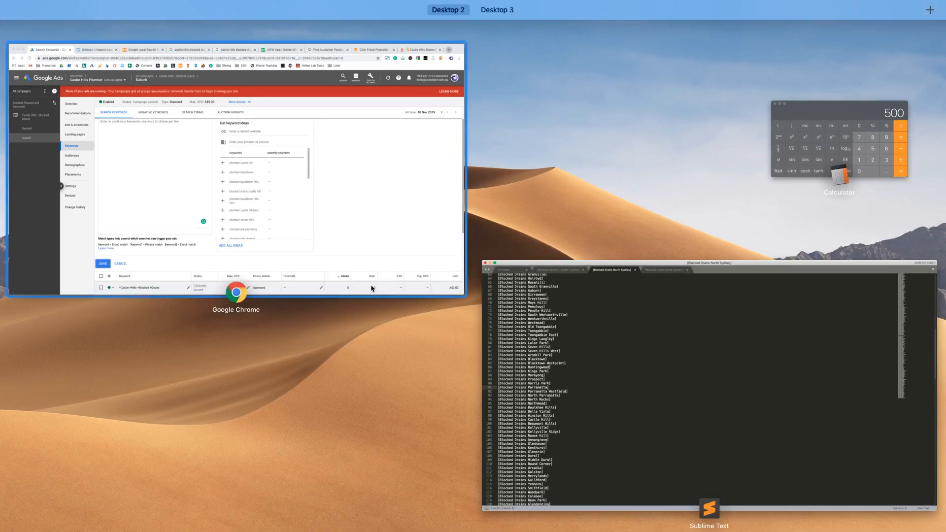
left_click(323, 200)
scroll(375, 315, "up", 2)
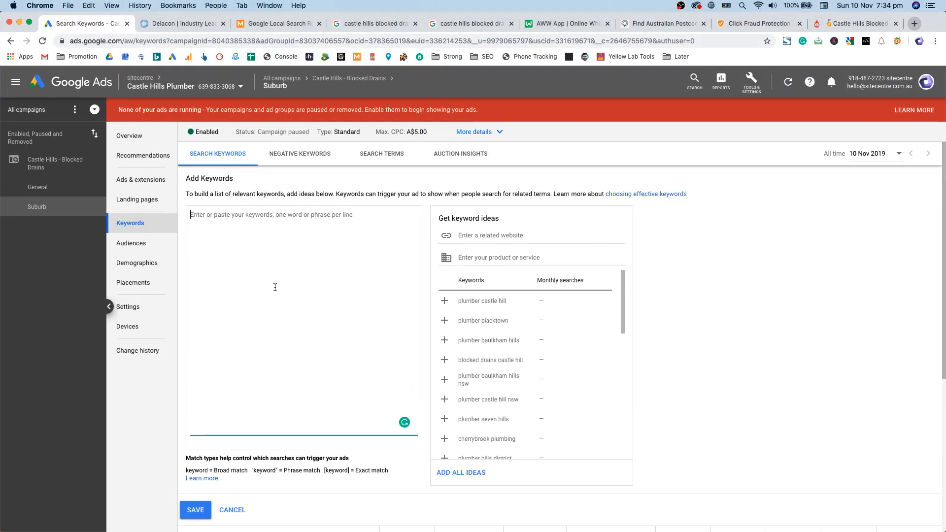
key("ctrl+Up")
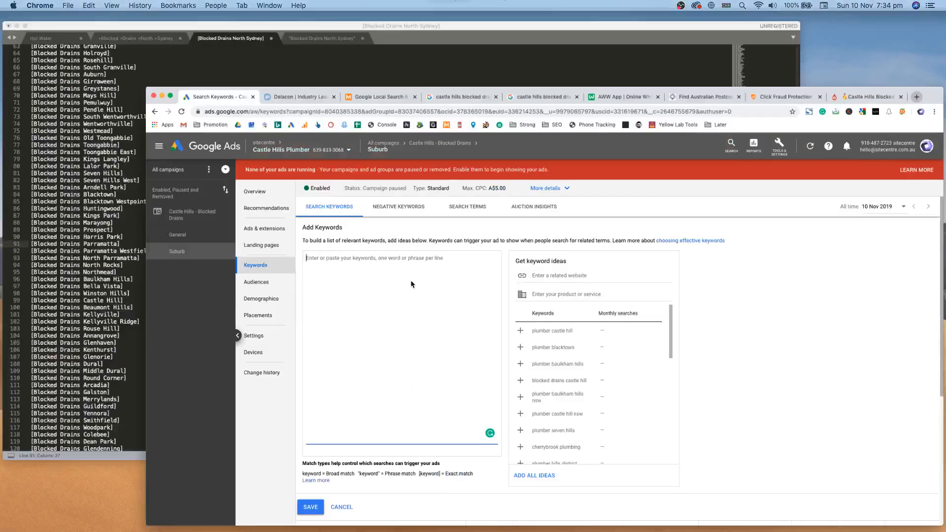
left_click(261, 256)
Step: Copy the entire combined bracketed and quoted keyword list from Sublime Text
left_click_drag(299, 316, 153, 217)
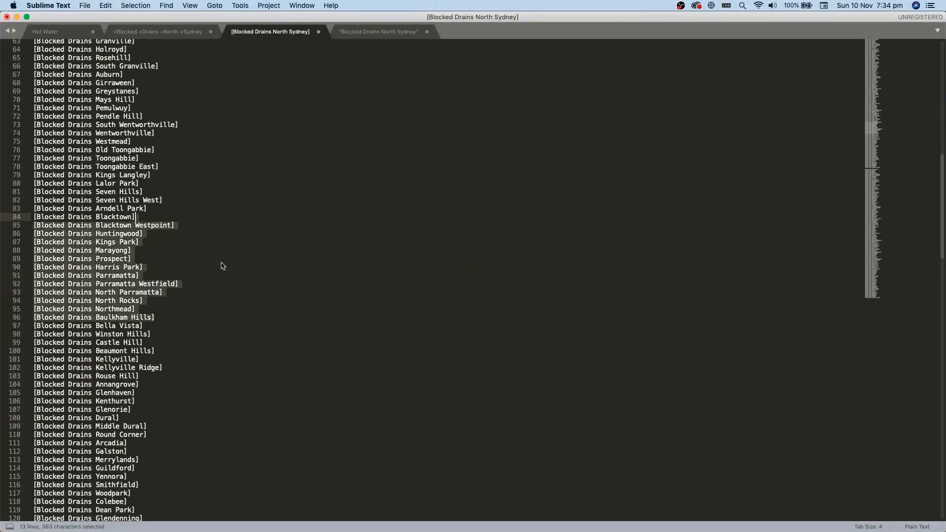
scroll(247, 317, "up", 15)
key("ctrl+Up")
left_click(730, 317)
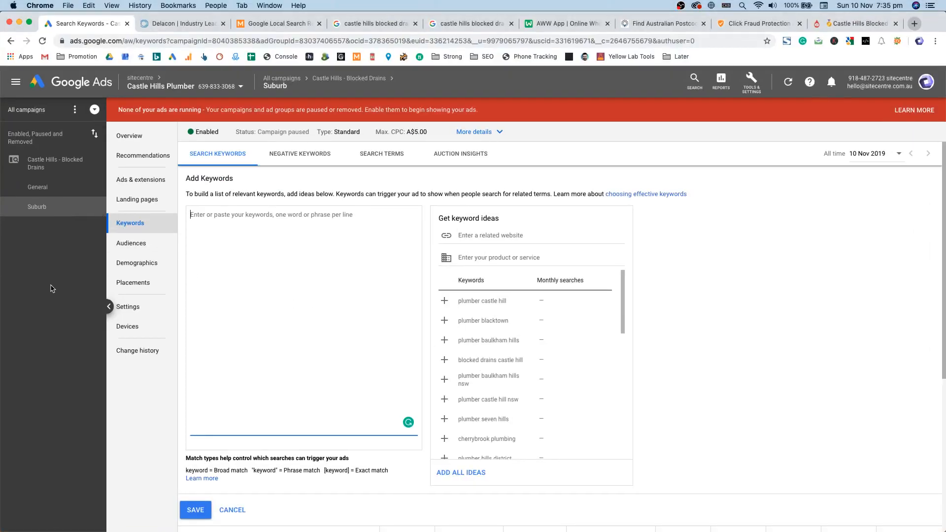
left_click(208, 193)
key("ctrl+Up")
left_click(488, 313)
key("super+a")
key("super+c")
Step: Paste the keywords into the Suburb ad group's keyword box, save, and open its ads
key("ctrl+Up")
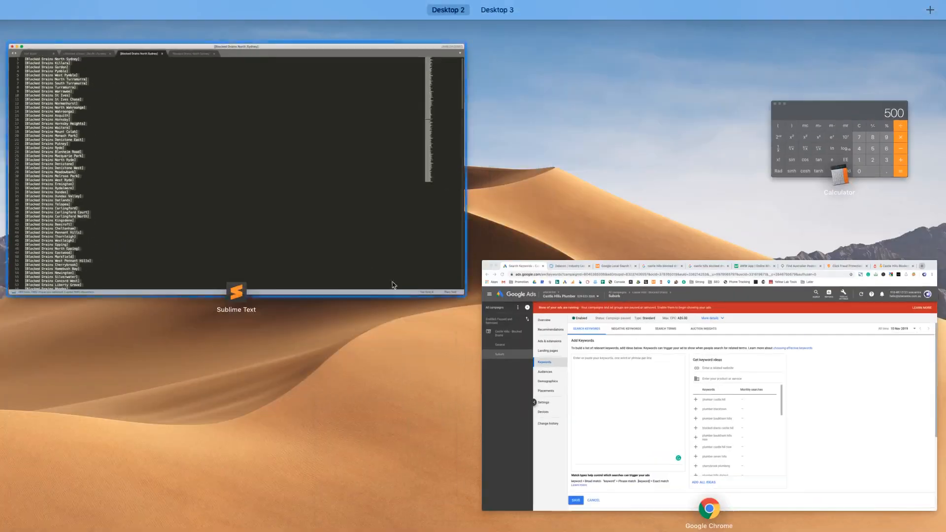
left_click(627, 346)
left_click(302, 274)
key("super+v")
left_click(196, 512)
scroll(798, 244, "down", 5)
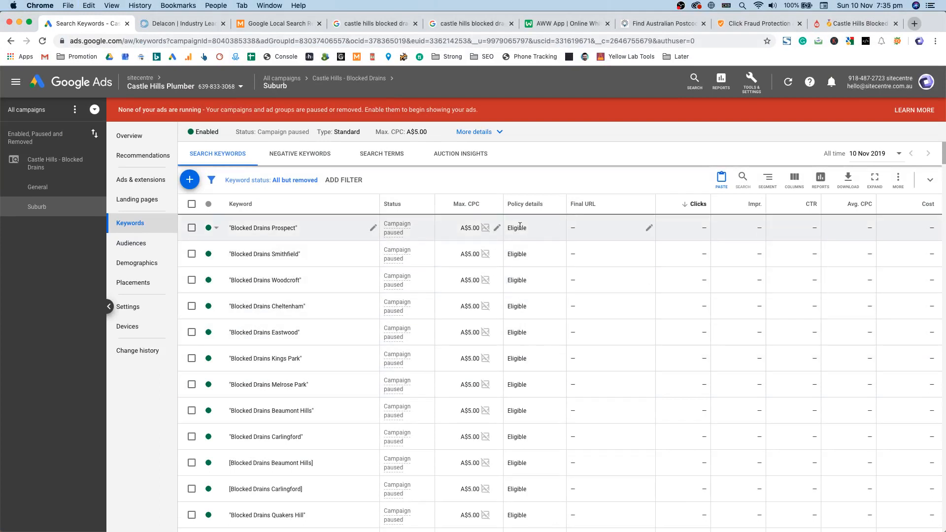
left_click(143, 180)
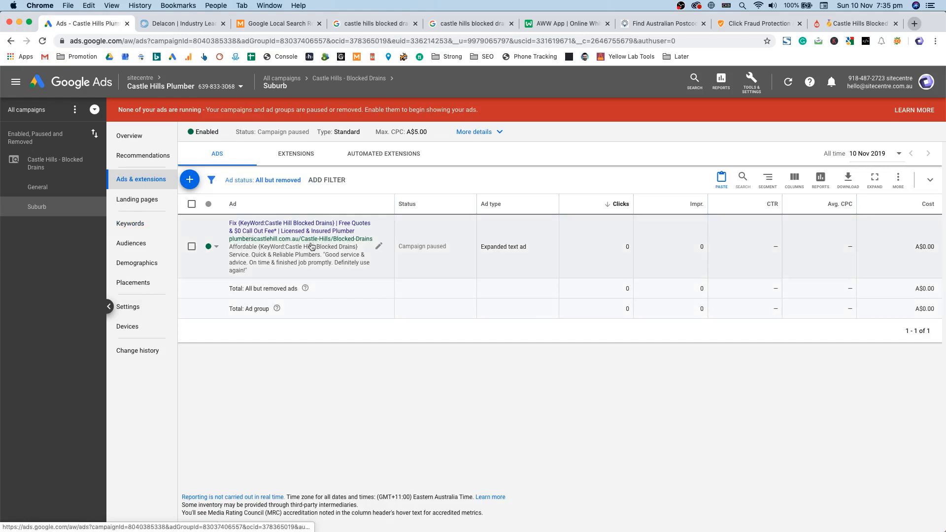
Step: Open the Suburb text ad for editing and change Display path 1 to Plumber
left_click(379, 246)
left_click(389, 254)
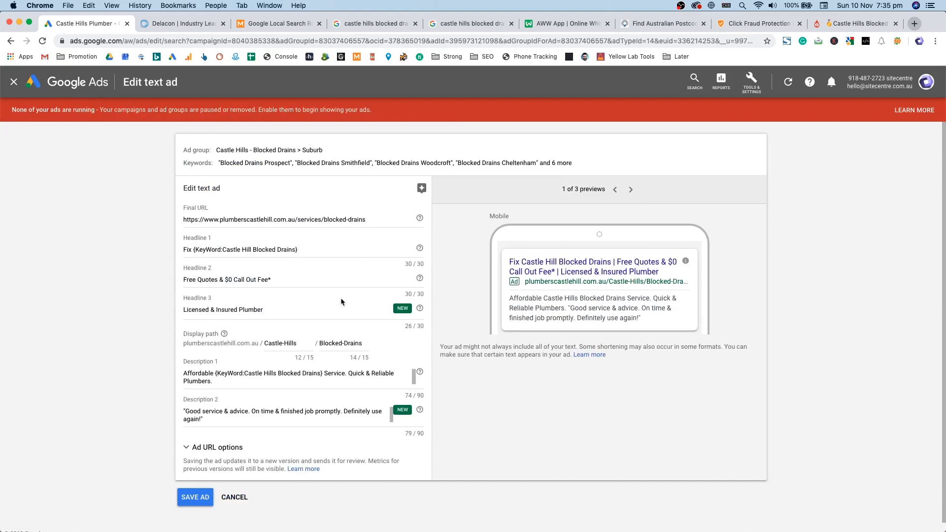
triple_click(291, 344)
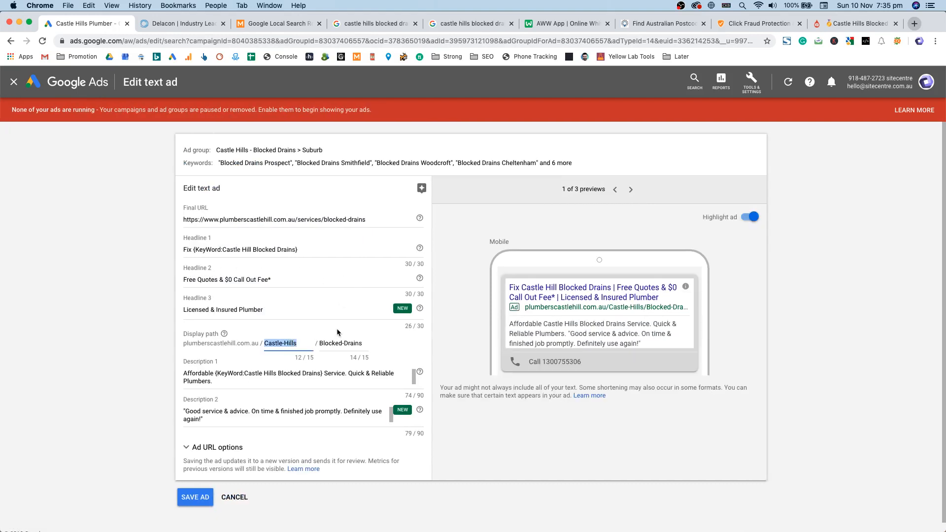
type("Plumber")
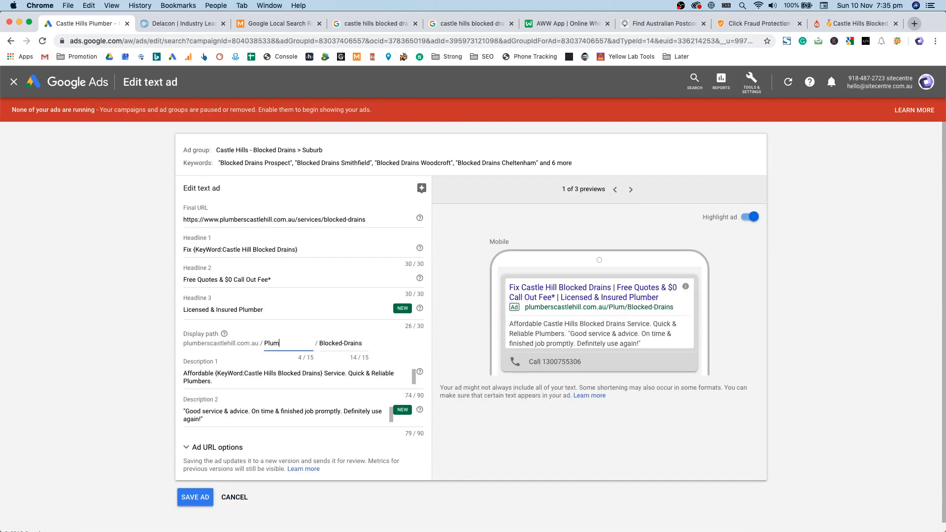
key("Tab")
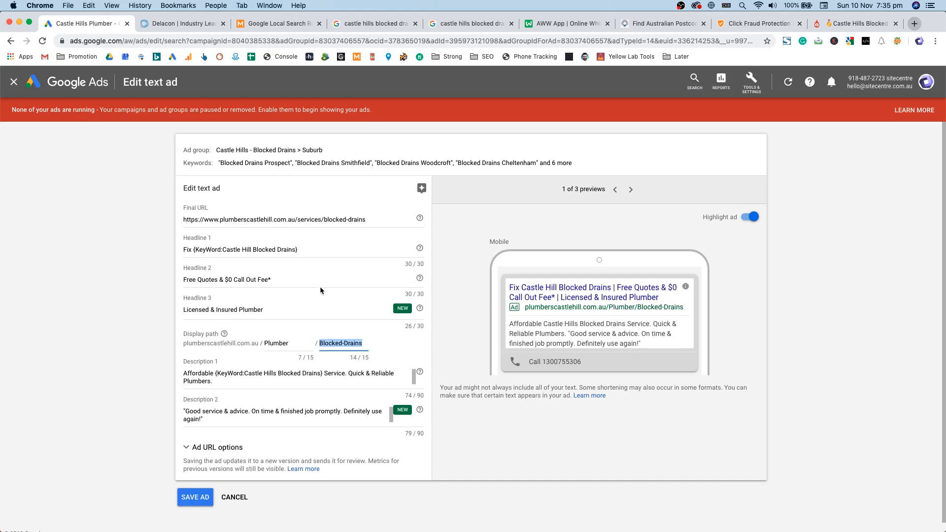
left_click(306, 344)
Step: Inspect Headline 1's keyword insertion default text, then cancel and leave without saving
left_click(232, 249)
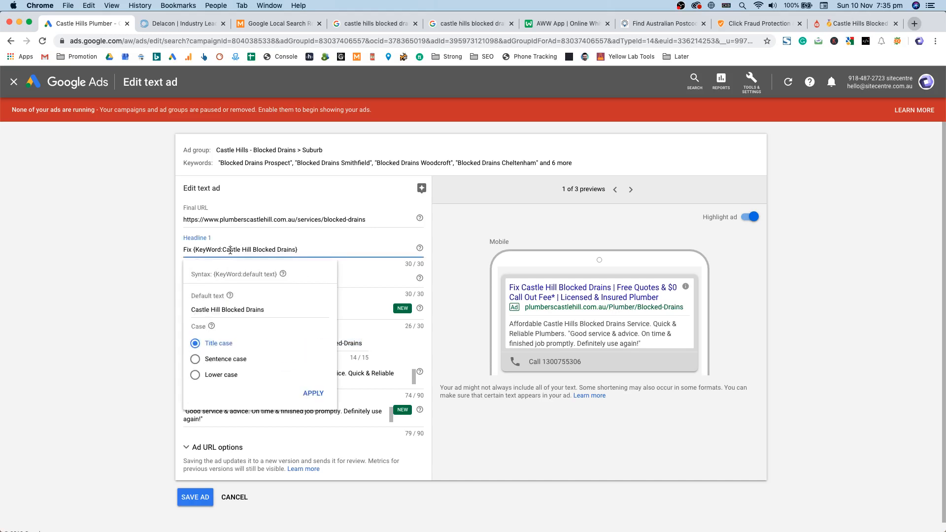
left_click_drag(217, 310, 201, 310)
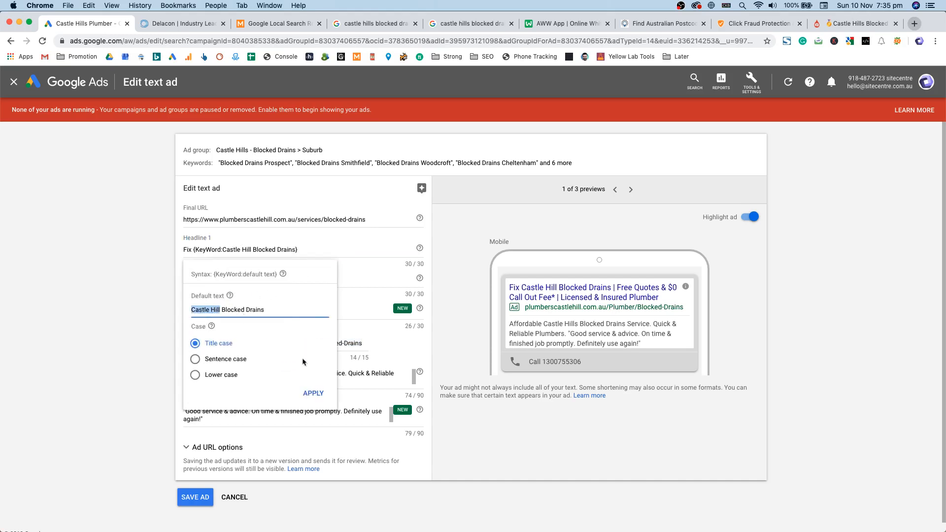
left_click(373, 345)
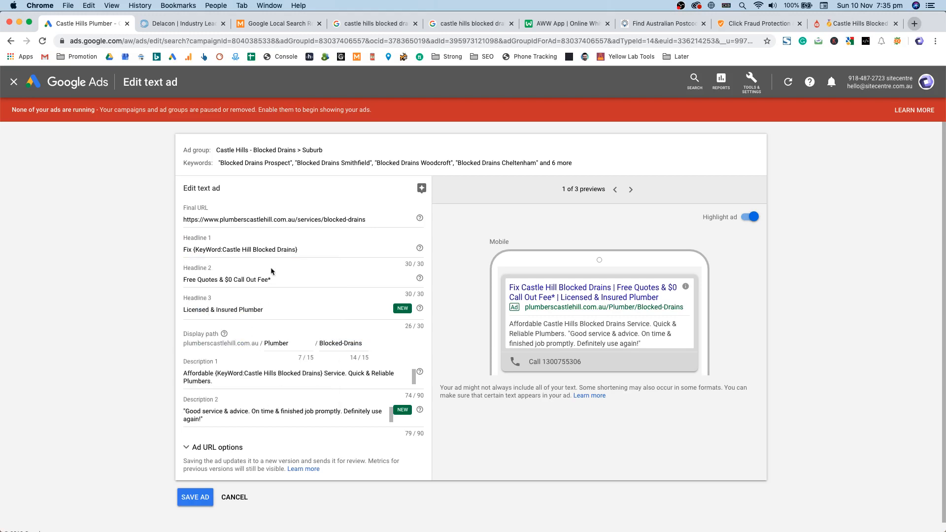
left_click(234, 498)
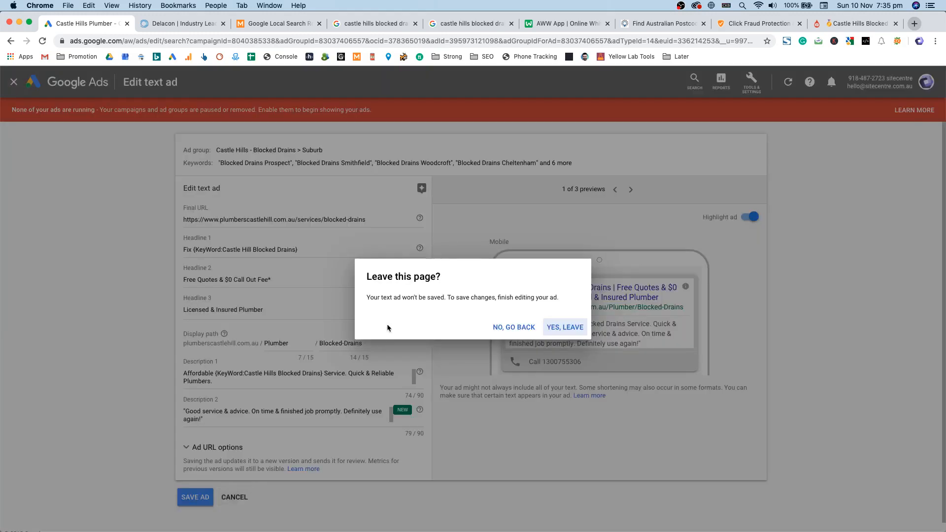
left_click(555, 335)
Step: Append ?l=Prospect to the blocked-drains page URL, load it, and copy the new address
left_click(848, 23)
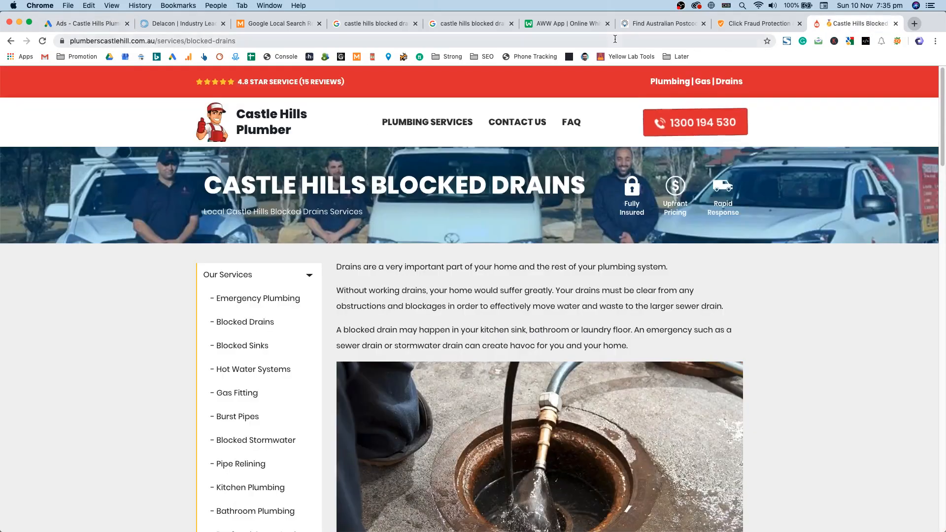
double_click(615, 39)
left_click(288, 39)
type("?l")
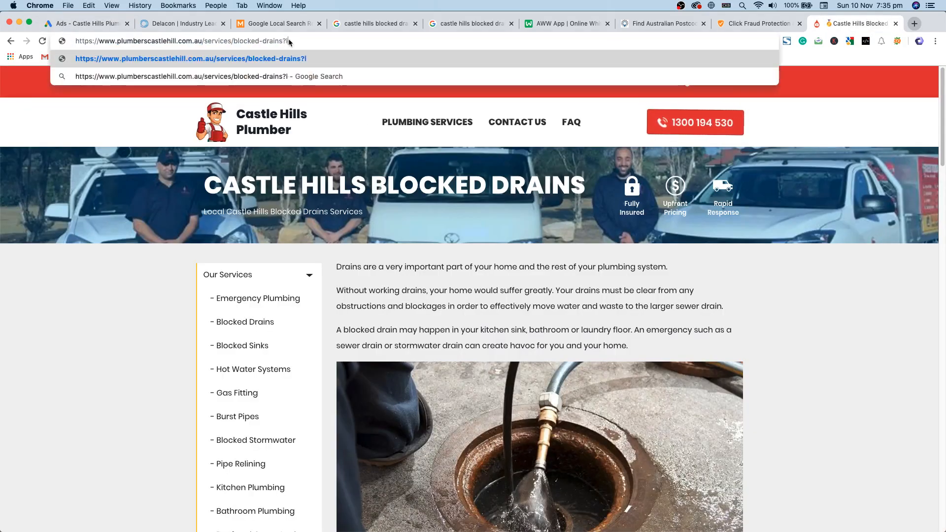
type("=Pos")
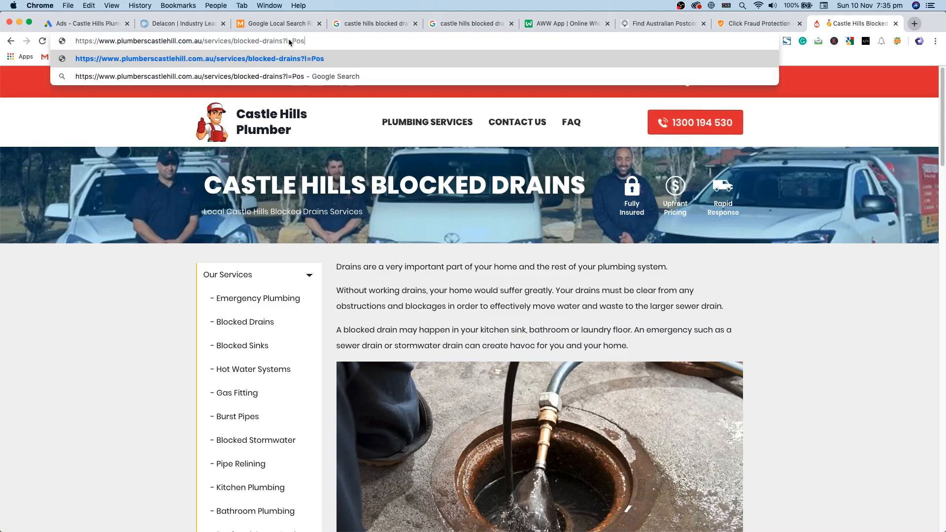
key("BackSpace")
key("BackSpace")
type("rospect")
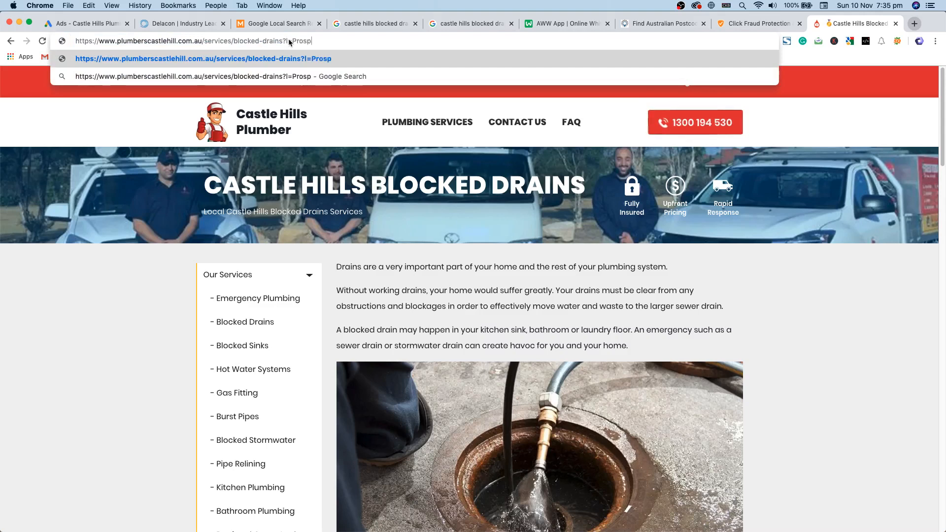
key("Return")
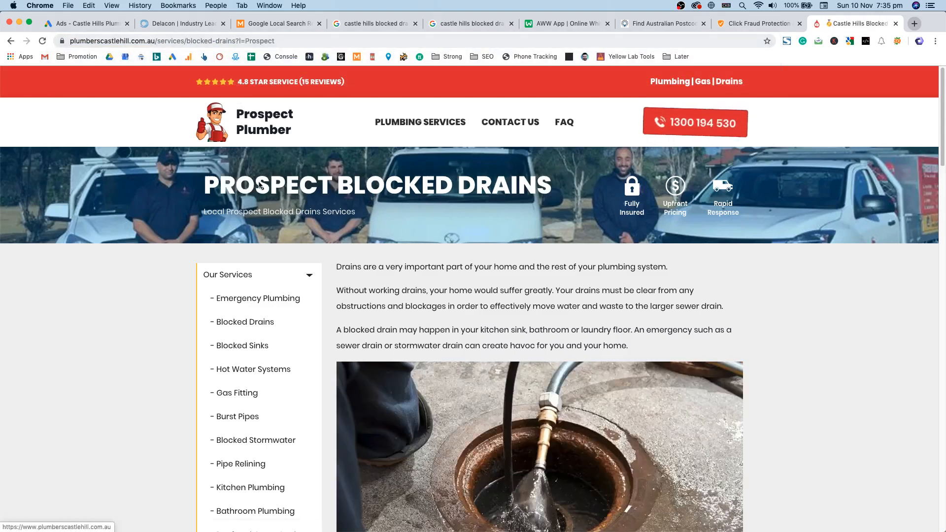
left_click(393, 41)
key("super+c")
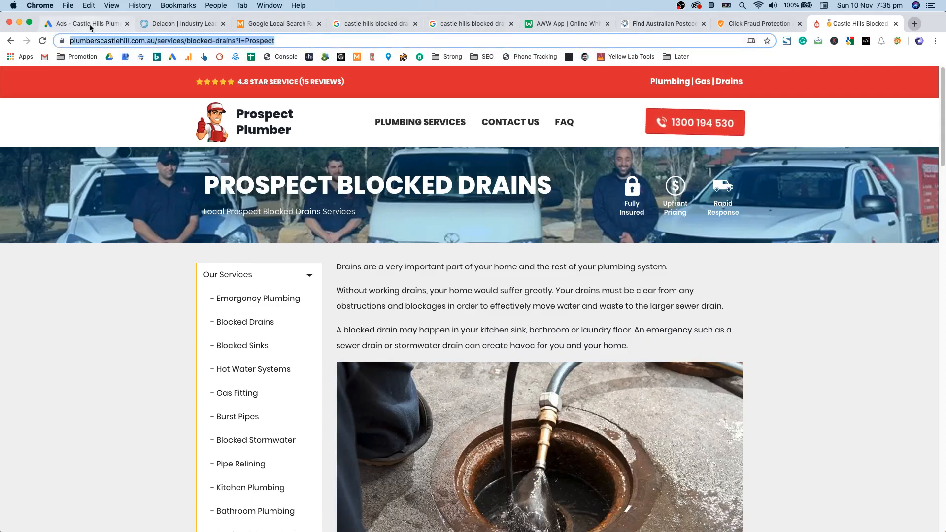
key("ctrl+Up")
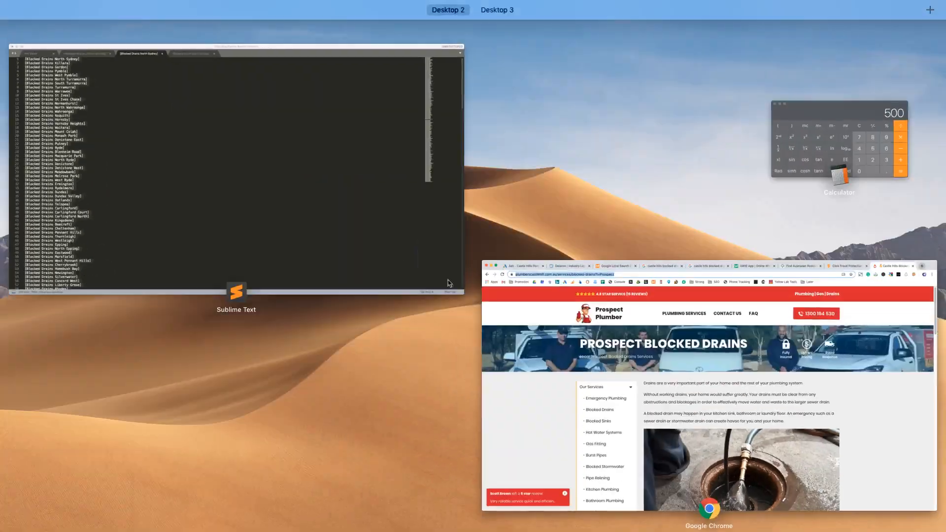
Step: Undo the earlier edits so the document holds only the bare suburb list
left_click(434, 240)
key("super+z")
key("super+z")
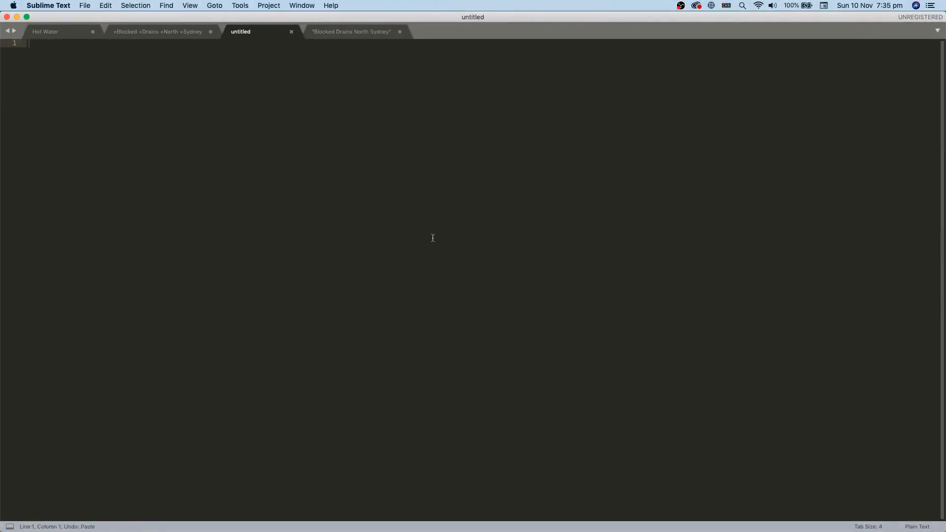
left_click(139, 31)
key("super+z")
key("super+z")
key("super+z")
key("super+z")
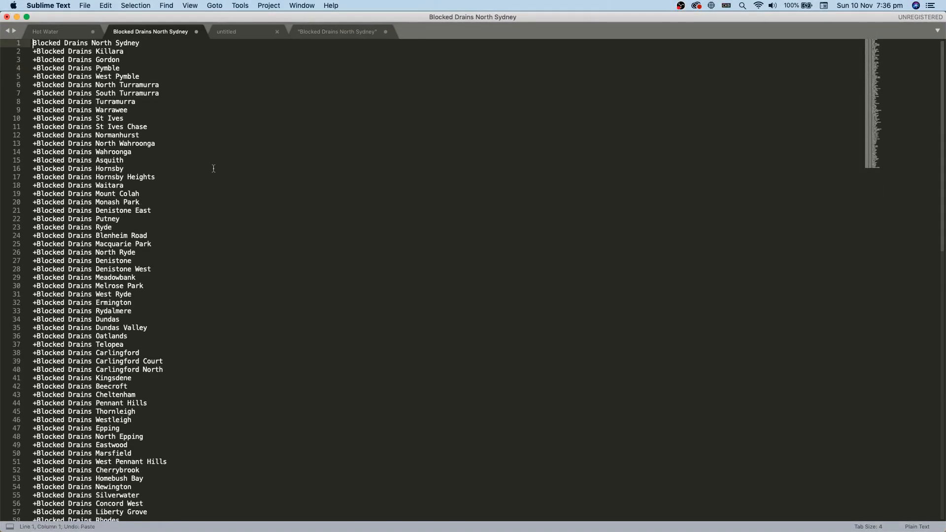
key("super+z")
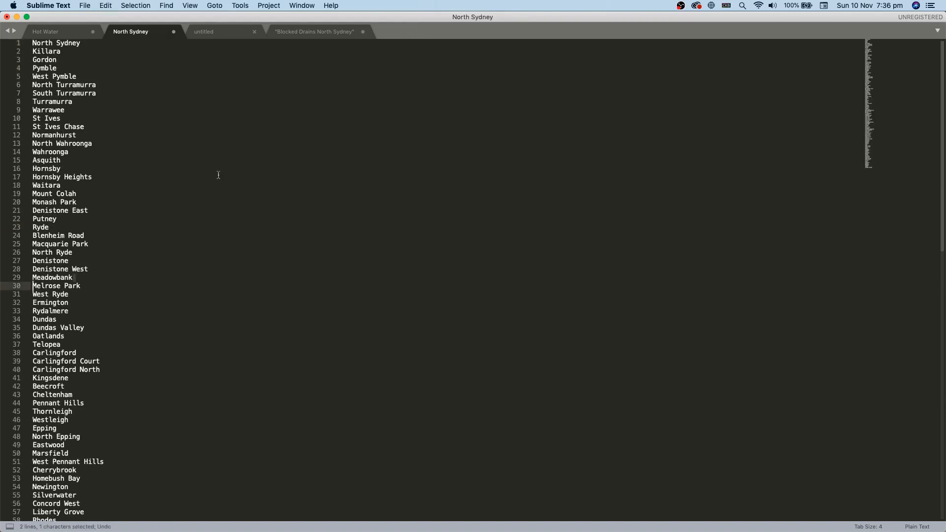
scroll(203, 346, "down", 20)
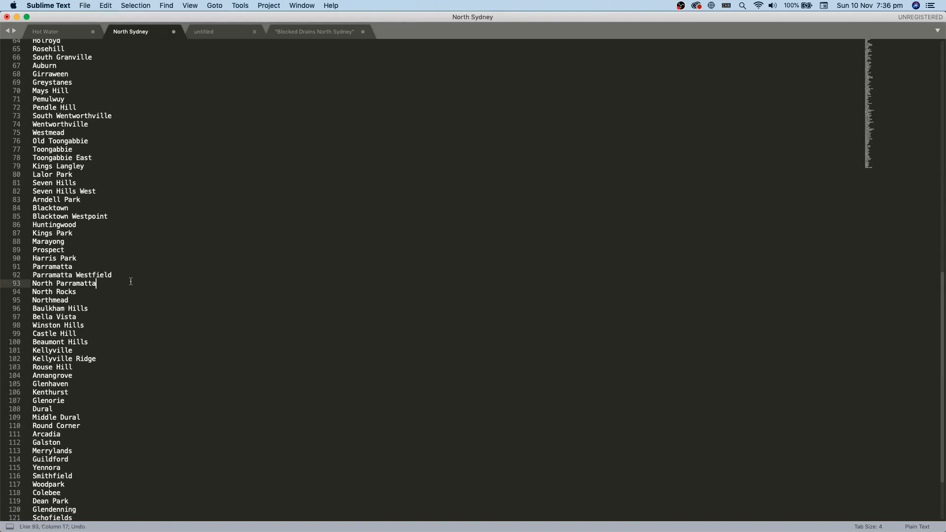
Step: Copy a line break between suburbs and load it into Find and Replace
left_click_drag(30, 296, 35, 295)
left_click(86, 293)
left_click_drag(100, 294, 35, 302)
key("super+c")
key("super+alt+f")
left_click(169, 508)
key("super+a")
key("super+v")
Step: Replace every line break with a new line plus the blocked-drains ?l= page address
key("ctrl+Up")
left_click(316, 197)
left_click(323, 39)
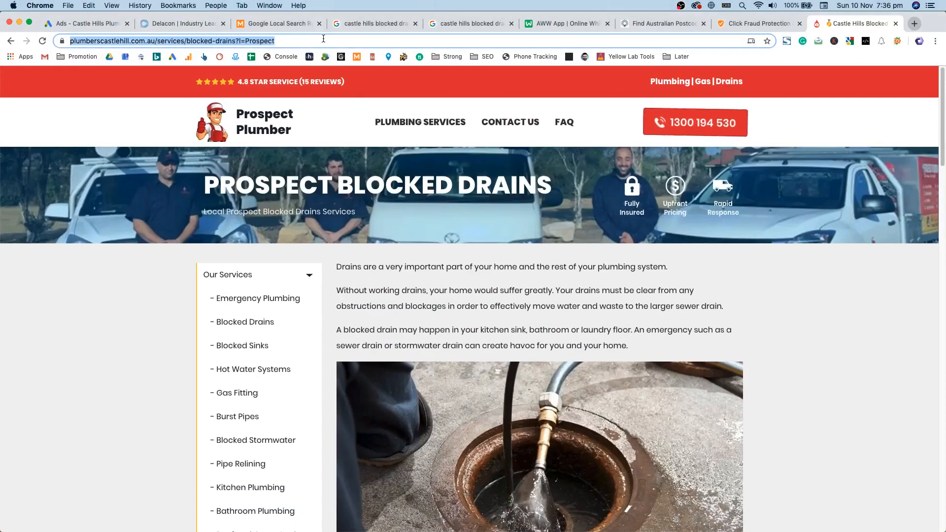
key("ctrl+Up")
left_click(345, 267)
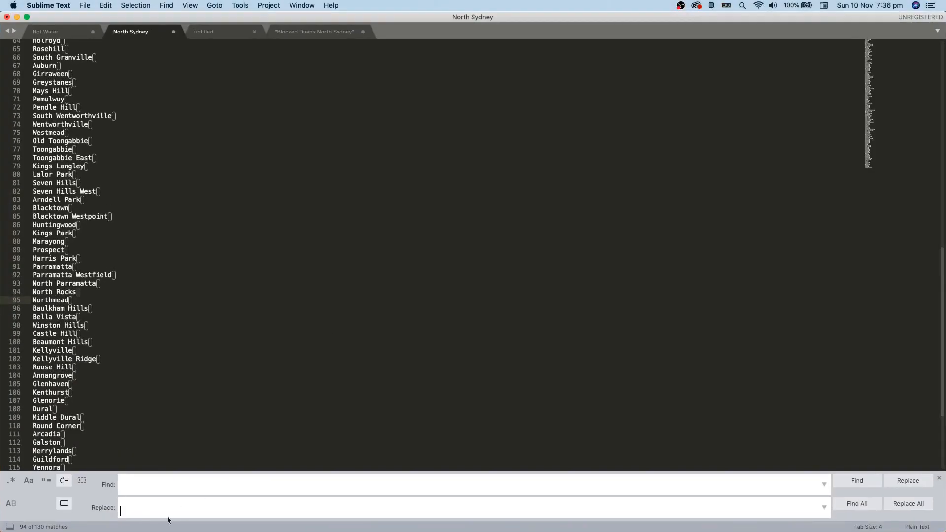
key("super+v")
key("super+g")
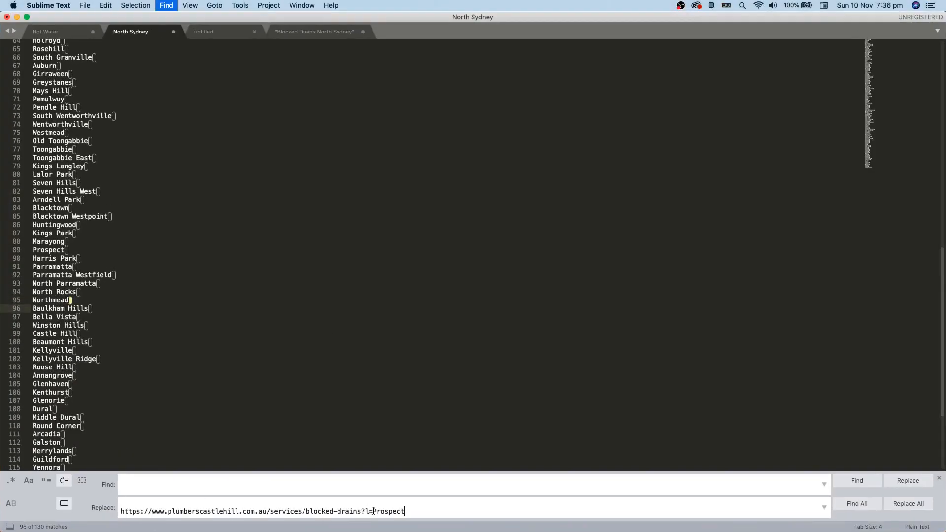
key("BackSpace")
left_click(909, 504)
Step: Add the blocked-drains address prefix before North Sydney on the first line
scroll(401, 338, "up", 15)
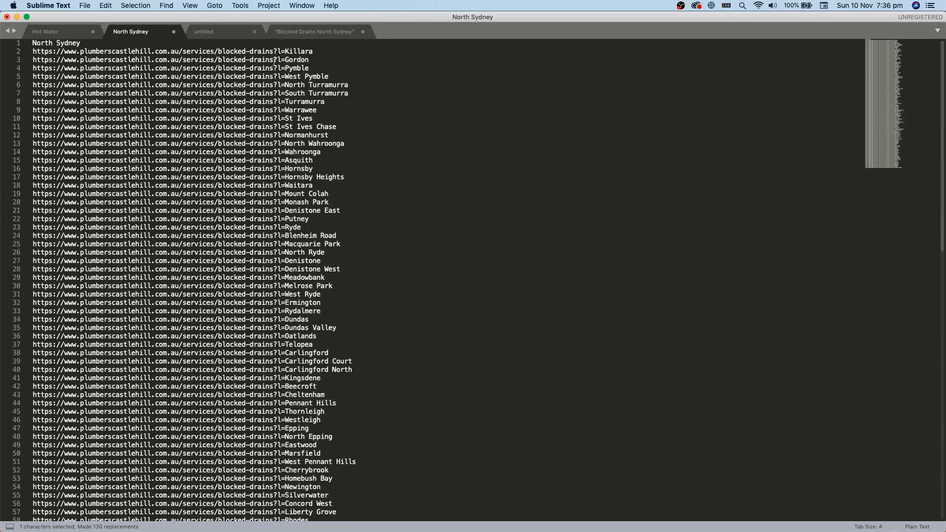
left_click_drag(285, 52, 32, 51)
key("super+c")
left_click(32, 43)
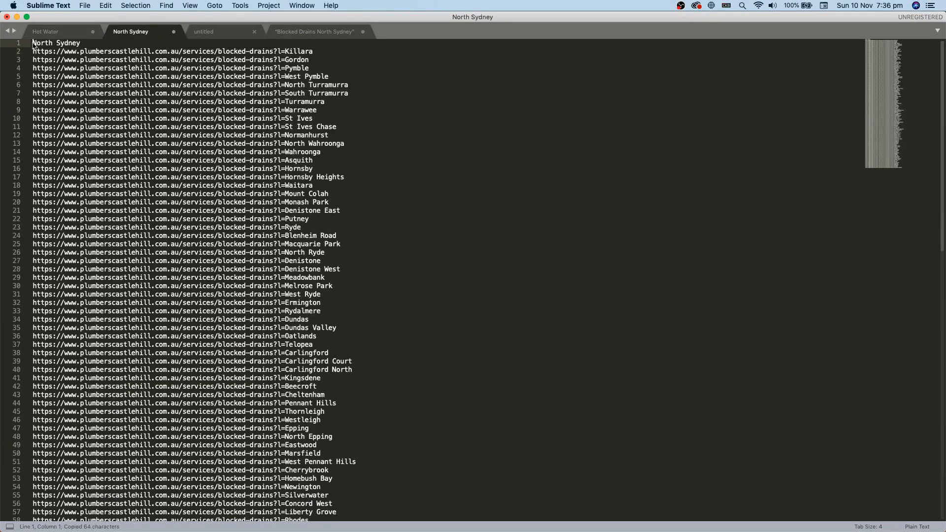
key("super+v")
Step: Replace every space in the suburb names with a hyphen
left_click_drag(306, 43, 309, 43)
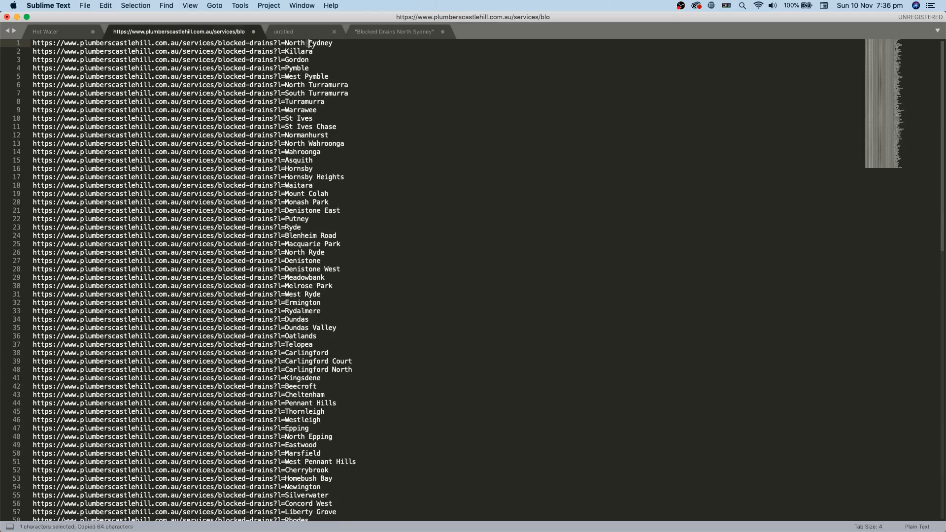
key("super+alt+f")
triple_click(364, 512)
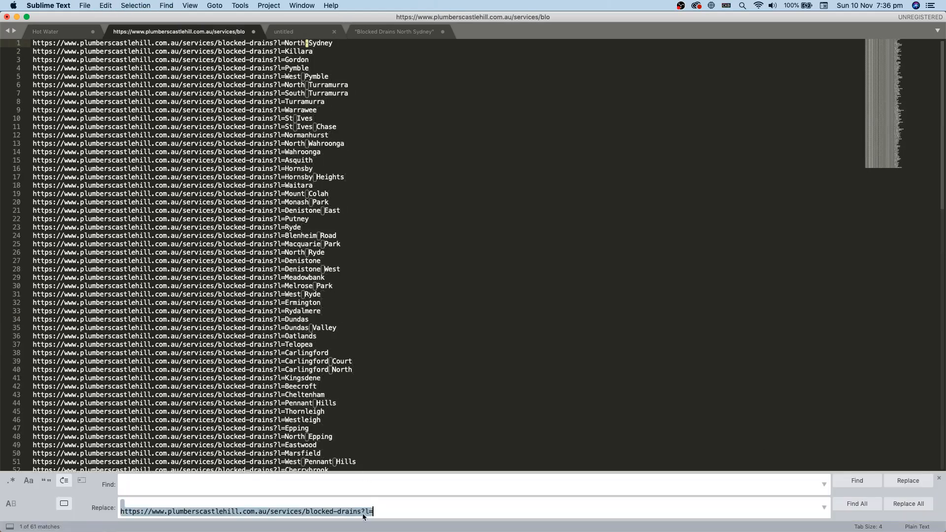
type("-")
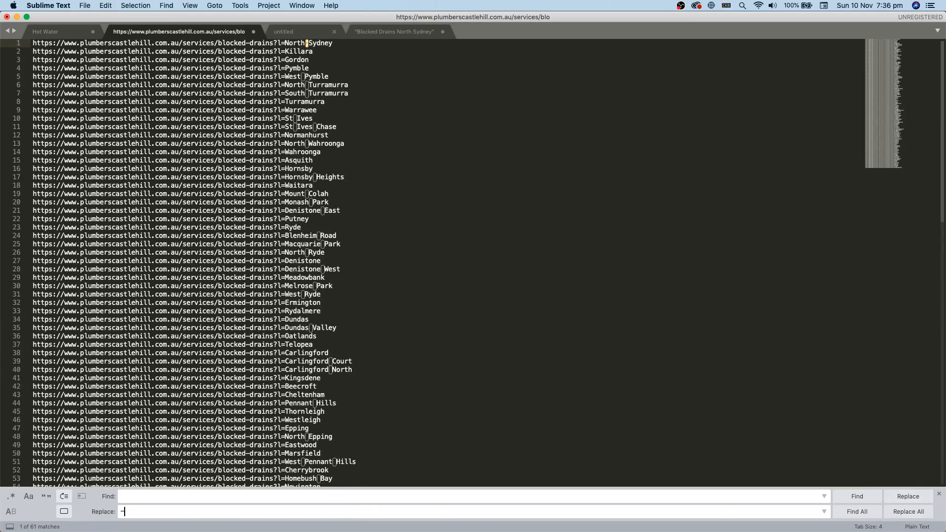
left_click(901, 513)
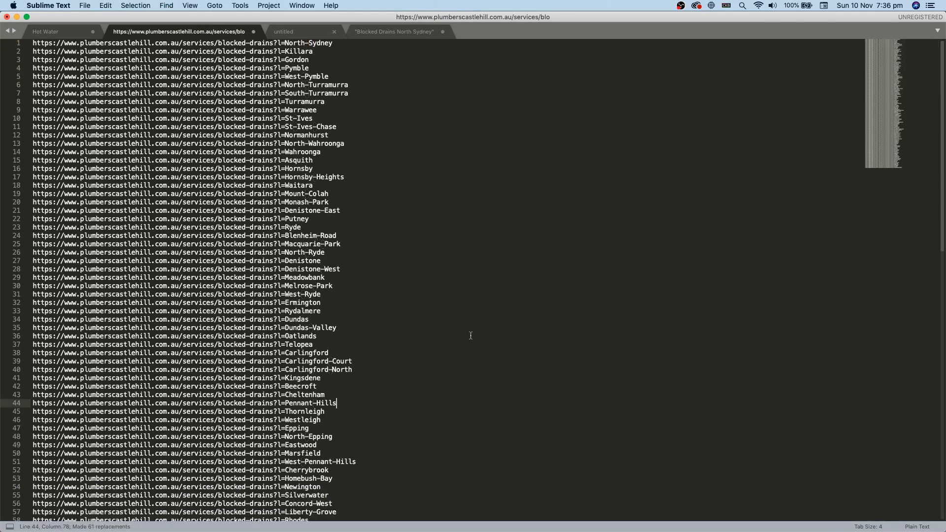
Step: Test the Carlingford-Court URL in a new Chrome tab, then close it
left_click(340, 361)
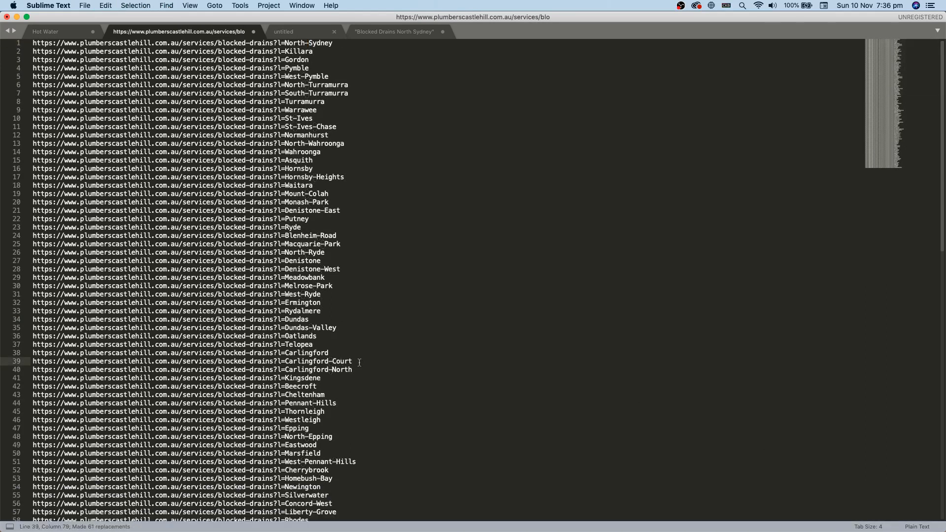
key("ctrl+Up")
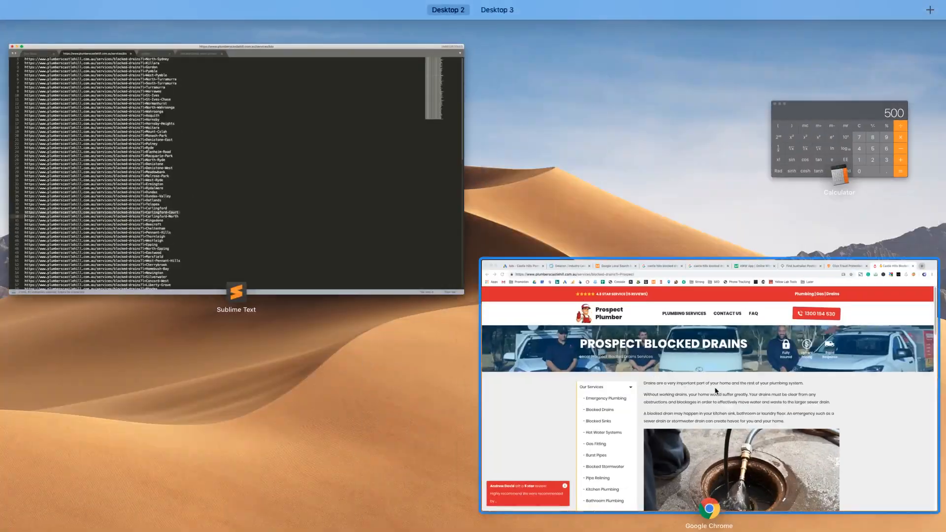
left_click(711, 385)
key("super+t")
key("super+v")
key("Return")
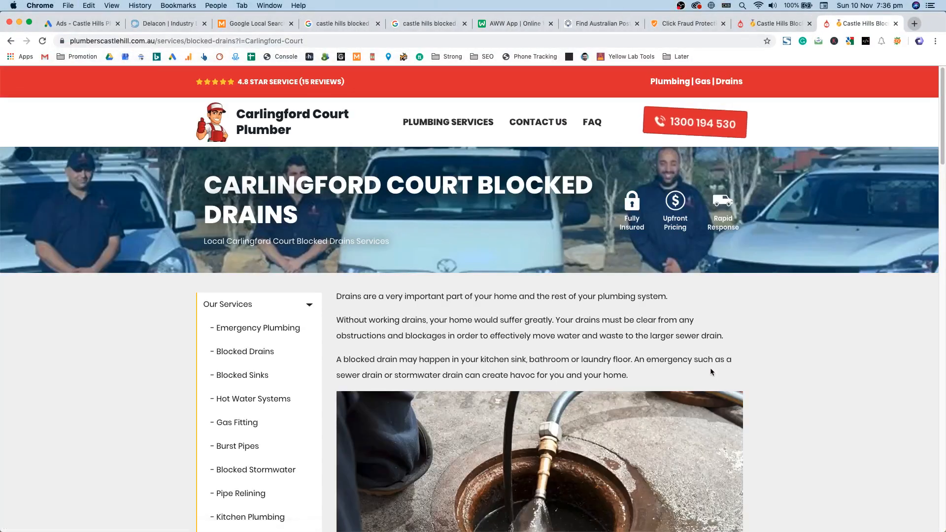
key("super+w")
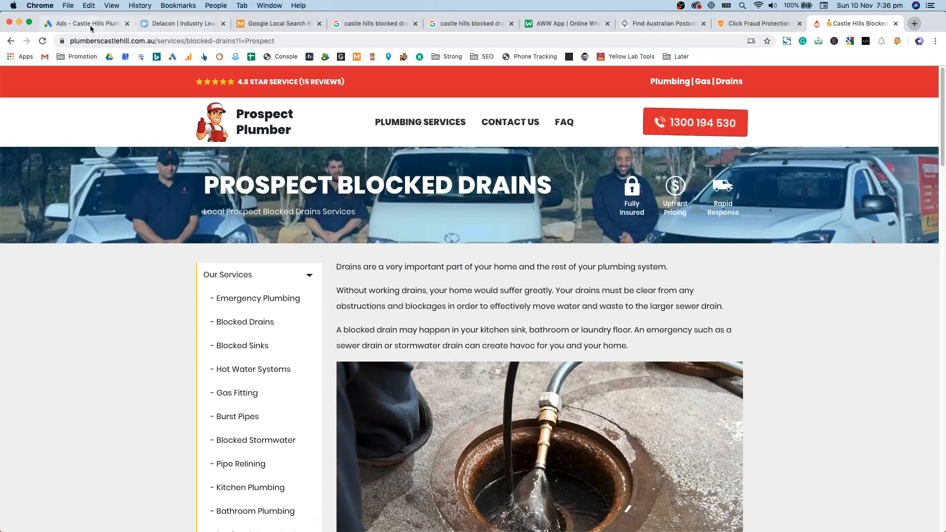
key("super+1")
Step: Export the Suburb ad group's keyword list as a .csv file
left_click(133, 223)
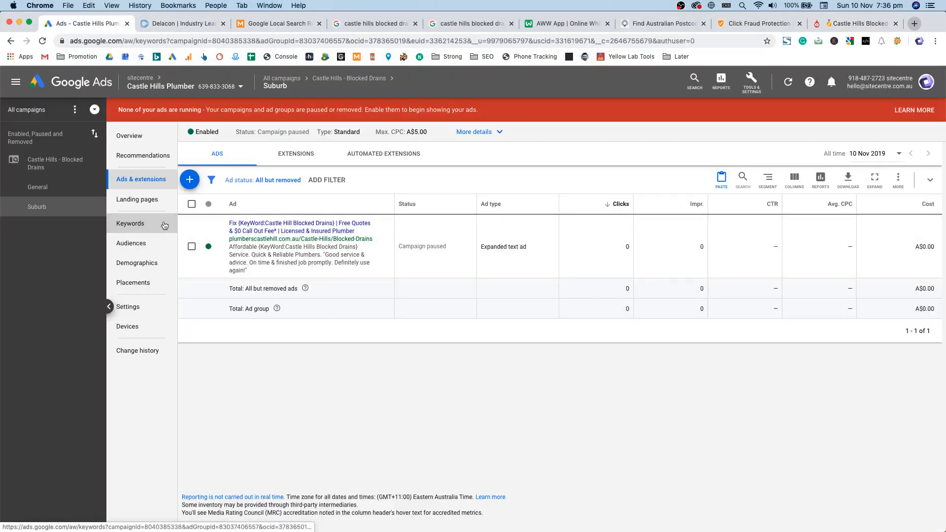
left_click(192, 205)
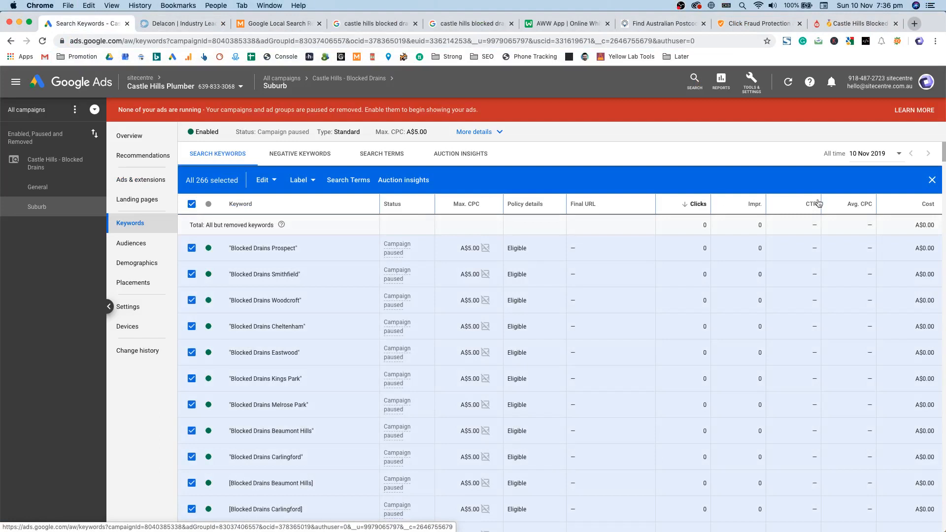
left_click(932, 180)
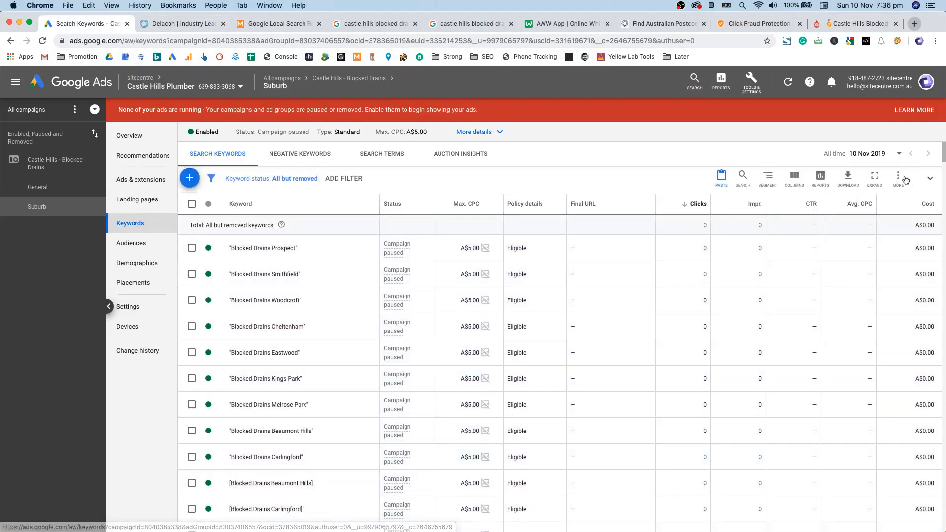
left_click(847, 180)
left_click(824, 246)
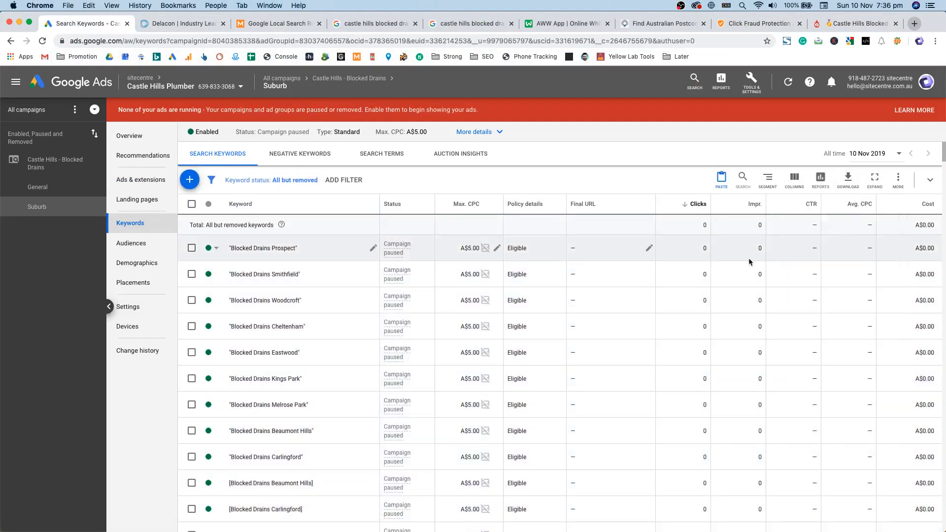
scroll(609, 245, "down", 4)
scroll(611, 276, "up", 5)
left_click(895, 182)
left_click(756, 320)
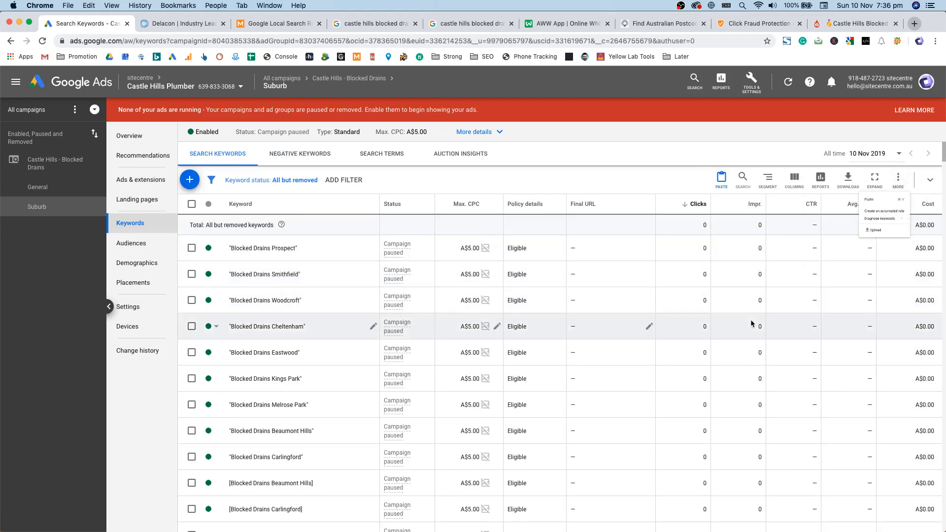
Step: Set the Prospect keyword's final URL to the blocked-drains page ending ?l=Prospect
left_click(592, 256)
key("super+v")
left_click(651, 265, "shift")
type("Prospect")
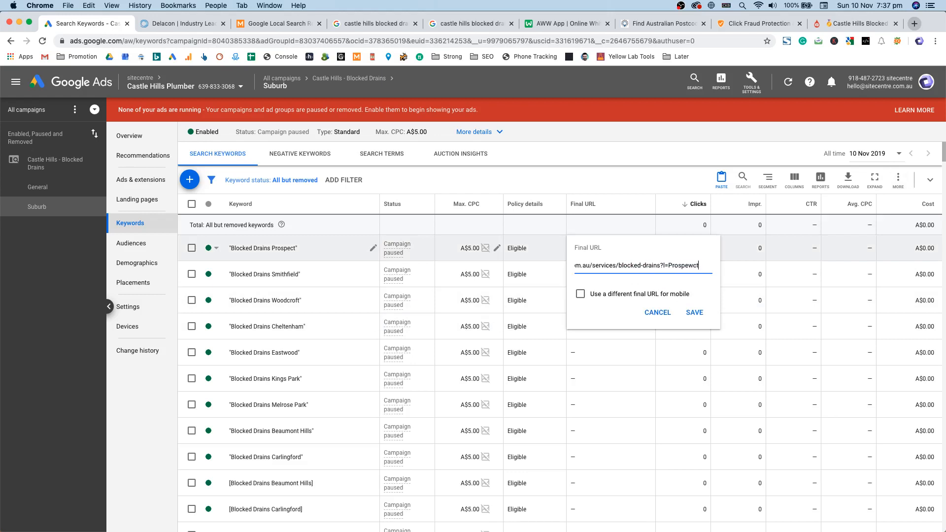
key("Return")
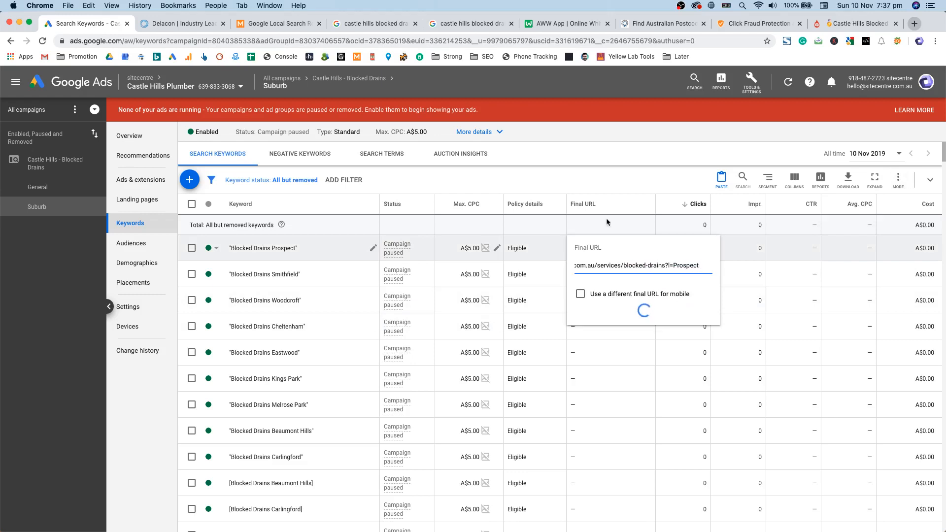
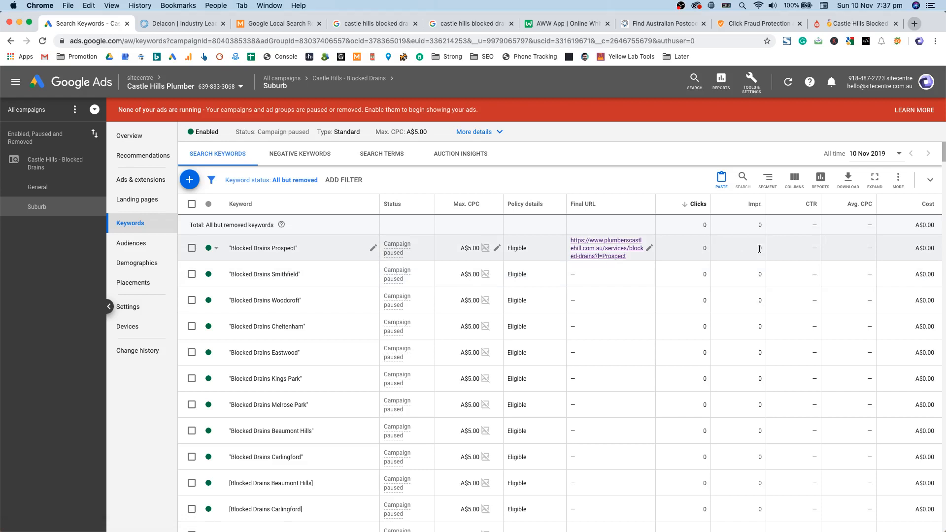
Step: Point out the Prospect keyword's zero impressions in the Suburb keyword table
double_click(727, 244)
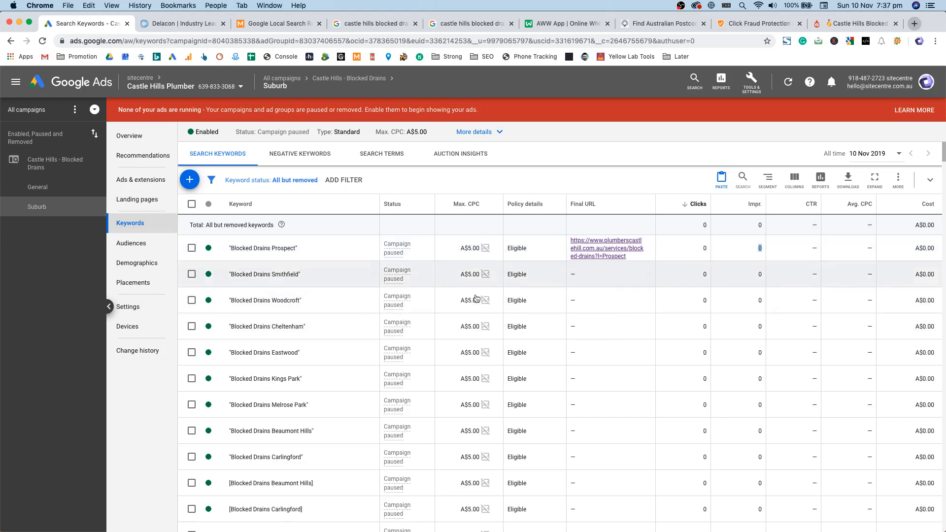
left_click(769, 257)
scroll(276, 285, "down", 2)
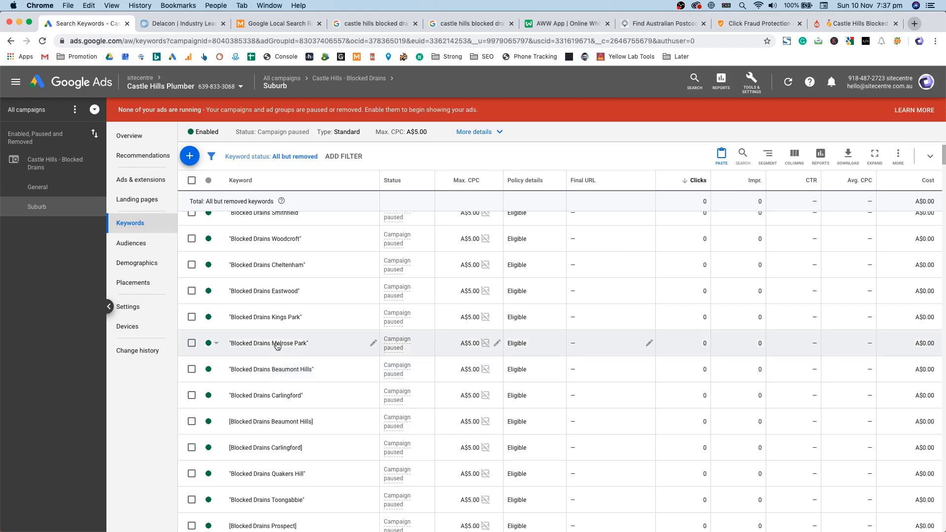
scroll(285, 338, "up", 3)
Step: Glance at the Suburb ad group's ads, then bring up the keyword table's column editor
left_click(157, 183)
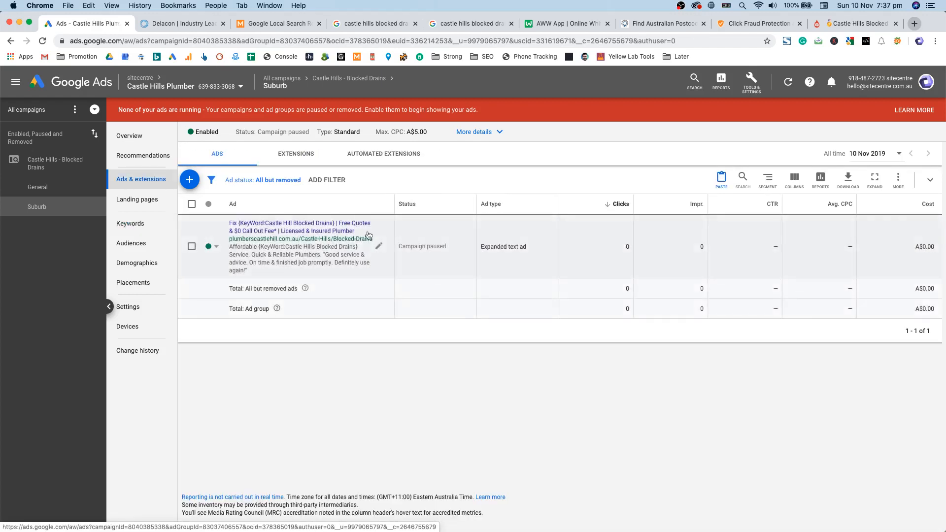
left_click(140, 223)
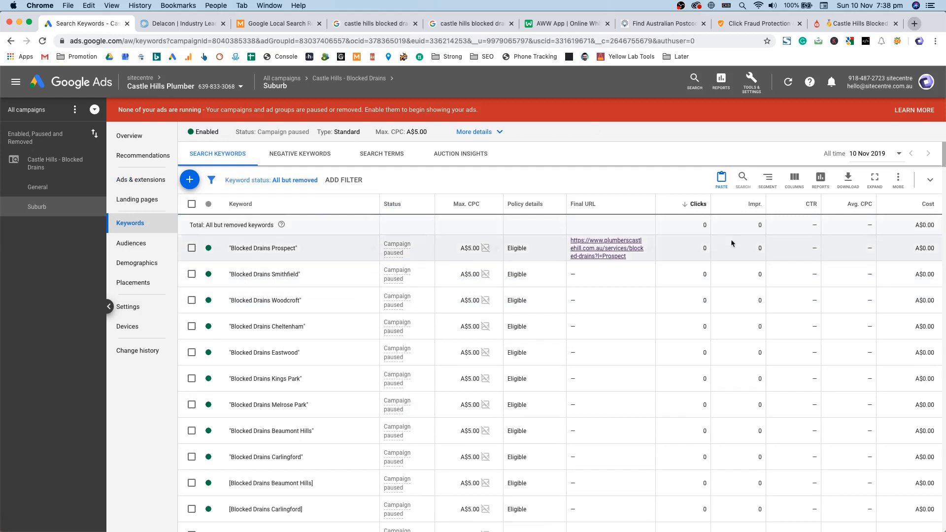
left_click(795, 179)
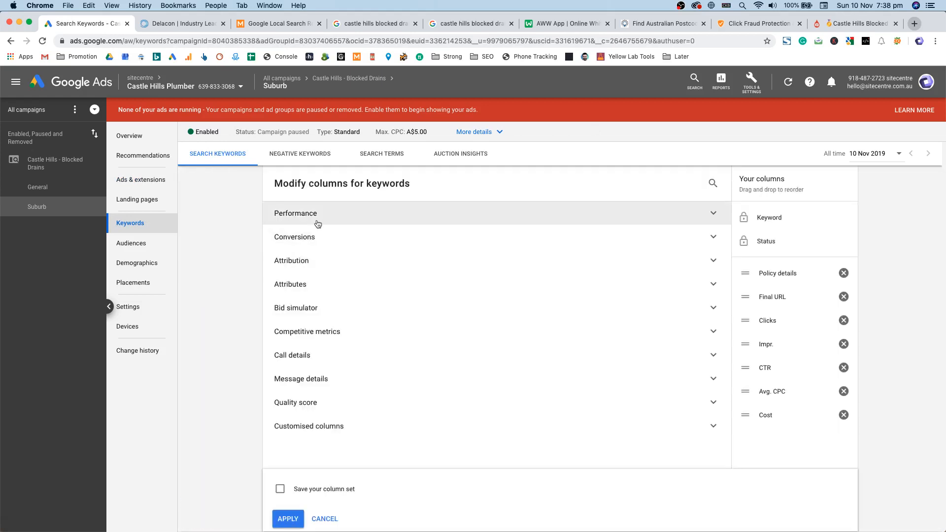
Step: Add the Conversions, Cost / conv. and Conv. rate columns
left_click(276, 215)
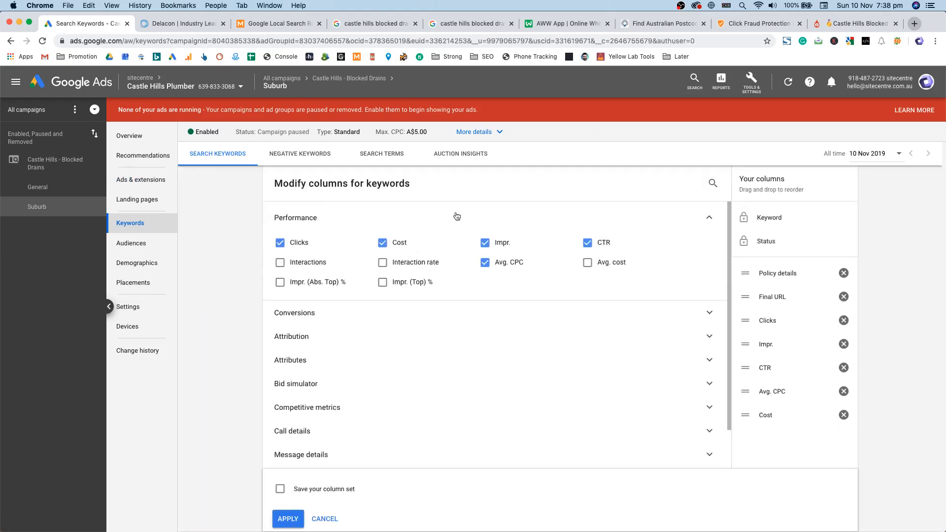
left_click(456, 216)
left_click(353, 239)
left_click(321, 272)
left_click(383, 266)
left_click(485, 266)
left_click(496, 238)
left_click(363, 269)
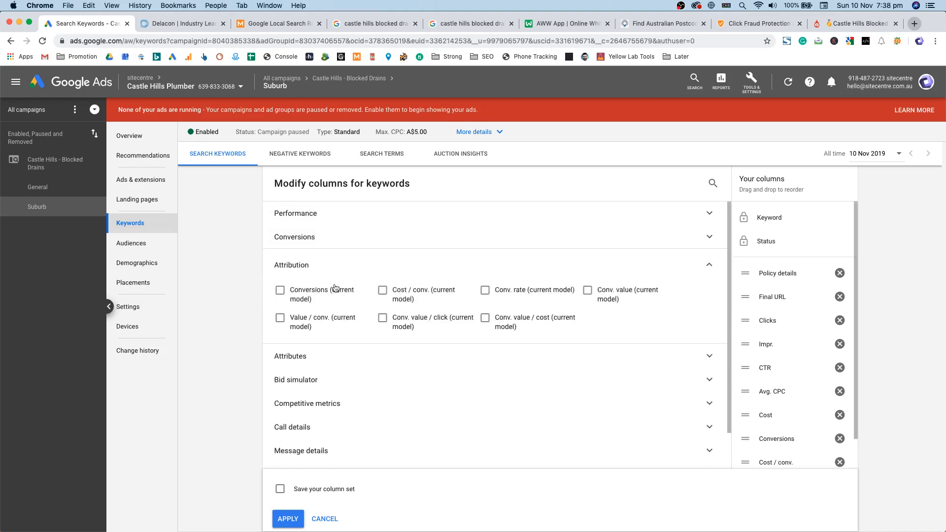
left_click(347, 262)
Step: Add the Est. top of page, Est. first page and Est. first position bid columns
left_click(329, 289)
left_click(324, 373)
left_click(485, 353)
left_click(588, 353)
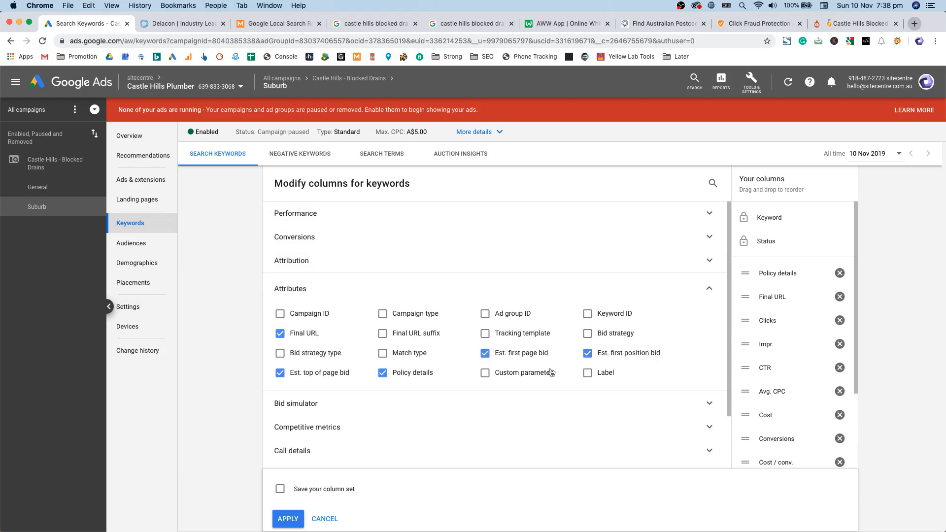
left_click(390, 288)
left_click(382, 313)
left_click(368, 308)
Step: Add the Search impr. share, Search top IS and Search abs. top IS columns
left_click(363, 332)
left_click(320, 362)
left_click(383, 361)
left_click(485, 361)
left_click(490, 330)
left_click(346, 365)
left_click(346, 364)
left_click(326, 383)
left_click(325, 380)
Step: Add Quality Score, Exp. CTR, Ad relevance and Landing page exp. columns, then apply
left_click(318, 407)
left_click(318, 432)
left_click(507, 435)
left_click(515, 456)
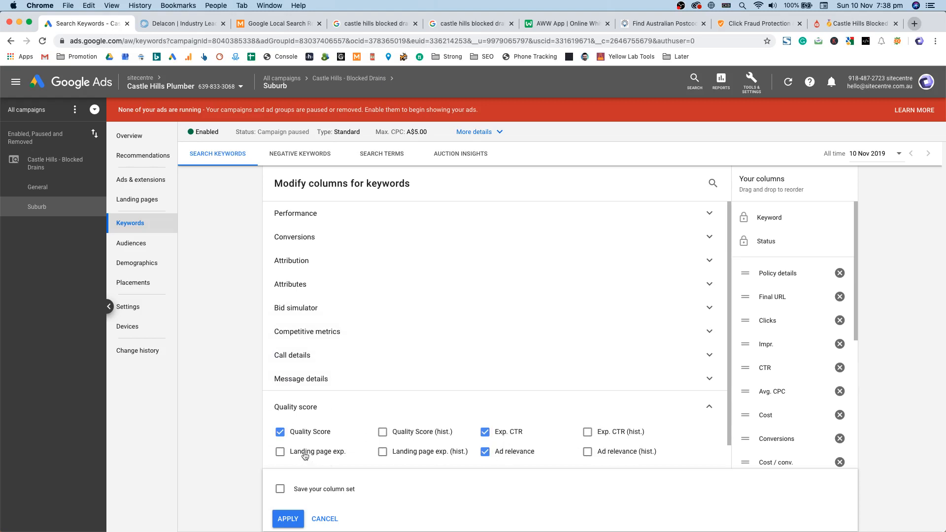
left_click(306, 457)
scroll(306, 457, "down", 1)
left_click(281, 519)
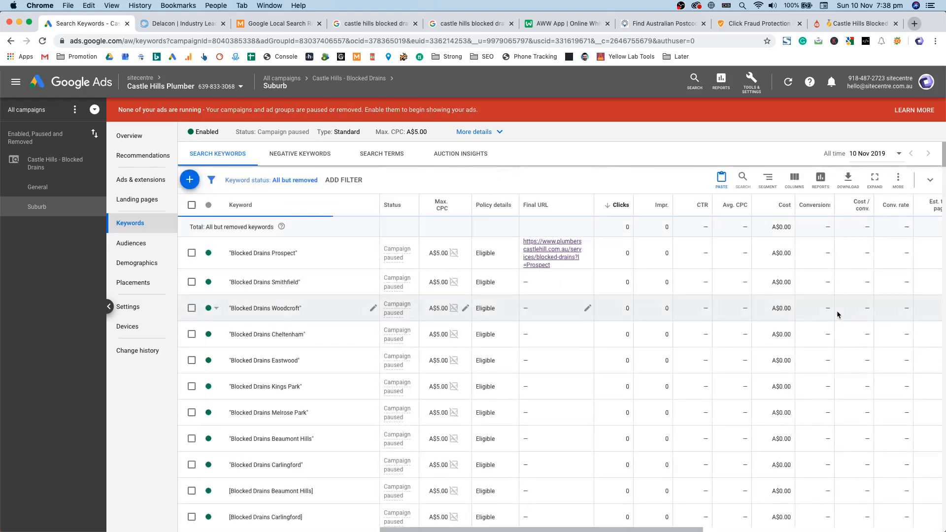
scroll(763, 498, "right", 10)
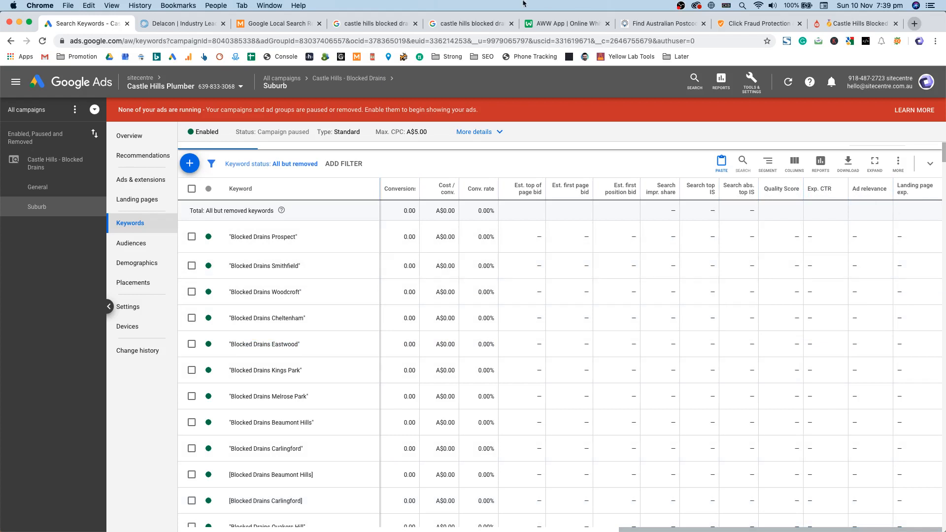
left_click(370, 23)
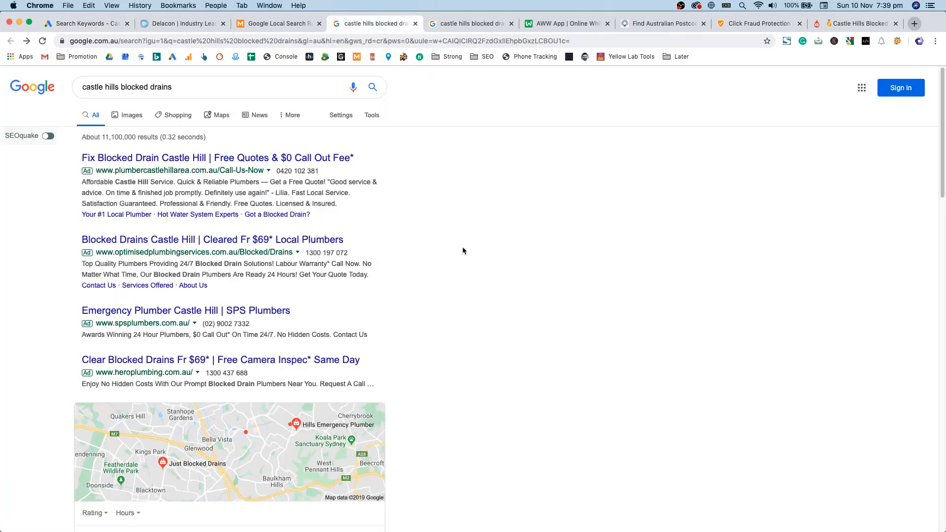
left_click(93, 23)
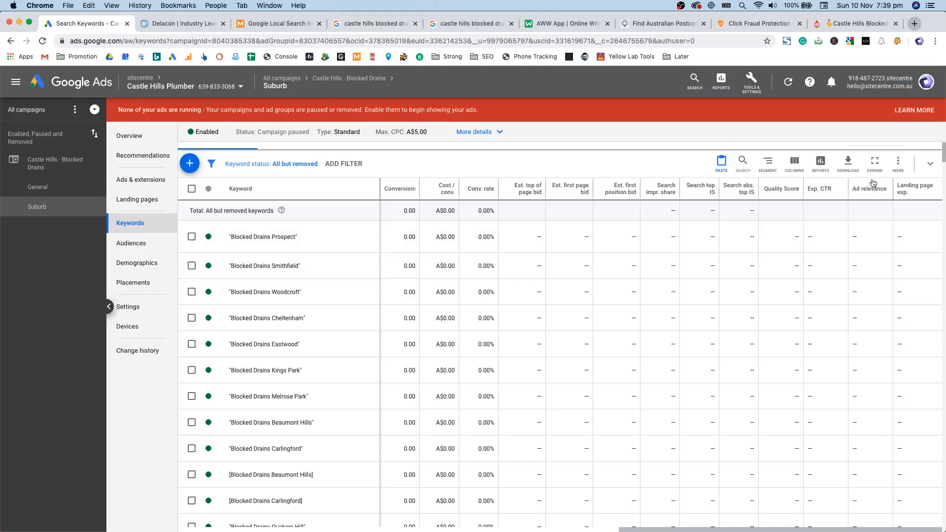
mouse_move(870, 193)
left_click(901, 25)
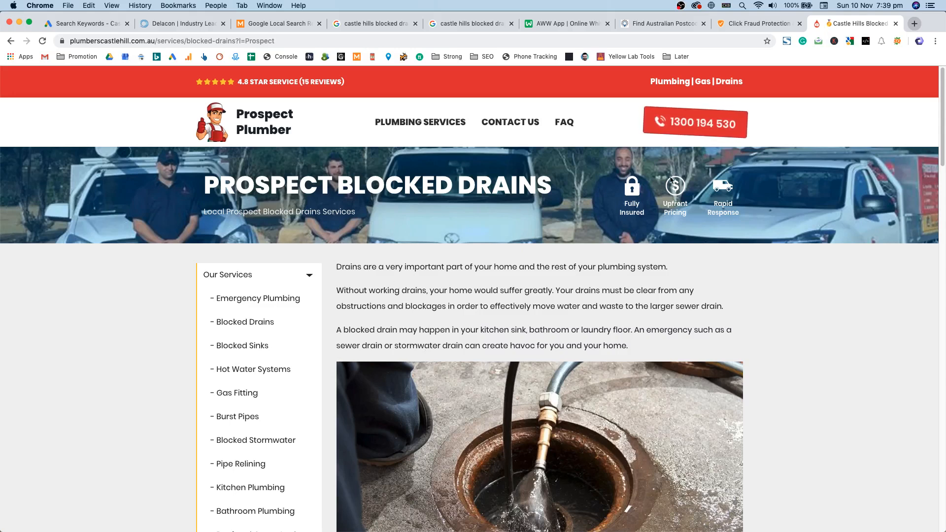
left_click(82, 24)
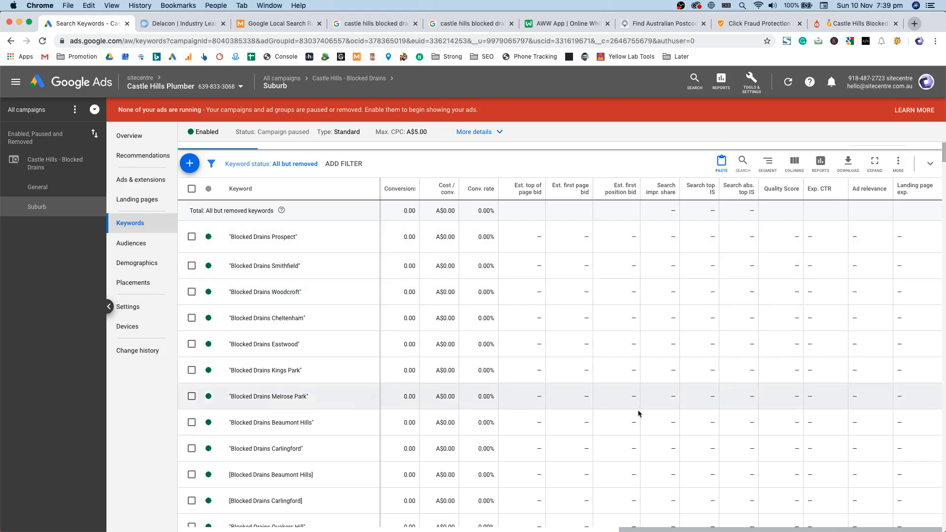
scroll(677, 512, "left", 10)
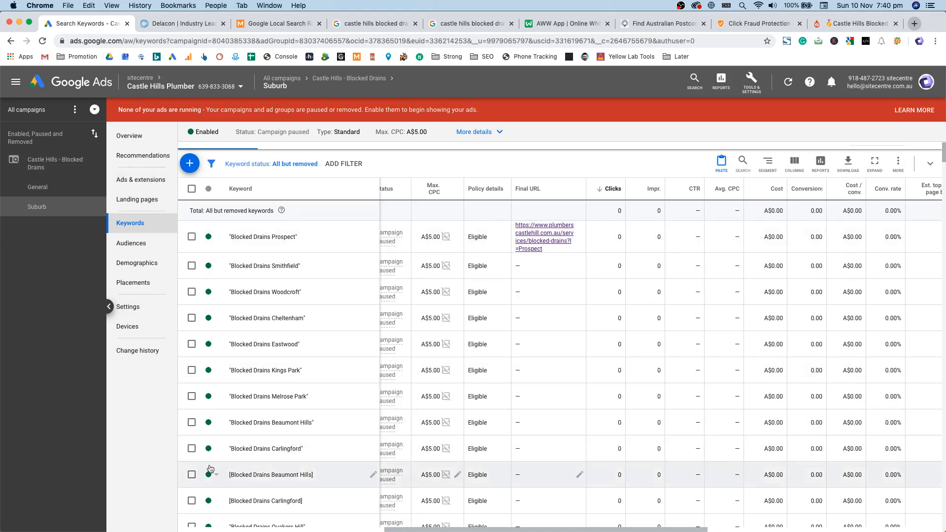
scroll(430, 530, "left", 1)
scroll(345, 396, "up", 1)
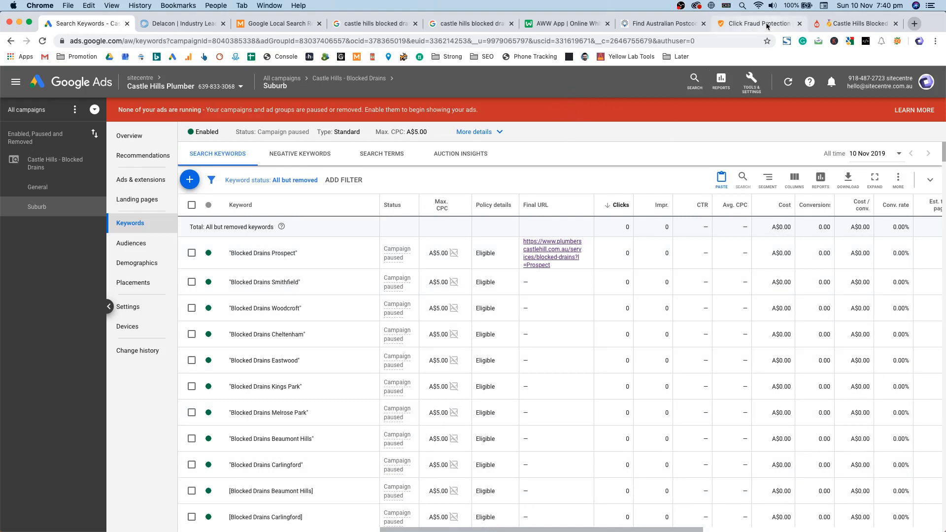
Step: Close the local search results tool and Castle Hills result tabs, then switch to ClickCease
left_click(304, 26)
key("super+w")
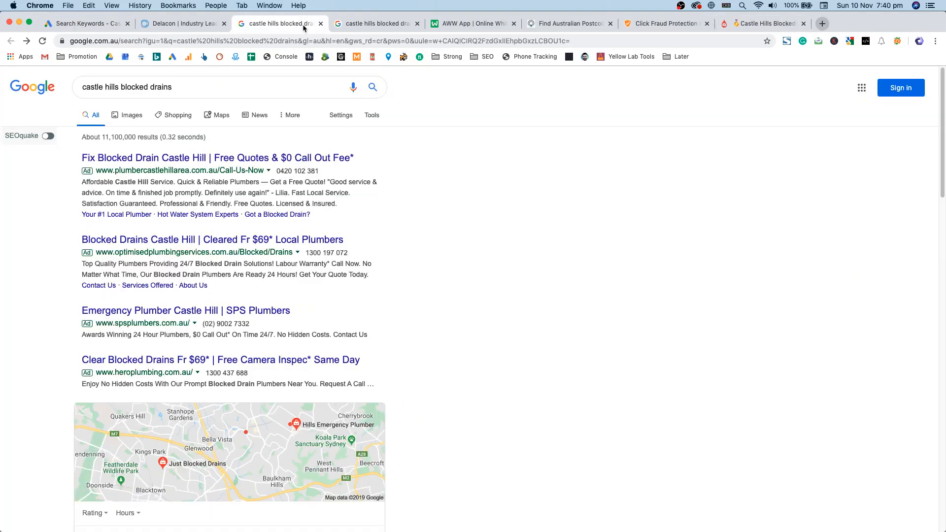
key("super+w")
key("super+w")
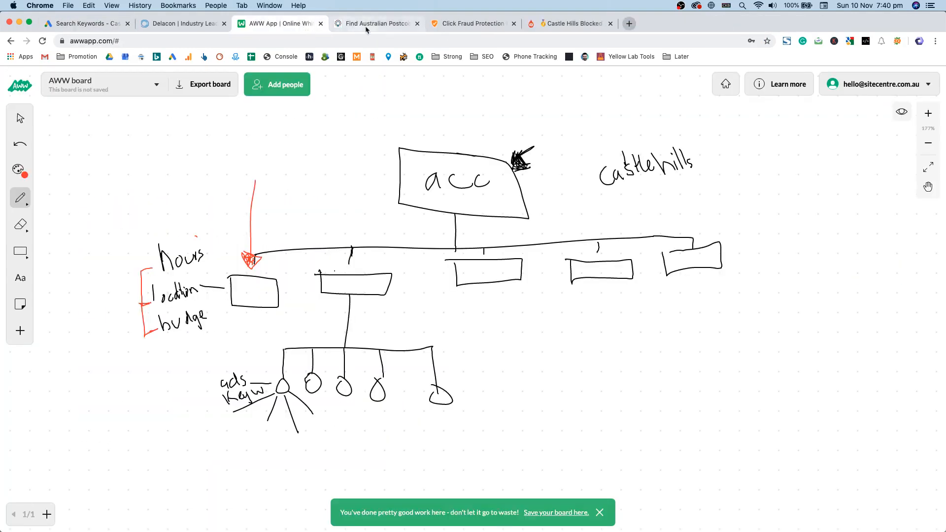
left_click(456, 24)
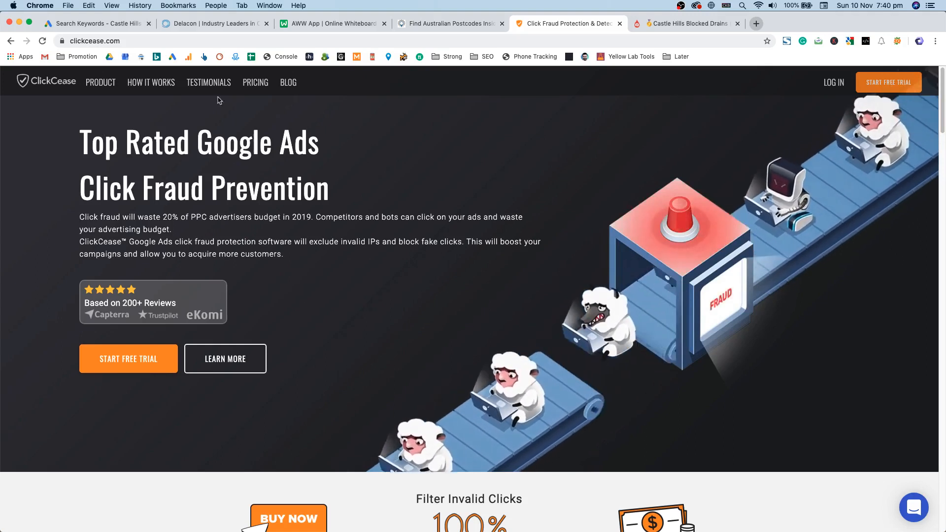
Step: Review ClickCease's pricing, highlighting the $15 Basic and $50/m Standard plan prices
left_click(255, 82)
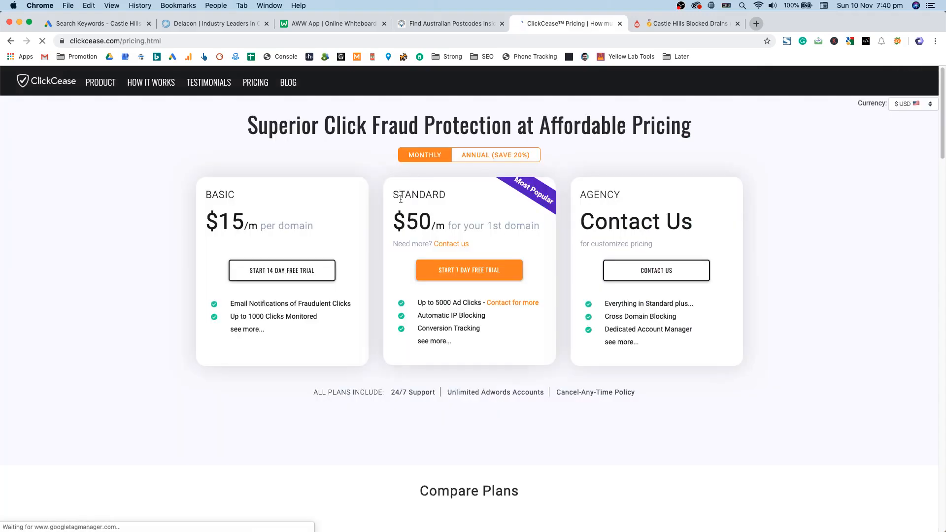
double_click(270, 226)
triple_click(270, 227)
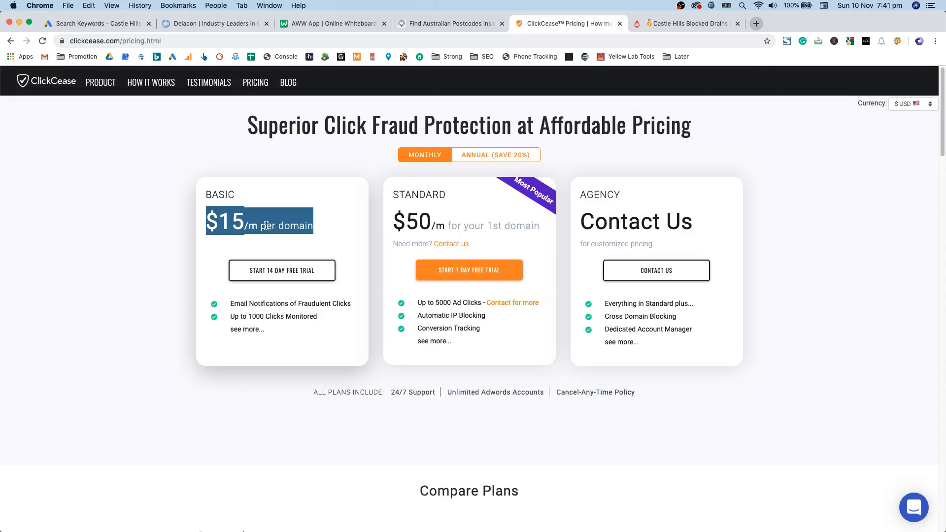
double_click(264, 219)
left_click(263, 220)
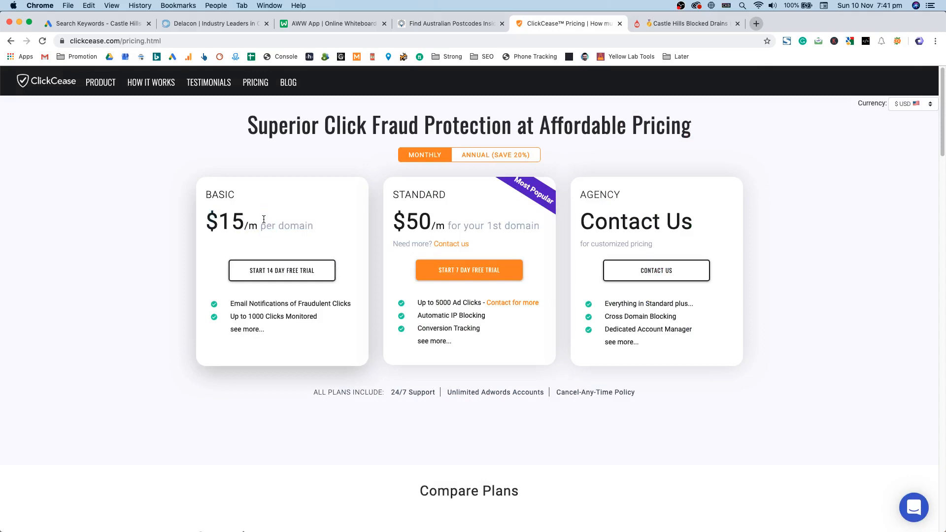
triple_click(436, 226)
left_click(433, 194)
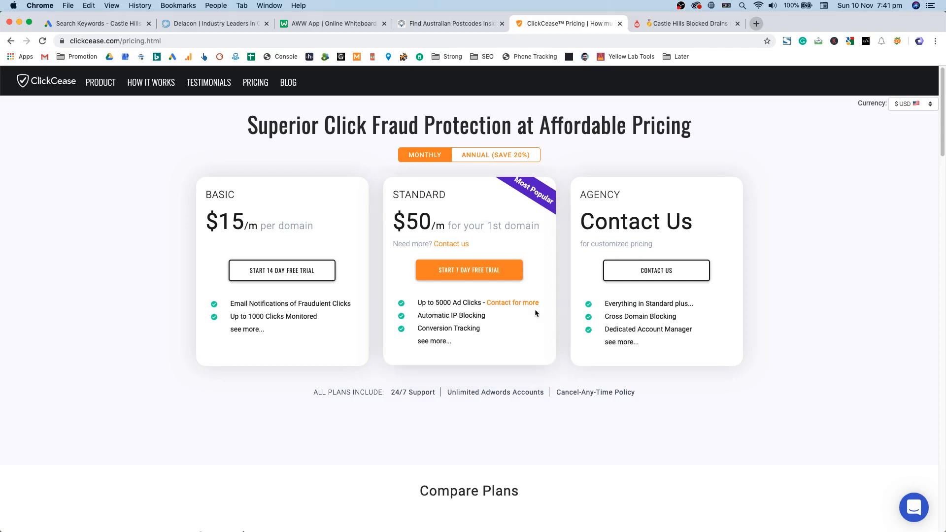
scroll(473, 251, "down", 15)
scroll(509, 215, "down", 5)
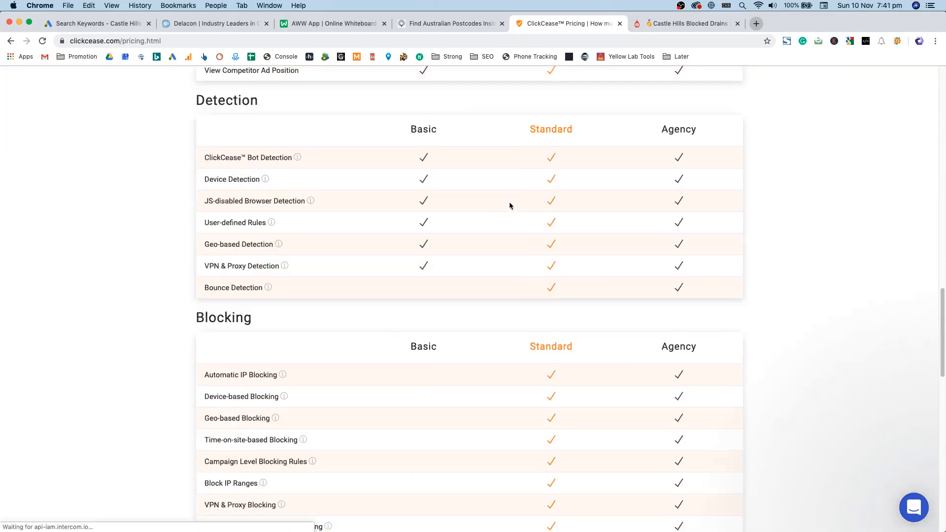
scroll(510, 205, "up", 20)
double_click(509, 127)
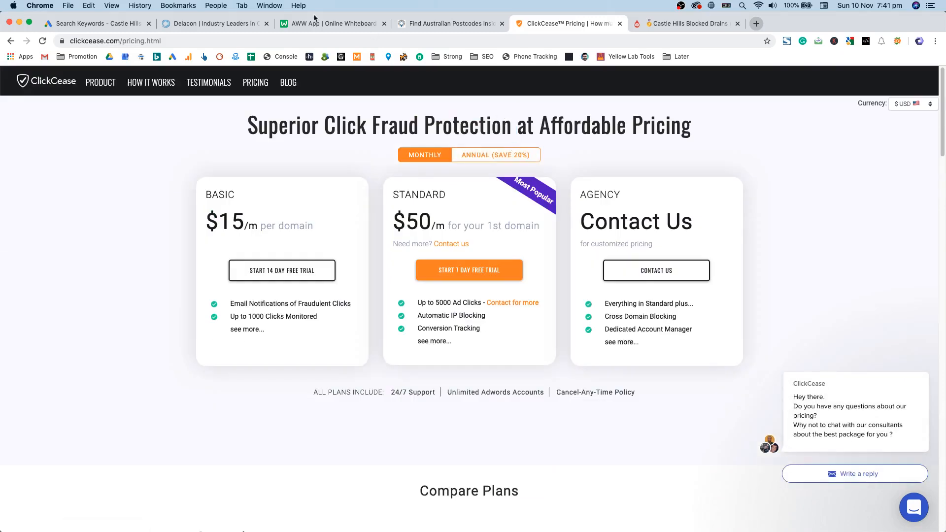
Step: Compare the pricing against the Google Ads keywords, then close ClickCease and return to Google Ads
left_click(94, 29)
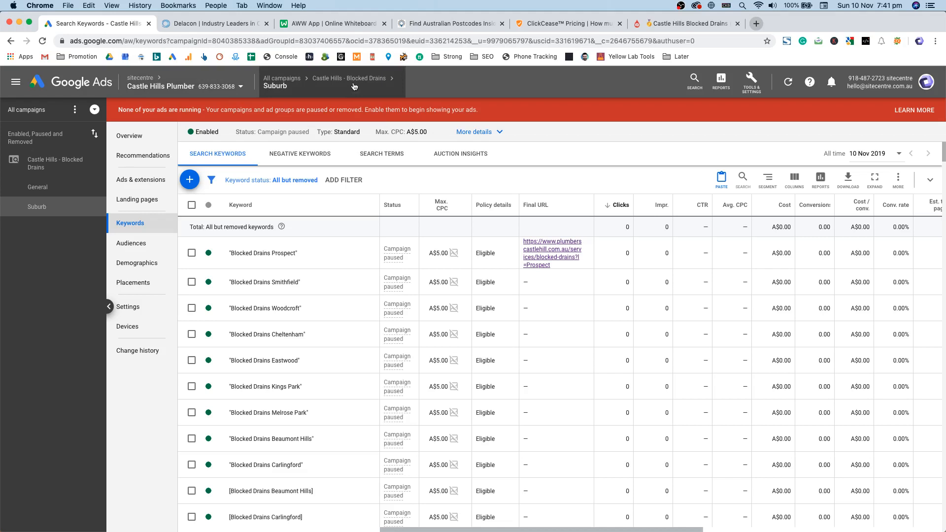
left_click(602, 30)
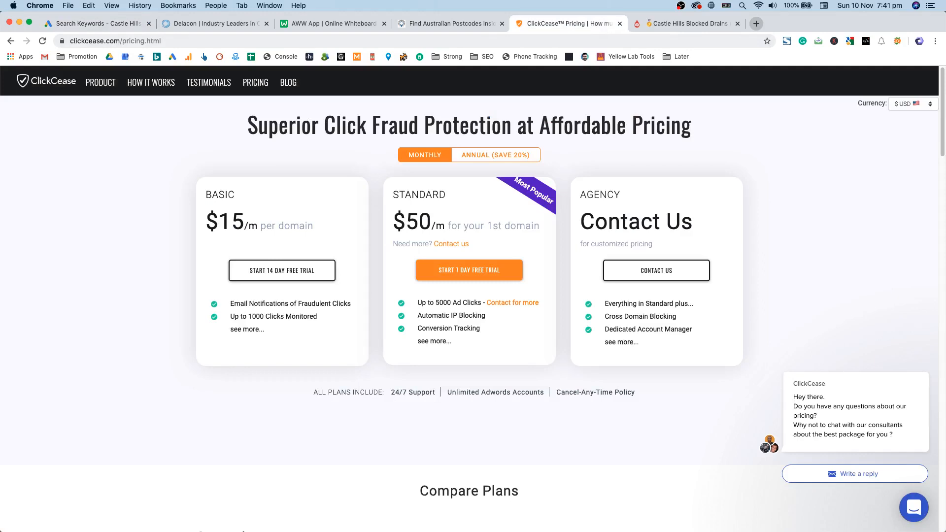
left_click(91, 27)
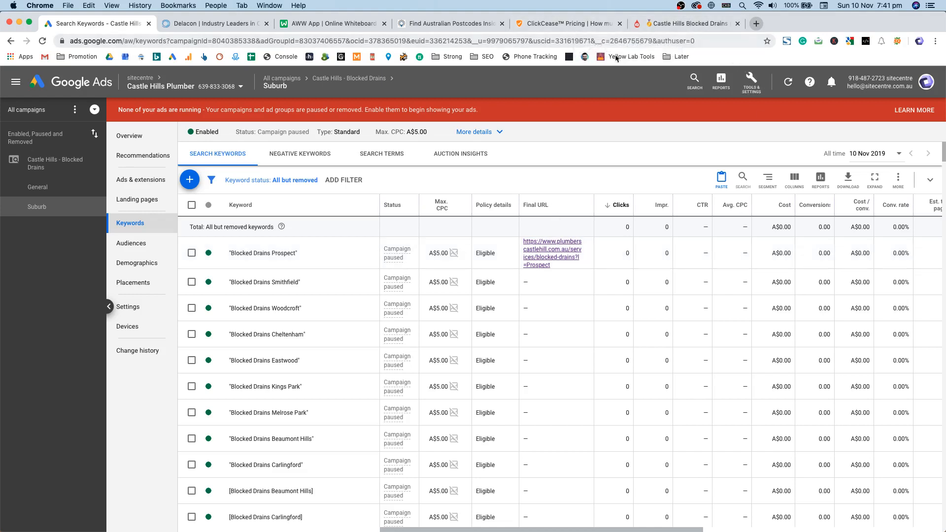
left_click(581, 18)
scroll(475, 141, "down", 20)
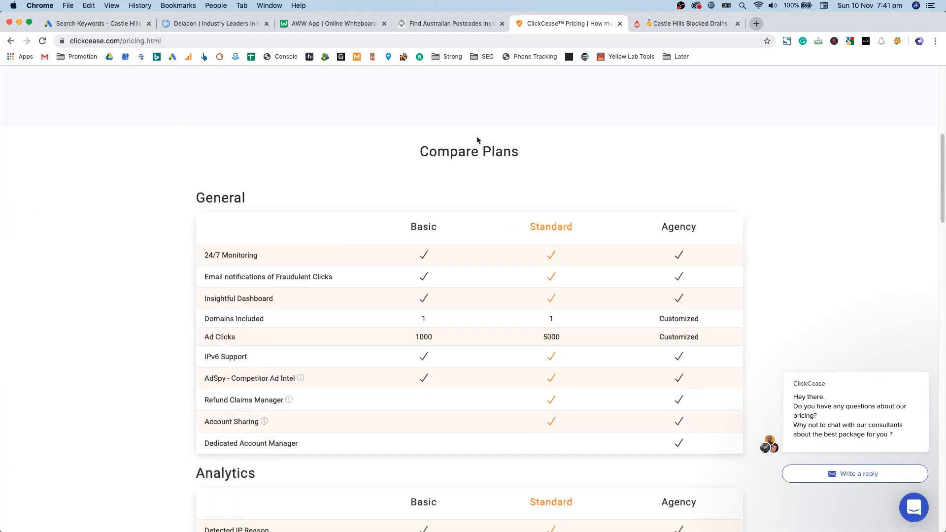
scroll(638, 294, "down", 10)
scroll(658, 280, "up", 20)
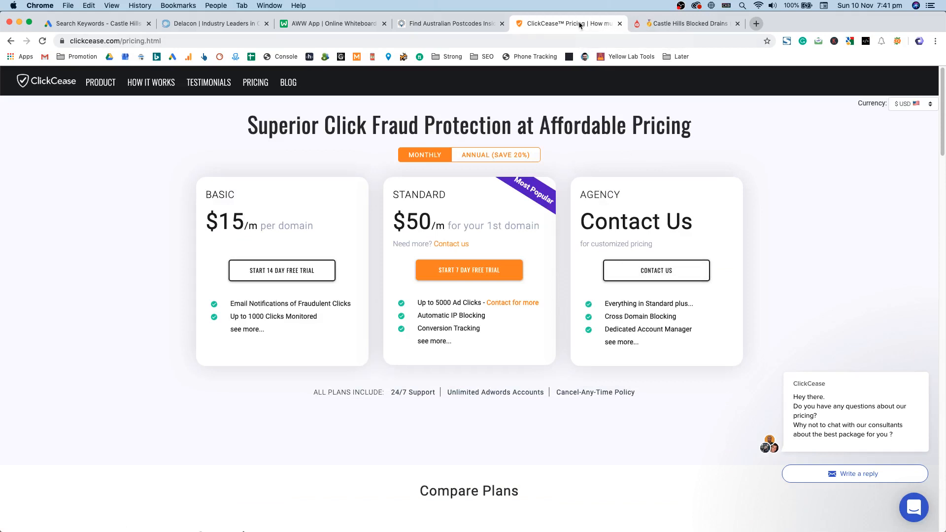
key("super+w")
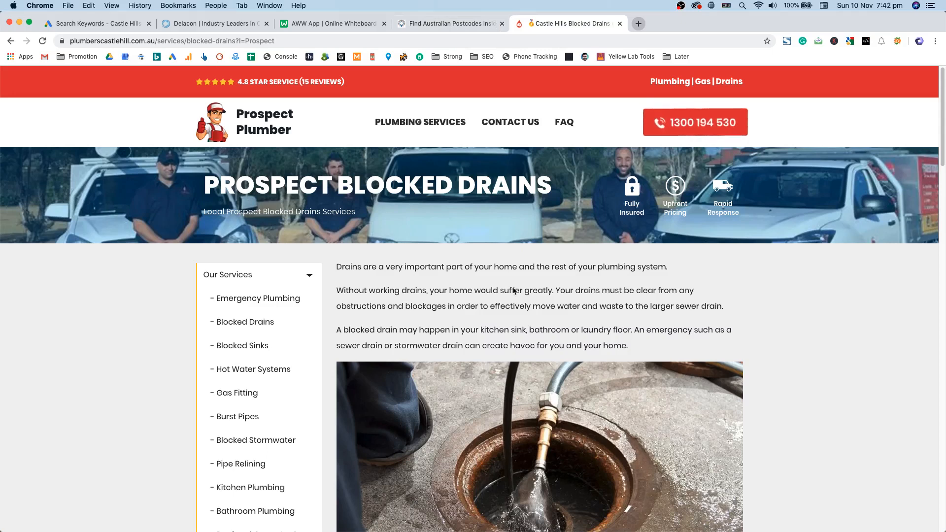
key("ctrl+Tab")
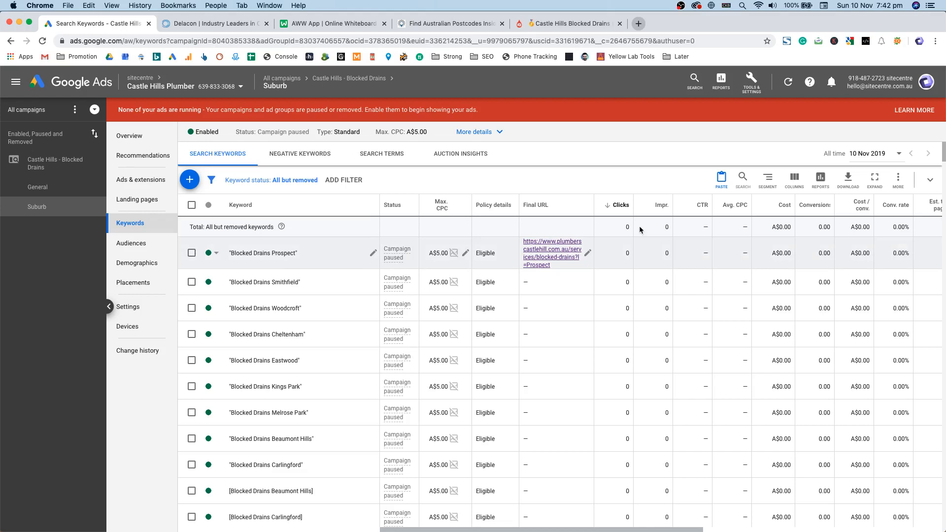
Step: From Tools > Conversions, start a Phone calls conversion for calls from ads using call extensions
left_click(747, 85)
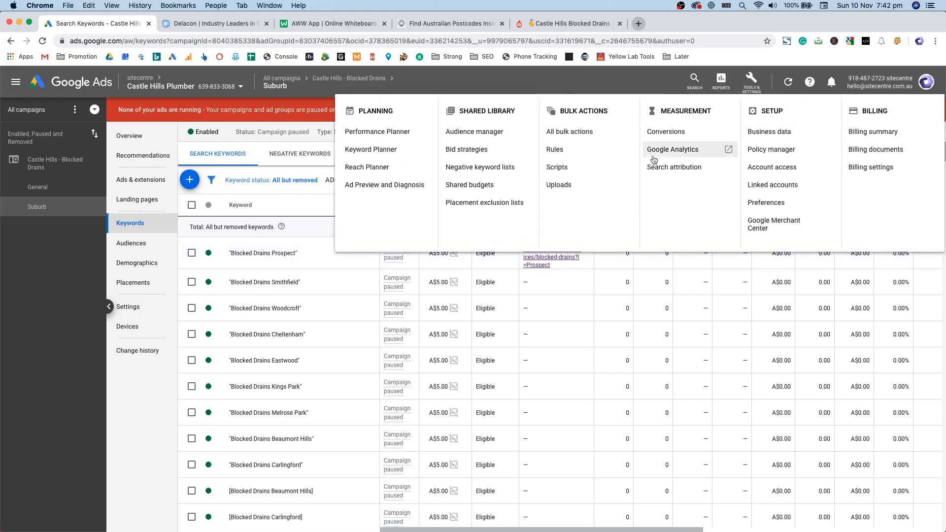
left_click(680, 132)
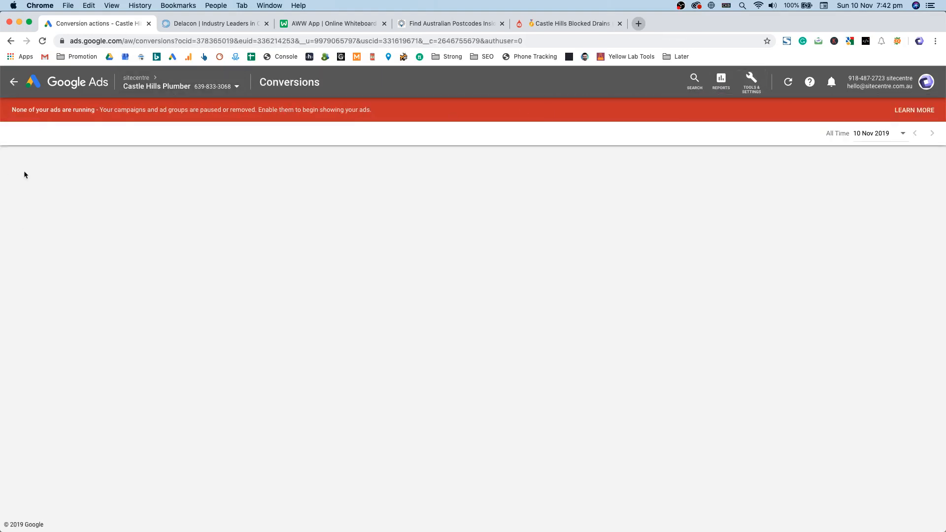
left_click(472, 226)
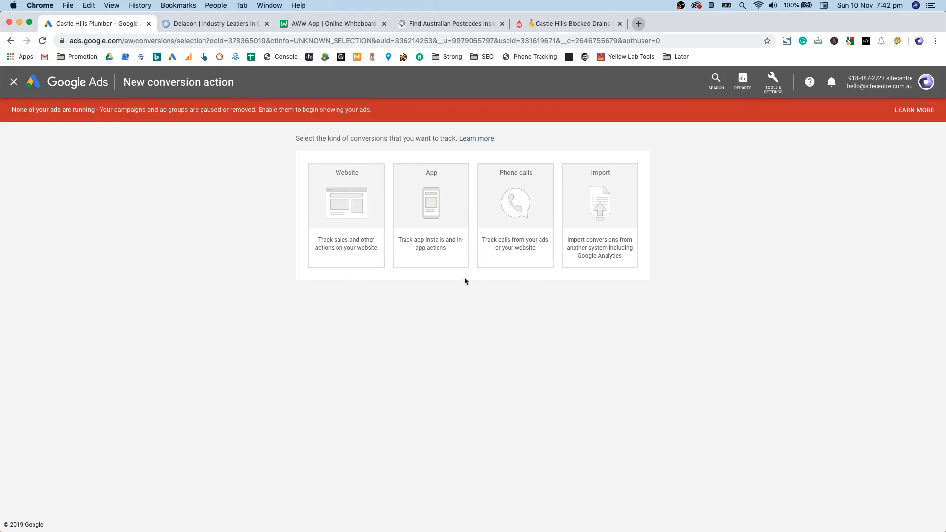
left_click(601, 265)
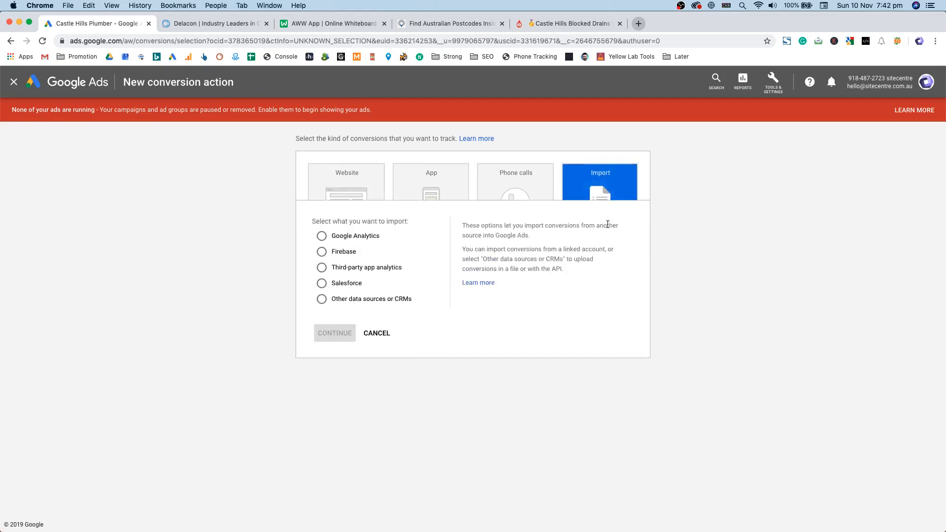
left_click(338, 218)
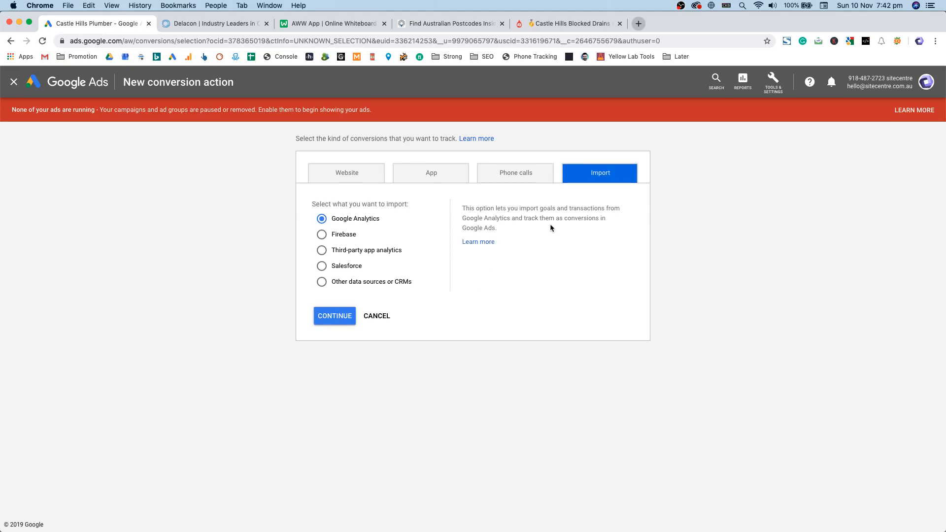
left_click(538, 174)
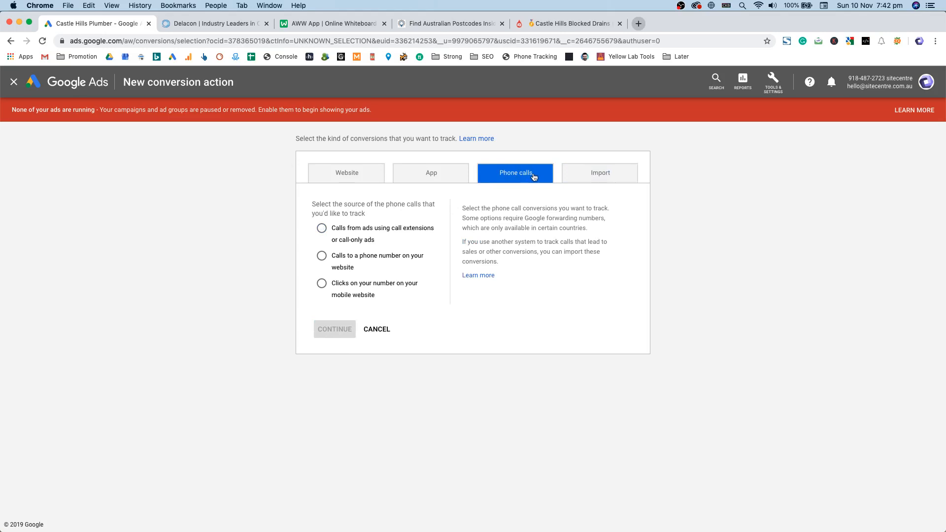
left_click(503, 177)
left_click(524, 183)
left_click(411, 232)
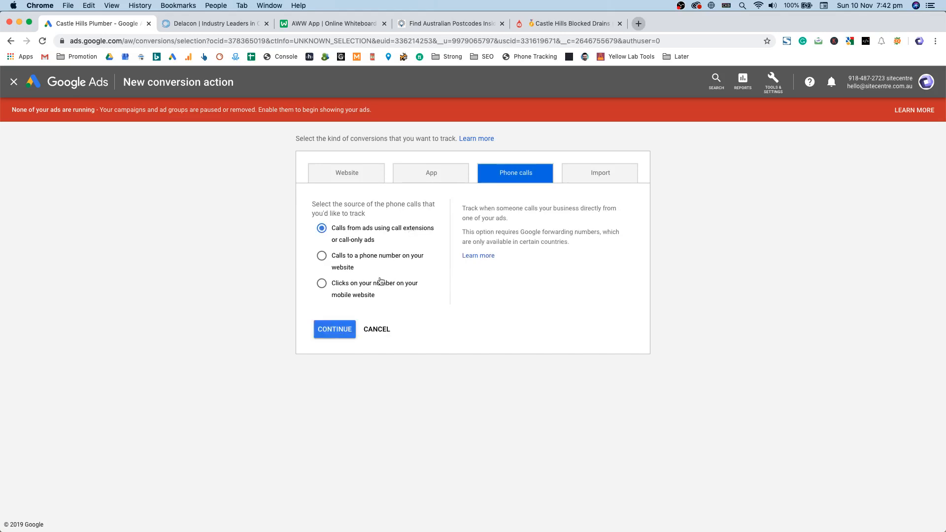
left_click(335, 329)
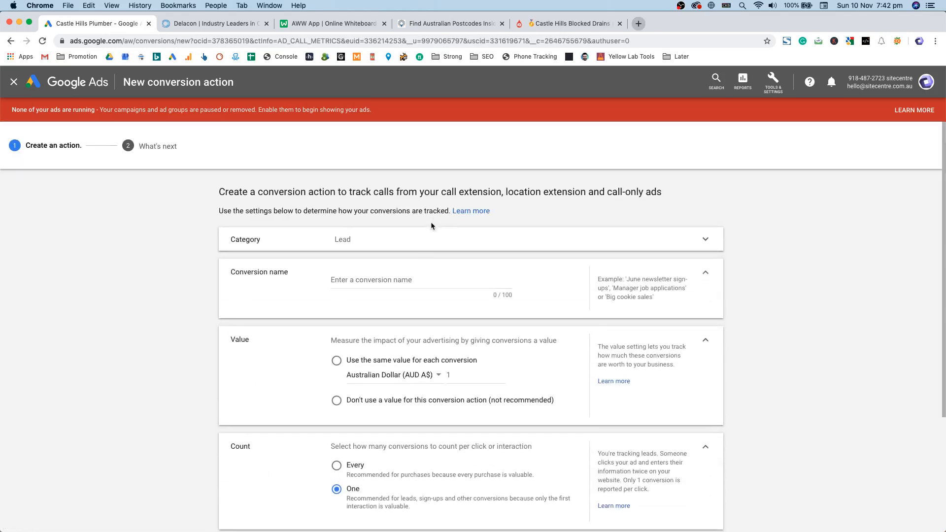
Step: Set the call conversion to use no value and count every conversion
left_click(419, 287)
scroll(419, 287, "down", 4)
scroll(327, 236, "up", 4)
scroll(367, 315, "down", 2)
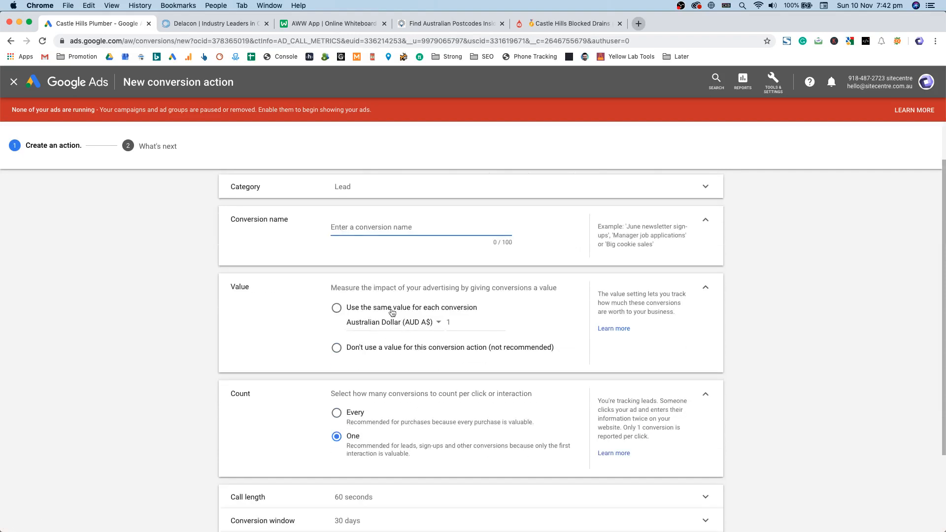
left_click(358, 348)
scroll(151, 290, "down", 2)
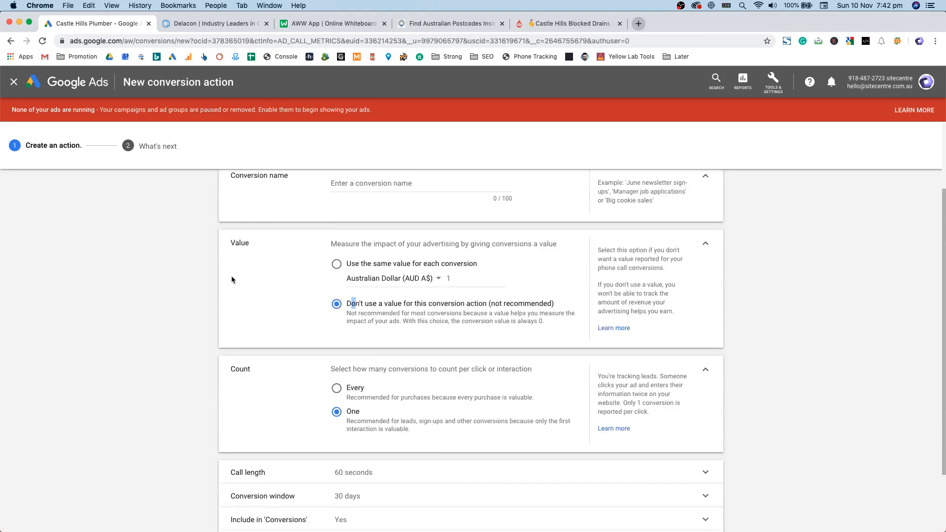
left_click_drag(228, 243, 564, 244)
left_click(544, 243)
scroll(544, 243, "down", 2)
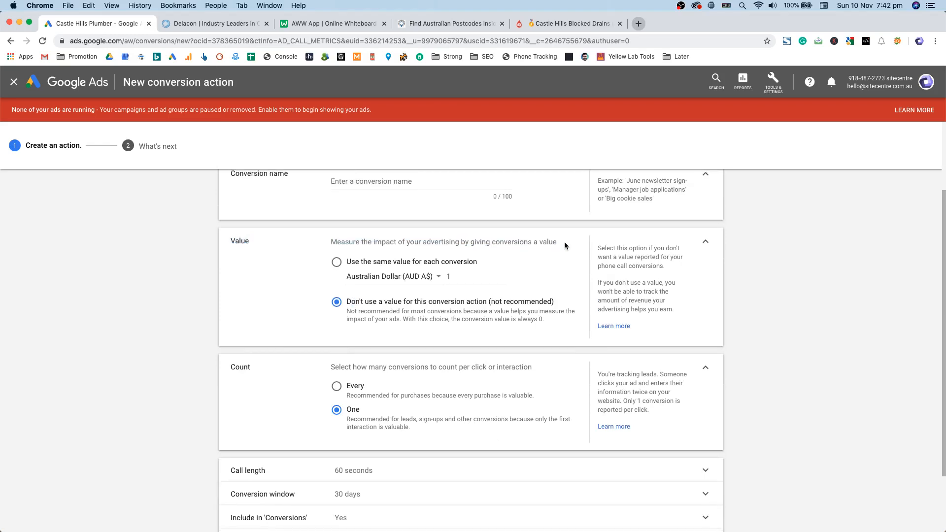
left_click(355, 326)
left_click_drag(229, 308, 251, 309)
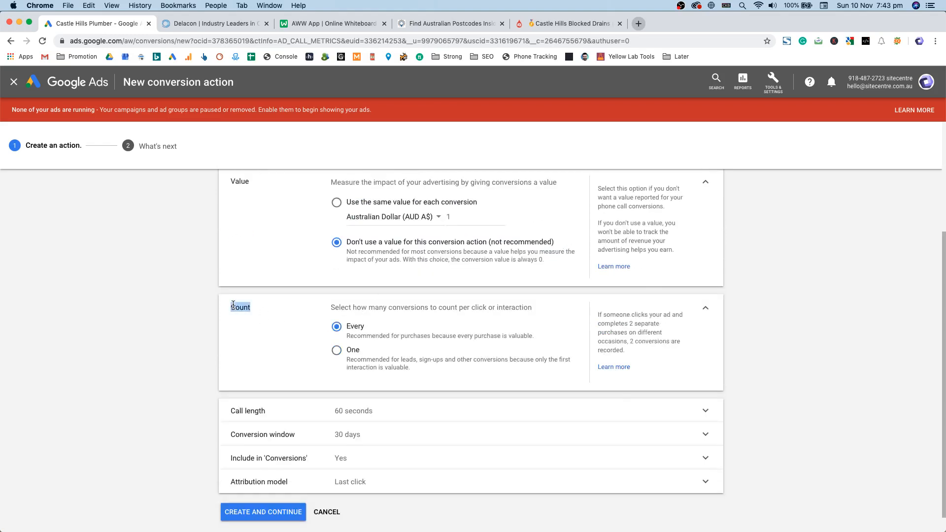
scroll(271, 311, "down", 1)
Step: Set the minimum call length to 10 seconds
left_click(366, 386)
double_click(342, 408)
type("10")
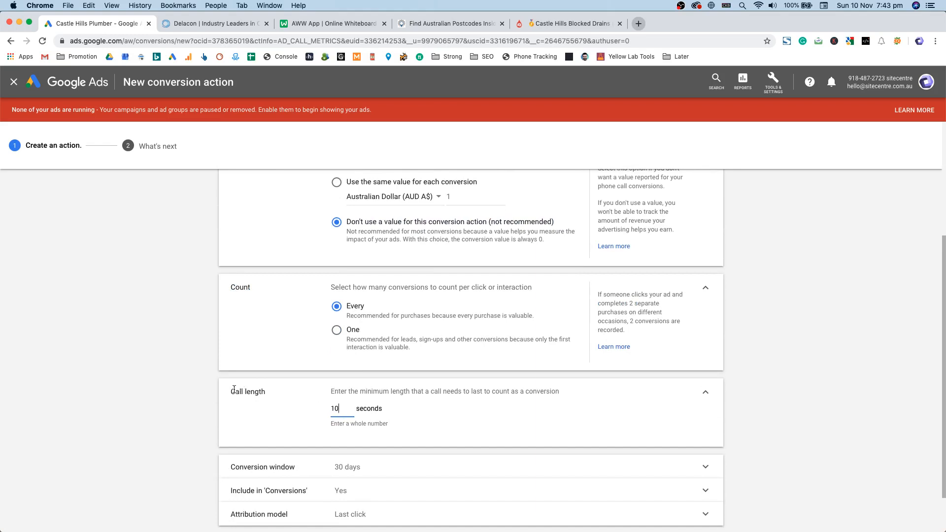
left_click_drag(234, 389, 266, 393)
left_click(337, 398)
left_click_drag(337, 393, 561, 393)
left_click(407, 414)
double_click(370, 408)
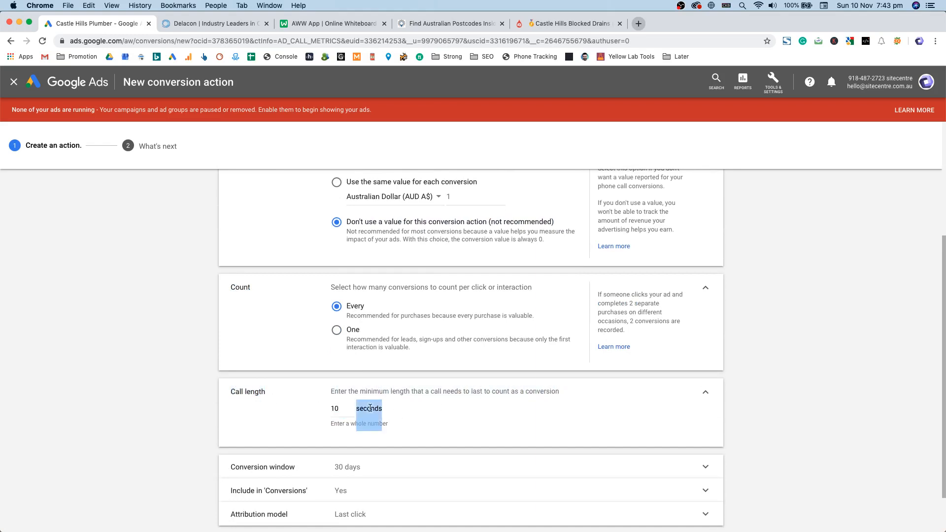
left_click(330, 408)
double_click(330, 408)
left_click(318, 409)
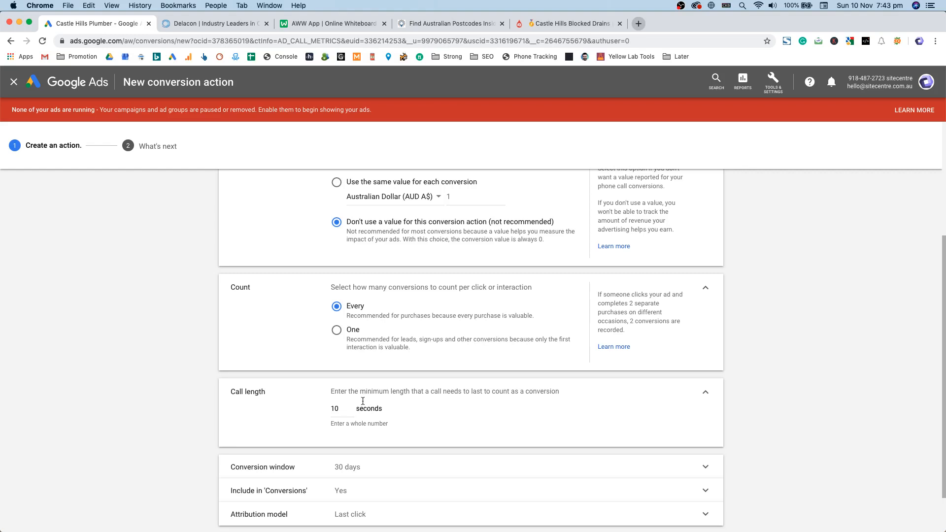
Step: Choose Time decay as the attribution model and try to create the action
scroll(336, 405, "down", 2)
left_click(355, 413)
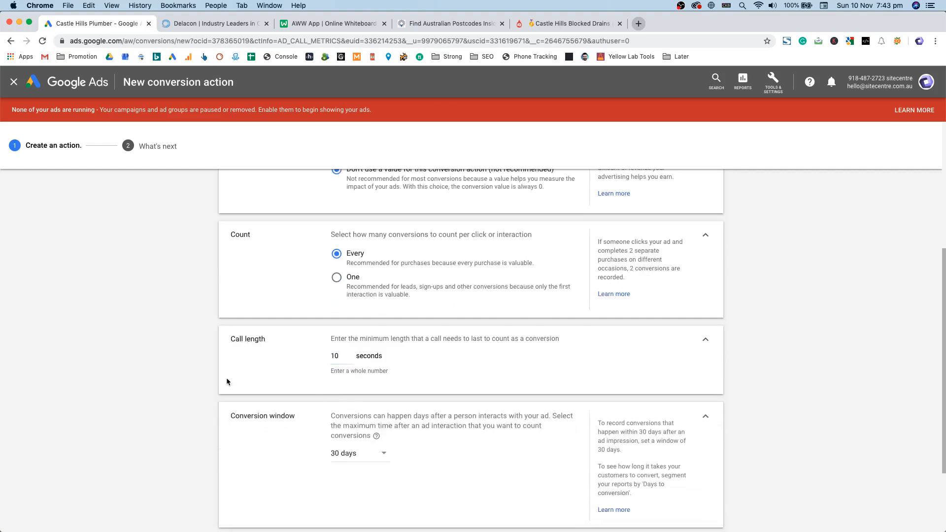
left_click(705, 415)
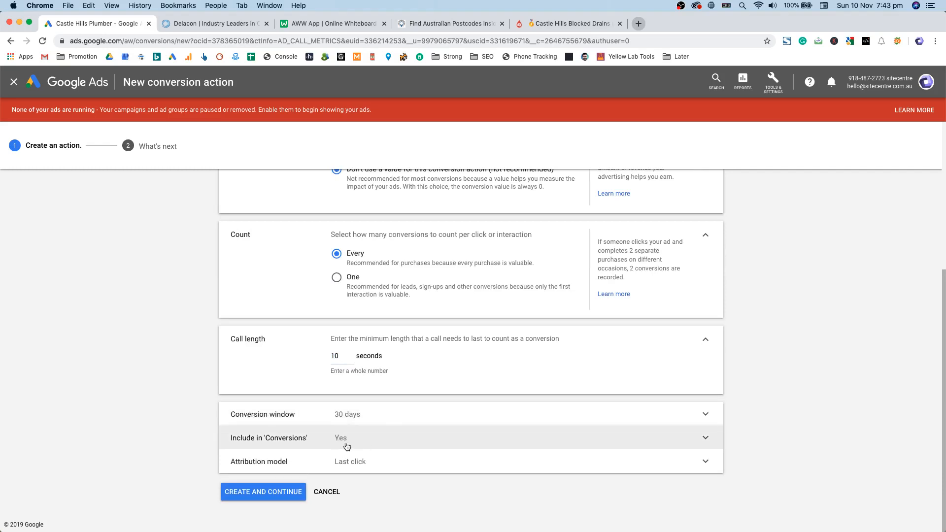
left_click(338, 460)
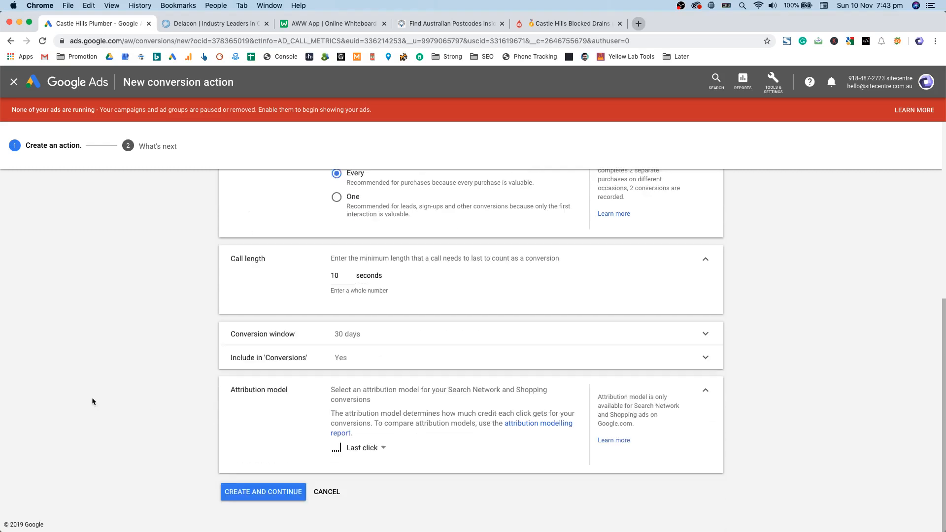
left_click(355, 450)
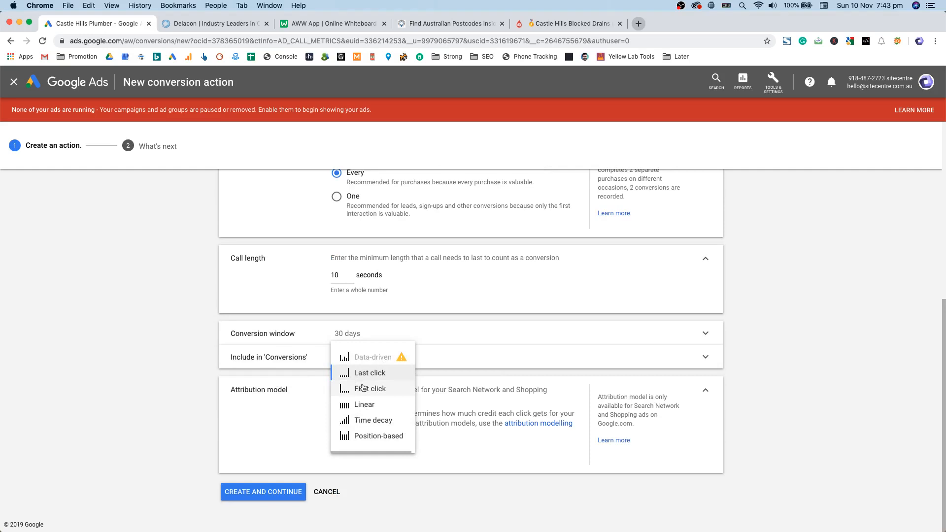
left_click_drag(373, 423, 384, 376)
left_click(373, 419)
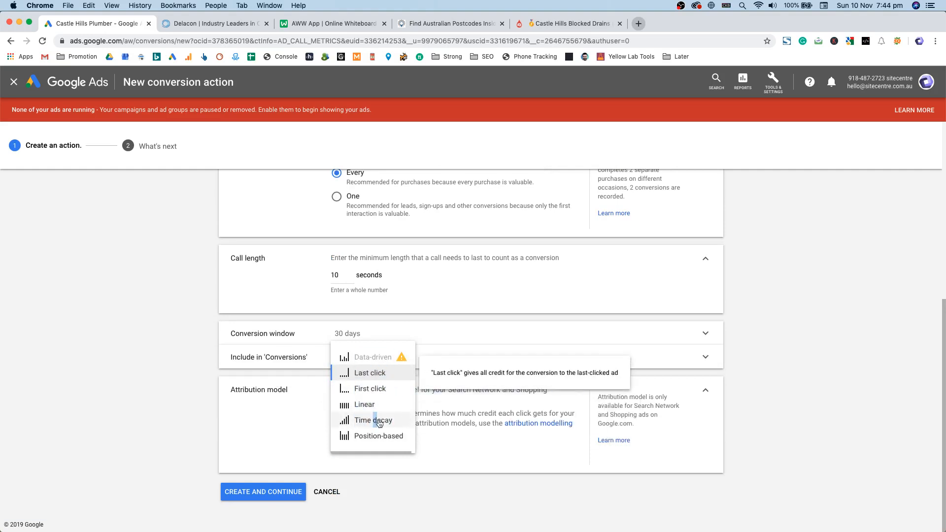
left_click(276, 493)
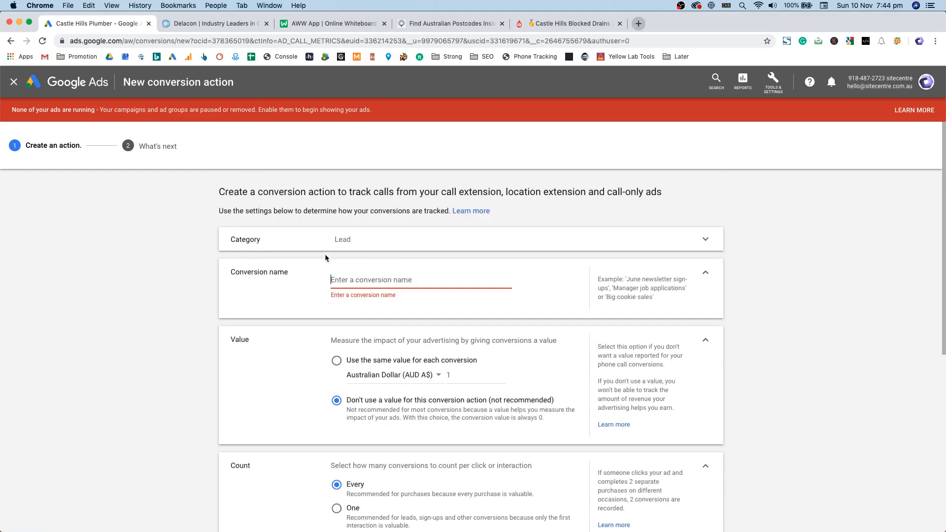
Step: Go back and choose Phone calls > Calls to a phone number on your website
key("super+Left")
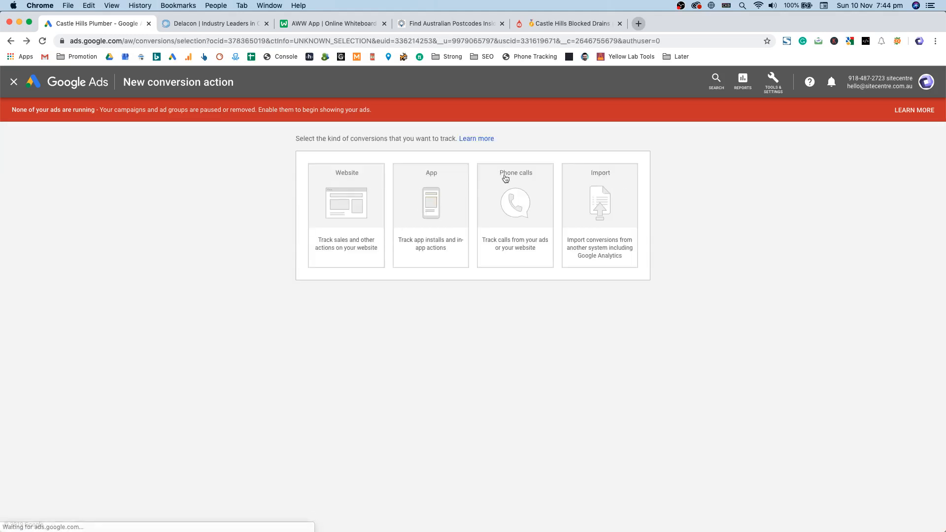
left_click(485, 213)
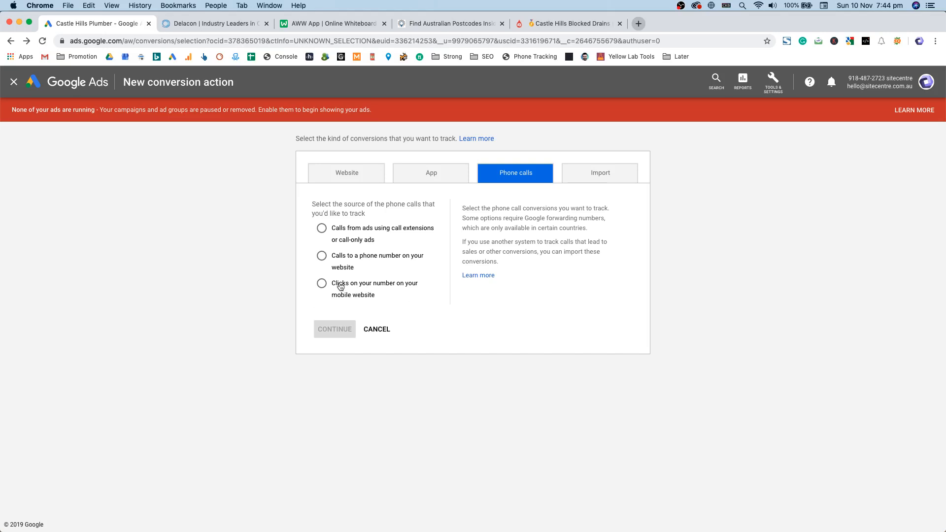
left_click(339, 260)
left_click(336, 329)
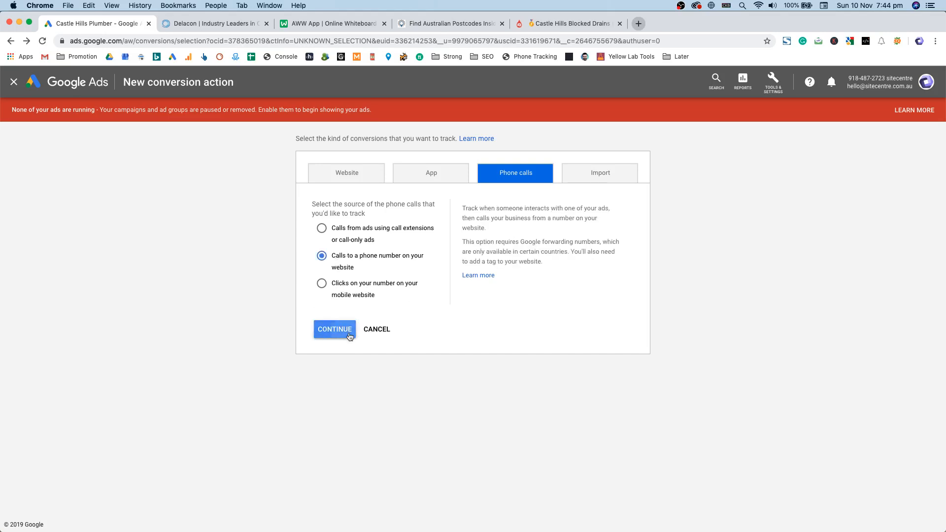
Step: Name the conversion 'phon' with no value, and create it
left_click(416, 281)
scroll(415, 282, "down", 2)
left_click(338, 325)
scroll(345, 374, "down", 2)
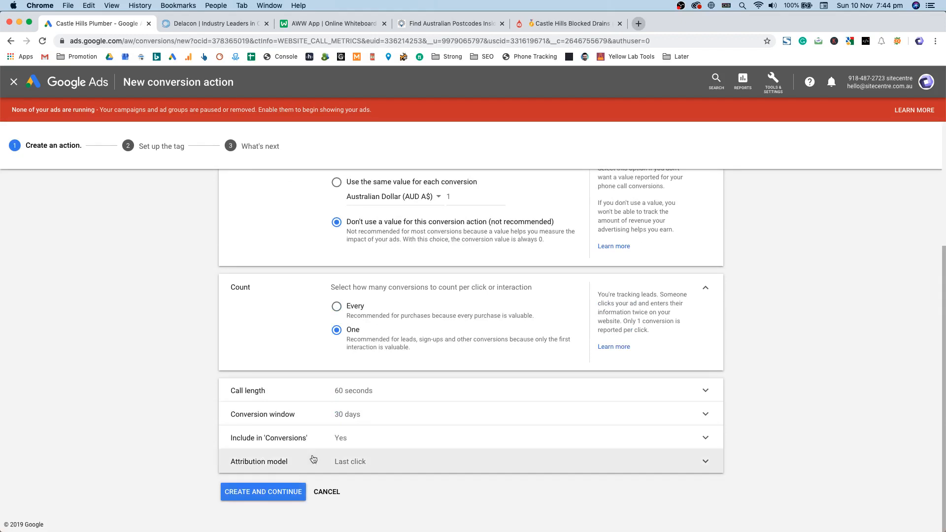
scroll(345, 375, "up", 4)
left_click(371, 282)
type("phon")
scroll(295, 354, "down", 4)
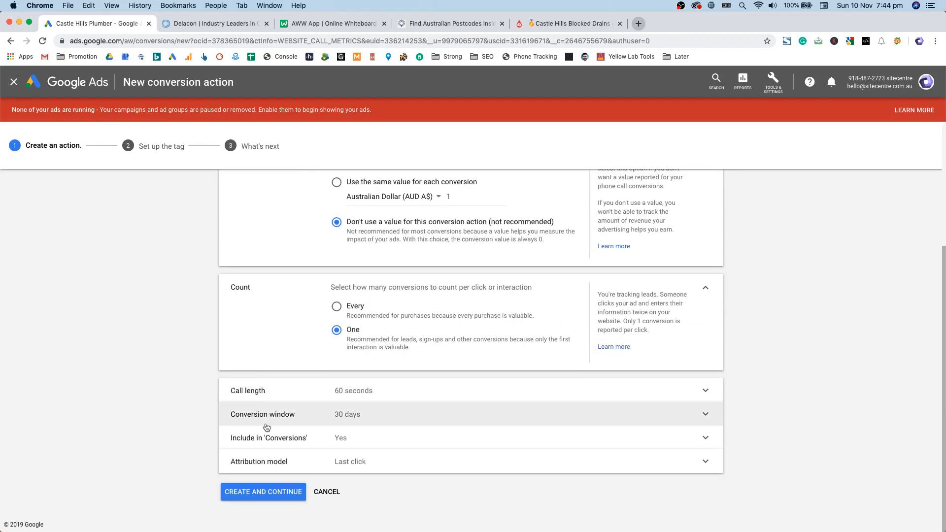
left_click(269, 491)
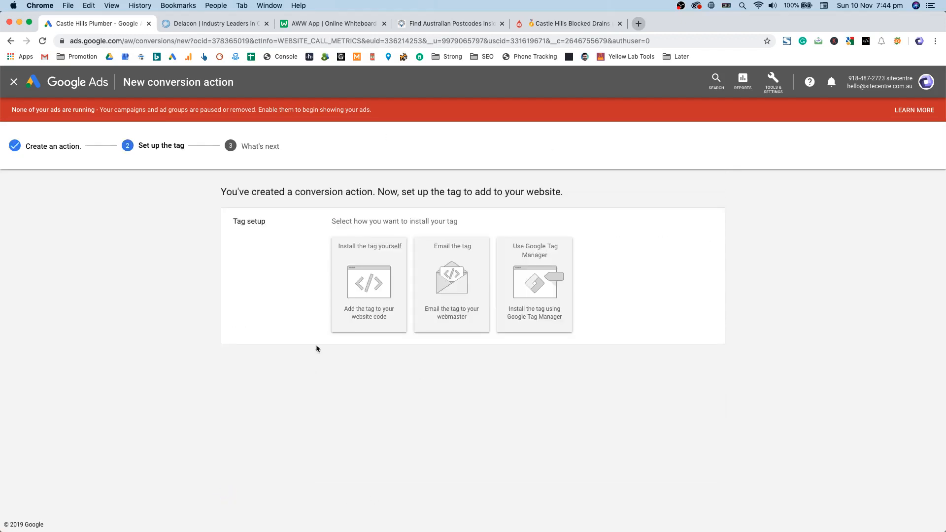
Step: Install the tag yourself, marking the global site tag as already installed by another Google product
left_click(363, 277)
left_click(419, 397)
left_click(408, 376)
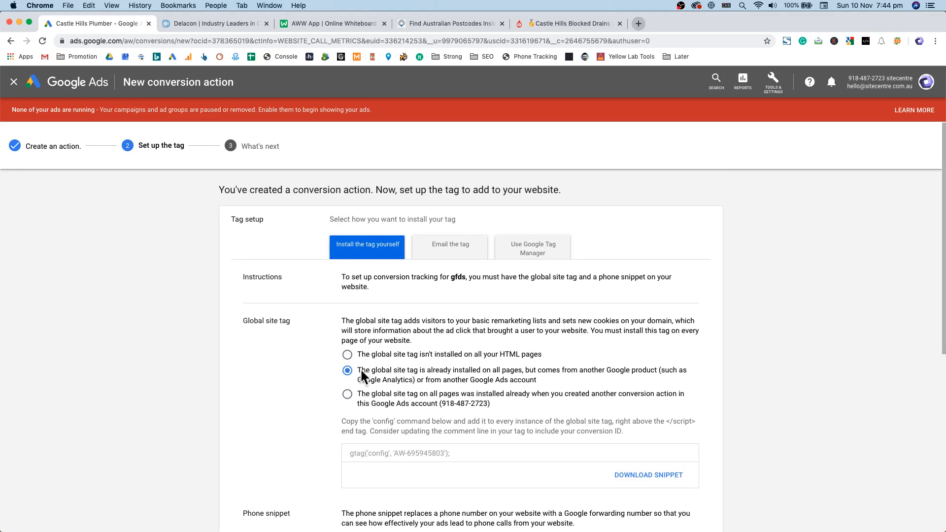
scroll(412, 374, "down", 1)
left_click(450, 395)
scroll(391, 374, "down", 2)
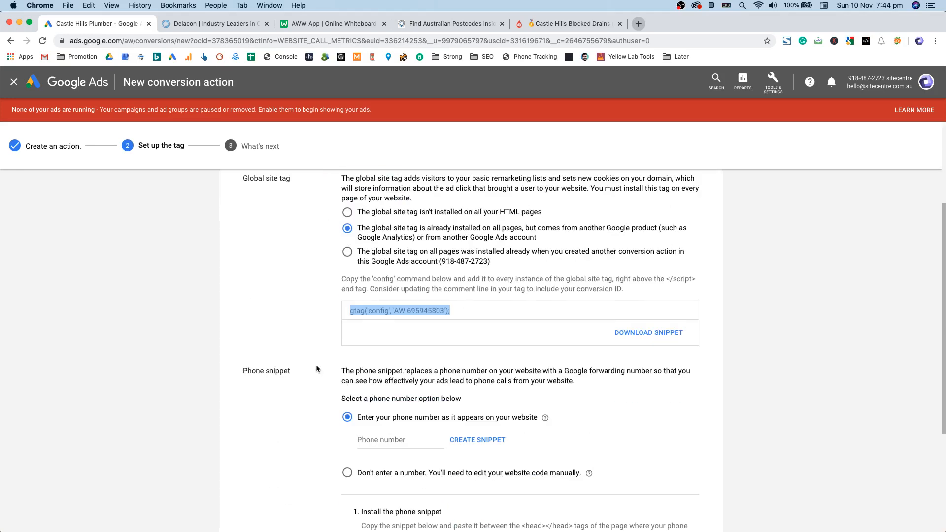
scroll(316, 369, "down", 1)
Step: Enter the website's phone number and generate the phone snippet to copy
left_click(395, 434)
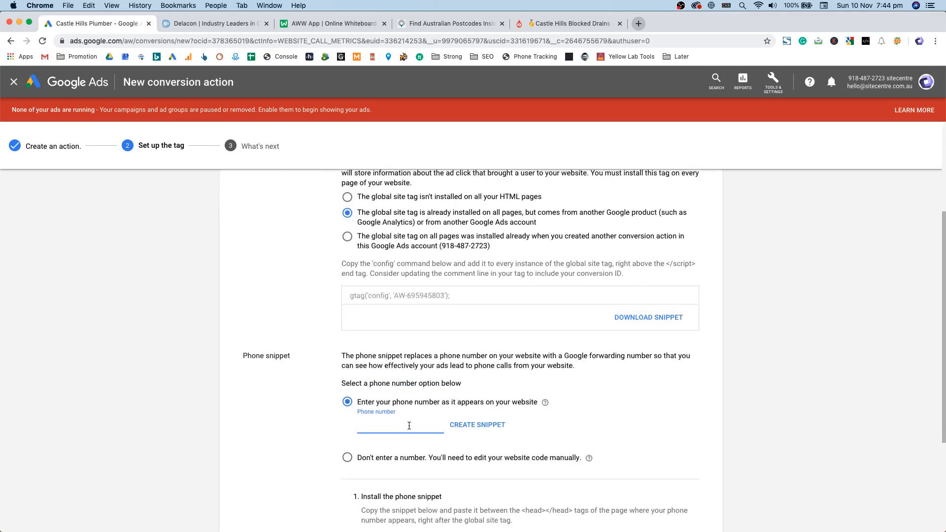
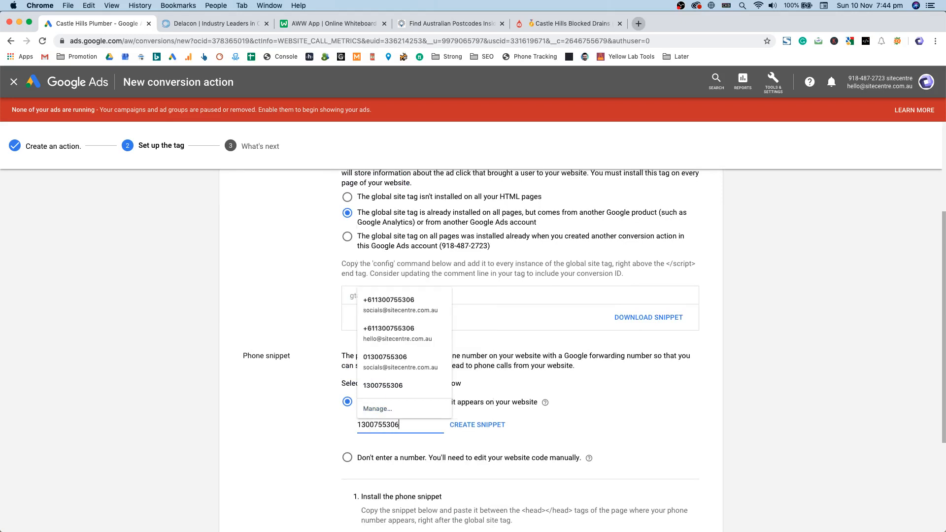
key("Return")
left_click(475, 371)
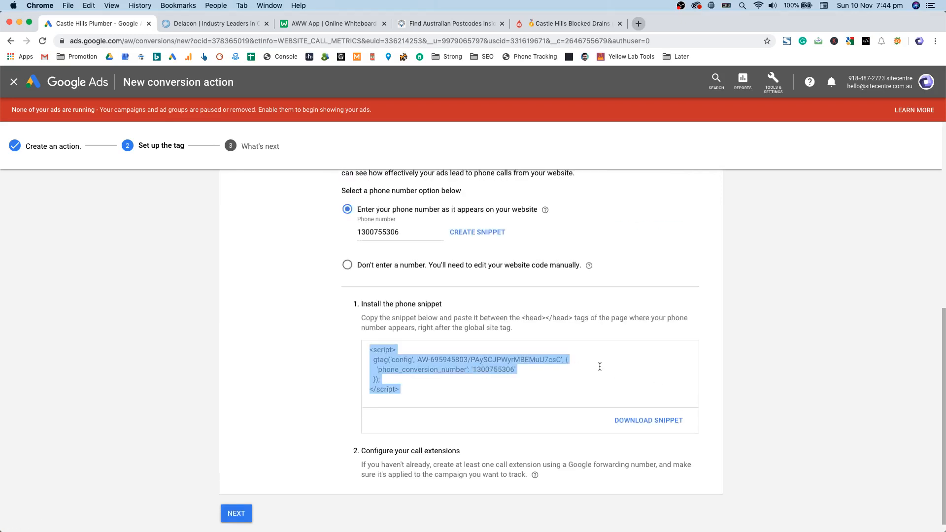
scroll(599, 367, "up", 7)
left_click(428, 436)
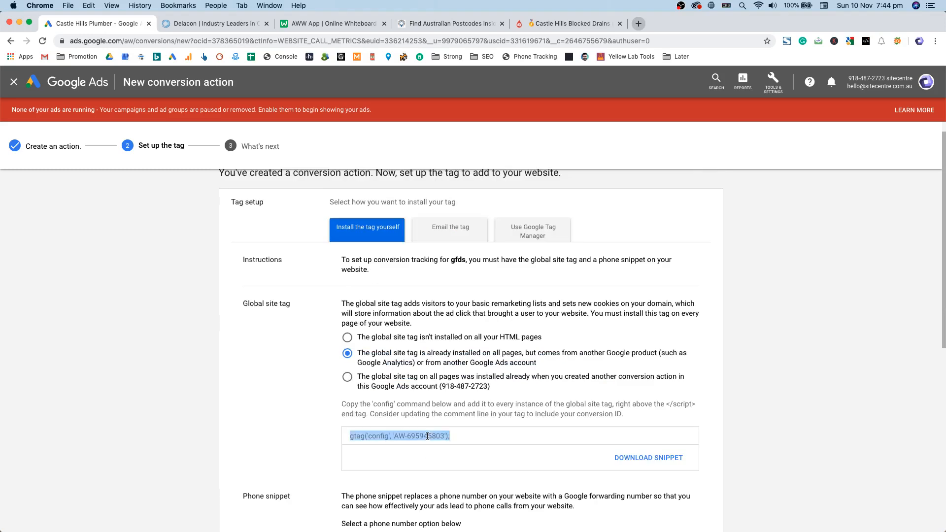
scroll(429, 439, "down", 6)
left_click(429, 407)
left_click(476, 394)
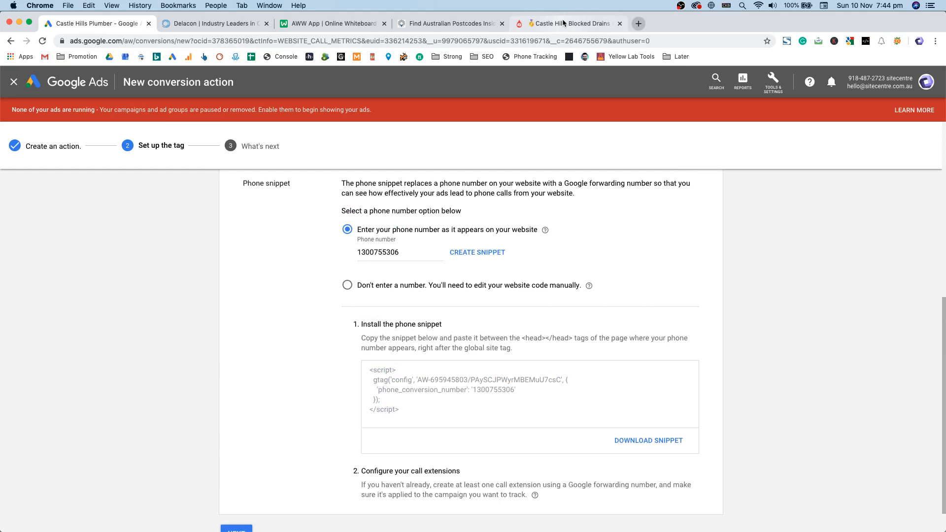
double_click(367, 252)
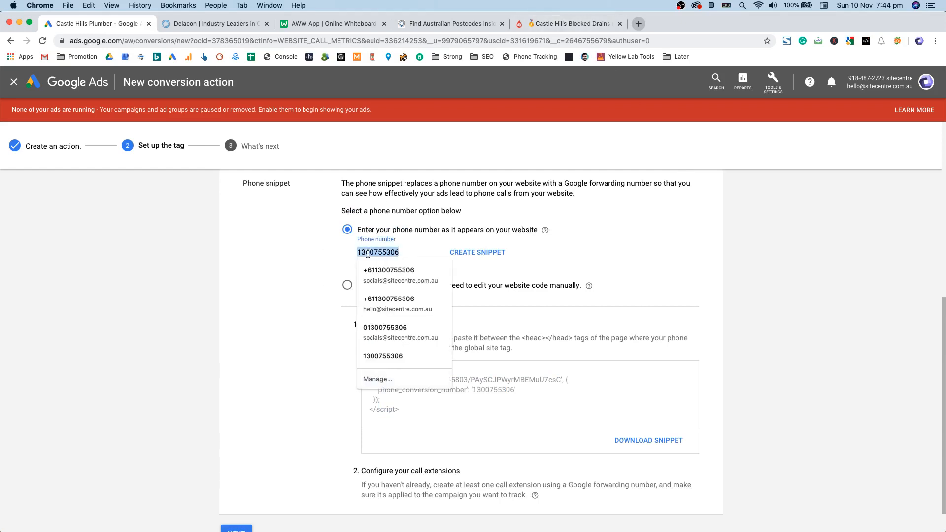
Step: Compare the entered number against the plumber's Prospect Blocked Drains landing page
left_click(535, 24)
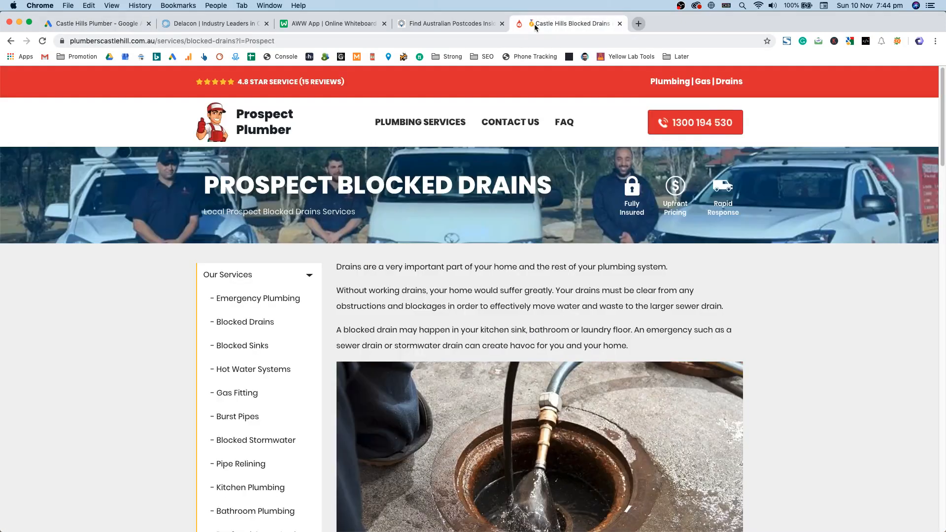
left_click(96, 23)
double_click(383, 251)
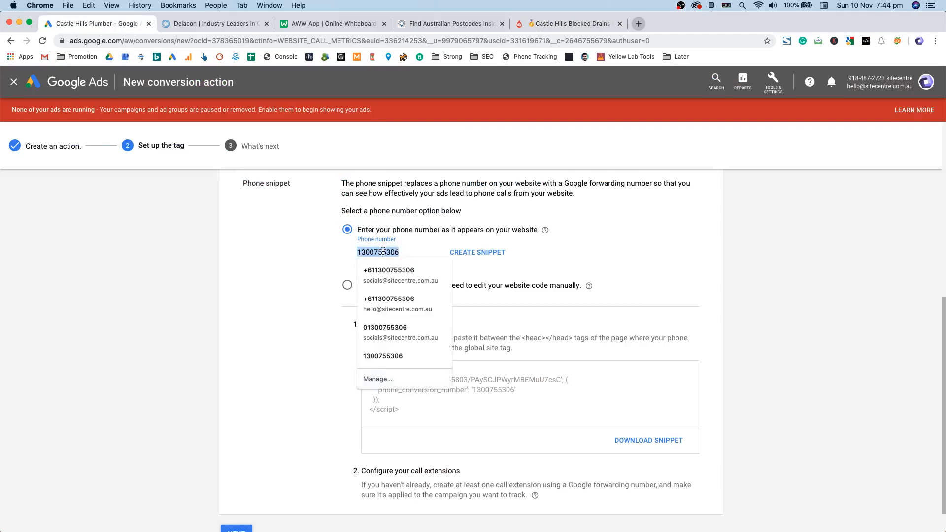
left_click(552, 24)
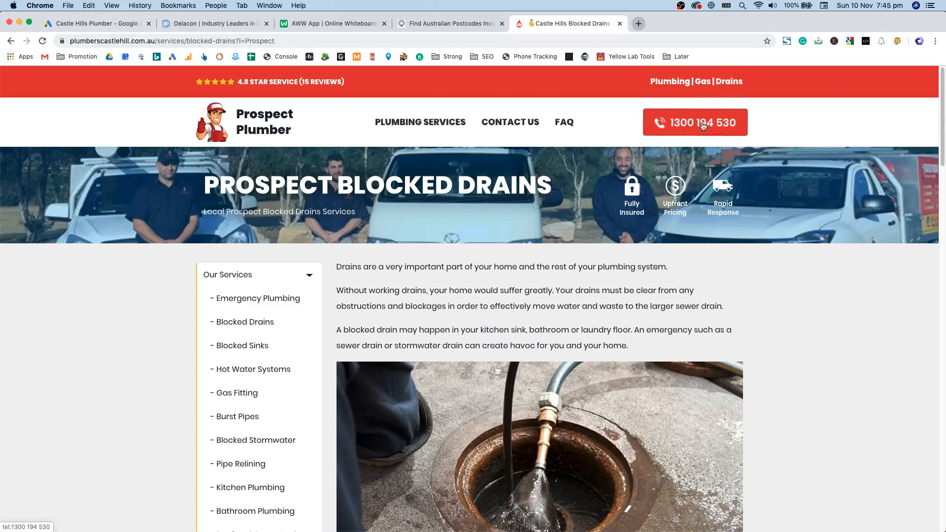
Step: Inspect the header phone button's onclick click-tracking code in Chrome Developer Tools, then close DevTools
left_click(934, 42)
mouse_move(809, 226)
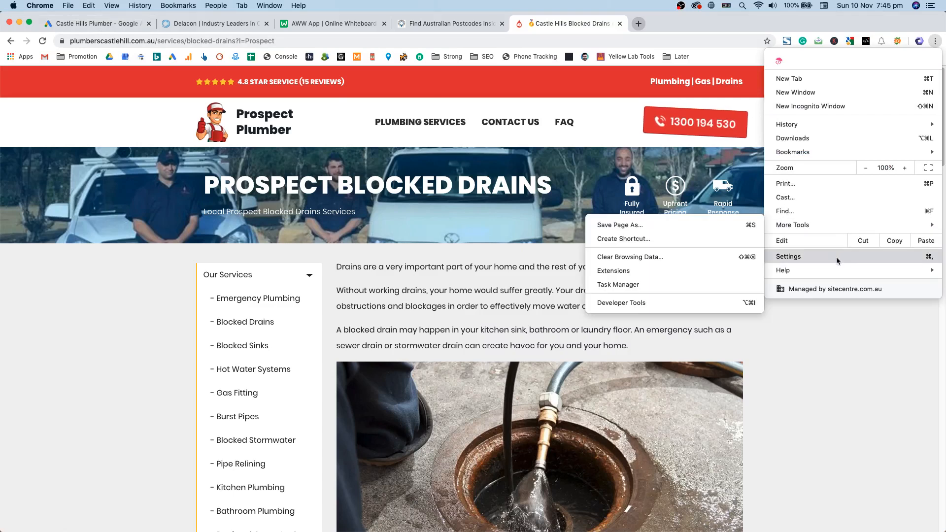
left_click(635, 302)
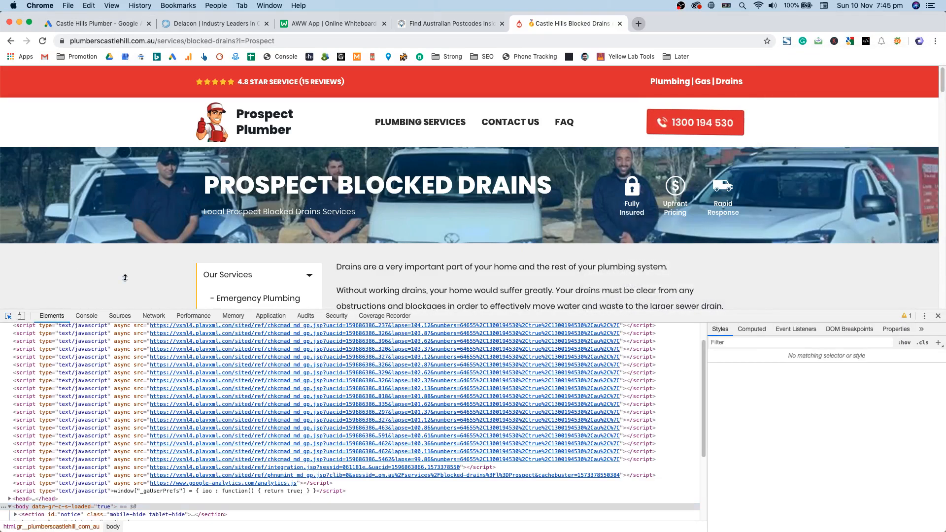
left_click(695, 123)
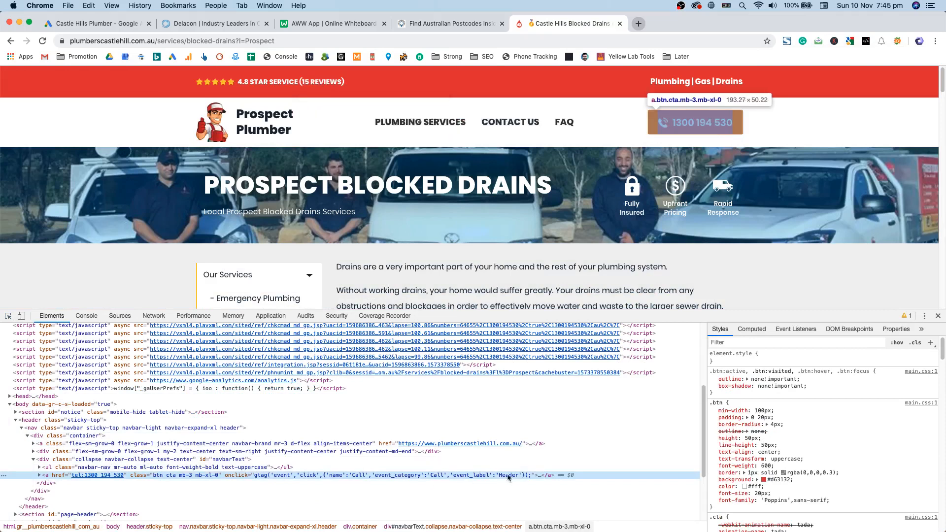
double_click(439, 476)
double_click(437, 476)
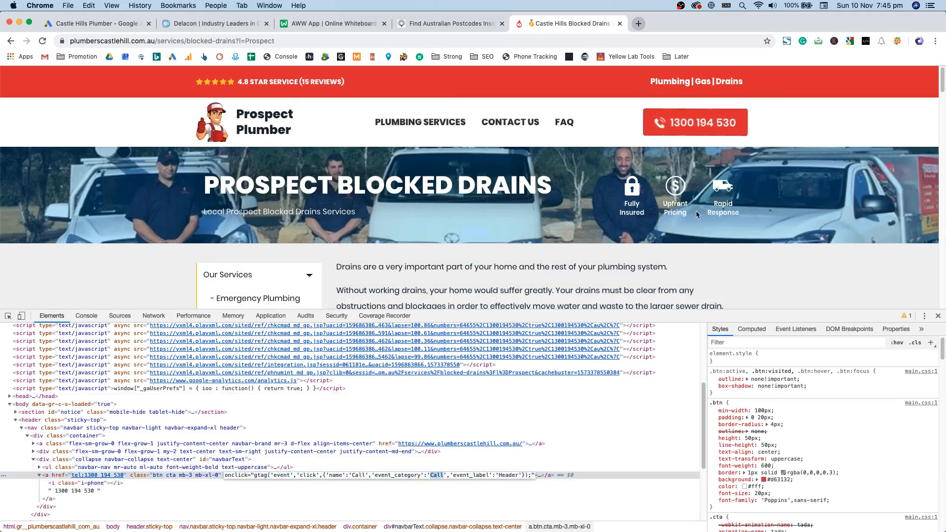
left_click(940, 319)
left_click(938, 317)
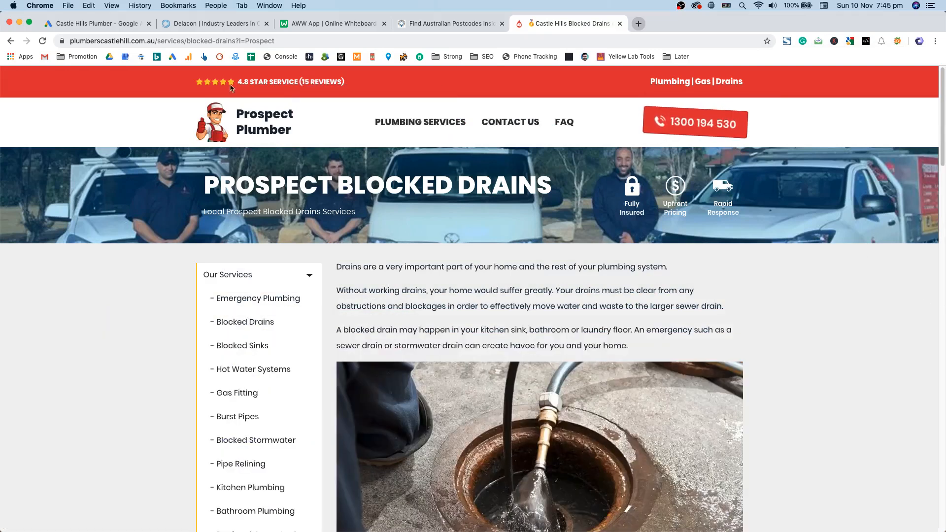
Step: Back in Google Ads, review the phone snippet explanation text
left_click(87, 24)
left_click_drag(519, 233, 465, 218)
double_click(447, 208)
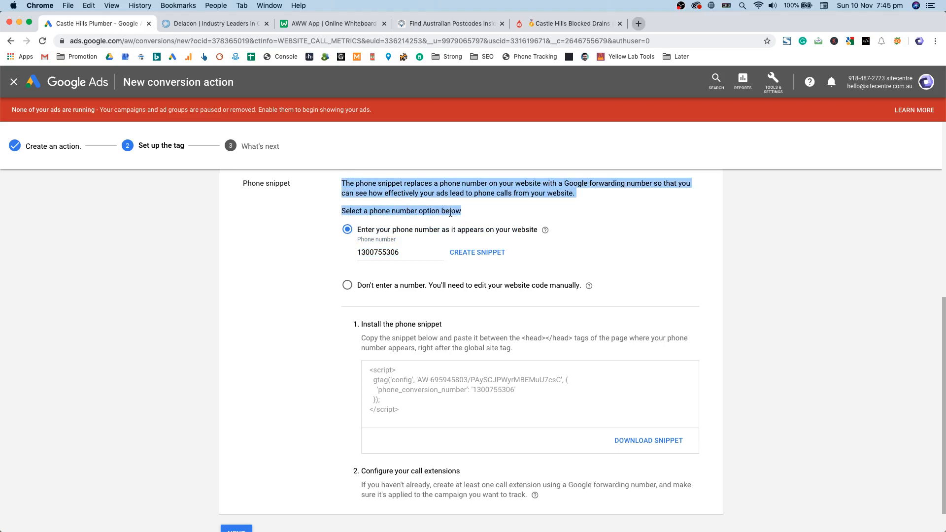
Step: Start a Website conversion action with the Lead category
scroll(389, 269, "up", 7)
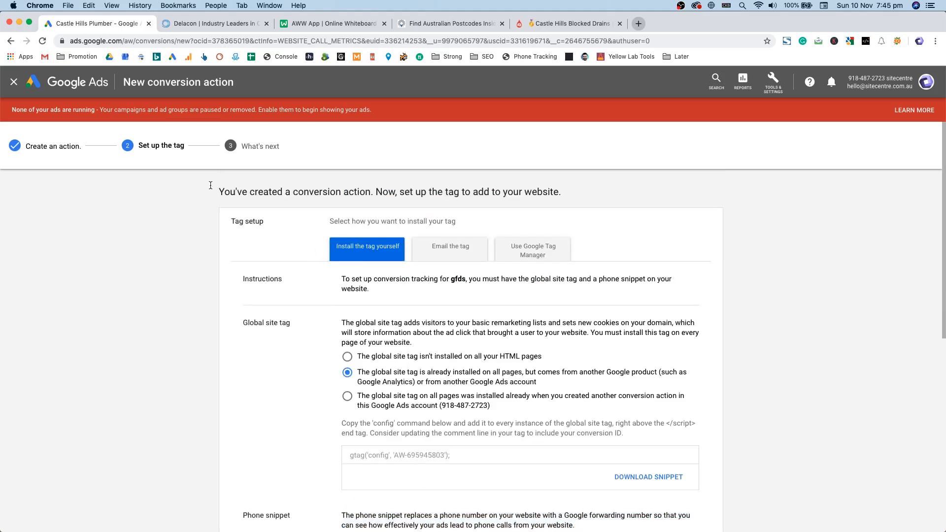
key("super+Left")
left_click(359, 190)
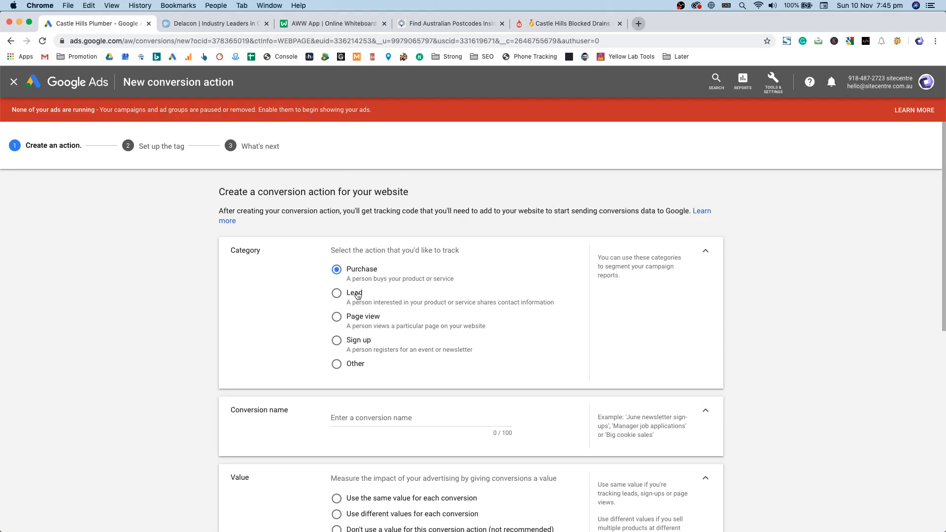
left_click(357, 294)
scroll(368, 320, "down", 2)
scroll(382, 346, "down", 4)
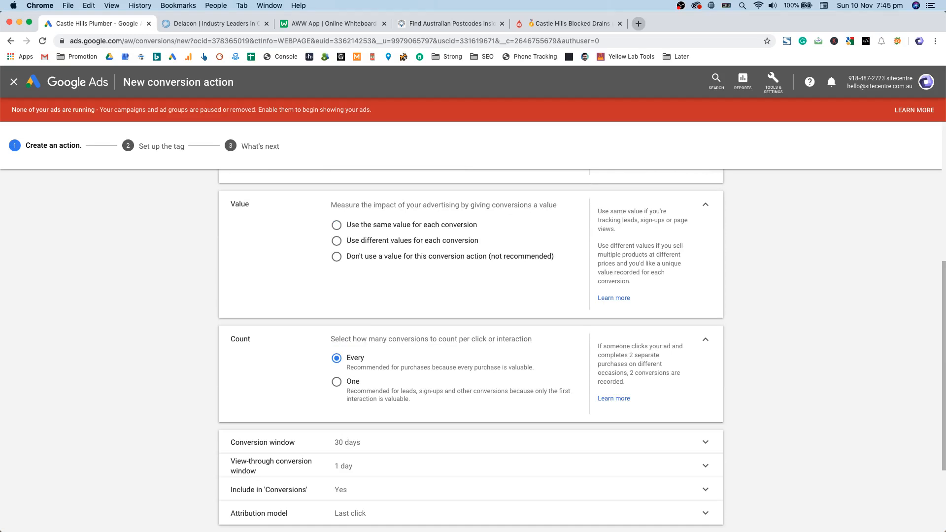
scroll(376, 339, "up", 4)
scroll(376, 339, "down", 5)
scroll(376, 338, "up", 1)
Step: Count every conversion, use no value, turn Enhanced CPC off, and create the action
left_click(353, 361)
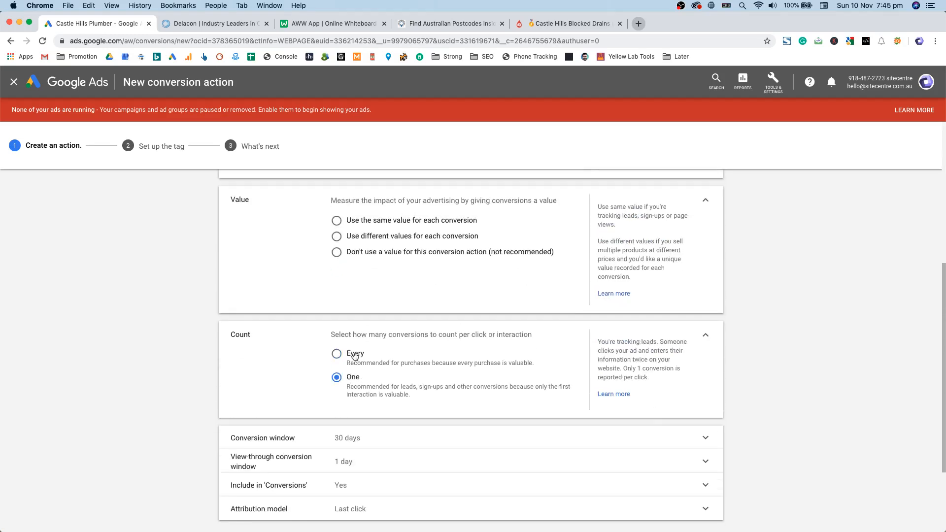
left_click(352, 354)
scroll(298, 344, "up", 2)
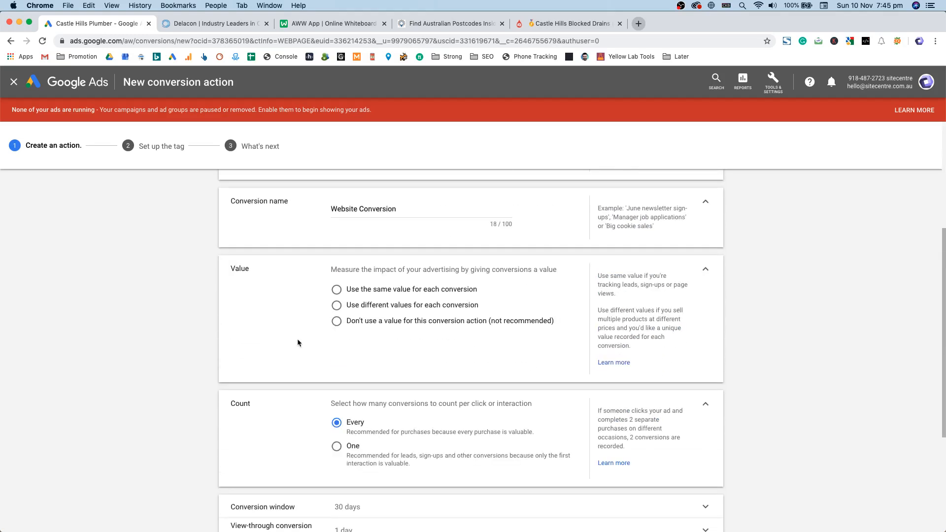
left_click(380, 322)
scroll(370, 288, "down", 5)
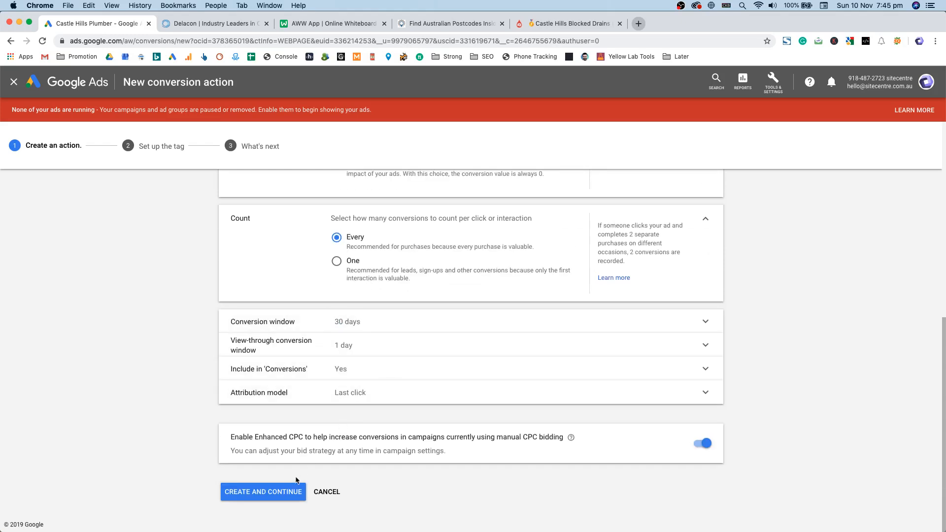
left_click(705, 443)
left_click(261, 492)
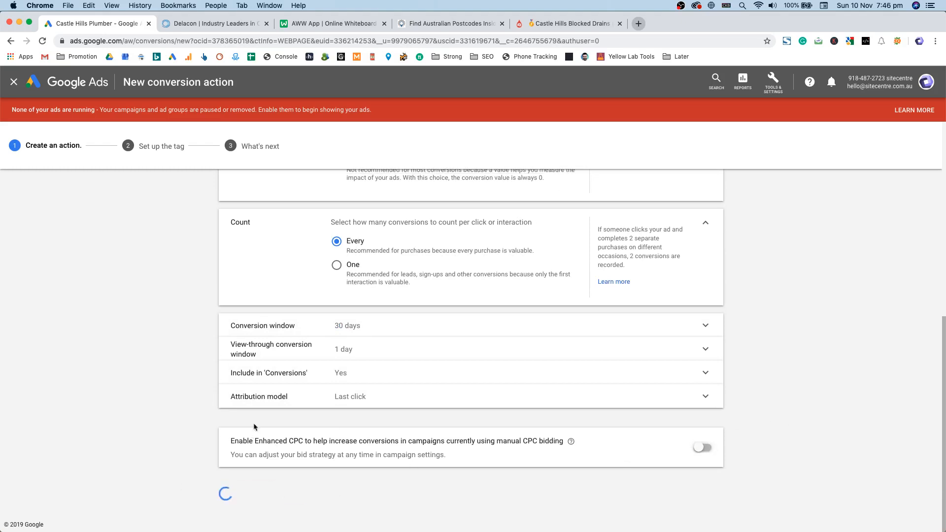
Step: Choose to install the tag yourself and select the global site tag code
left_click(382, 279)
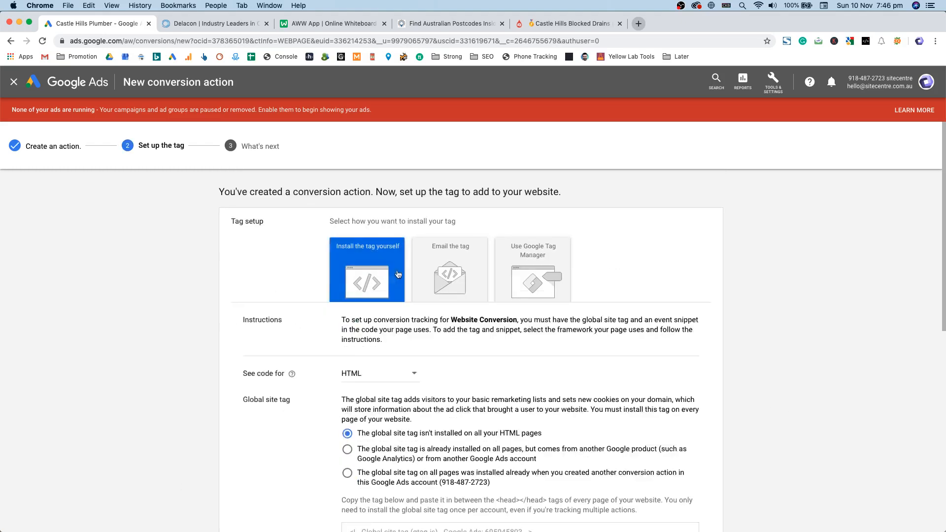
scroll(428, 279, "down", 5)
scroll(383, 290, "down", 1)
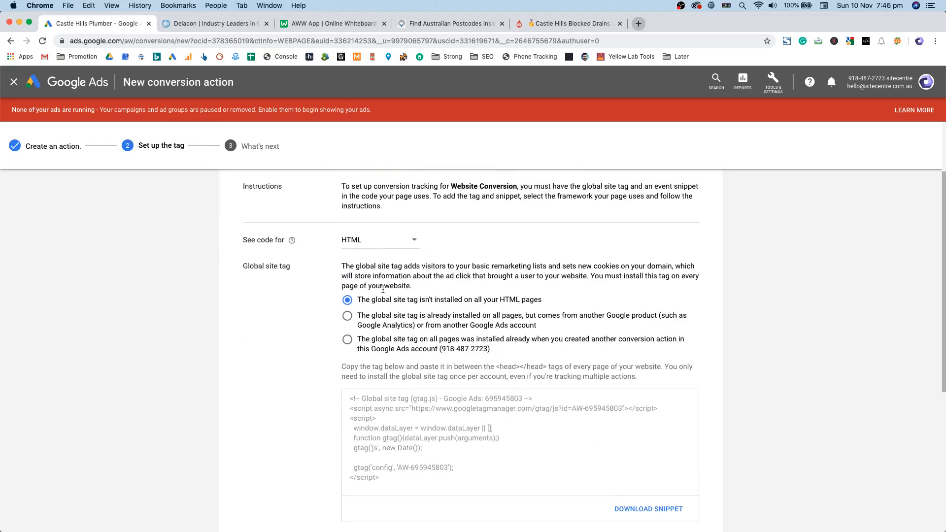
left_click(436, 400)
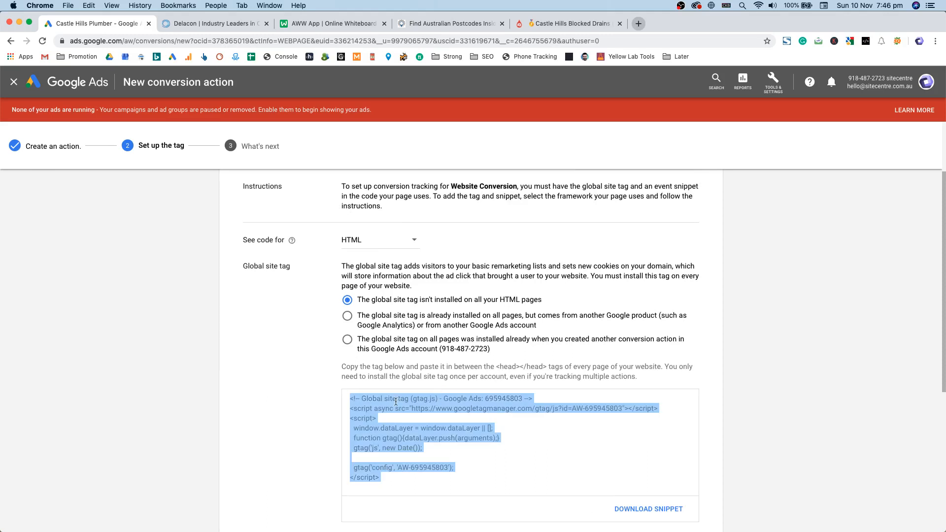
scroll(396, 402, "up", 2)
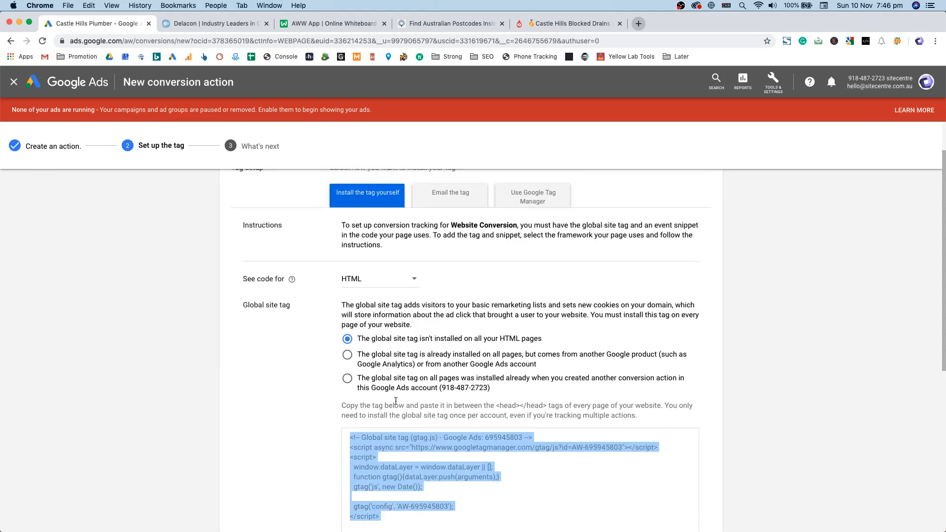
Step: Load the plumber site's /thank-you page, then return to the Google Ads conversion setup
left_click(545, 20)
left_click(257, 41)
left_click_drag(316, 40, 198, 41)
scroll(473, 296, "down", 5)
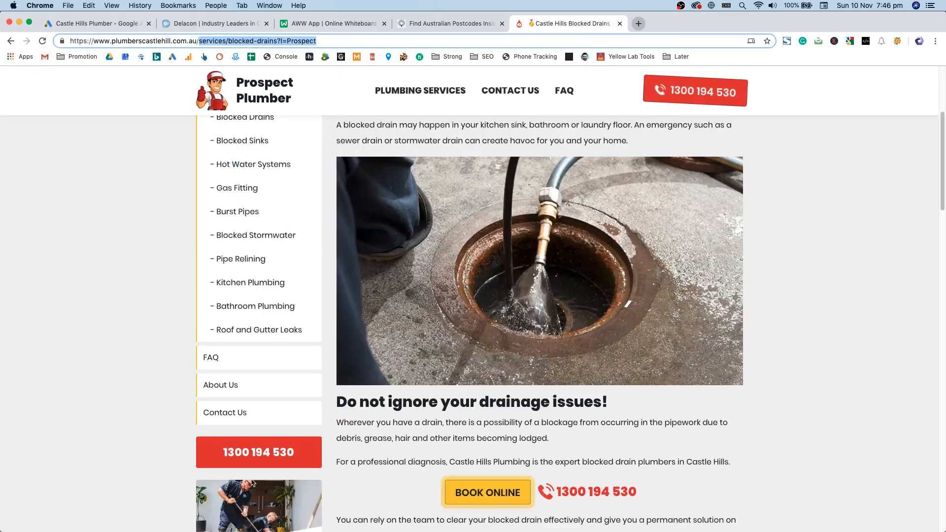
scroll(252, 486, "down", 4)
left_click(262, 434)
left_click(310, 158)
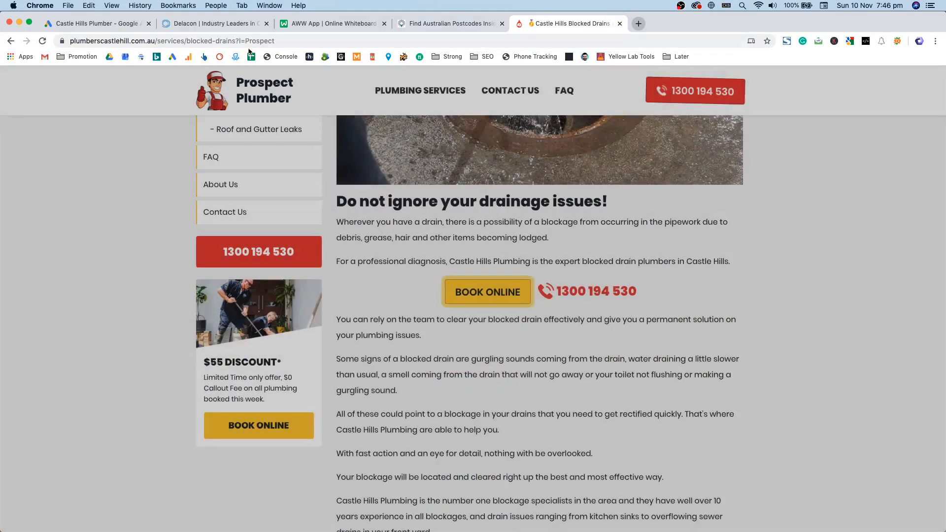
left_click_drag(211, 41, 428, 39)
type("tg")
key("BackSpace")
type("hank-you")
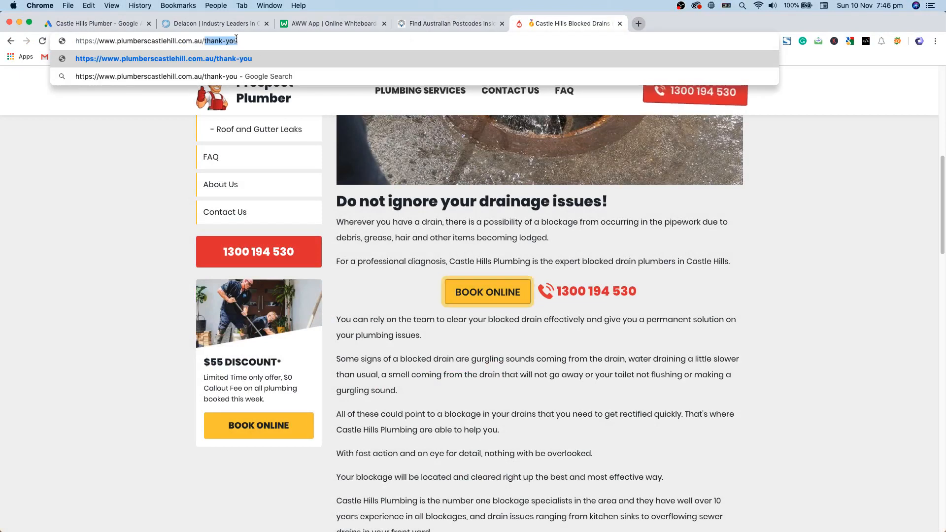
key("Return")
left_click(98, 23)
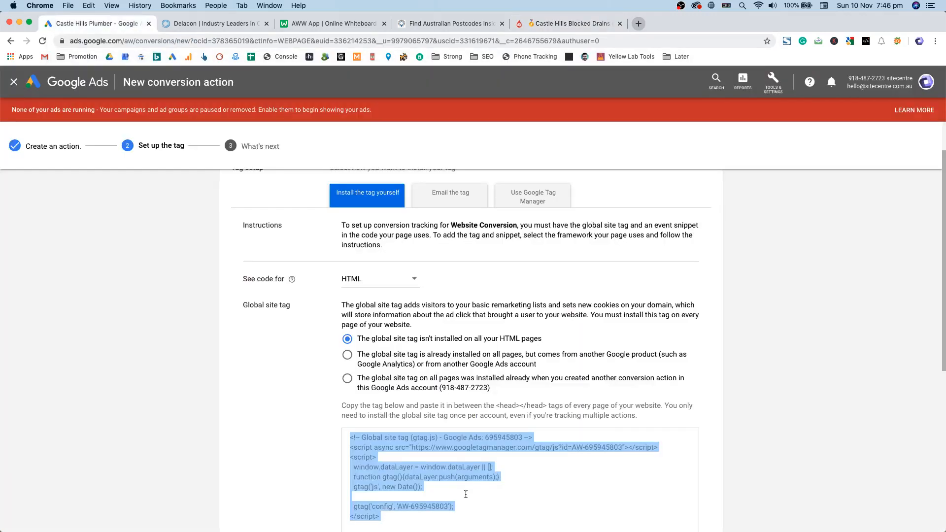
Step: Keep Page load tracking for the event snippet, close the setup, and go to the campaigns overview
scroll(372, 407, "down", 5)
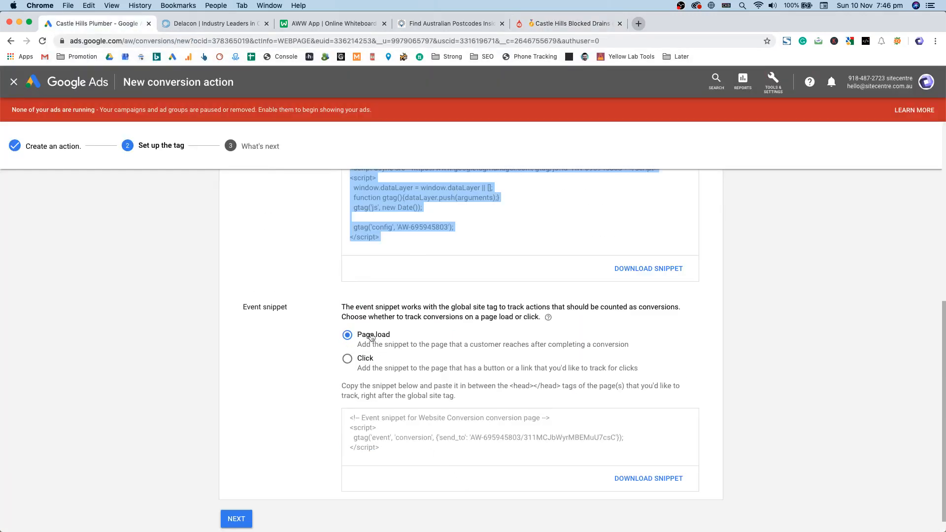
left_click(422, 369)
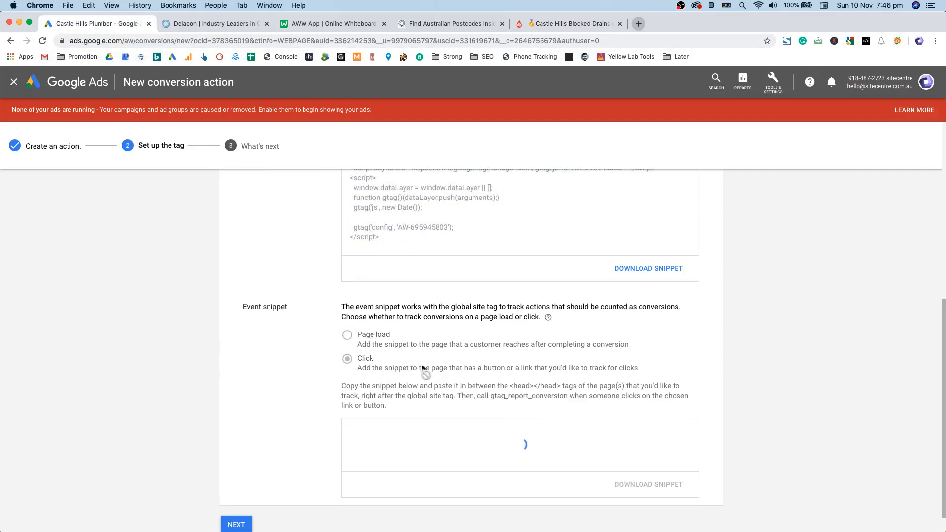
scroll(406, 394, "down", 2)
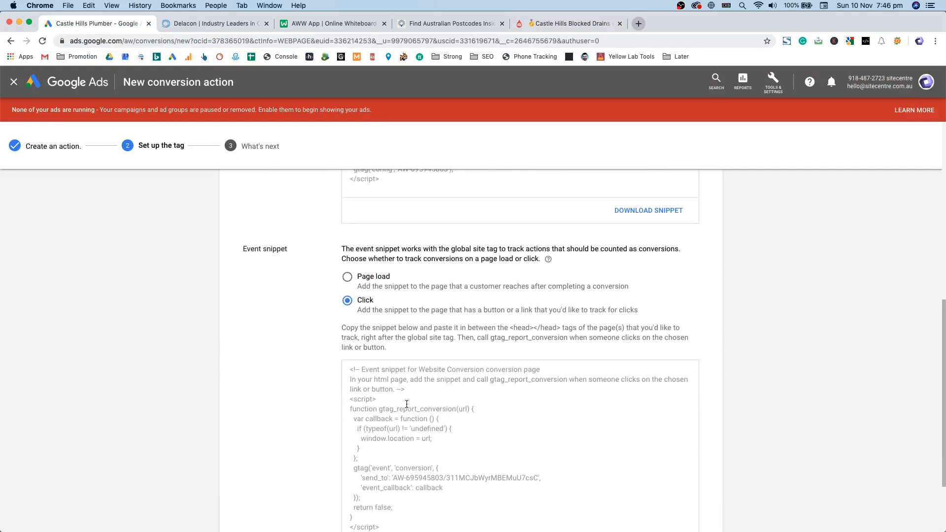
left_click(363, 279)
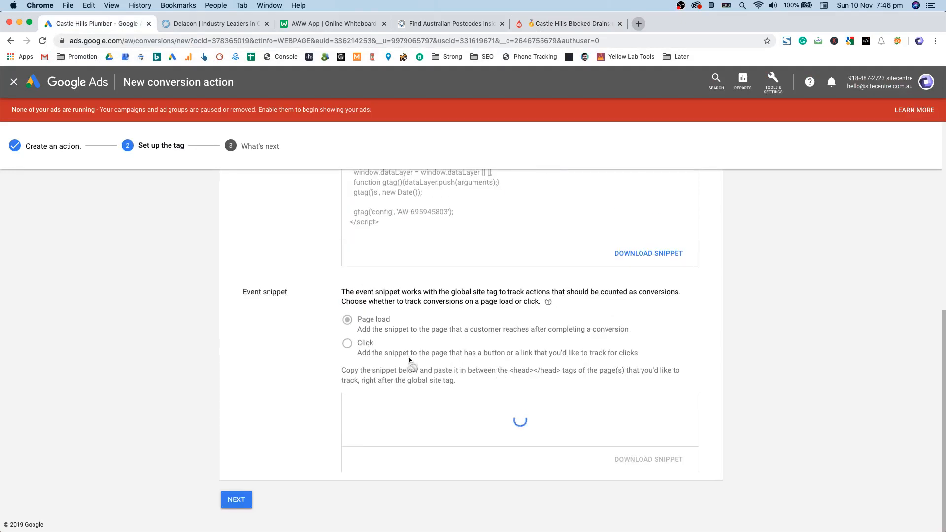
left_click(450, 420)
left_click(271, 459)
scroll(266, 395, "up", 7)
left_click(11, 84)
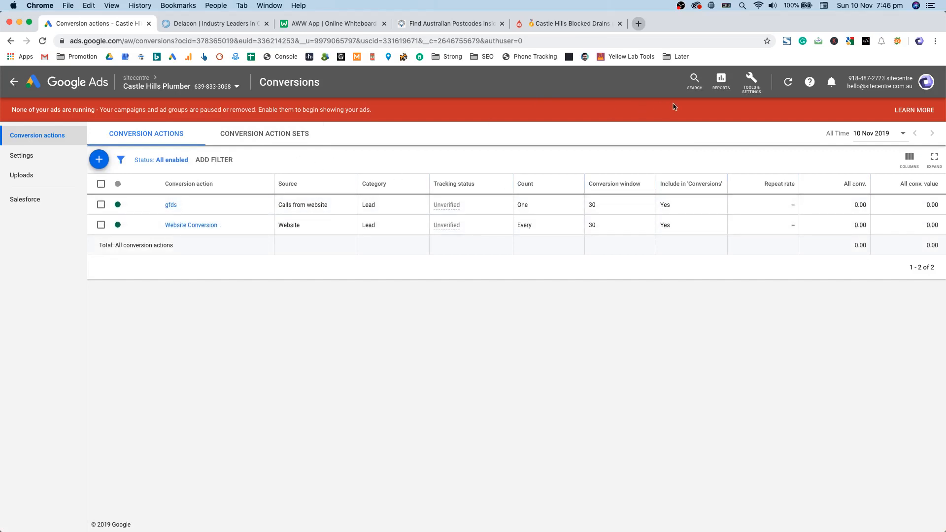
left_click(14, 82)
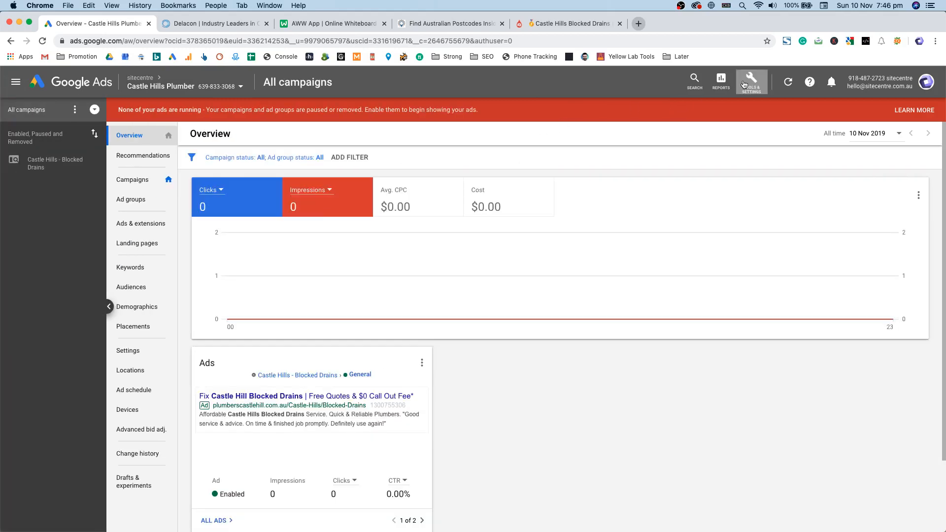
left_click(752, 83)
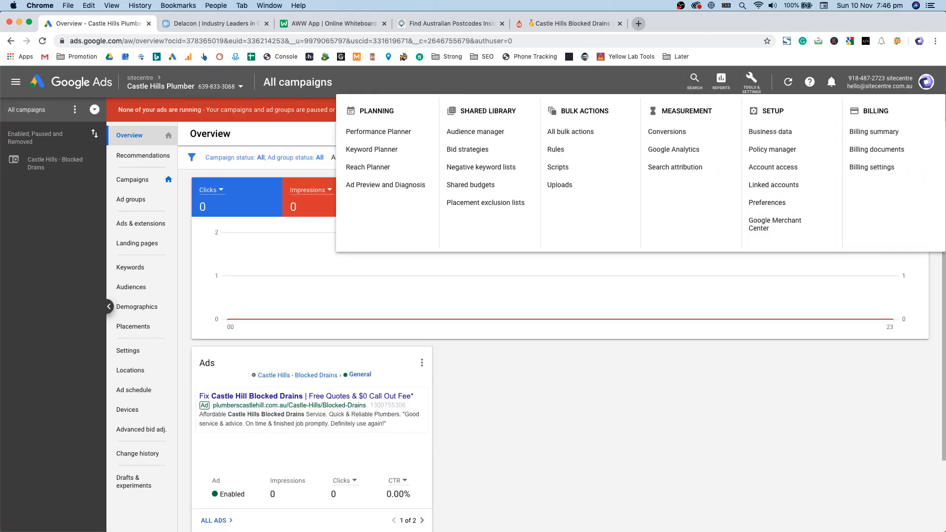
left_click(558, 298)
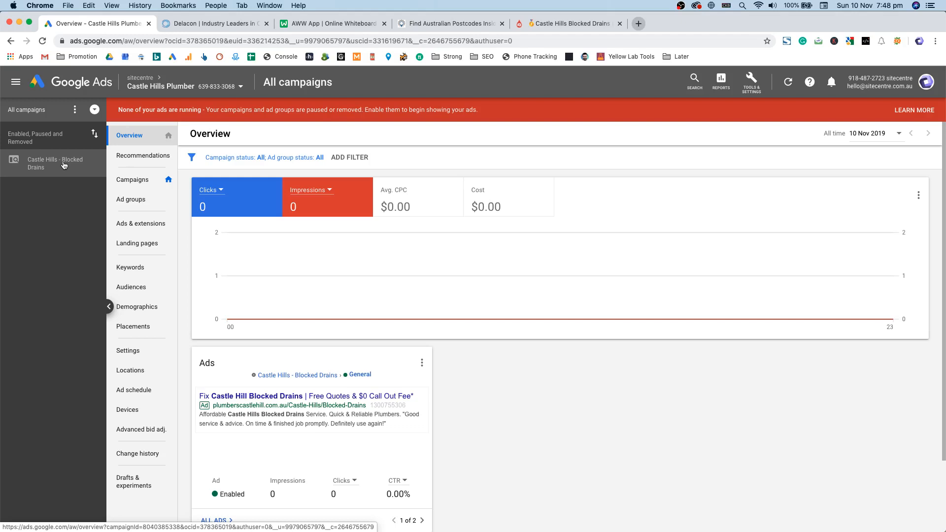
Step: Expand Castle Hills - Blocked Drains, view the Suburb ad group, then open the campaign overview
left_click(63, 165)
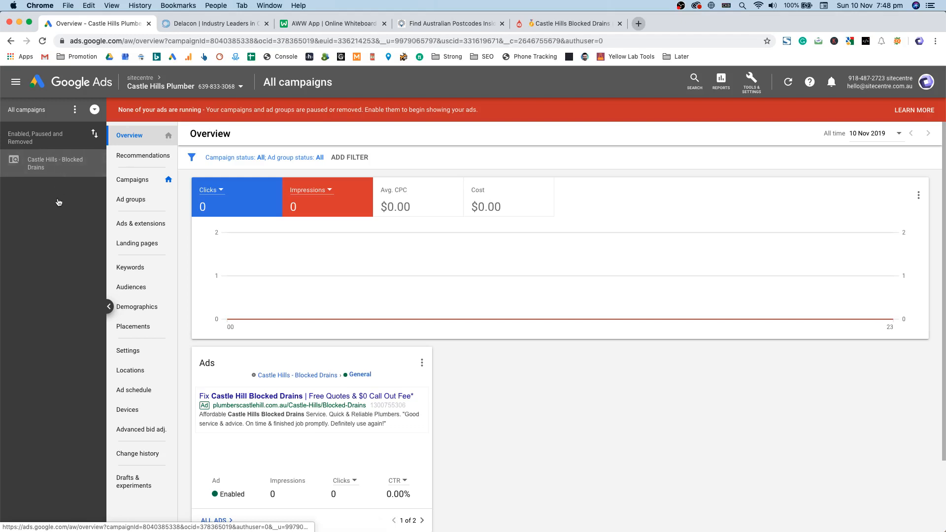
left_click(59, 207)
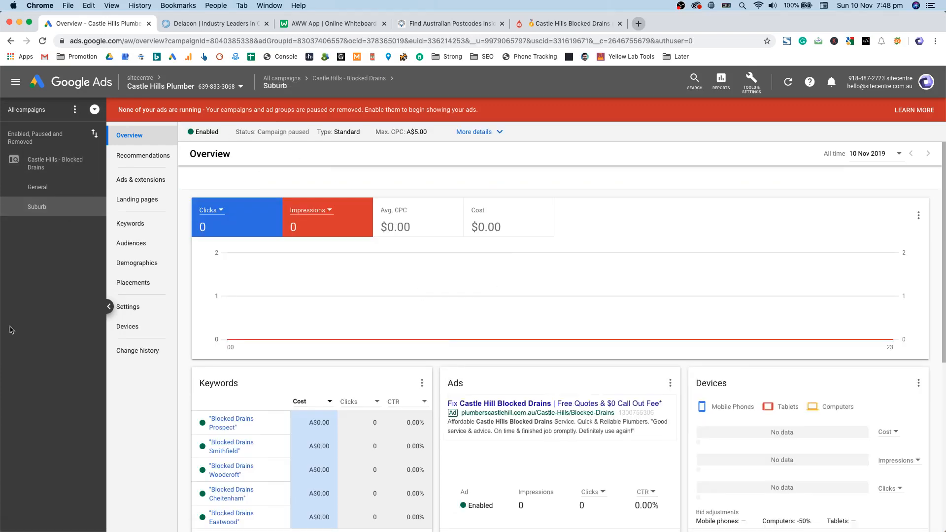
scroll(348, 394, "down", 10)
scroll(348, 394, "up", 4)
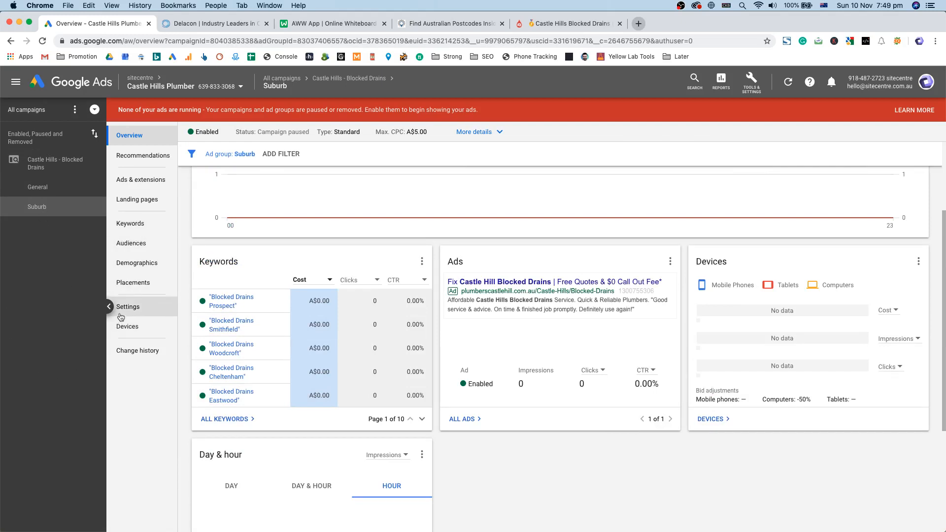
left_click(55, 161)
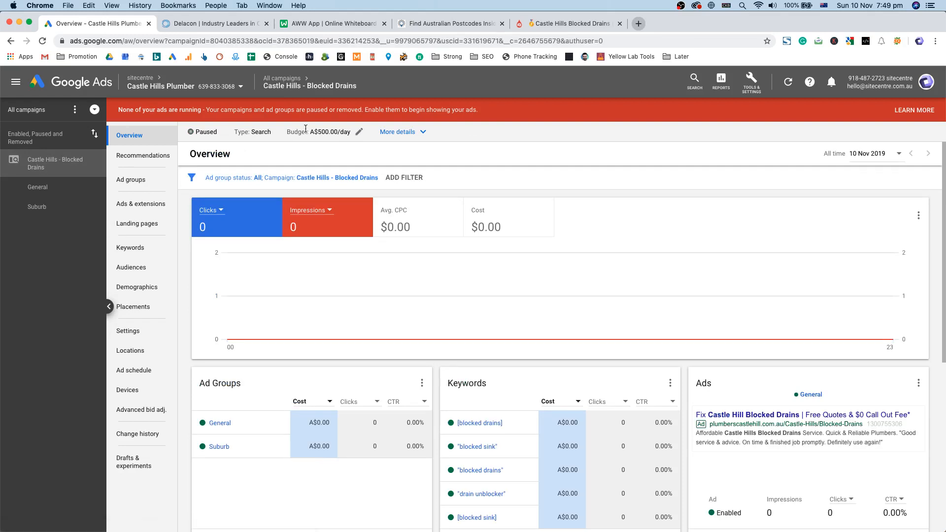
left_click_drag(338, 131, 314, 129)
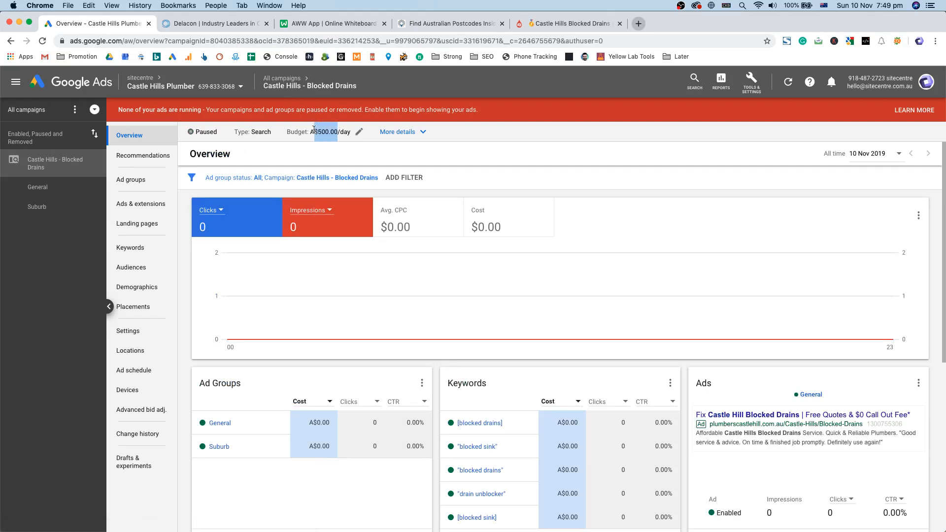
left_click(313, 106)
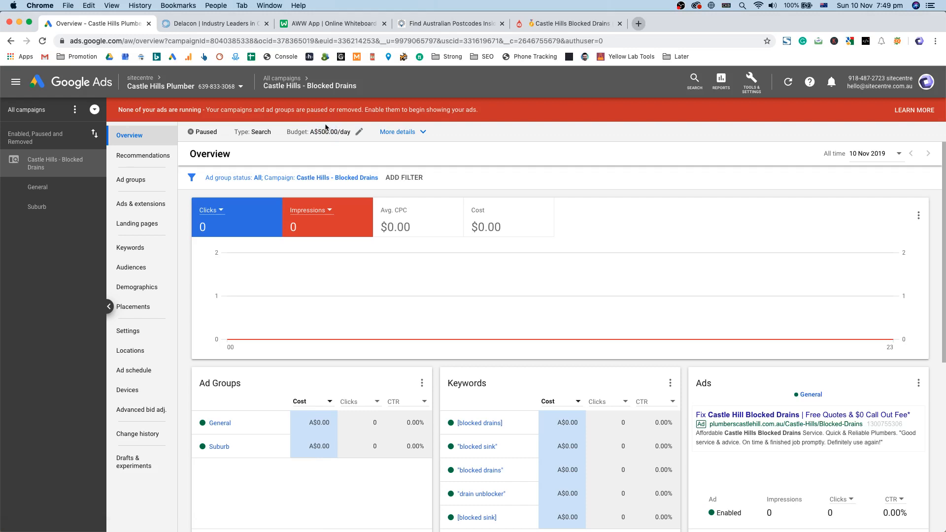
key("super+space")
type("calc")
key("Return")
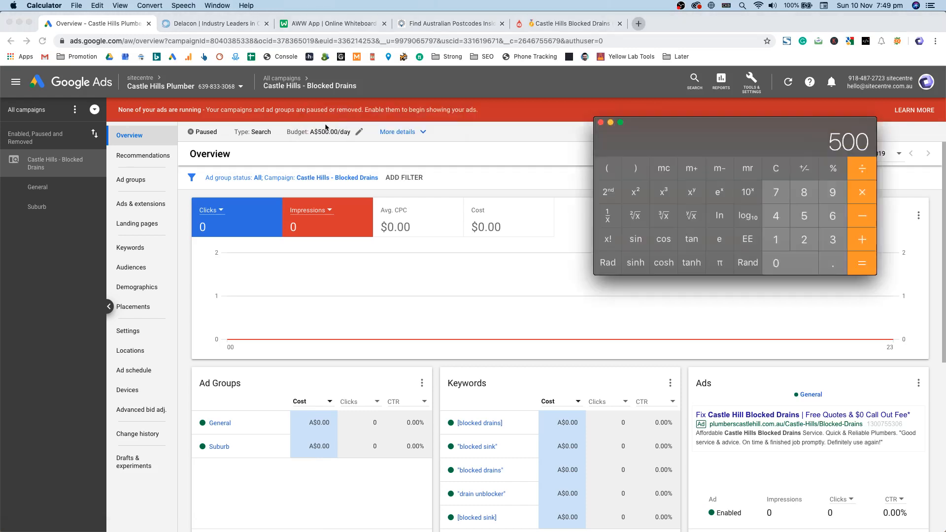
type("/1000")
key("Return")
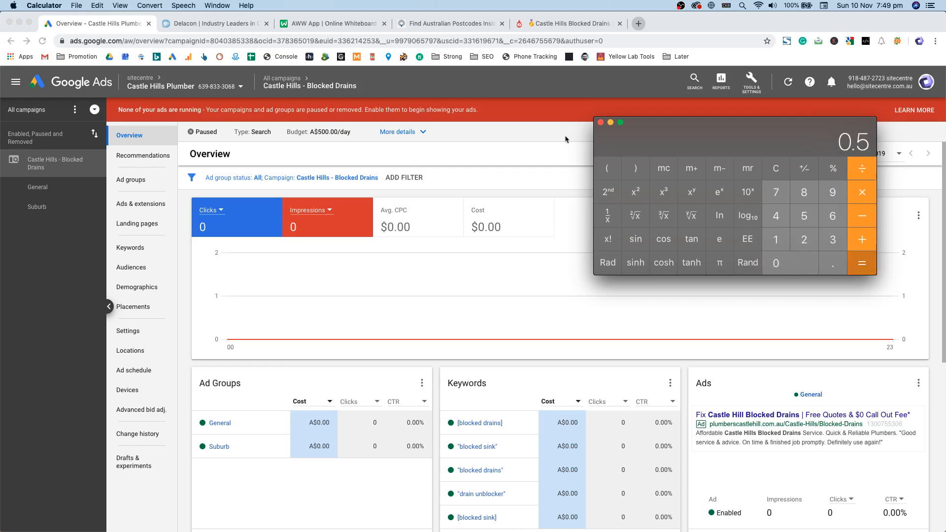
left_click_drag(855, 141, 743, 140)
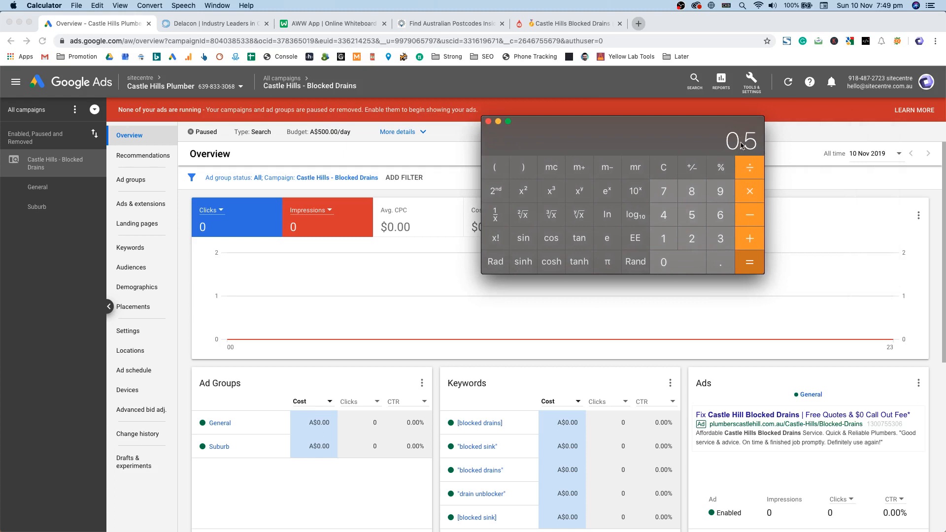
left_click(55, 162)
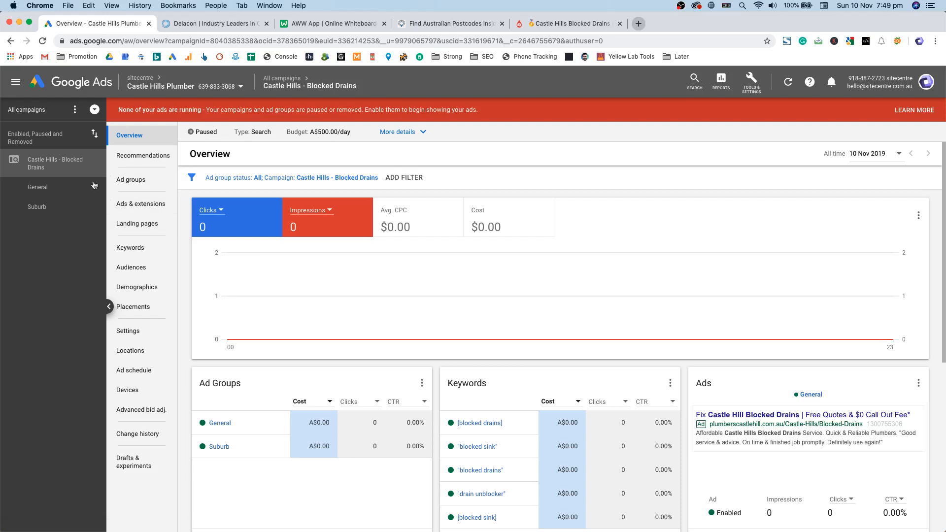
Step: Navigate through All campaigns and the campaigns table to Castle Hills - Blocked Drains' ad groups
left_click(27, 109)
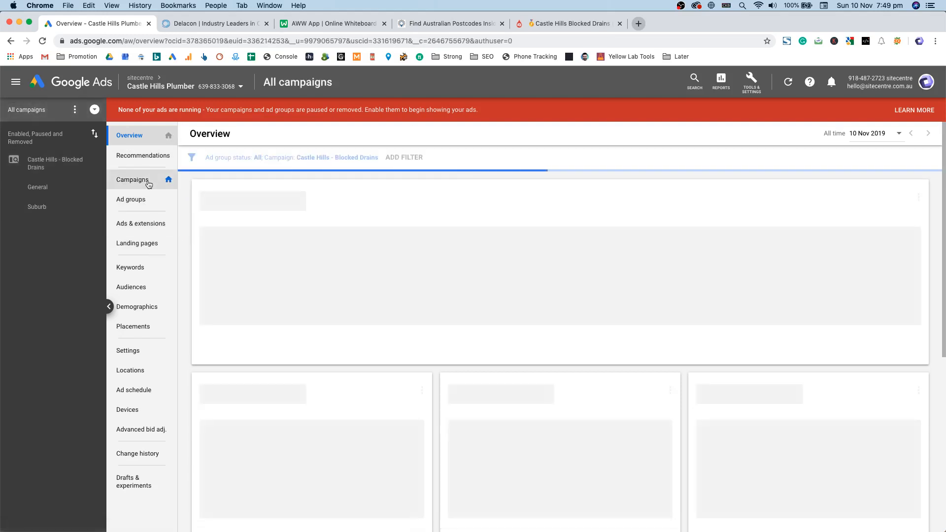
left_click(148, 182)
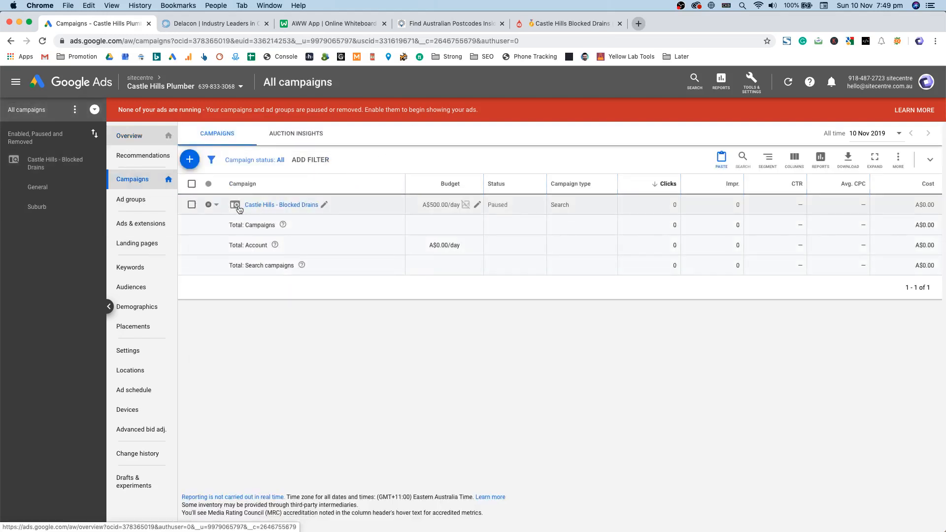
left_click(766, 87)
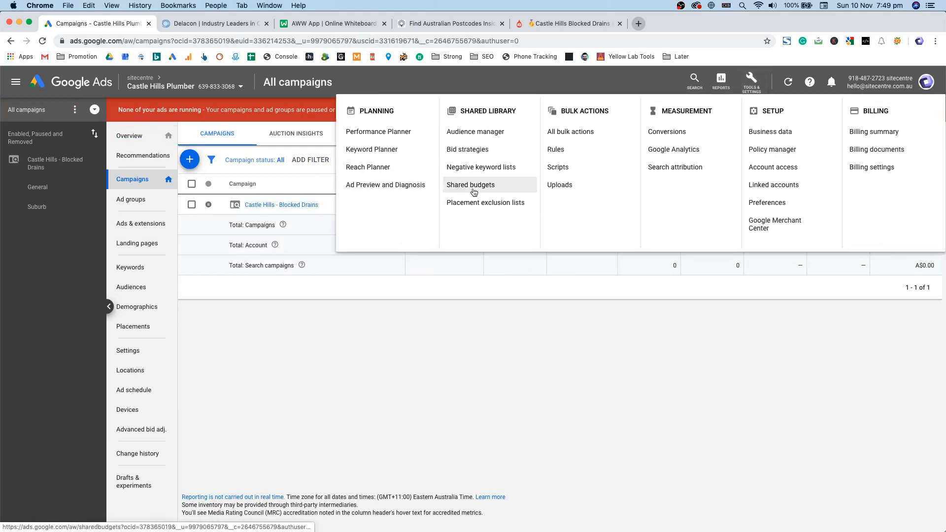
left_click(454, 267)
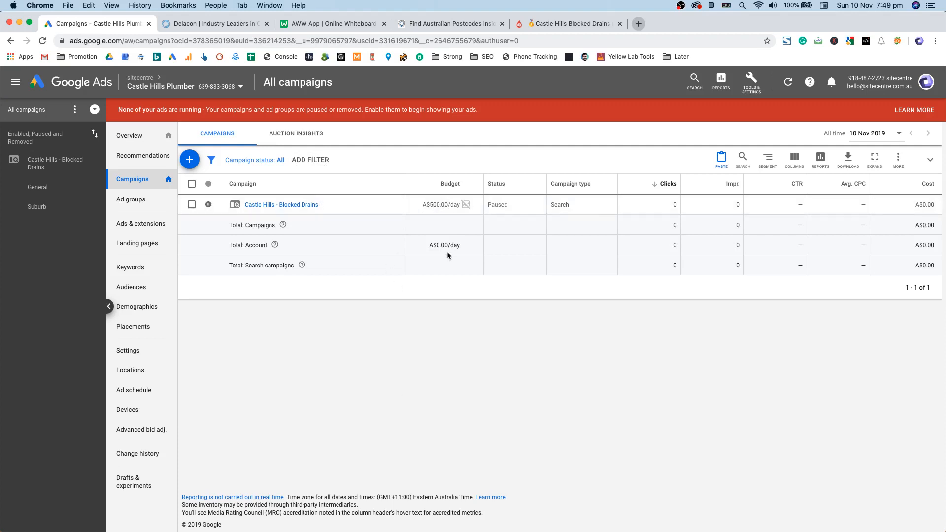
left_click(309, 205)
left_click(254, 247)
Step: Open the Suburb ad group's keyword list and review the A$5.00 max CPCs and Approved statuses
left_click(275, 288)
left_click(242, 247)
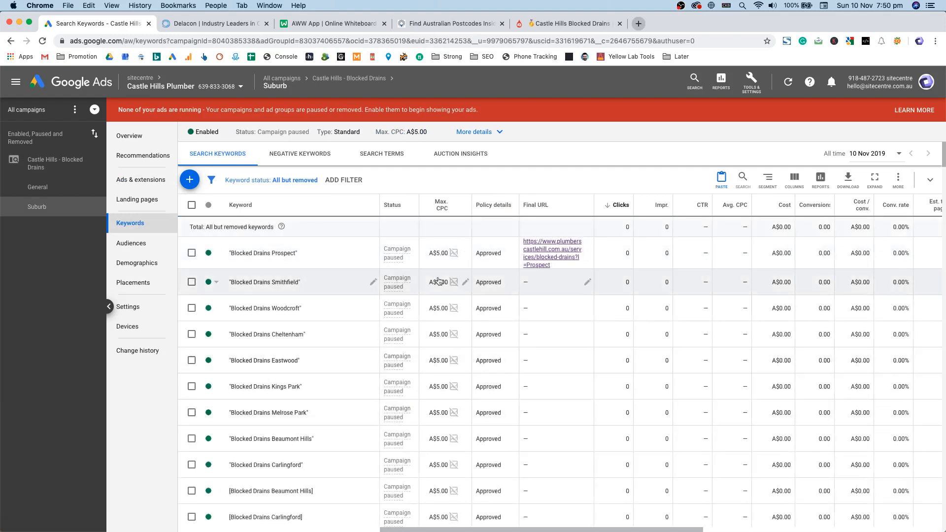
scroll(458, 370, "down", 1)
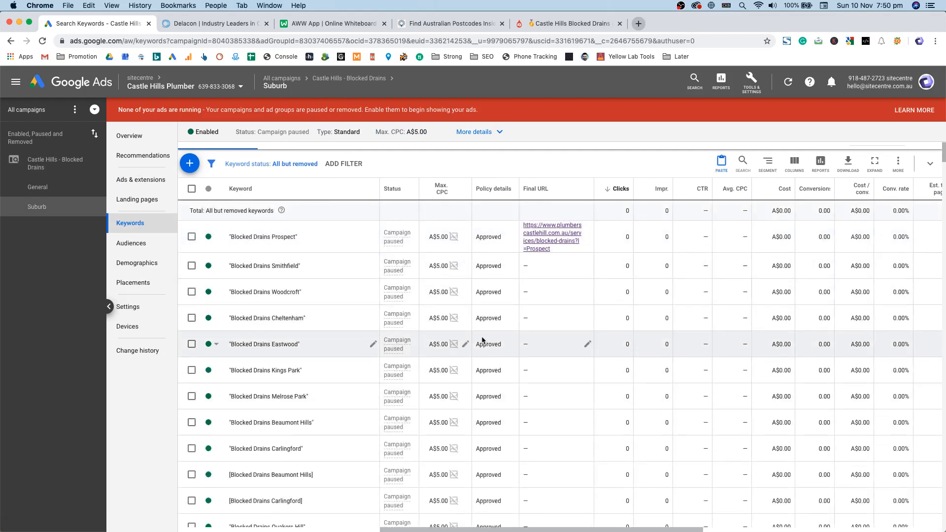
double_click(498, 296)
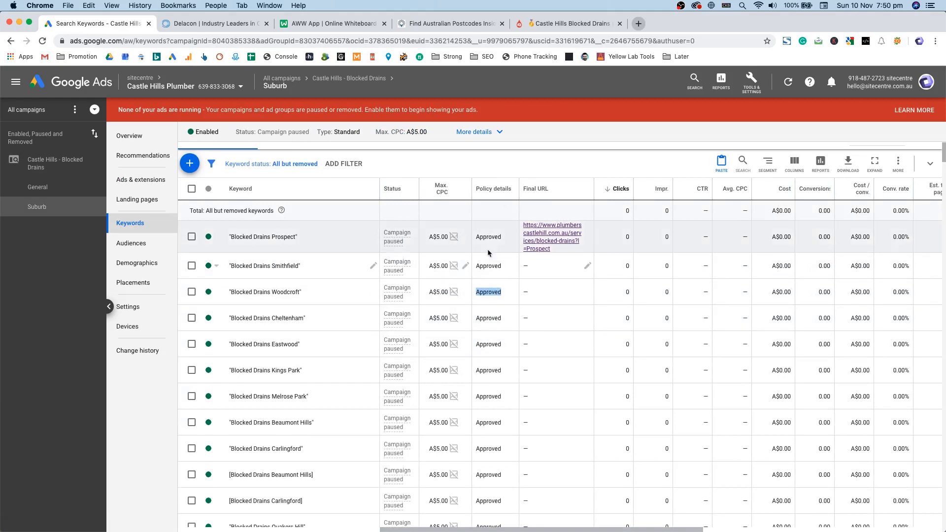
left_click(479, 236)
scroll(402, 339, "down", 5)
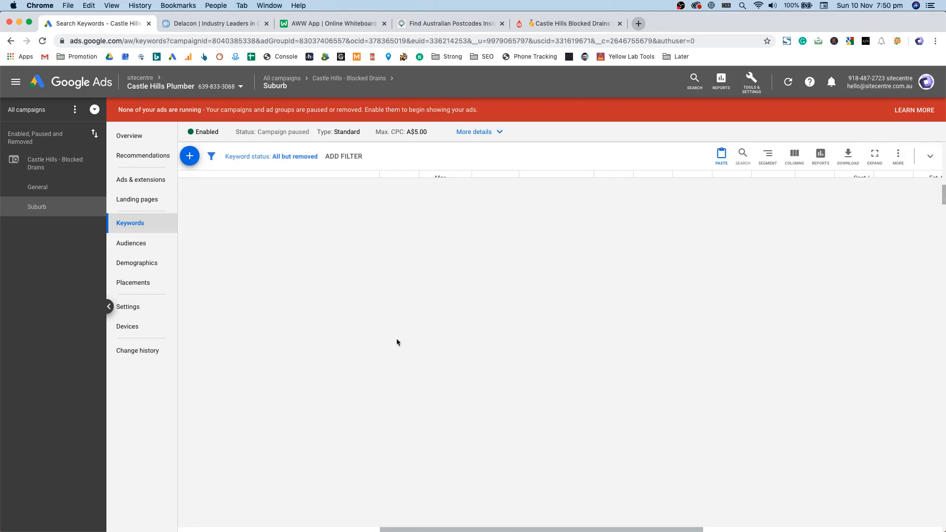
scroll(454, 355, "down", 5)
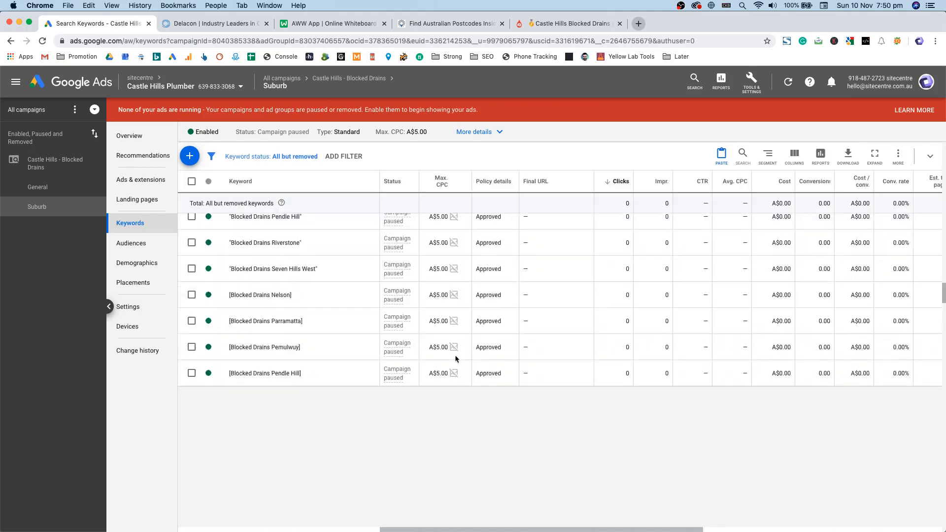
scroll(456, 359, "up", 10)
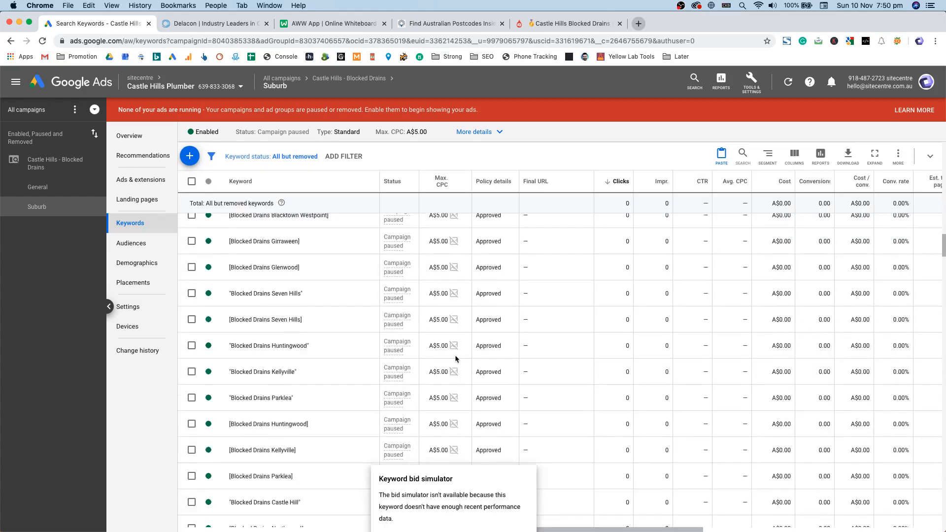
scroll(455, 359, "up", 5)
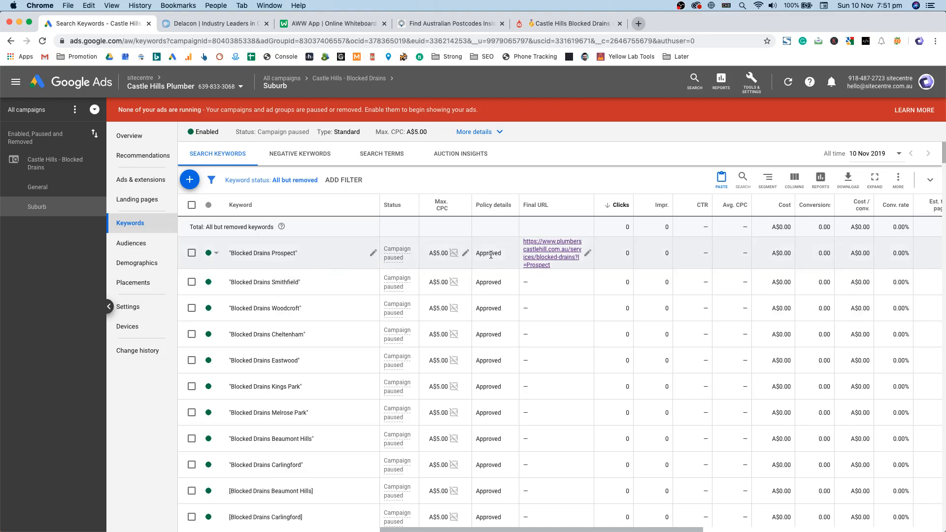
Step: Set a manual A$80 max CPC bid on the Blocked Drains Prospect keyword
left_click(465, 253)
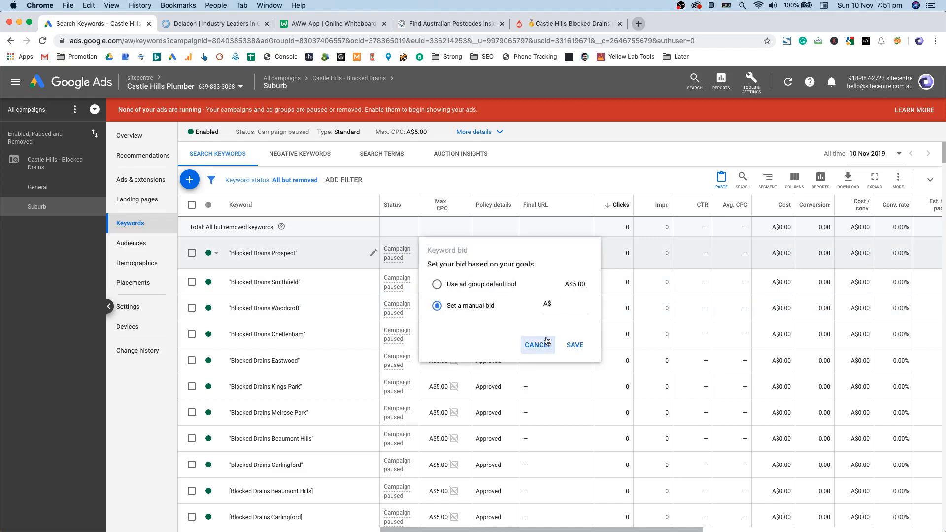
left_click(565, 305)
type("80")
key("Return")
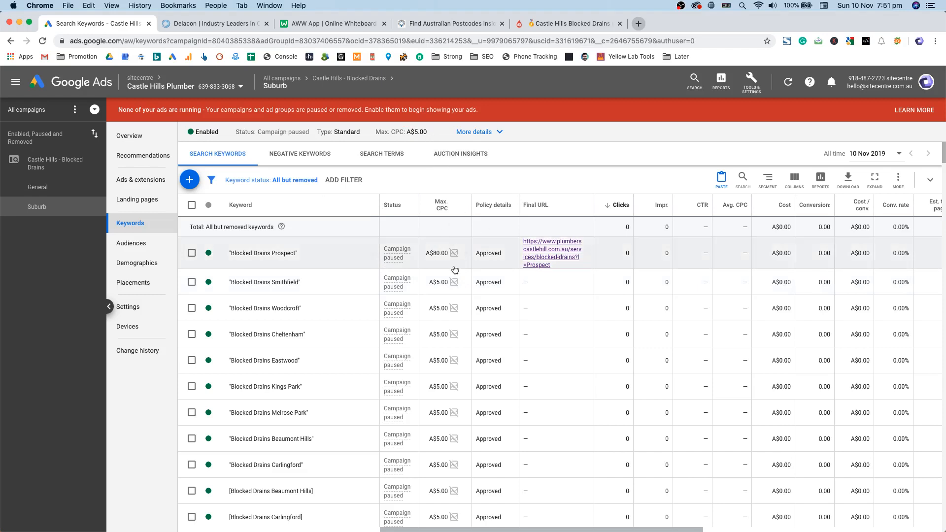
left_click(466, 254)
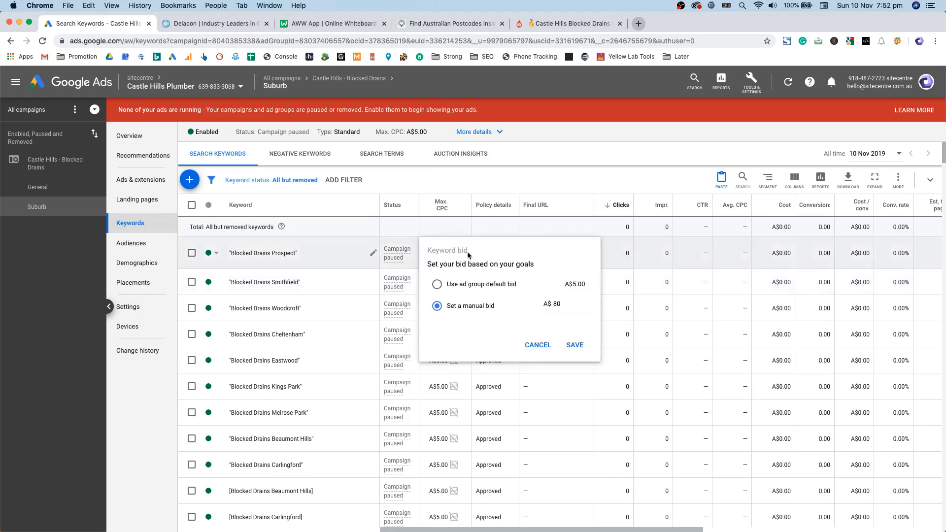
key("Escape")
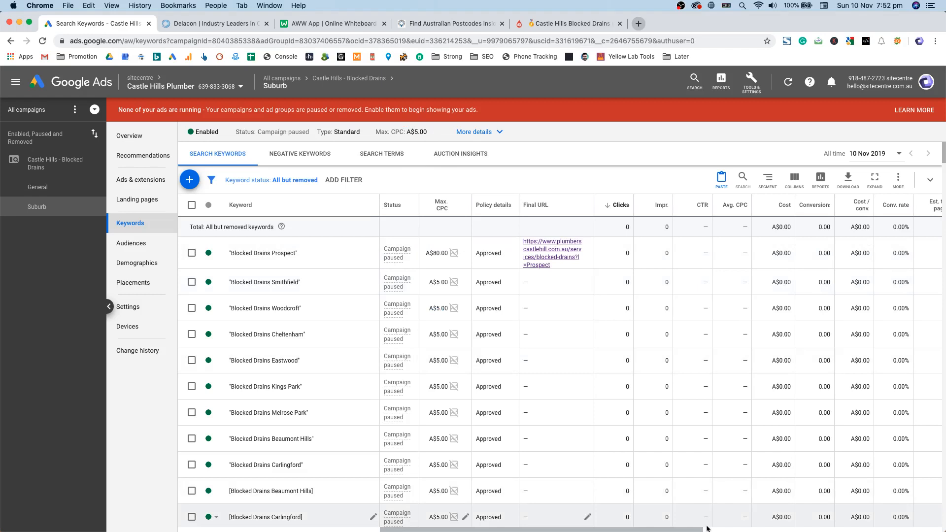
scroll(707, 514, "right", 5)
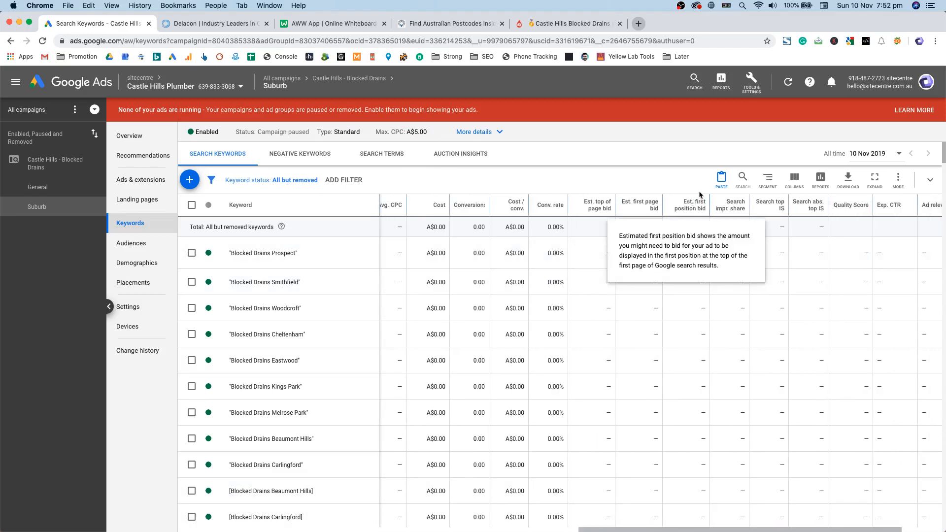
left_click_drag(683, 446, 682, 386)
left_click(689, 252)
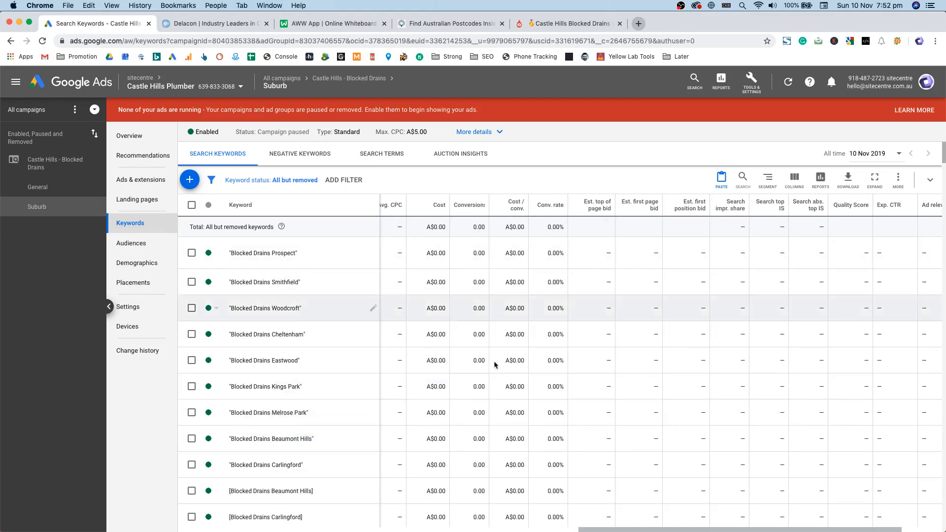
left_click_drag(637, 528, 423, 516)
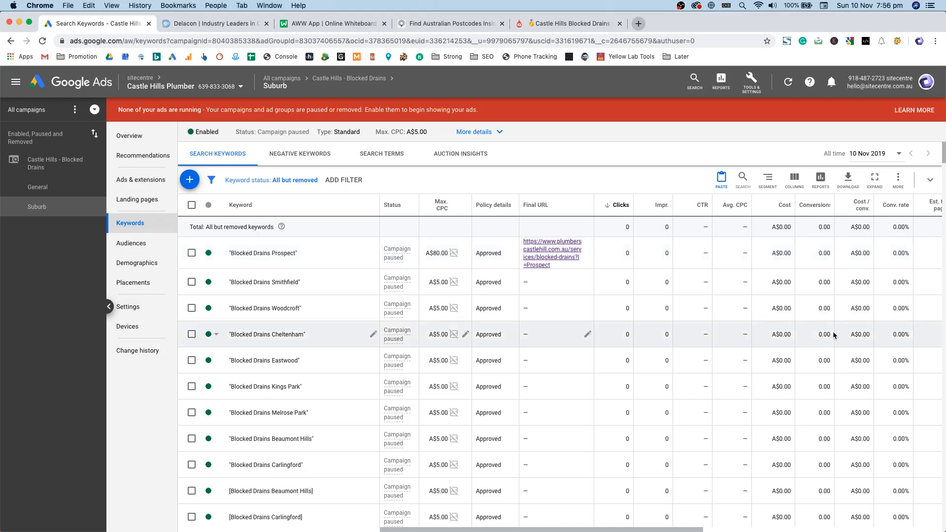
key("ctrl+Up")
key("ctrl+Up")
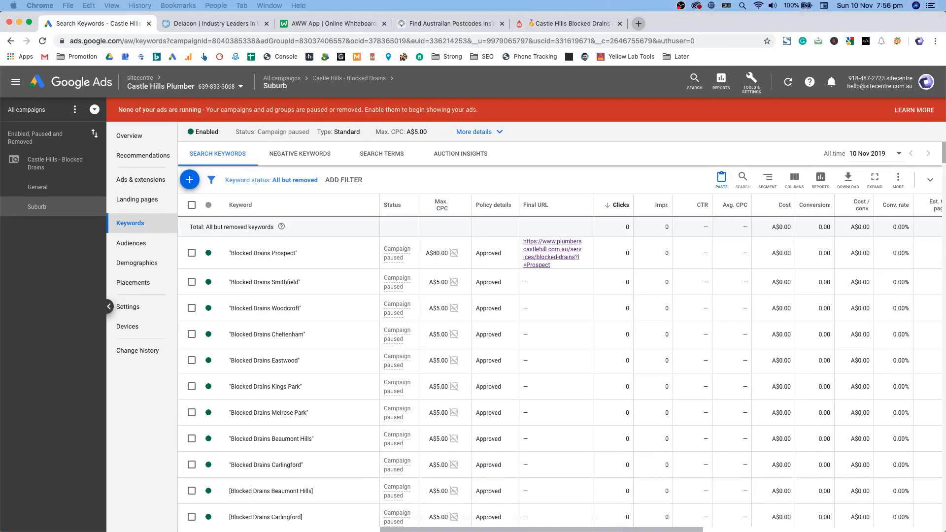